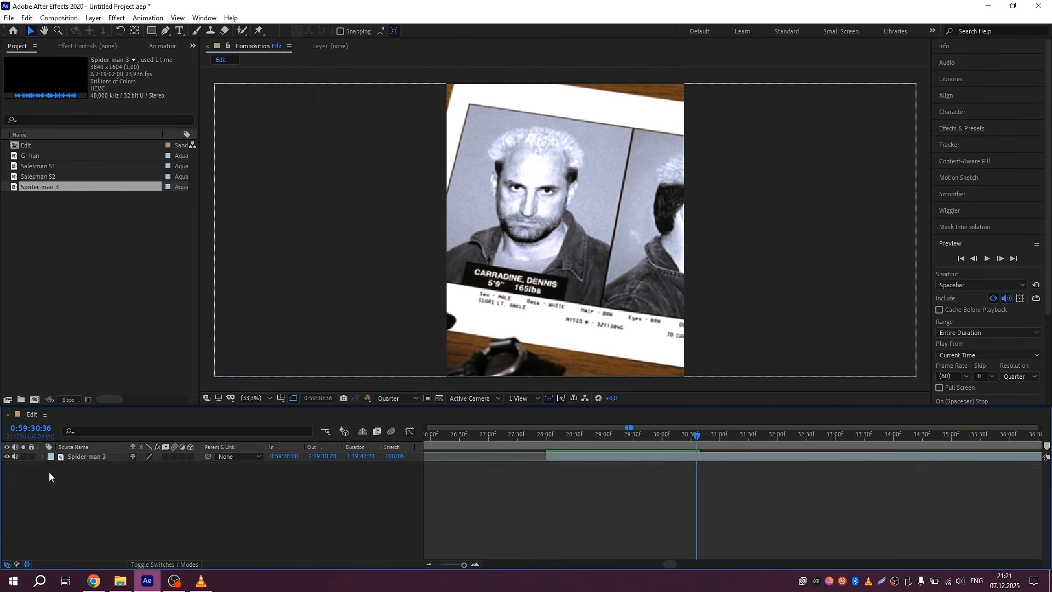
{"action": "key", "text": "space"}
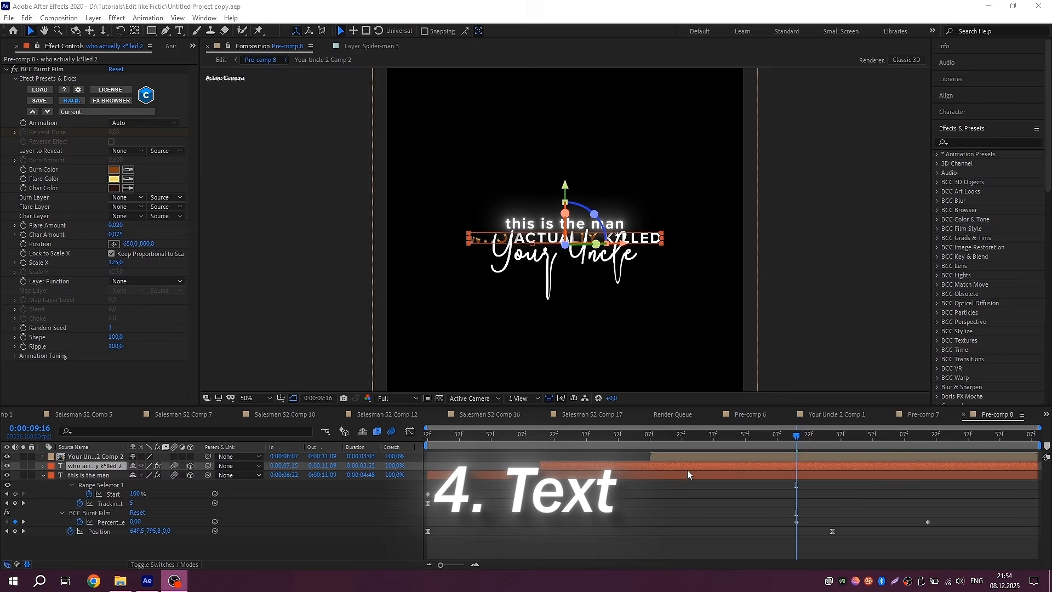
{"action": "left_click", "coordinate": [114, 169]}
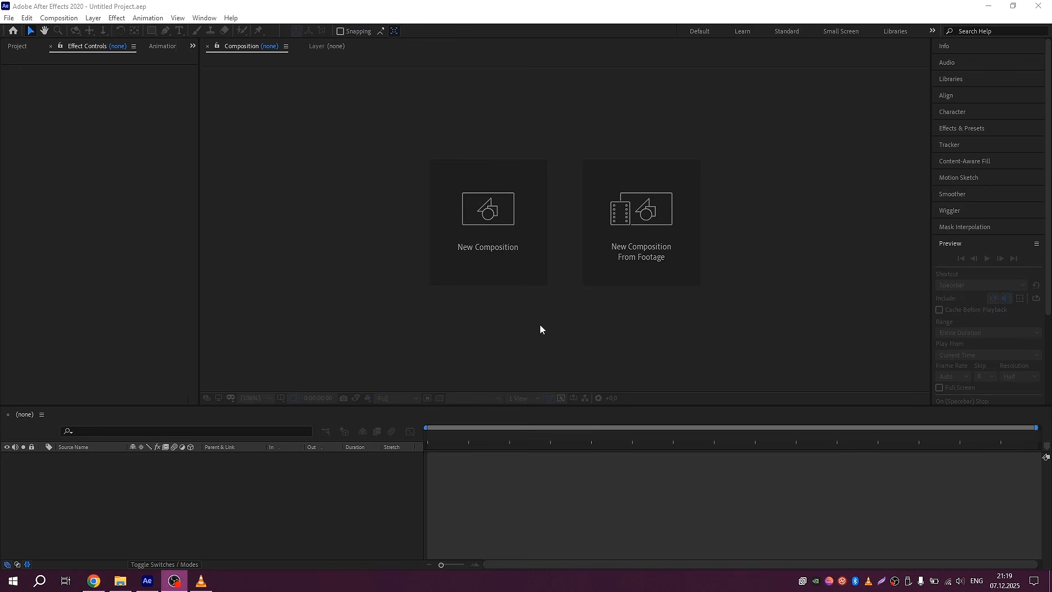
- Create a 1300 × 1600 px, 60 fps composition named "Edit" and set the viewer magnification to fit up to 100%
{"action": "left_click", "coordinate": [495, 219]}
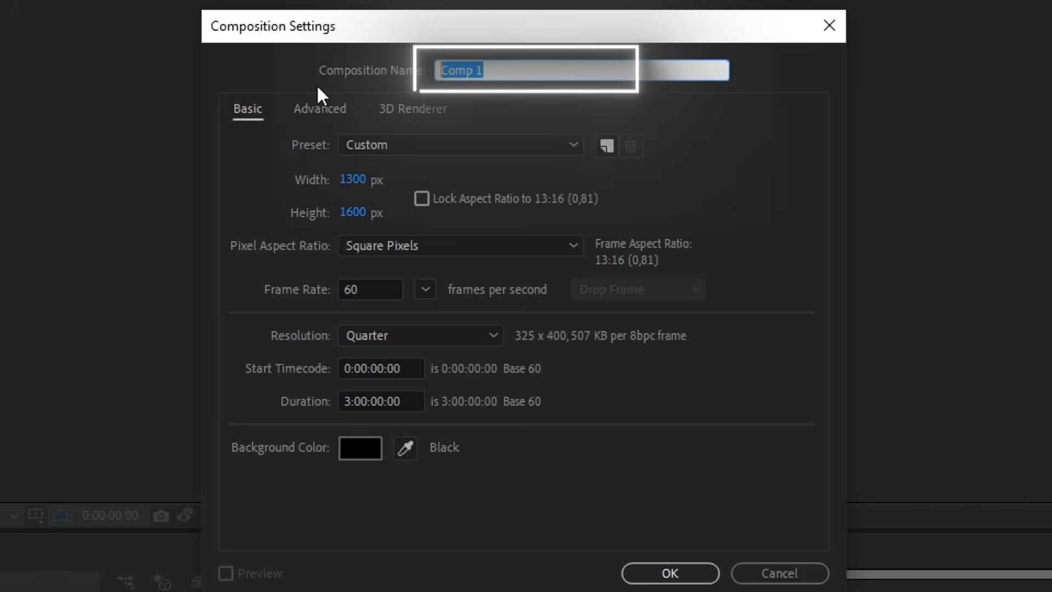
{"action": "type", "text": "Edit"}
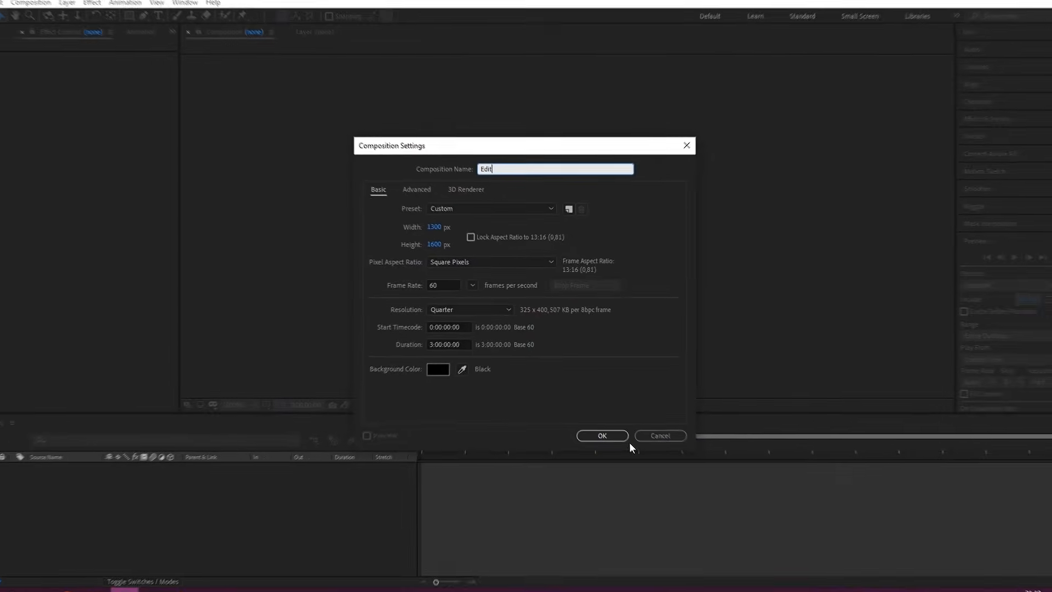
{"action": "left_click", "coordinate": [606, 435]}
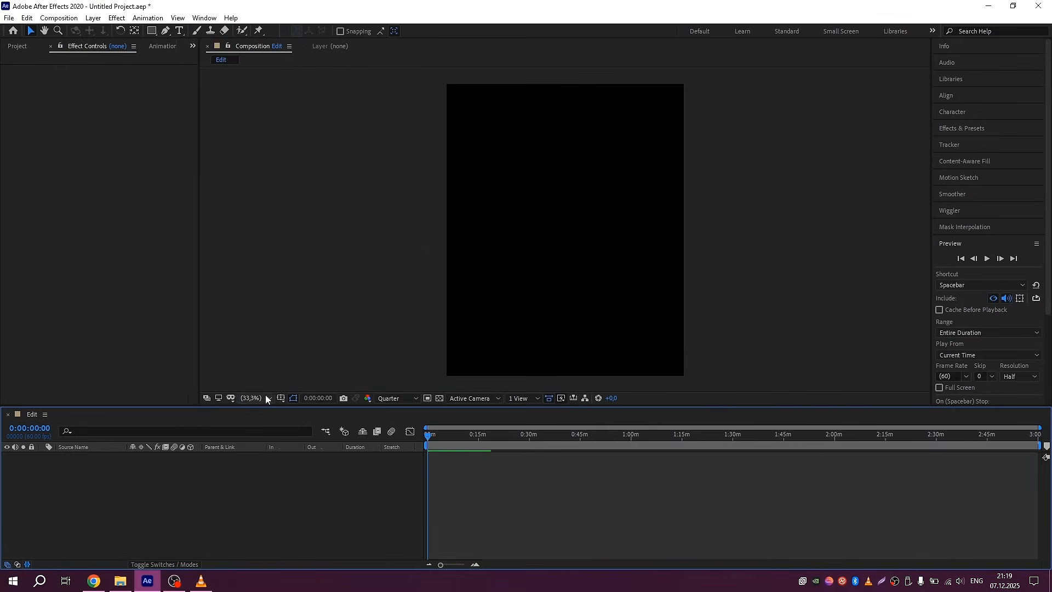
{"action": "left_click", "coordinate": [266, 398]}
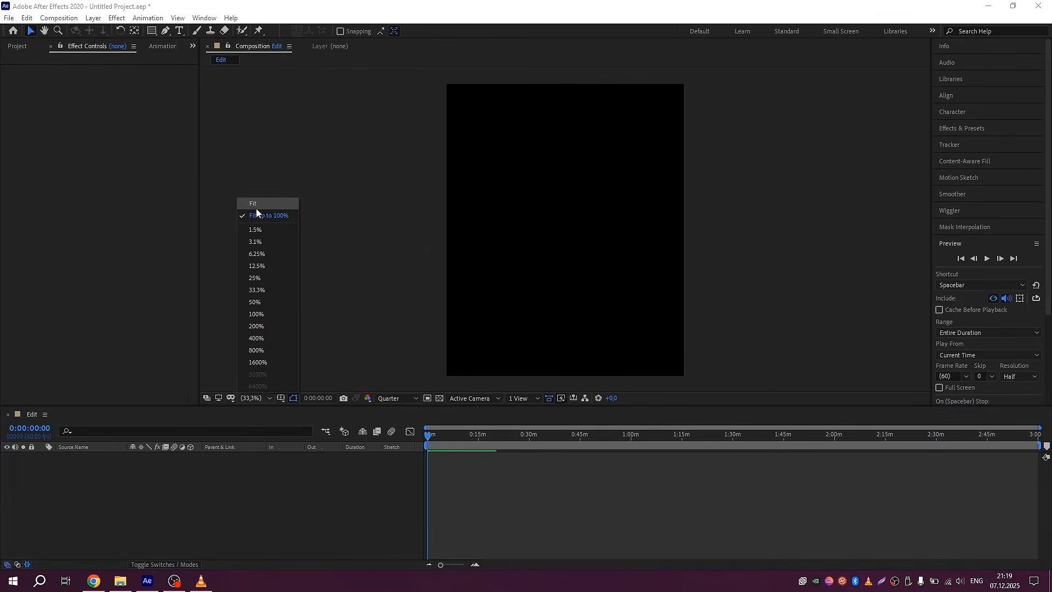
{"action": "left_click", "coordinate": [257, 215]}
- Import the first video clip from the file browser into the project and rename it "Salesman S1"
{"action": "left_click", "coordinate": [19, 46]}
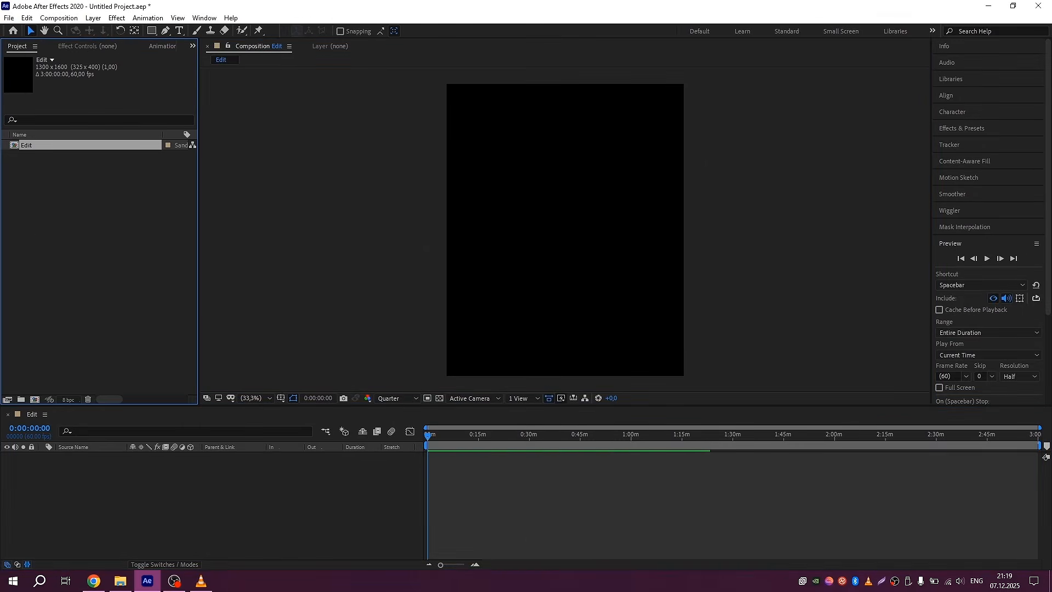
{"action": "left_click", "coordinate": [117, 581]}
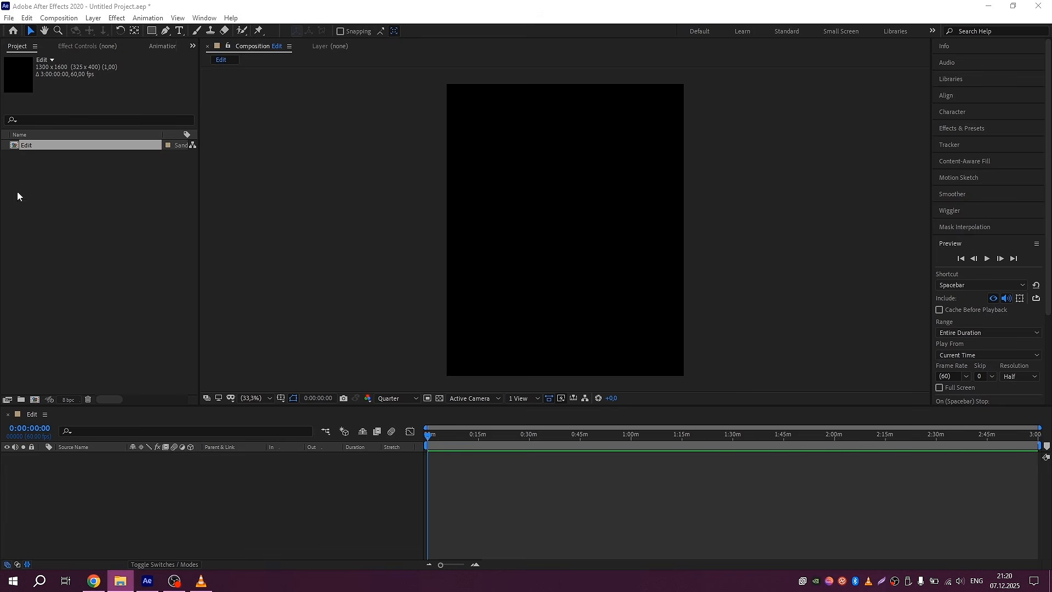
{"action": "left_click_drag", "start_coordinate": [17, 191], "coordinate": [88, 211]}
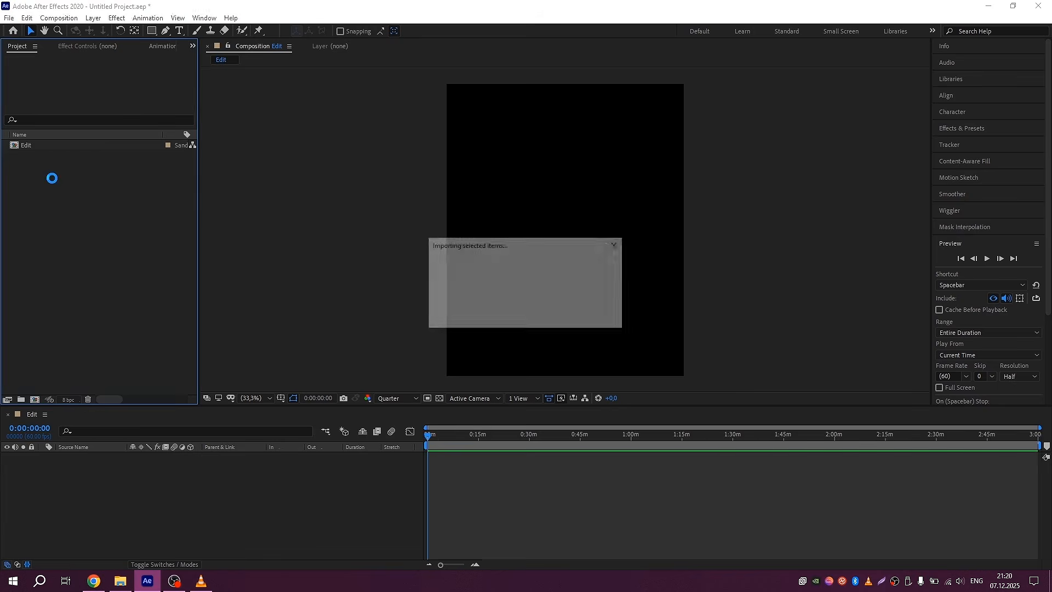
{"action": "right_click", "coordinate": [45, 146]}
{"action": "left_click", "coordinate": [83, 322]}
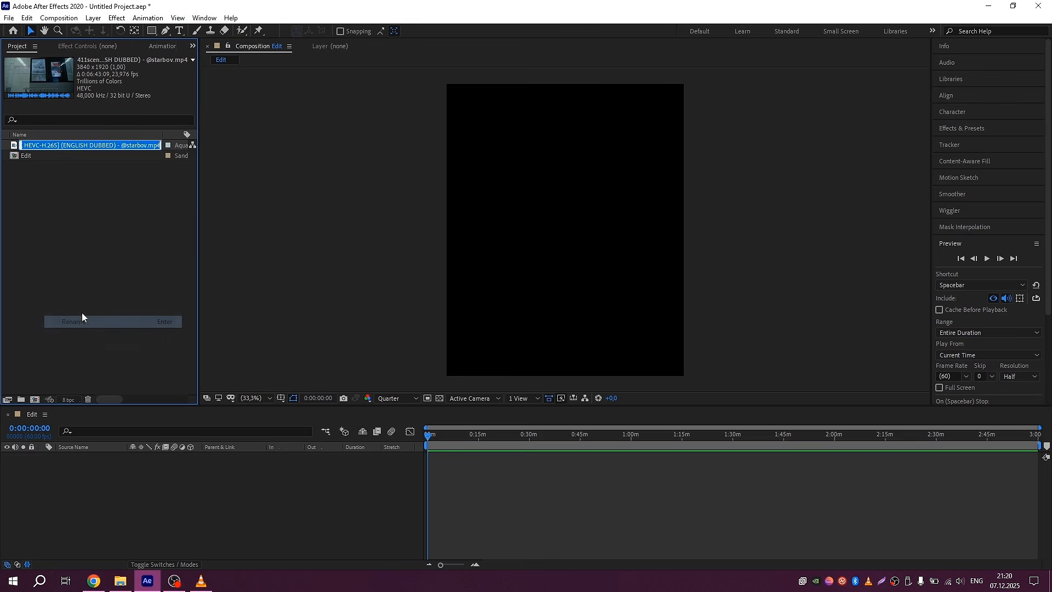
{"action": "type", "text": "Salesman"}
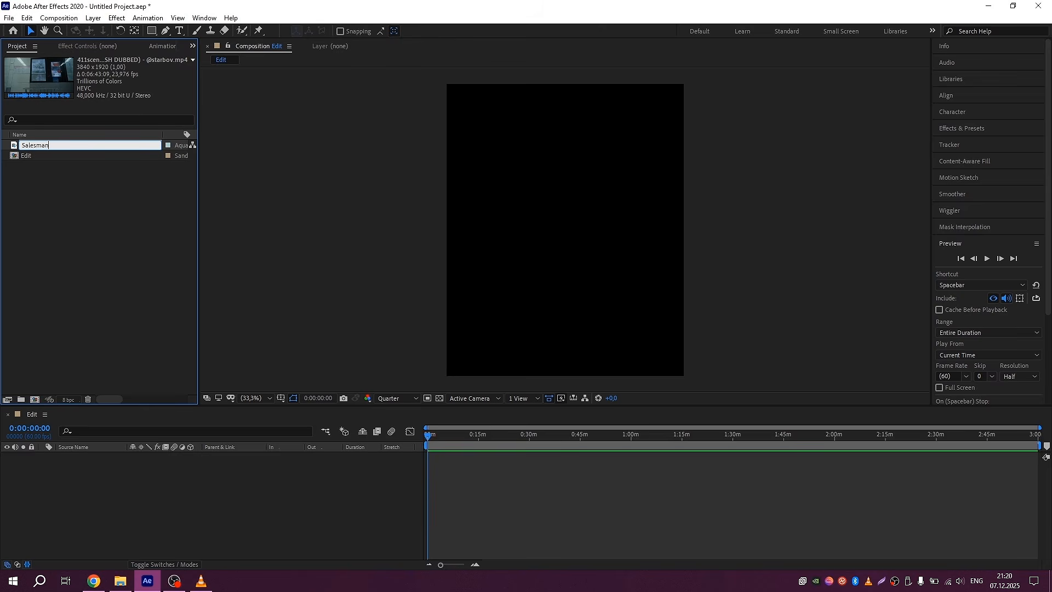
{"action": "type", "text": " S1"}
{"action": "key", "text": "Return"}
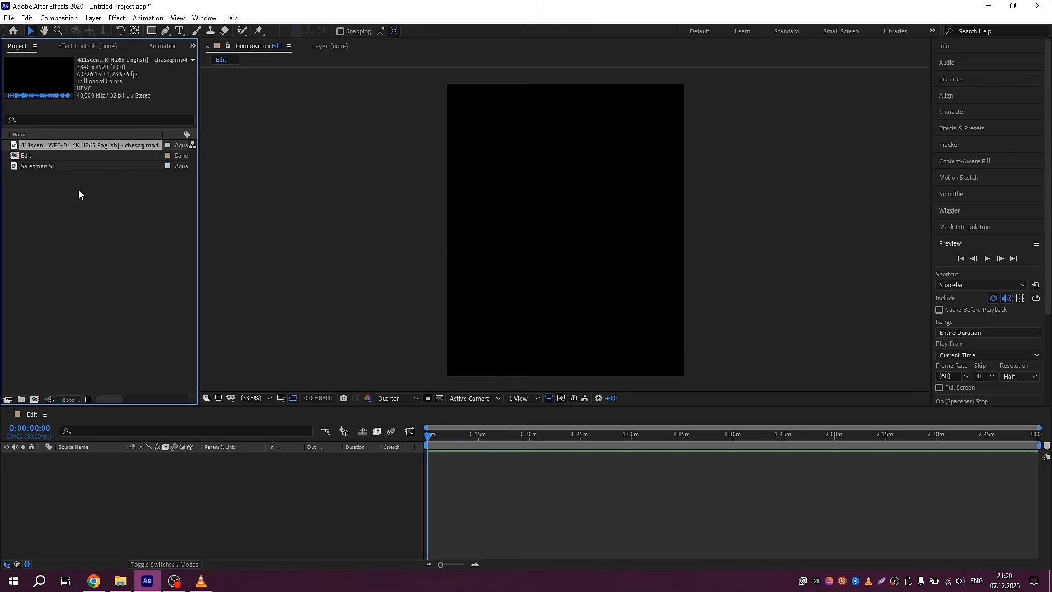
- Rename the second imported footage item as "Salesman S2"
{"action": "right_click", "coordinate": [43, 147]}
{"action": "left_click", "coordinate": [96, 322]}
{"action": "type", "text": "Sa"}
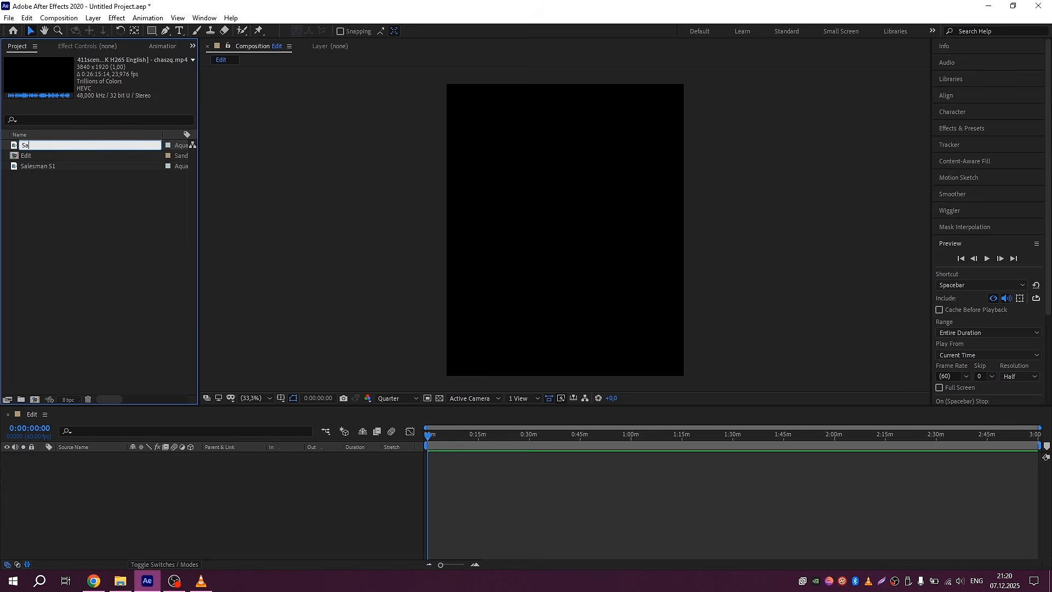
{"action": "type", "text": "lesman S2"}
{"action": "key", "text": "Return"}
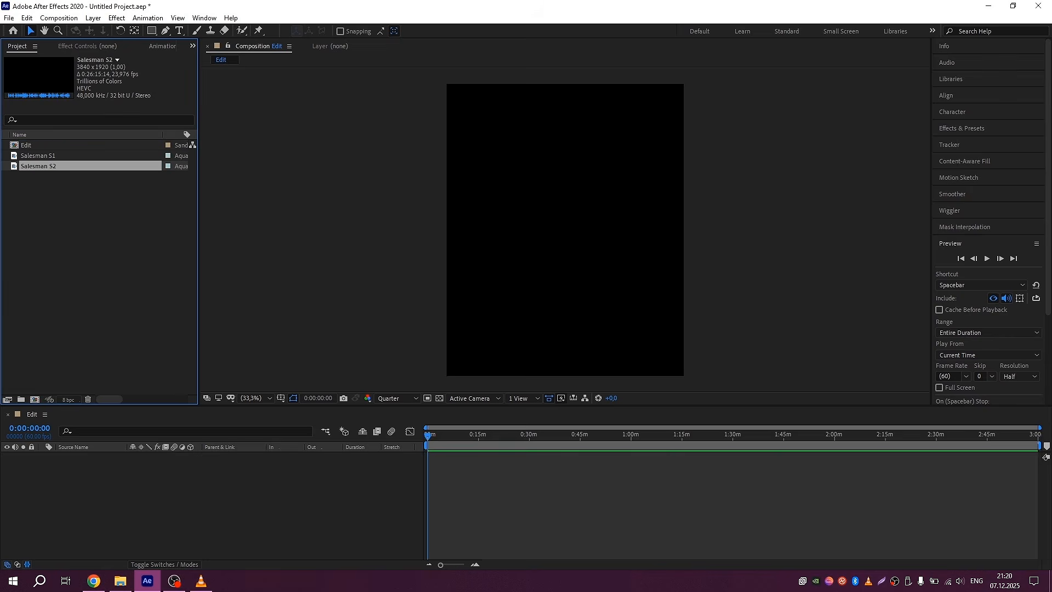
- Import the third video clip into the project and rename it "Gi-hun"
{"action": "left_click_drag", "start_coordinate": [1, 164], "coordinate": [73, 202]}
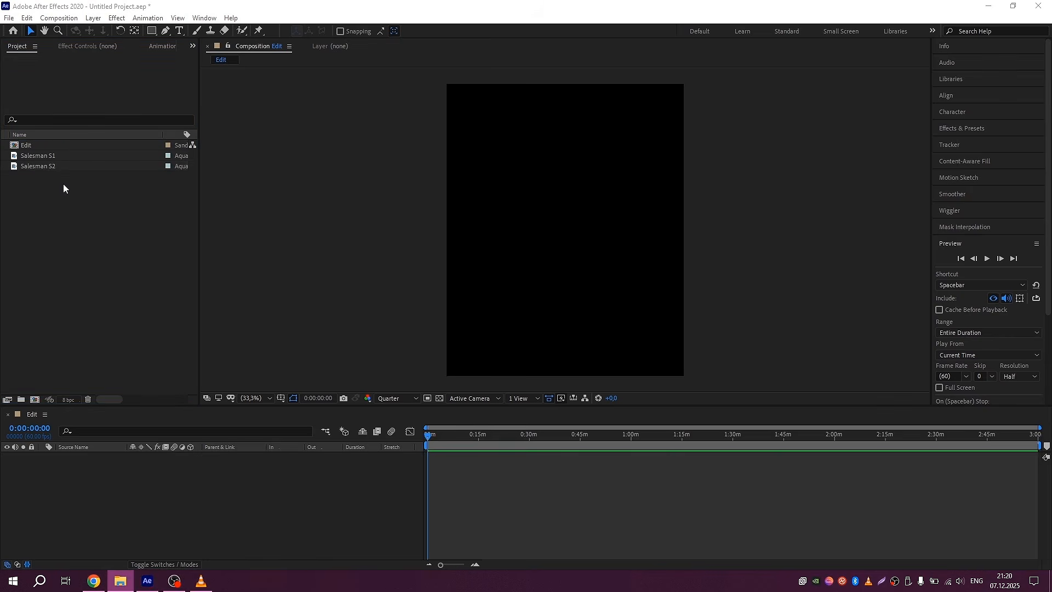
{"action": "right_click", "coordinate": [42, 146]}
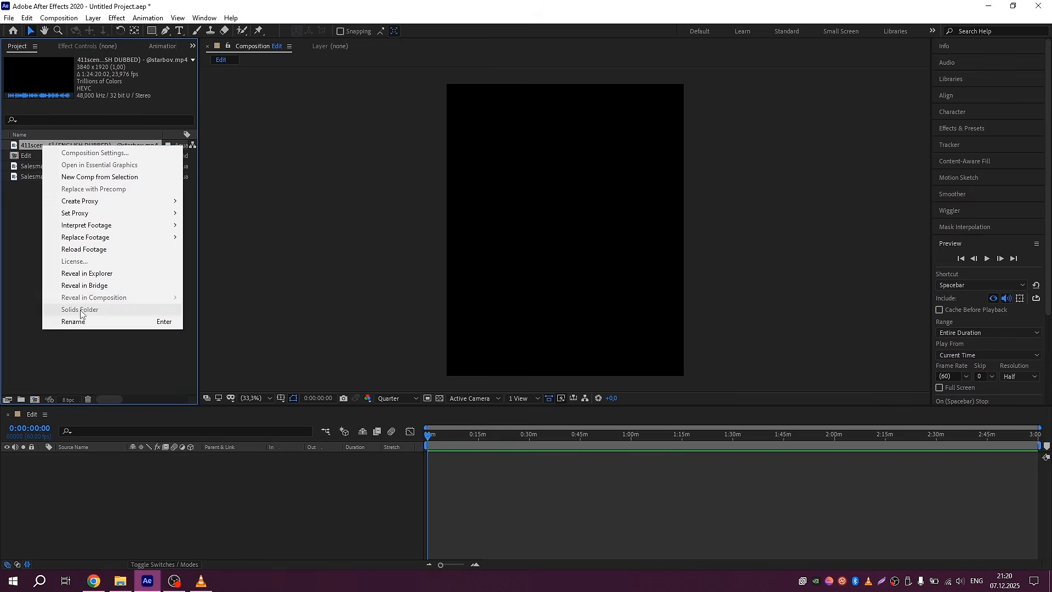
{"action": "left_click", "coordinate": [75, 319]}
{"action": "type", "text": "Gi-hun"}
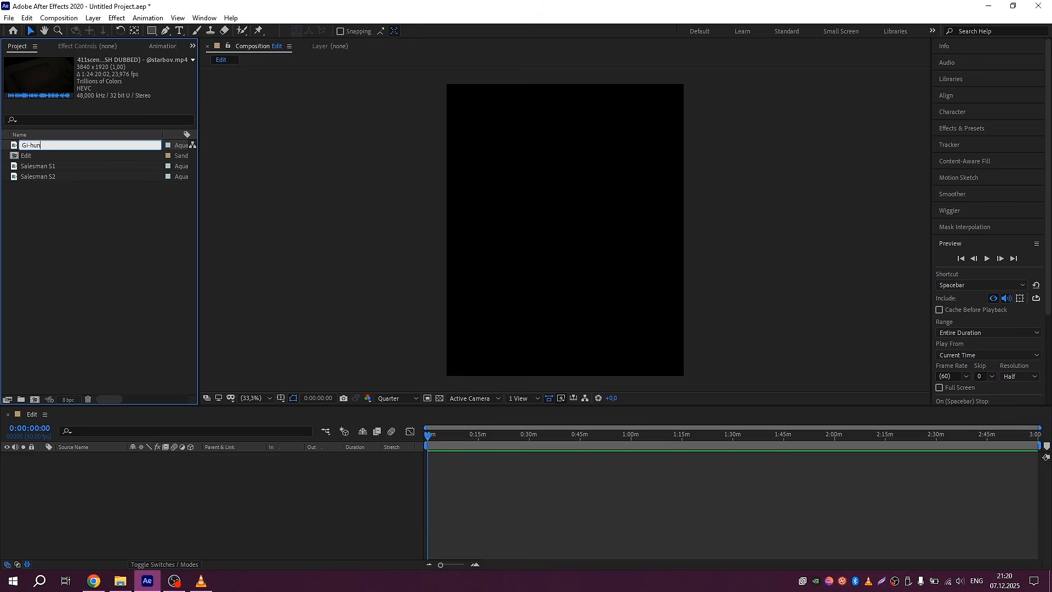
{"action": "key", "text": "Return"}
- Rename the imported Spider-Man movie file as "Spider-man 3" and clear the selection
{"action": "type", "text": "ma"}
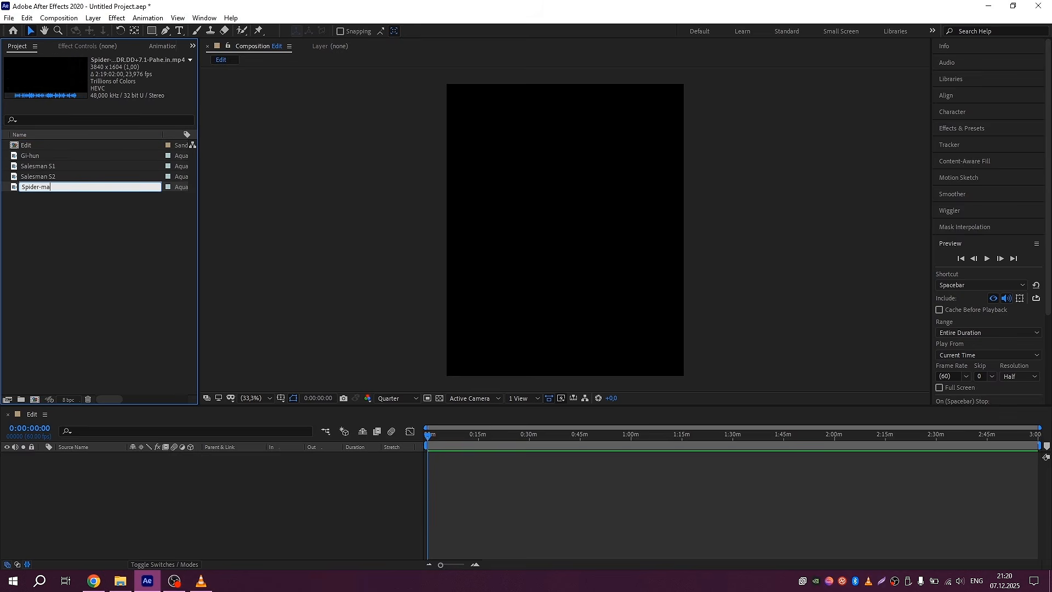
{"action": "type", "text": "n 3"}
{"action": "key", "text": "Return"}
{"action": "left_click", "coordinate": [19, 273]}
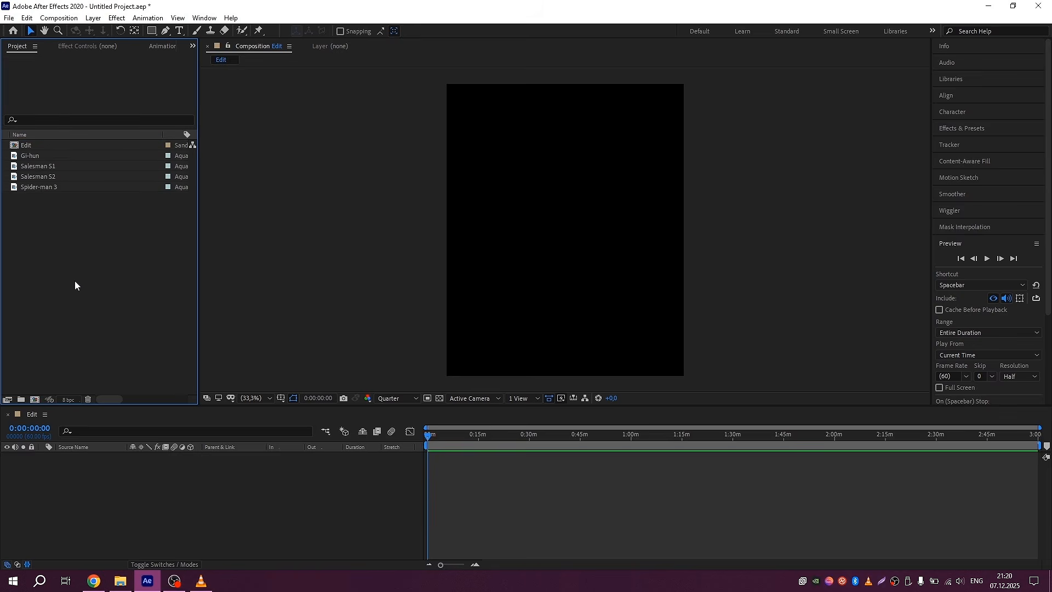
- Add the Spider-man 3 footage to the Edit timeline and move the current time to 0:59:27:55, near the mugshot shot
{"action": "left_click_drag", "start_coordinate": [38, 188], "coordinate": [417, 458]}
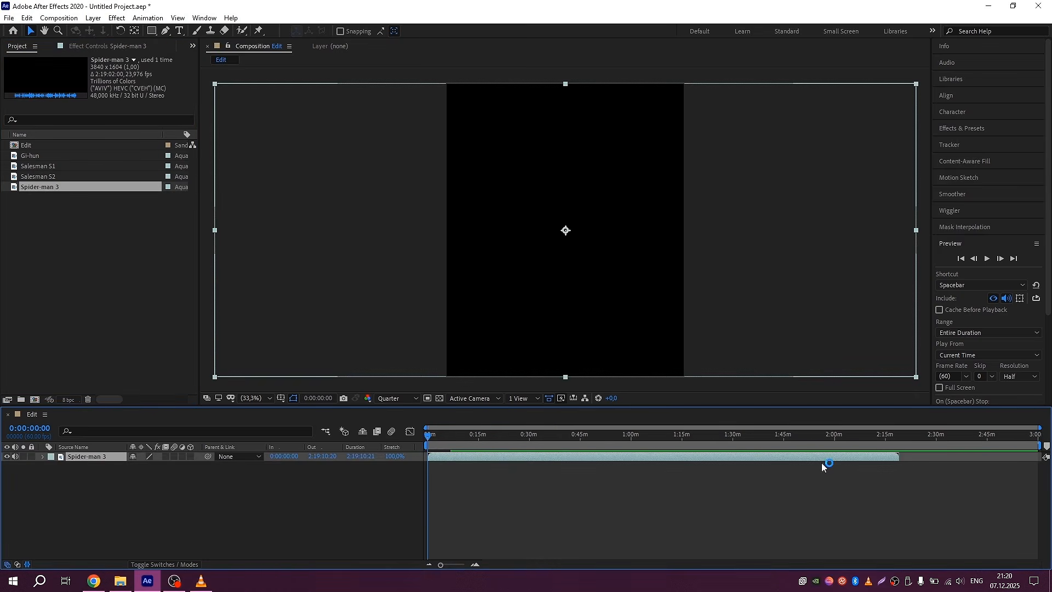
{"action": "scroll", "coordinate": [703, 450], "scroll_direction": "up", "scroll_amount": 6}
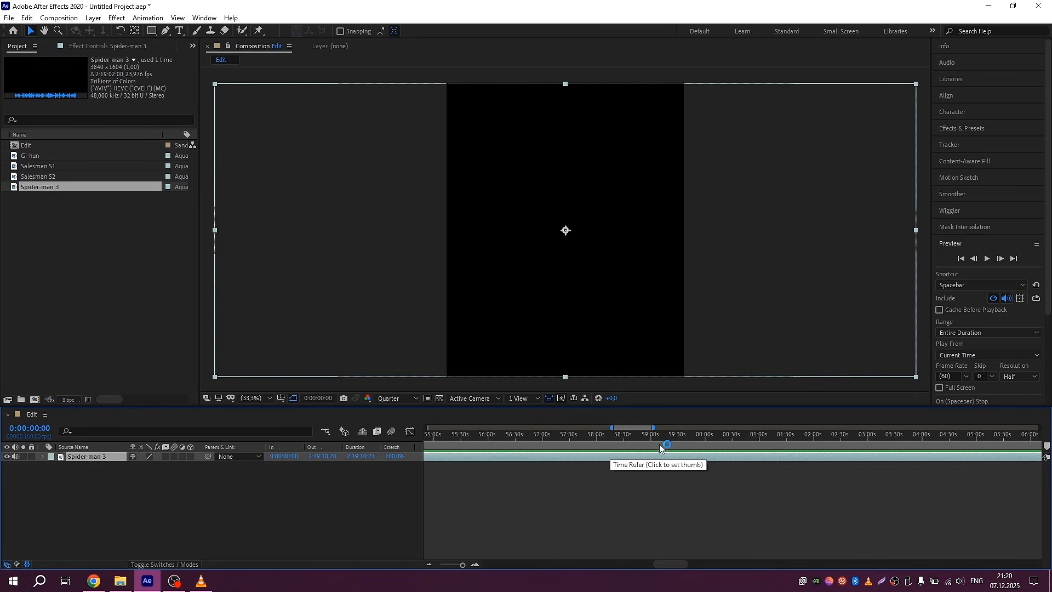
{"action": "scroll", "coordinate": [701, 446], "scroll_direction": "up", "scroll_amount": 2}
{"action": "left_click", "coordinate": [708, 445]}
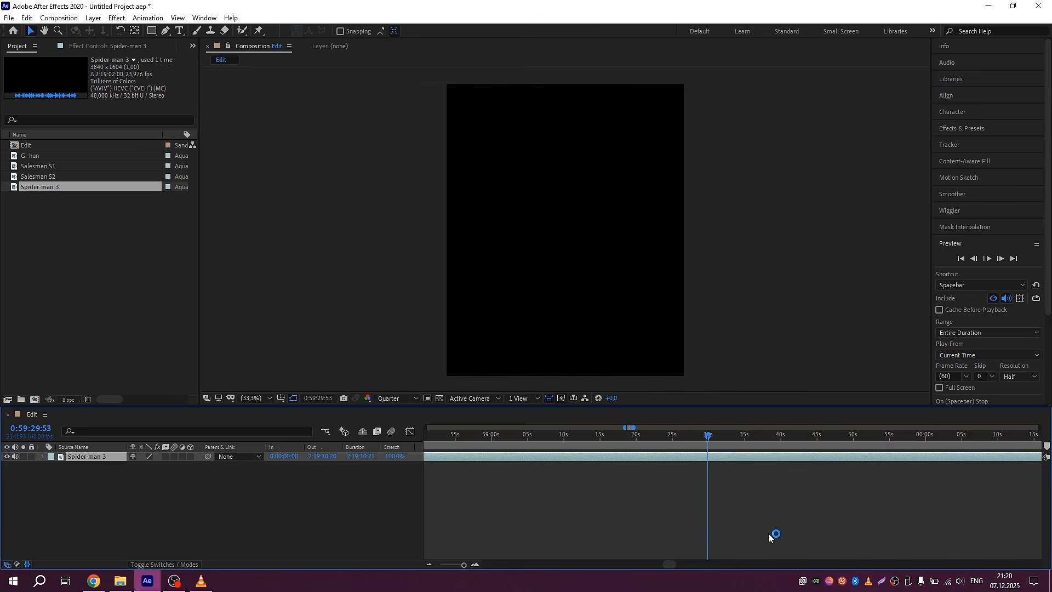
{"action": "left_click", "coordinate": [769, 533]}
{"action": "left_click", "coordinate": [694, 433]}
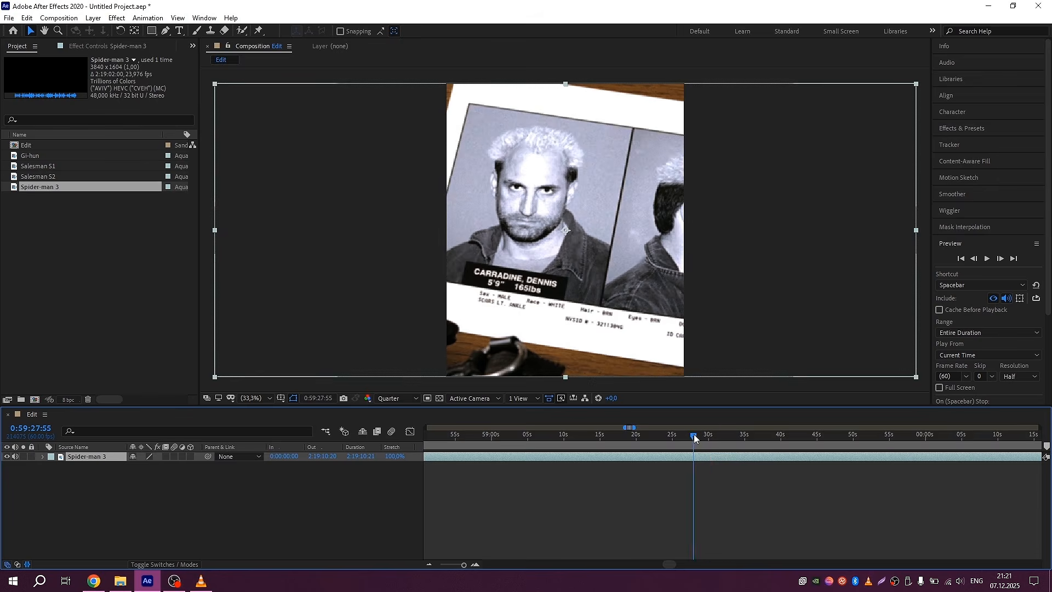
- Set the preview resolution to Quarter
{"action": "left_click", "coordinate": [953, 245]}
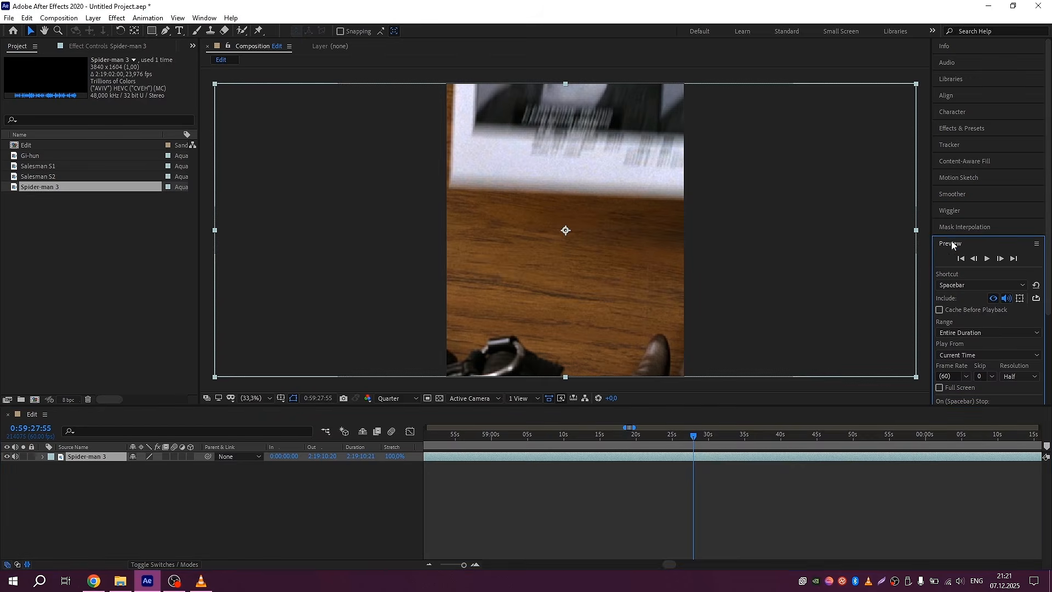
{"action": "left_click", "coordinate": [1020, 377]}
{"action": "left_click", "coordinate": [1018, 443]}
- Split the Spider-man 3 layer at 0:59:28:00, delete the part before the mugshot shot, and preview the remaining footage
{"action": "left_click", "coordinate": [710, 504]}
{"action": "key", "text": "ctrl+shift+d"}
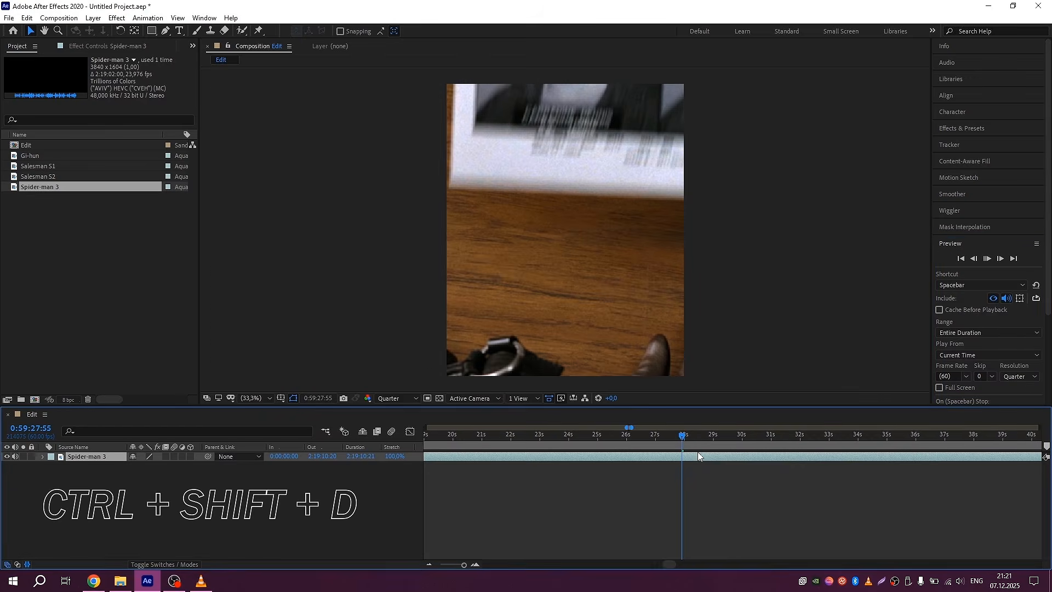
{"action": "key", "text": "Delete"}
{"action": "key", "text": "space"}
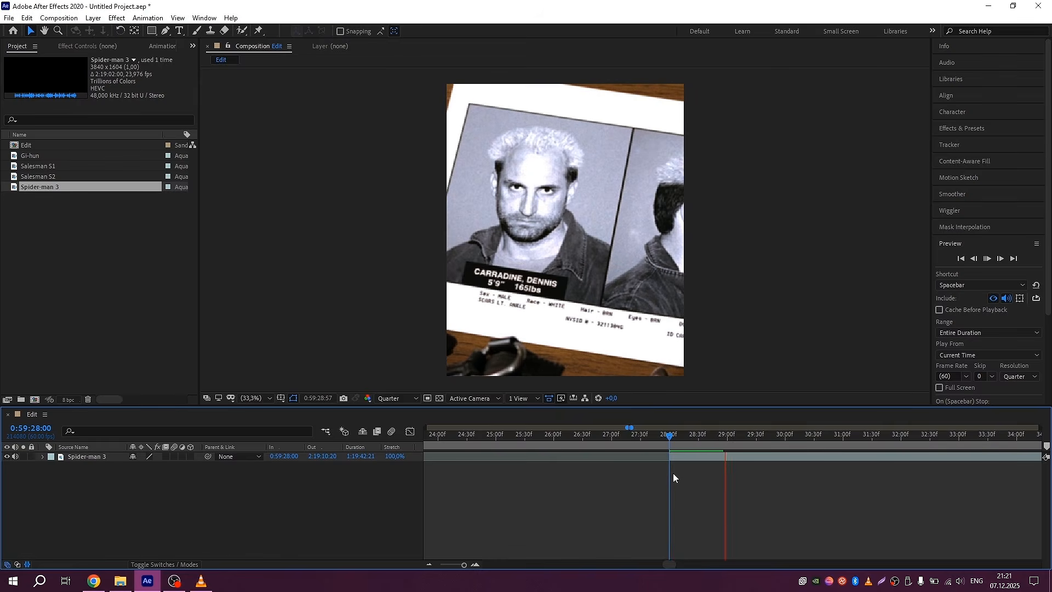
{"action": "key", "text": "BackSpace"}
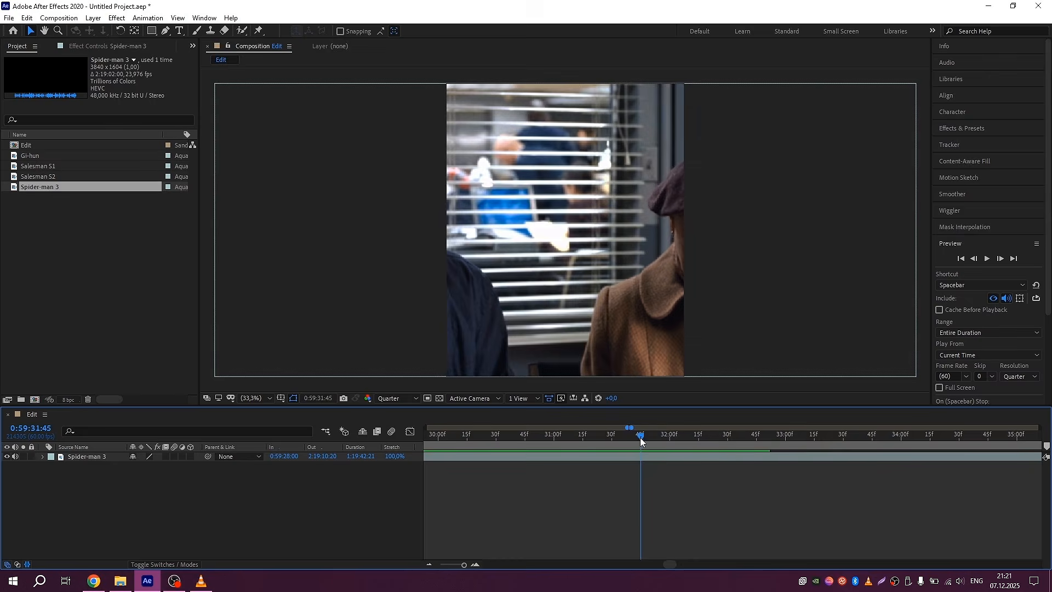
- Split the layer at the end of the mugshot shot and move the resulting 3:23 clip to the start of the composition
{"action": "left_click_drag", "start_coordinate": [641, 439], "coordinate": [436, 468]}
{"action": "key", "text": "ctrl+shift+d"}
{"action": "key", "text": "minus"}
{"action": "key", "text": "minus"}
{"action": "key", "text": "minus"}
{"action": "key", "text": "minus"}
{"action": "key", "text": "Home"}
{"action": "scroll", "coordinate": [344, 467], "scroll_direction": "up", "scroll_amount": 6}
{"action": "left_click_drag", "start_coordinate": [520, 469], "coordinate": [474, 469]}
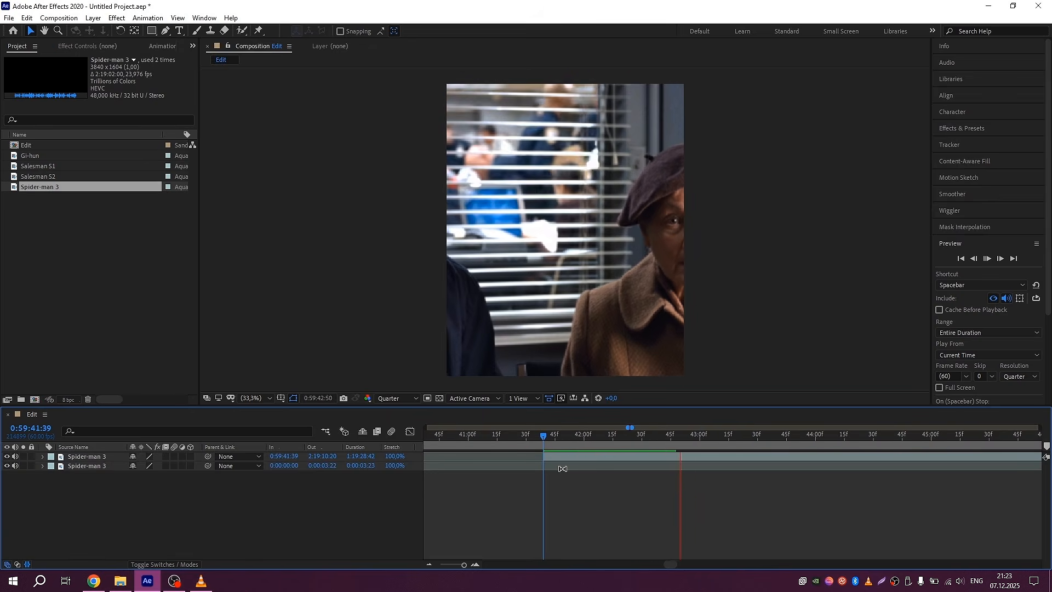
- Cut the remaining Spider-man 3 footage at 0:59:44:32 and move the piece from 0:59:41:39 next to the first clip
{"action": "left_click_drag", "start_coordinate": [545, 442], "coordinate": [467, 464]}
{"action": "key", "text": "ctrl+shift+d"}
{"action": "scroll", "coordinate": [785, 465], "scroll_direction": "down", "scroll_amount": 5}
{"action": "scroll", "coordinate": [467, 463], "scroll_direction": "up", "scroll_amount": 6}
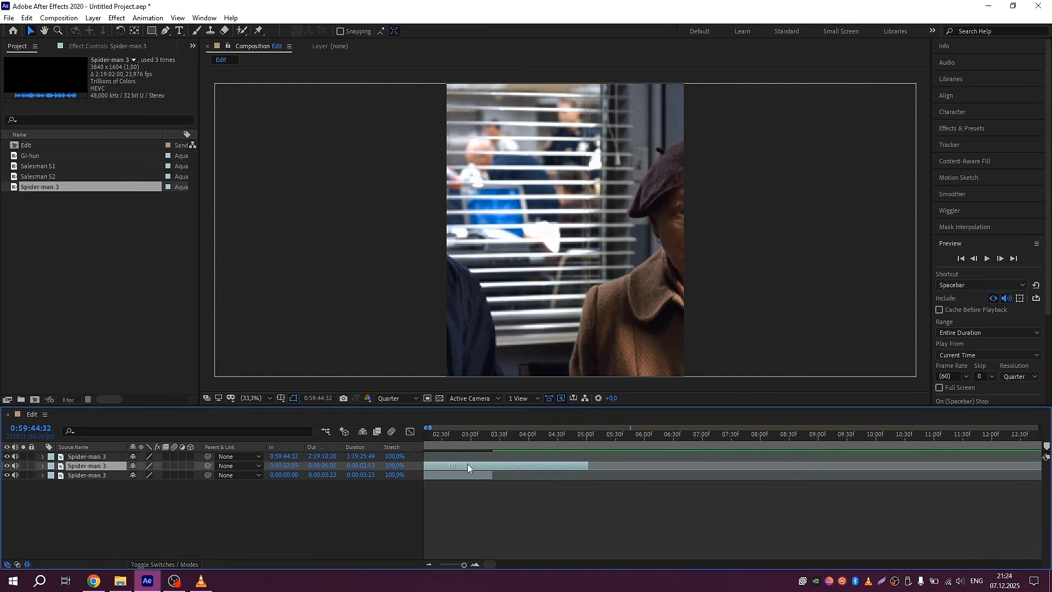
{"action": "left_click", "coordinate": [466, 436]}
- Shift the second clip's horizontal position to centre its subject in the frame, and preview the result
{"action": "key", "text": "p"}
{"action": "left_click_drag", "start_coordinate": [136, 475], "coordinate": [739, 475]}
{"action": "key", "text": "p"}
{"action": "scroll", "coordinate": [527, 507], "scroll_direction": "down", "scroll_amount": 4}
{"action": "key", "text": "space"}
{"action": "scroll", "coordinate": [674, 466], "scroll_direction": "up", "scroll_amount": 4}
- Split the second clip at about 0:00:06:13 and set the new third clip's horizontal position to 378
{"action": "left_click_drag", "start_coordinate": [648, 436], "coordinate": [688, 465]}
{"action": "key", "text": "ctrl+shift+d"}
{"action": "left_click", "coordinate": [688, 436]}
{"action": "key", "text": "p"}
{"action": "left_click_drag", "start_coordinate": [139, 475], "coordinate": [56, 475]}
{"action": "left_click", "coordinate": [639, 436]}
{"action": "scroll", "coordinate": [662, 469], "scroll_direction": "up", "scroll_amount": 1}
{"action": "left_click_drag", "start_coordinate": [595, 465], "coordinate": [628, 465]}
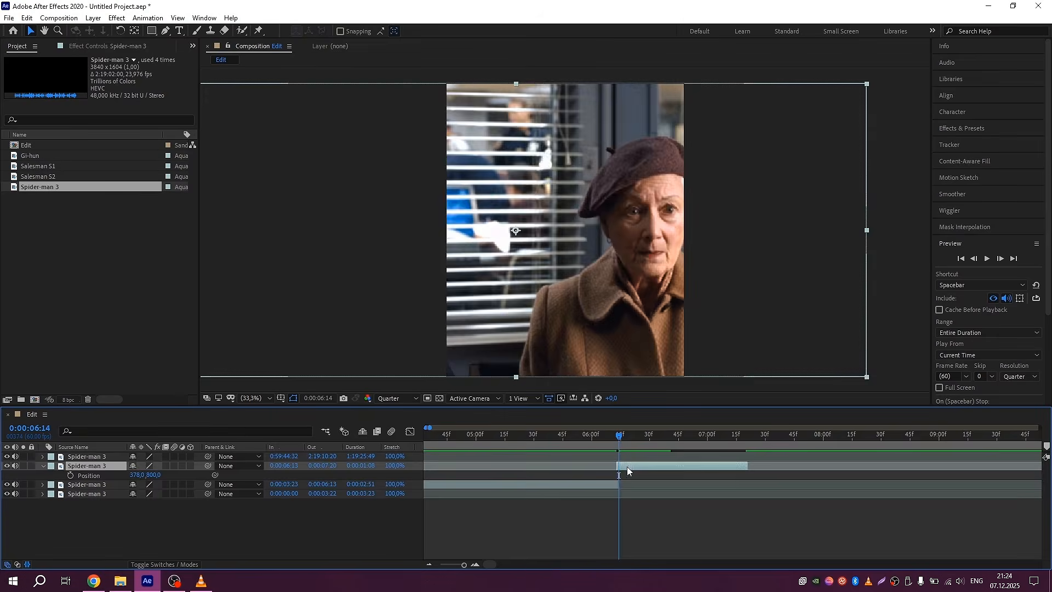
- Play back the assembled clips from the start to check the cuts and framing
{"action": "scroll", "coordinate": [571, 490], "scroll_direction": "down", "scroll_amount": 2}
{"action": "key", "text": "space"}
{"action": "left_click_drag", "start_coordinate": [572, 436], "coordinate": [258, 446]}
{"action": "key", "text": "space"}
{"action": "scroll", "coordinate": [527, 465], "scroll_direction": "up", "scroll_amount": 3}
{"action": "left_click", "coordinate": [540, 436]}
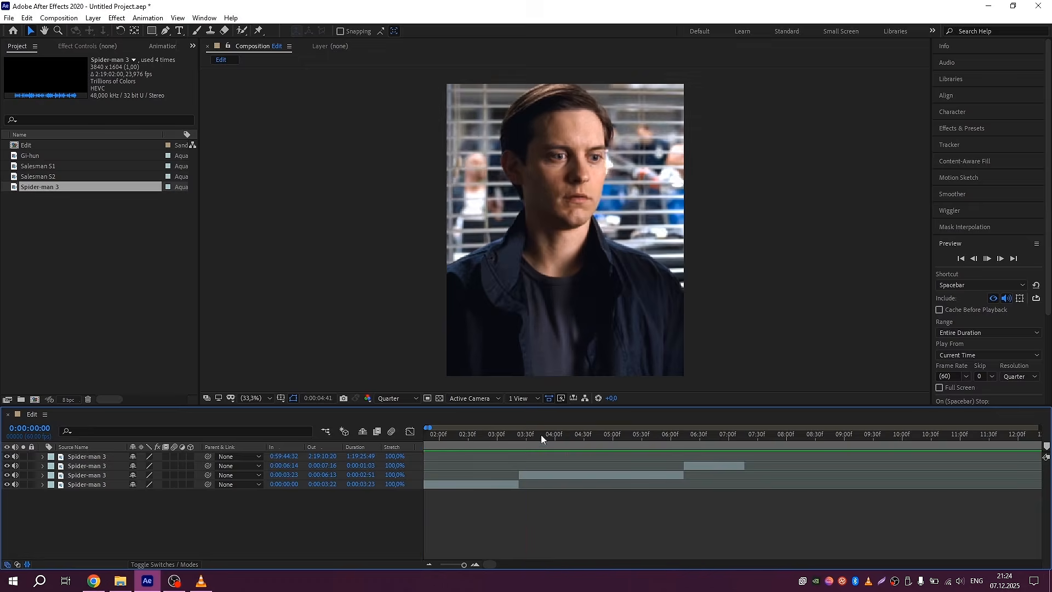
{"action": "scroll", "coordinate": [569, 466], "scroll_direction": "down", "scroll_amount": 3}
{"action": "key", "text": "space"}
- Extend the end of the third clip to 0:00:09:35 and preview the added footage
{"action": "scroll", "coordinate": [642, 471], "scroll_direction": "up", "scroll_amount": 2}
{"action": "left_click", "coordinate": [633, 436]}
{"action": "left_click_drag", "start_coordinate": [629, 465], "coordinate": [761, 466]}
{"action": "scroll", "coordinate": [763, 466], "scroll_direction": "up", "scroll_amount": 2}
{"action": "key", "text": "space"}
{"action": "scroll", "coordinate": [675, 468], "scroll_direction": "left", "scroll_amount": 2}
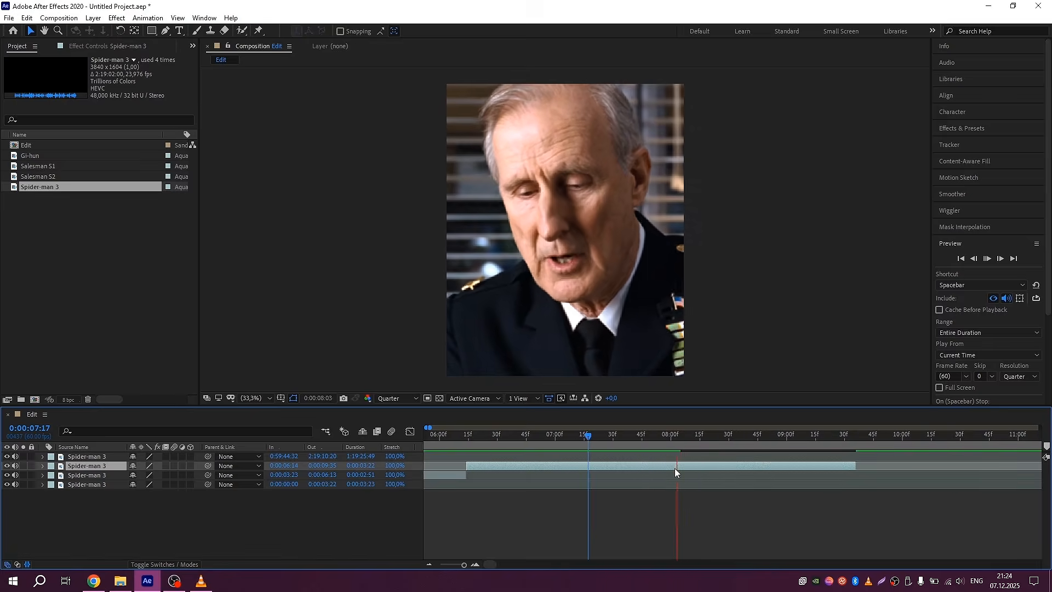
{"action": "scroll", "coordinate": [675, 468], "scroll_direction": "down", "scroll_amount": 4}
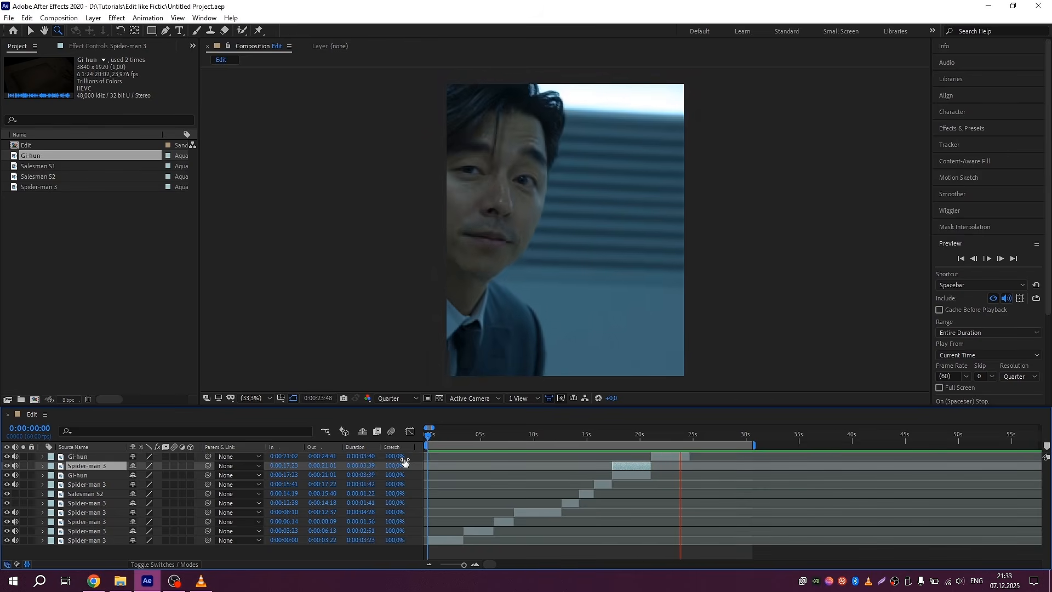
- Keyframe the first Spider-man 3 clip's audio levels at 0:00:02:14 and fade them down to -192 dB at 0:00:03:04
{"action": "left_click", "coordinate": [451, 540]}
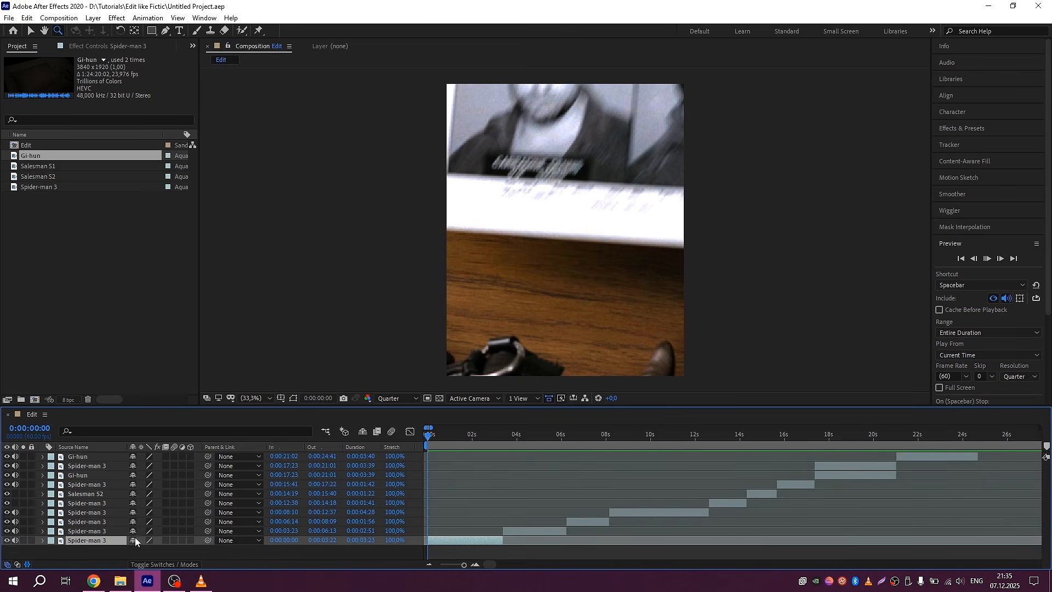
{"action": "left_click", "coordinate": [43, 541]}
{"action": "key", "text": "space"}
{"action": "left_click", "coordinate": [53, 554]}
{"action": "scroll", "coordinate": [335, 511], "scroll_direction": "up", "scroll_amount": 4}
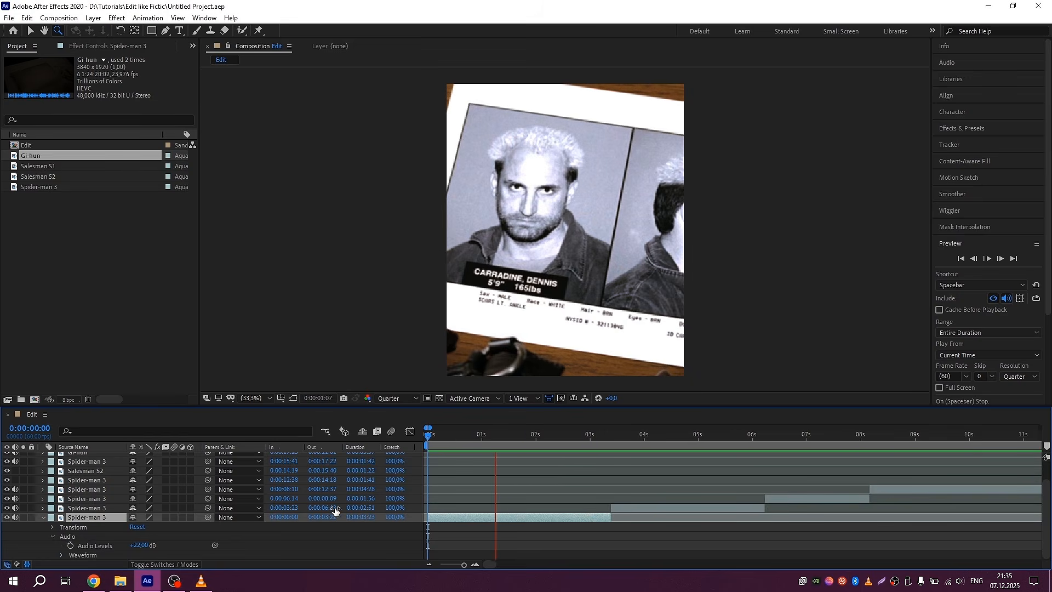
{"action": "scroll", "coordinate": [528, 468], "scroll_direction": "up", "scroll_amount": 2}
{"action": "left_click", "coordinate": [570, 438]}
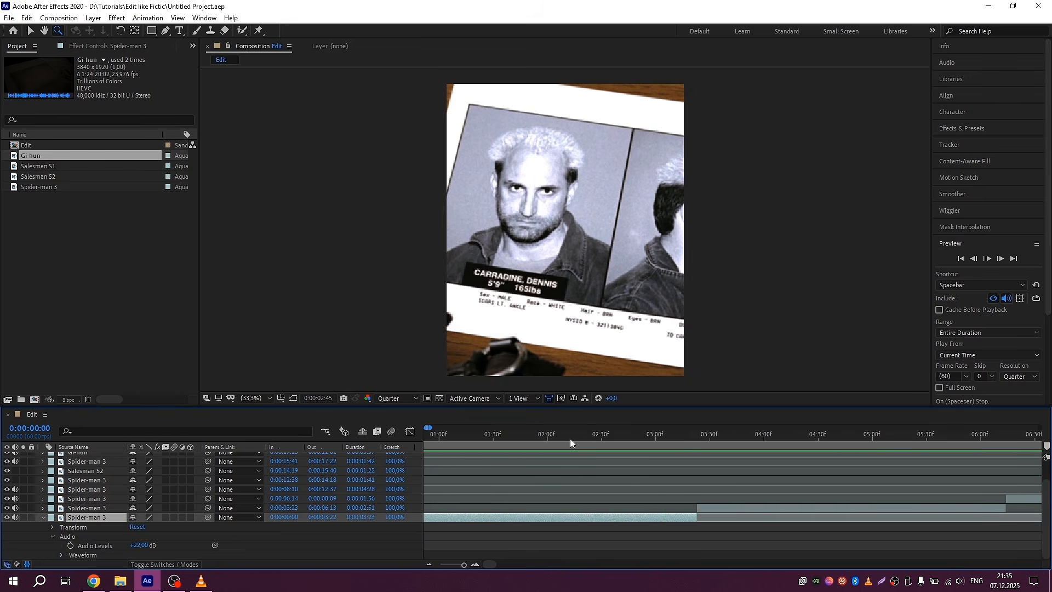
{"action": "left_click", "coordinate": [572, 438]}
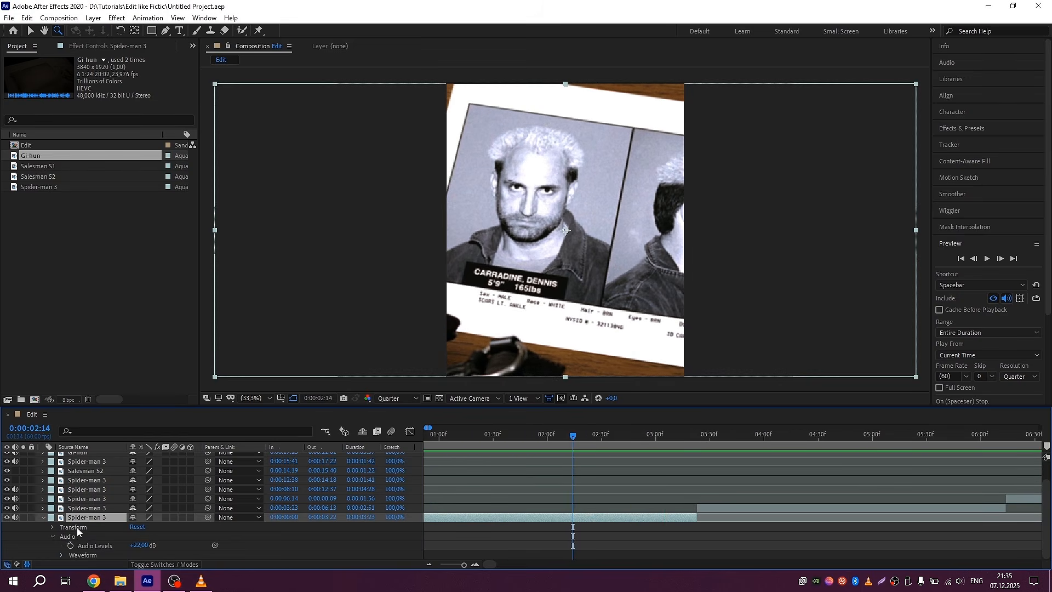
{"action": "left_click", "coordinate": [70, 546]}
{"action": "left_click_drag", "start_coordinate": [571, 428], "coordinate": [662, 436]}
{"action": "left_click_drag", "start_coordinate": [140, 545], "coordinate": [109, 545]}
- Preview the first clip's audio fade and move its starting keyframe a few frames forward
{"action": "left_click", "coordinate": [557, 437]}
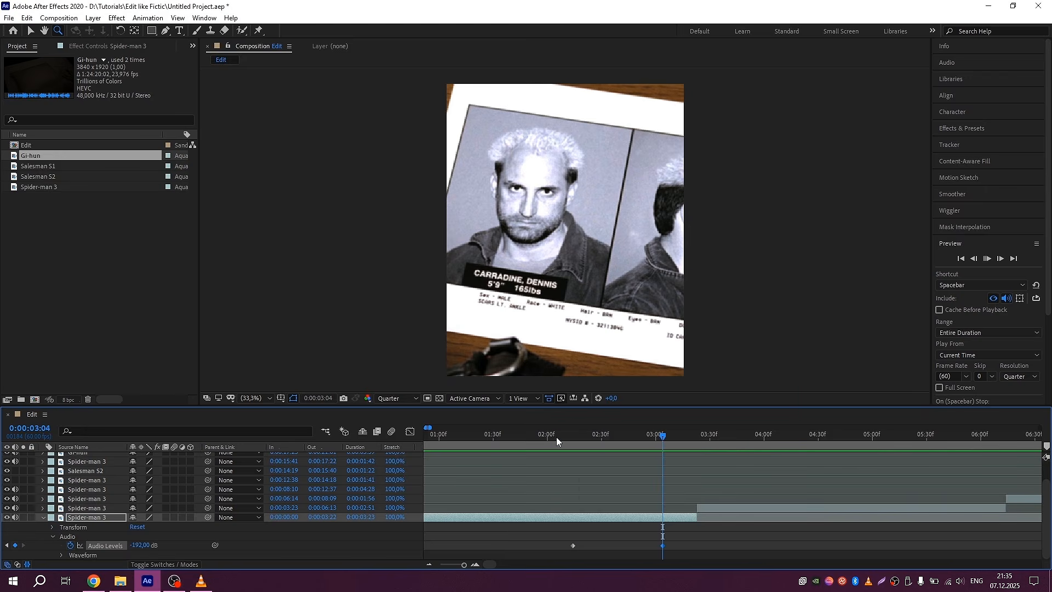
{"action": "key", "text": "space"}
{"action": "left_click", "coordinate": [459, 439]}
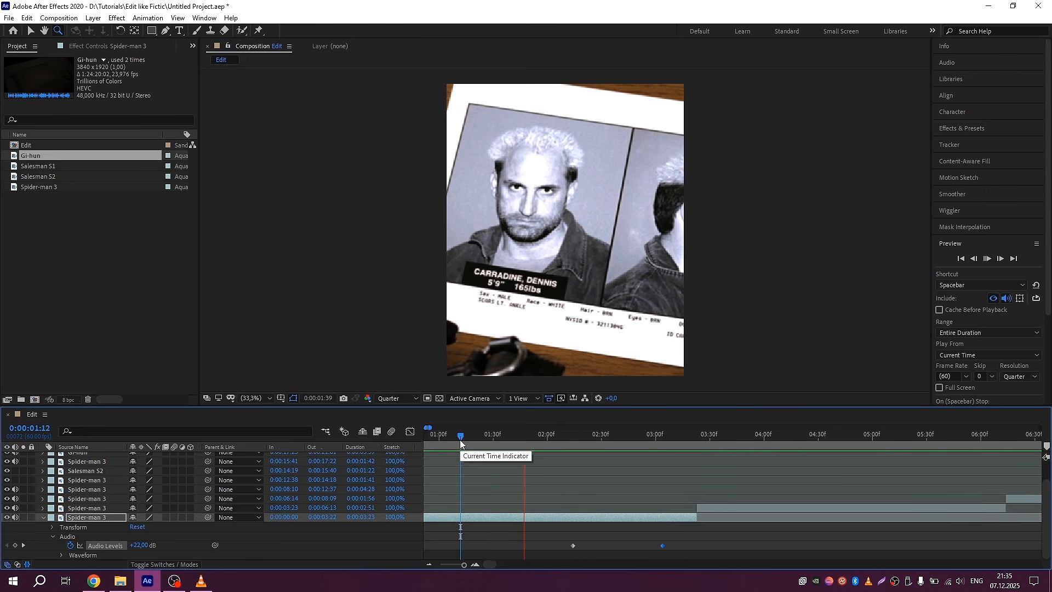
{"action": "left_click_drag", "start_coordinate": [573, 545], "coordinate": [583, 546]}
{"action": "key", "text": "space"}
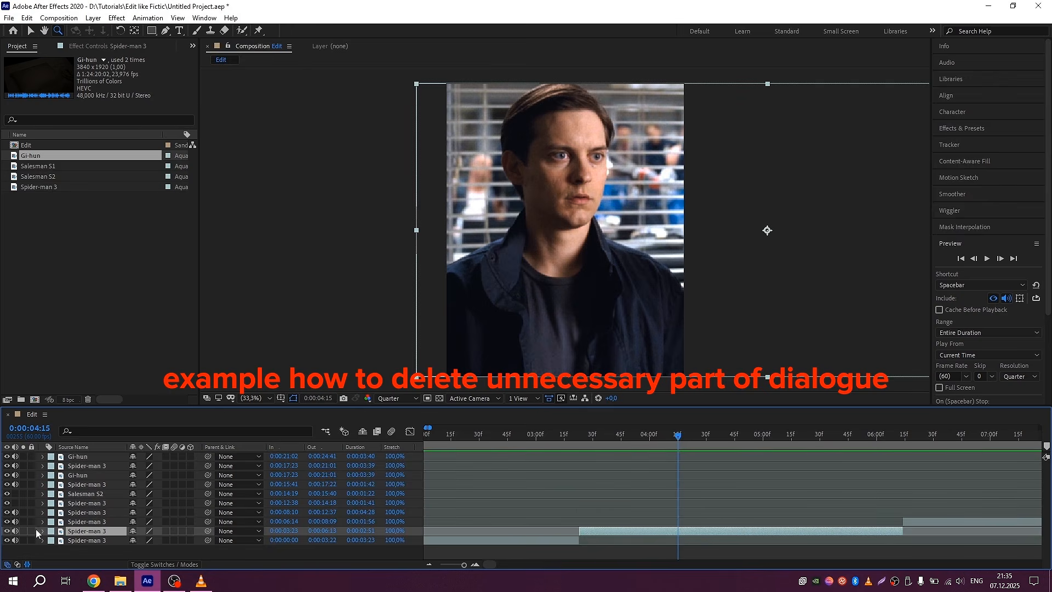
- Silence the unwanted dialogue in the second clip by keyframing its audio levels to -37 dB at 0:00:04:15, and preview it
{"action": "left_click", "coordinate": [41, 530]}
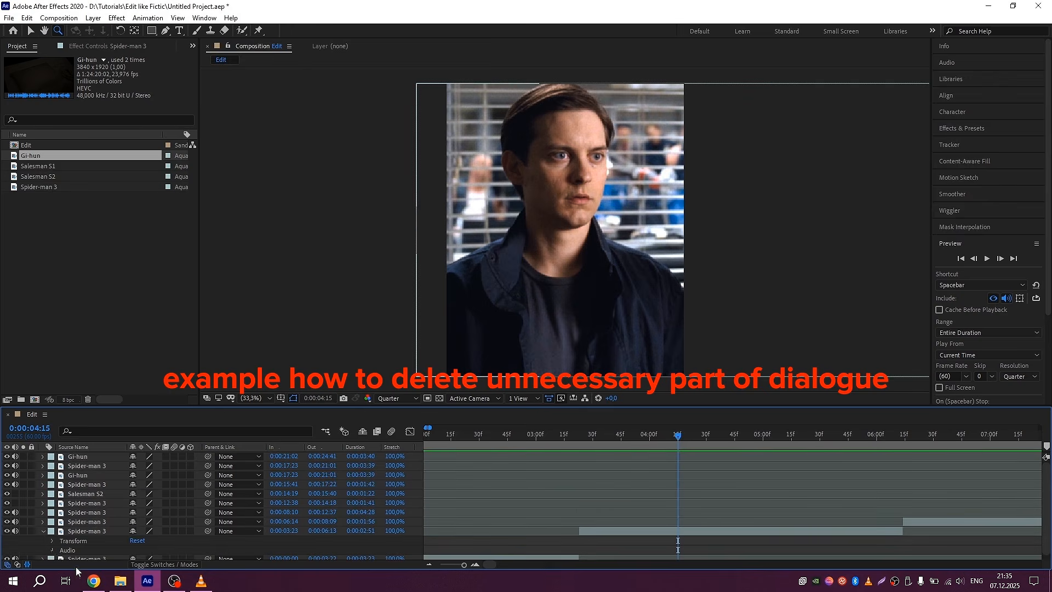
{"action": "key", "text": "l"}
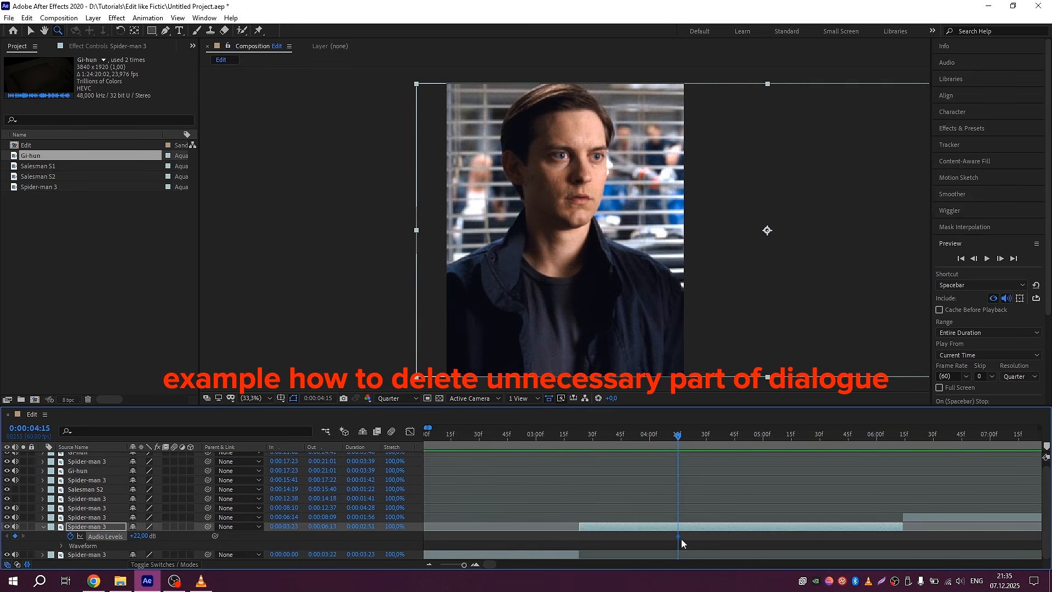
{"action": "left_click_drag", "start_coordinate": [681, 538], "coordinate": [745, 539]}
{"action": "left_click_drag", "start_coordinate": [144, 539], "coordinate": [121, 542]}
{"action": "key", "text": "space"}
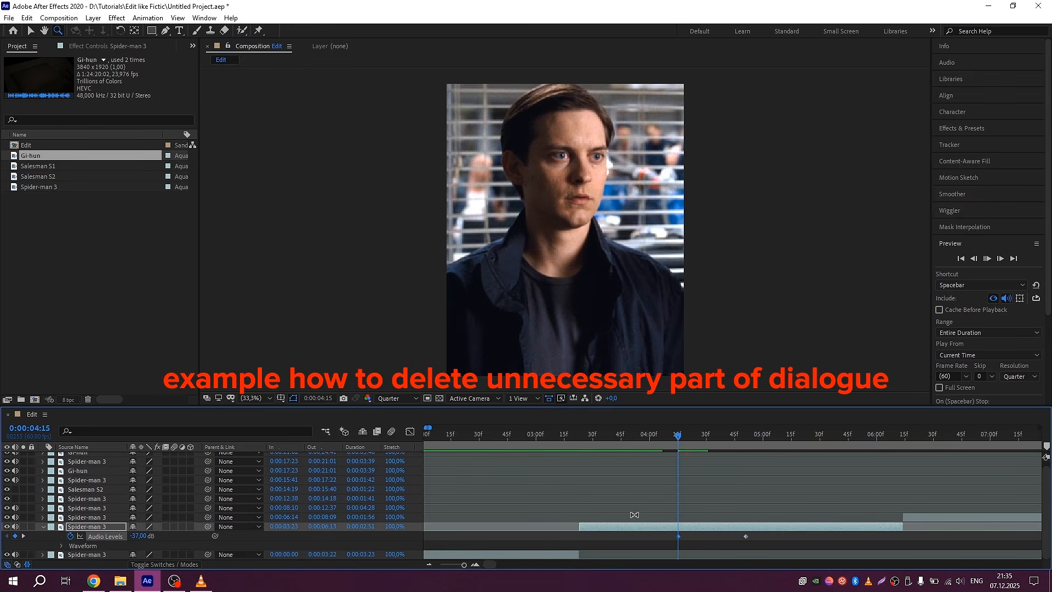
{"action": "left_click", "coordinate": [567, 439]}
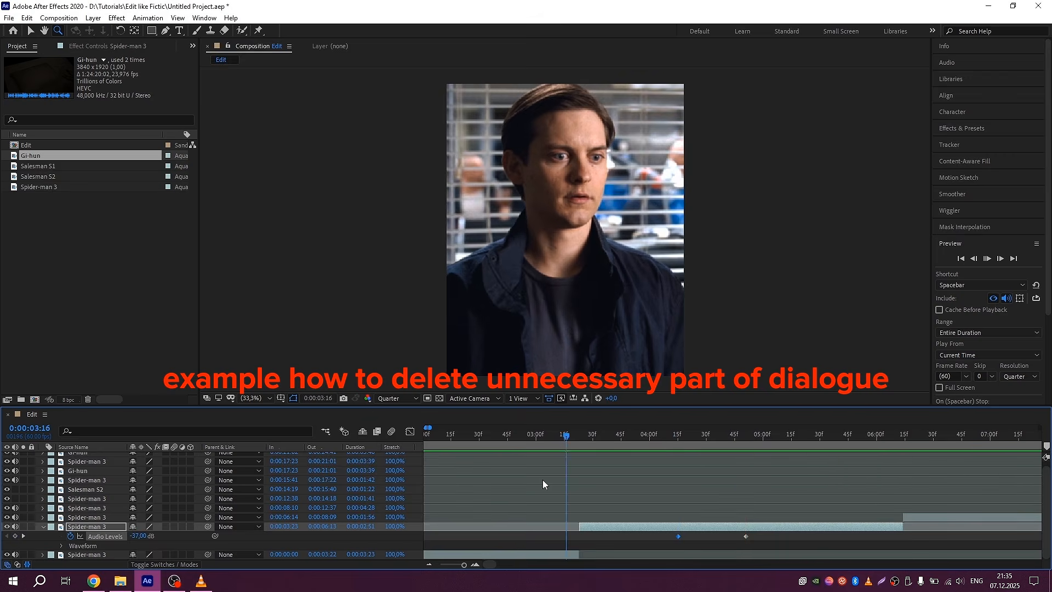
- Play back the Spider-man 3 clip that starts at 0:00:15:41 to check its audio
{"action": "scroll", "coordinate": [542, 487], "scroll_direction": "down", "scroll_amount": 5}
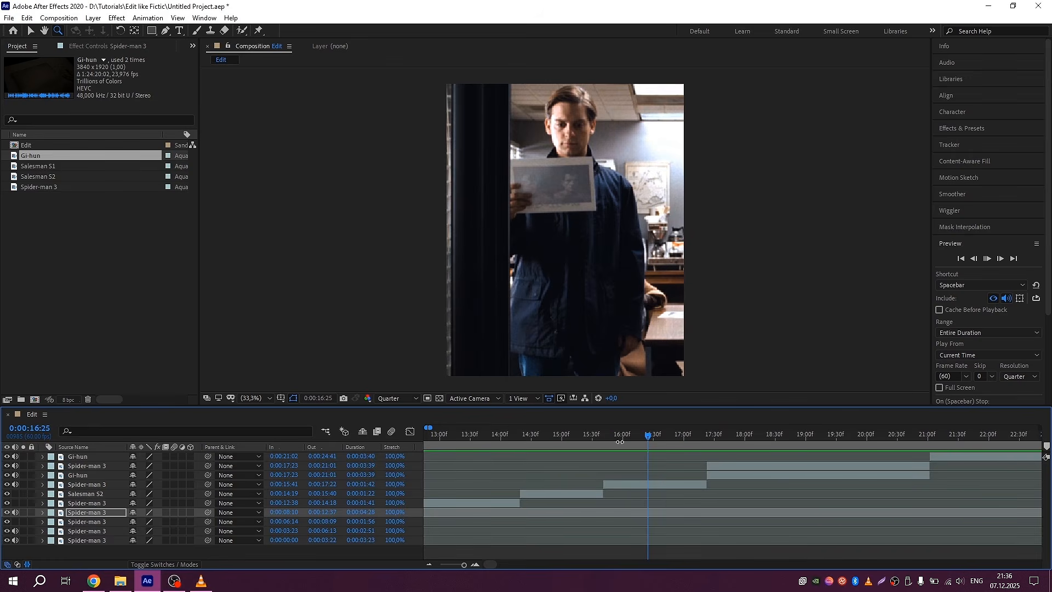
{"action": "left_click", "coordinate": [600, 435]}
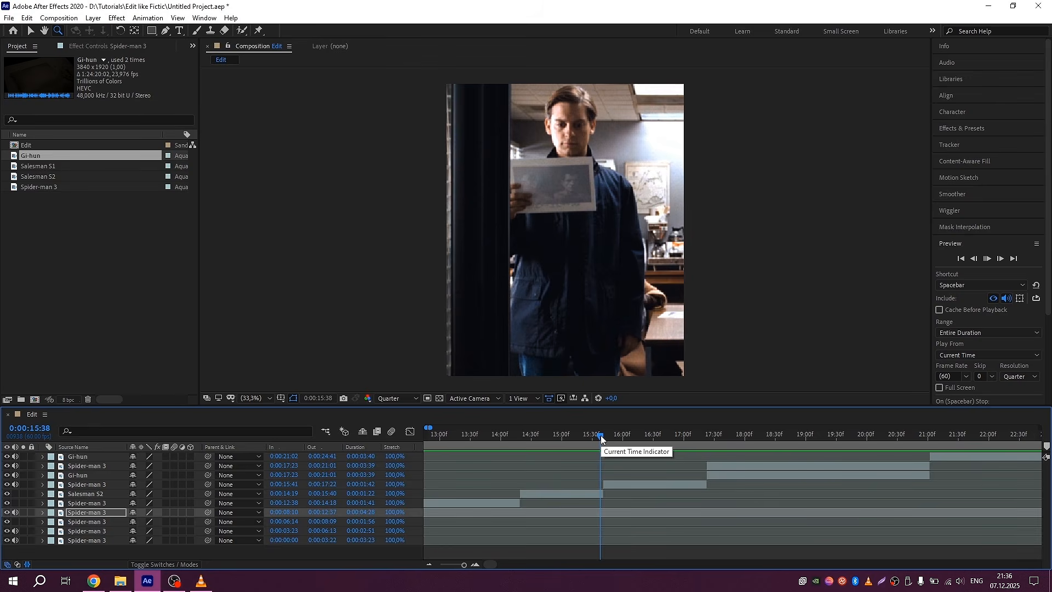
{"action": "key", "text": "space"}
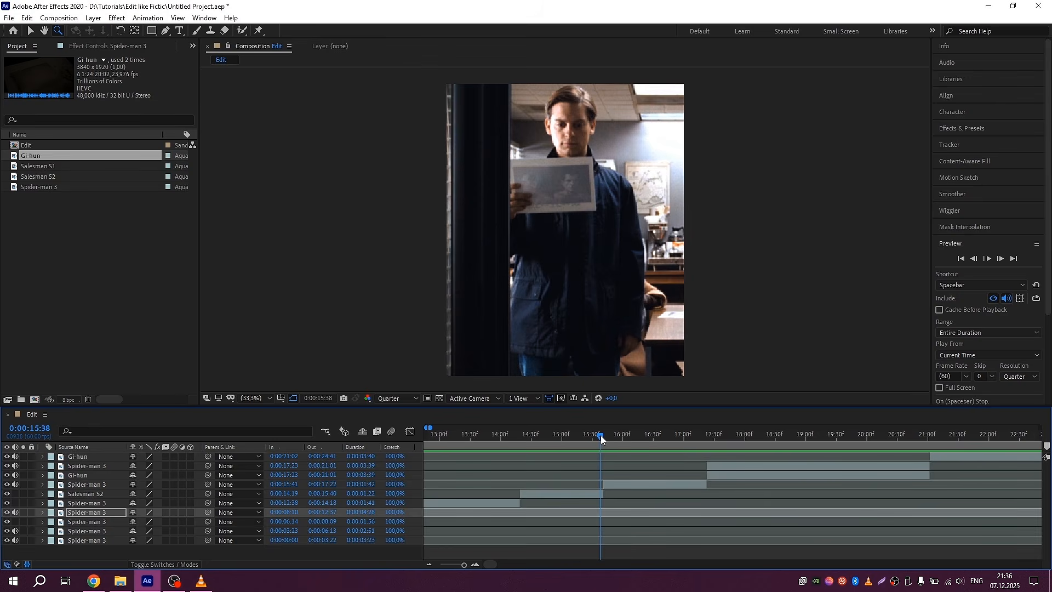
{"action": "scroll", "coordinate": [601, 435], "scroll_direction": "up", "scroll_amount": 2}
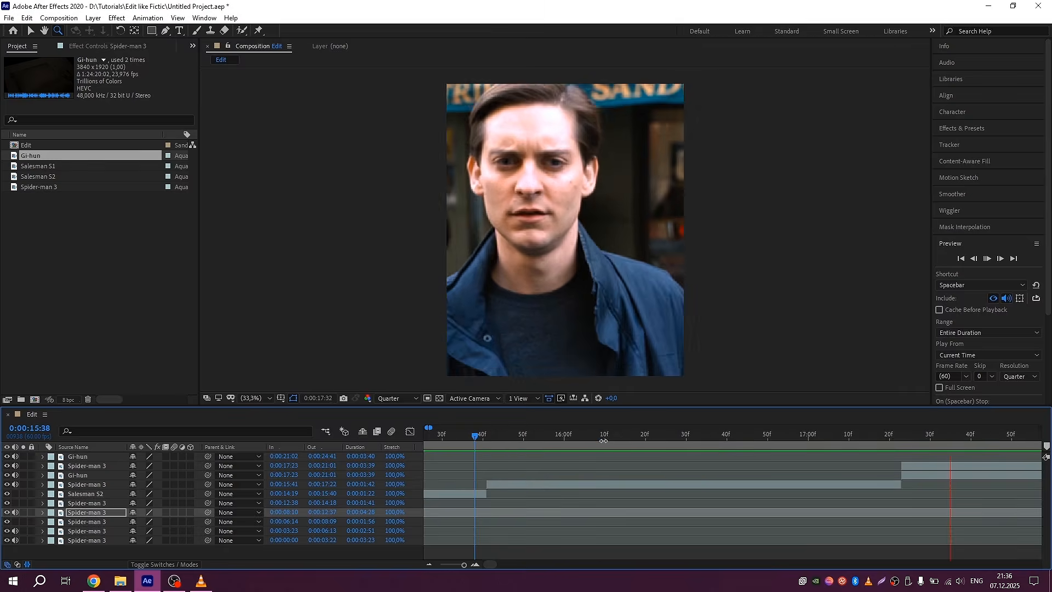
- Set the work area to span the Spider-man 3 clip from 0:00:15:41 to 0:00:17:23
{"action": "left_click", "coordinate": [488, 439]}
{"action": "scroll", "coordinate": [488, 438], "scroll_direction": "down", "scroll_amount": 1}
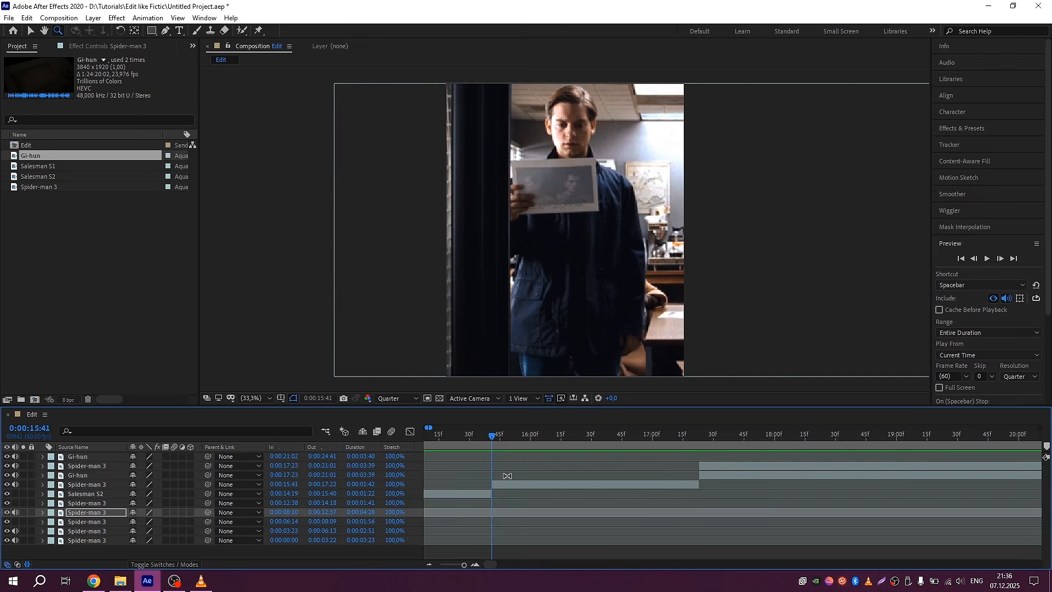
{"action": "scroll", "coordinate": [703, 432], "scroll_direction": "up", "scroll_amount": 2}
{"action": "left_click", "coordinate": [663, 435]}
{"action": "key", "text": "b"}
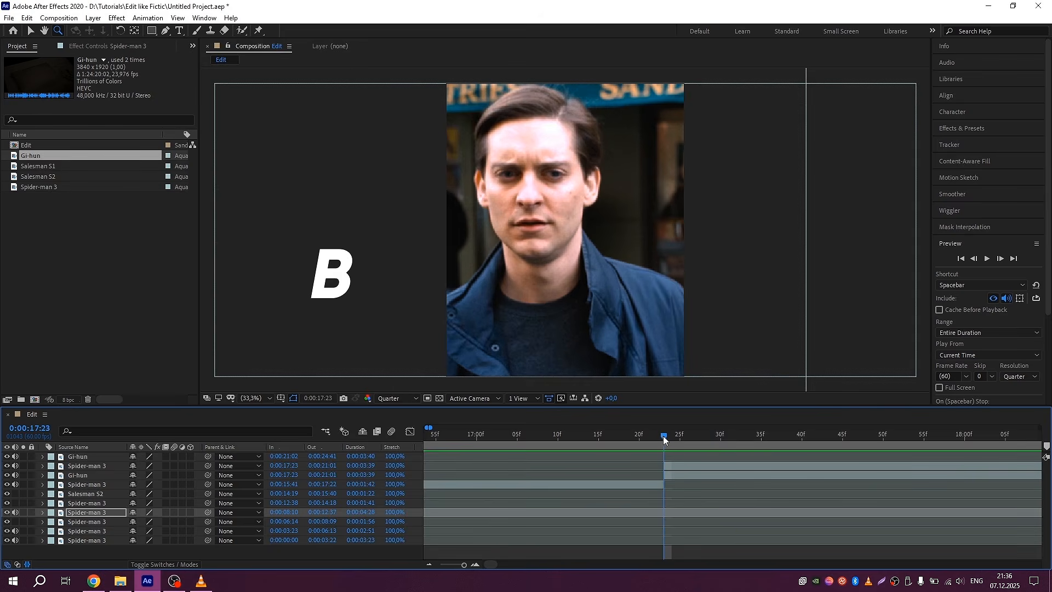
{"action": "left_click", "coordinate": [601, 432]}
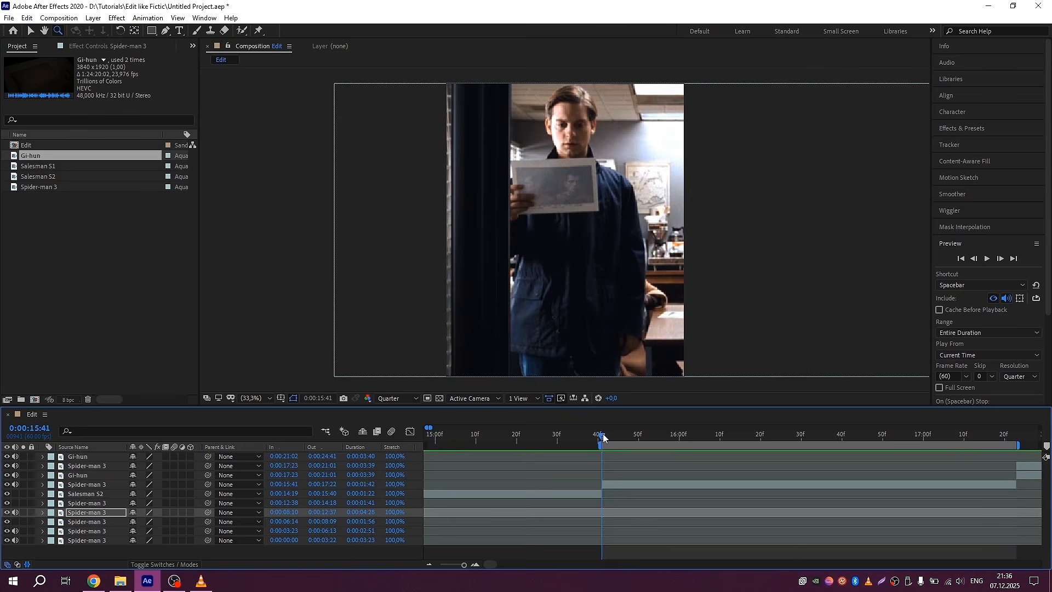
- Export the Edit composition's work area by adding it to the render queue
{"action": "key", "text": "minus"}
{"action": "left_click", "coordinate": [30, 33]}
{"action": "left_click", "coordinate": [9, 18]}
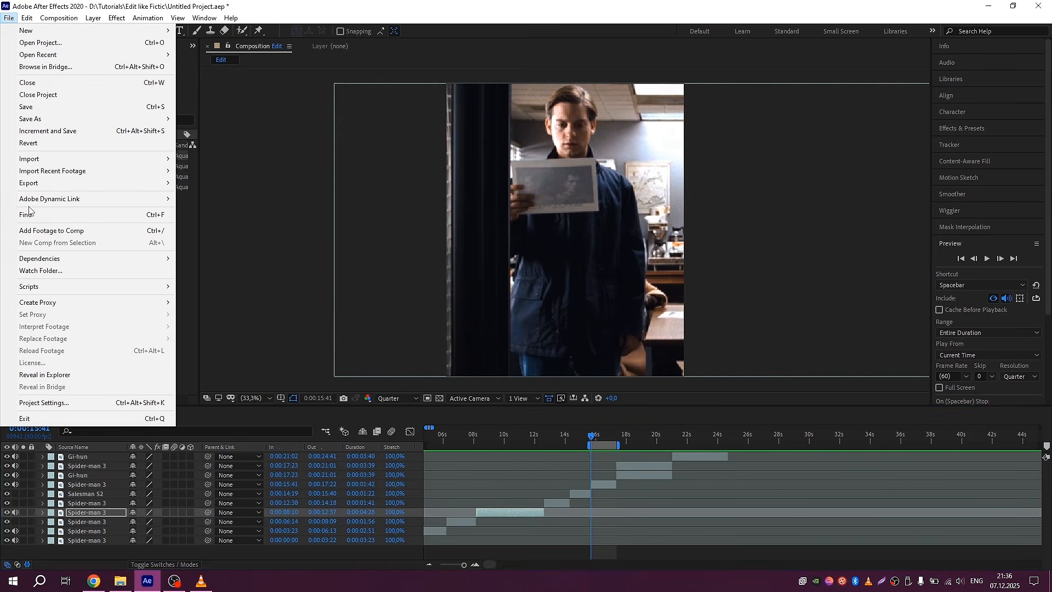
{"action": "mouse_move", "coordinate": [21, 182]}
{"action": "left_click", "coordinate": [208, 193]}
- Set the output module format to MP3 with a 320 kbps audio bitrate and specify the output file
{"action": "left_click", "coordinate": [95, 488]}
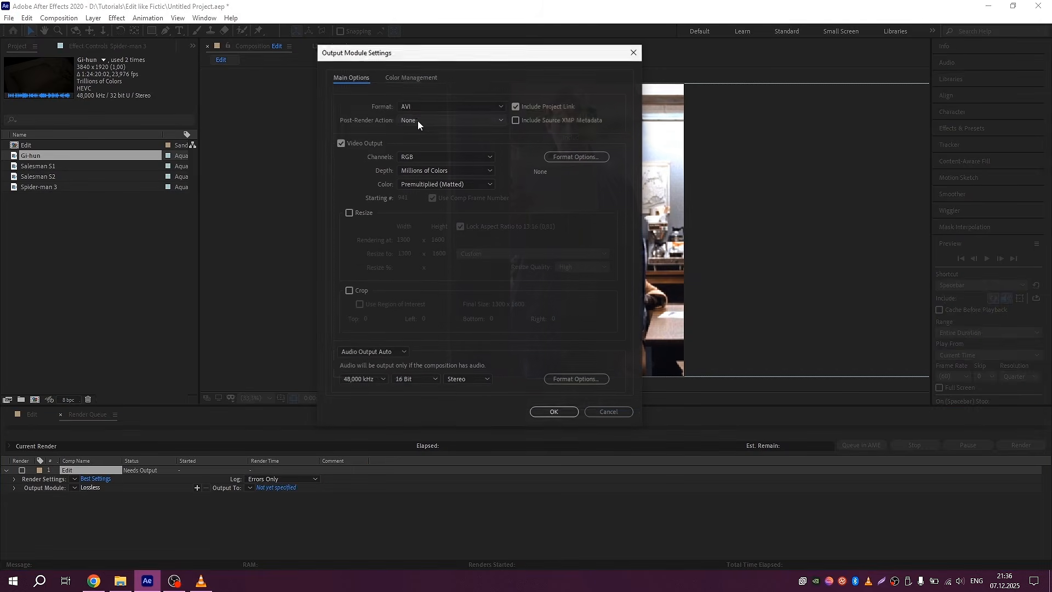
{"action": "left_click", "coordinate": [432, 106]}
{"action": "left_click", "coordinate": [415, 178]}
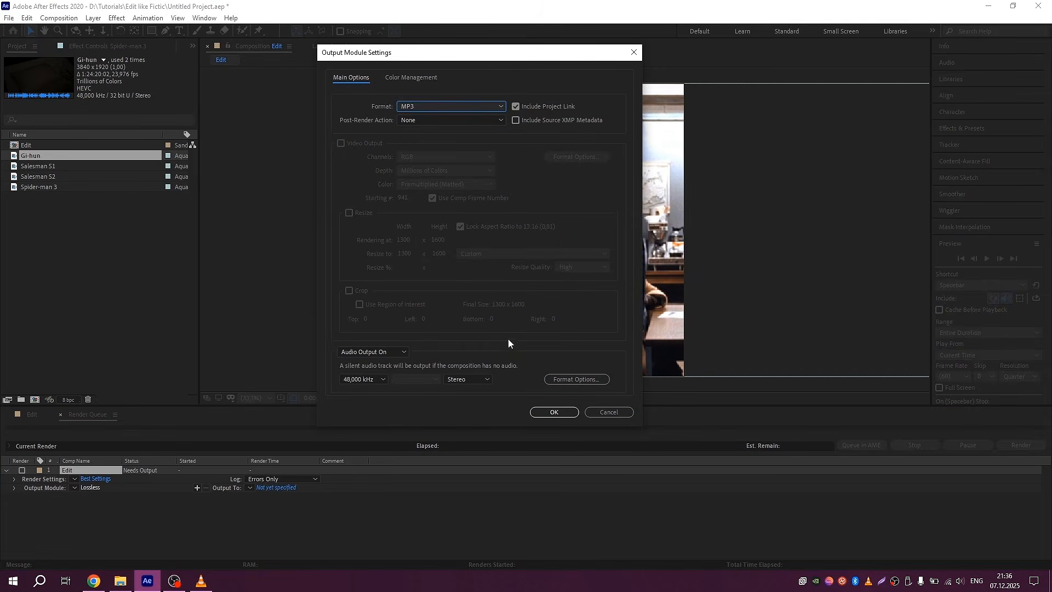
{"action": "left_click", "coordinate": [593, 379]}
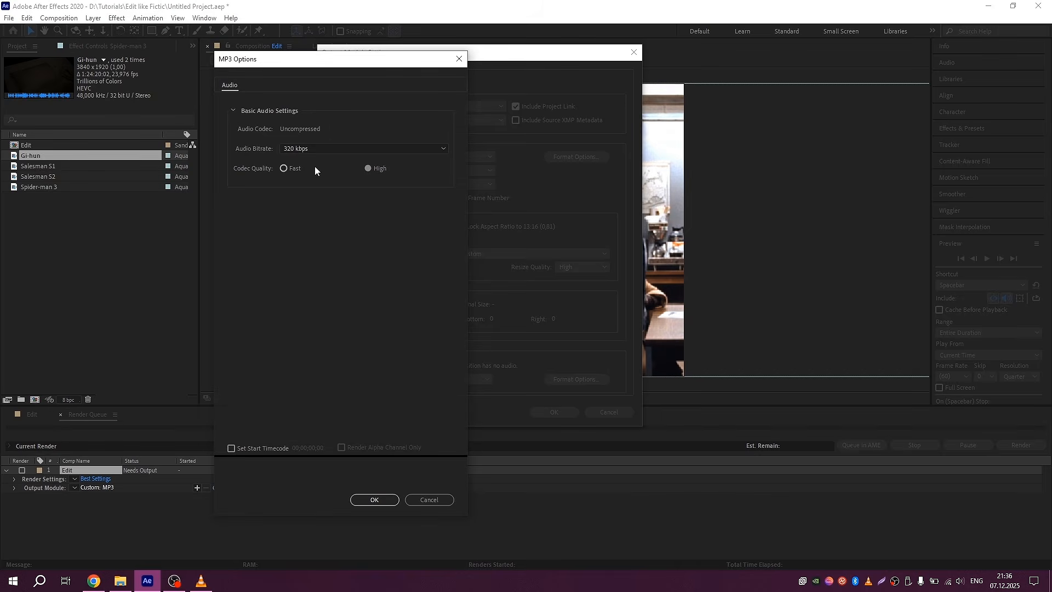
{"action": "left_click", "coordinate": [374, 499]}
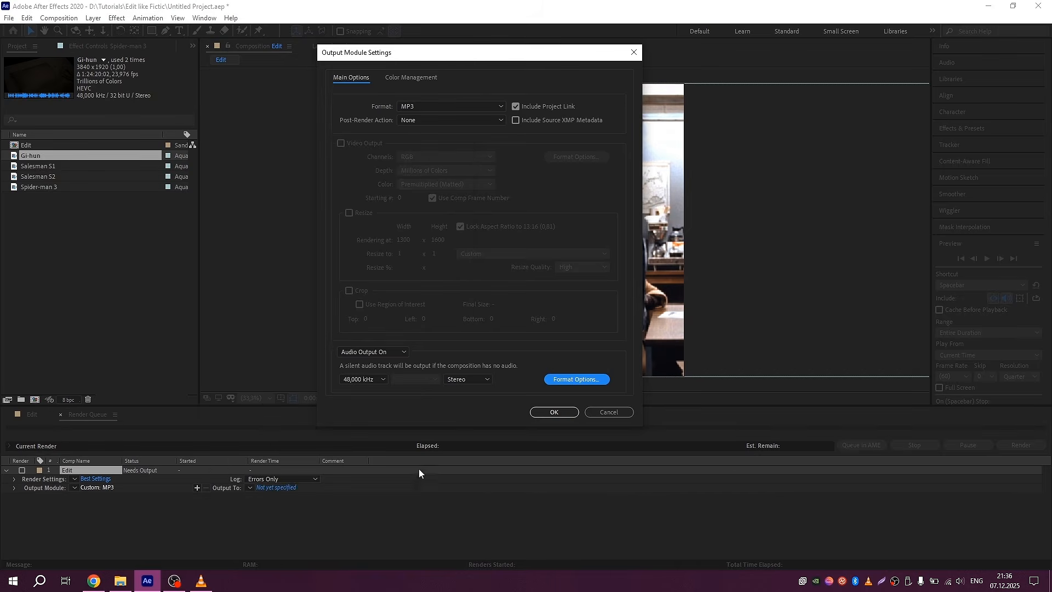
{"action": "left_click", "coordinate": [550, 412]}
{"action": "left_click", "coordinate": [280, 487]}
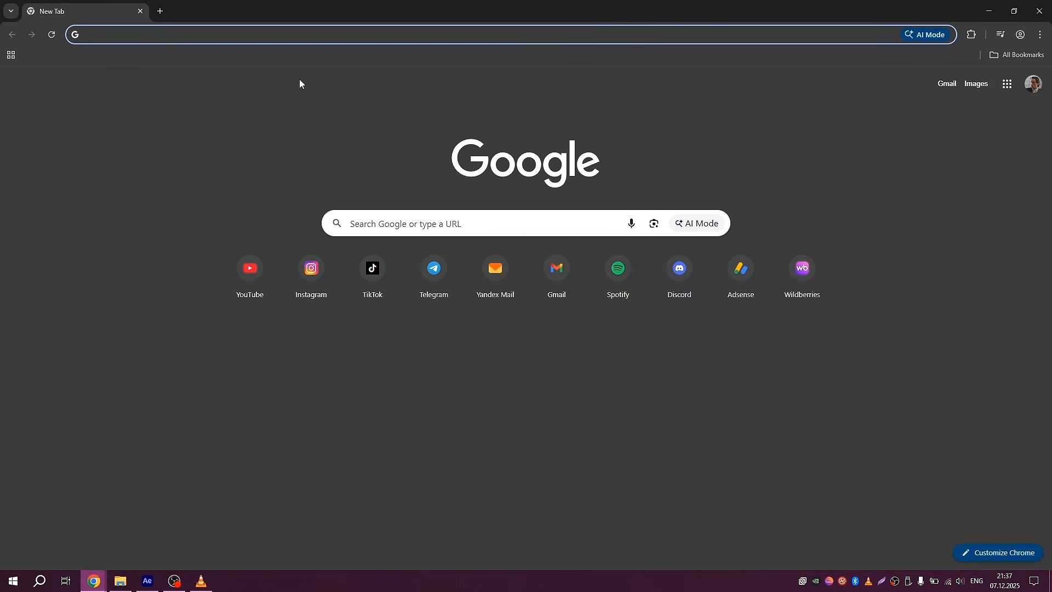
- Switch to the Chrome browser, open vocalremover.org and upload Sound 1.mp3 for vocal separation
{"action": "type", "text": "vocalremover.org"}
{"action": "key", "text": "Return"}
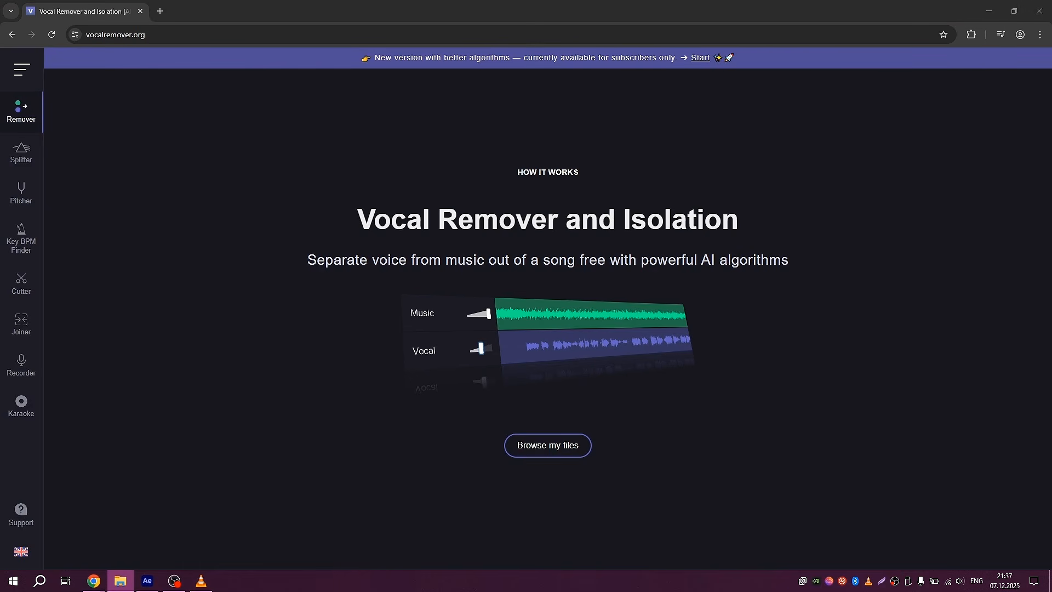
{"action": "left_click_drag", "start_coordinate": [0, 246], "coordinate": [277, 254]}
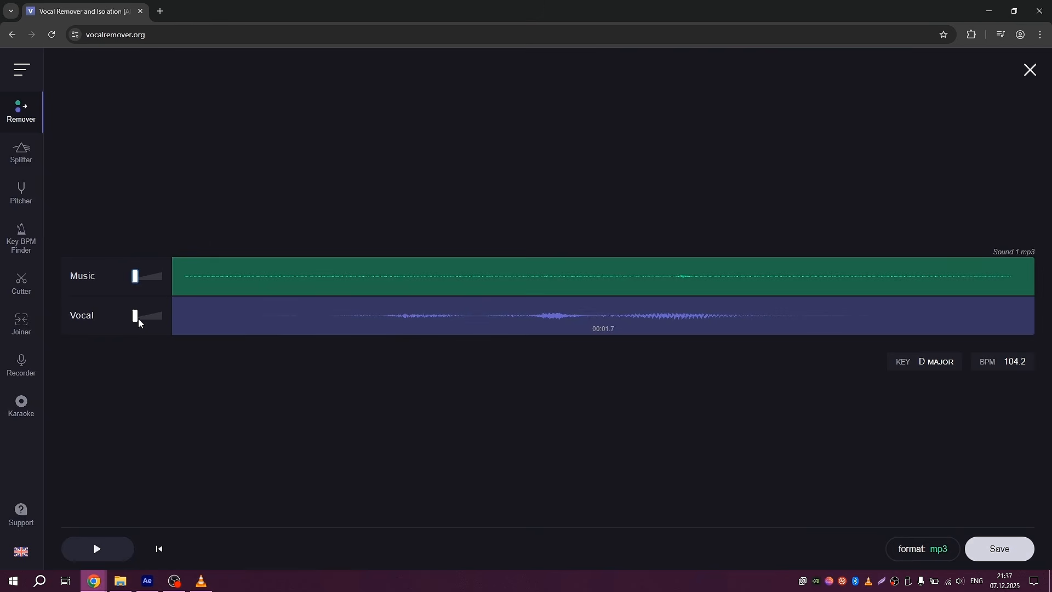
- Raise the vocal level to full, play the separated audio and save only the vocal track as MP3
{"action": "left_click_drag", "start_coordinate": [138, 318], "coordinate": [163, 316]}
{"action": "left_click", "coordinate": [102, 558]}
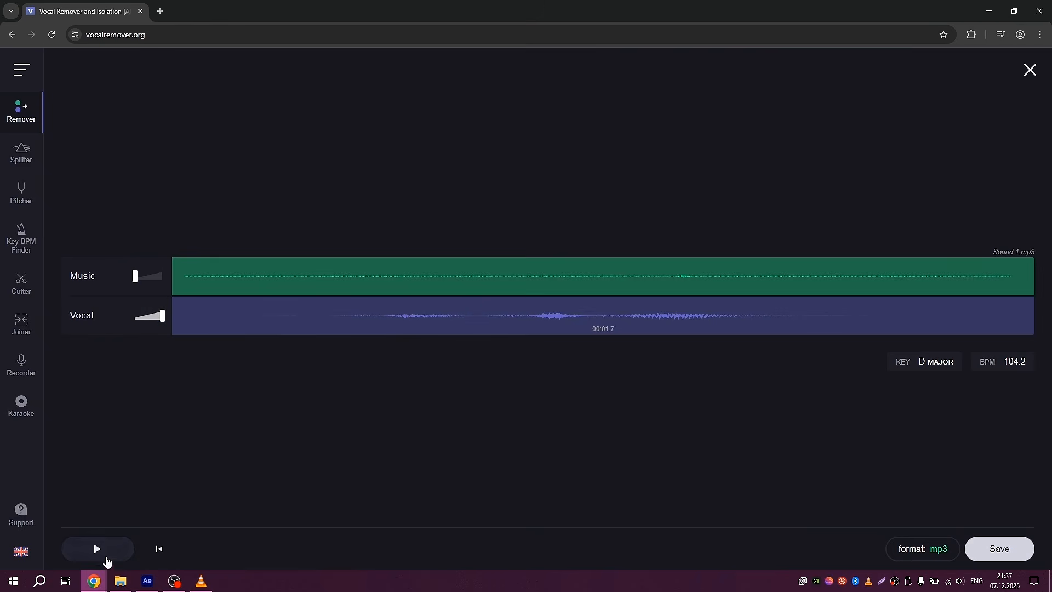
{"action": "left_click", "coordinate": [978, 550]}
{"action": "left_click", "coordinate": [920, 483]}
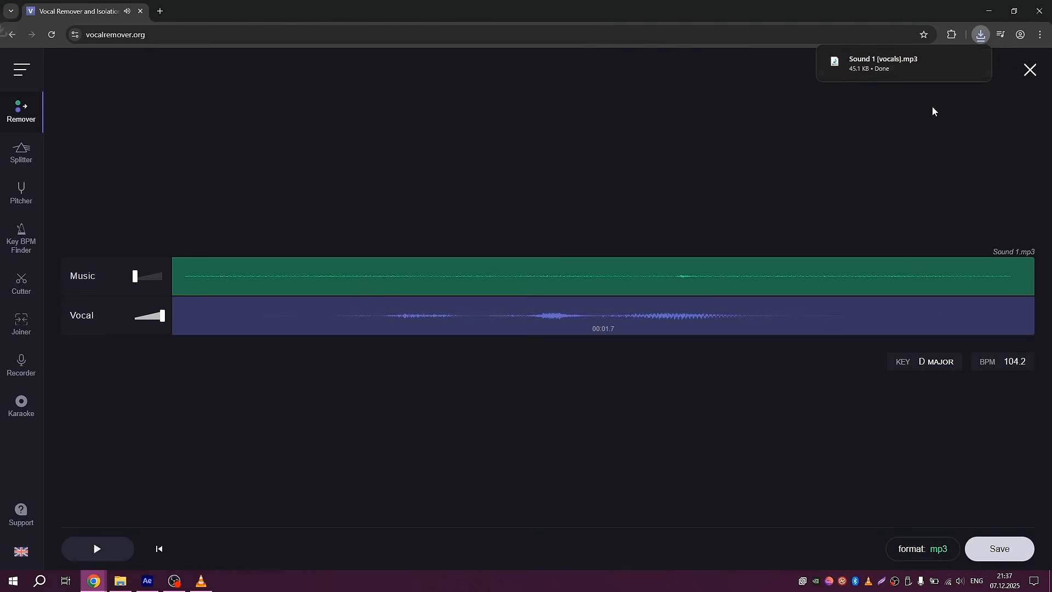
- Bring Sound 1 [vocals].mp3 into the After Effects timeline near 0:00:15:41 and place its layer directly below the matching Spider-man 3 clip
{"action": "left_click_drag", "start_coordinate": [883, 63], "coordinate": [554, 507]}
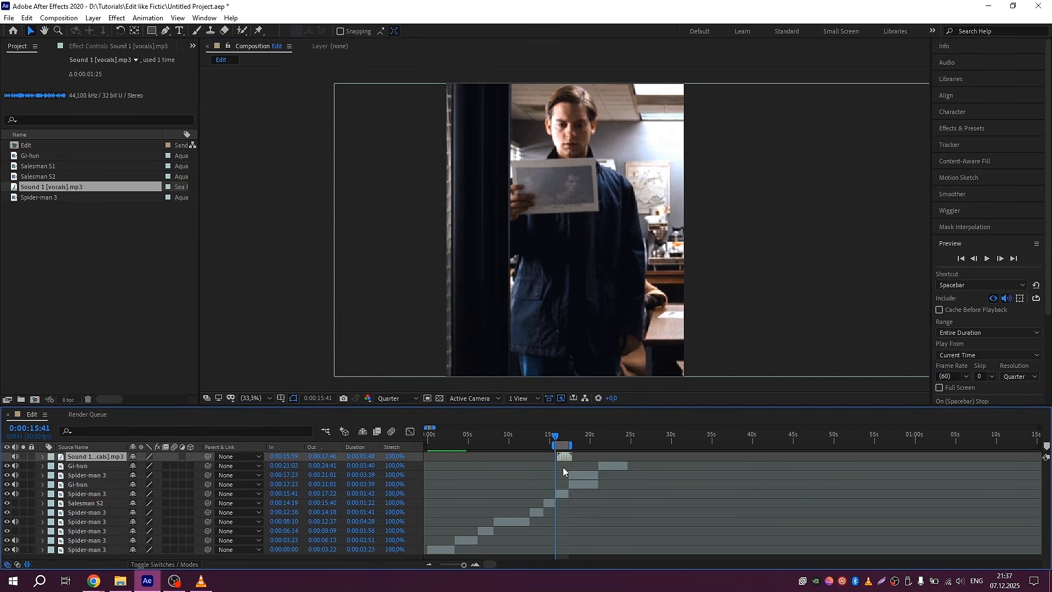
{"action": "key", "text": "equal"}
{"action": "key", "text": "equal"}
{"action": "key", "text": "equal"}
{"action": "left_click_drag", "start_coordinate": [611, 458], "coordinate": [589, 458]}
{"action": "left_click_drag", "start_coordinate": [116, 457], "coordinate": [120, 496]}
- Align the vocals layer with the clip above, trim it to 0:00:15:41–0:00:17:22, and mute that clip's original audio
{"action": "key", "text": "equal"}
{"action": "key", "text": "equal"}
{"action": "left_click_drag", "start_coordinate": [565, 494], "coordinate": [562, 494]}
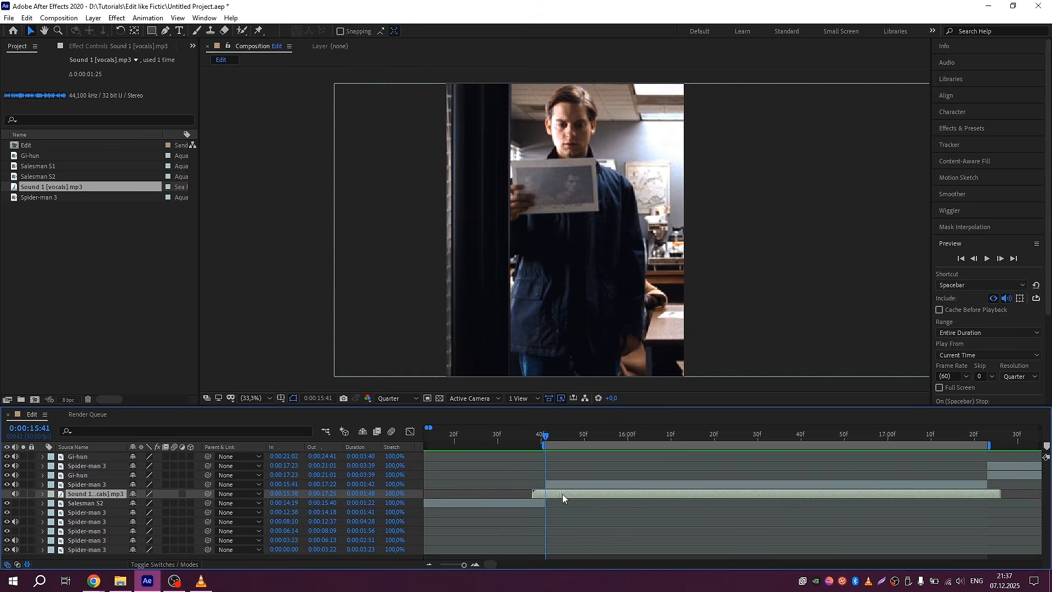
{"action": "key", "text": "minus"}
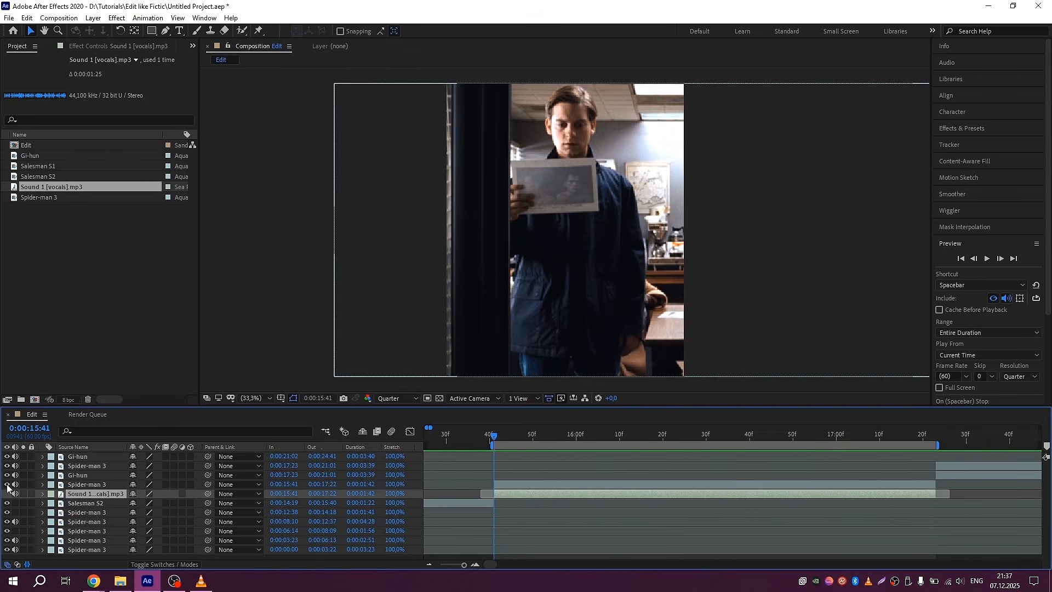
{"action": "scroll", "coordinate": [660, 485], "scroll_direction": "down", "scroll_amount": 5}
- Review the opening Spider-man 3 clips in turn, up to the one starting at 0:00:08:10, and check their audio switches
{"action": "left_click_drag", "start_coordinate": [484, 440], "coordinate": [438, 437]}
{"action": "scroll", "coordinate": [438, 526], "scroll_direction": "up", "scroll_amount": 2}
{"action": "left_click", "coordinate": [470, 549]}
{"action": "key", "text": "minus"}
{"action": "left_click", "coordinate": [553, 539]}
{"action": "left_click_drag", "start_coordinate": [591, 436], "coordinate": [594, 434]}
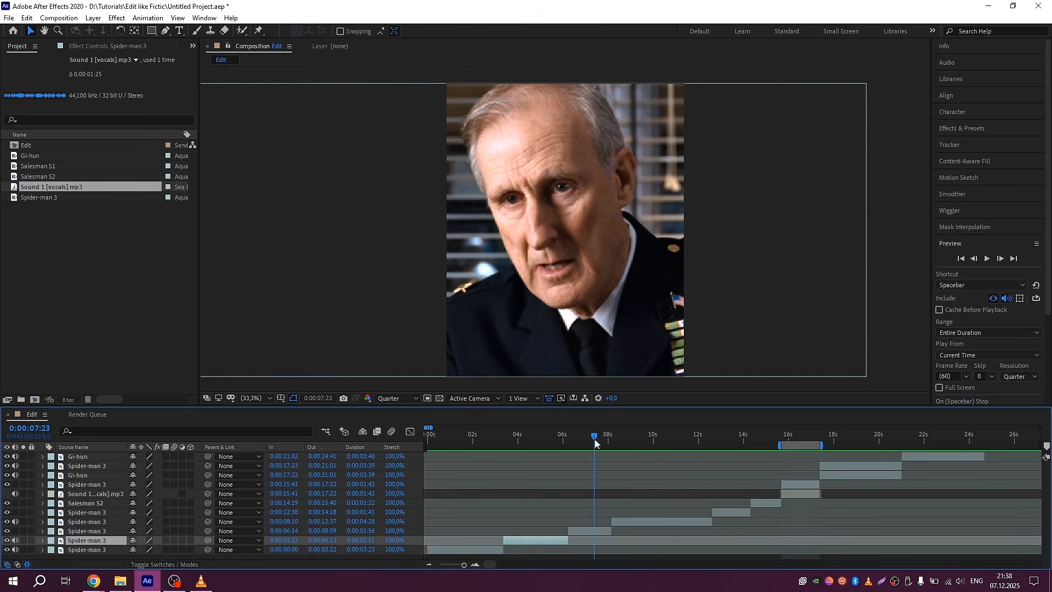
{"action": "left_click", "coordinate": [589, 529]}
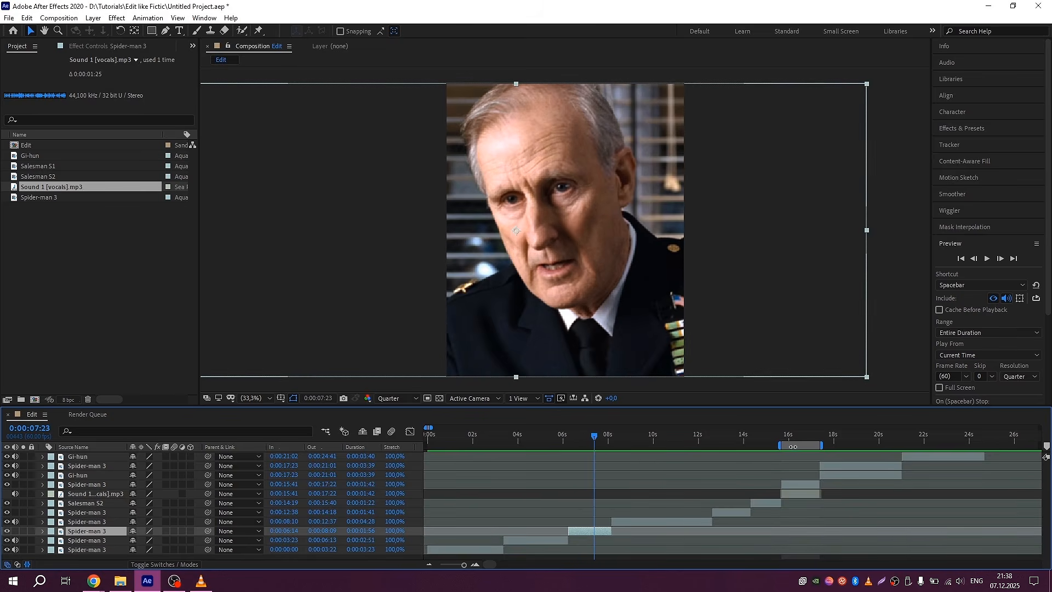
{"action": "left_click", "coordinate": [653, 436]}
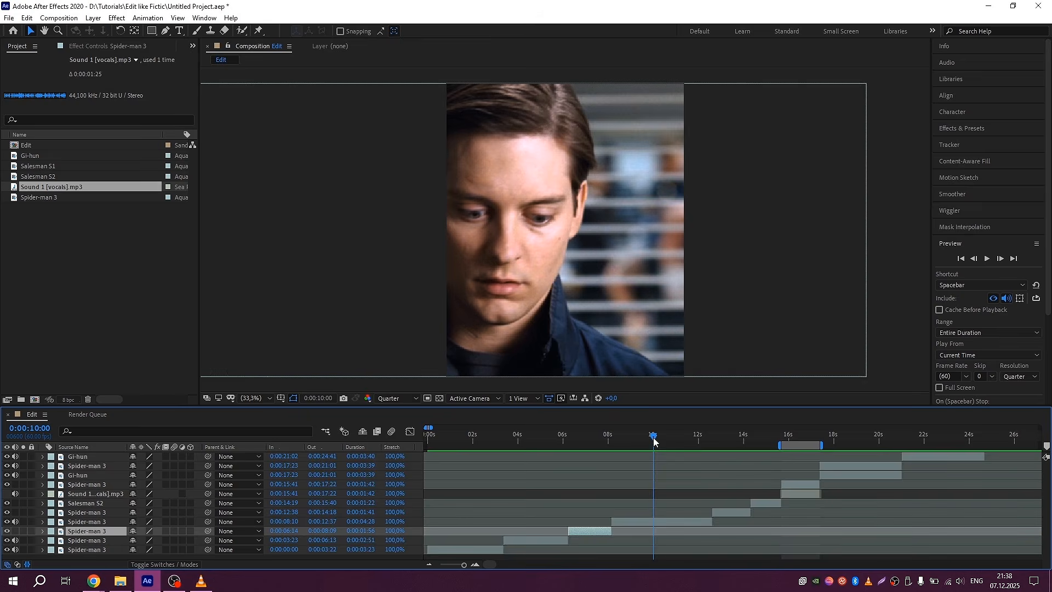
{"action": "left_click", "coordinate": [629, 521]}
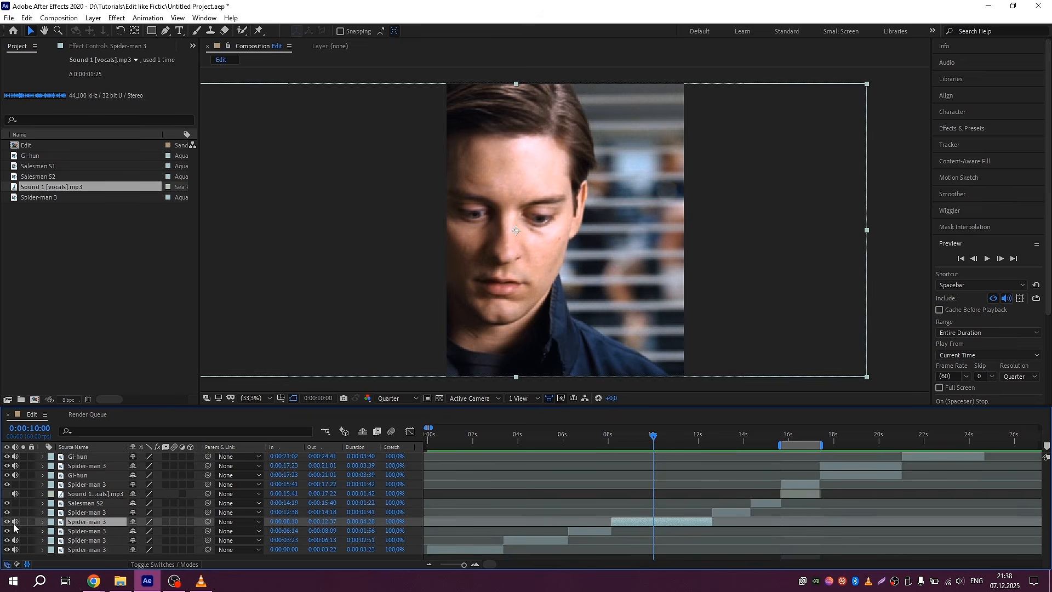
- Set the preview work area to roughly the first 10 seconds and select the Spider-man 3 clip starting at 0:00:06:14
{"action": "left_click_drag", "start_coordinate": [778, 445], "coordinate": [380, 449]}
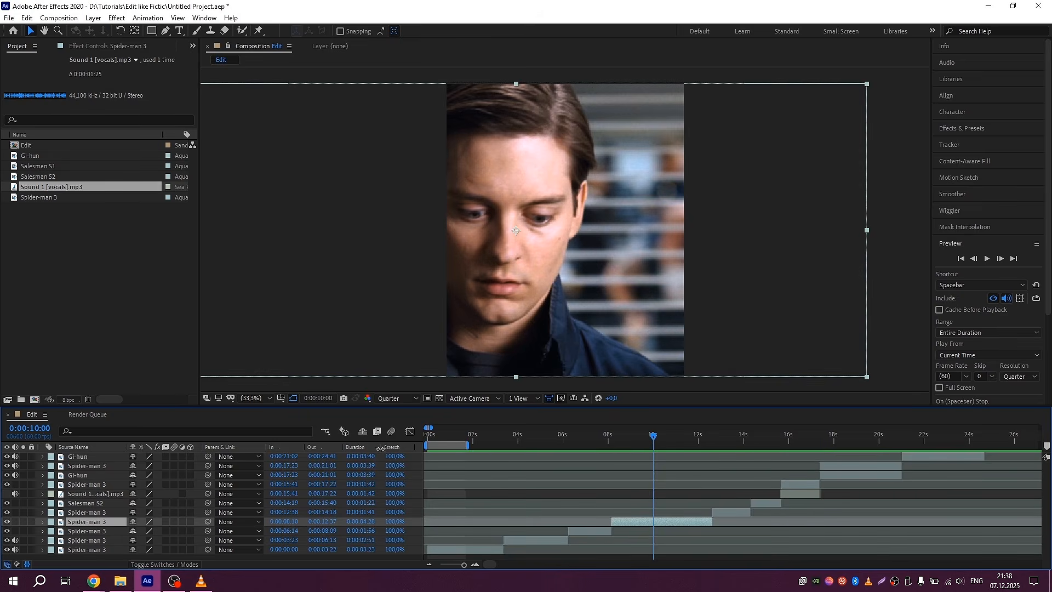
{"action": "left_click_drag", "start_coordinate": [465, 445], "coordinate": [657, 448]}
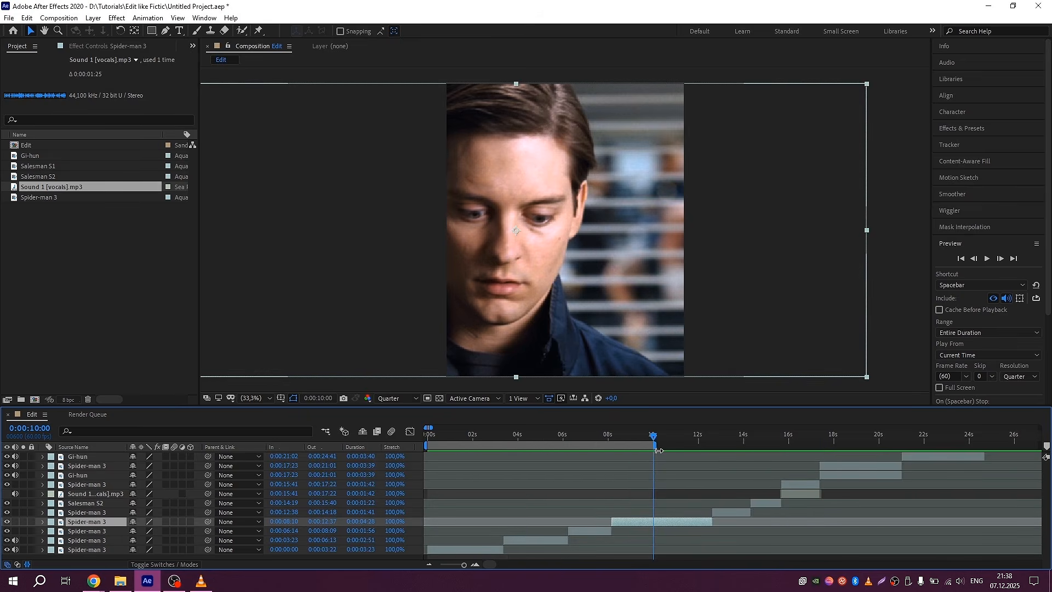
{"action": "scroll", "coordinate": [659, 448], "scroll_direction": "up", "scroll_amount": 2}
{"action": "scroll", "coordinate": [659, 448], "scroll_direction": "down", "scroll_amount": 1}
{"action": "scroll", "coordinate": [658, 448], "scroll_direction": "down", "scroll_amount": 2}
{"action": "left_click_drag", "start_coordinate": [651, 436], "coordinate": [436, 436]}
{"action": "left_click", "coordinate": [501, 437]}
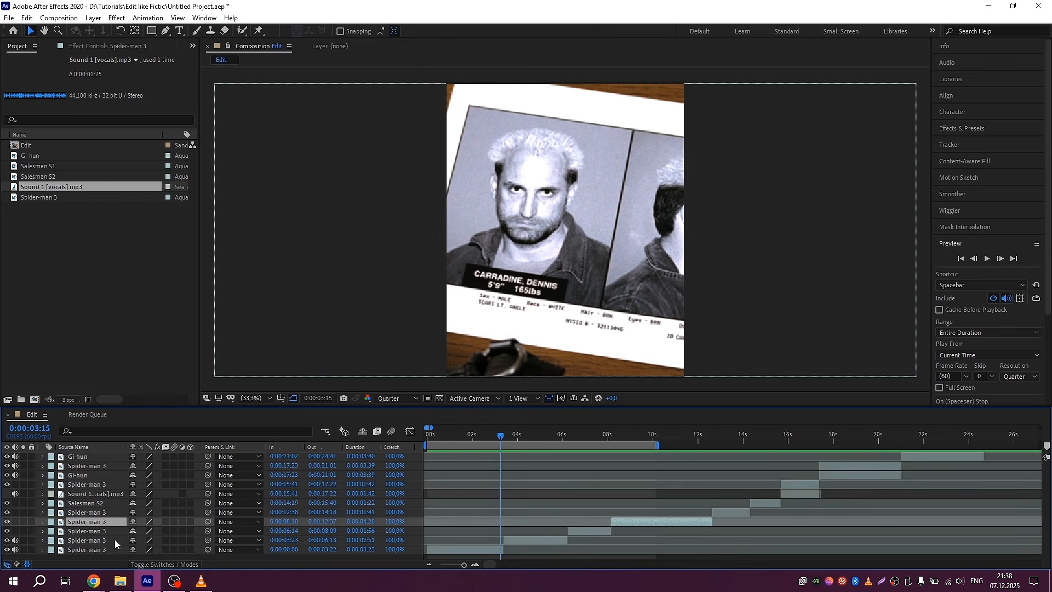
{"action": "left_click", "coordinate": [568, 528]}
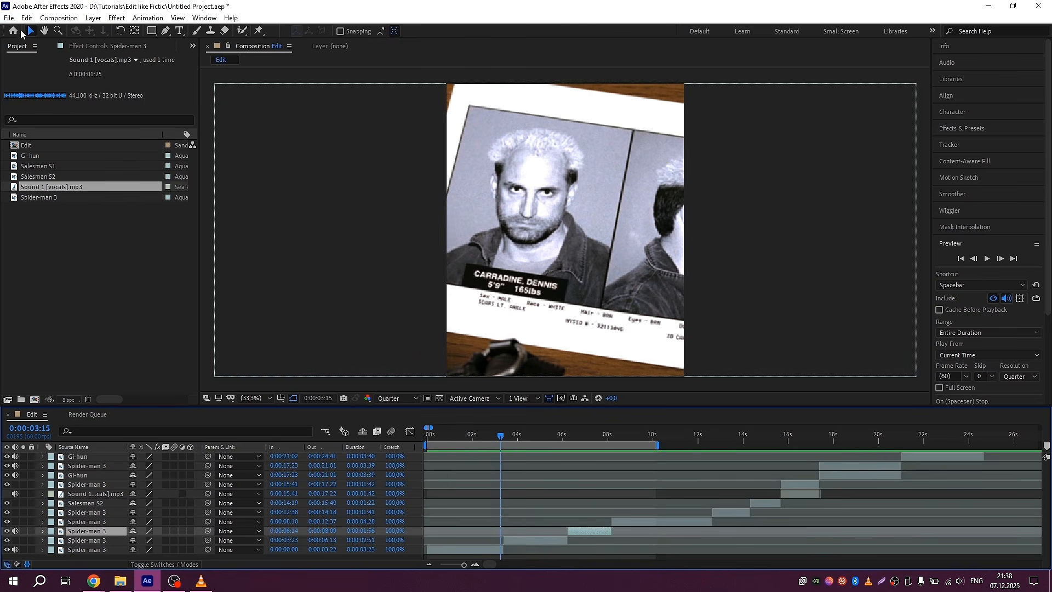
{"action": "left_click", "coordinate": [8, 17]}
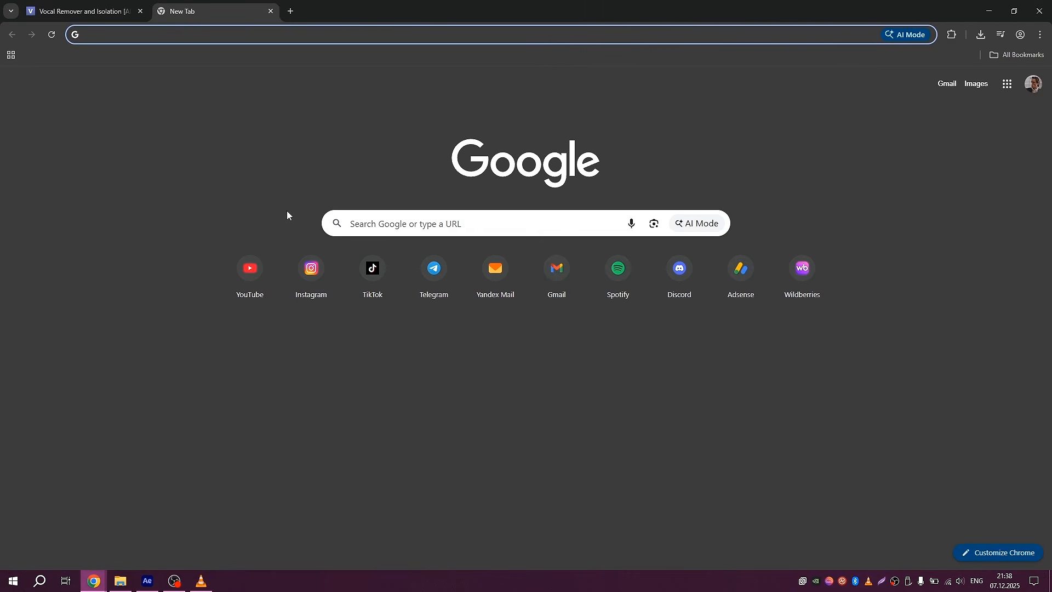
- In Chrome, open the Voice Clone page of minimax.io/audio and upload Sound 1.mp3 as the voice sample
{"action": "type", "text": "minimax.io/audio"}
{"action": "key", "text": "Return"}
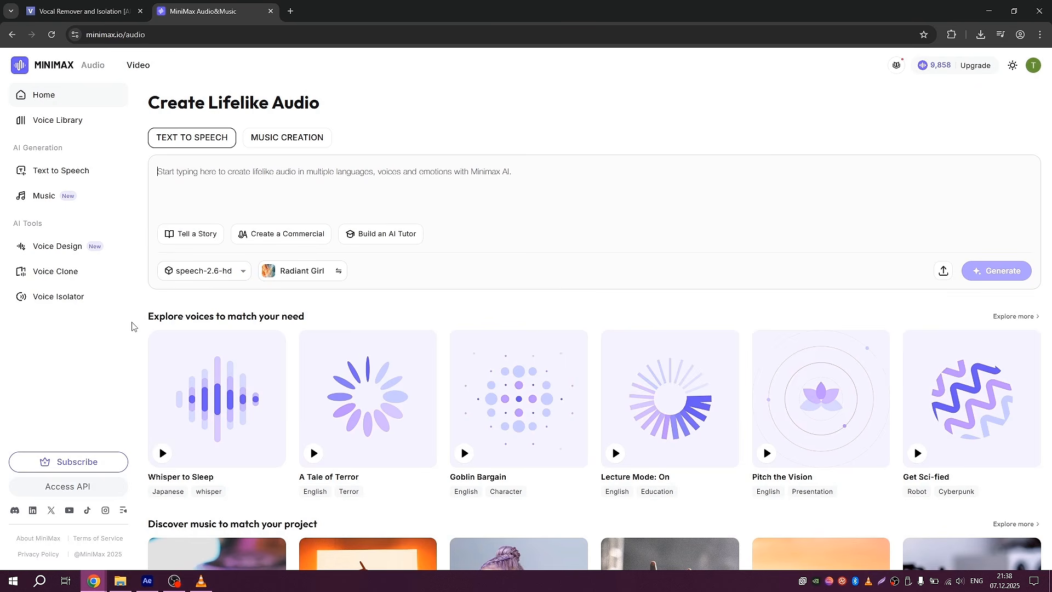
{"action": "left_click", "coordinate": [50, 284]}
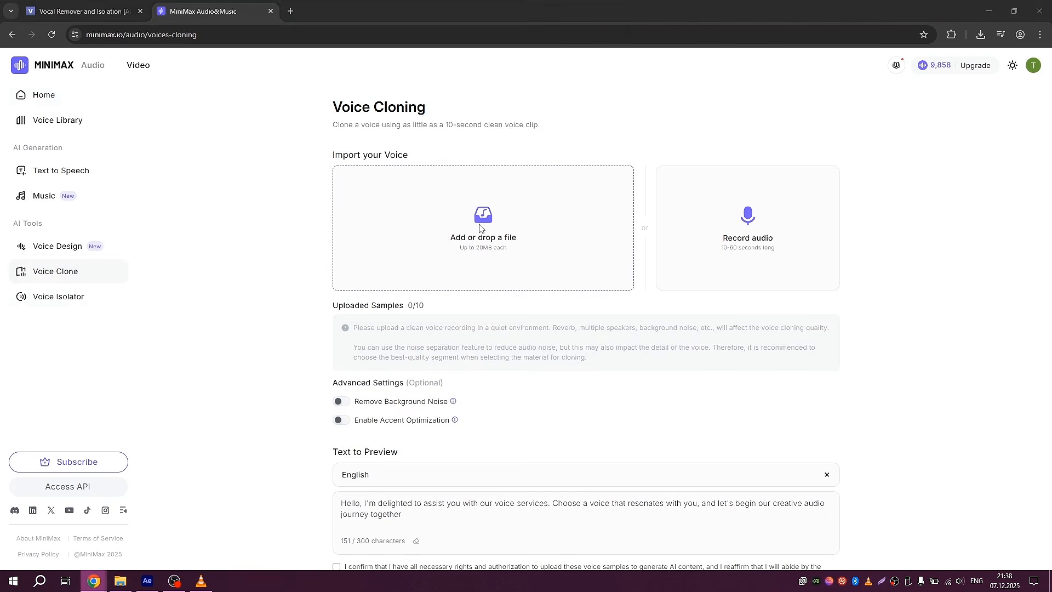
{"action": "left_click", "coordinate": [479, 227]}
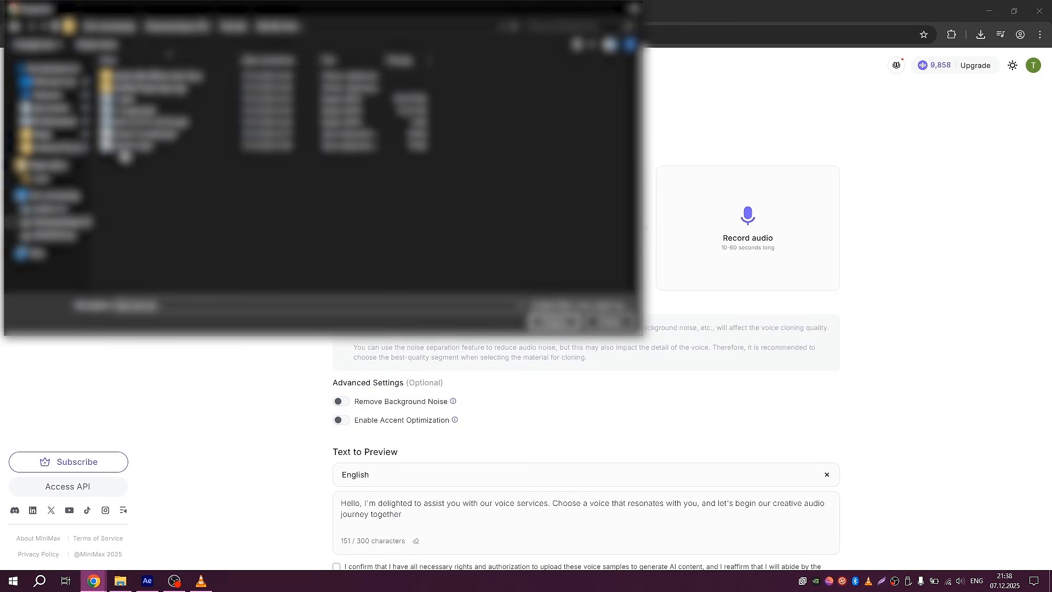
{"action": "left_click", "coordinate": [129, 147]}
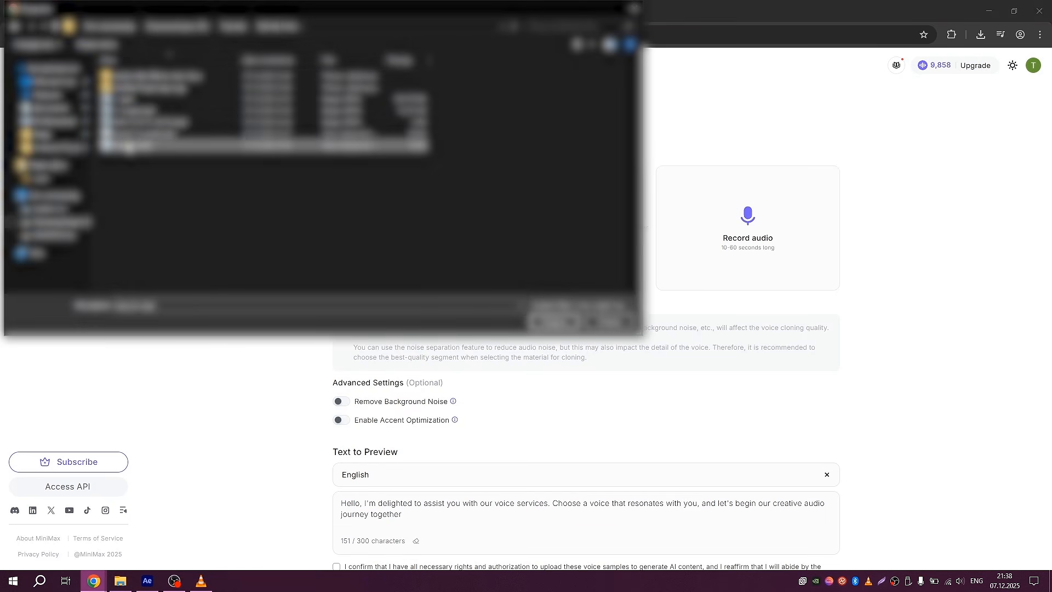
{"action": "double_click", "coordinate": [129, 146]}
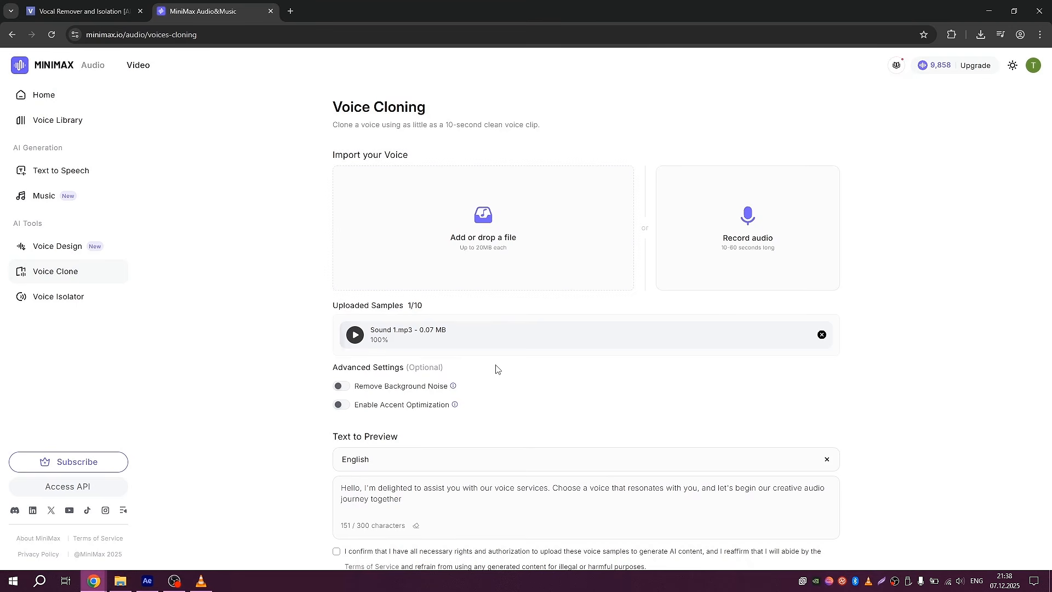
- Replace the preview text with 123124, accept the usage terms, play the sample and try to generate the cloned voice
{"action": "scroll", "coordinate": [496, 368], "scroll_direction": "down", "scroll_amount": 2}
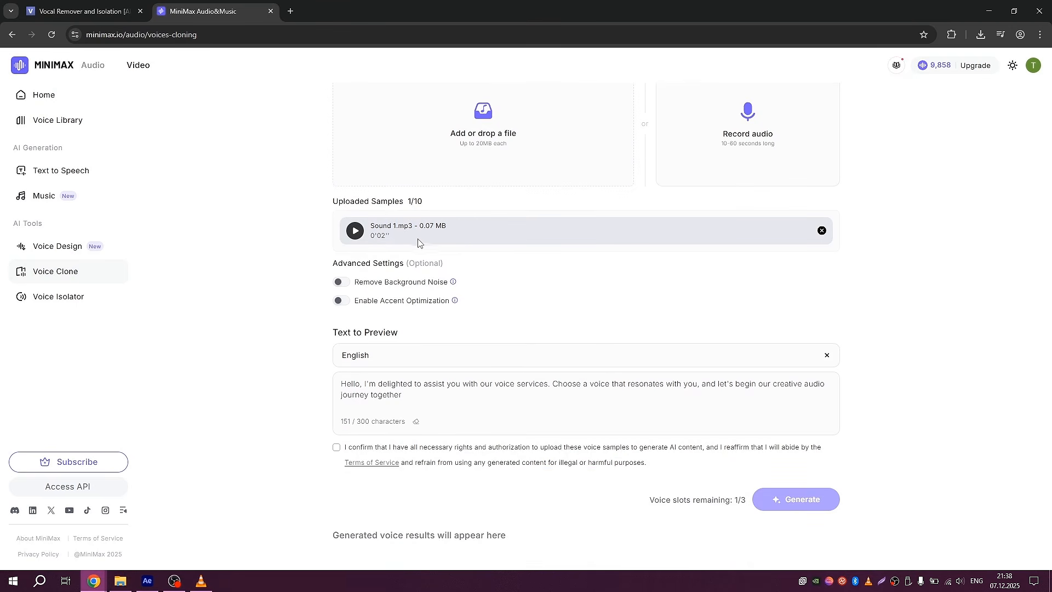
{"action": "triple_click", "coordinate": [435, 382]}
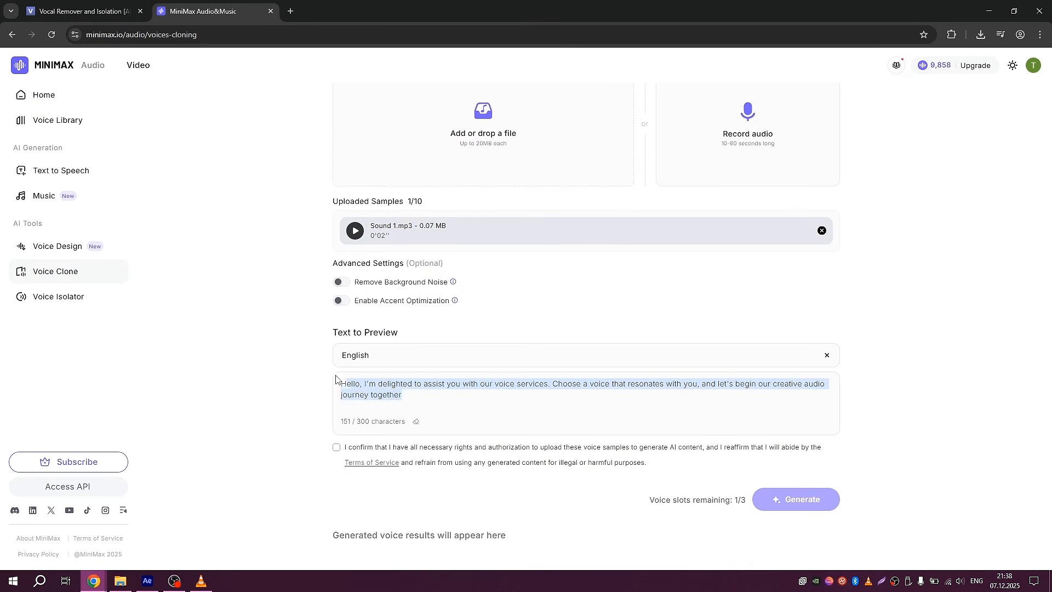
{"action": "type", "text": "123124"}
{"action": "left_click", "coordinate": [351, 446]}
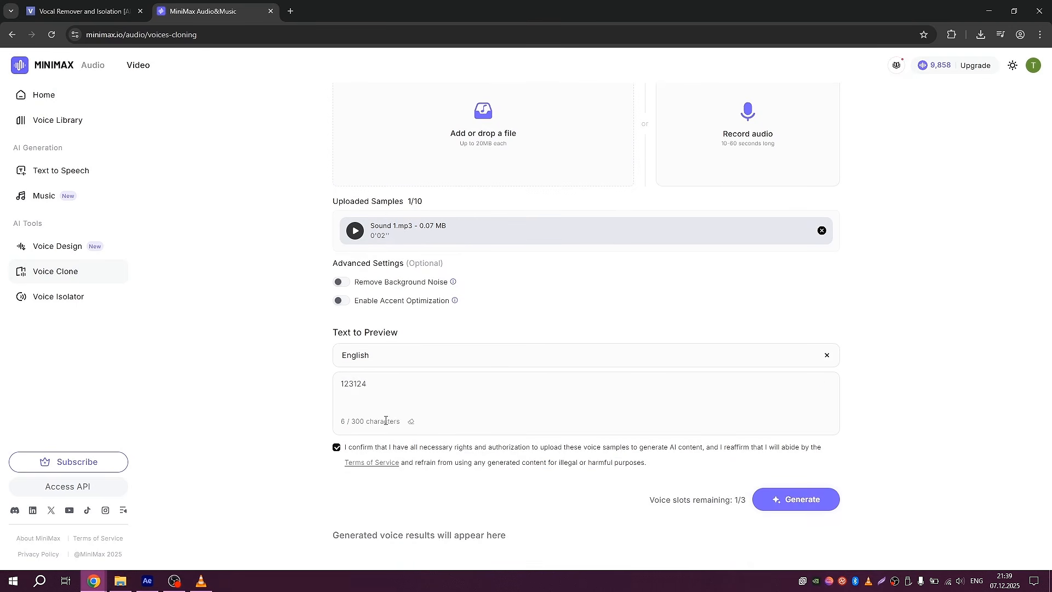
{"action": "left_click", "coordinate": [355, 231]}
{"action": "left_click_drag", "start_coordinate": [367, 384], "coordinate": [302, 385]}
{"action": "left_click", "coordinate": [819, 506]}
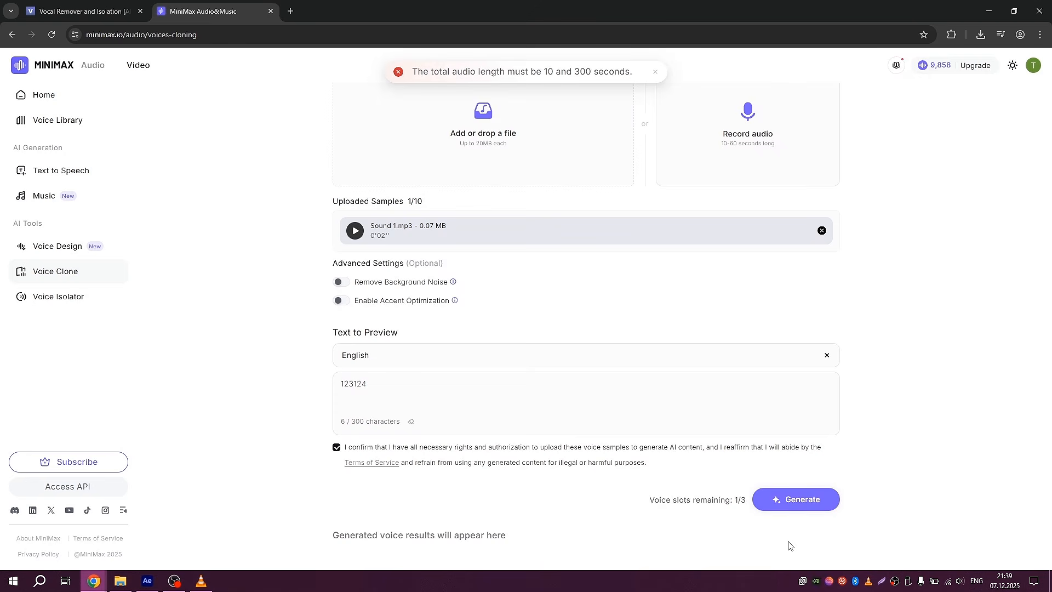
{"action": "scroll", "coordinate": [551, 420], "scroll_direction": "up", "scroll_amount": 2}
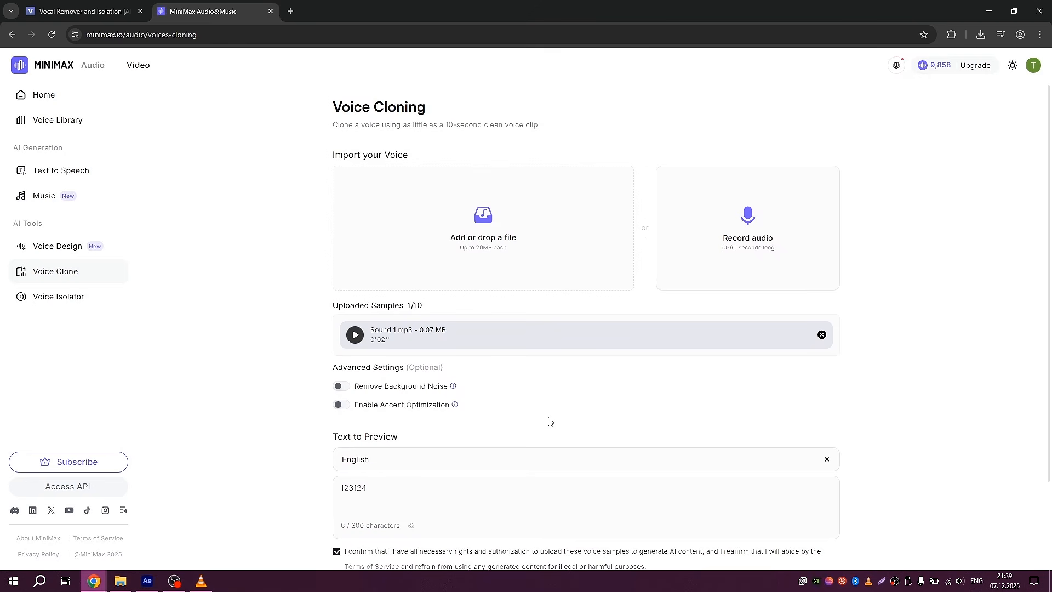
{"action": "scroll", "coordinate": [544, 387], "scroll_direction": "down", "scroll_amount": 2}
{"action": "scroll", "coordinate": [540, 376], "scroll_direction": "up", "scroll_amount": 2}
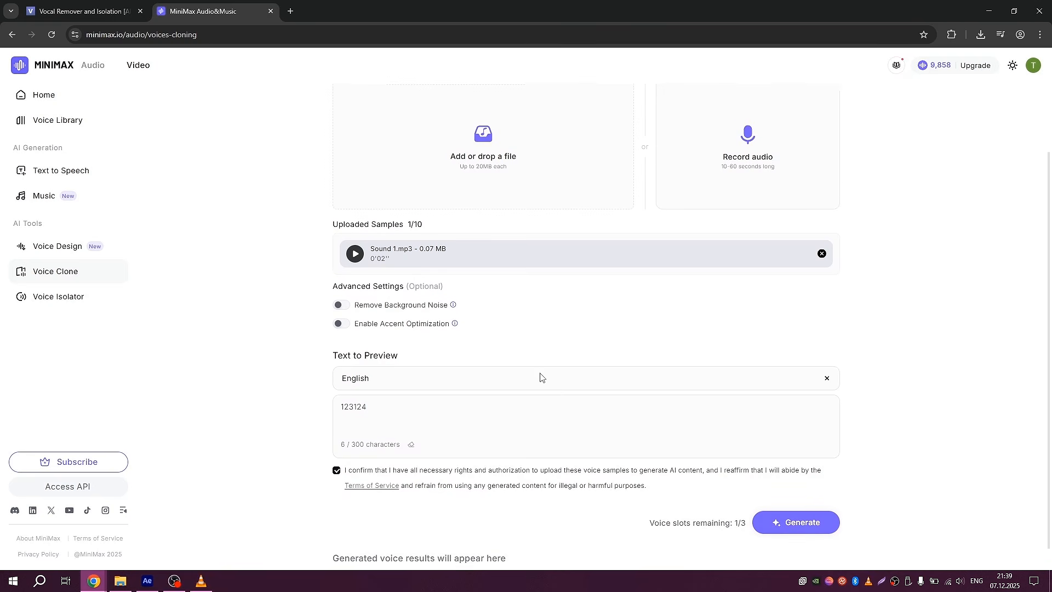
{"action": "scroll", "coordinate": [536, 368], "scroll_direction": "down", "scroll_amount": 2}
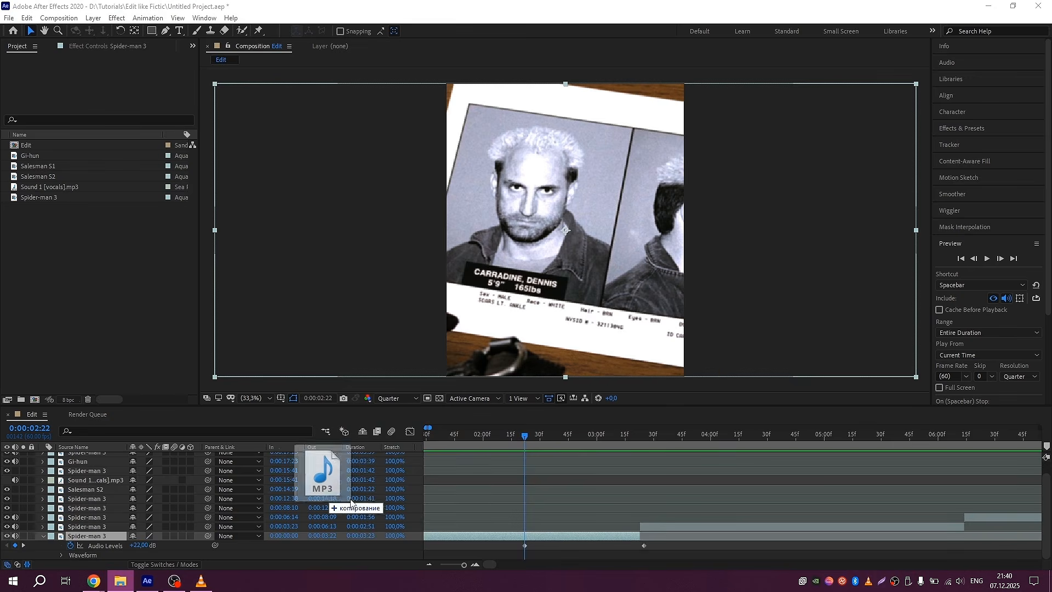
- Bring the generated English voice MP3 into the After Effects timeline, below the first Spider-man 3 clip, starting at 0:00:02:21
{"action": "left_click_drag", "start_coordinate": [339, 492], "coordinate": [537, 524]}
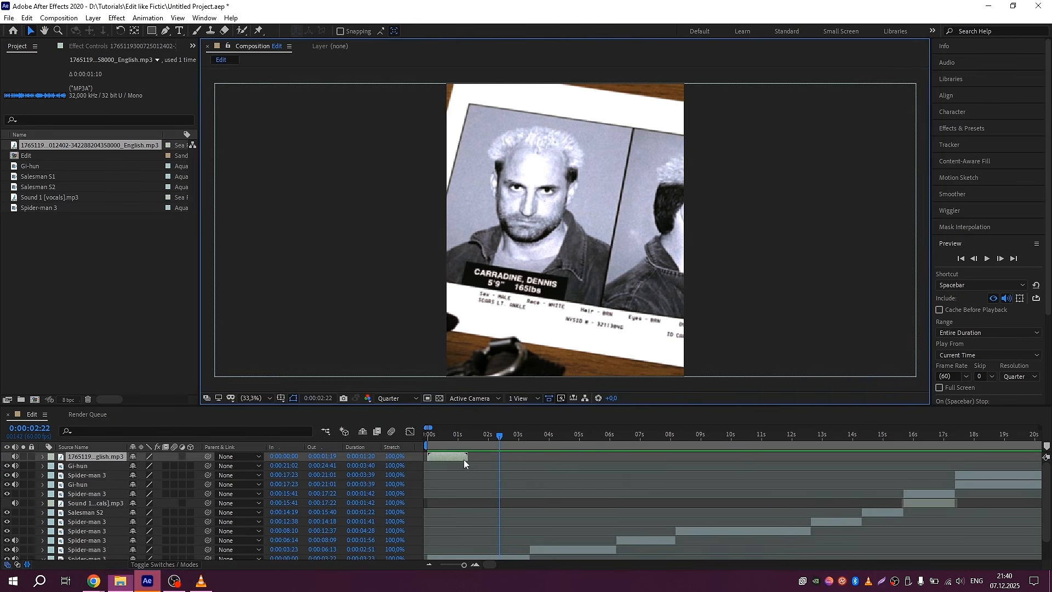
{"action": "left_click_drag", "start_coordinate": [464, 459], "coordinate": [524, 459]}
{"action": "left_click_drag", "start_coordinate": [99, 456], "coordinate": [101, 557]}
{"action": "scroll", "coordinate": [494, 555], "scroll_direction": "up", "scroll_amount": 3}
{"action": "left_click_drag", "start_coordinate": [501, 555], "coordinate": [547, 557]}
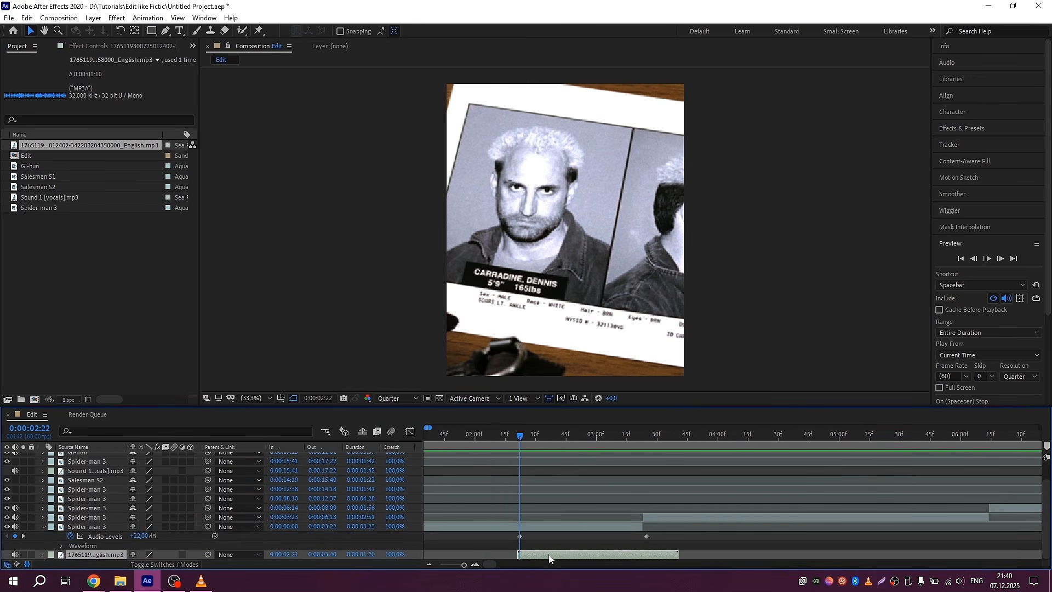
- Reveal the generated voice layer's audio properties and waveform, and play the composition from the start to check it
{"action": "scroll", "coordinate": [548, 548], "scroll_direction": "down", "scroll_amount": 2}
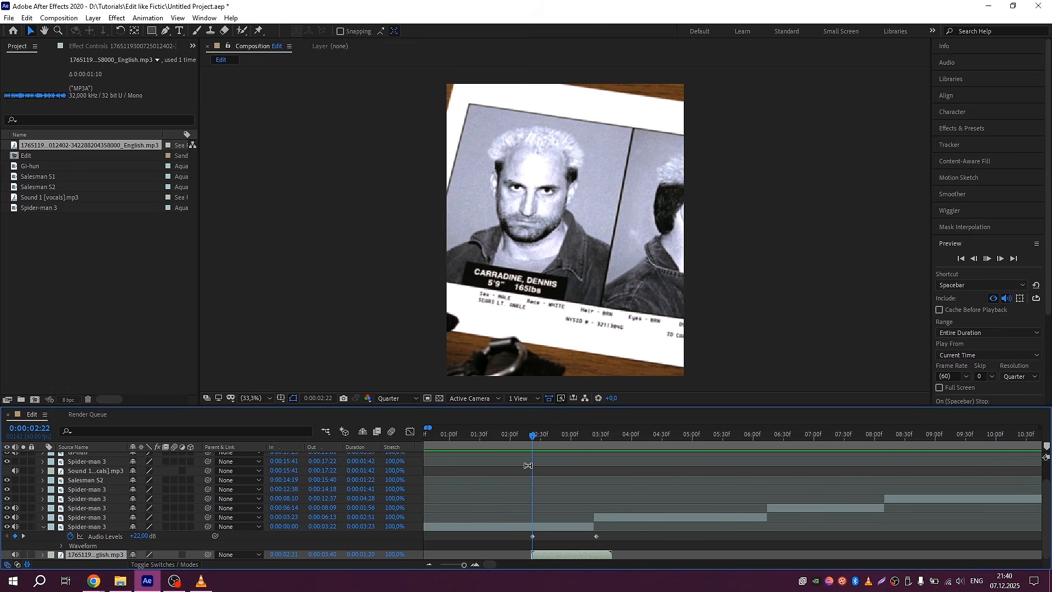
{"action": "key", "text": "space"}
{"action": "left_click", "coordinate": [43, 554]}
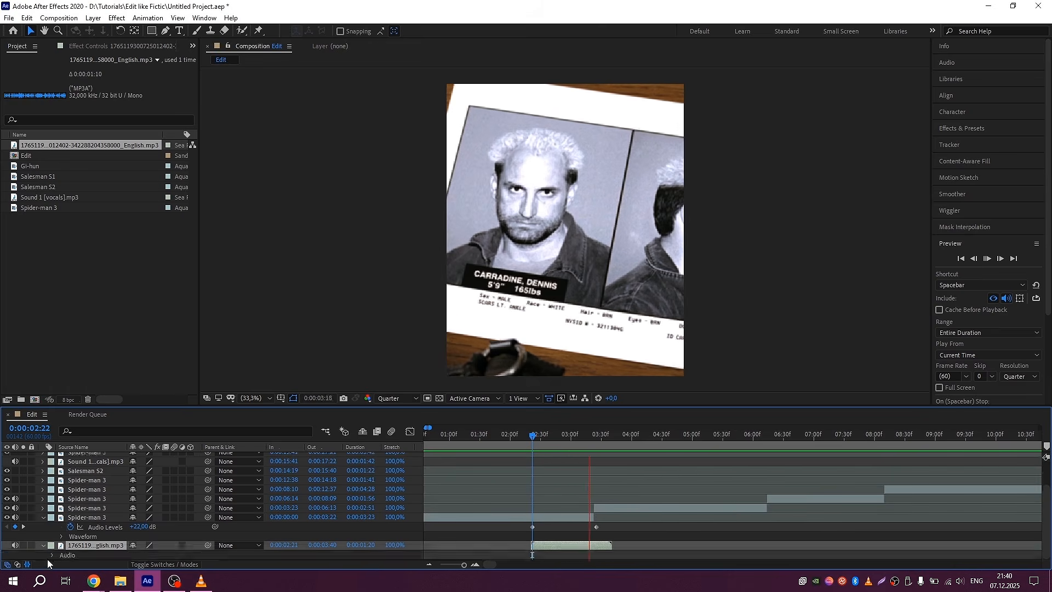
{"action": "left_click", "coordinate": [47, 554]}
{"action": "left_click", "coordinate": [53, 555]}
{"action": "left_click_drag", "start_coordinate": [526, 436], "coordinate": [317, 446]}
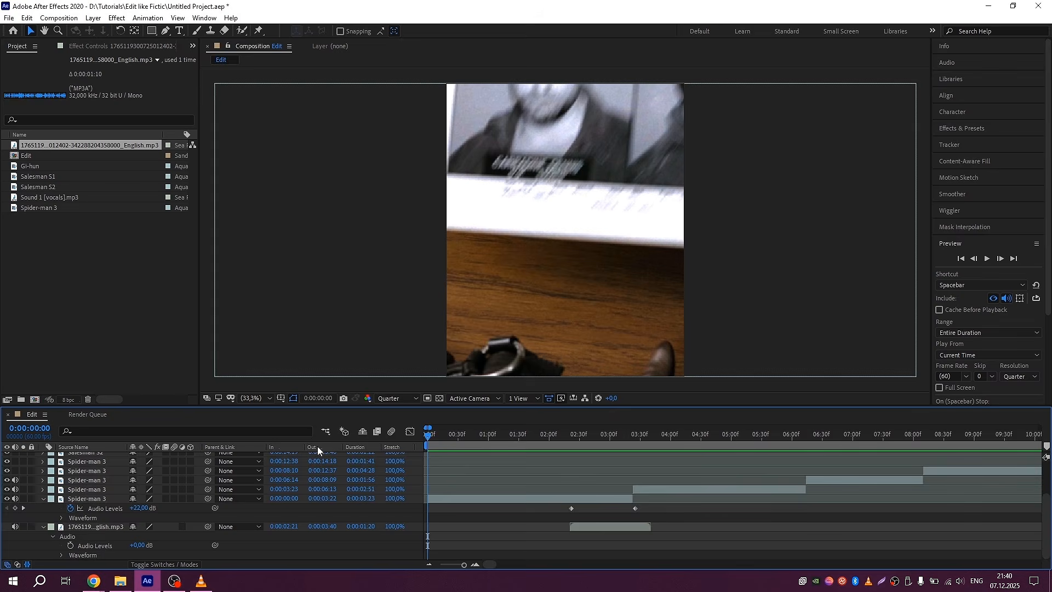
{"action": "left_click", "coordinate": [62, 555]}
{"action": "key", "text": "space"}
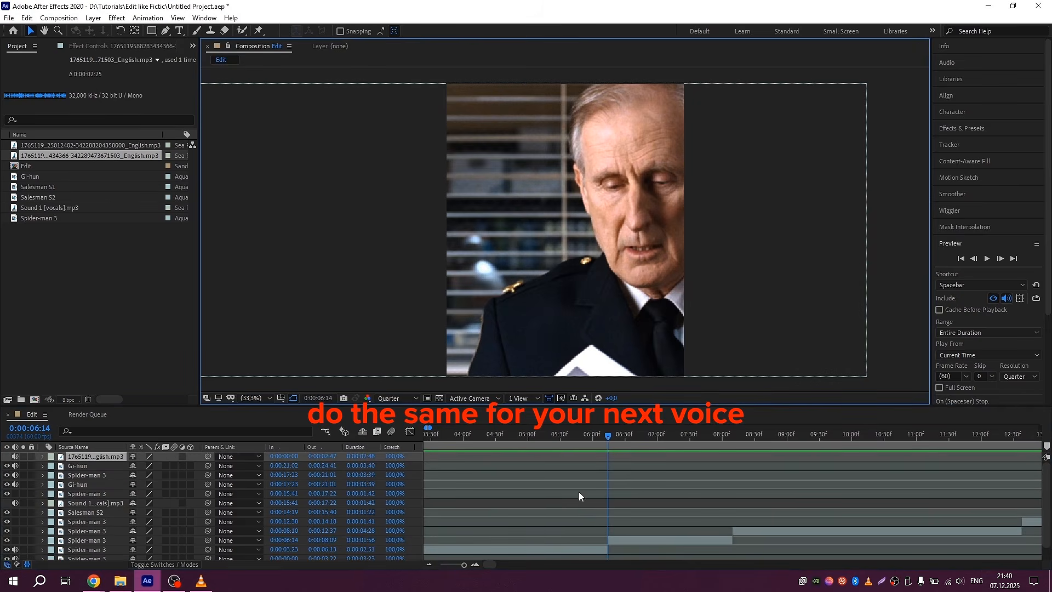
- Place the second generated voice MP3 directly below the Spider-man 3 clip at 0:00:06:14, starting at 0:00:05:54, and reveal its waveform
{"action": "left_click_drag", "start_coordinate": [445, 458], "coordinate": [553, 458]}
{"action": "scroll", "coordinate": [480, 459], "scroll_direction": "up", "scroll_amount": 2}
{"action": "left_click_drag", "start_coordinate": [118, 457], "coordinate": [85, 531]}
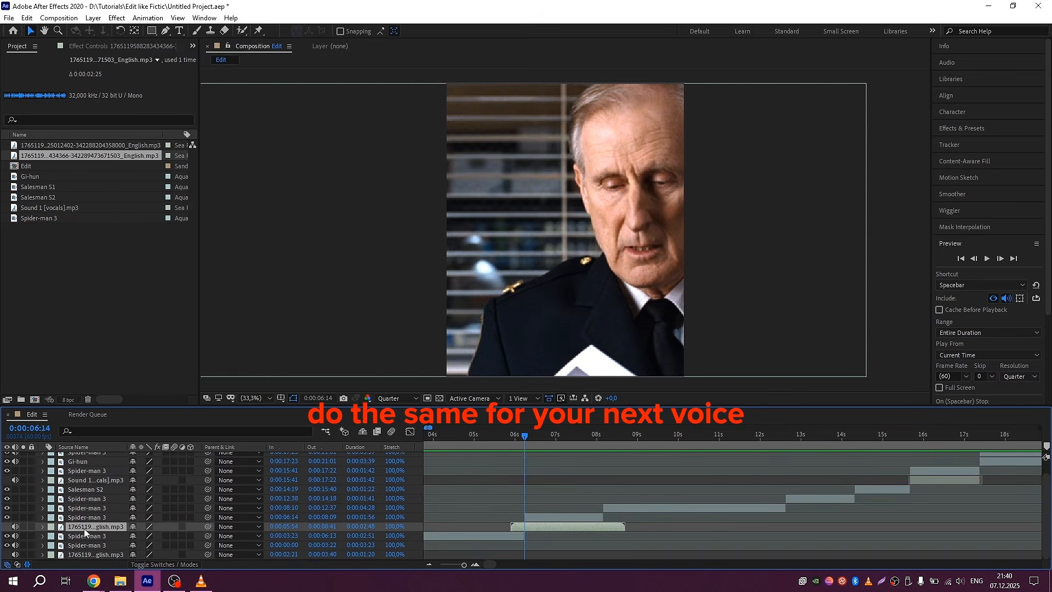
{"action": "left_click", "coordinate": [42, 527]}
{"action": "left_click", "coordinate": [53, 535]}
{"action": "left_click", "coordinate": [61, 554]}
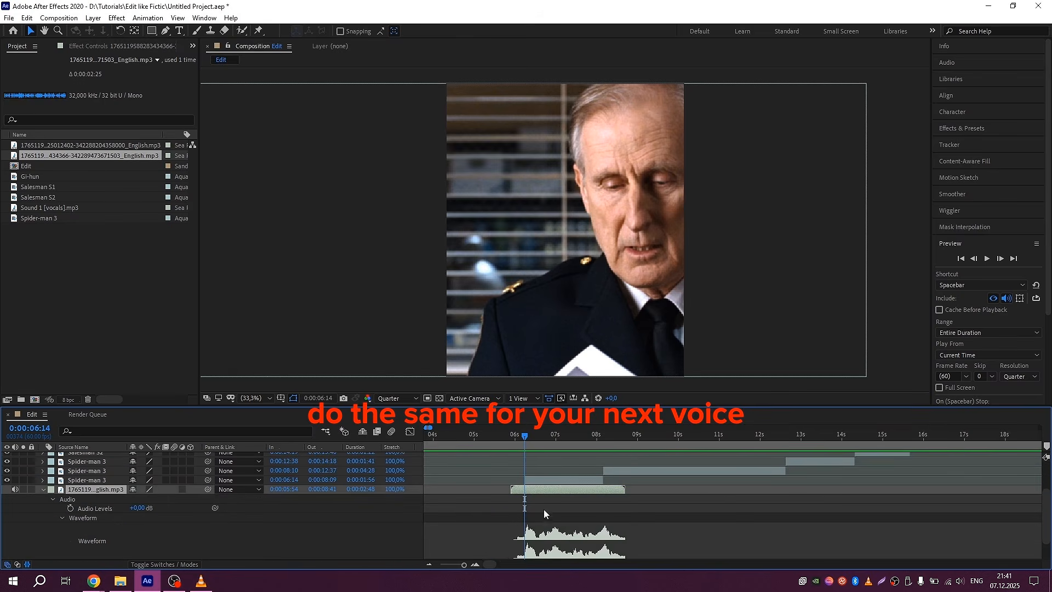
{"action": "scroll", "coordinate": [530, 488], "scroll_direction": "up", "scroll_amount": 2}
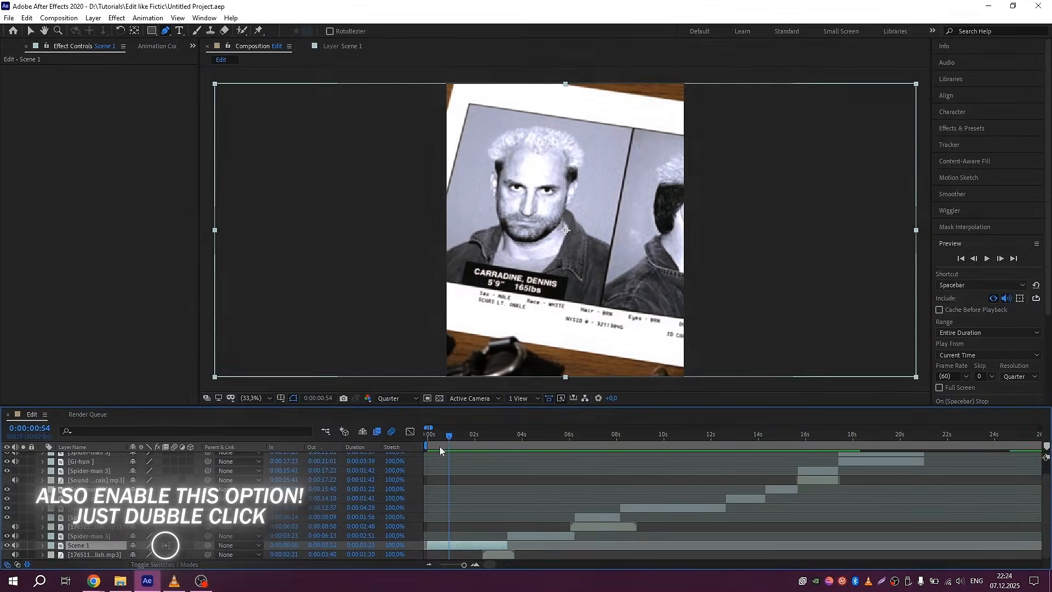
- Create a null object above the Scene 1 layer with the current time at 0:00:00:00
{"action": "left_click_drag", "start_coordinate": [435, 448], "coordinate": [397, 449]}
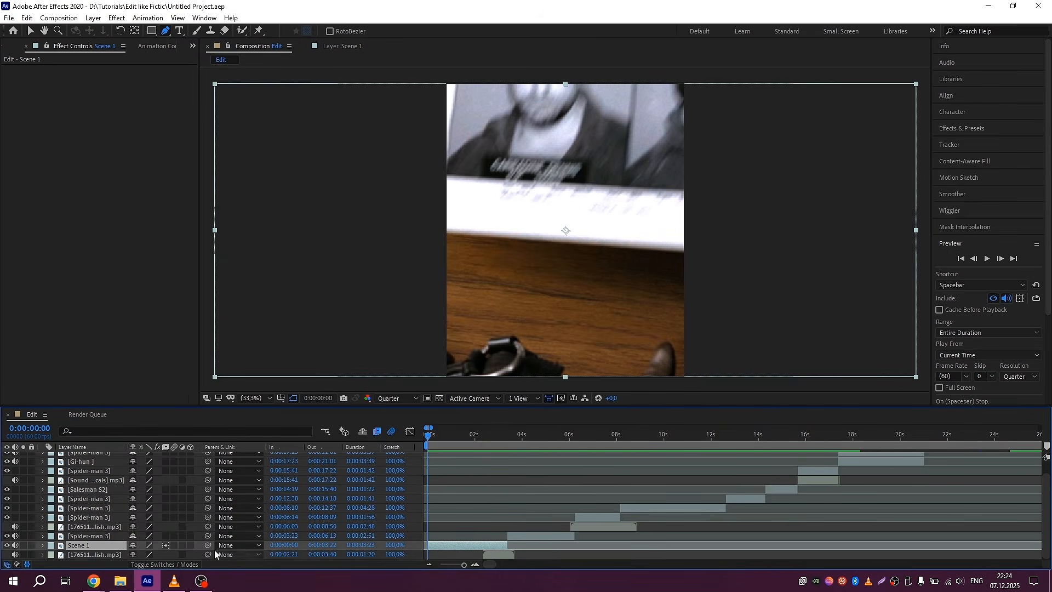
{"action": "right_click", "coordinate": [156, 550]}
{"action": "mouse_move", "coordinate": [181, 424]}
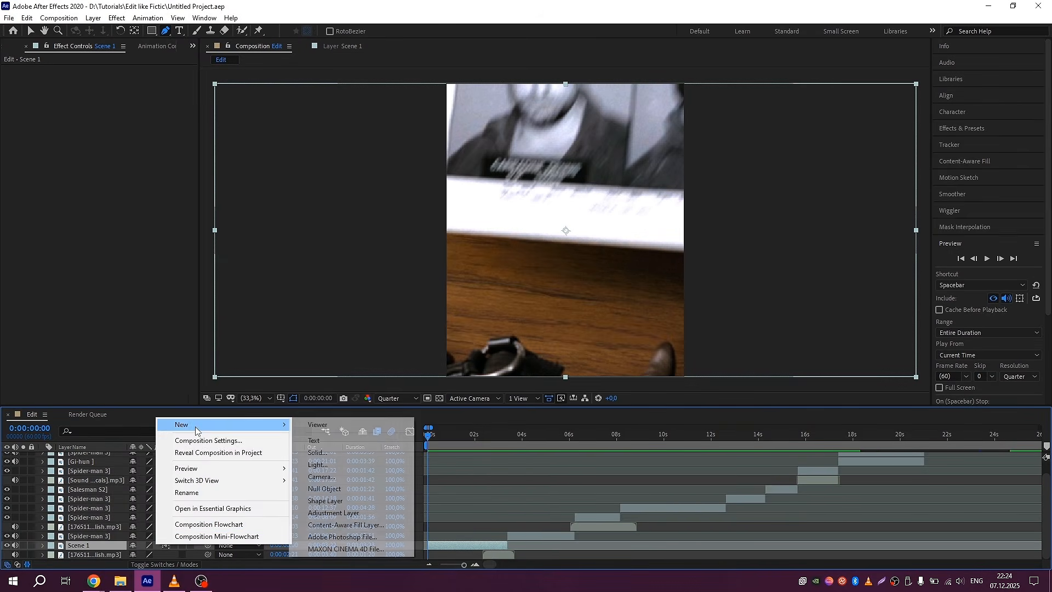
{"action": "left_click", "coordinate": [338, 489]}
- Trim the new null layer to end with Scene 1 at 0:00:03:22 and rename it Null 1
{"action": "scroll", "coordinate": [445, 511], "scroll_direction": "up", "scroll_amount": 3}
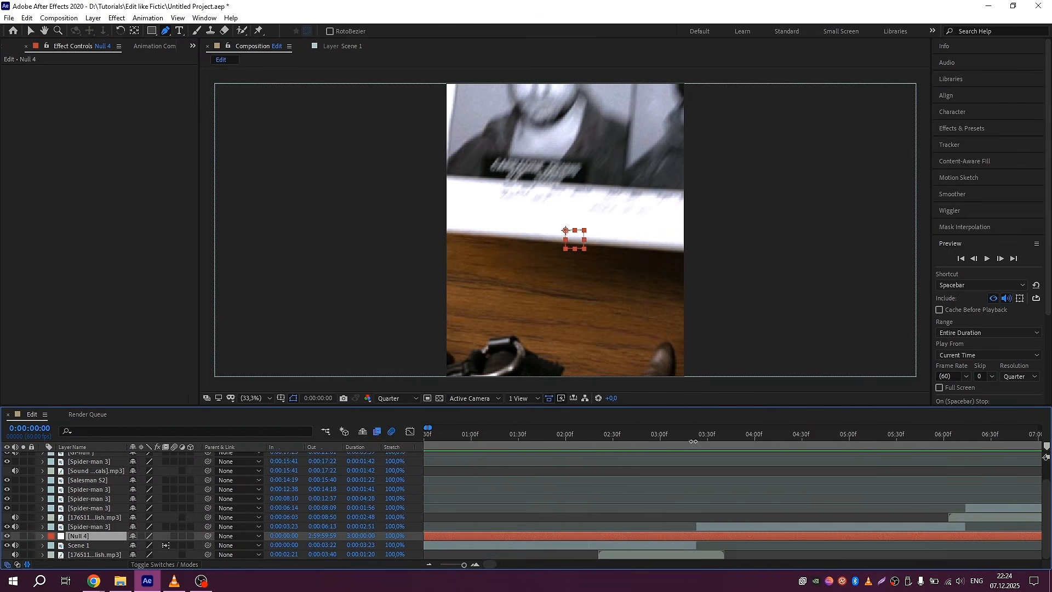
{"action": "left_click_drag", "start_coordinate": [700, 438], "coordinate": [696, 438]}
{"action": "key", "text": "alt+]"}
{"action": "key", "text": "Home"}
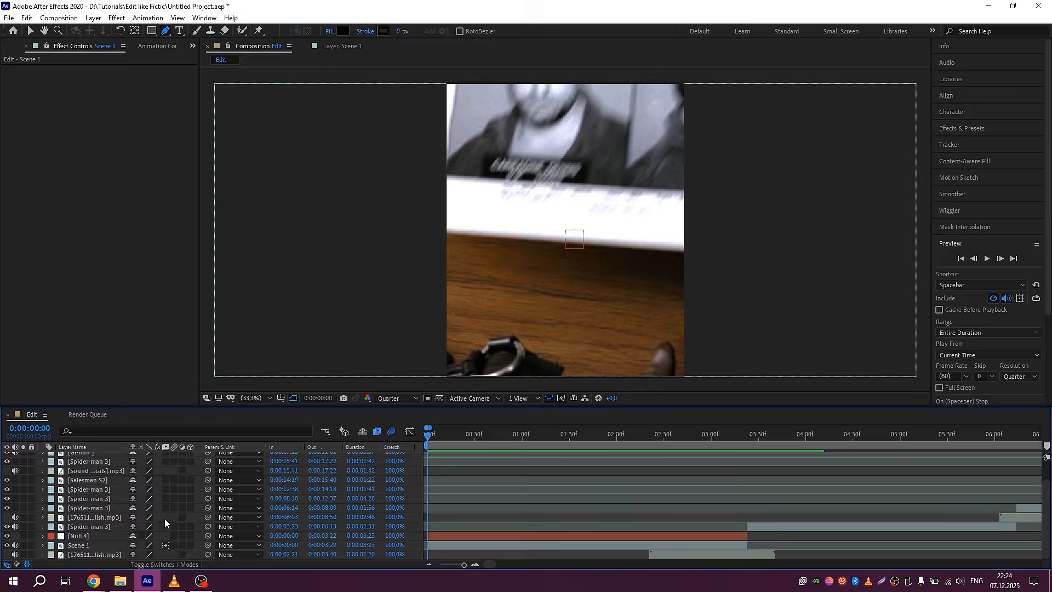
{"action": "right_click", "coordinate": [96, 537]}
{"action": "left_click", "coordinate": [113, 517]}
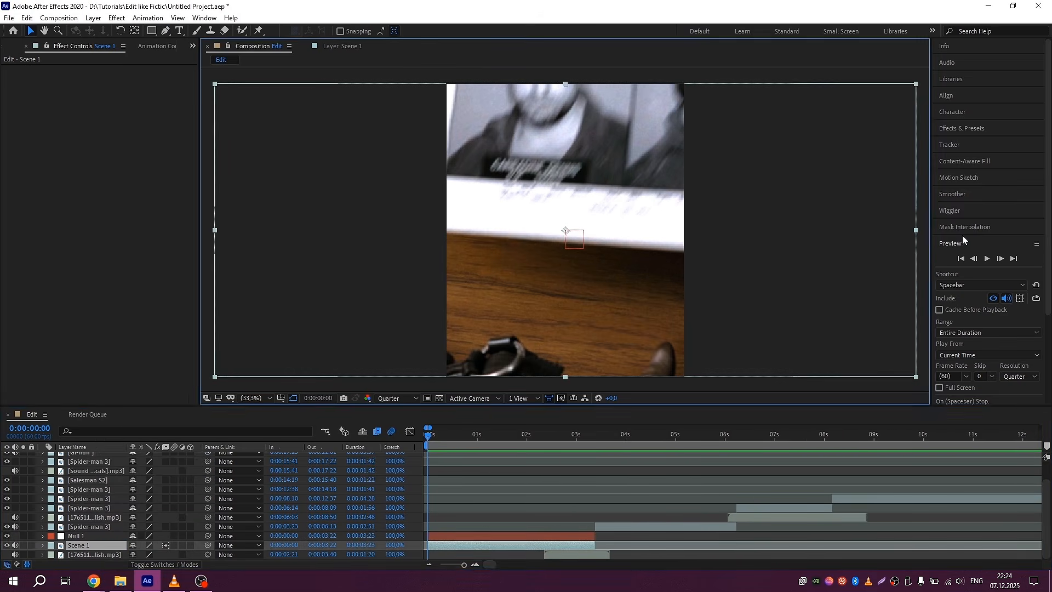
- Start Track Motion on the Scene 1 layer and enable rotation tracking in addition to position
{"action": "left_click", "coordinate": [959, 240]}
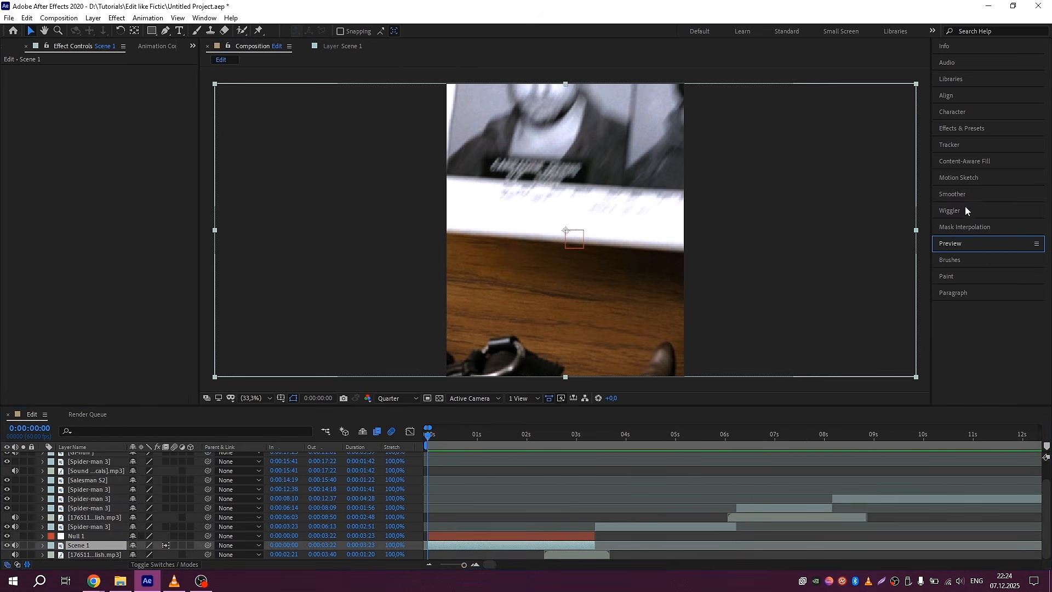
{"action": "left_click", "coordinate": [952, 144]}
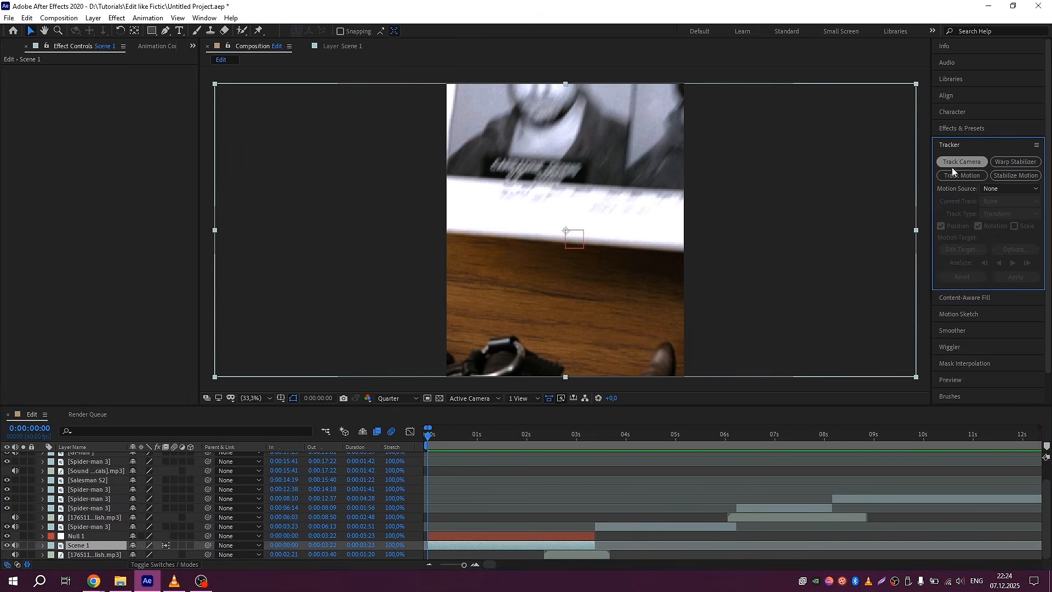
{"action": "left_click", "coordinate": [966, 175]}
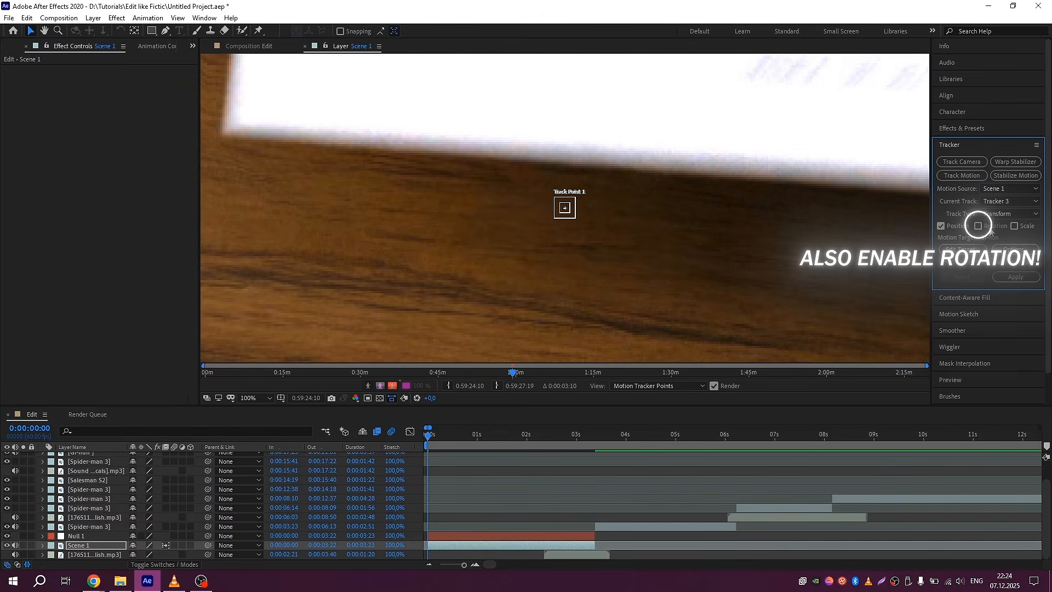
{"action": "left_click", "coordinate": [978, 225]}
{"action": "scroll", "coordinate": [581, 186], "scroll_direction": "down", "scroll_amount": 6}
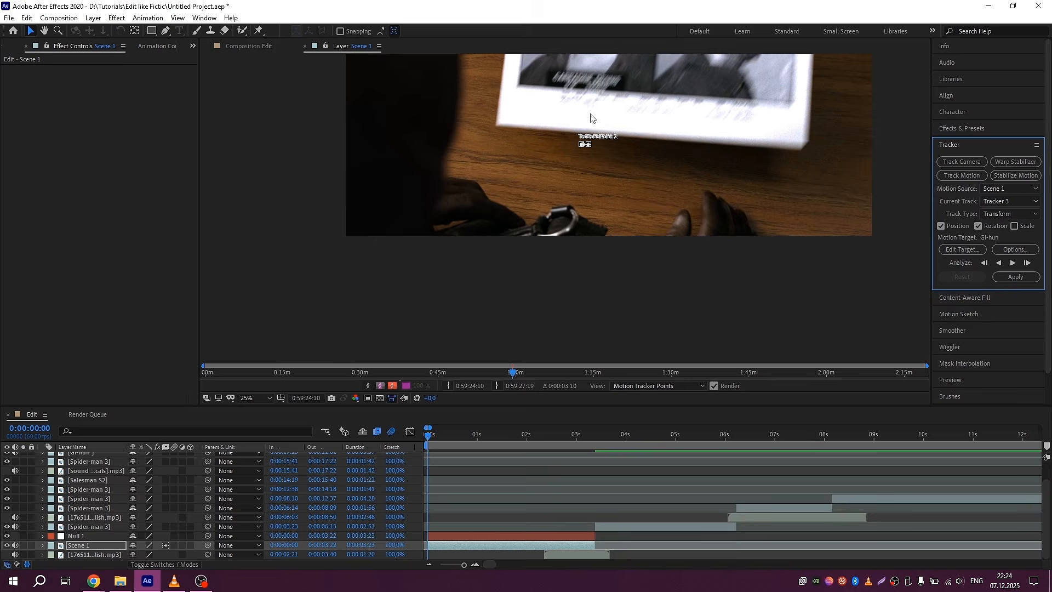
- Place Track Point 1 over the upper-left end of the mugshot's black name plate and enlarge its feature region
{"action": "scroll", "coordinate": [576, 87], "scroll_direction": "up", "scroll_amount": 6}
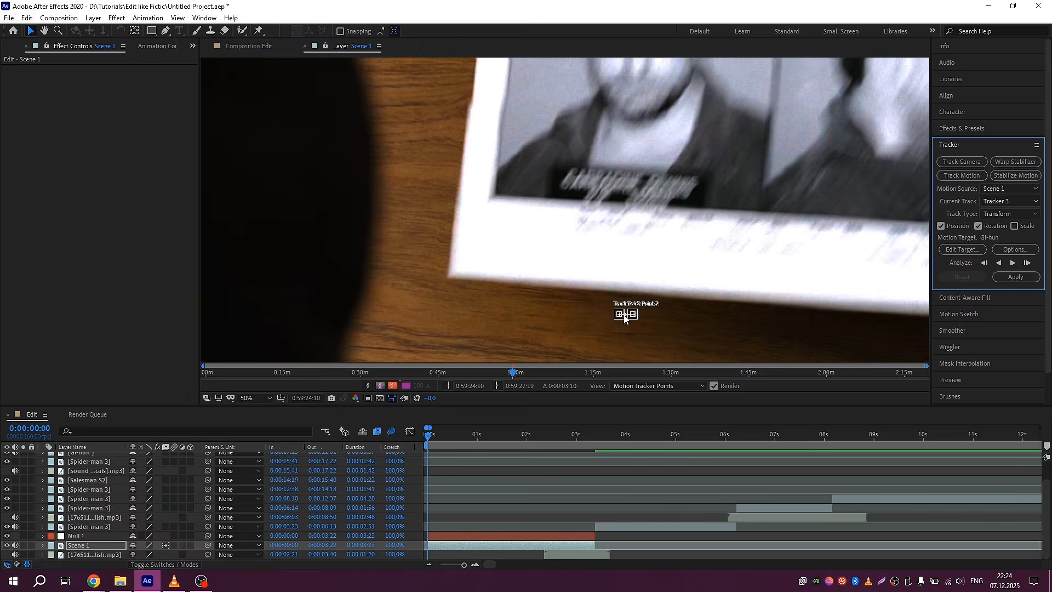
{"action": "left_click_drag", "start_coordinate": [626, 315], "coordinate": [547, 158]}
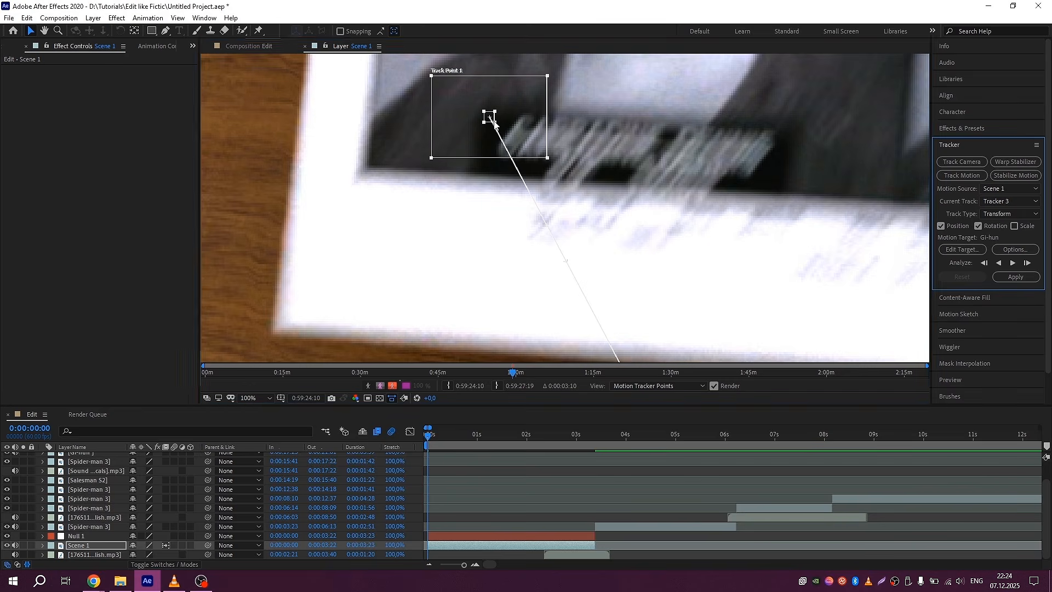
{"action": "left_click_drag", "start_coordinate": [495, 122], "coordinate": [521, 140]}
{"action": "left_click", "coordinate": [511, 129]}
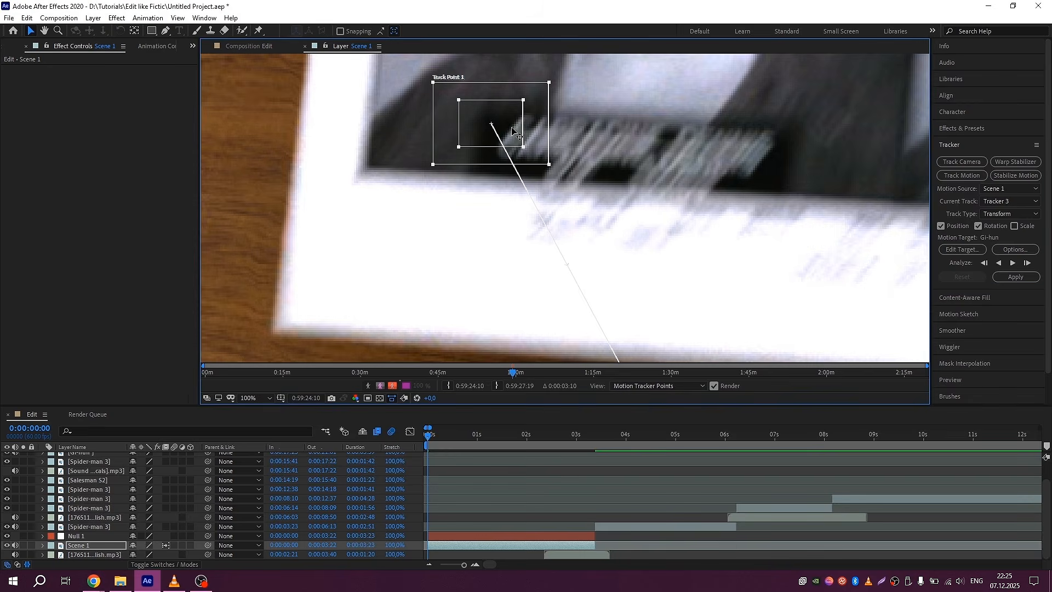
- Place Track Point 2 at the lower-right end of the black name plate and enlarge its feature region
{"action": "scroll", "coordinate": [572, 229], "scroll_direction": "down", "scroll_amount": 2}
{"action": "scroll", "coordinate": [646, 317], "scroll_direction": "up", "scroll_amount": 2}
{"action": "left_click_drag", "start_coordinate": [569, 310], "coordinate": [703, 156]}
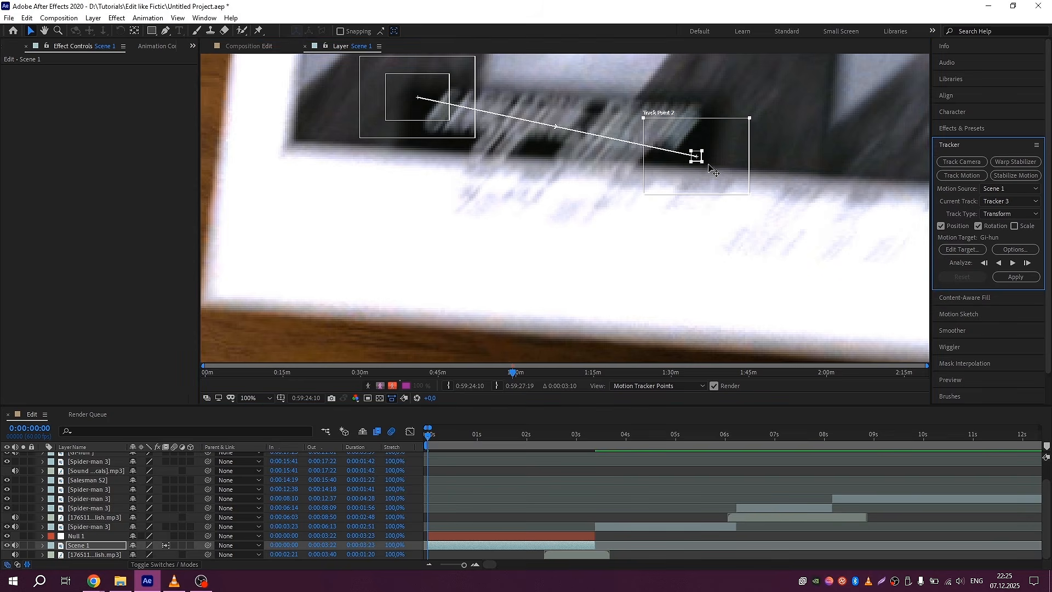
{"action": "left_click_drag", "start_coordinate": [702, 162], "coordinate": [727, 180]}
{"action": "scroll", "coordinate": [714, 164], "scroll_direction": "down", "scroll_amount": 2}
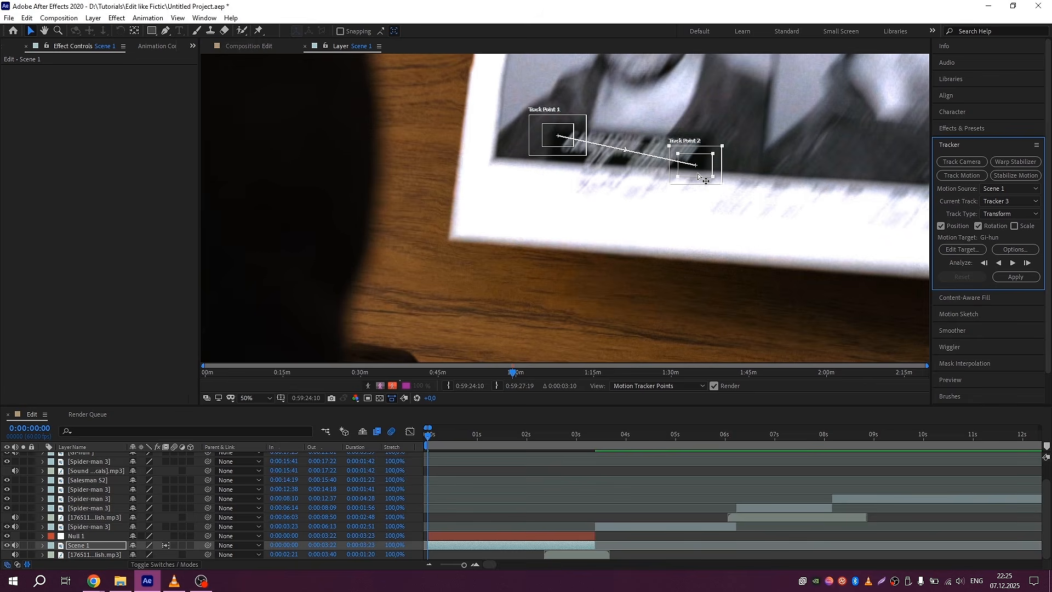
- Analyze the Scene 1 motion forward through 0:00:03:22, moving both track points back onto the name plate at 0:00:00:02 and 0:00:00:04
{"action": "left_click", "coordinate": [1012, 264]}
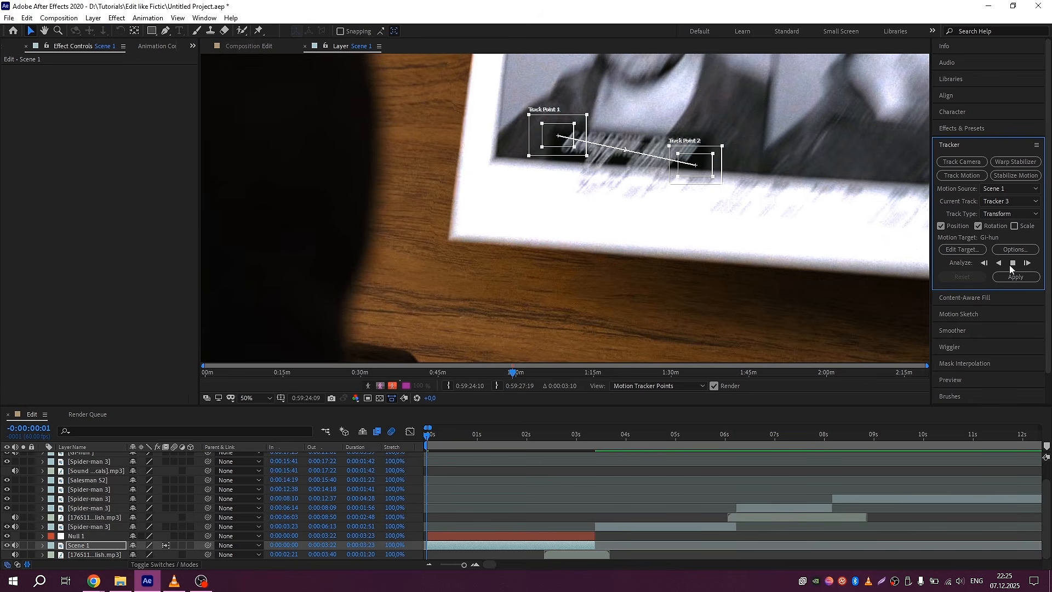
{"action": "left_click", "coordinate": [1012, 263]}
{"action": "left_click_drag", "start_coordinate": [728, 197], "coordinate": [707, 201]}
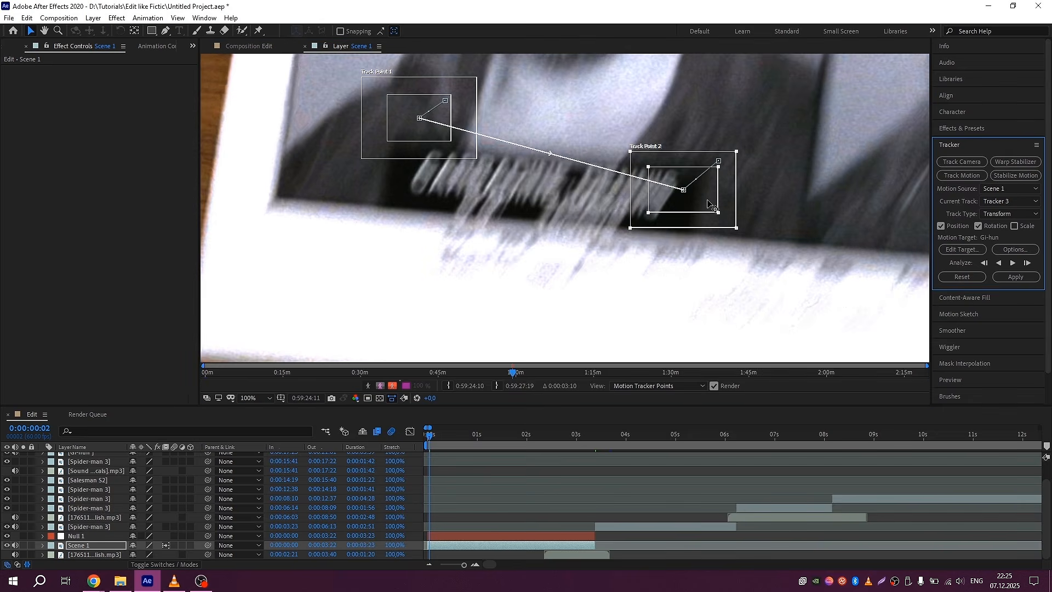
{"action": "left_click_drag", "start_coordinate": [435, 138], "coordinate": [417, 175]}
{"action": "left_click_drag", "start_coordinate": [700, 200], "coordinate": [700, 232]}
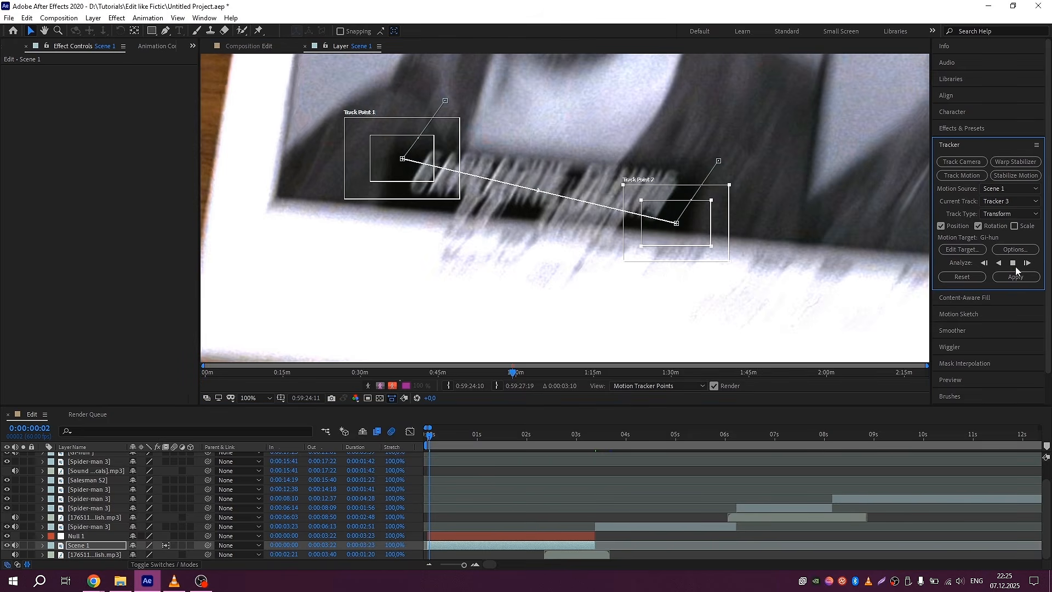
{"action": "left_click", "coordinate": [1015, 266]}
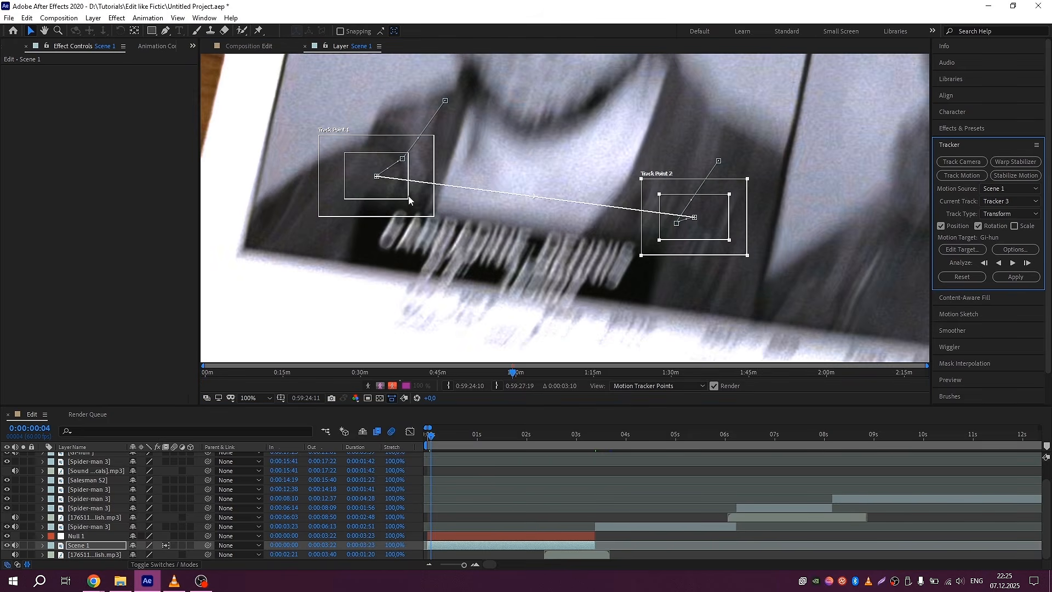
{"action": "left_click_drag", "start_coordinate": [392, 188], "coordinate": [392, 231]}
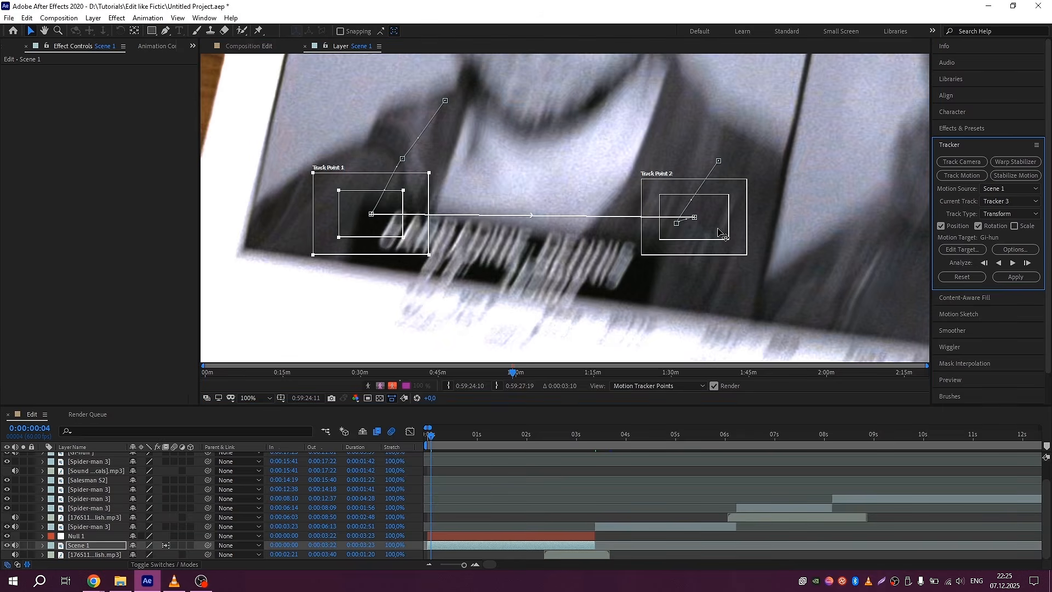
{"action": "left_click_drag", "start_coordinate": [720, 232], "coordinate": [664, 308]}
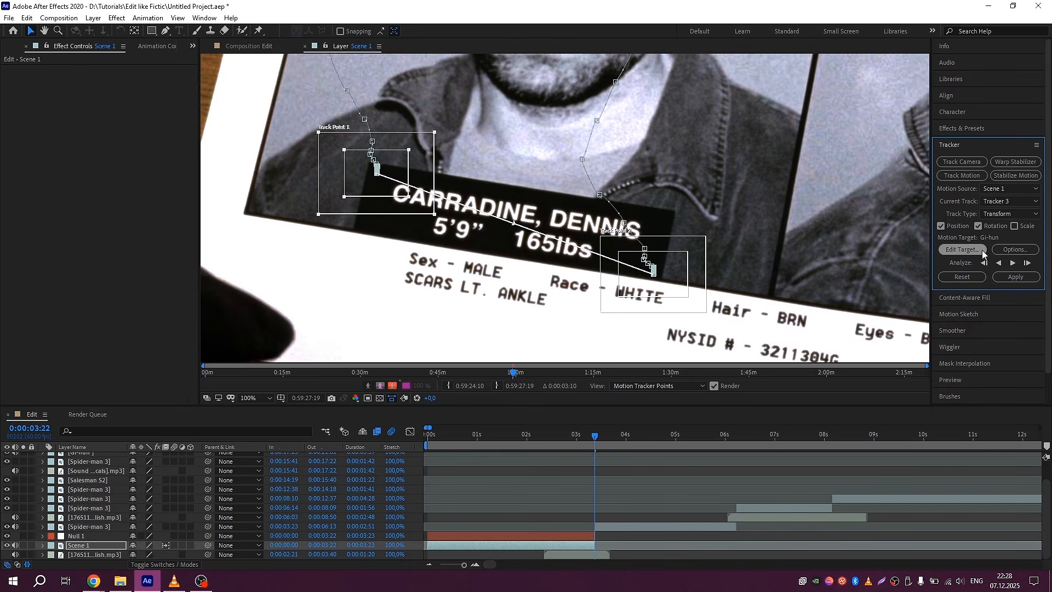
- Set Null 1 as the motion target and apply the tracked motion to it
{"action": "left_click", "coordinate": [962, 249]}
{"action": "left_click", "coordinate": [524, 258]}
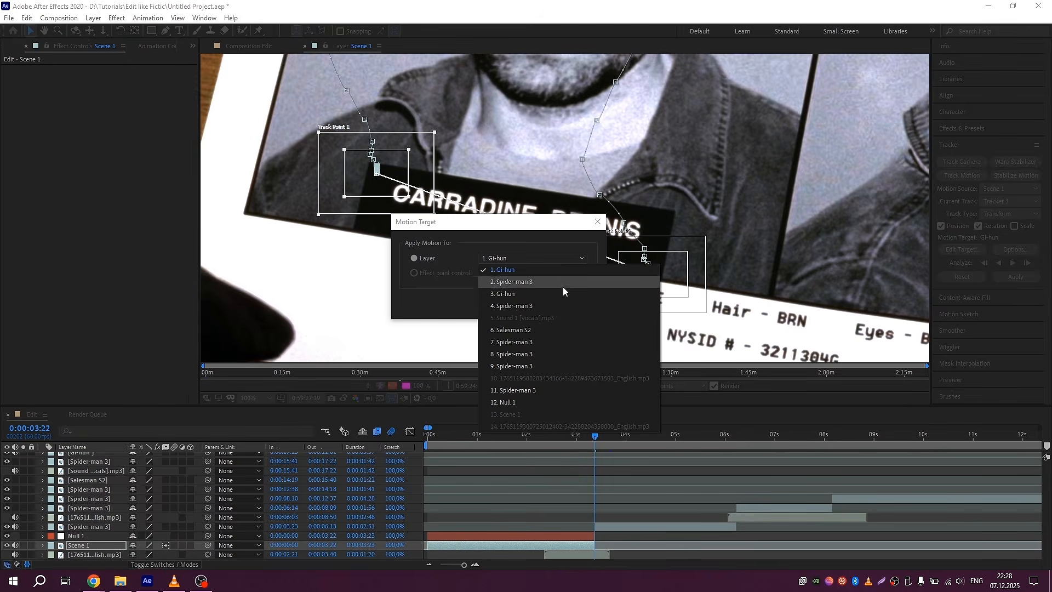
{"action": "left_click", "coordinate": [519, 402]}
{"action": "left_click", "coordinate": [530, 304]}
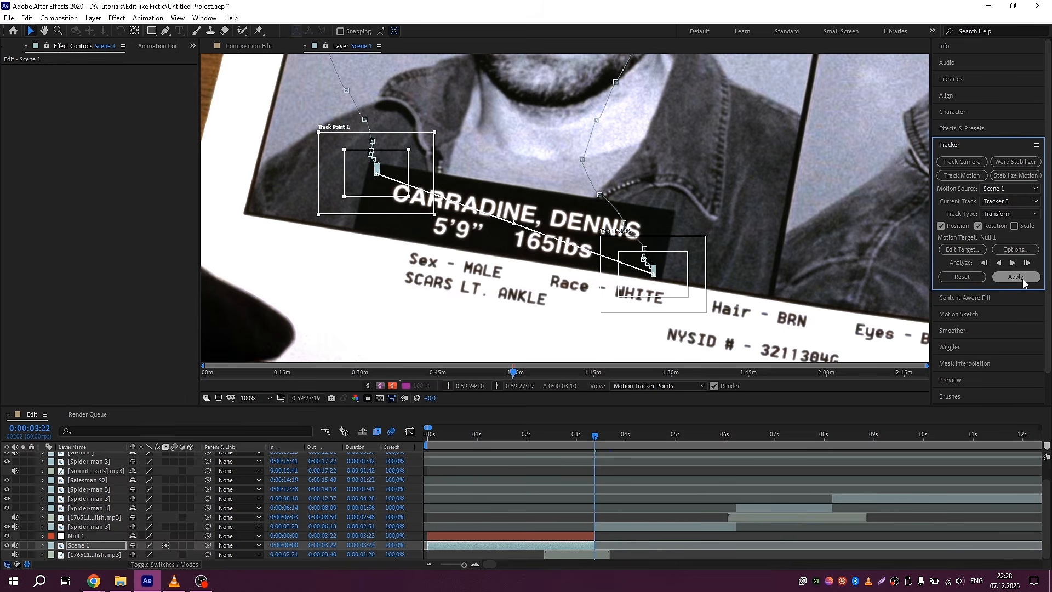
{"action": "left_click", "coordinate": [1014, 277]}
{"action": "left_click", "coordinate": [475, 289]}
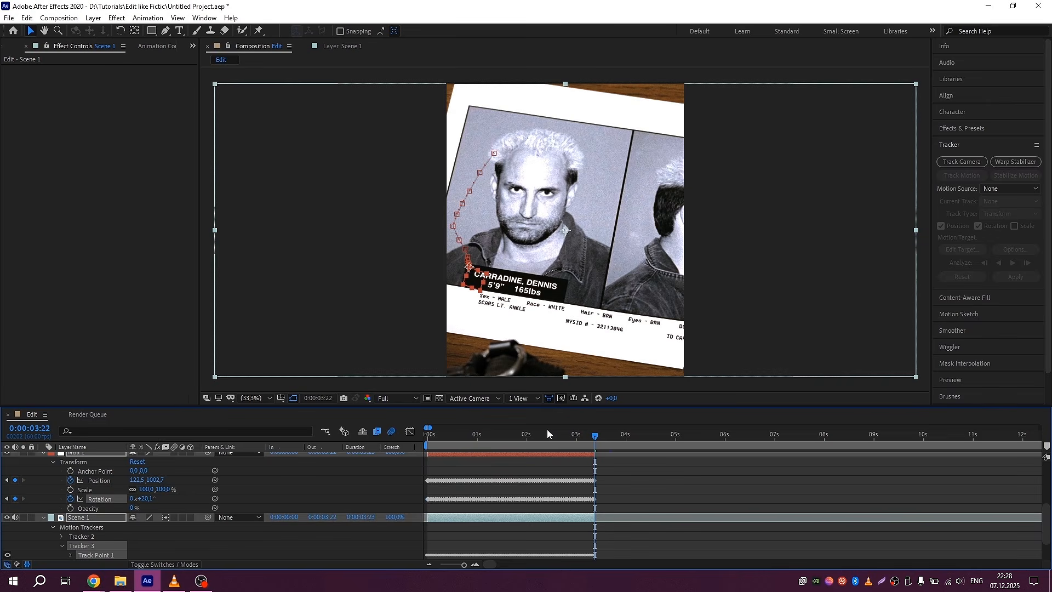
- At 0:00:02:14 in Full resolution, draw a closed four-point black shape with the Pen tool covering the mugshot's name plate
{"action": "left_click", "coordinate": [539, 434]}
{"action": "left_click", "coordinate": [409, 398]}
{"action": "left_click", "coordinate": [391, 424]}
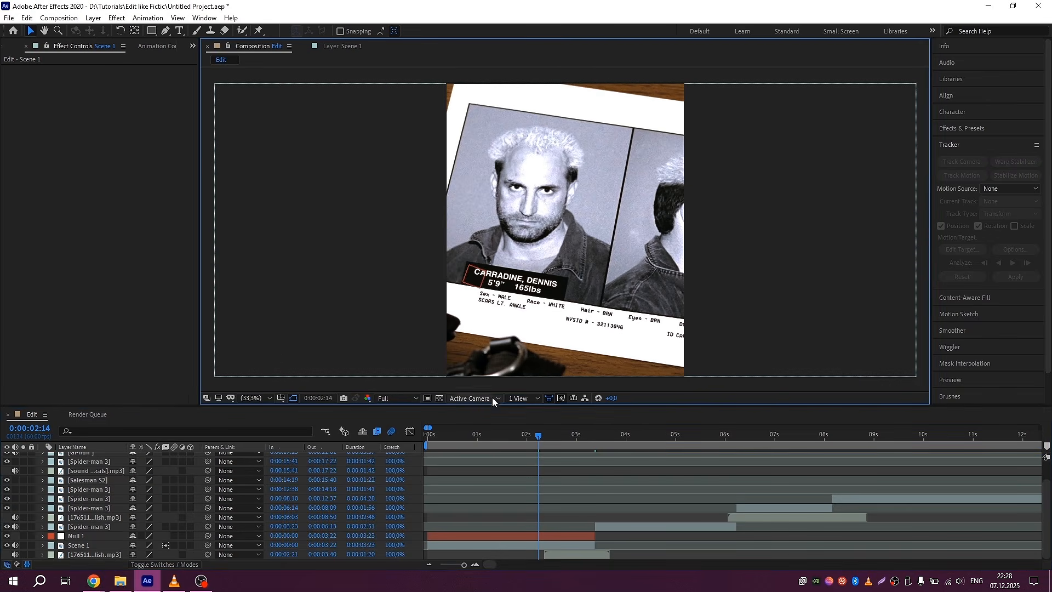
{"action": "scroll", "coordinate": [502, 306], "scroll_direction": "up", "scroll_amount": 3}
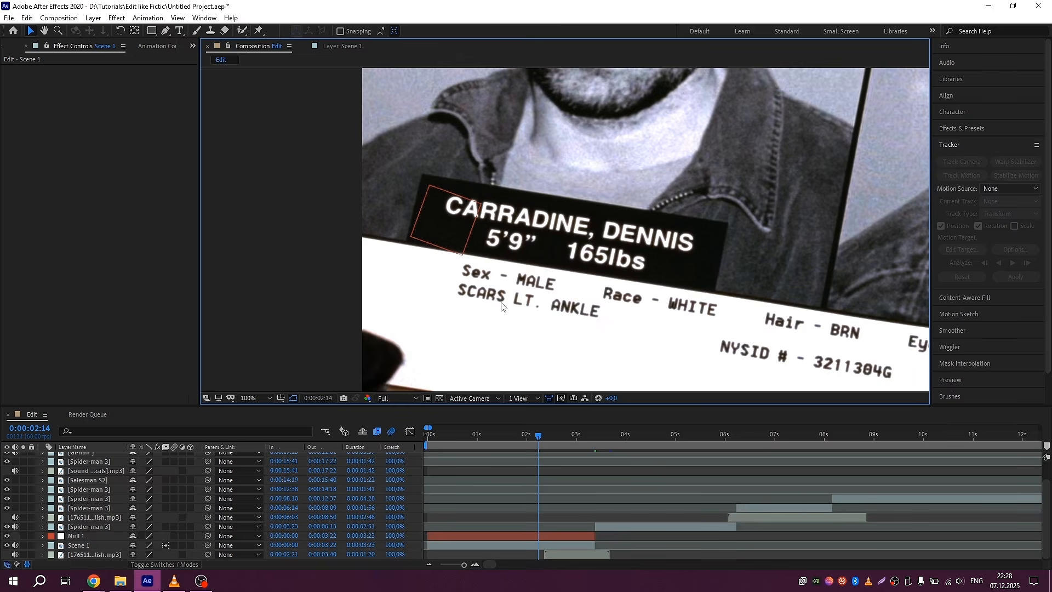
{"action": "left_click", "coordinate": [165, 32]}
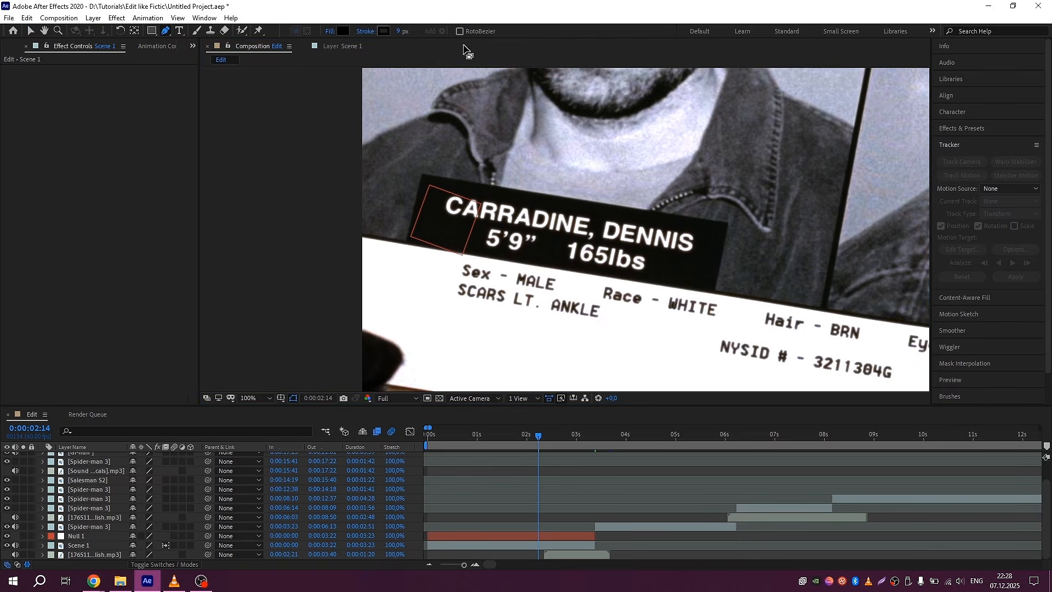
{"action": "left_click", "coordinate": [406, 243]}
{"action": "left_click", "coordinate": [713, 293]}
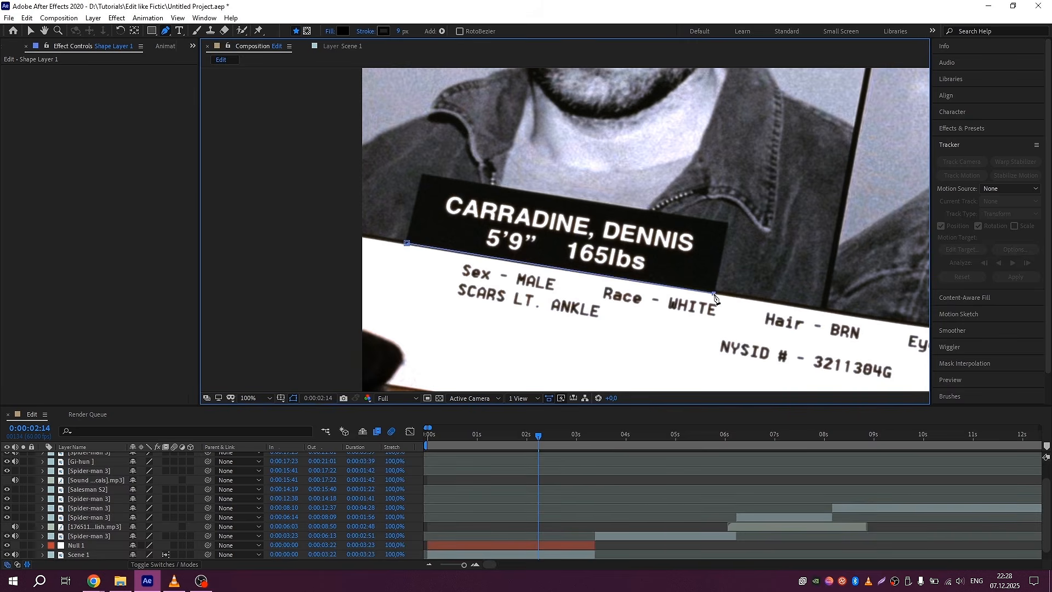
{"action": "left_click", "coordinate": [726, 224]}
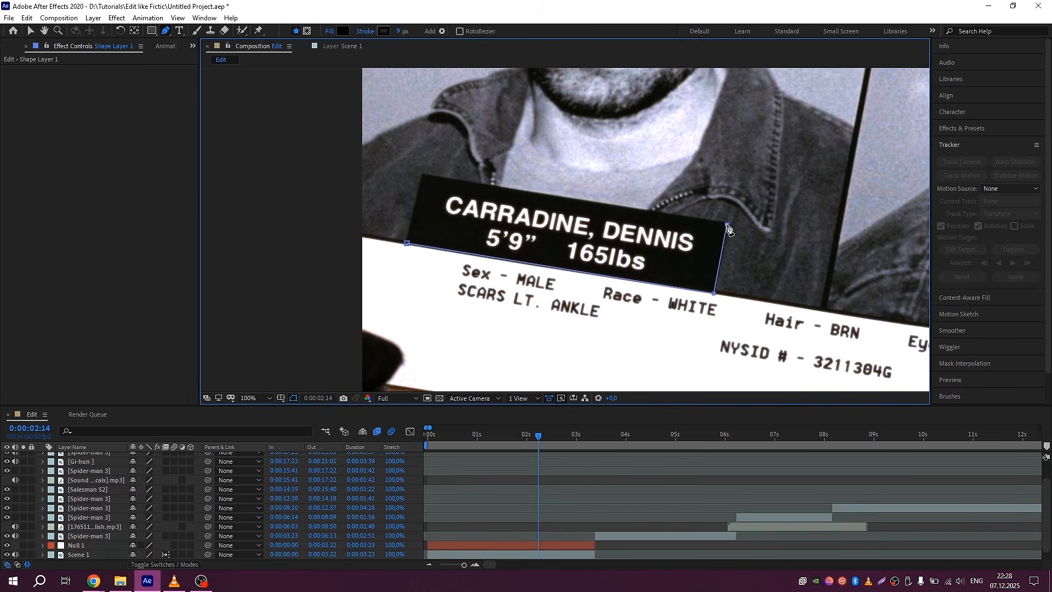
{"action": "left_click", "coordinate": [424, 176]}
{"action": "left_click", "coordinate": [406, 243]}
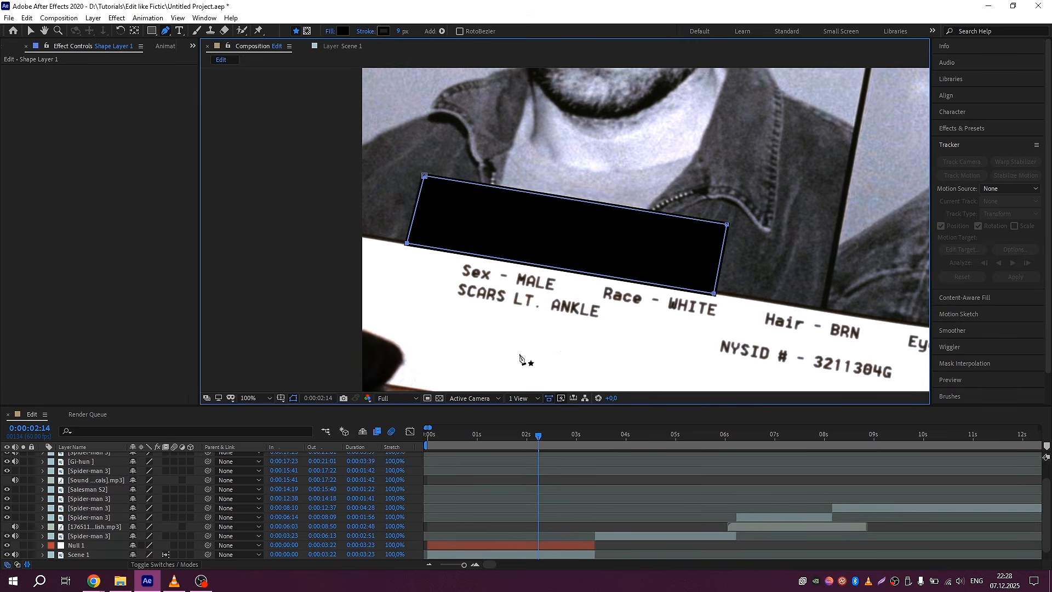
- Move the new shape layer between Null 1 and Scene 1 in the layer stack
{"action": "scroll", "coordinate": [514, 504], "scroll_direction": "up", "scroll_amount": 2}
{"action": "left_click_drag", "start_coordinate": [121, 456], "coordinate": [119, 541]}
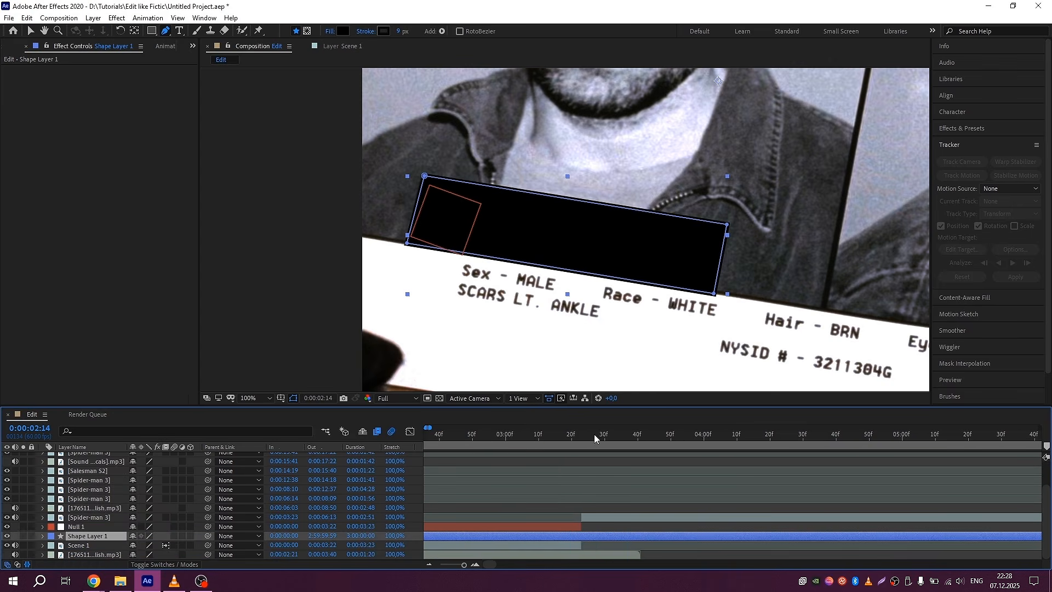
{"action": "key", "text": "minus"}
{"action": "key", "text": "equal"}
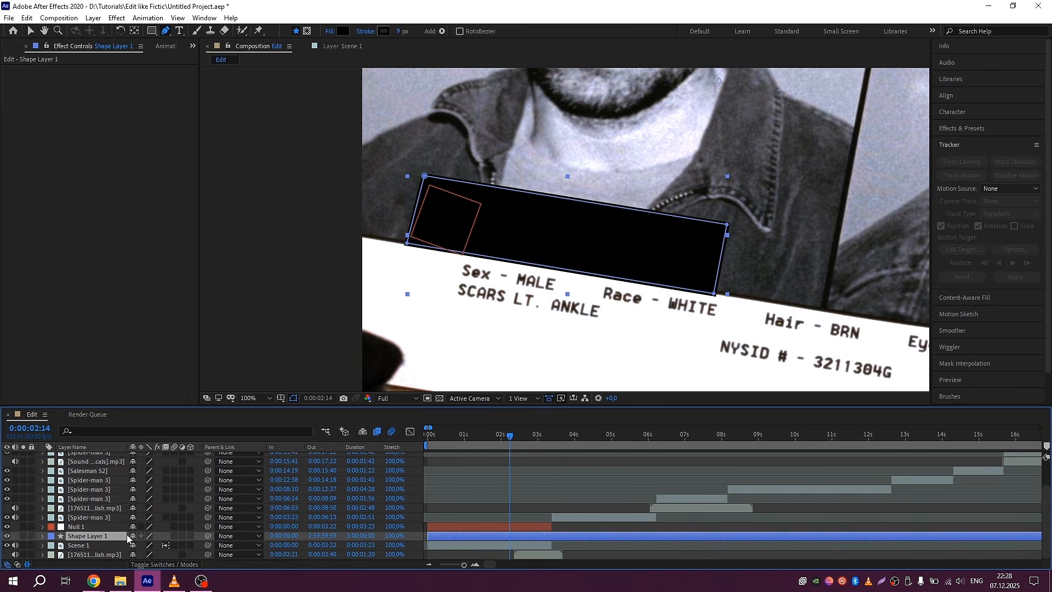
- Create a text layer above the shape layer reading "DURDEN, TYLER" with "5'9'' 165lbs" on the second line
{"action": "right_click", "coordinate": [160, 537]}
{"action": "mouse_move", "coordinate": [186, 413]}
{"action": "left_click", "coordinate": [377, 440]}
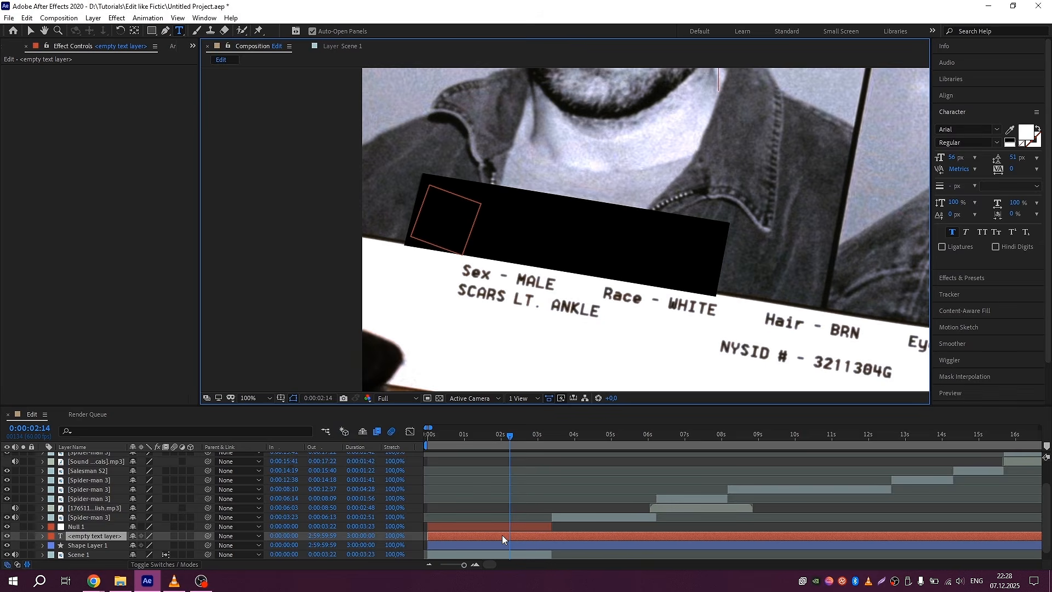
{"action": "type", "text": "D"}
{"action": "scroll", "coordinate": [561, 233], "scroll_direction": "down", "scroll_amount": 2}
{"action": "type", "text": "URDEN,"}
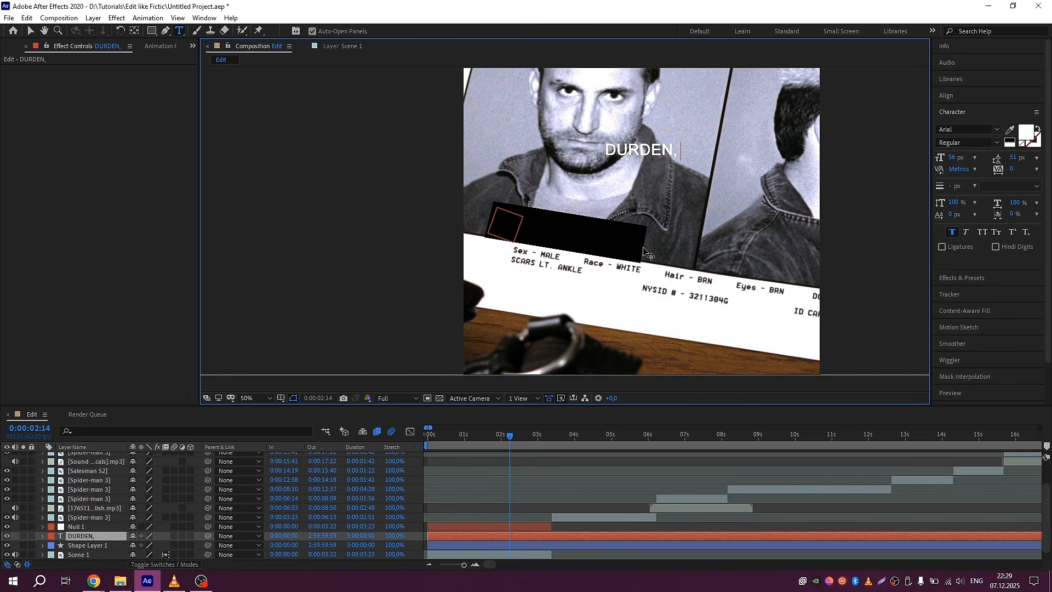
{"action": "type", "text": " TYLER"}
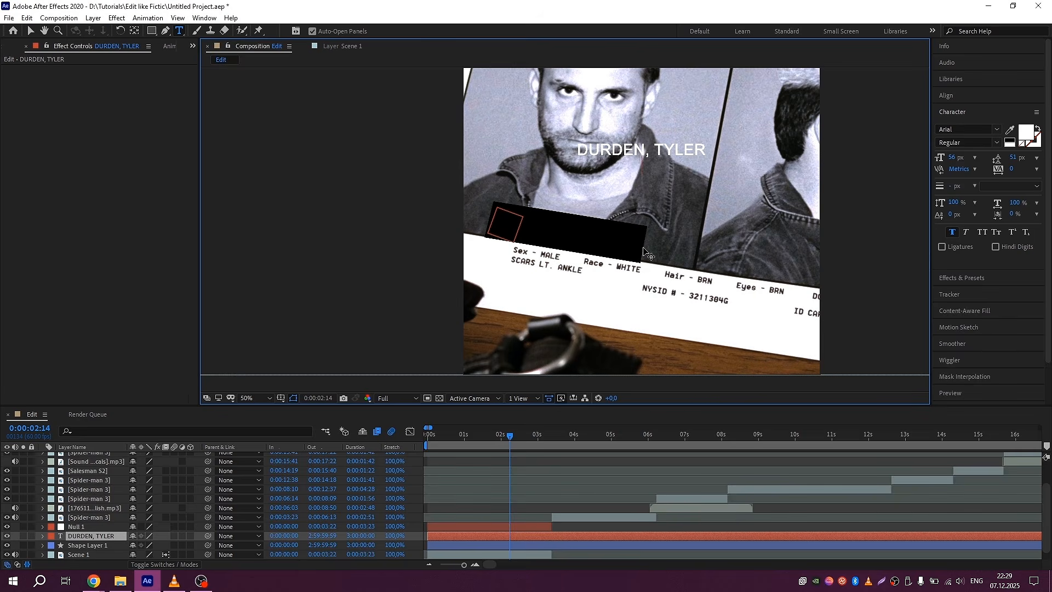
{"action": "type", "text": " 5'9\" 165"}
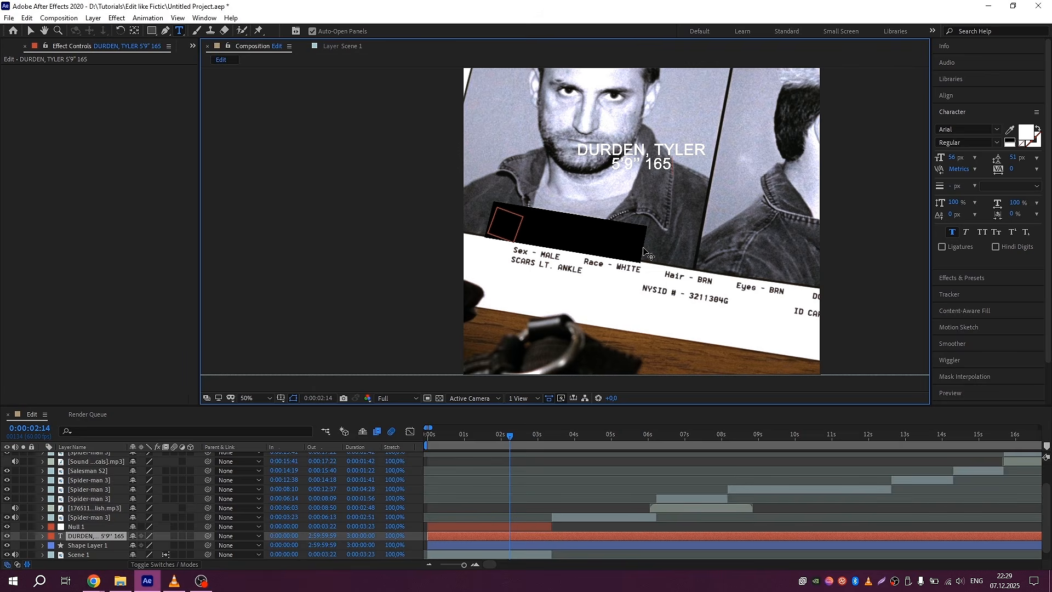
{"action": "type", "text": "lbs"}
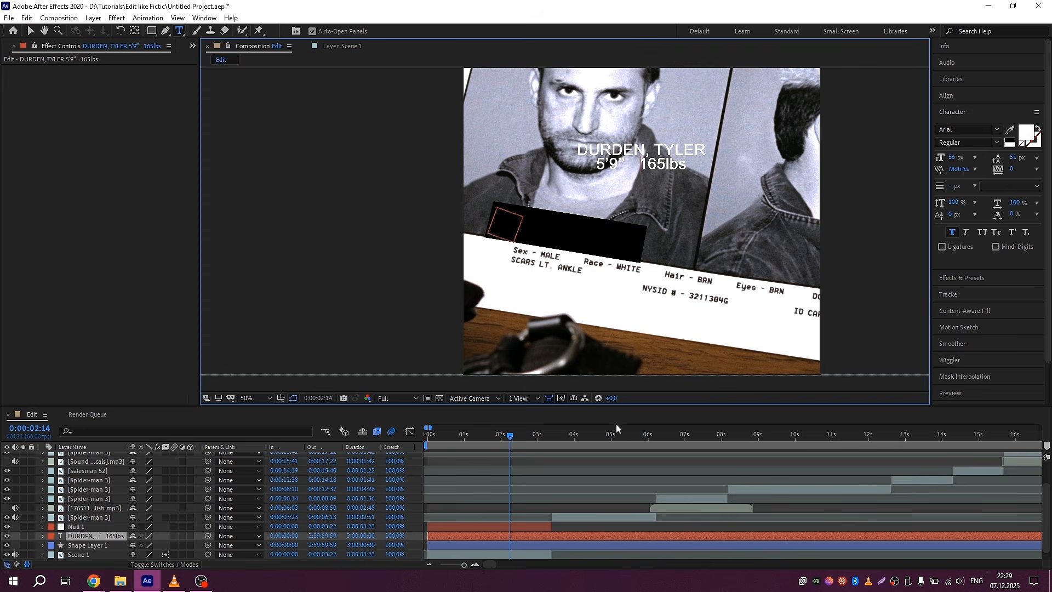
- Move the text onto the black plate and rotate it clockwise to match the plate's tilt
{"action": "left_click", "coordinate": [512, 538]}
{"action": "key", "text": "v"}
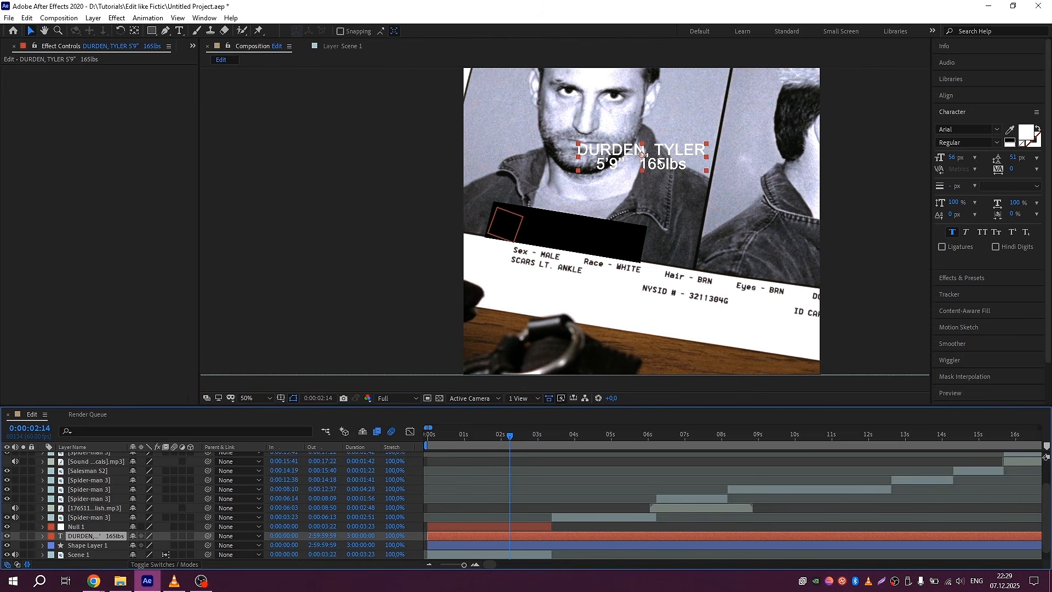
{"action": "left_click_drag", "start_coordinate": [649, 154], "coordinate": [573, 242]}
{"action": "scroll", "coordinate": [574, 243], "scroll_direction": "up", "scroll_amount": 2}
{"action": "key", "text": "r"}
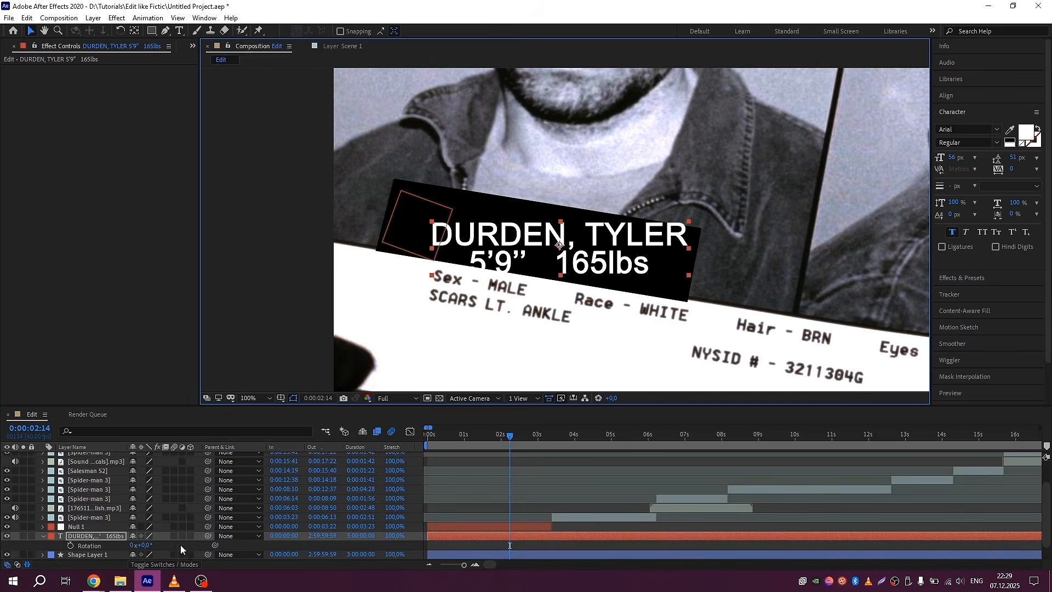
{"action": "left_click_drag", "start_coordinate": [144, 545], "coordinate": [149, 546]}
{"action": "left_click_drag", "start_coordinate": [623, 261], "coordinate": [605, 256]}
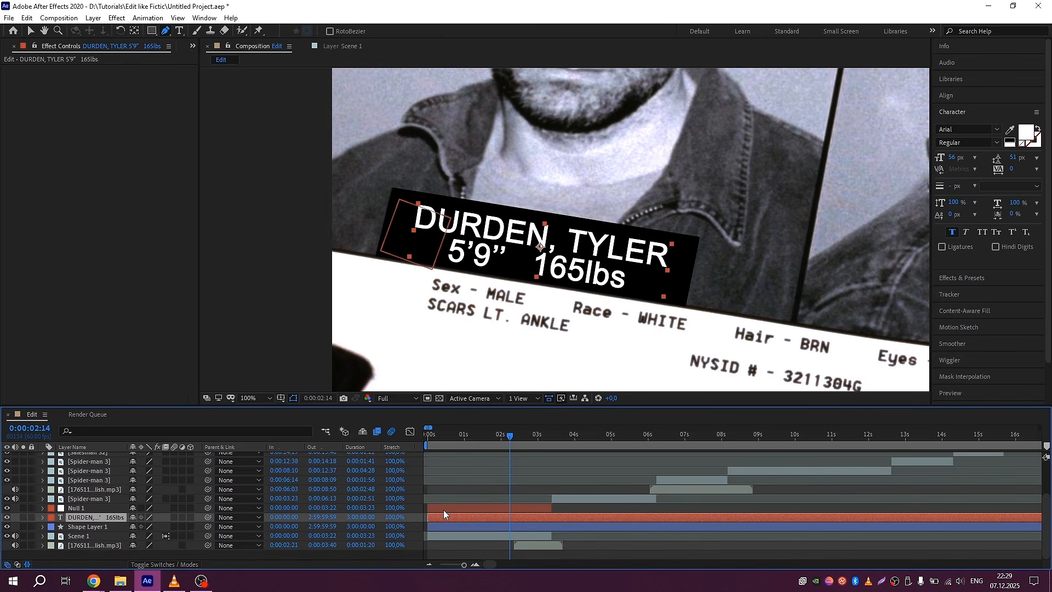
- Enable motion blur for the Null 1, text and shape layers
{"action": "left_click", "coordinate": [443, 509]}
{"action": "scroll", "coordinate": [158, 520], "scroll_direction": "up", "scroll_amount": 1}
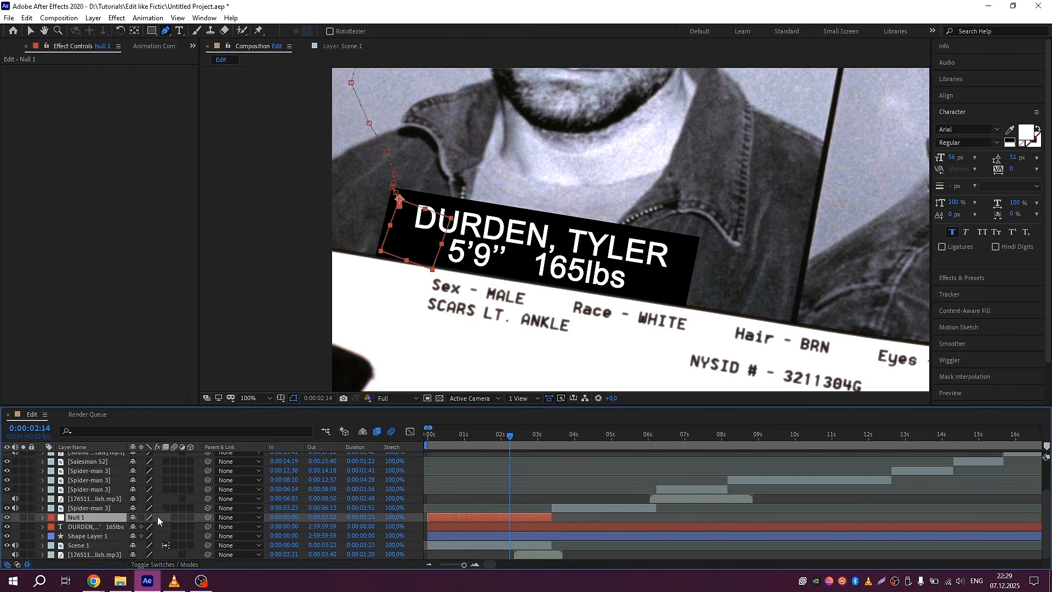
{"action": "left_click", "coordinate": [173, 528]}
{"action": "left_click", "coordinate": [174, 535]}
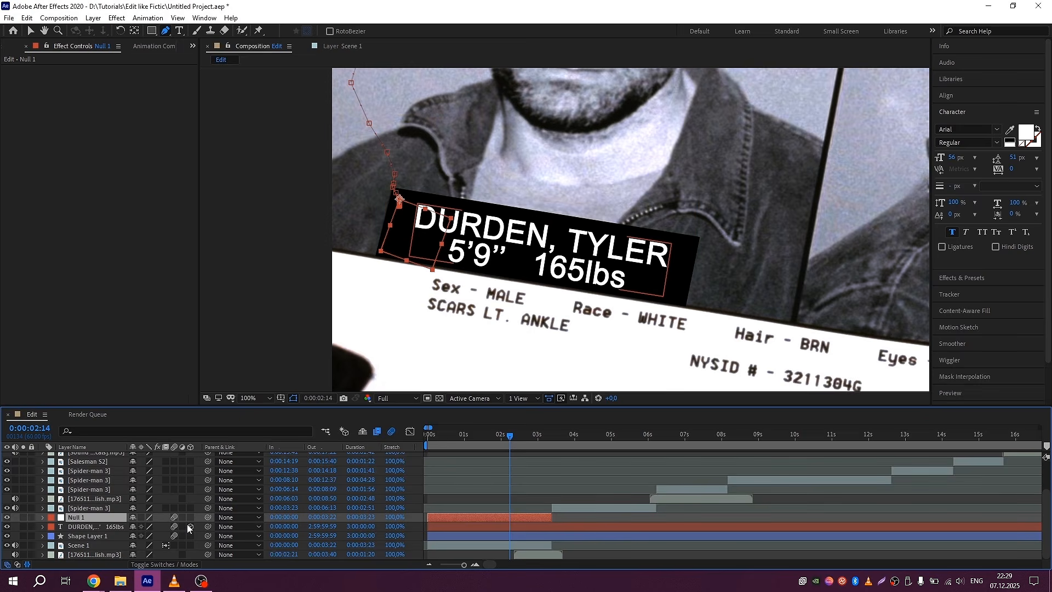
{"action": "left_click", "coordinate": [189, 526]}
{"action": "left_click", "coordinate": [190, 526]}
- Parent the text and shape layers to Null 1 and set the preview resolution to Quarter
{"action": "left_click", "coordinate": [120, 526]}
{"action": "left_click", "coordinate": [98, 536], "text": "shift"}
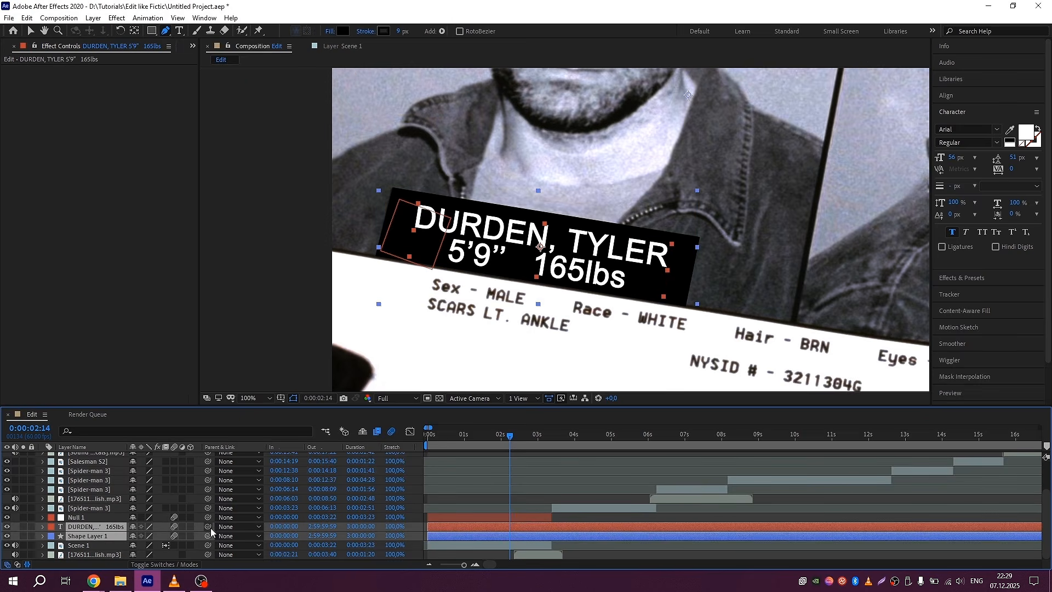
{"action": "left_click_drag", "start_coordinate": [208, 526], "coordinate": [112, 518]}
{"action": "left_click", "coordinate": [397, 398]}
{"action": "left_click", "coordinate": [398, 461]}
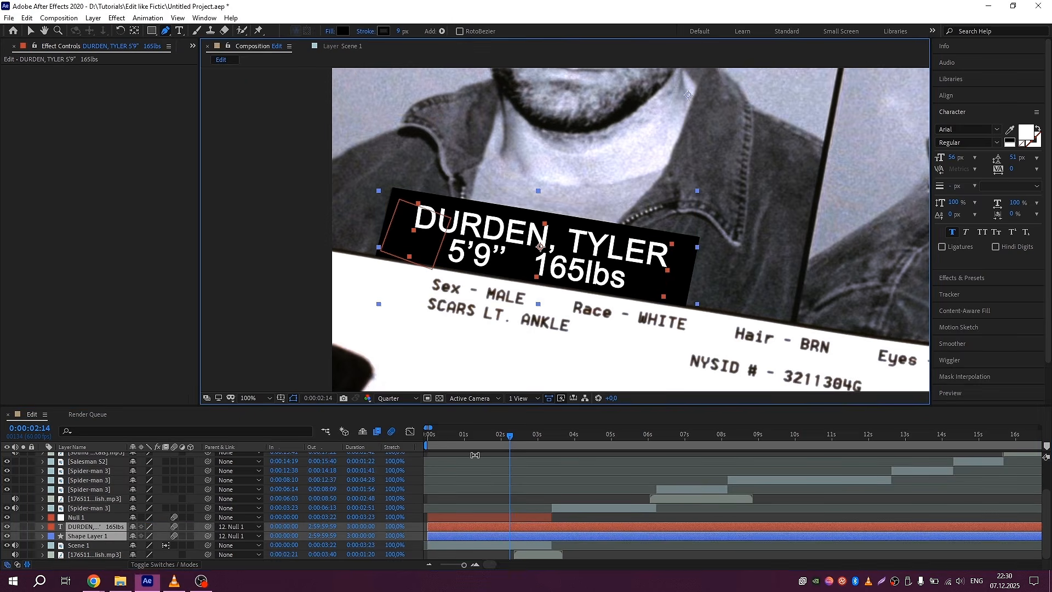
- Trim the name text and shape layers to end with Scene 1 at 0:00:03:22, and preview the tracked plate from the start
{"action": "scroll", "coordinate": [548, 441], "scroll_direction": "up", "scroll_amount": 2}
{"action": "left_click_drag", "start_coordinate": [587, 437], "coordinate": [579, 439]}
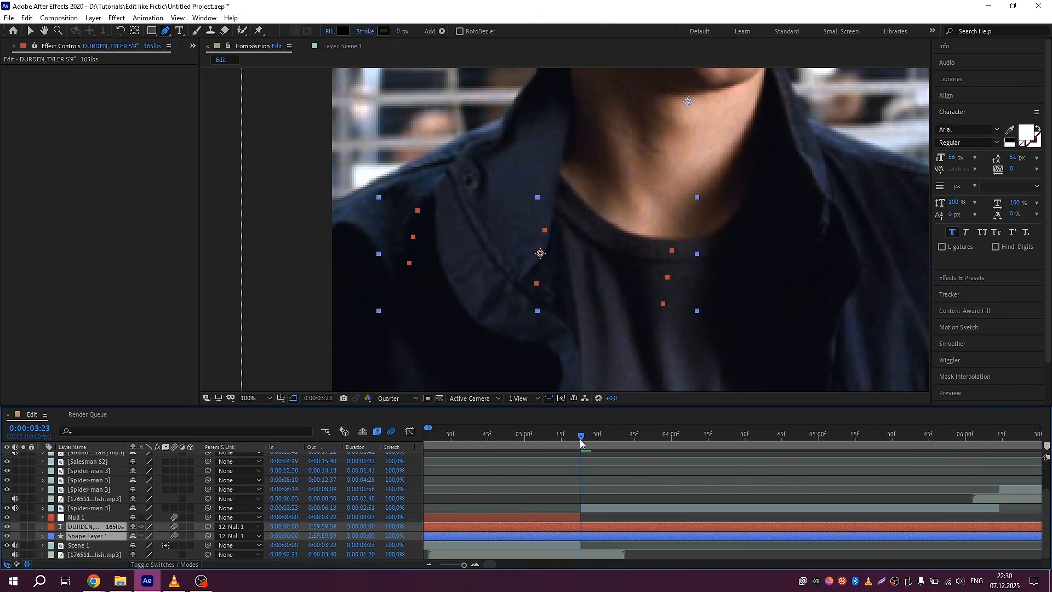
{"action": "key", "text": "ctrl+shift+d"}
{"action": "key", "text": "space"}
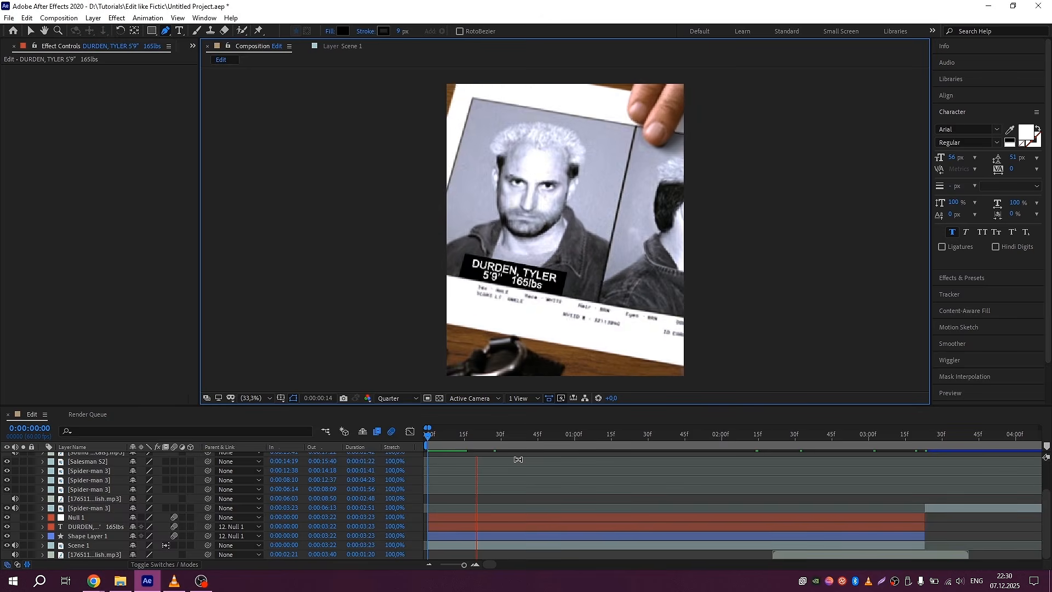
{"action": "left_click", "coordinate": [409, 438]}
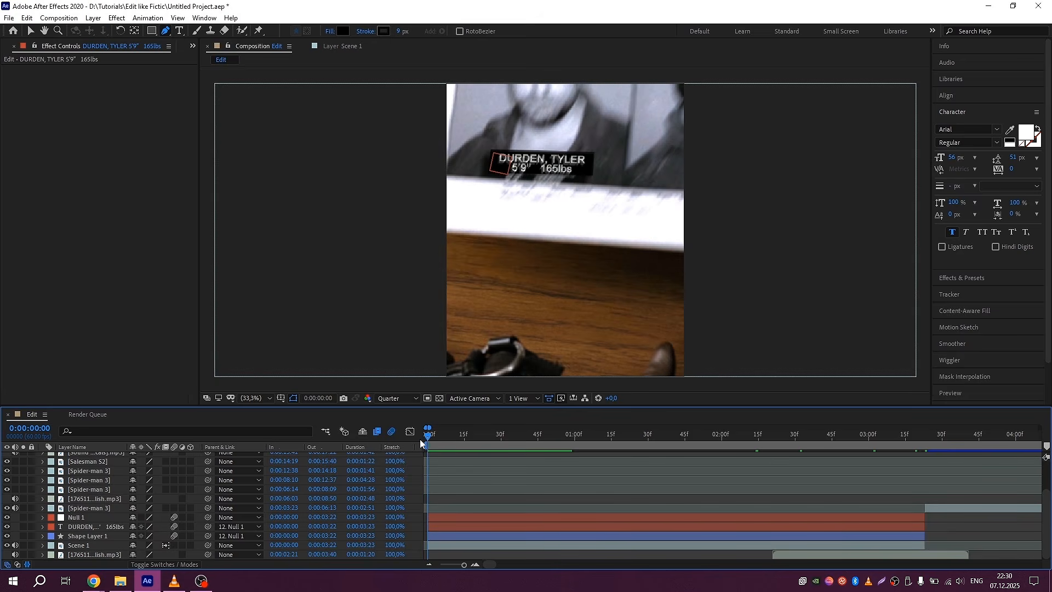
{"action": "left_click_drag", "start_coordinate": [428, 442], "coordinate": [425, 441]}
- Apply the Mocha AE effect to the Scene 1 layer and launch the Mocha plugin
{"action": "left_click", "coordinate": [448, 535]}
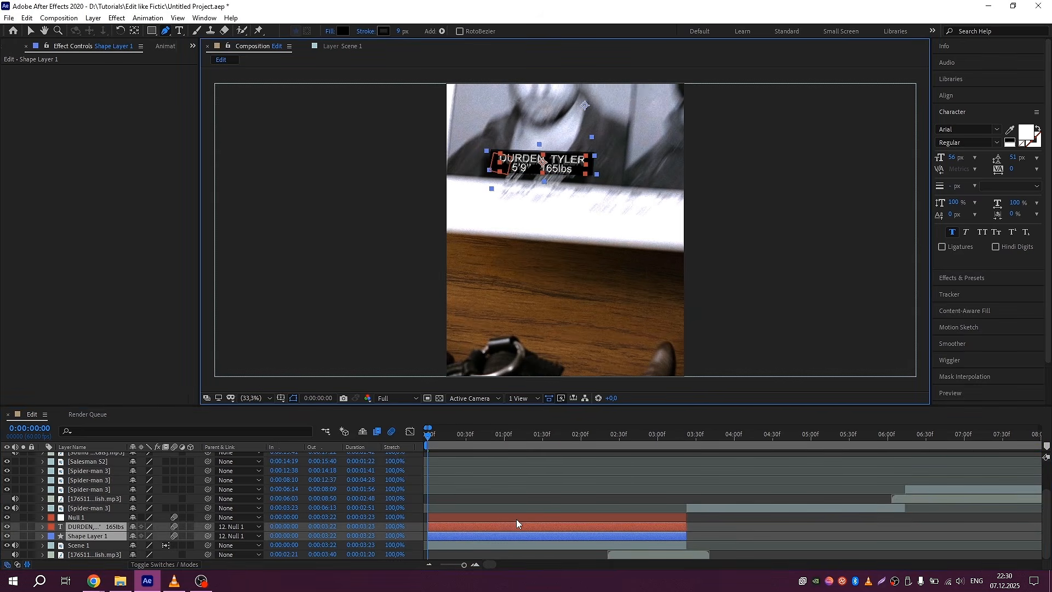
{"action": "left_click", "coordinate": [458, 542]}
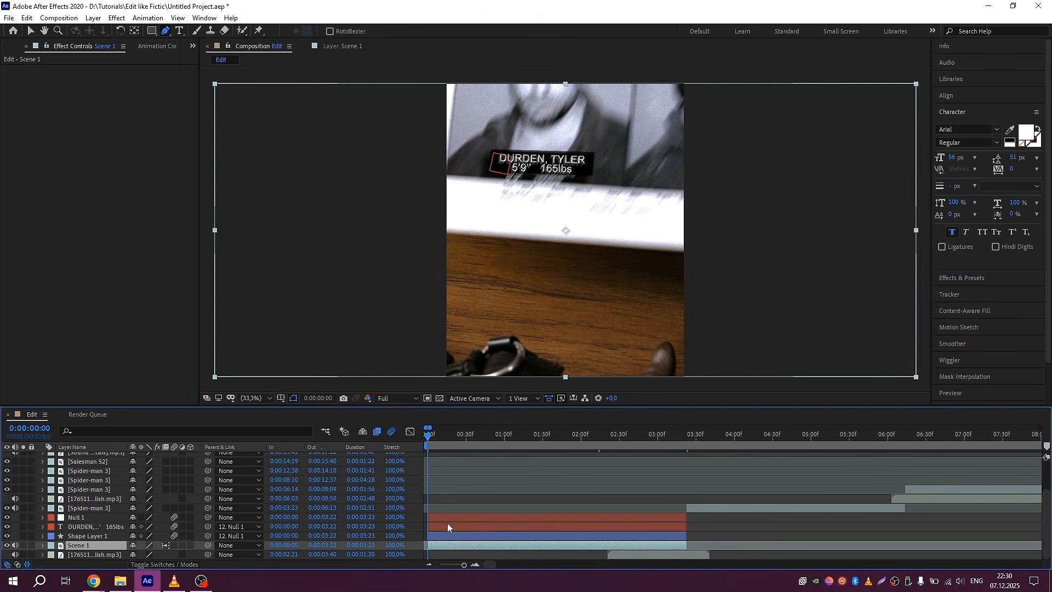
{"action": "left_click", "coordinate": [954, 113]}
{"action": "left_click", "coordinate": [960, 128]}
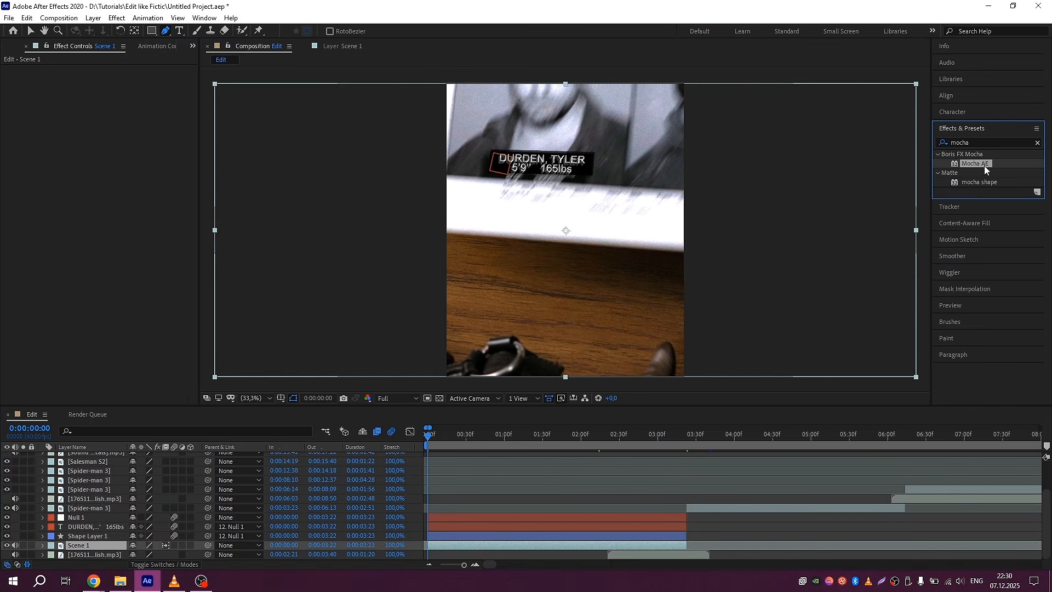
{"action": "left_click_drag", "start_coordinate": [984, 166], "coordinate": [476, 546]}
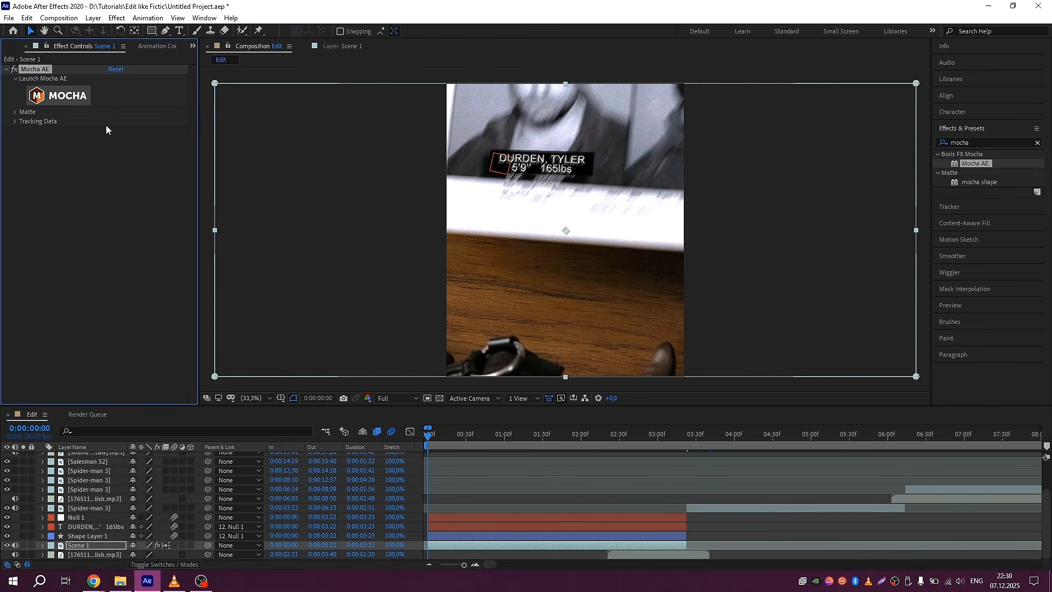
{"action": "left_click", "coordinate": [80, 103]}
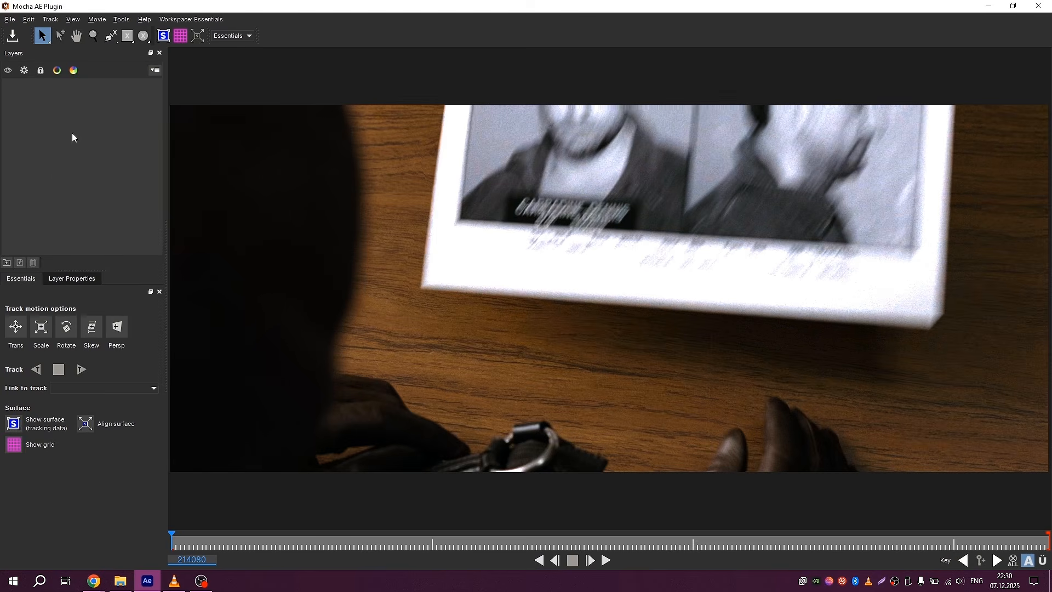
- Step back and forth through the clip's opening frames from 214080 to examine how the mugshot sheet moves
{"action": "left_click", "coordinate": [108, 39]}
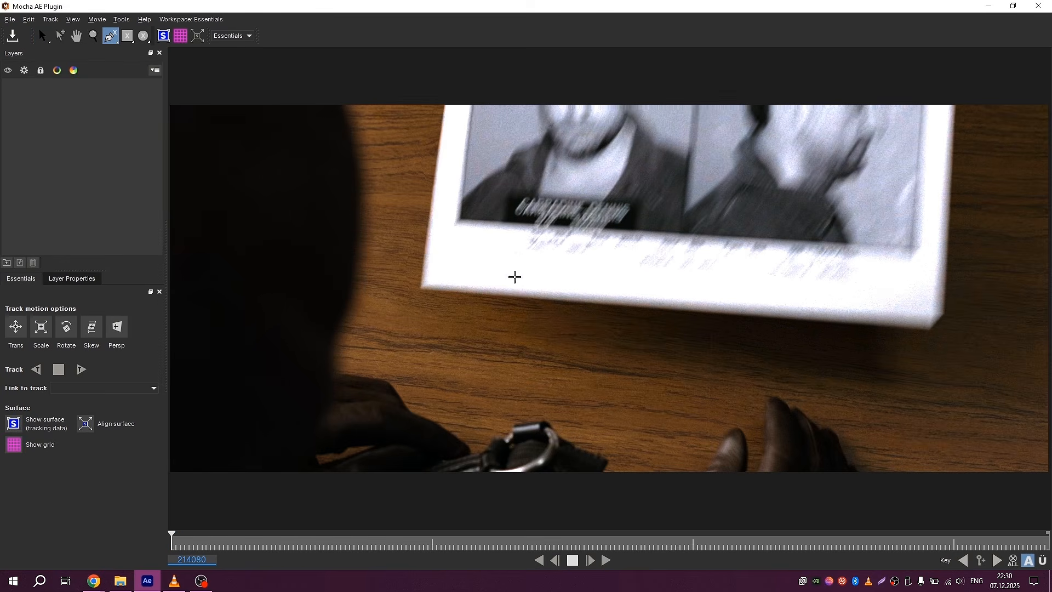
{"action": "left_click", "coordinate": [42, 35]}
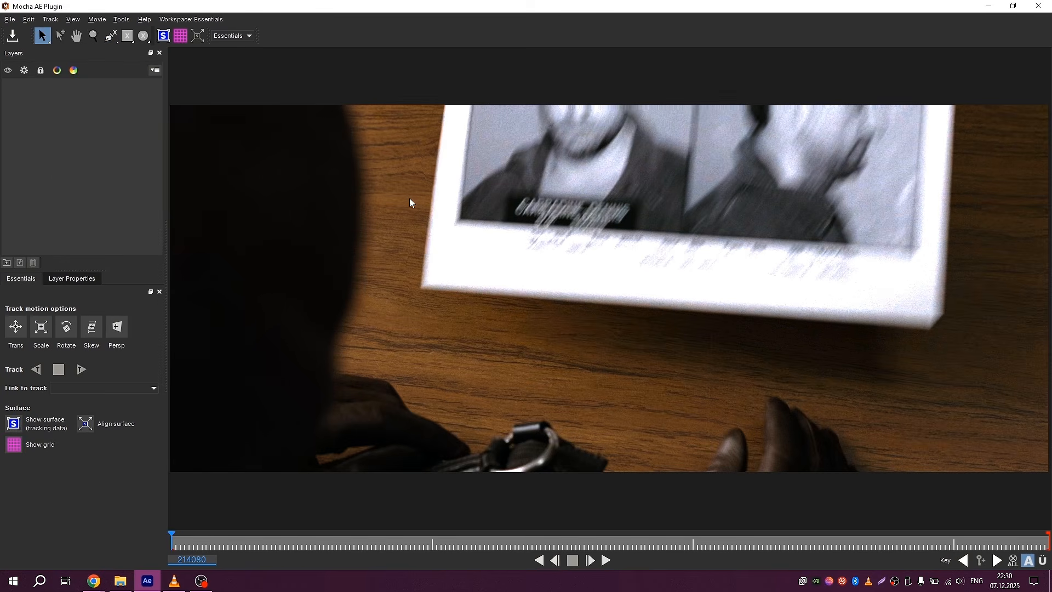
{"action": "key", "text": "Right"}
{"action": "key", "text": "Right"}
{"action": "key", "text": "Right"}
{"action": "key", "text": "Left"}
{"action": "key", "text": "Left"}
{"action": "key", "text": "Left"}
{"action": "key", "text": "Left"}
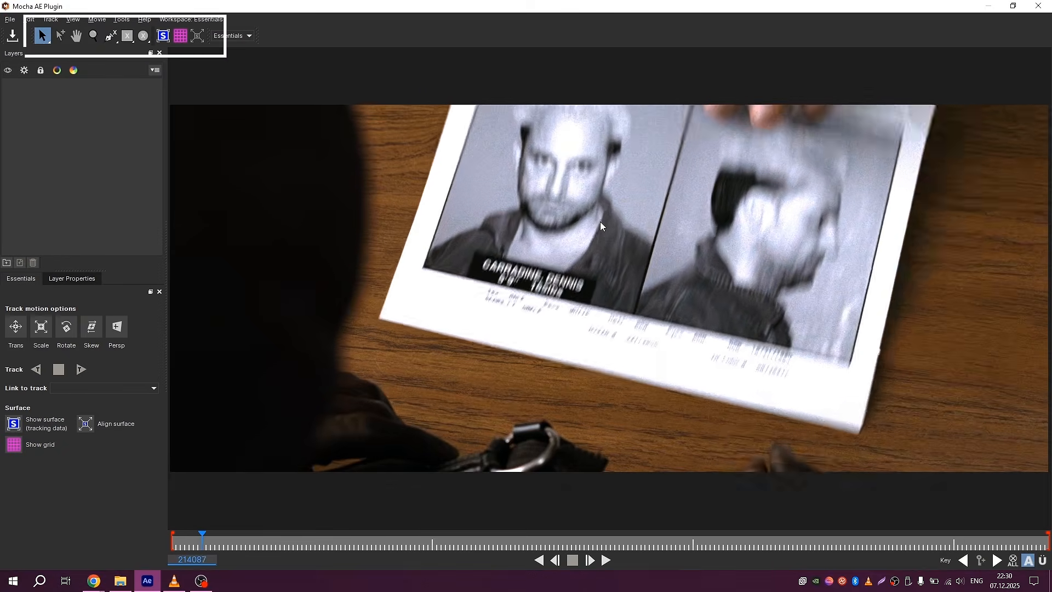
{"action": "key", "text": "Right"}
{"action": "key", "text": "Right"}
{"action": "key", "text": "Right"}
{"action": "key", "text": "Left"}
{"action": "key", "text": "Left"}
{"action": "key", "text": "Left"}
{"action": "key", "text": "Right"}
{"action": "key", "text": "Right"}
{"action": "key", "text": "Right"}
{"action": "key", "text": "Right"}
{"action": "key", "text": "Right"}
{"action": "key", "text": "Right"}
{"action": "key", "text": "Right"}
{"action": "key", "text": "Right"}
{"action": "key", "text": "Left"}
{"action": "key", "text": "Left"}
{"action": "key", "text": "Left"}
{"action": "key", "text": "Left"}
{"action": "key", "text": "Left"}
{"action": "key", "text": "Left"}
{"action": "key", "text": "Left"}
{"action": "key", "text": "Left"}
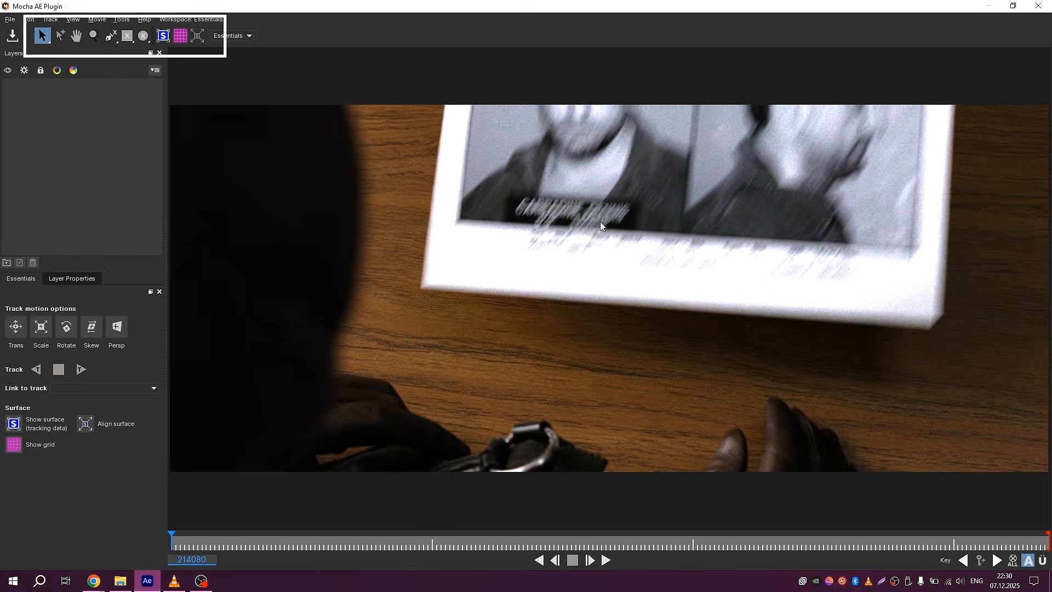
{"action": "key", "text": "Right"}
{"action": "key", "text": "Right"}
{"action": "key", "text": "Right"}
{"action": "key", "text": "Right"}
{"action": "key", "text": "Right"}
{"action": "key", "text": "Right"}
{"action": "key", "text": "Right"}
{"action": "key", "text": "Right"}
{"action": "key", "text": "Right"}
{"action": "key", "text": "Left"}
{"action": "key", "text": "Left"}
{"action": "key", "text": "Left"}
{"action": "key", "text": "Left"}
{"action": "key", "text": "Left"}
{"action": "key", "text": "Left"}
{"action": "key", "text": "Left"}
{"action": "key", "text": "Left"}
{"action": "key", "text": "Right"}
{"action": "key", "text": "Right"}
{"action": "key", "text": "Right"}
{"action": "key", "text": "Right"}
{"action": "key", "text": "Right"}
{"action": "key", "text": "Right"}
{"action": "key", "text": "Right"}
{"action": "key", "text": "Left"}
{"action": "key", "text": "Left"}
{"action": "key", "text": "Left"}
{"action": "key", "text": "Left"}
{"action": "key", "text": "Left"}
{"action": "key", "text": "Left"}
{"action": "key", "text": "Left"}
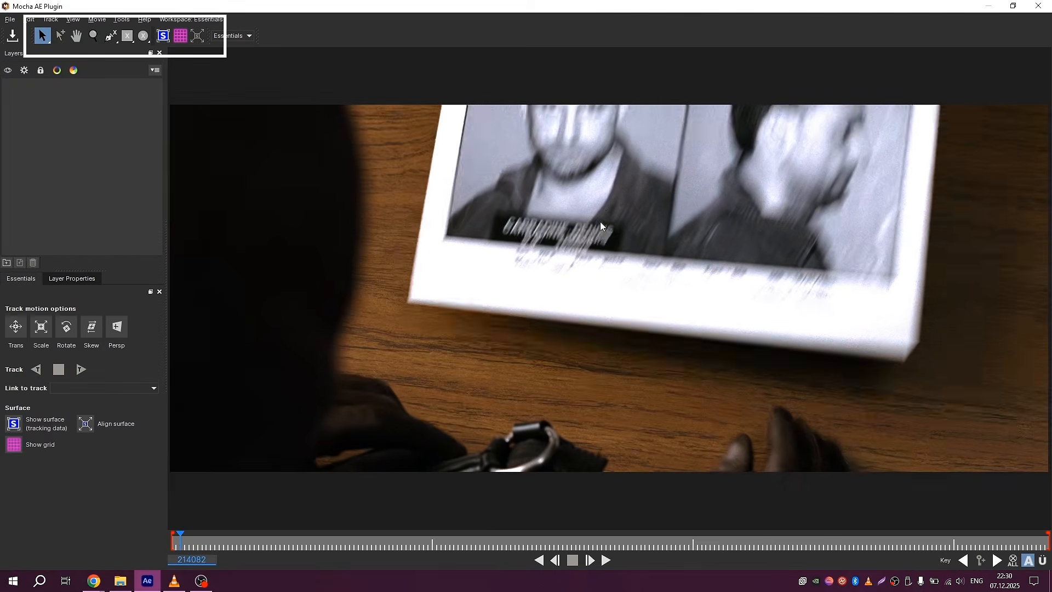
{"action": "key", "text": "Right"}
{"action": "key", "text": "Right"}
{"action": "key", "text": "Right"}
{"action": "key", "text": "Right"}
{"action": "key", "text": "Right"}
{"action": "key", "text": "Right"}
{"action": "key", "text": "Right"}
{"action": "key", "text": "Right"}
{"action": "key", "text": "Left"}
{"action": "key", "text": "Left"}
{"action": "key", "text": "Left"}
{"action": "key", "text": "Left"}
{"action": "key", "text": "Left"}
{"action": "key", "text": "Left"}
{"action": "key", "text": "Left"}
{"action": "key", "text": "Left"}
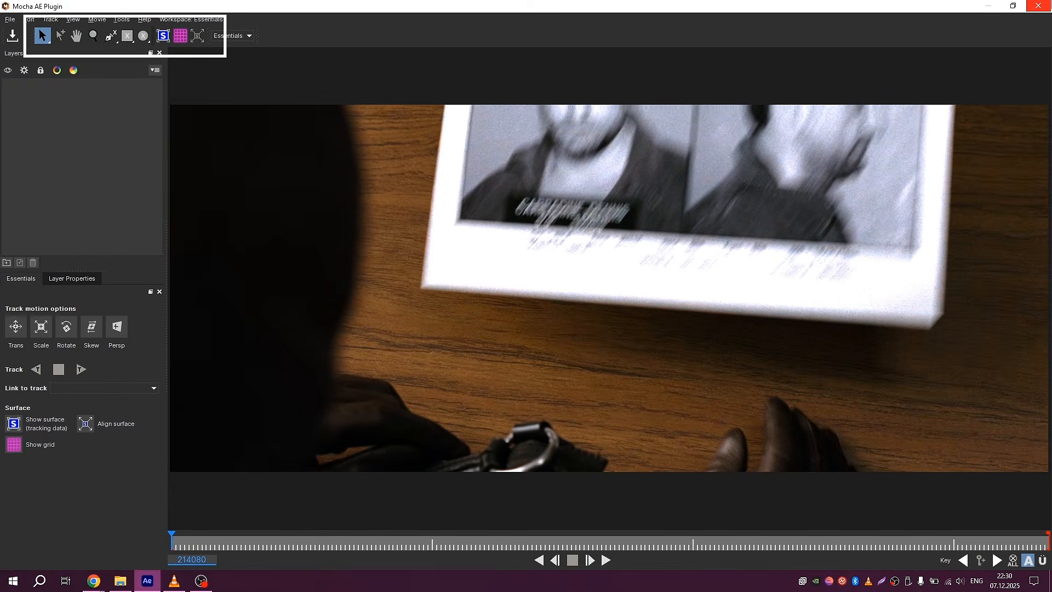
{"action": "key", "text": "Right"}
{"action": "key", "text": "Right"}
{"action": "key", "text": "Right"}
{"action": "key", "text": "Right"}
{"action": "key", "text": "Right"}
{"action": "key", "text": "Right"}
{"action": "key", "text": "Right"}
{"action": "key", "text": "Right"}
{"action": "key", "text": "Left"}
{"action": "key", "text": "Left"}
{"action": "key", "text": "Left"}
{"action": "key", "text": "Left"}
{"action": "key", "text": "Left"}
{"action": "key", "text": "Left"}
{"action": "key", "text": "Left"}
{"action": "key", "text": "Left"}
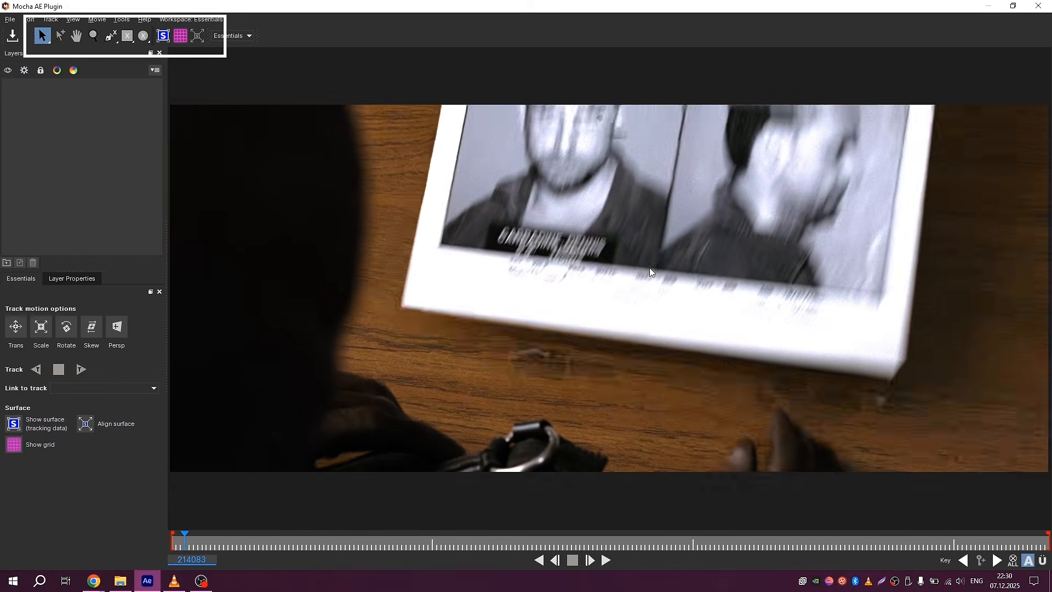
{"action": "key", "text": "Right"}
{"action": "key", "text": "Right"}
{"action": "key", "text": "Right"}
{"action": "key", "text": "Right"}
{"action": "key", "text": "Right"}
{"action": "key", "text": "Right"}
{"action": "key", "text": "Right"}
{"action": "key", "text": "Right"}
{"action": "key", "text": "Left"}
{"action": "key", "text": "Left"}
{"action": "key", "text": "Left"}
{"action": "key", "text": "Left"}
{"action": "key", "text": "Left"}
{"action": "key", "text": "Left"}
{"action": "key", "text": "Left"}
{"action": "key", "text": "Left"}
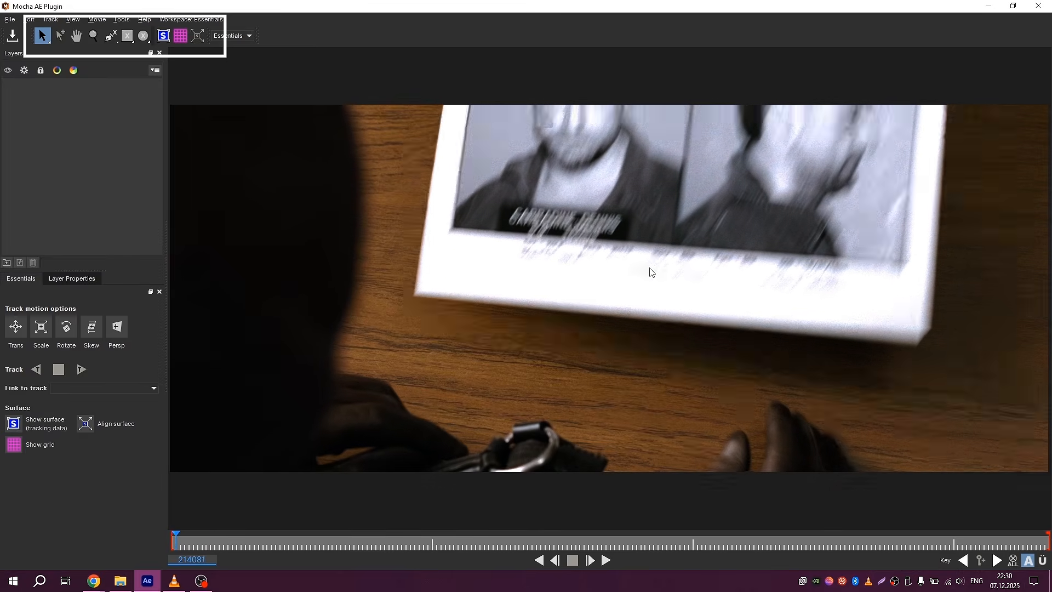
- Zoom in on frame 214080 and draw a closed four-point X-Spline around the two mugshot photos
{"action": "left_click", "coordinate": [121, 40]}
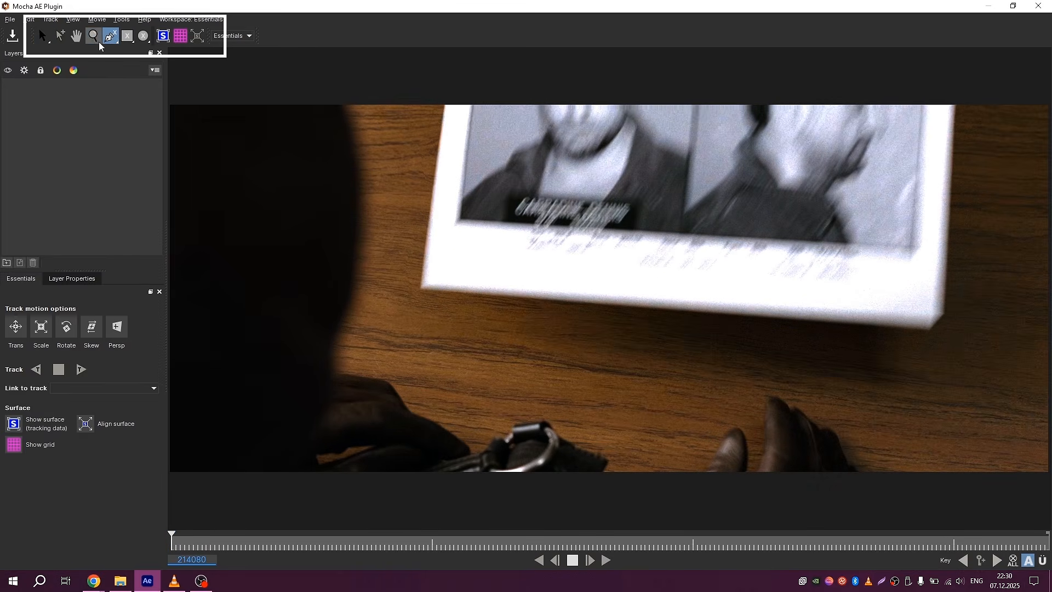
{"action": "left_click", "coordinate": [98, 43]}
{"action": "left_click_drag", "start_coordinate": [798, 176], "coordinate": [878, 93]}
{"action": "left_click_drag", "start_coordinate": [807, 156], "coordinate": [893, 110]}
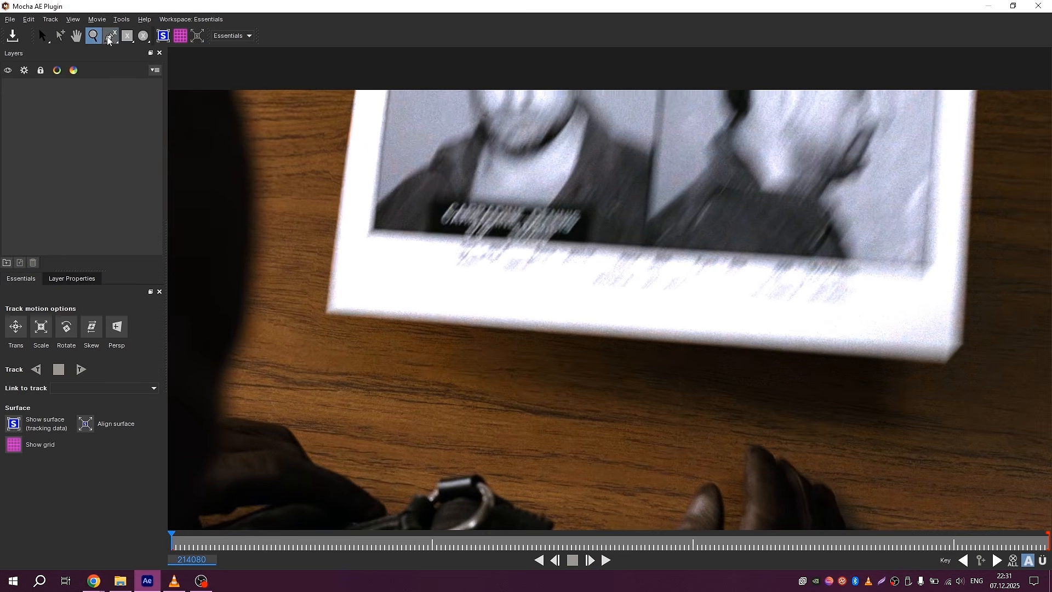
{"action": "left_click", "coordinate": [109, 38]}
{"action": "left_click", "coordinate": [374, 230]}
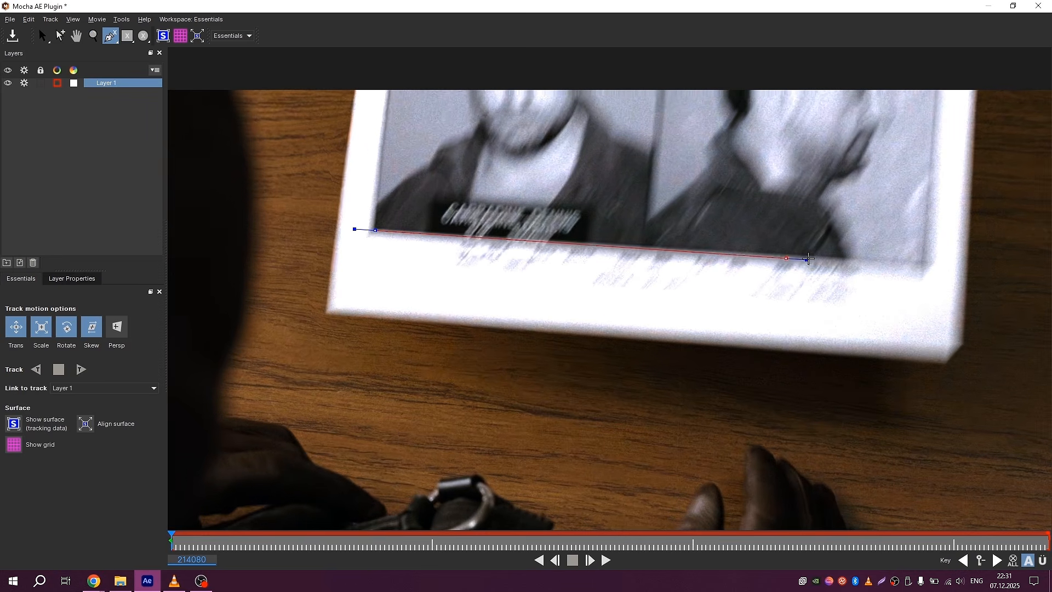
{"action": "left_click", "coordinate": [925, 263]}
{"action": "left_click", "coordinate": [940, 80]}
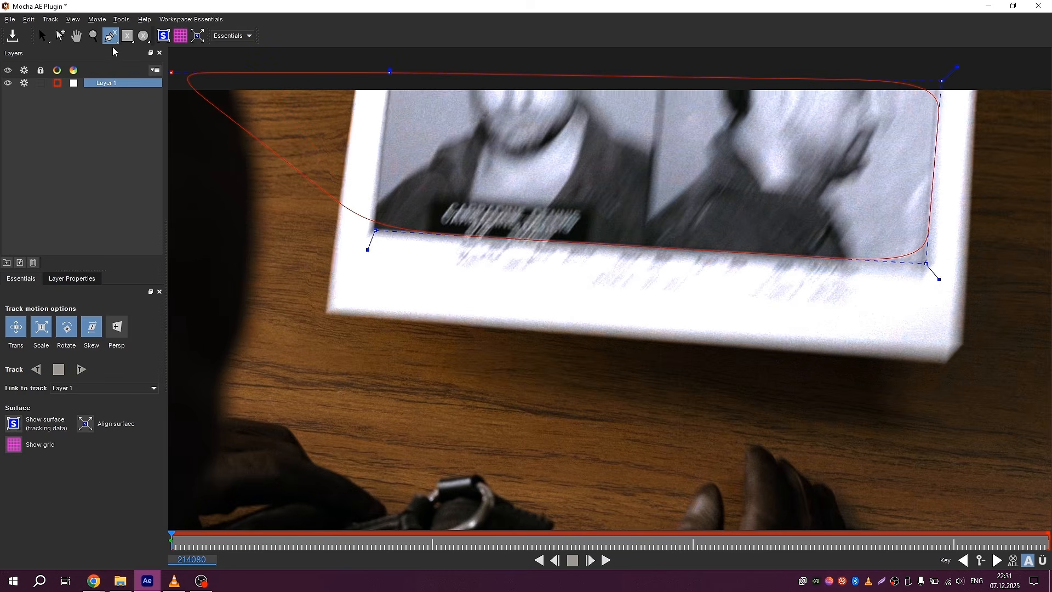
- Sharpen all four corners of the spline so its edges run straight along the mugshot photos' border
{"action": "left_click", "coordinate": [60, 38]}
{"action": "left_click_drag", "start_coordinate": [359, 242], "coordinate": [357, 246]}
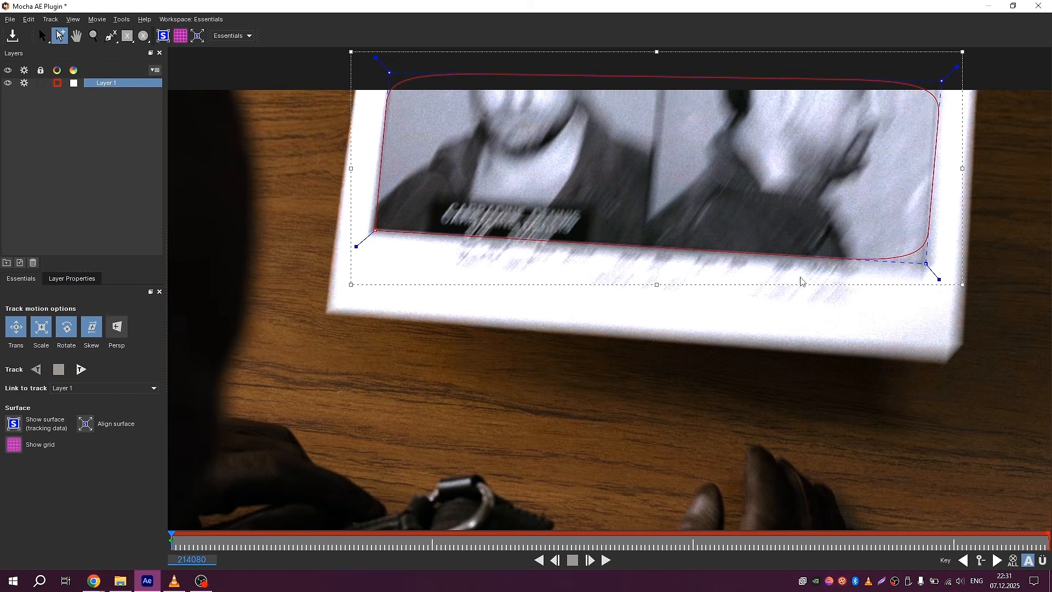
{"action": "left_click_drag", "start_coordinate": [939, 280], "coordinate": [942, 282]}
{"action": "left_click_drag", "start_coordinate": [957, 66], "coordinate": [960, 65]}
{"action": "left_click_drag", "start_coordinate": [380, 57], "coordinate": [373, 54]}
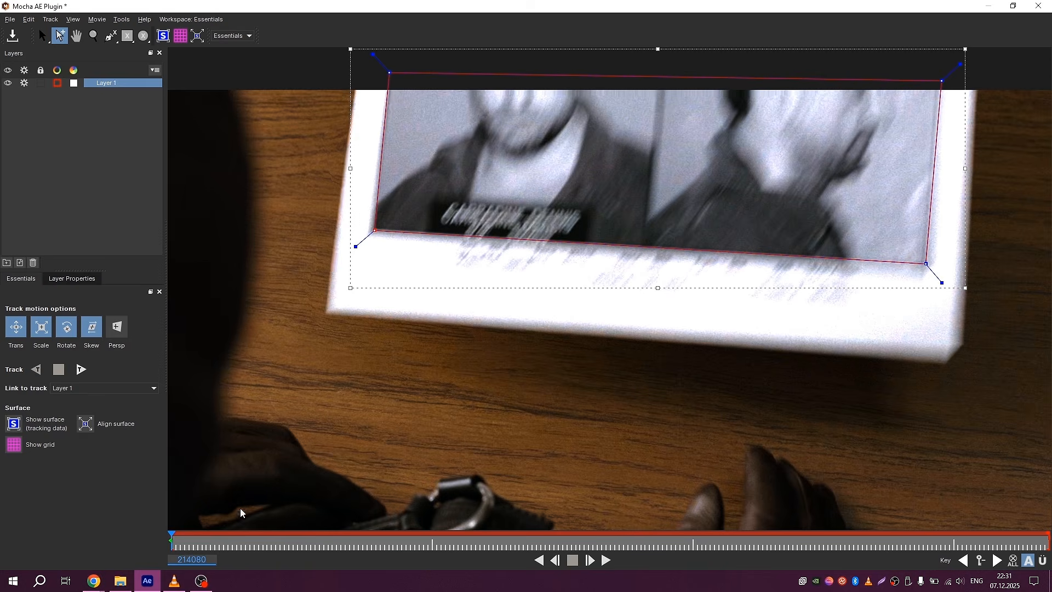
- On frame 214081, move the spline's four corner points to fit the shifted edges of the mugshot photos
{"action": "key", "text": "Right"}
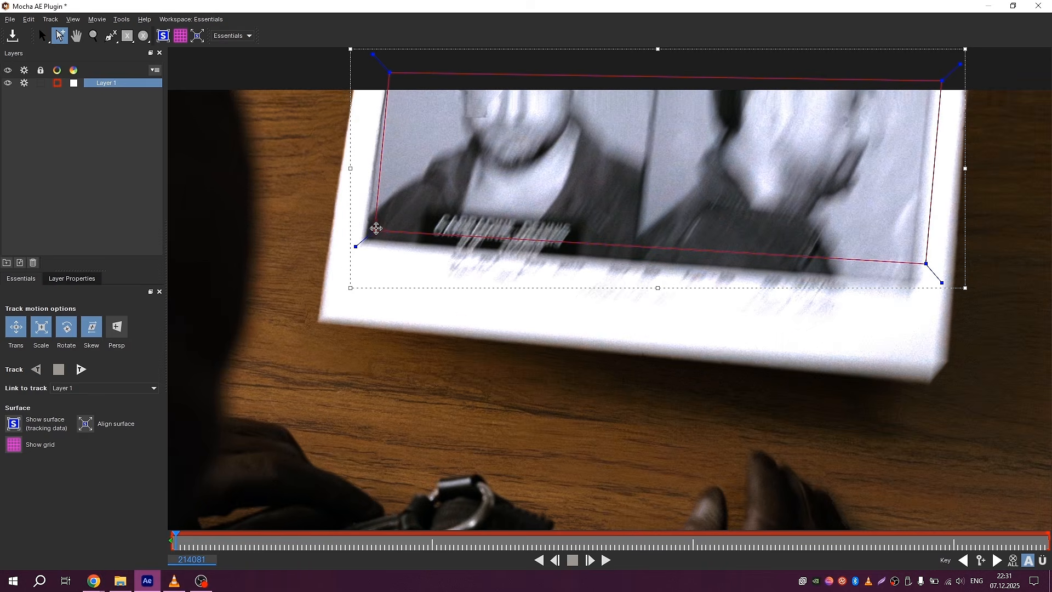
{"action": "left_click_drag", "start_coordinate": [375, 230], "coordinate": [363, 241]}
{"action": "left_click_drag", "start_coordinate": [390, 72], "coordinate": [387, 72]}
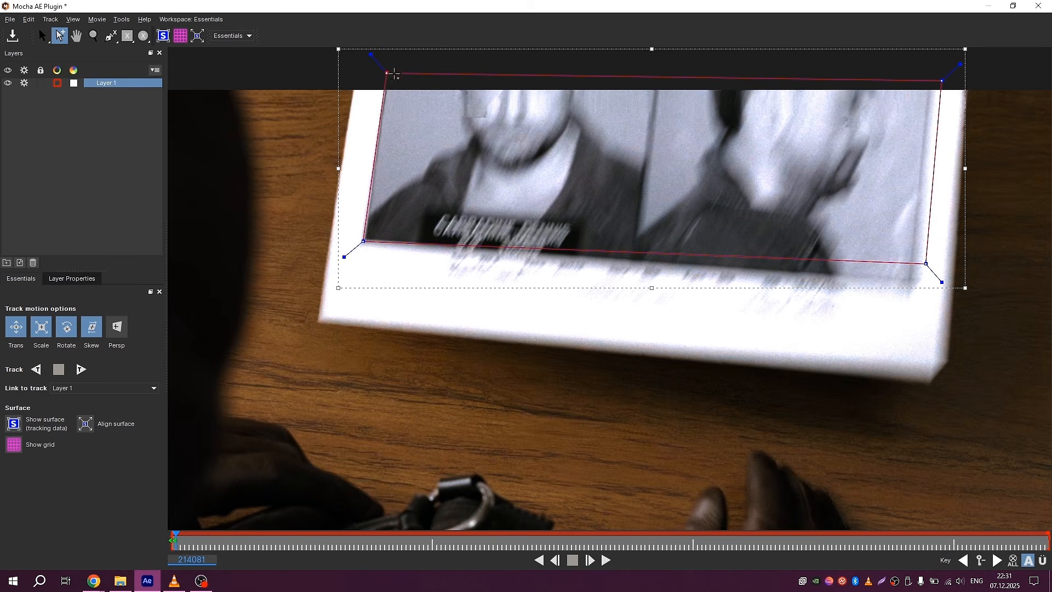
{"action": "left_click_drag", "start_coordinate": [940, 78], "coordinate": [935, 84]}
{"action": "left_click_drag", "start_coordinate": [926, 263], "coordinate": [915, 284]}
- On frame 214082, realign the spline's four corner points with the mugshot photos' edges
{"action": "key", "text": "Right"}
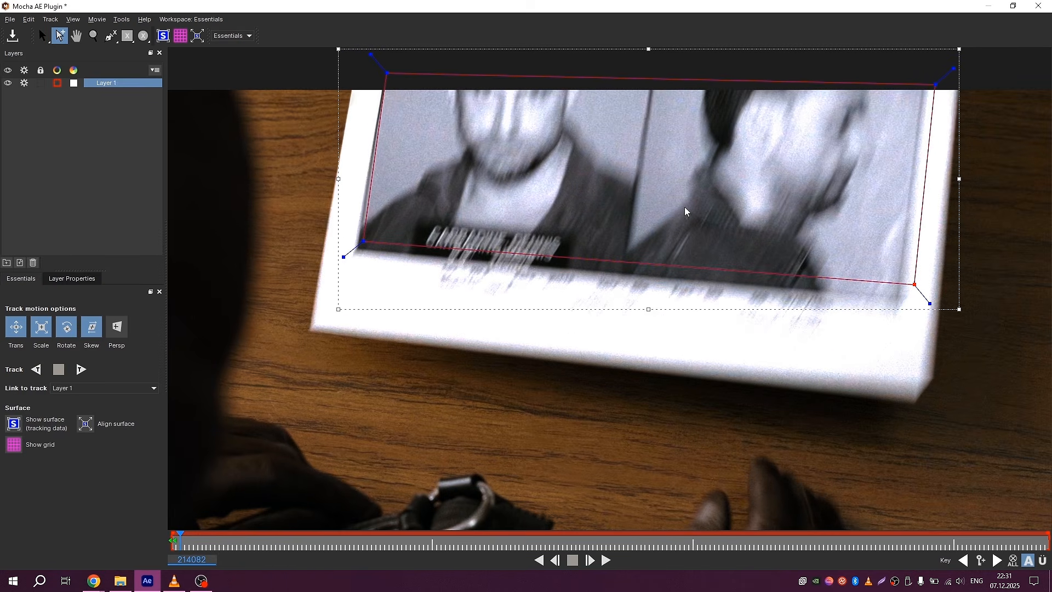
{"action": "left_click_drag", "start_coordinate": [362, 239], "coordinate": [355, 253]}
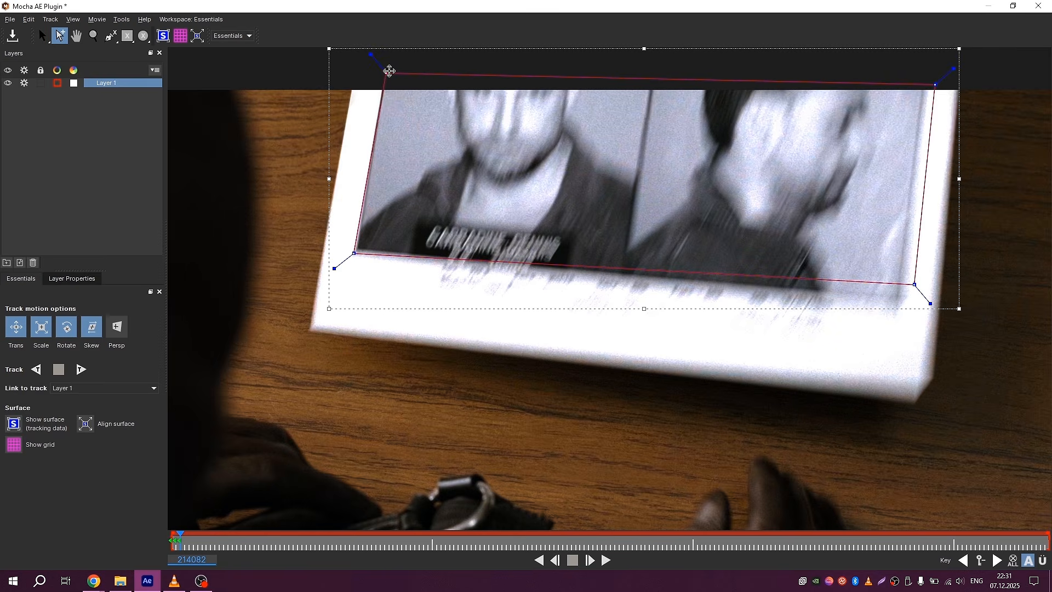
{"action": "left_click_drag", "start_coordinate": [390, 70], "coordinate": [383, 78]}
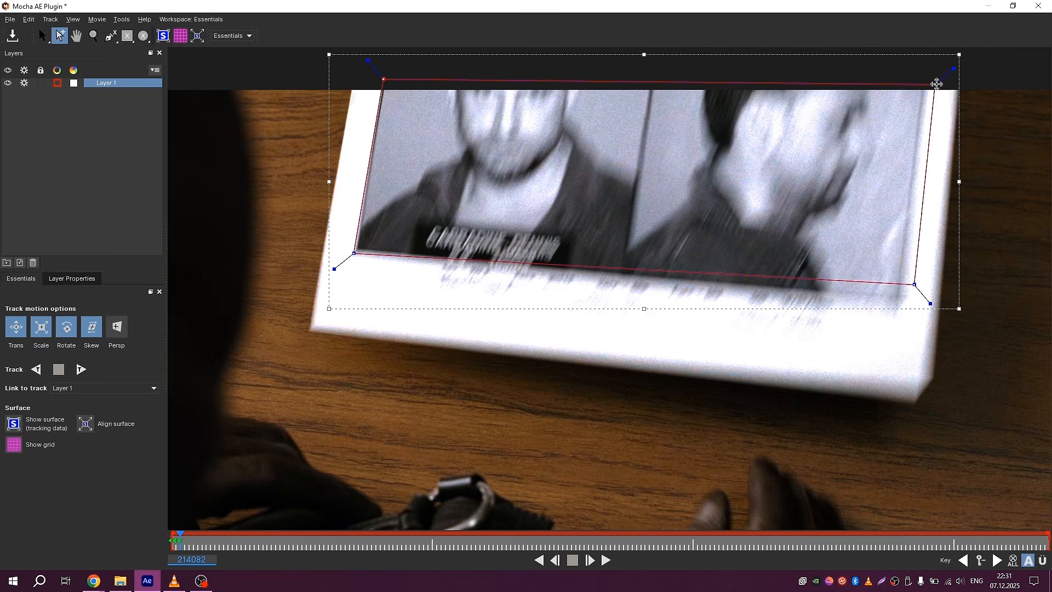
{"action": "left_click_drag", "start_coordinate": [937, 84], "coordinate": [928, 85]}
{"action": "left_click_drag", "start_coordinate": [914, 284], "coordinate": [902, 301]}
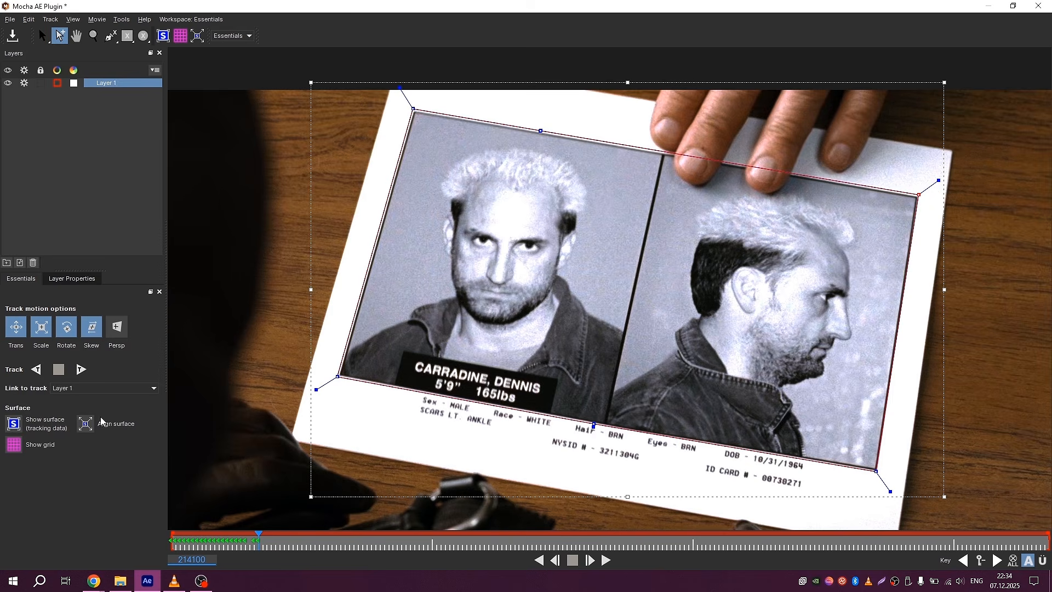
- Track Layer 1 forward from frame 214100 to the clip's end, save the Mocha project and return to After Effects
{"action": "left_click", "coordinate": [81, 369]}
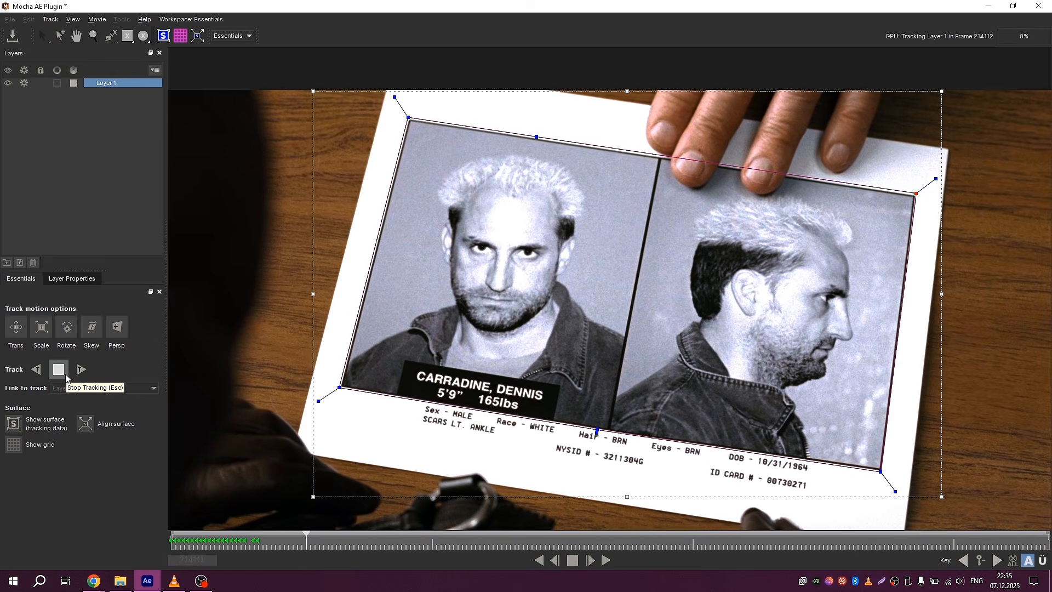
{"action": "left_click", "coordinate": [59, 370]}
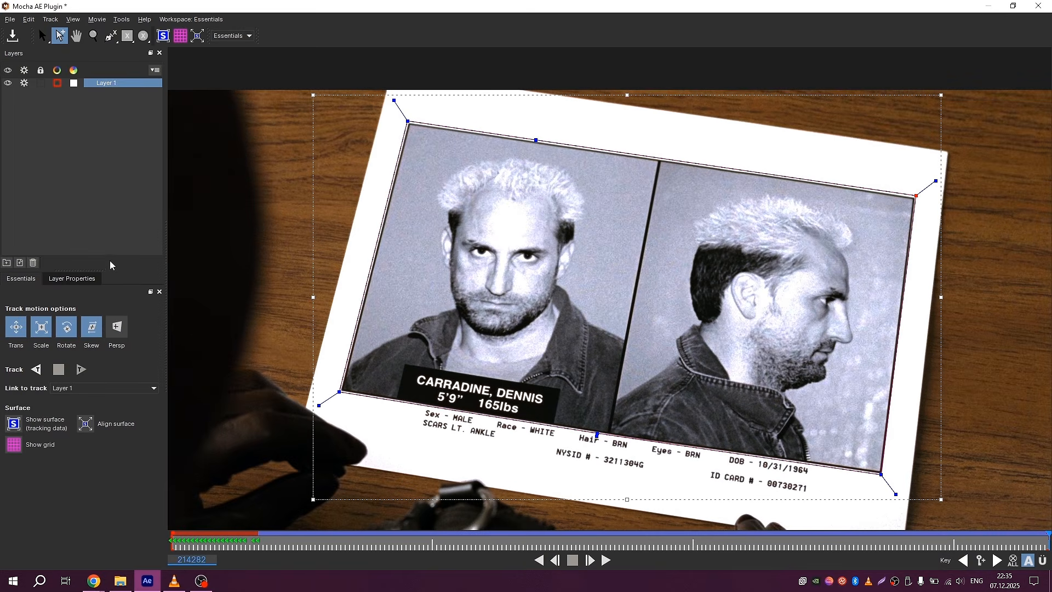
{"action": "left_click", "coordinate": [12, 35]}
{"action": "left_click", "coordinate": [1038, 6]}
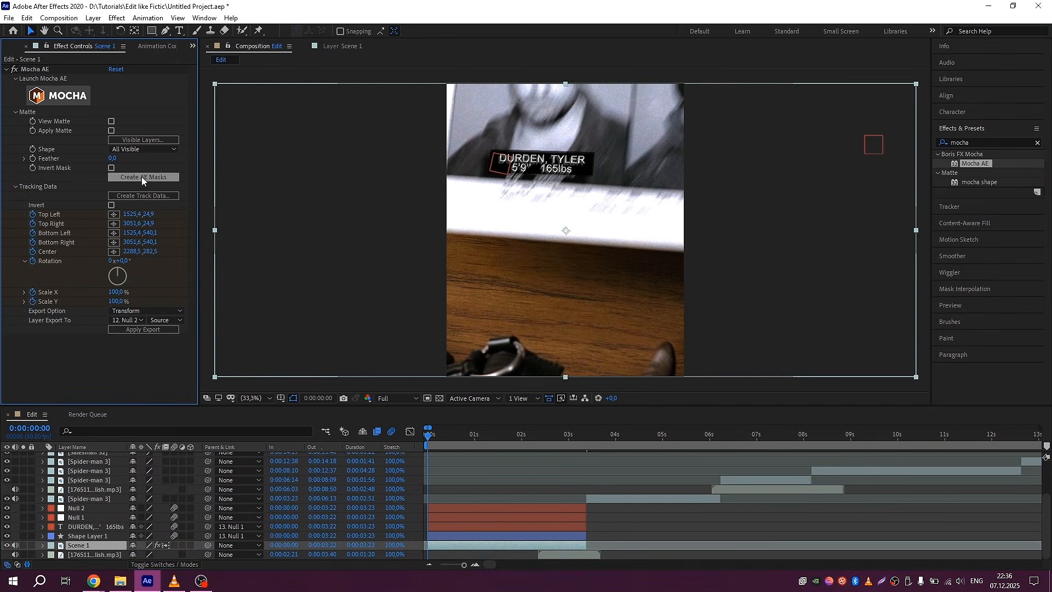
- Create After Effects masks on Scene 1 from the Mocha data and set the Layer 1 mask mode to Subtract
{"action": "left_click", "coordinate": [142, 178]}
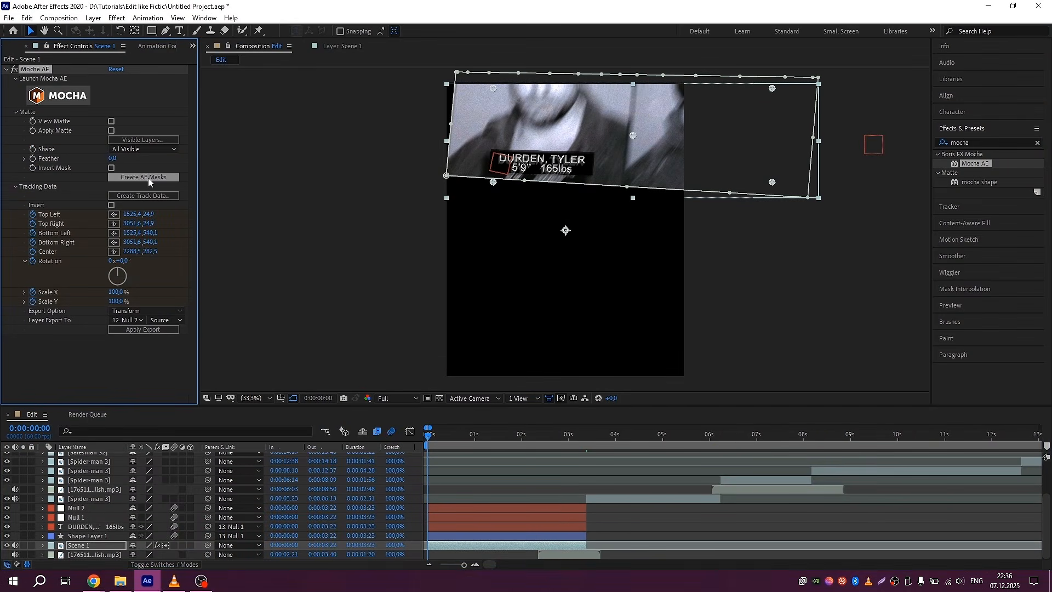
{"action": "left_click", "coordinate": [493, 435]}
{"action": "key", "text": "m"}
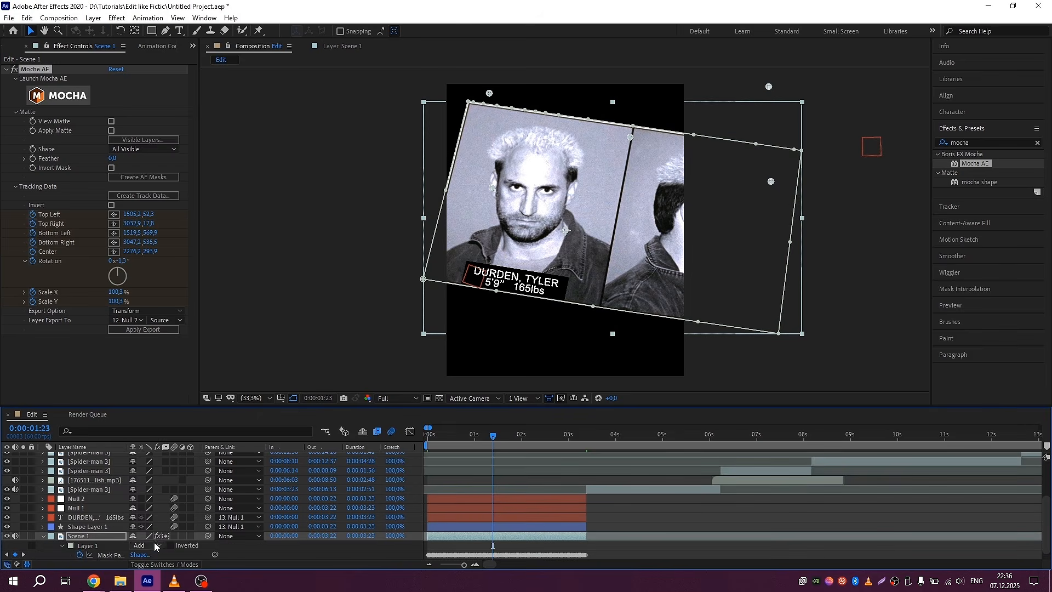
{"action": "left_click", "coordinate": [145, 545]}
{"action": "left_click", "coordinate": [164, 492]}
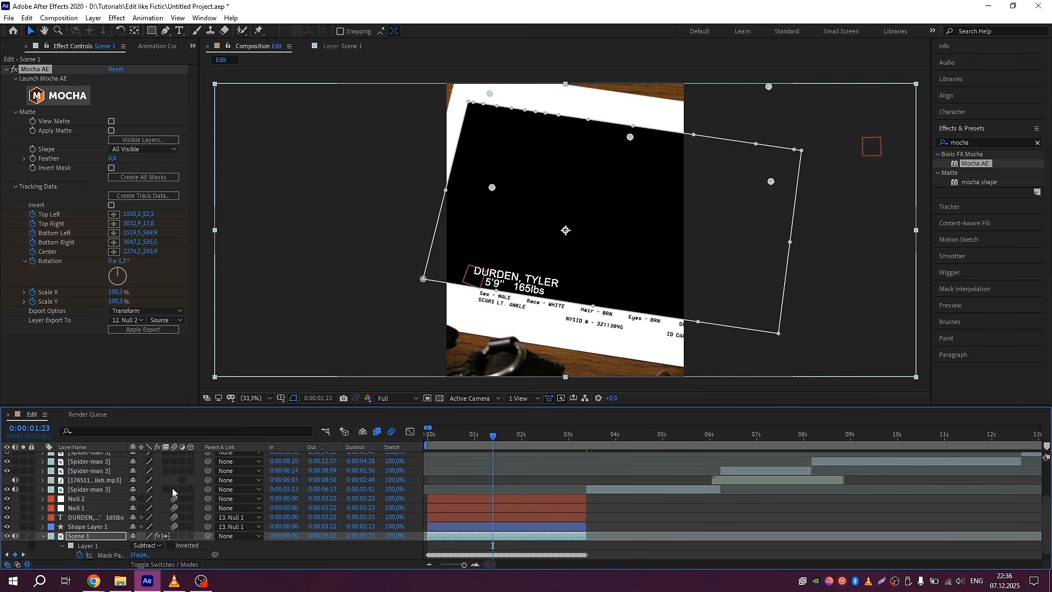
- Set the preview resolution to Quarter, play the edit from the start to check the mask, and save the project
{"action": "key", "text": "u"}
{"action": "left_click", "coordinate": [398, 398]}
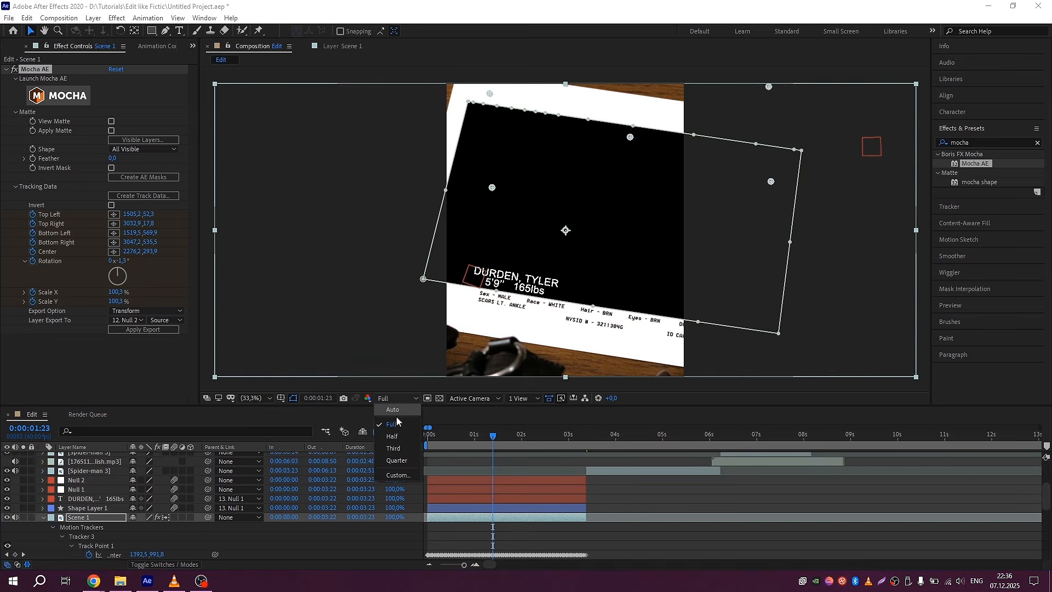
{"action": "left_click", "coordinate": [407, 461]}
{"action": "key", "text": "u"}
{"action": "left_click", "coordinate": [423, 438]}
{"action": "key", "text": "space"}
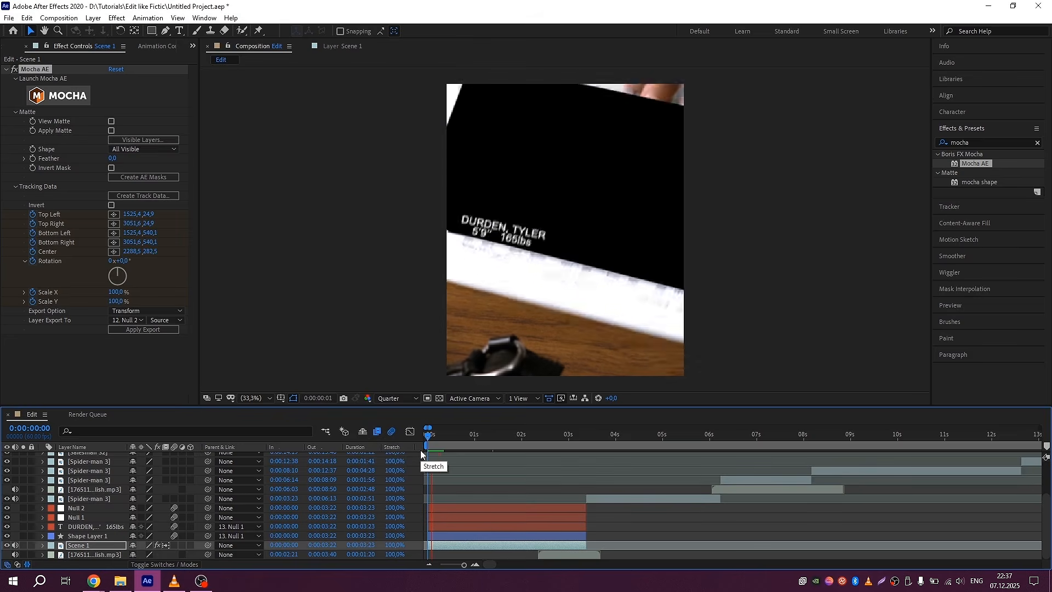
{"action": "key", "text": "space"}
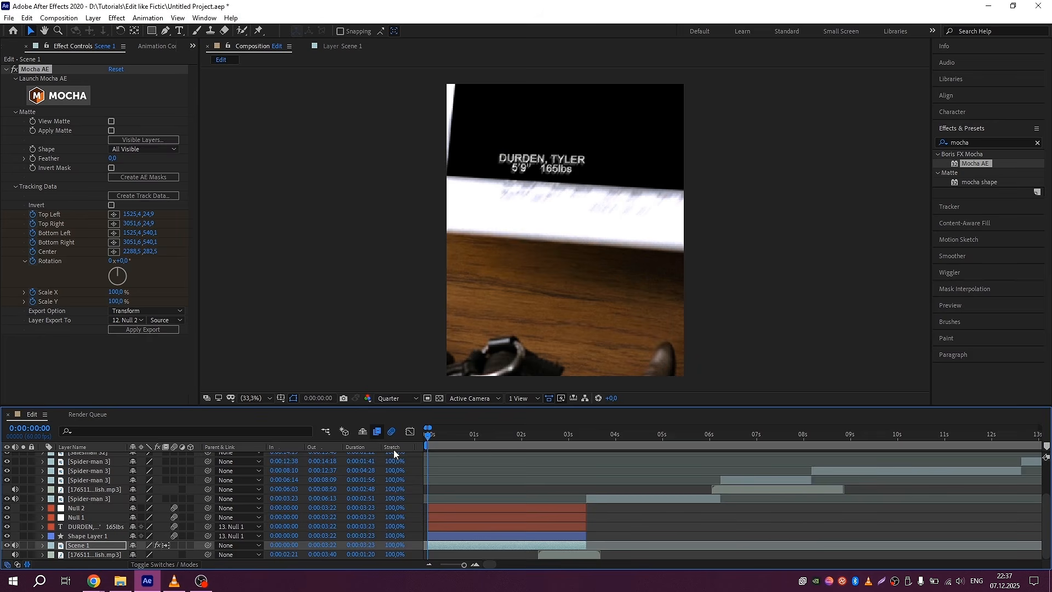
{"action": "key", "text": "ctrl+s"}
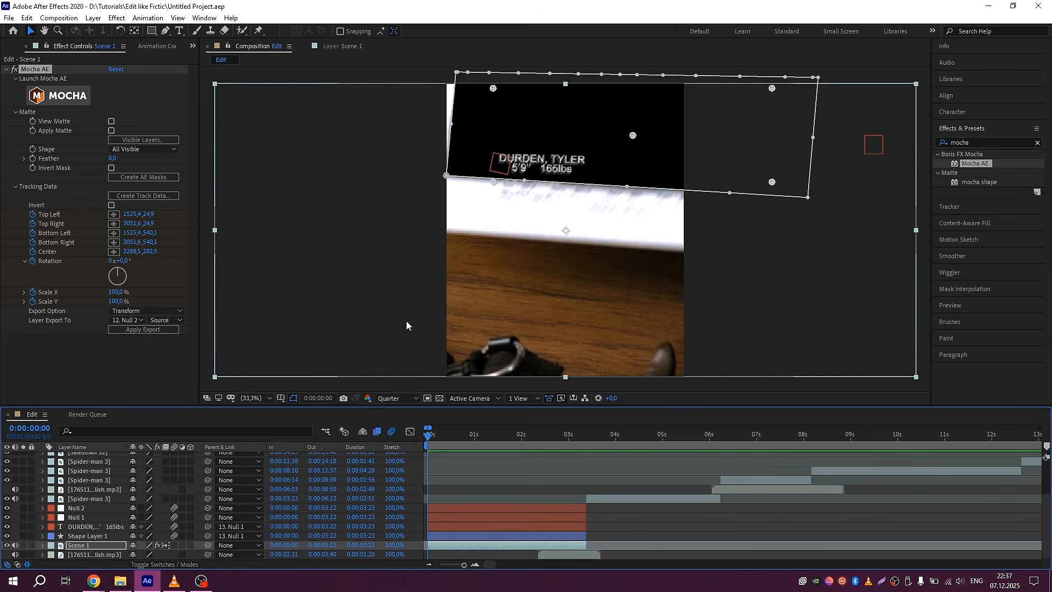
- Create a new composition named Tyler with a width of 1920 px and a height of 1080 px
{"action": "key", "text": "ctrl+n"}
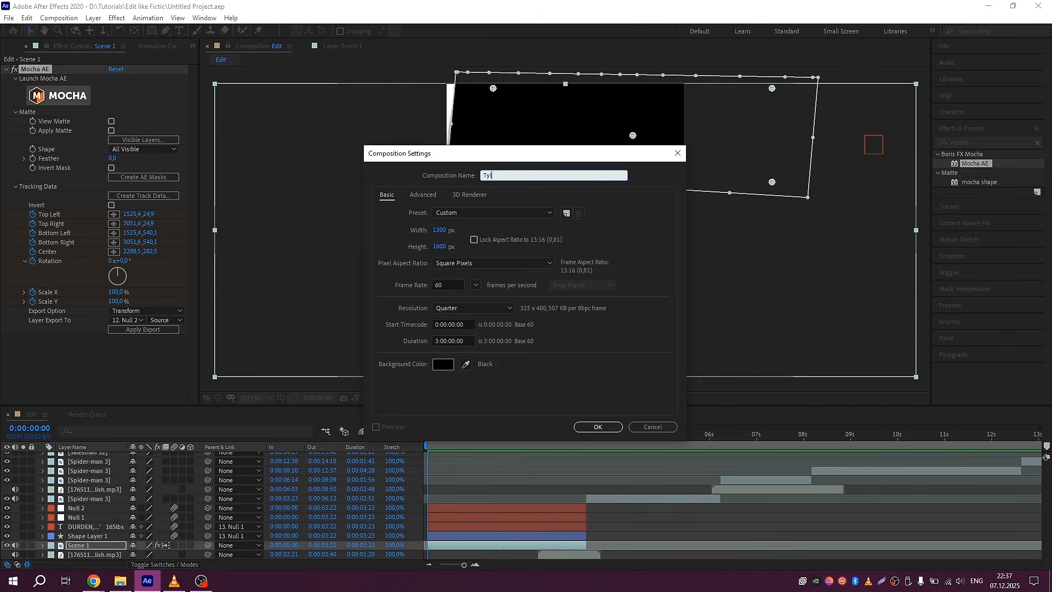
{"action": "type", "text": "Tyler"}
{"action": "left_click", "coordinate": [445, 230]}
{"action": "type", "text": "1"}
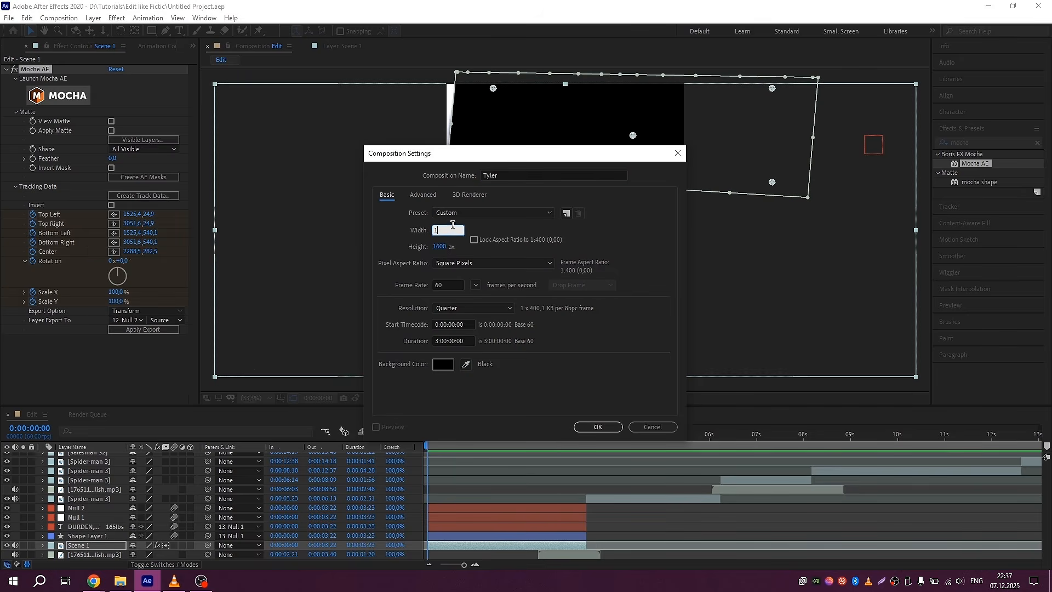
{"action": "type", "text": "920"}
{"action": "left_click", "coordinate": [444, 246]}
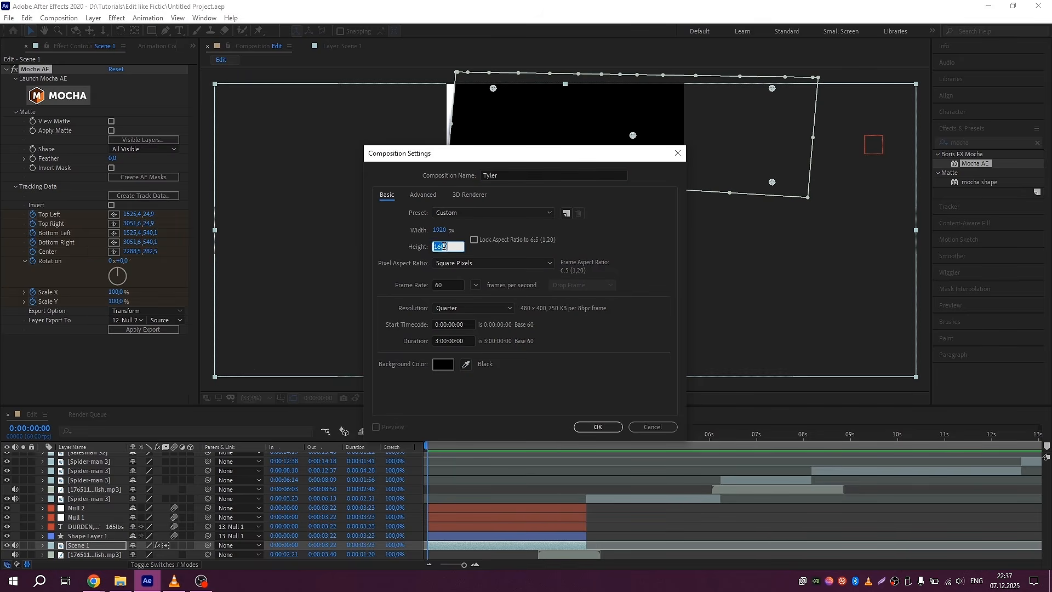
{"action": "type", "text": "1080"}
{"action": "left_click", "coordinate": [595, 427]}
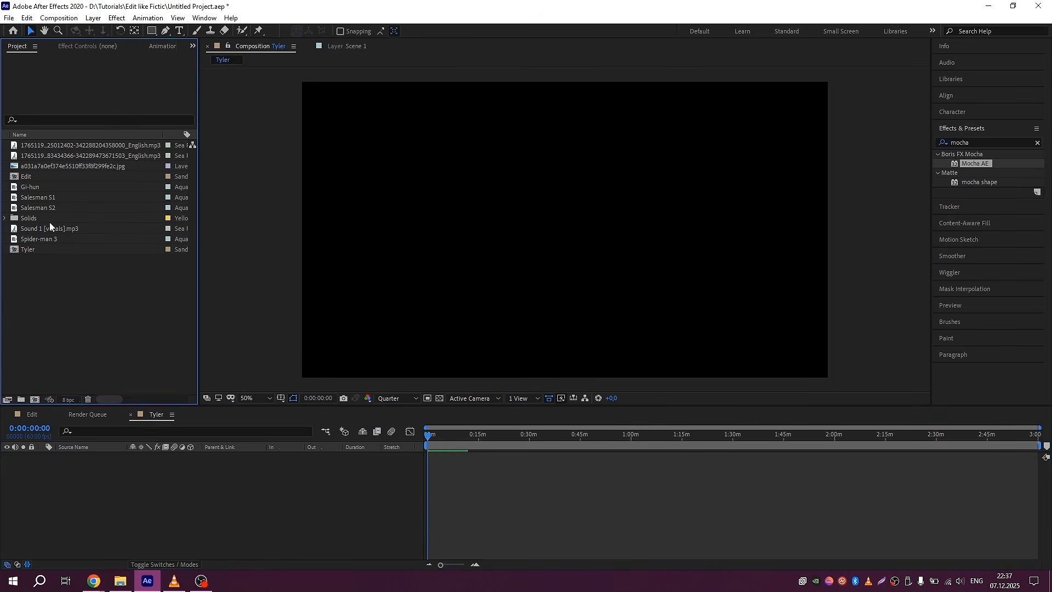
- Import Tyler 1.jpg and Tyler 2.jpg into the project and add Tyler 1.jpg to the Tyler composition
{"action": "left_click_drag", "start_coordinate": [98, 220], "coordinate": [33, 297]}
{"action": "left_click_drag", "start_coordinate": [1, 247], "coordinate": [51, 295]}
{"action": "left_click_drag", "start_coordinate": [31, 262], "coordinate": [425, 461]}
{"action": "left_click_drag", "start_coordinate": [497, 456], "coordinate": [461, 458]}
{"action": "scroll", "coordinate": [417, 458], "scroll_direction": "up", "scroll_amount": 4}
{"action": "scroll", "coordinate": [396, 461], "scroll_direction": "up", "scroll_amount": 3}
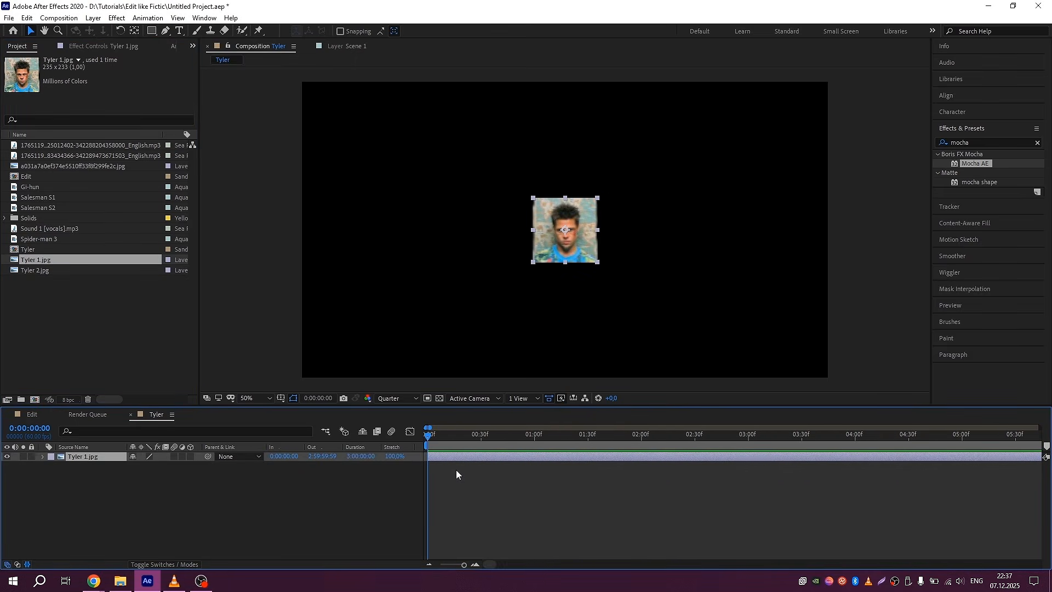
- At Full preview resolution, scale Tyler 1.jpg to 486% and move it to cover the left half of the frame
{"action": "left_click", "coordinate": [397, 398]}
{"action": "left_click", "coordinate": [391, 411]}
{"action": "scroll", "coordinate": [475, 478], "scroll_direction": "down", "scroll_amount": 4}
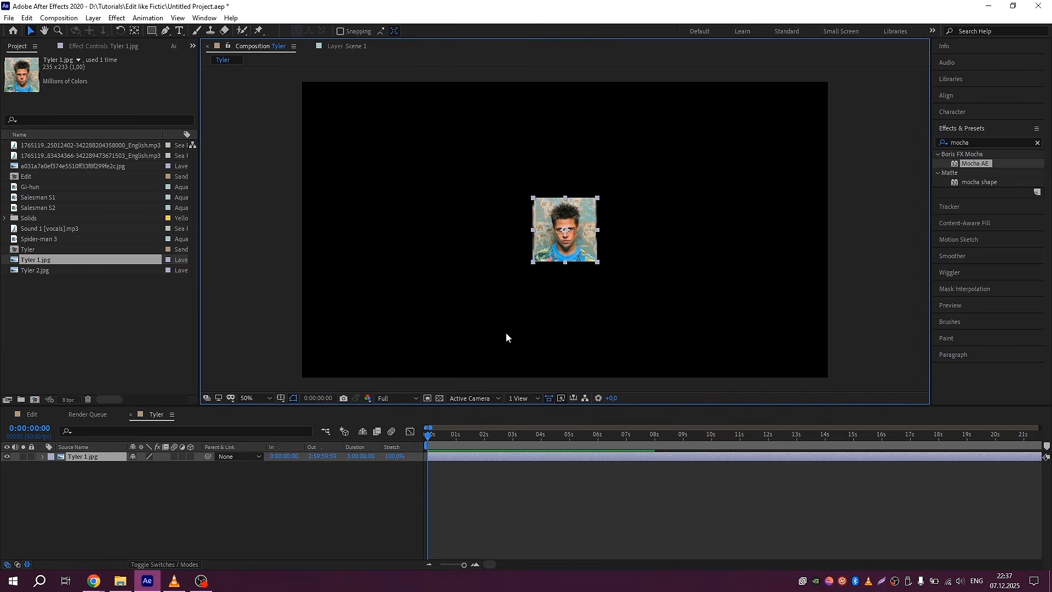
{"action": "scroll", "coordinate": [509, 298], "scroll_direction": "down", "scroll_amount": 1}
{"action": "scroll", "coordinate": [509, 298], "scroll_direction": "up", "scroll_amount": 1}
{"action": "key", "text": "s"}
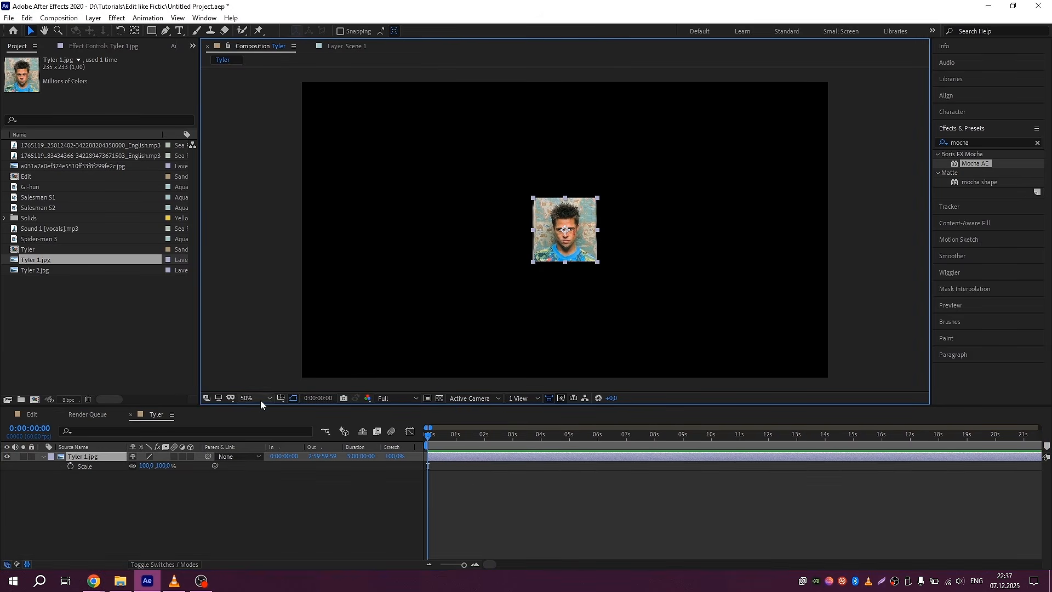
{"action": "scroll", "coordinate": [354, 318], "scroll_direction": "down", "scroll_amount": 1}
{"action": "left_click_drag", "start_coordinate": [144, 466], "coordinate": [353, 452]}
{"action": "left_click_drag", "start_coordinate": [590, 258], "coordinate": [521, 259]}
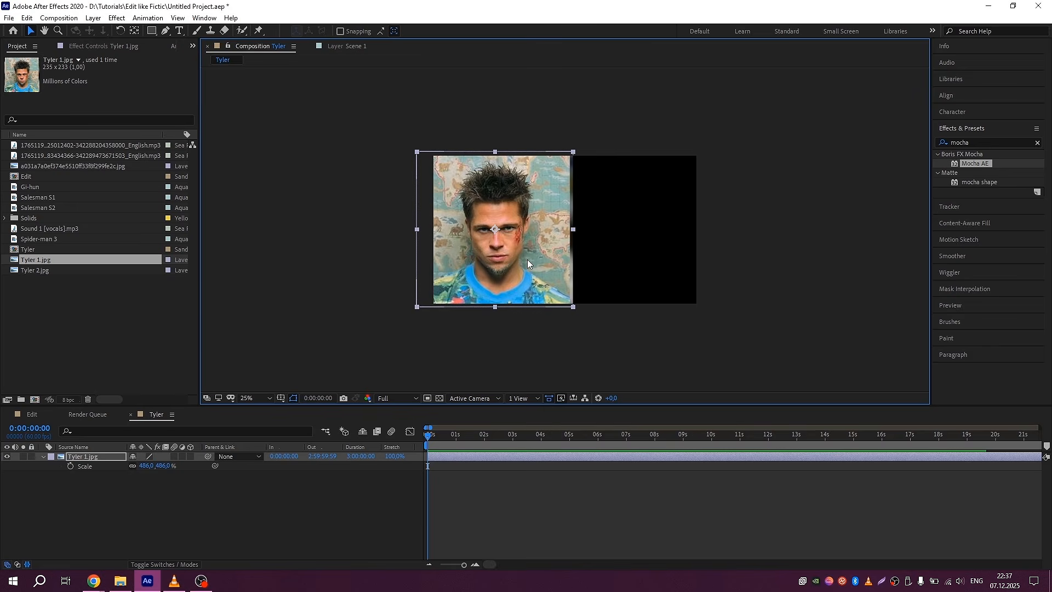
- Draw a full-height black vertical divider line with the Pen tool and centre it horizontally in the composition
{"action": "left_click", "coordinate": [482, 481]}
{"action": "left_click", "coordinate": [165, 31]}
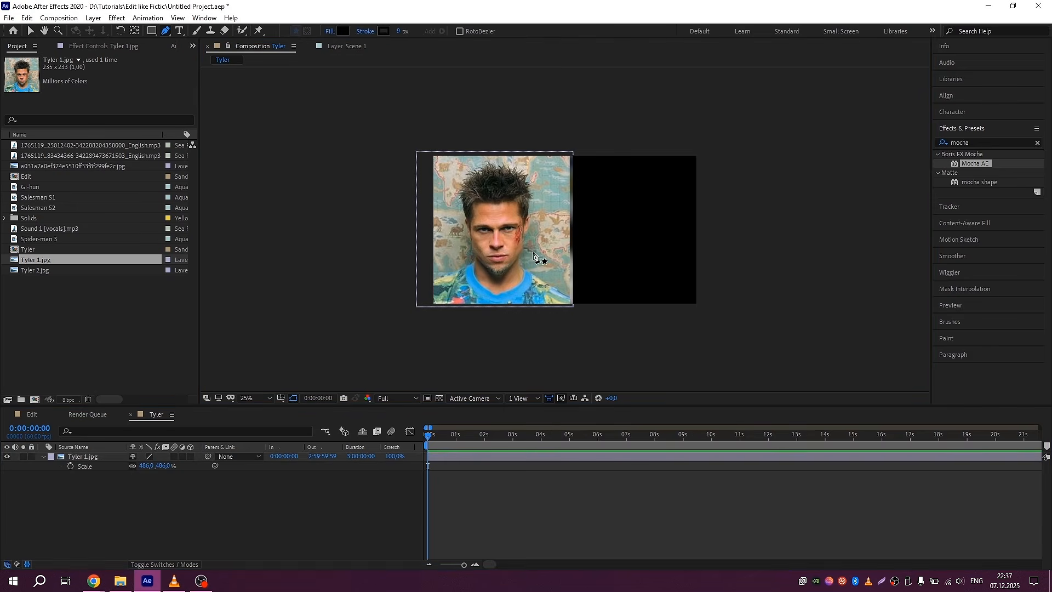
{"action": "left_click", "coordinate": [568, 230]}
{"action": "left_click", "coordinate": [568, 308]}
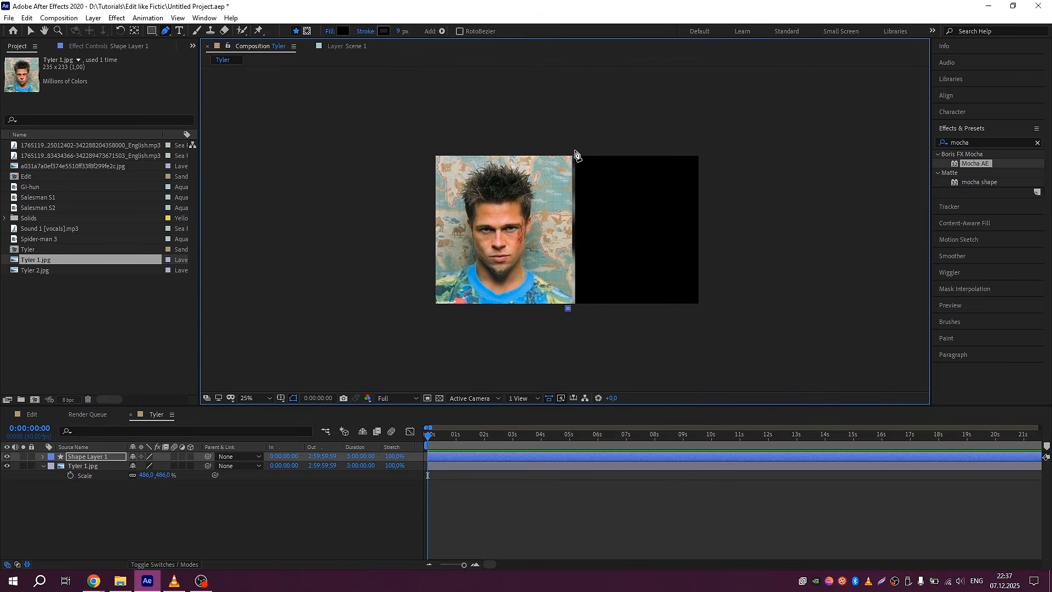
{"action": "left_click", "coordinate": [569, 150]}
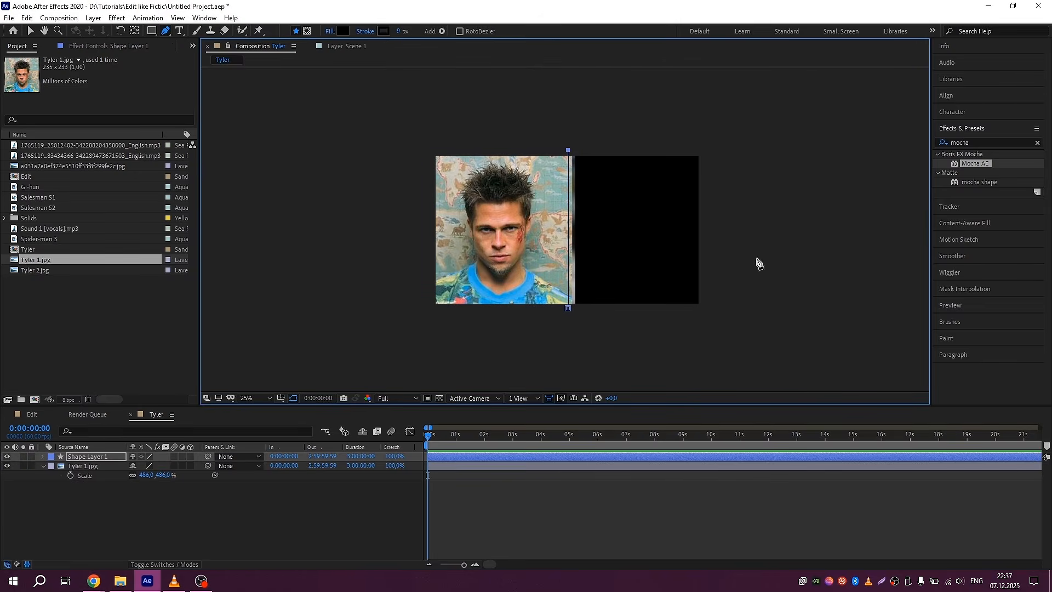
{"action": "left_click", "coordinate": [956, 96]}
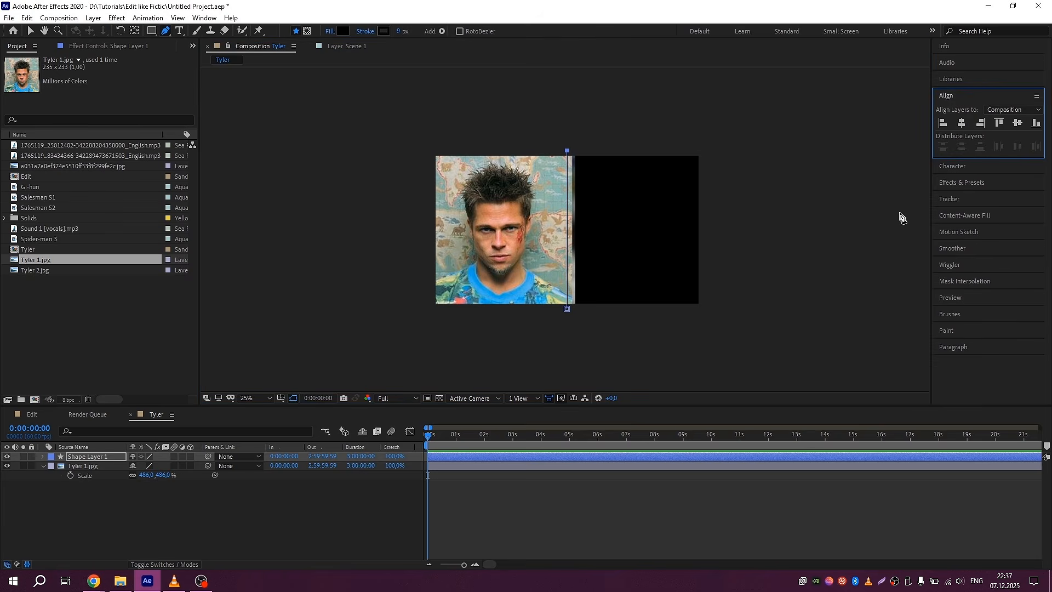
{"action": "left_click", "coordinate": [514, 533]}
- Mask Tyler 1.jpg with a rectangle that ends at the vertical divider line
{"action": "left_click", "coordinate": [468, 456]}
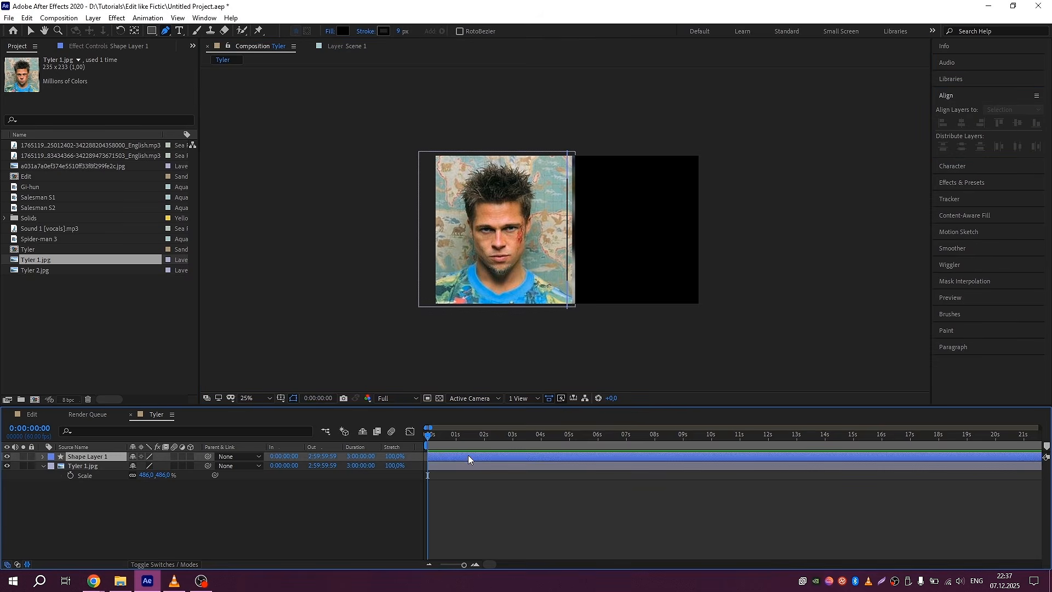
{"action": "left_click", "coordinate": [464, 465]}
{"action": "left_click", "coordinate": [152, 31]}
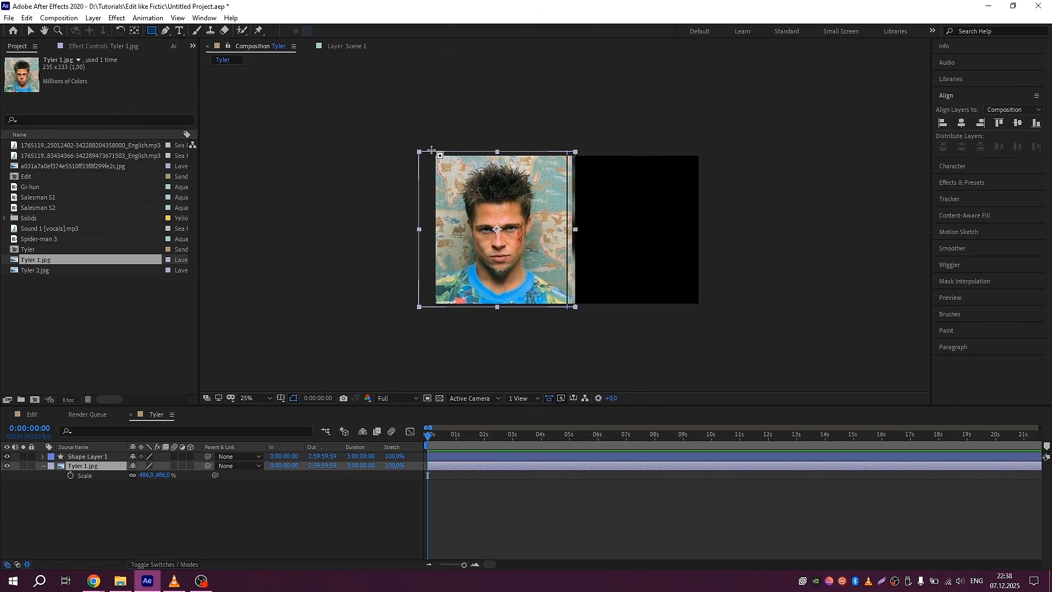
{"action": "left_click_drag", "start_coordinate": [410, 144], "coordinate": [444, 163]}
{"action": "left_click_drag", "start_coordinate": [505, 210], "coordinate": [568, 309]}
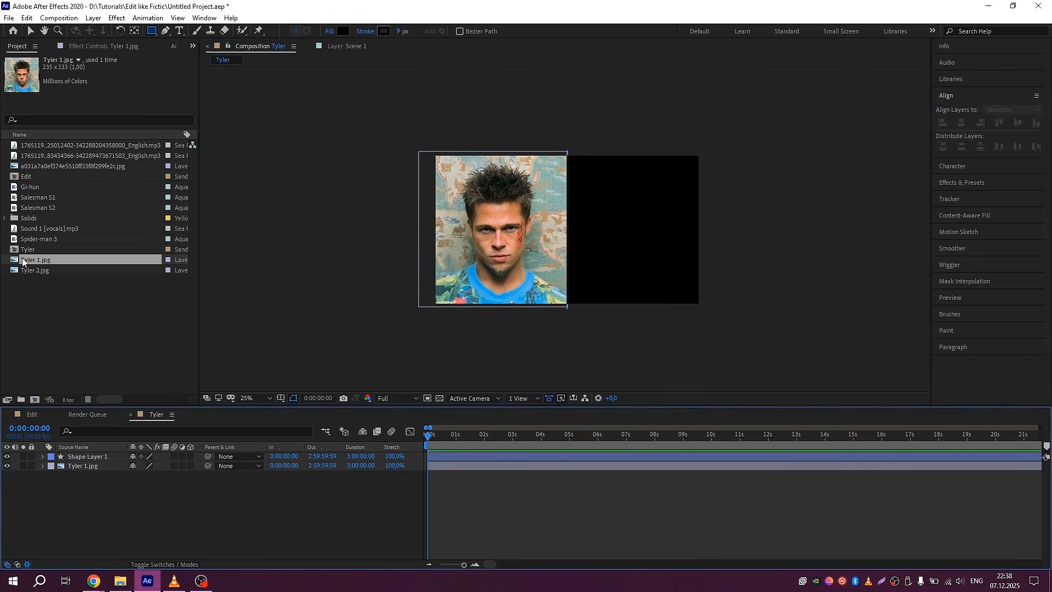
- Add Tyler 2.jpg below the divider line's layer, scale it to 518% and move it to fill the right half of the frame
{"action": "left_click_drag", "start_coordinate": [36, 270], "coordinate": [472, 467]}
{"action": "key", "text": "s"}
{"action": "left_click_drag", "start_coordinate": [166, 477], "coordinate": [364, 459]}
{"action": "key", "text": "v"}
{"action": "left_click_drag", "start_coordinate": [586, 259], "coordinate": [658, 258]}
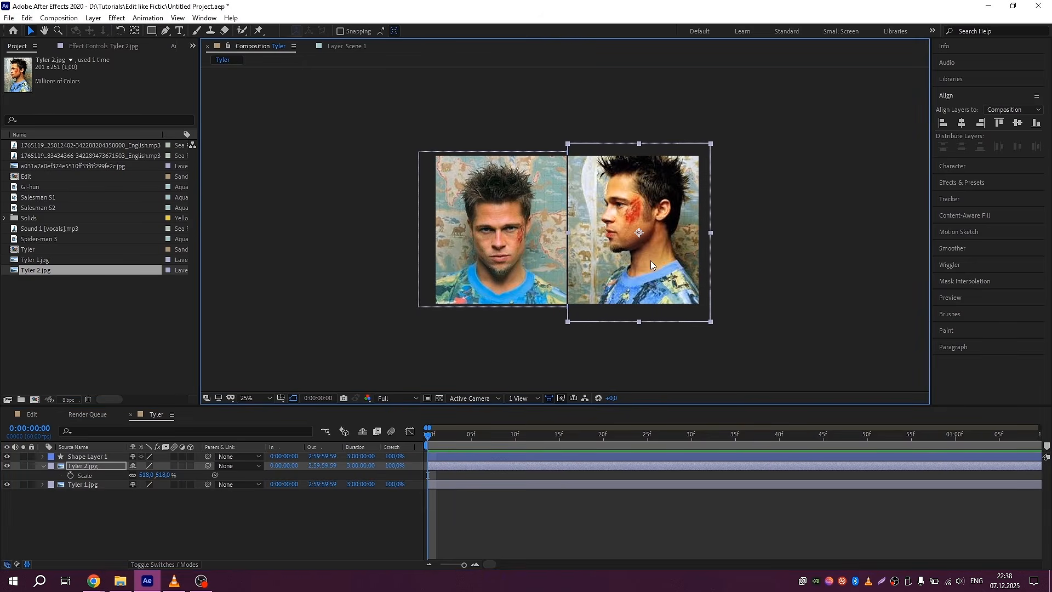
{"action": "scroll", "coordinate": [574, 281], "scroll_direction": "up", "scroll_amount": 4}
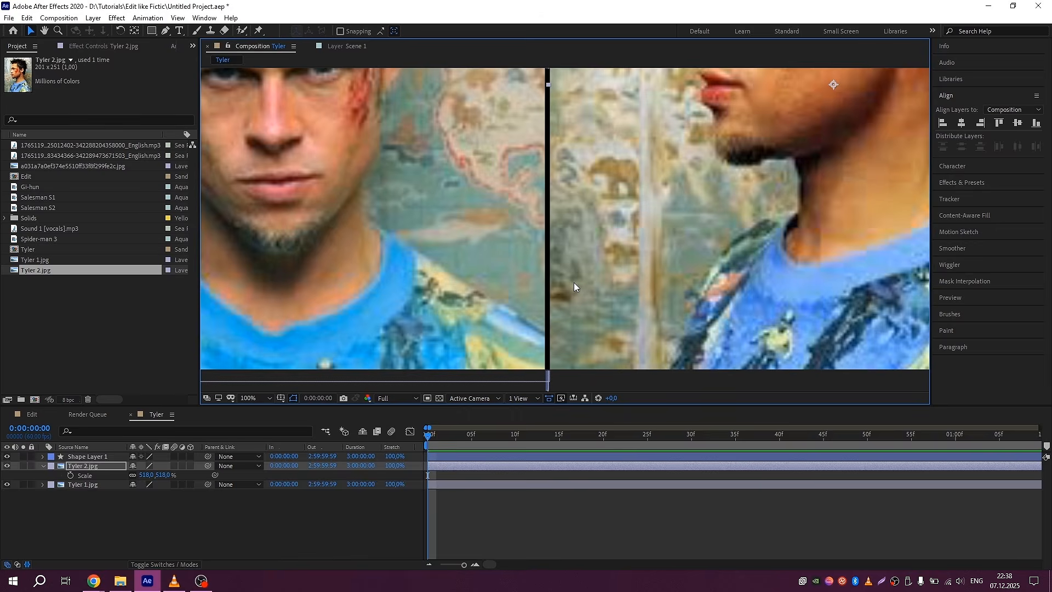
{"action": "scroll", "coordinate": [570, 284], "scroll_direction": "down", "scroll_amount": 4}
- Return to the Edit composition and add the Tyler composition directly above Scene 1
{"action": "left_click", "coordinate": [38, 418]}
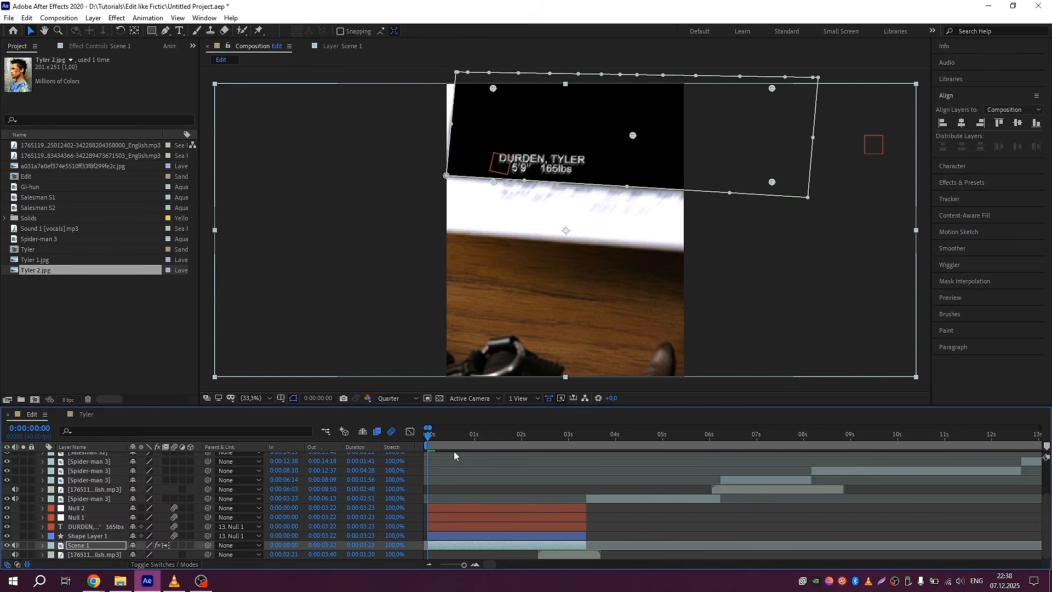
{"action": "left_click", "coordinate": [192, 46]}
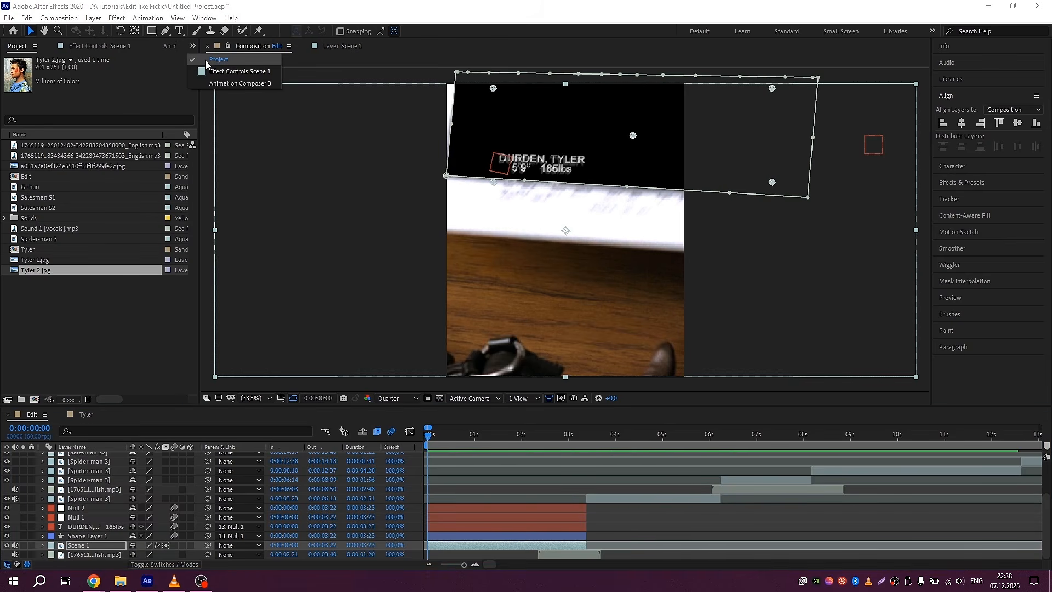
{"action": "left_click", "coordinate": [215, 59]}
{"action": "left_click_drag", "start_coordinate": [30, 250], "coordinate": [459, 550]}
- Split the Tyler layer at 0:00:03:23, where Scene 1 ends, and delete the part after the split
{"action": "scroll", "coordinate": [525, 529], "scroll_direction": "down", "scroll_amount": 2}
{"action": "scroll", "coordinate": [790, 446], "scroll_direction": "up", "scroll_amount": 1}
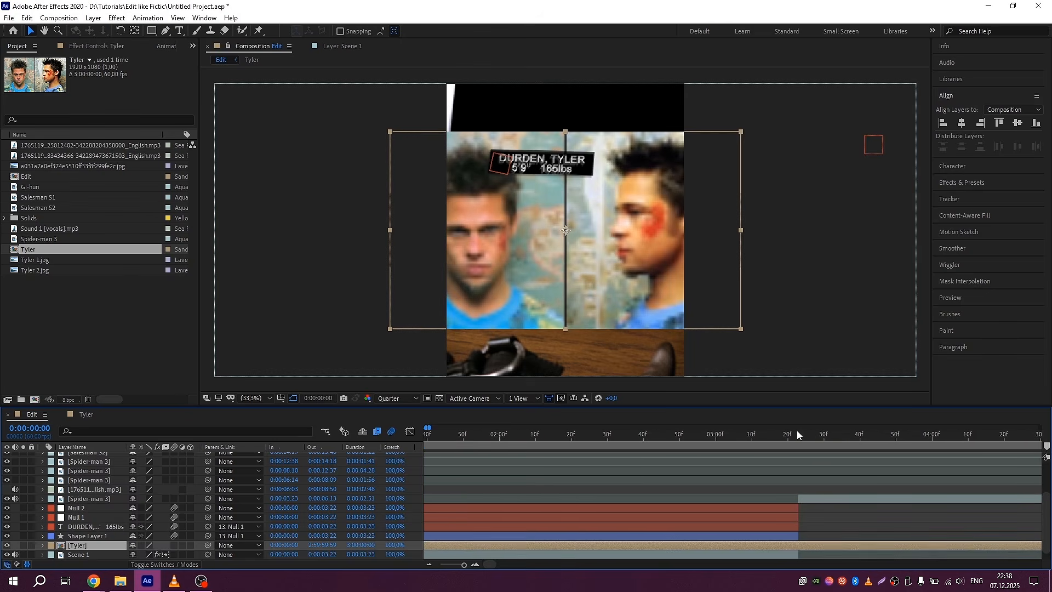
{"action": "left_click", "coordinate": [801, 435]}
{"action": "left_click_drag", "start_coordinate": [801, 437], "coordinate": [799, 437]}
{"action": "key", "text": "ctrl+shift+d"}
{"action": "key", "text": "Delete"}
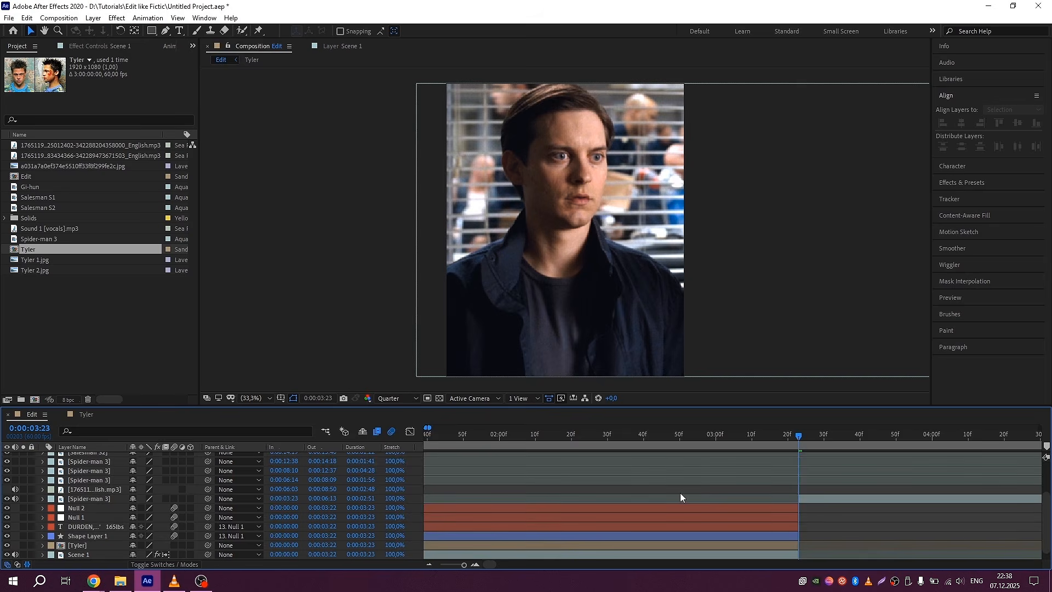
{"action": "scroll", "coordinate": [679, 491], "scroll_direction": "down", "scroll_amount": 3}
{"action": "key", "text": "Home"}
- Open the Tyler composition and pre-compose Tyler 1.jpg and Tyler 2.jpg together
{"action": "left_click", "coordinate": [436, 467]}
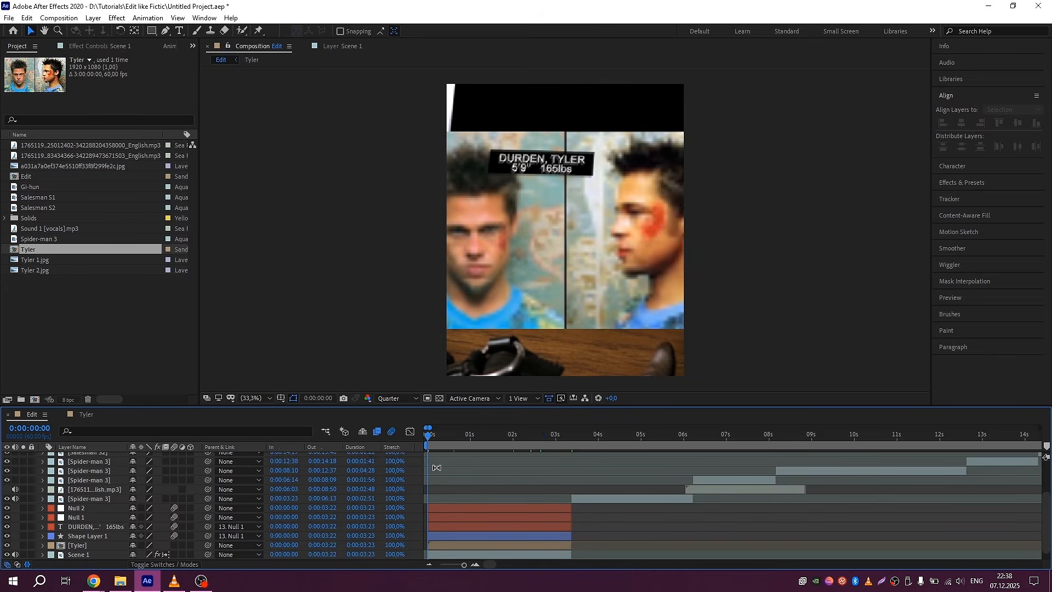
{"action": "double_click", "coordinate": [471, 542]}
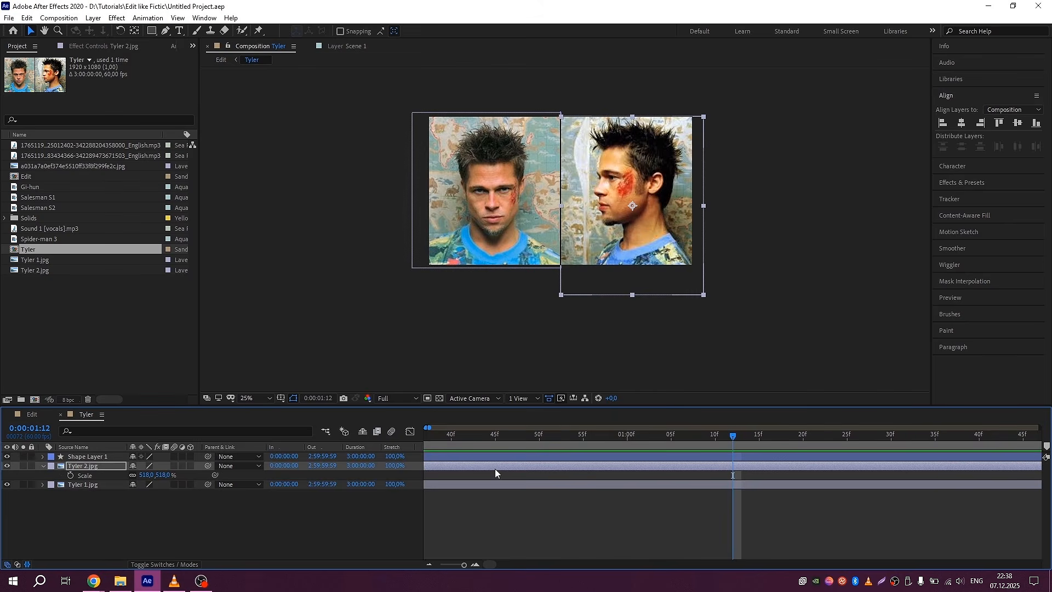
{"action": "left_click", "coordinate": [503, 475], "text": "shift"}
{"action": "right_click", "coordinate": [502, 473]}
{"action": "left_click", "coordinate": [534, 425]}
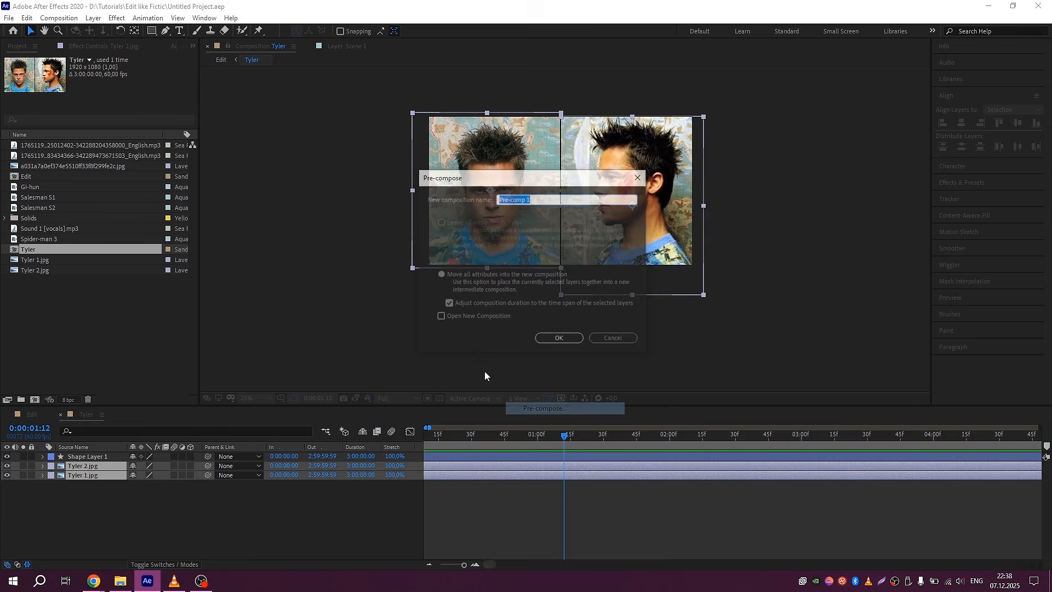
{"action": "left_click", "coordinate": [557, 341]}
- Apply the Black & White effect to the pre-composed photos and return to the Edit composition
{"action": "left_click", "coordinate": [980, 97]}
{"action": "left_click", "coordinate": [968, 127]}
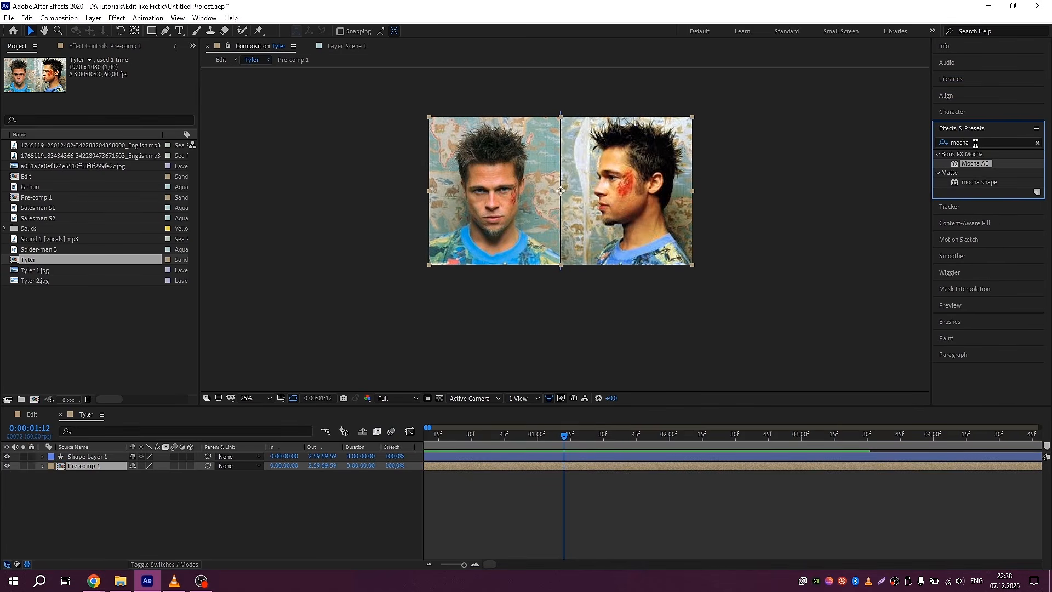
{"action": "left_click", "coordinate": [975, 142]}
{"action": "type", "text": "blac"}
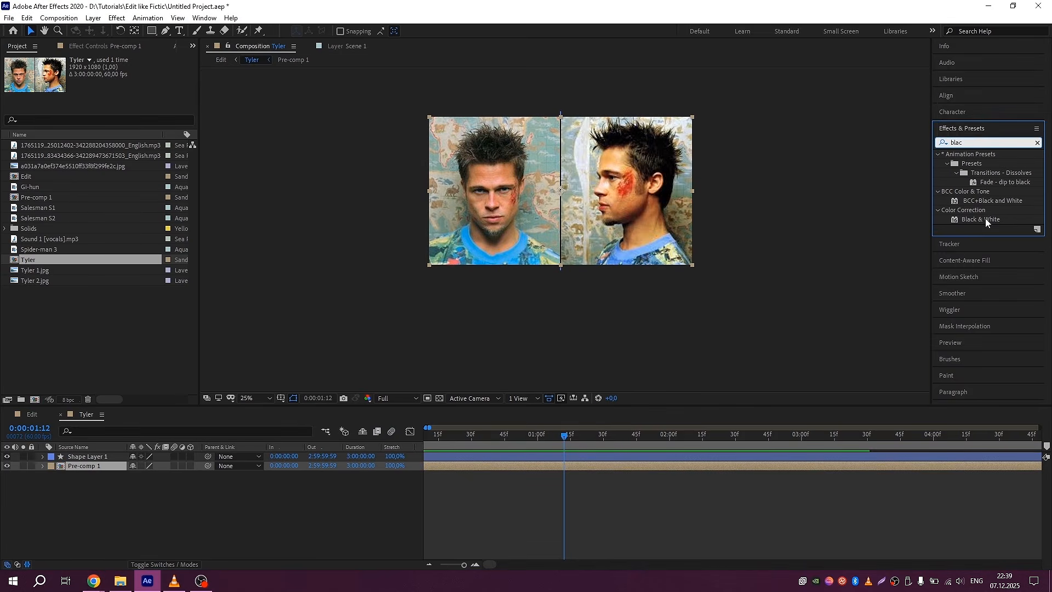
{"action": "left_click_drag", "start_coordinate": [985, 218], "coordinate": [606, 465]}
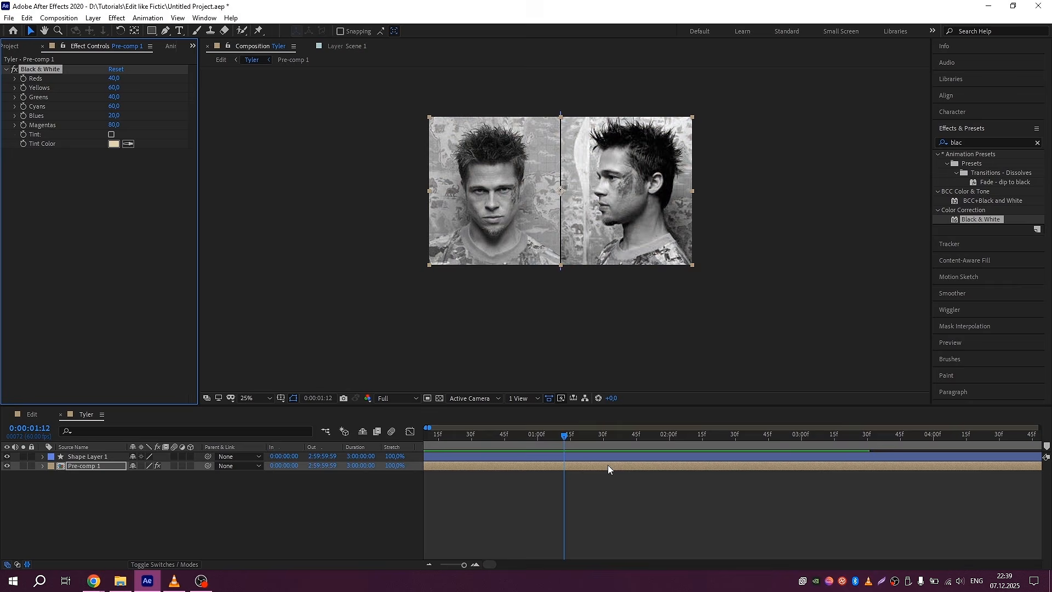
{"action": "left_click", "coordinate": [220, 60]}
- Reveal the mask properties of Scene 1's Layer 1 mask in the Edit composition
{"action": "scroll", "coordinate": [454, 507], "scroll_direction": "down", "scroll_amount": 3}
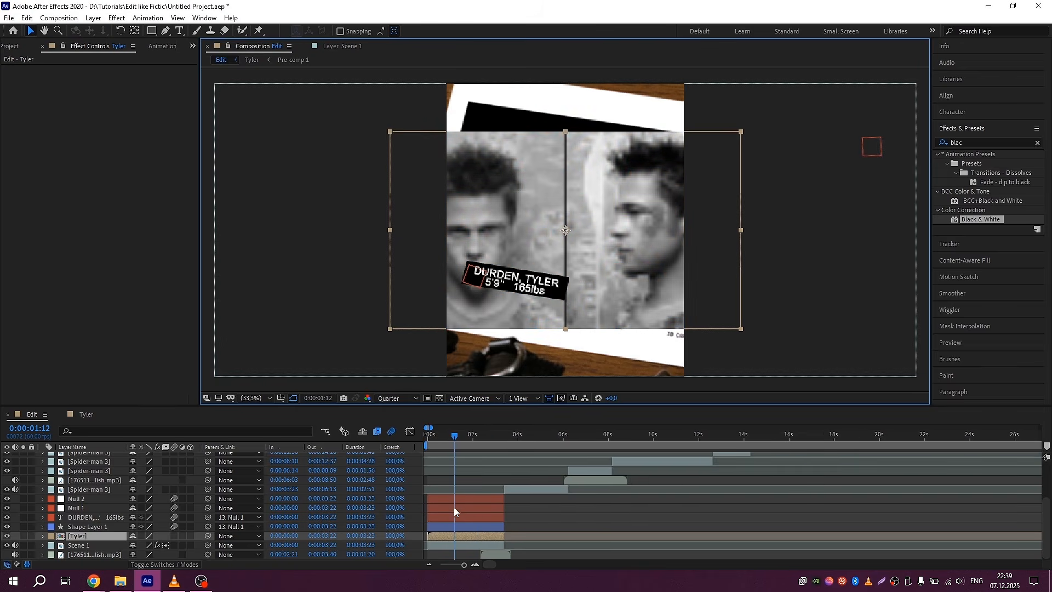
{"action": "scroll", "coordinate": [402, 510], "scroll_direction": "up", "scroll_amount": 4}
{"action": "scroll", "coordinate": [454, 507], "scroll_direction": "down", "scroll_amount": 4}
{"action": "scroll", "coordinate": [454, 507], "scroll_direction": "up", "scroll_amount": 2}
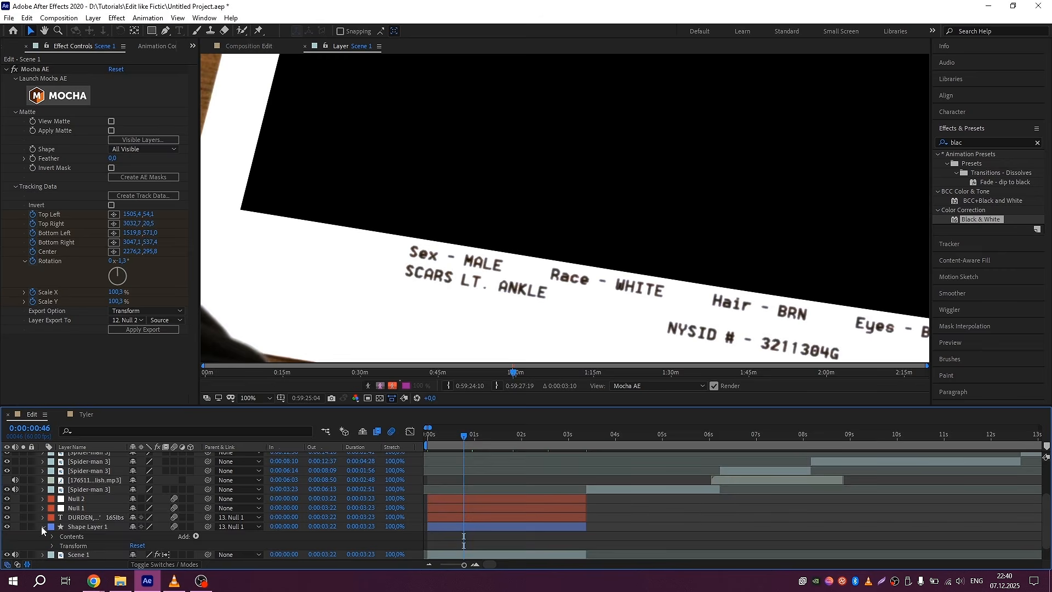
{"action": "left_click", "coordinate": [43, 527]}
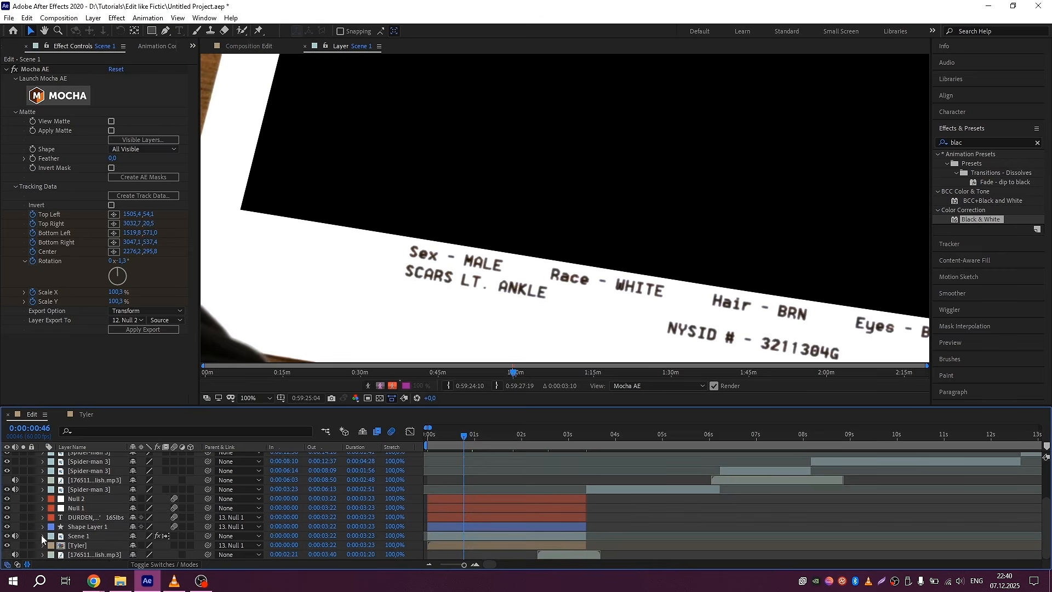
{"action": "left_click", "coordinate": [43, 535]}
{"action": "scroll", "coordinate": [110, 527], "scroll_direction": "down", "scroll_amount": 3}
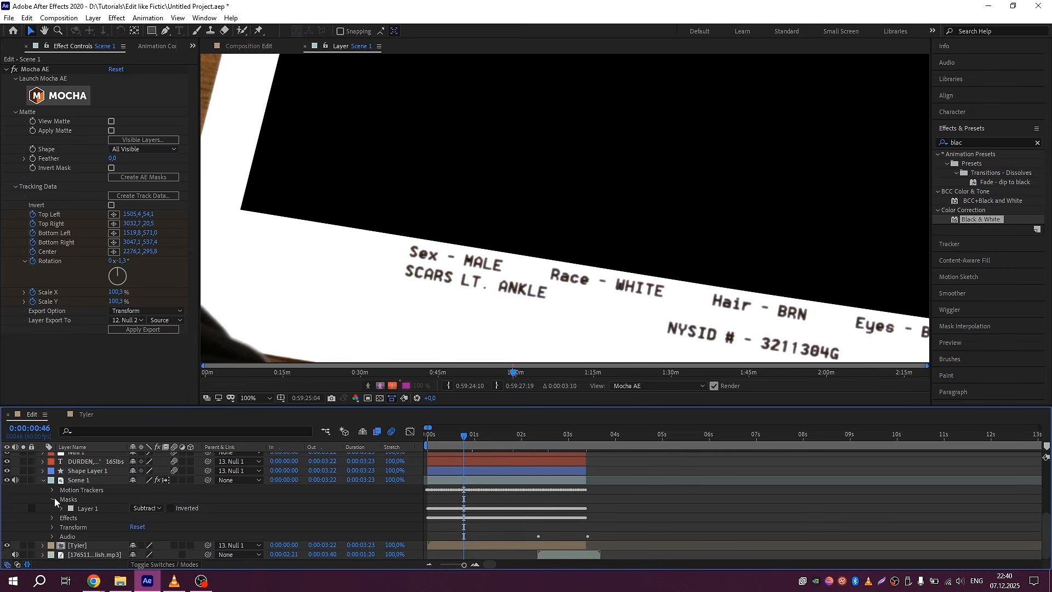
{"action": "left_click", "coordinate": [54, 499]}
{"action": "left_click", "coordinate": [52, 507]}
{"action": "left_click", "coordinate": [59, 519]}
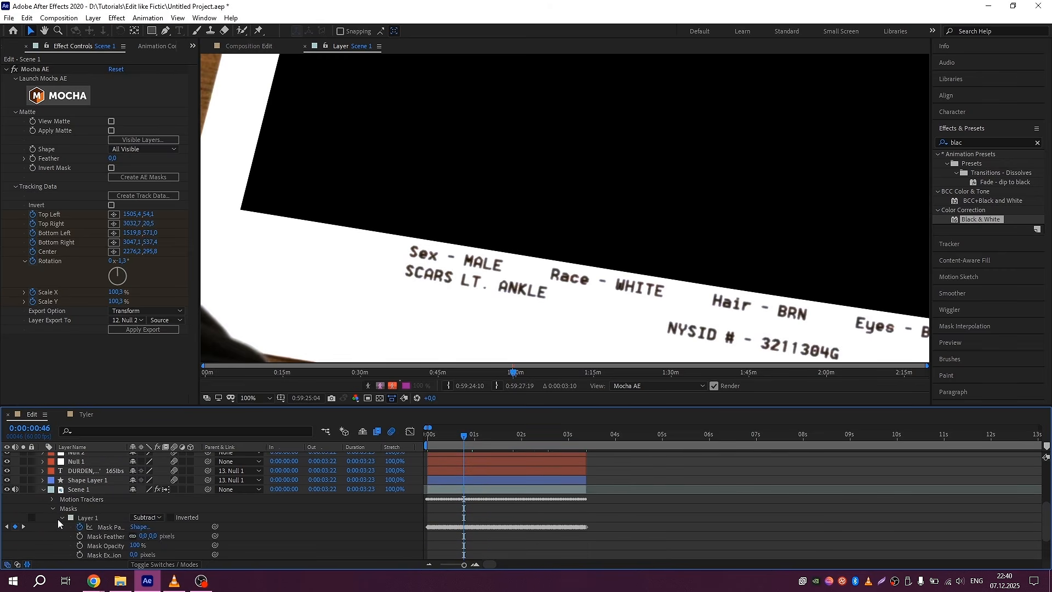
- Try Mask Expansion values of 9 and -9 pixels on Scene 1's Layer 1 mask
{"action": "scroll", "coordinate": [142, 524], "scroll_direction": "down", "scroll_amount": 1}
{"action": "left_click", "coordinate": [134, 526]}
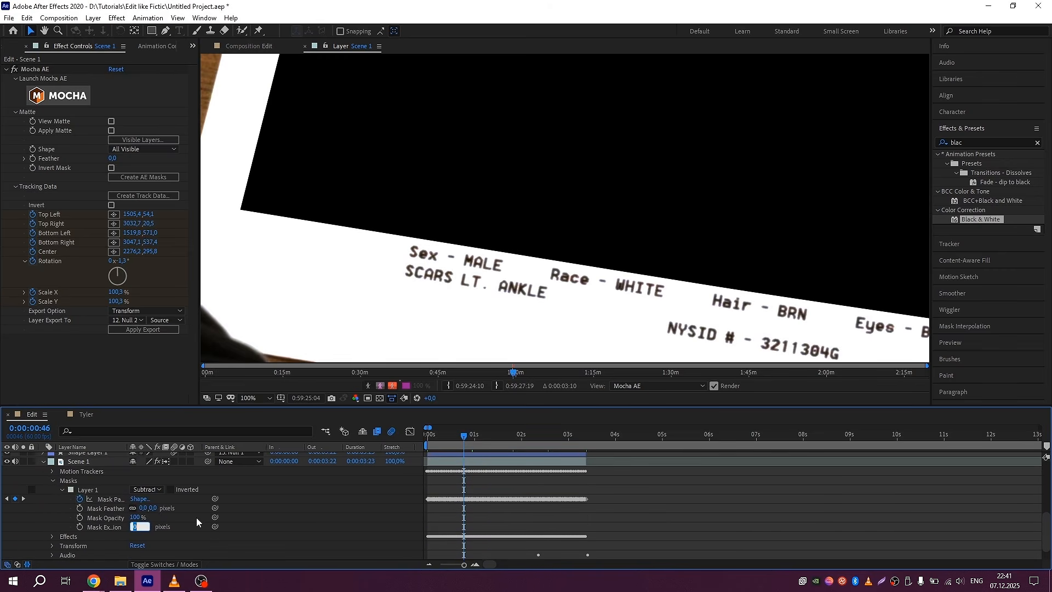
{"action": "type", "text": "9"}
{"action": "key", "text": "Return"}
{"action": "scroll", "coordinate": [495, 268], "scroll_direction": "down", "scroll_amount": 2}
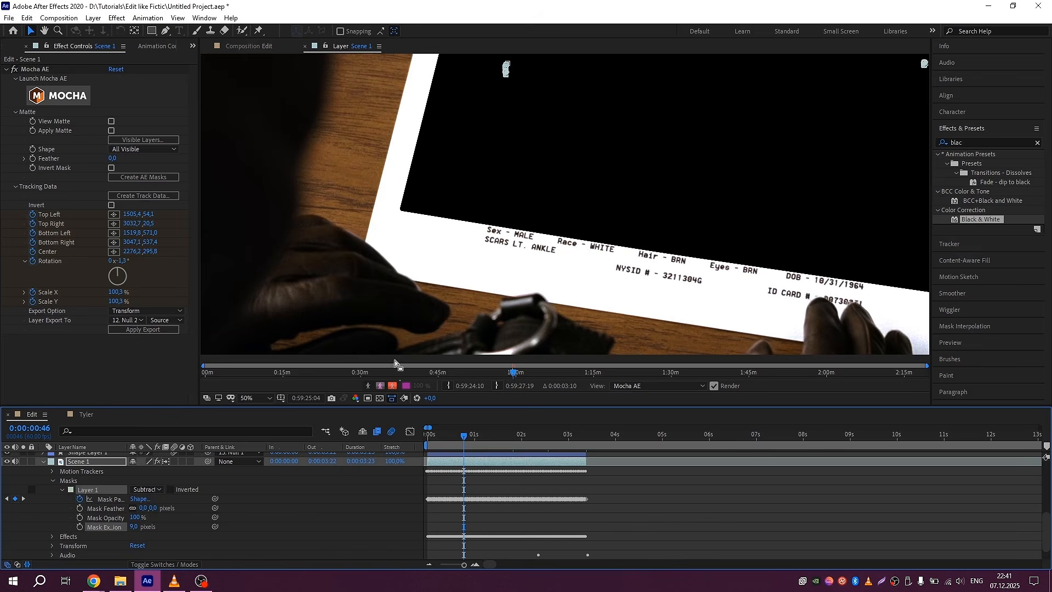
{"action": "left_click", "coordinate": [134, 527]}
{"action": "type", "text": "-9"}
{"action": "key", "text": "Return"}
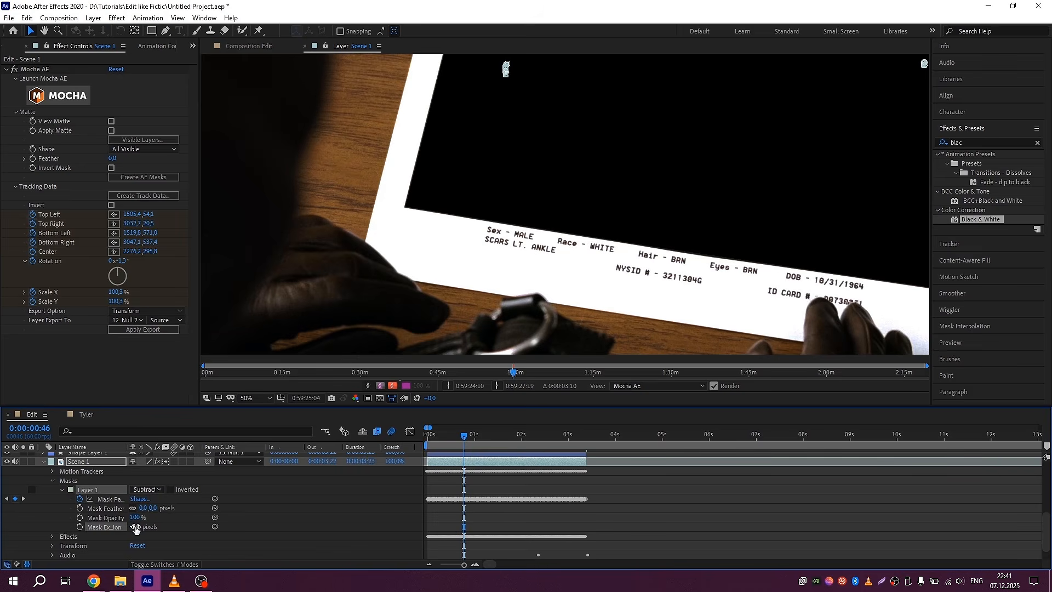
- Return to the Edit composition and set the Mask Expansion of Scene 1's Layer 1 mask to -13 pixels
{"action": "left_click", "coordinate": [247, 48]}
{"action": "scroll", "coordinate": [485, 252], "scroll_direction": "up", "scroll_amount": 1}
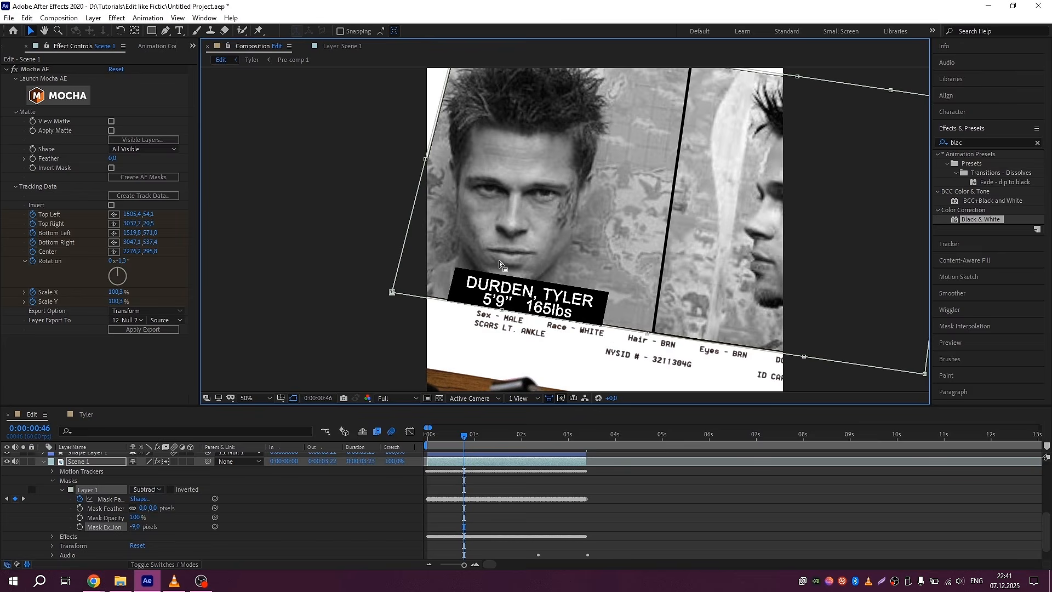
{"action": "scroll", "coordinate": [570, 227], "scroll_direction": "down", "scroll_amount": 1}
{"action": "scroll", "coordinate": [642, 162], "scroll_direction": "up", "scroll_amount": 1}
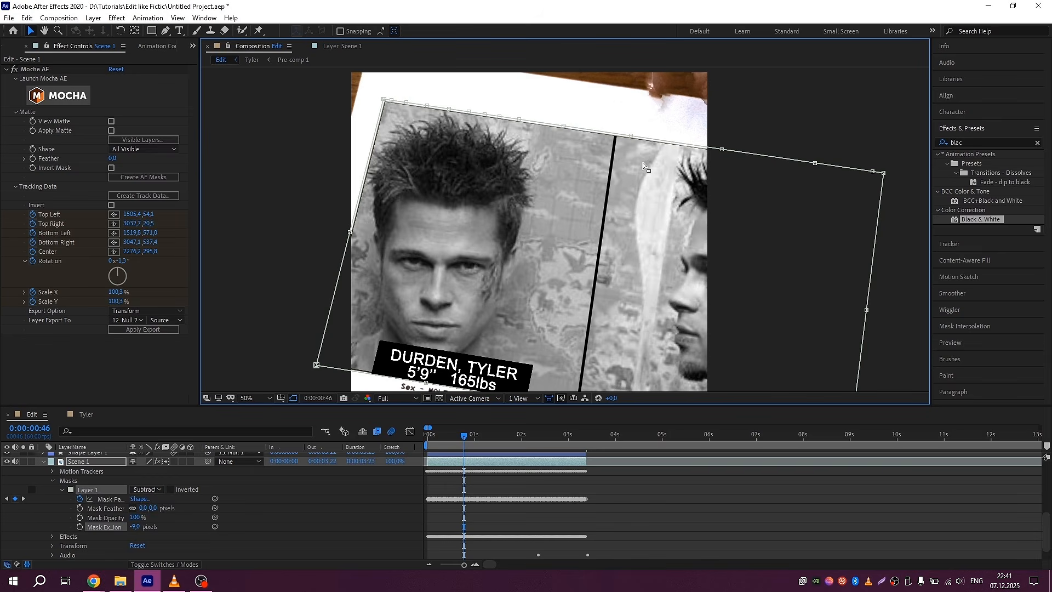
{"action": "left_click", "coordinate": [137, 526]}
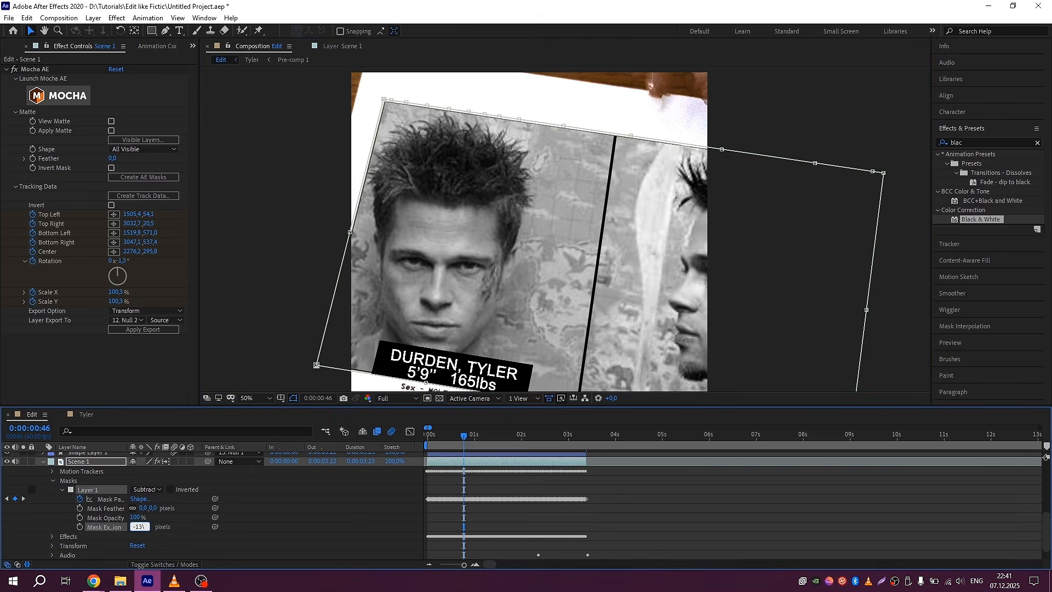
{"action": "type", "text": "-13"}
{"action": "key", "text": "Return"}
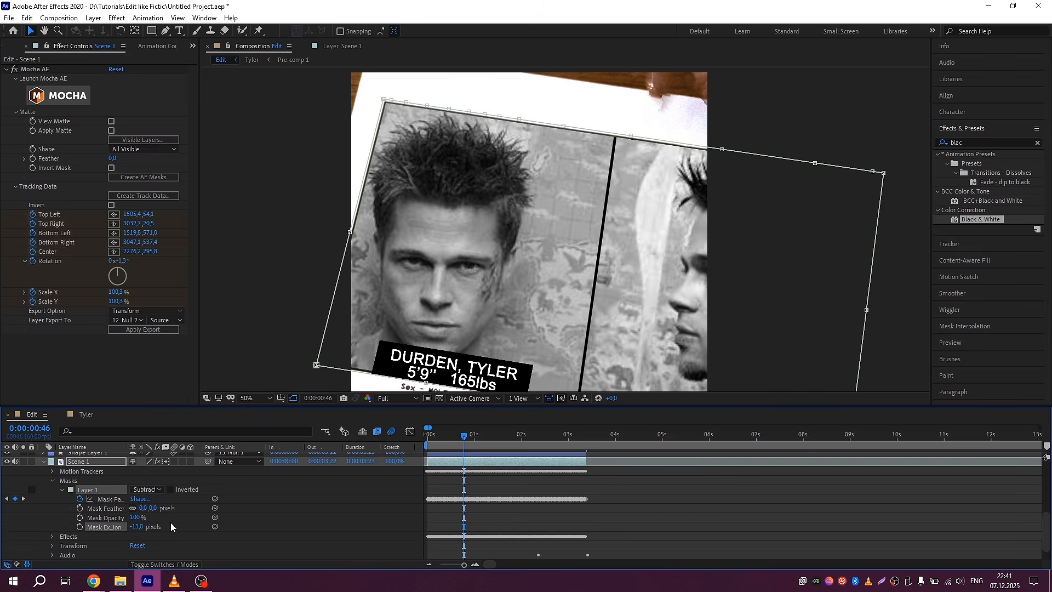
{"action": "left_click", "coordinate": [635, 545]}
{"action": "scroll", "coordinate": [567, 217], "scroll_direction": "down", "scroll_amount": 1}
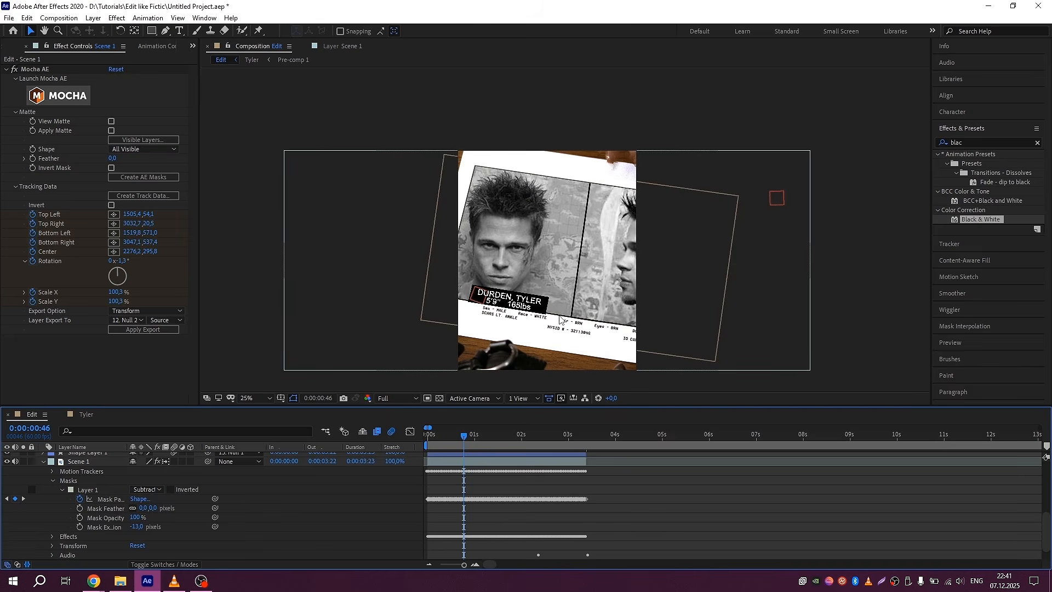
{"action": "left_click", "coordinate": [267, 398]}
{"action": "left_click", "coordinate": [264, 216]}
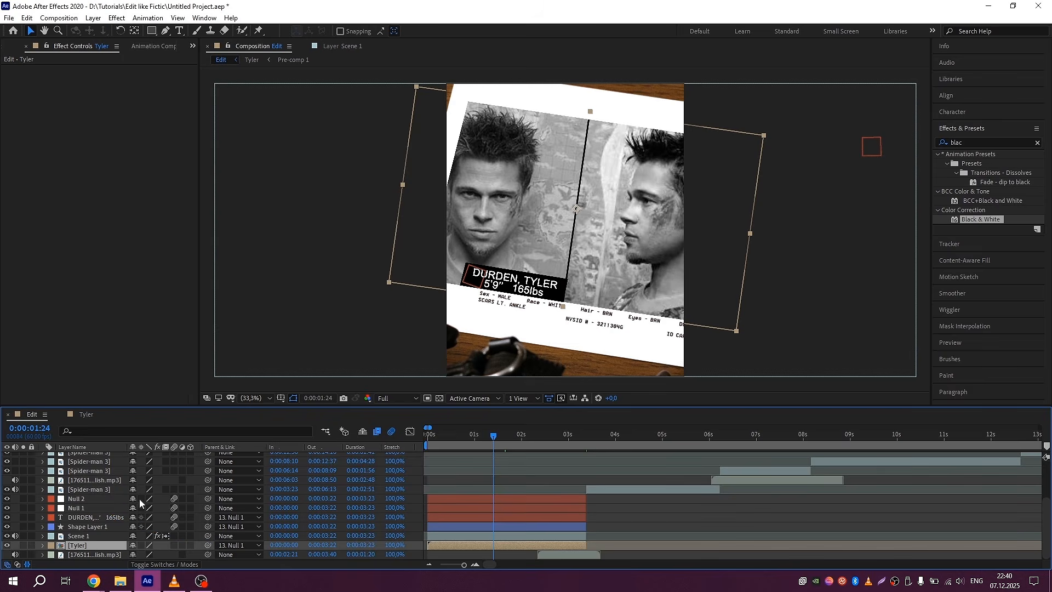
- Preview the opening of the Edit composition from the start at Quarter resolution
{"action": "key", "text": "Home"}
{"action": "key", "text": "space"}
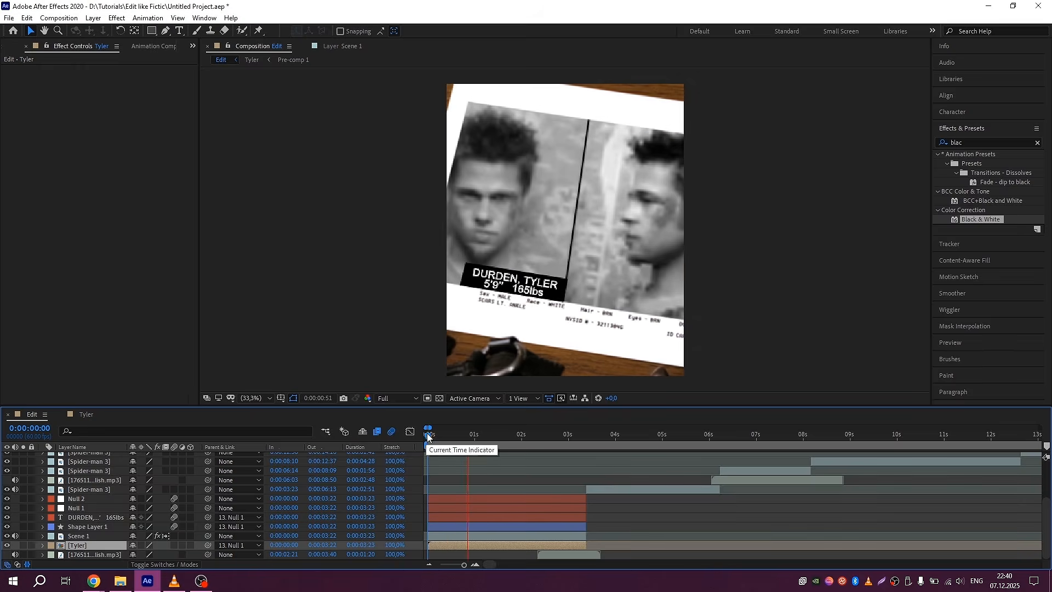
{"action": "left_click", "coordinate": [405, 398]}
{"action": "left_click", "coordinate": [396, 454]}
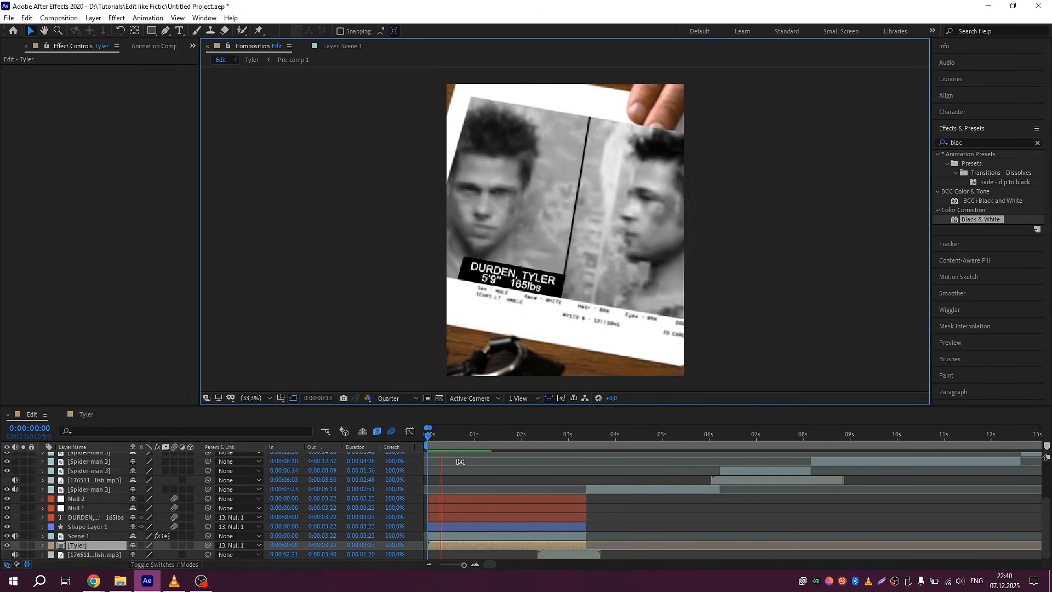
{"action": "key", "text": "space"}
{"action": "left_click", "coordinate": [422, 441]}
{"action": "key", "text": "space"}
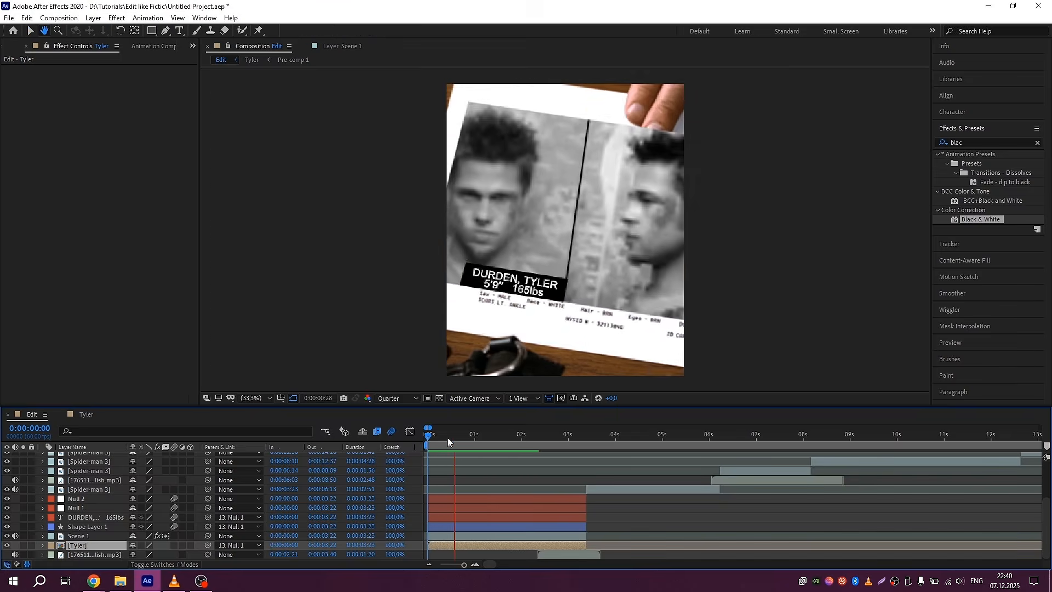
{"action": "key", "text": "space"}
- Set the Tyler layer's rotation to -7° and preview the opening shot
{"action": "key", "text": "r"}
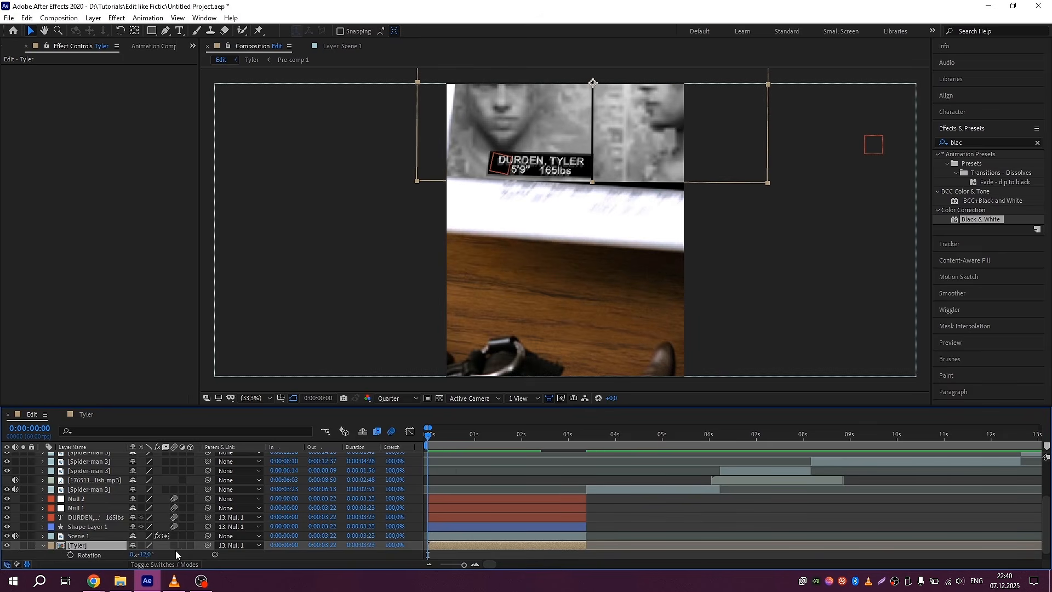
{"action": "left_click_drag", "start_coordinate": [150, 554], "coordinate": [152, 554]}
{"action": "key", "text": "space"}
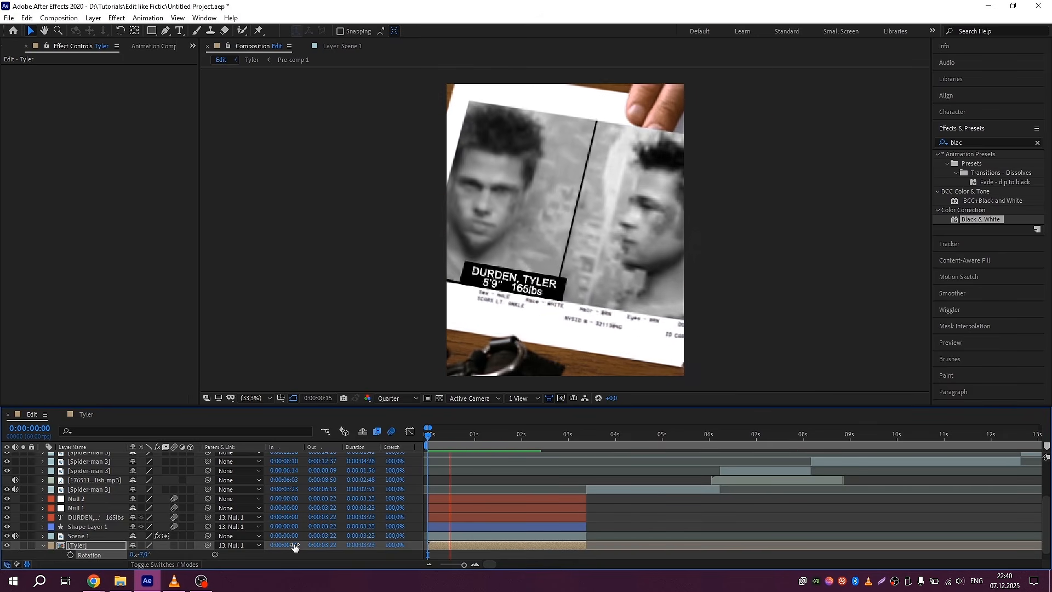
{"action": "key", "text": "space"}
- Scale the Tyler layer to 106% and shift it down and to the right within the mugshot opening
{"action": "key", "text": "s"}
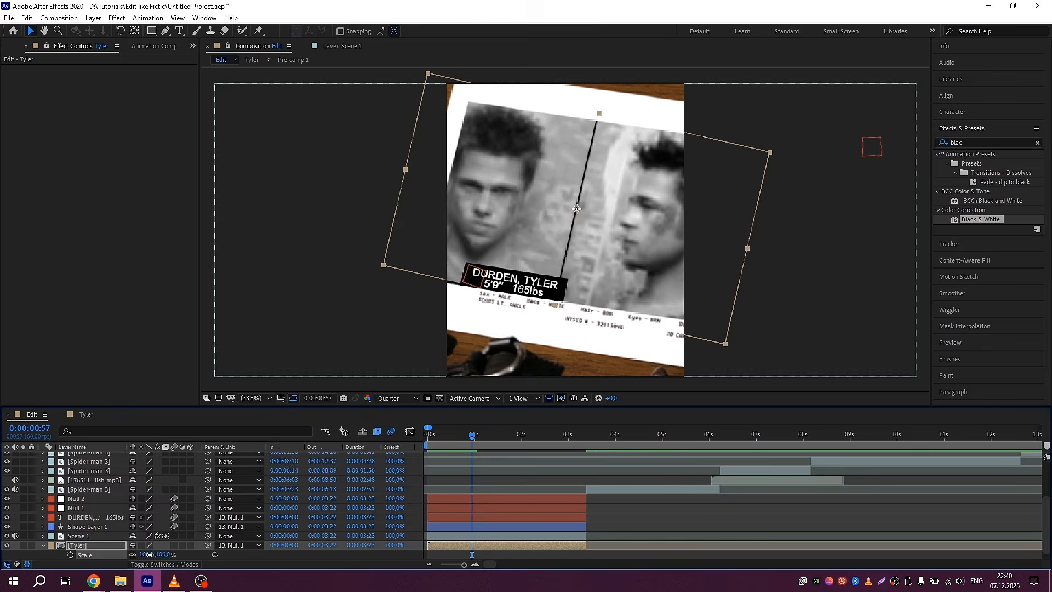
{"action": "left_click_drag", "start_coordinate": [147, 555], "coordinate": [150, 555]}
{"action": "left_click_drag", "start_coordinate": [613, 281], "coordinate": [646, 301]}
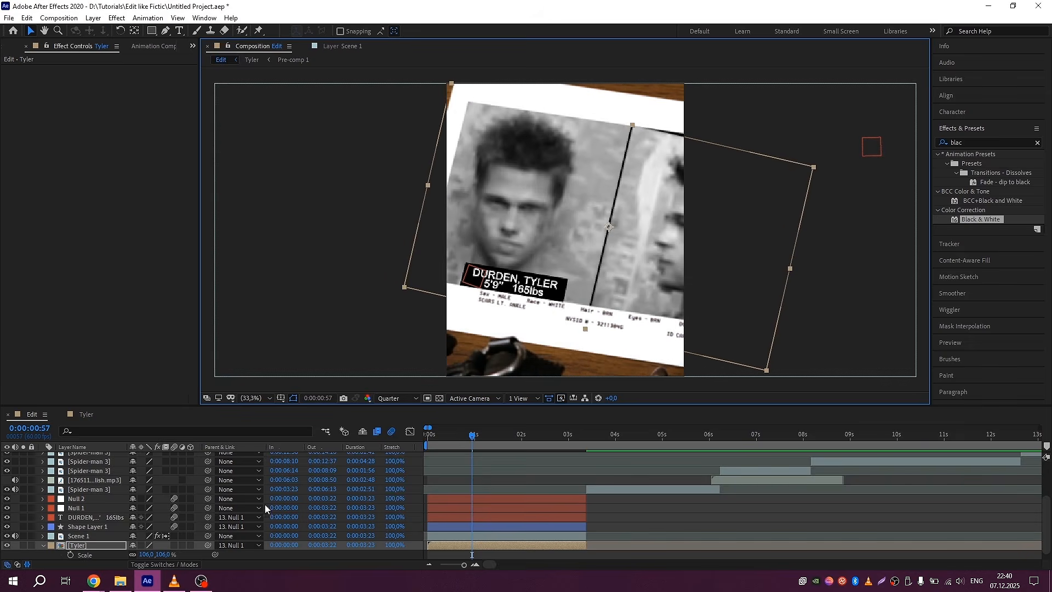
- Set the Tyler layer's rotation to -12° and enlarge it slightly, viewing the composition at Full resolution
{"action": "key", "text": "r"}
{"action": "left_click_drag", "start_coordinate": [147, 554], "coordinate": [144, 554]}
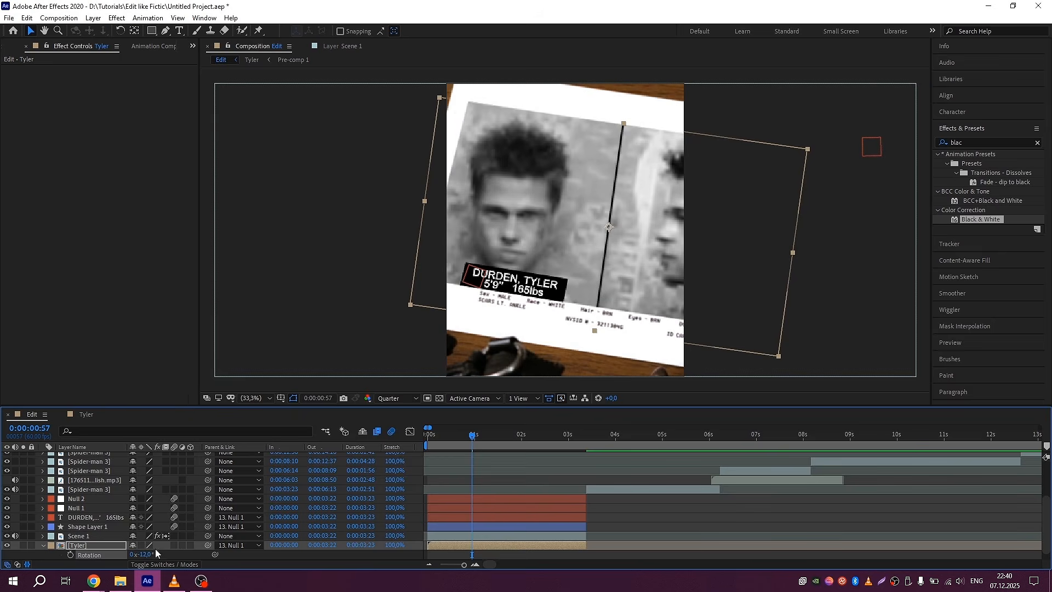
{"action": "key", "text": "s"}
{"action": "left_click_drag", "start_coordinate": [146, 554], "coordinate": [150, 554]}
{"action": "key", "text": "s"}
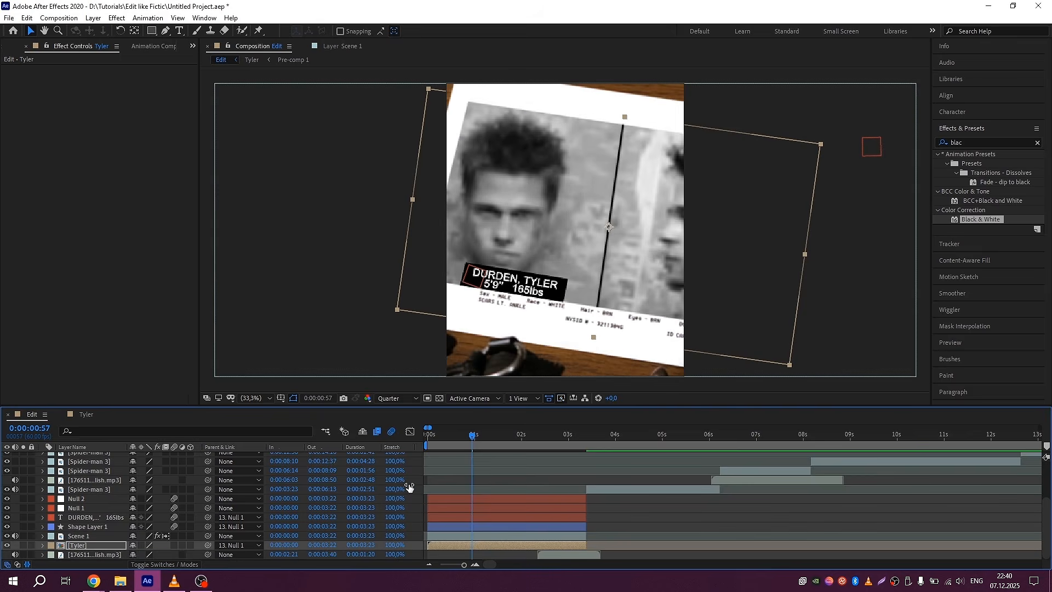
{"action": "left_click", "coordinate": [398, 398]}
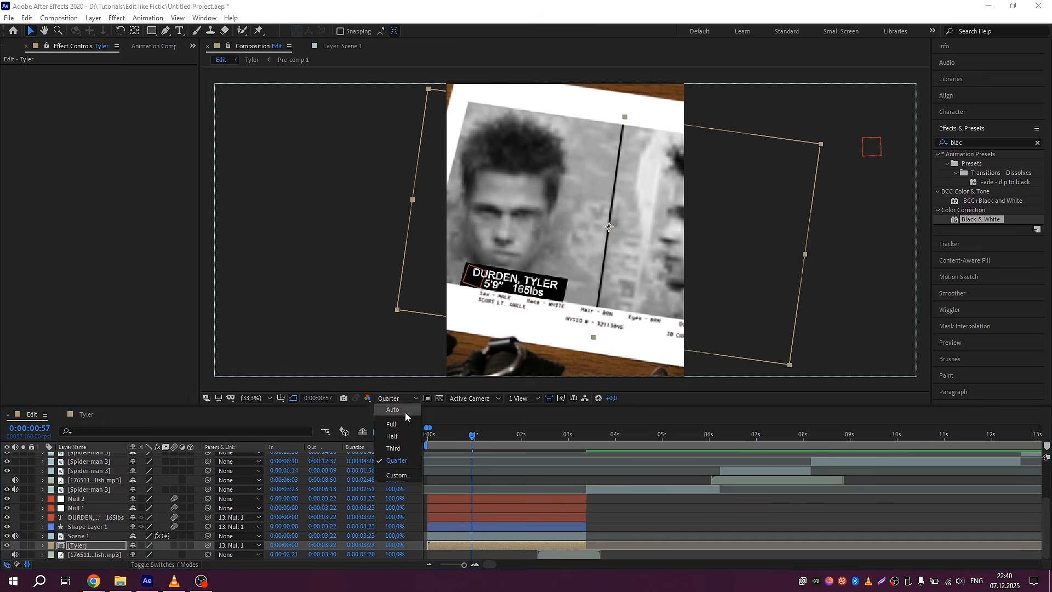
{"action": "left_click", "coordinate": [397, 428]}
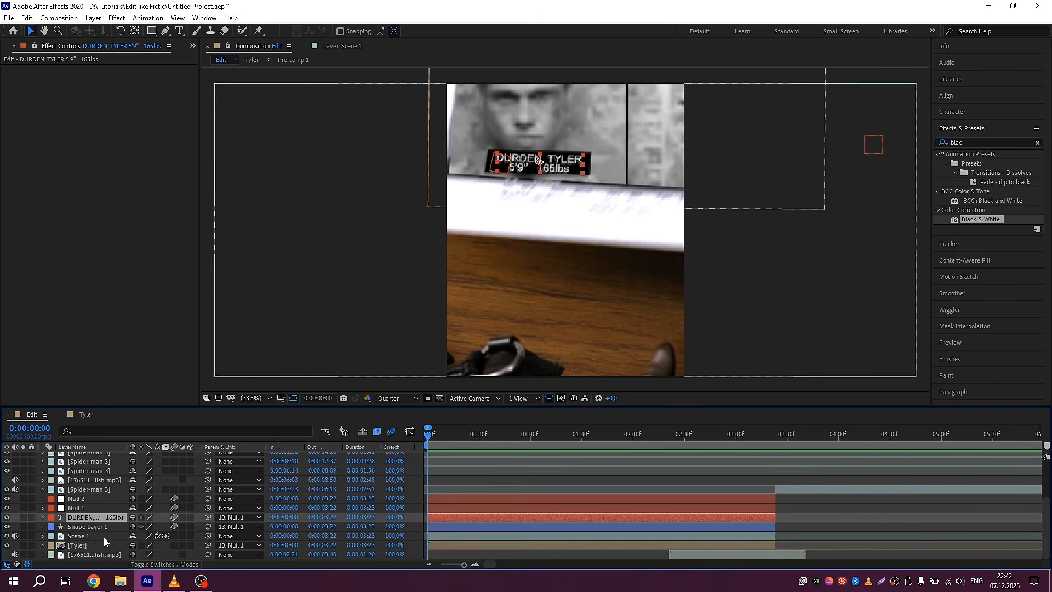
- Keyframe the Tyler layer's -12° rotation and place the keyframe at about 0:00:00:29
{"action": "left_click", "coordinate": [90, 544]}
{"action": "key", "text": "r"}
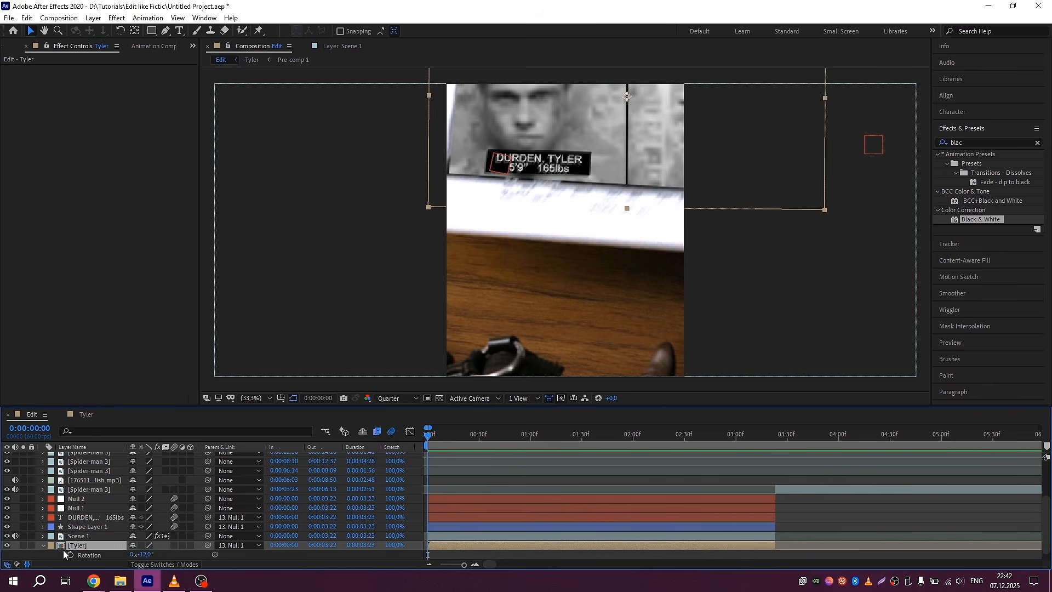
{"action": "left_click_drag", "start_coordinate": [429, 554], "coordinate": [530, 554]}
{"action": "left_click_drag", "start_coordinate": [432, 436], "coordinate": [477, 439]}
{"action": "scroll", "coordinate": [504, 503], "scroll_direction": "down", "scroll_amount": 1}
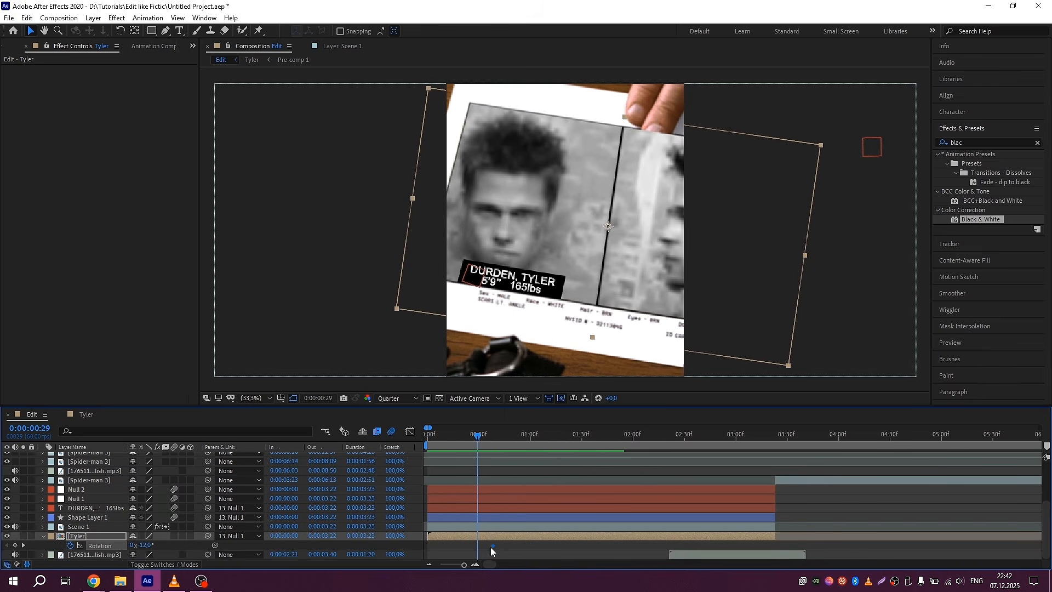
{"action": "left_click_drag", "start_coordinate": [491, 546], "coordinate": [479, 547]}
- Set the Tyler layer's rotation to -5° at 0:00:00:00 and preview the rotation animation
{"action": "left_click", "coordinate": [428, 435]}
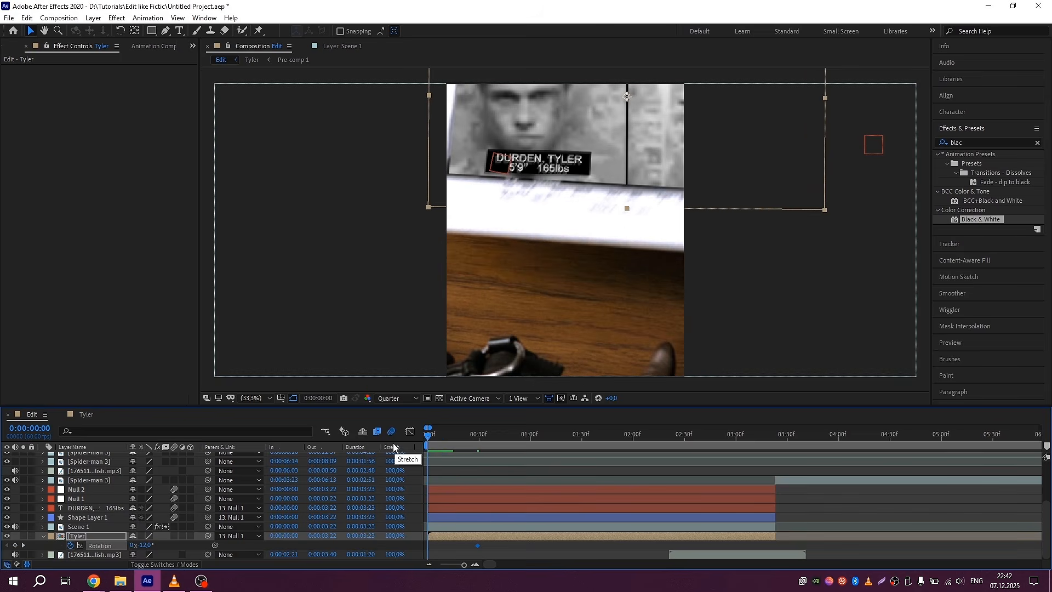
{"action": "left_click_drag", "start_coordinate": [147, 545], "coordinate": [150, 544]}
{"action": "key", "text": "space"}
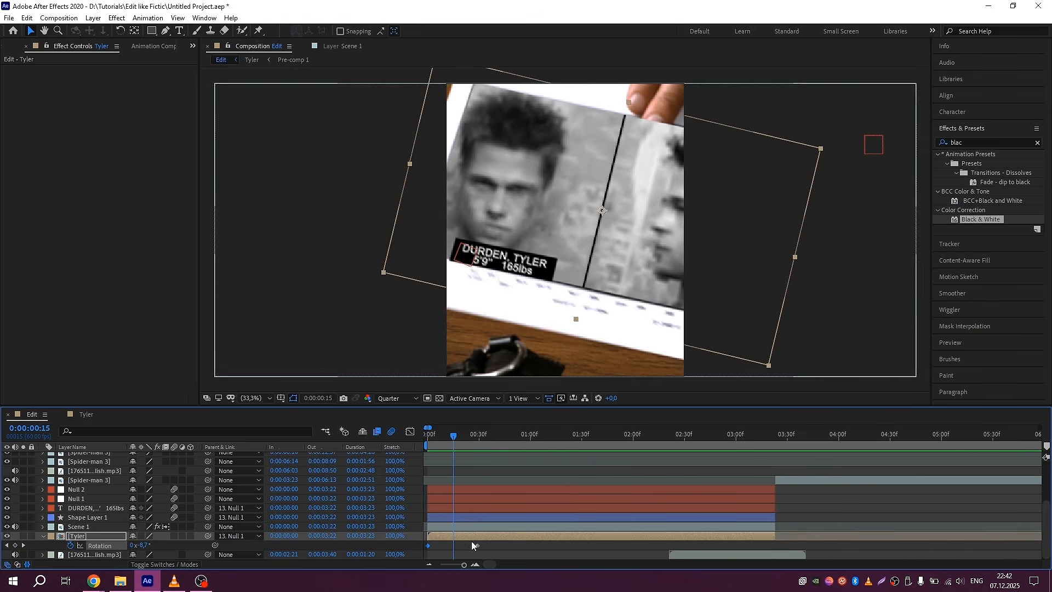
- Move the Tyler layer's second rotation keyframe earlier to about 0:00:00:17 and preview from the start
{"action": "left_click_drag", "start_coordinate": [477, 545], "coordinate": [456, 545]}
{"action": "left_click_drag", "start_coordinate": [459, 438], "coordinate": [357, 455]}
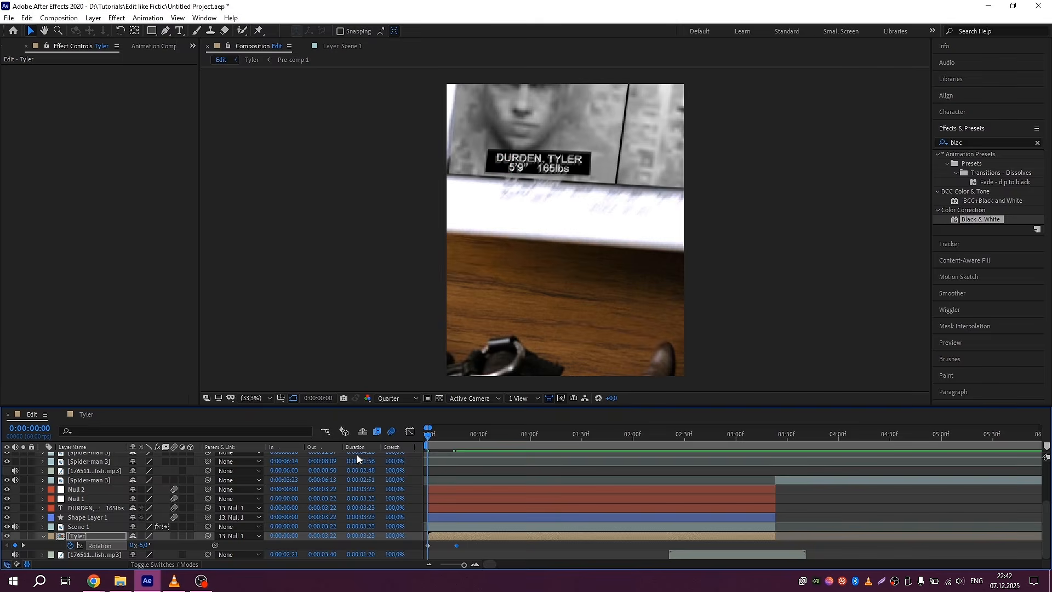
{"action": "key", "text": "space"}
- Add a new adjustment layer directly above Null 2 in the Edit composition
{"action": "left_click", "coordinate": [130, 500]}
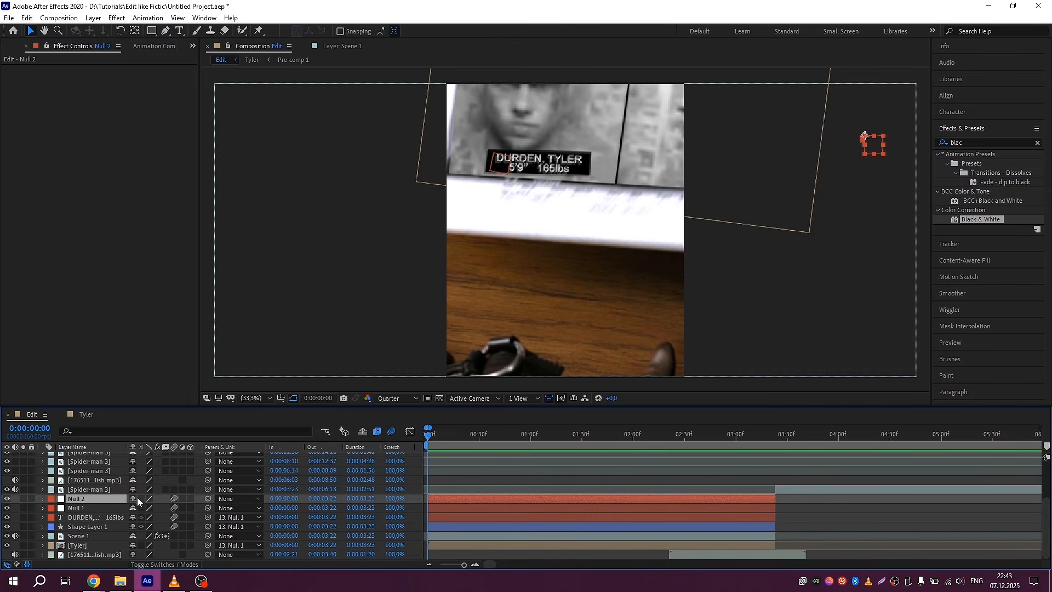
{"action": "right_click", "coordinate": [164, 496]}
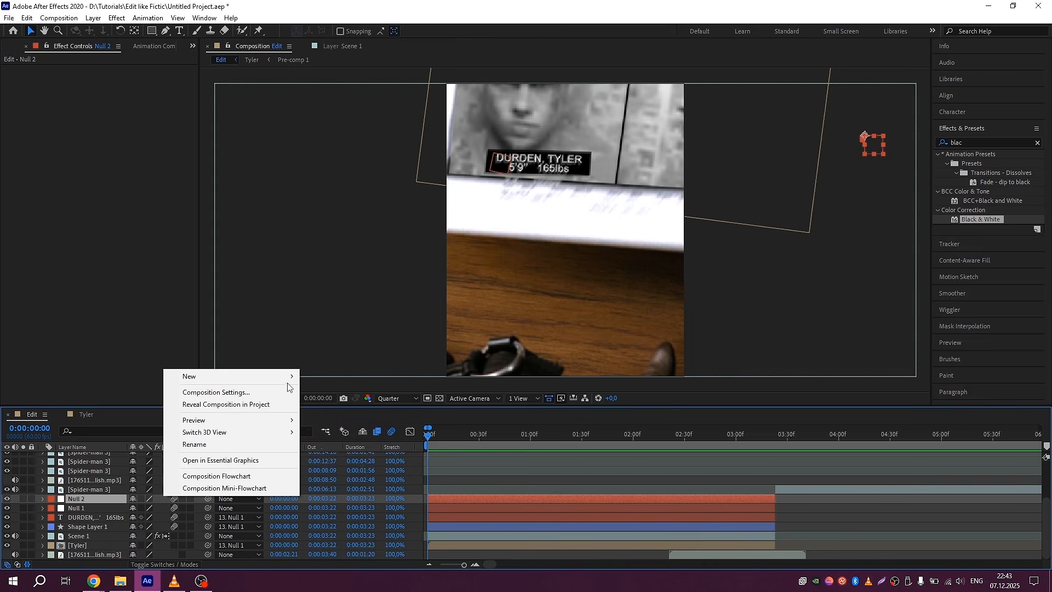
{"action": "mouse_move", "coordinate": [289, 377]}
{"action": "left_click", "coordinate": [339, 464]}
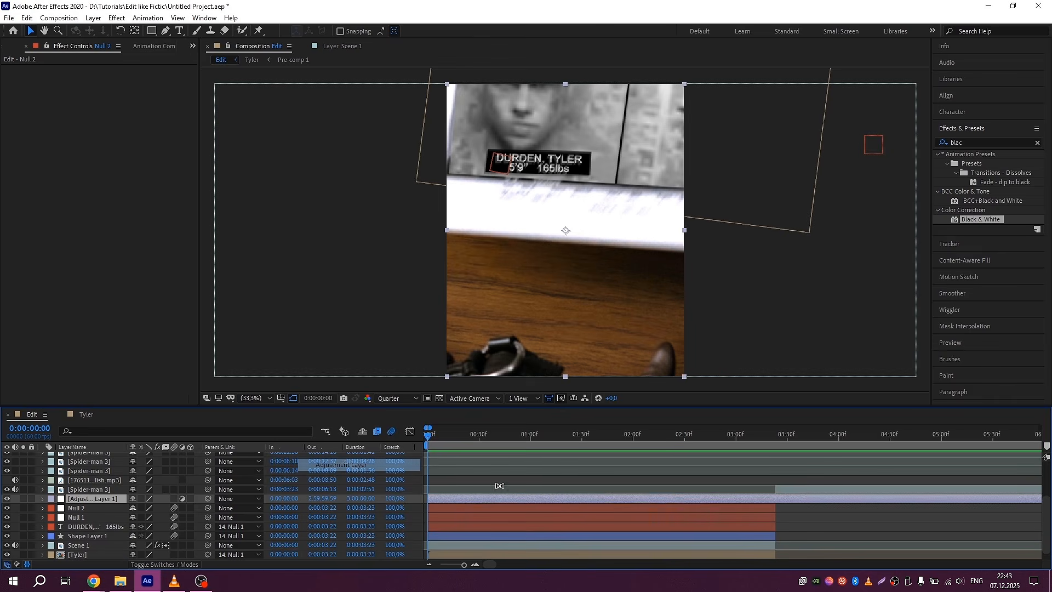
- Split the adjustment layer at 0:00:03:23, where Scene 1 ends, and delete the part after the split
{"action": "scroll", "coordinate": [785, 437], "scroll_direction": "up", "scroll_amount": 3}
{"action": "left_click_drag", "start_coordinate": [727, 439], "coordinate": [700, 440]}
{"action": "key", "text": "ctrl+shift+d"}
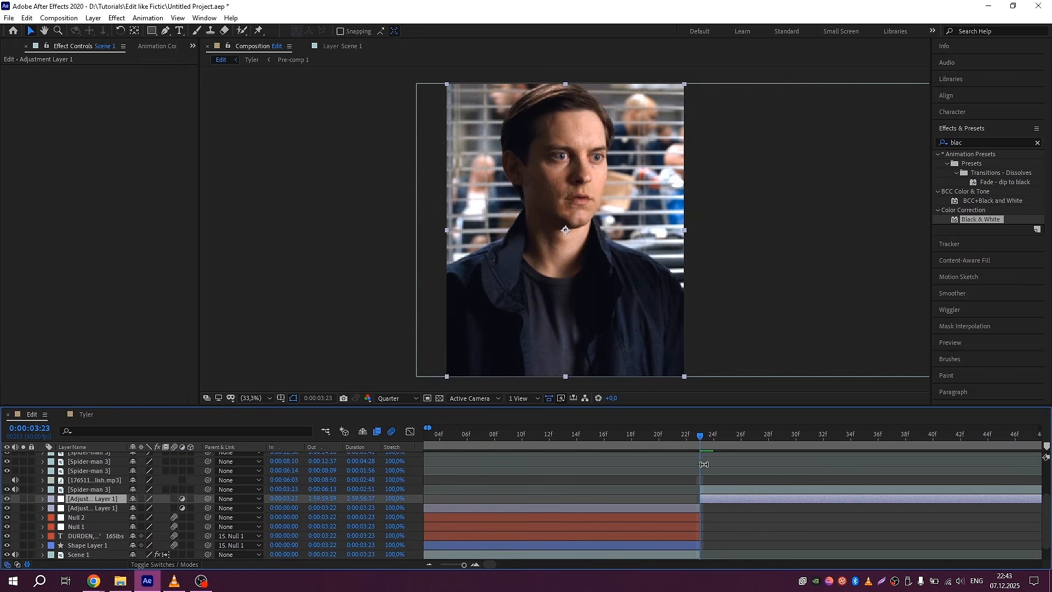
{"action": "key", "text": "Delete"}
- Find the S_BlurMoCurves effect and apply it to the adjustment layer over Scene 1, with the playhead at 0:00:00:00
{"action": "scroll", "coordinate": [705, 463], "scroll_direction": "down", "scroll_amount": 5}
{"action": "left_click_drag", "start_coordinate": [482, 438], "coordinate": [408, 434]}
{"action": "left_click_drag", "start_coordinate": [979, 142], "coordinate": [888, 149]}
{"action": "type", "text": "s"}
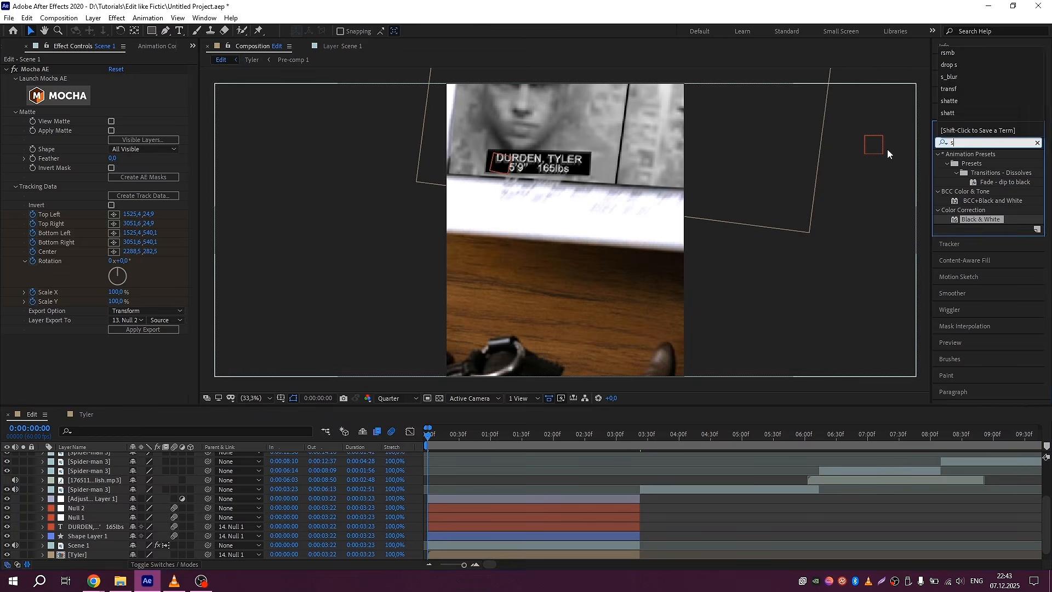
{"action": "type", "text": "_blur"}
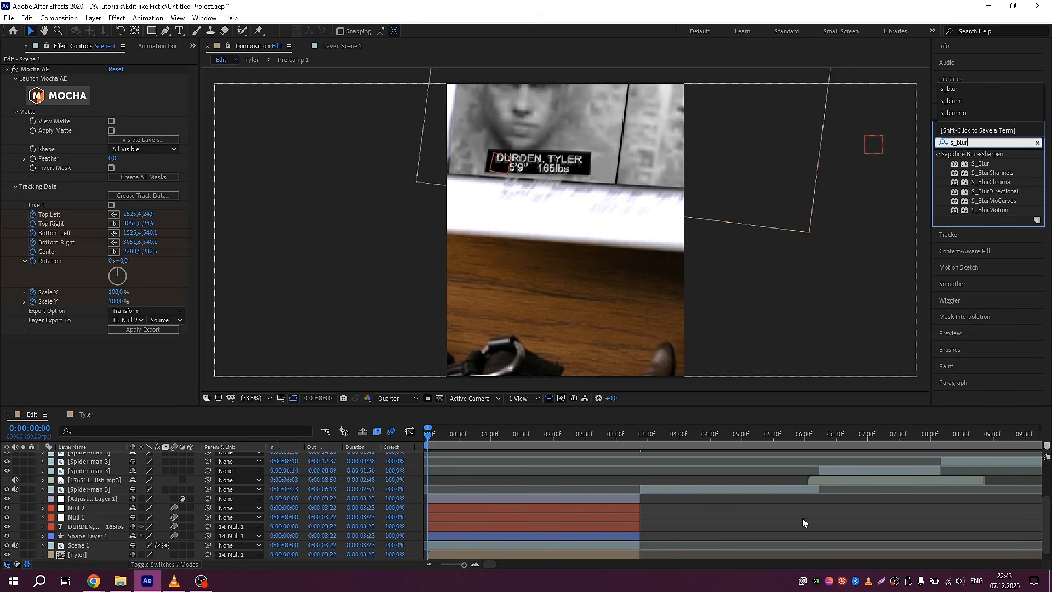
{"action": "left_click", "coordinate": [714, 532]}
{"action": "left_click_drag", "start_coordinate": [994, 200], "coordinate": [468, 495]}
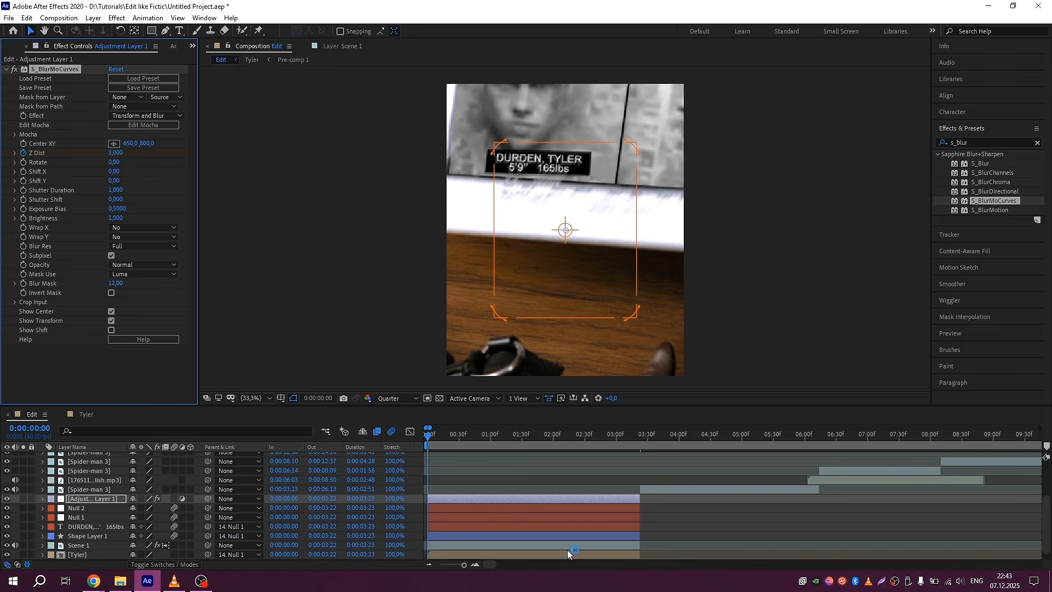
- Reveal the adjustment layer's keyframes and set S_BlurMoCurves Z Dist to 0.3 at 0:00:00:00
{"action": "key", "text": "y"}
{"action": "key", "text": "v"}
{"action": "key", "text": "u"}
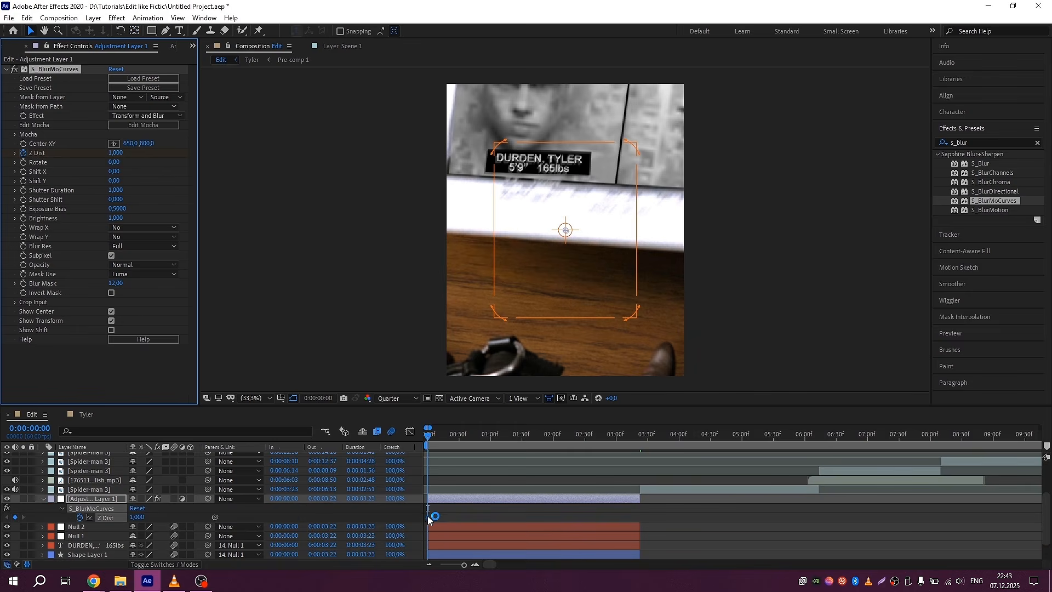
{"action": "left_click", "coordinate": [120, 154]}
{"action": "key", "text": "Return"}
- Shape the Z Dist value graph to rise steeply at the start and flatten toward the second keyframe, and preview the result
{"action": "left_click_drag", "start_coordinate": [626, 511], "coordinate": [412, 527]}
{"action": "left_click", "coordinate": [410, 432]}
{"action": "left_click", "coordinate": [610, 553]}
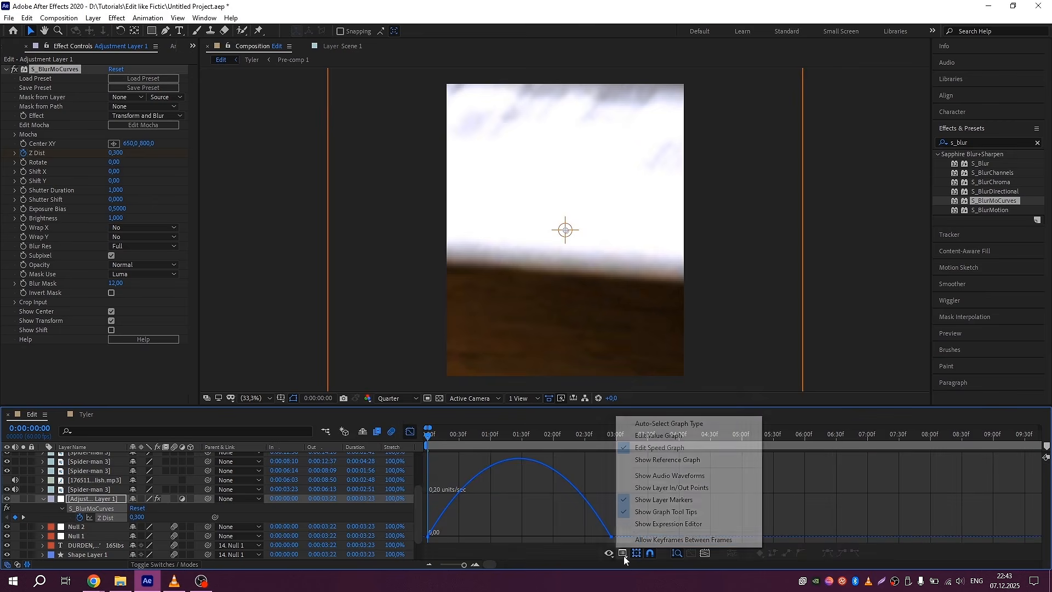
{"action": "left_click", "coordinate": [658, 436]}
{"action": "left_click", "coordinate": [427, 536]}
{"action": "left_click_drag", "start_coordinate": [488, 536], "coordinate": [413, 492]}
{"action": "left_click_drag", "start_coordinate": [546, 459], "coordinate": [427, 460]}
{"action": "key", "text": "space"}
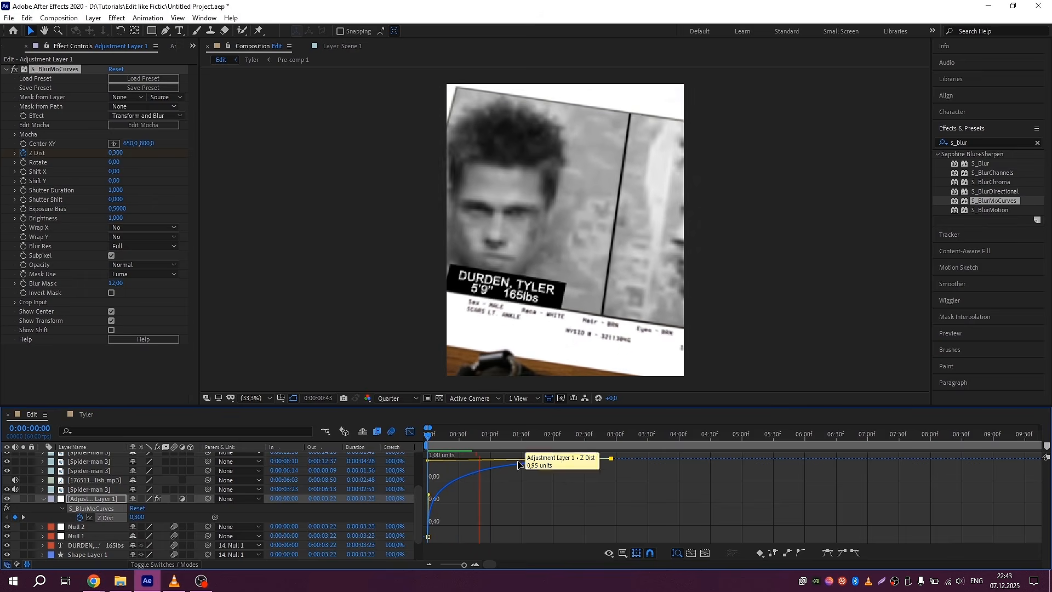
{"action": "left_click", "coordinate": [410, 432]}
{"action": "key", "text": "space"}
{"action": "key", "text": "minus"}
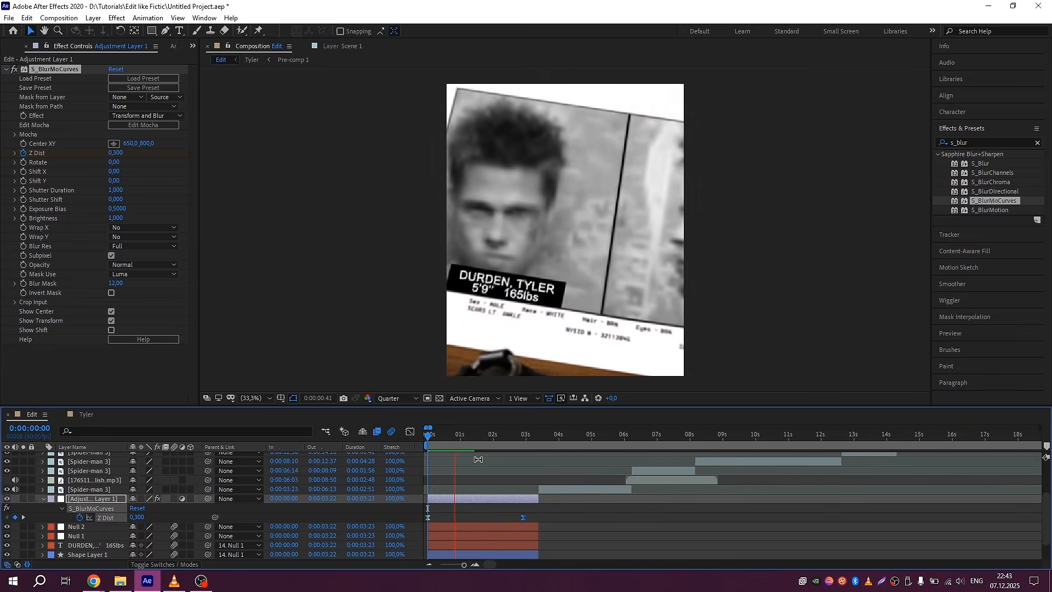
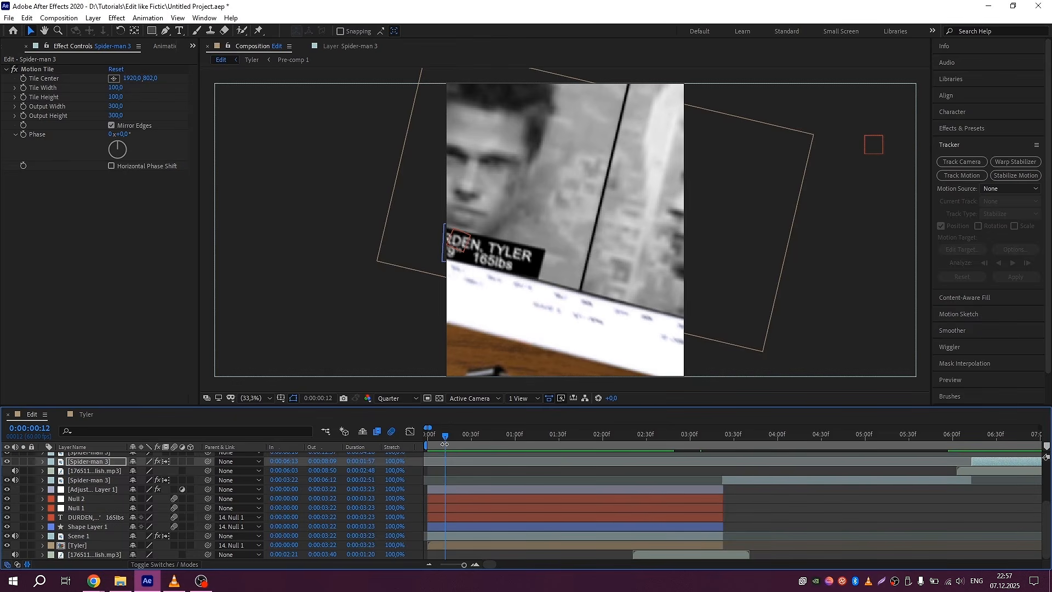
- Duplicate the Scene 1 layer and remove the Mocha AE effect and the mask from the copy
{"action": "left_click", "coordinate": [451, 535]}
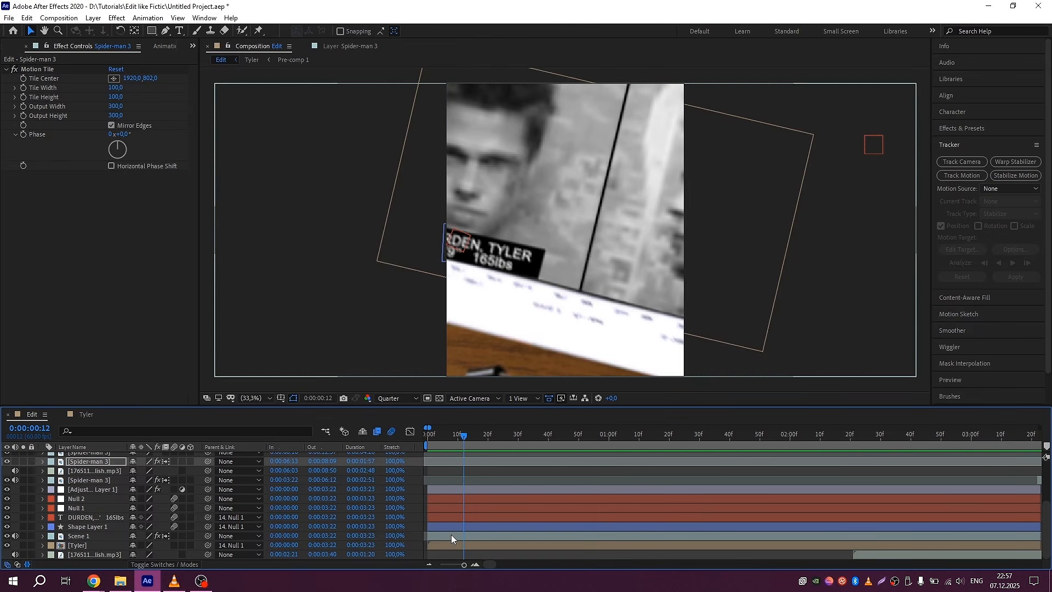
{"action": "key", "text": "ctrl+d"}
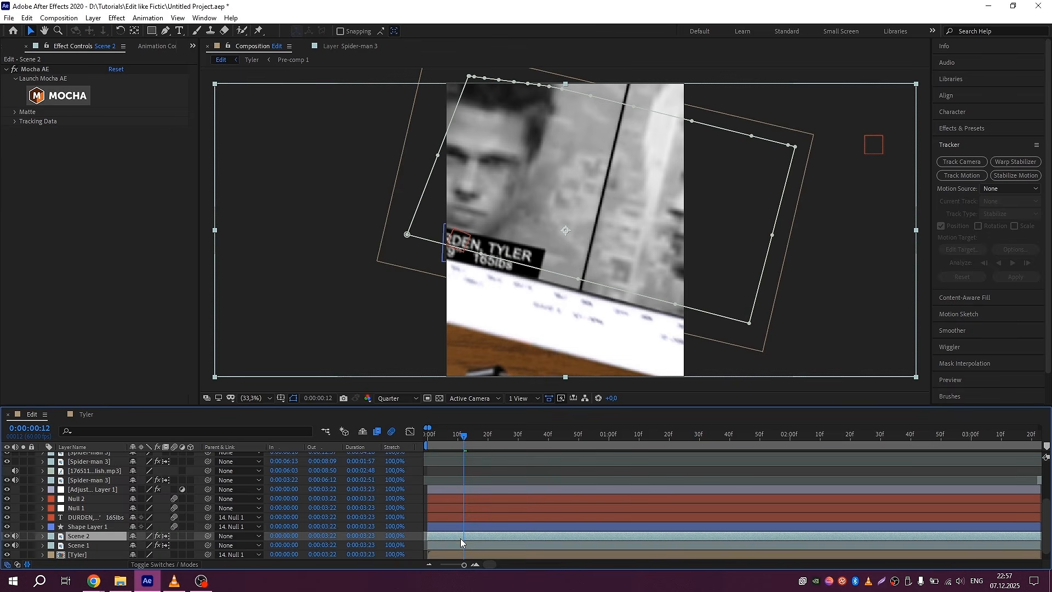
{"action": "left_click", "coordinate": [39, 68]}
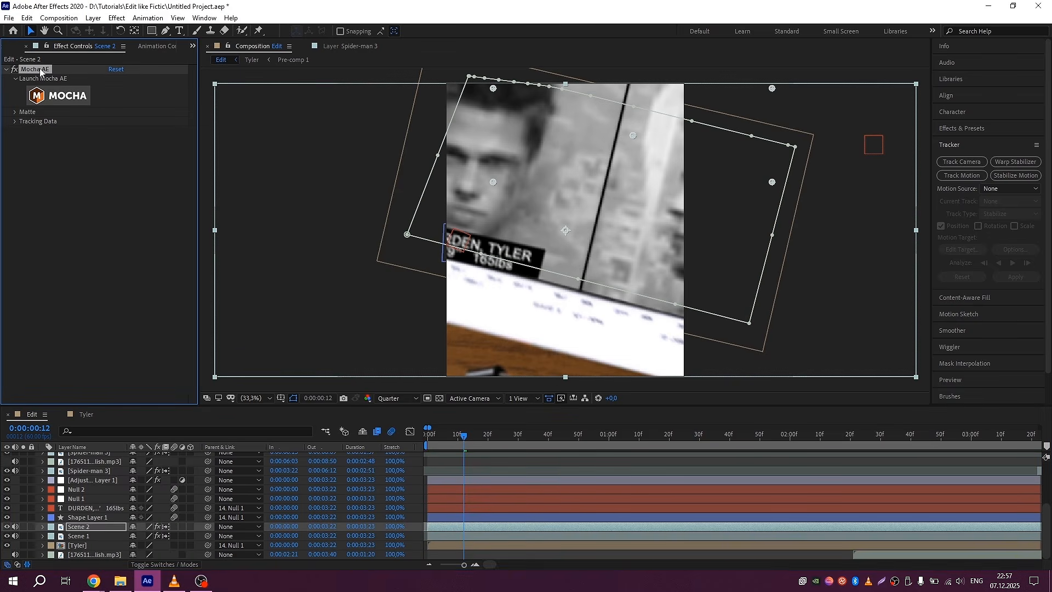
{"action": "key", "text": "Delete"}
{"action": "key", "text": "m"}
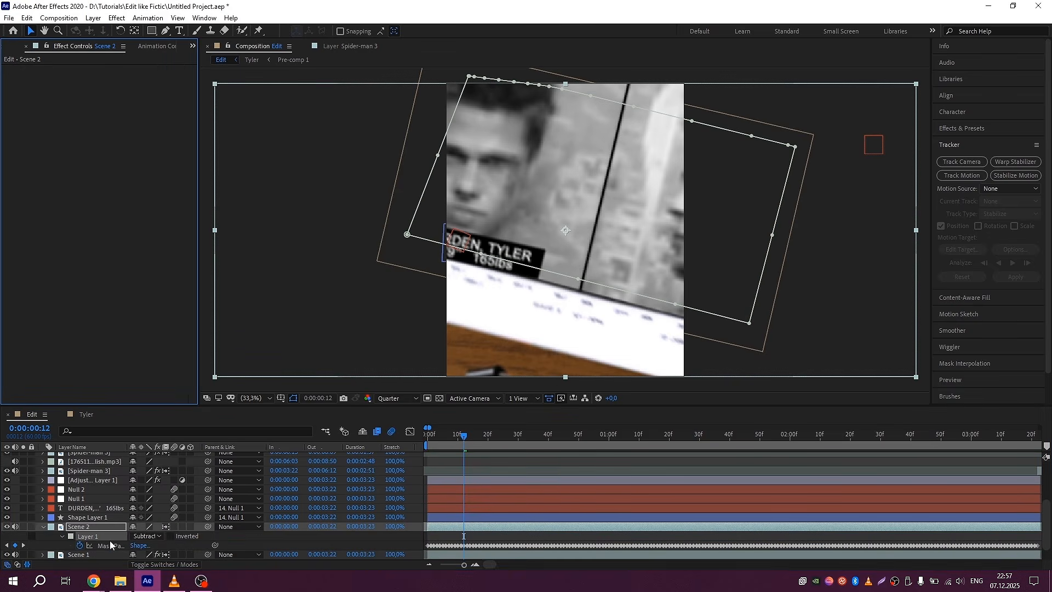
{"action": "key", "text": "Delete"}
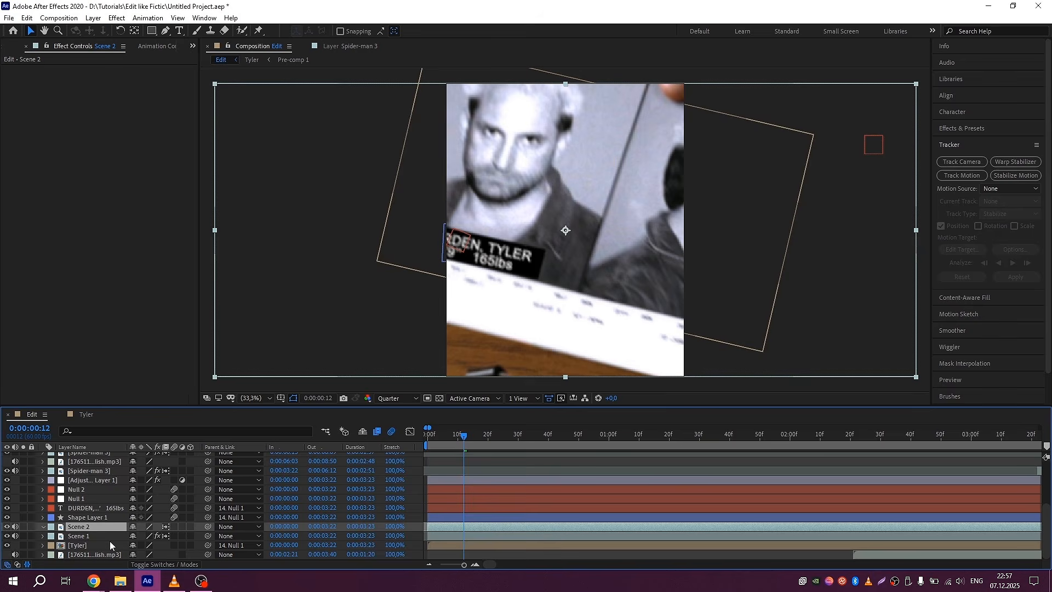
- Set the composition's preview resolution to Full and apply the Mocha AE effect to the Scene 2 layer
{"action": "left_click", "coordinate": [398, 399]}
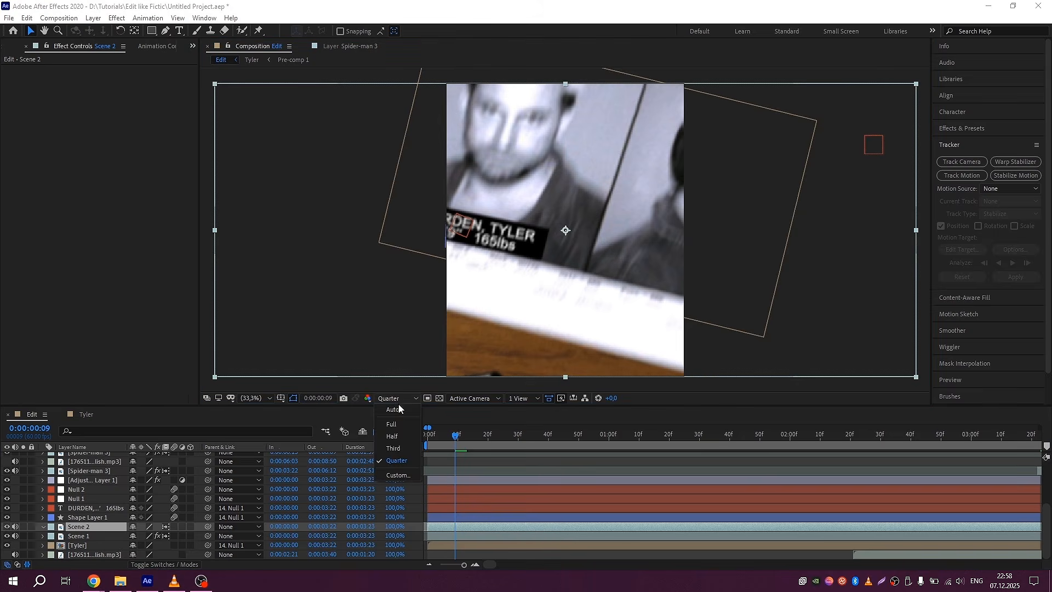
{"action": "left_click", "coordinate": [396, 424]}
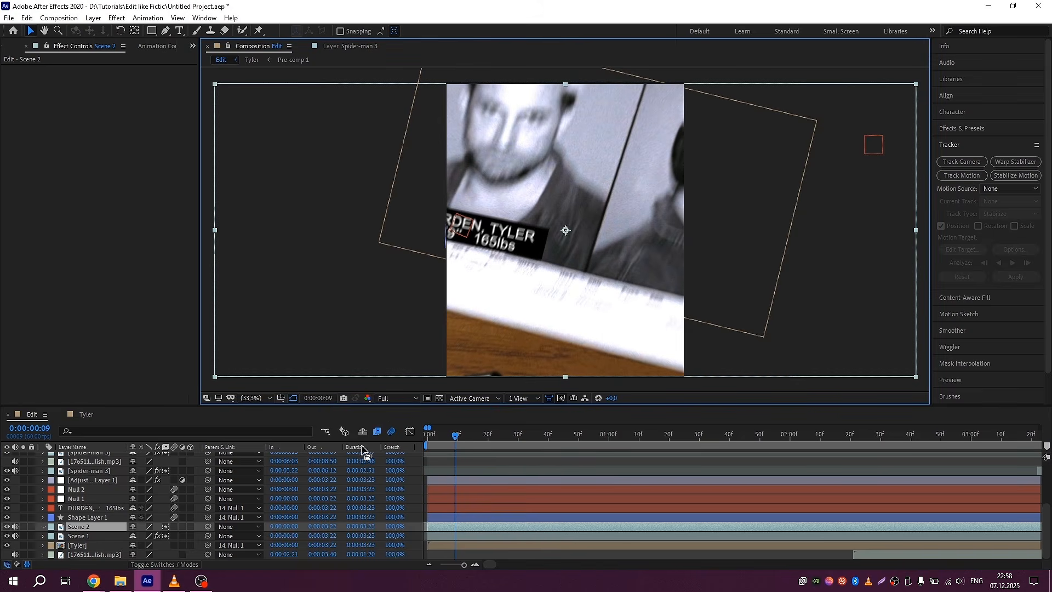
{"action": "left_click", "coordinate": [966, 128]}
{"action": "left_click", "coordinate": [978, 142]}
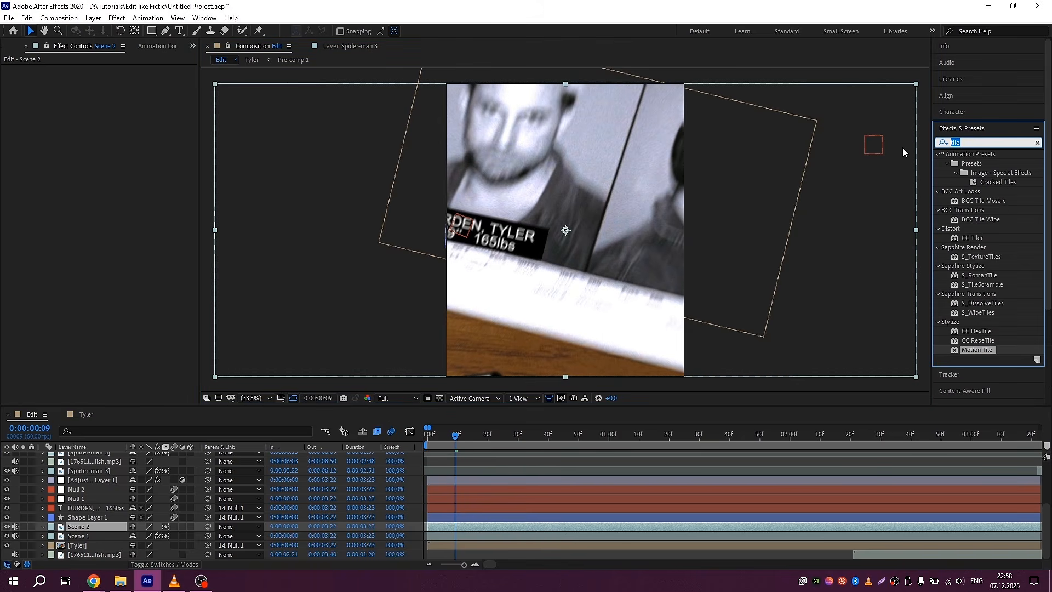
{"action": "type", "text": "mocj"}
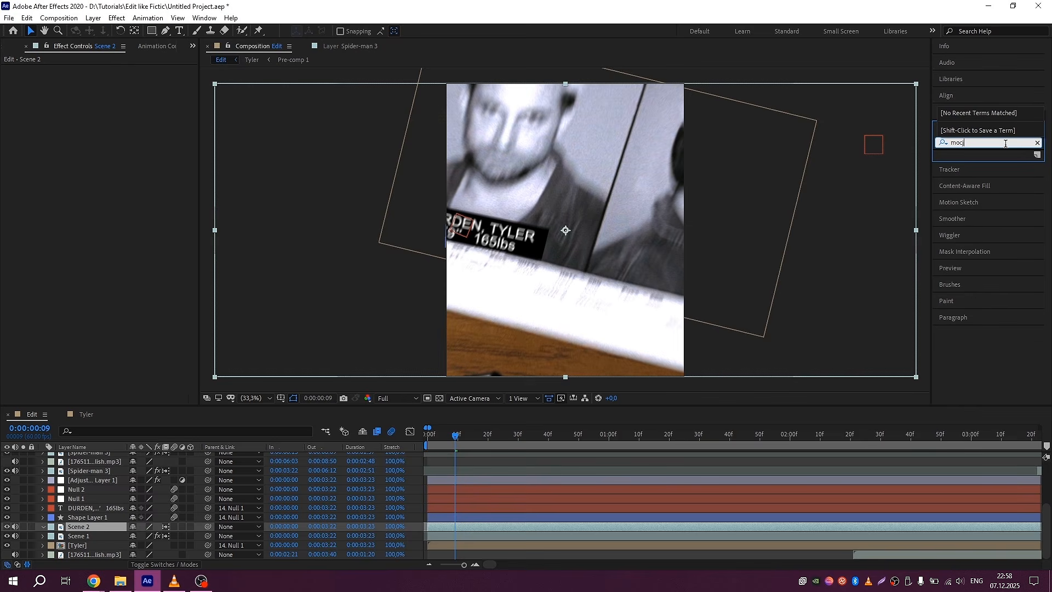
{"action": "left_click_drag", "start_coordinate": [975, 163], "coordinate": [487, 526]}
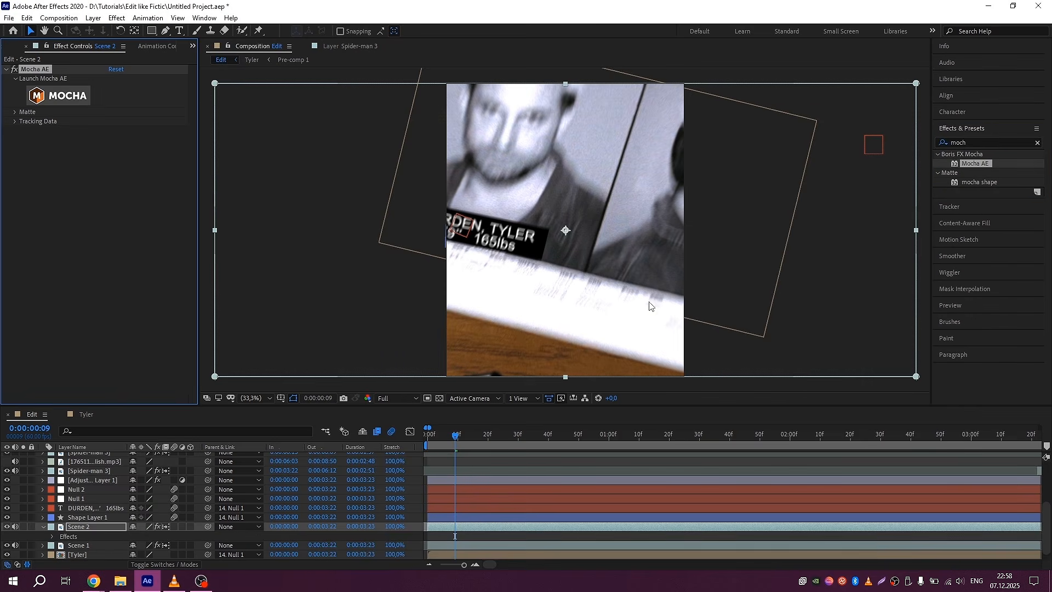
- Launch and close the Mocha AE plugin, and turn off frame blending on the Scene 2 layer
{"action": "left_click", "coordinate": [68, 95]}
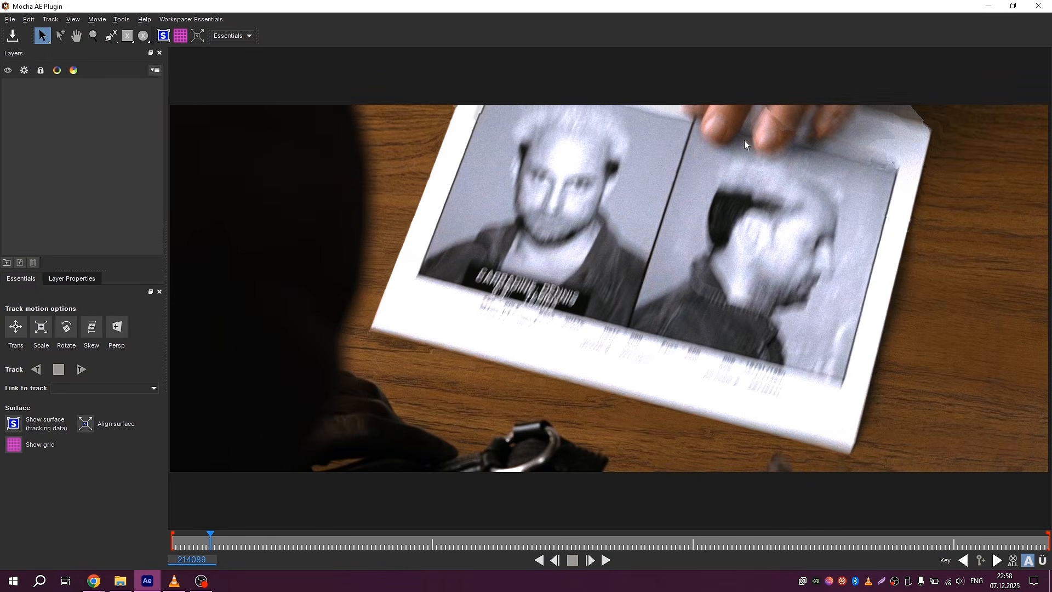
{"action": "left_click", "coordinate": [1045, 6]}
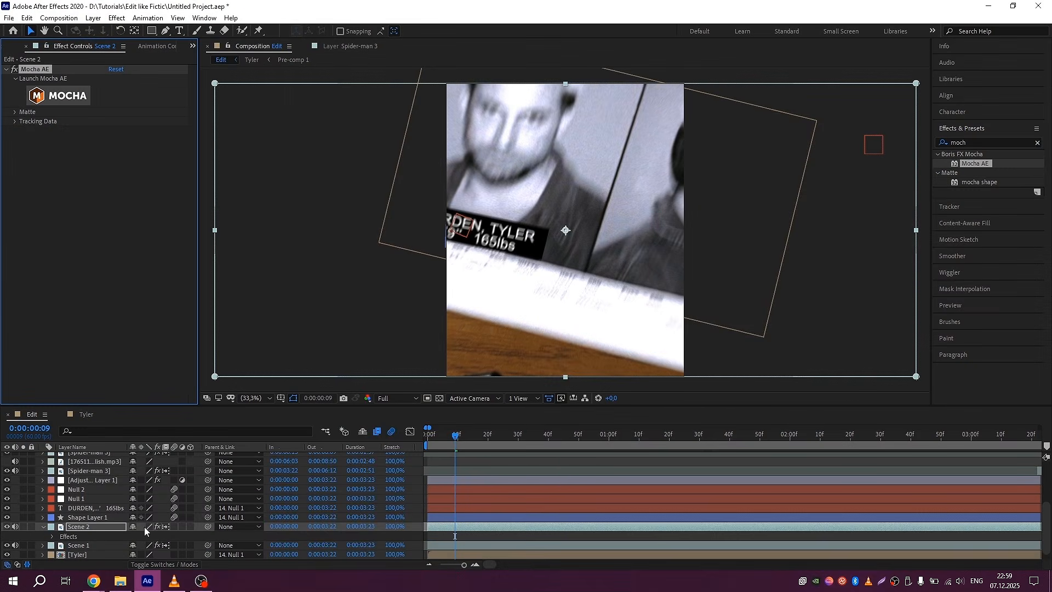
{"action": "left_click", "coordinate": [165, 527]}
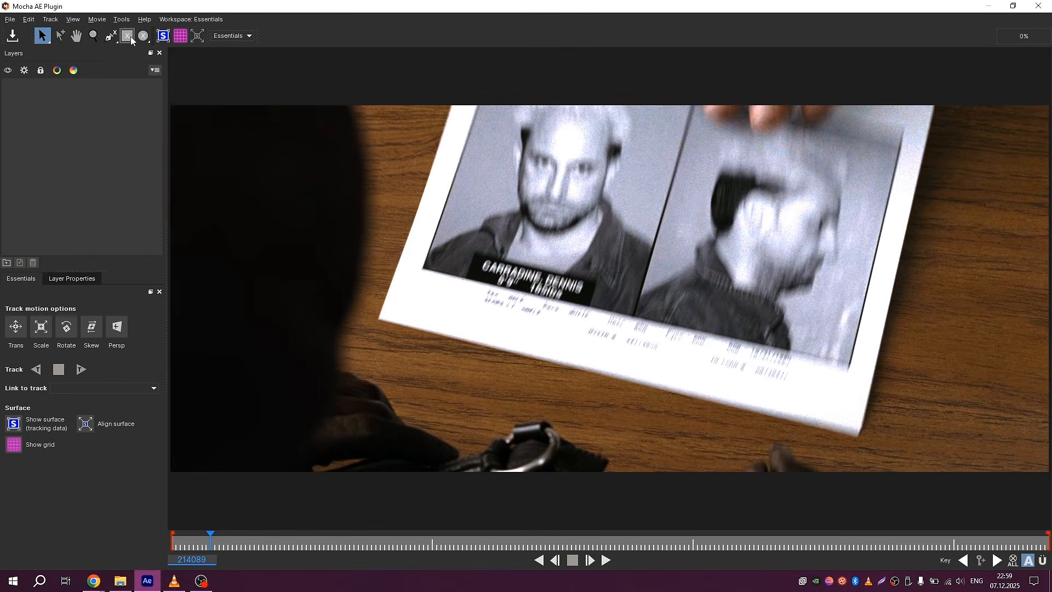
- In Mocha AE, start a spline around the first finger overlapping the mugshot sheet at frame 214089
{"action": "left_click", "coordinate": [93, 36]}
{"action": "left_click_drag", "start_coordinate": [810, 111], "coordinate": [839, 40]}
{"action": "right_click", "coordinate": [880, 38]}
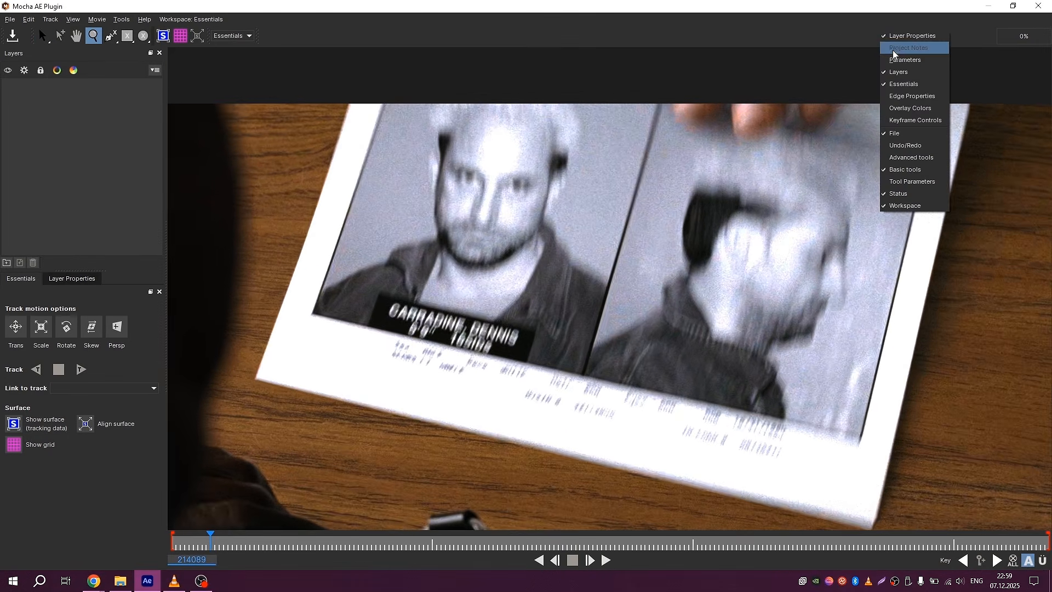
{"action": "left_click", "coordinate": [888, 53]}
{"action": "left_click", "coordinate": [1045, 52]}
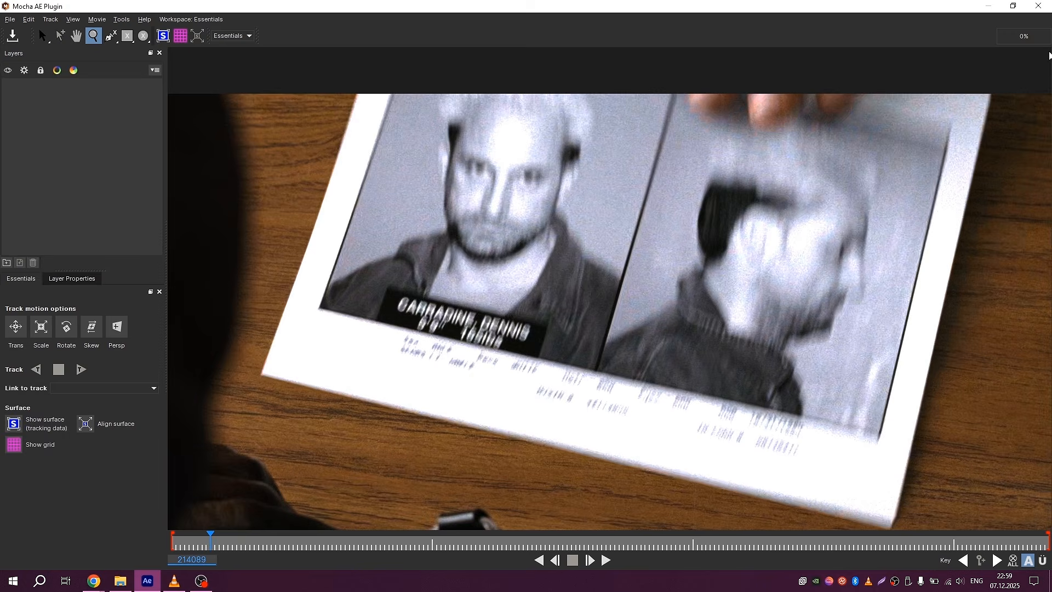
{"action": "key", "text": "z"}
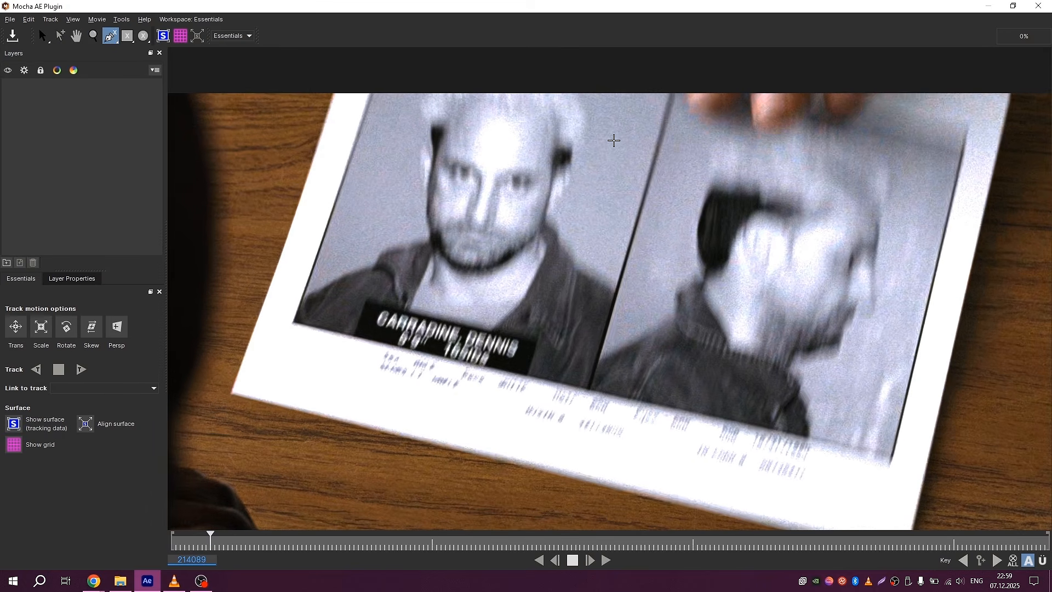
{"action": "left_click", "coordinate": [688, 92]}
{"action": "key", "text": "ctrl+z"}
{"action": "left_click", "coordinate": [690, 90]}
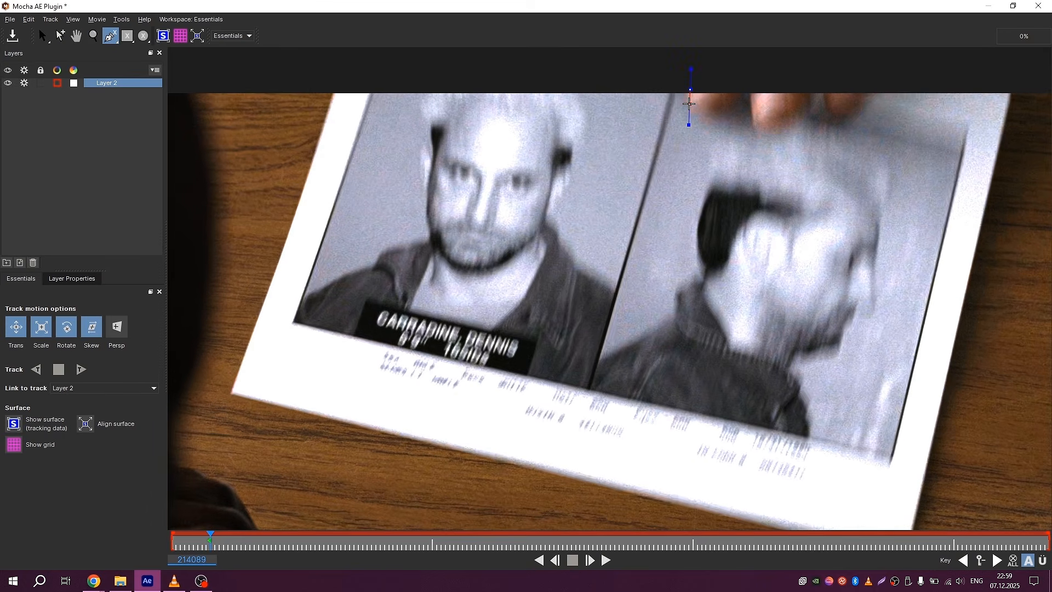
{"action": "left_click", "coordinate": [690, 105]}
{"action": "left_click", "coordinate": [697, 117]}
{"action": "left_click", "coordinate": [717, 123]}
- Extend the spline around the second finger and up past the frame's upper edge at frame 214089
{"action": "left_click", "coordinate": [750, 91]}
{"action": "left_click", "coordinate": [751, 99]}
{"action": "left_click", "coordinate": [752, 120]}
{"action": "left_click", "coordinate": [760, 130]}
{"action": "left_click", "coordinate": [776, 133]}
{"action": "left_click", "coordinate": [792, 124]}
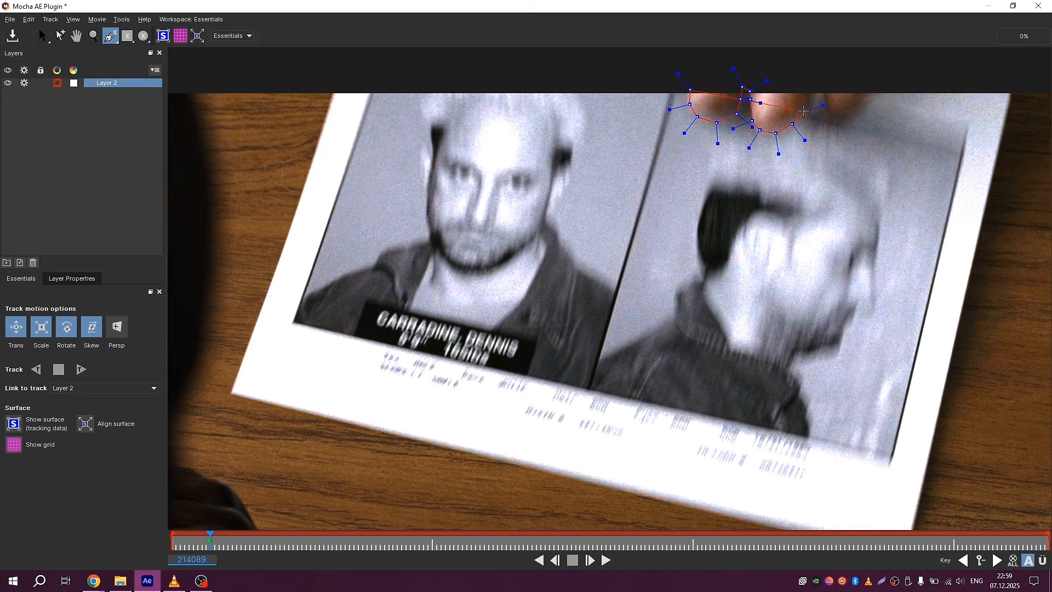
{"action": "left_click", "coordinate": [807, 109]}
{"action": "left_click", "coordinate": [809, 100]}
{"action": "left_click", "coordinate": [809, 80]}
- Advance to frame 214090 and move the spline points to fit the two leftmost fingers
{"action": "key", "text": "greater"}
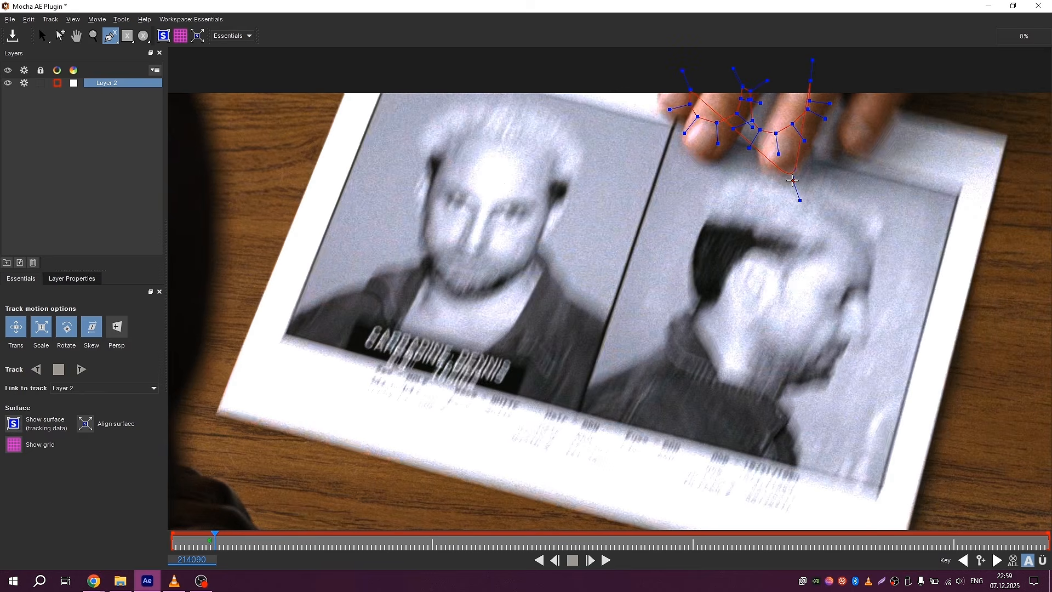
{"action": "key", "text": "Left"}
{"action": "left_click_drag", "start_coordinate": [717, 122], "coordinate": [686, 128]}
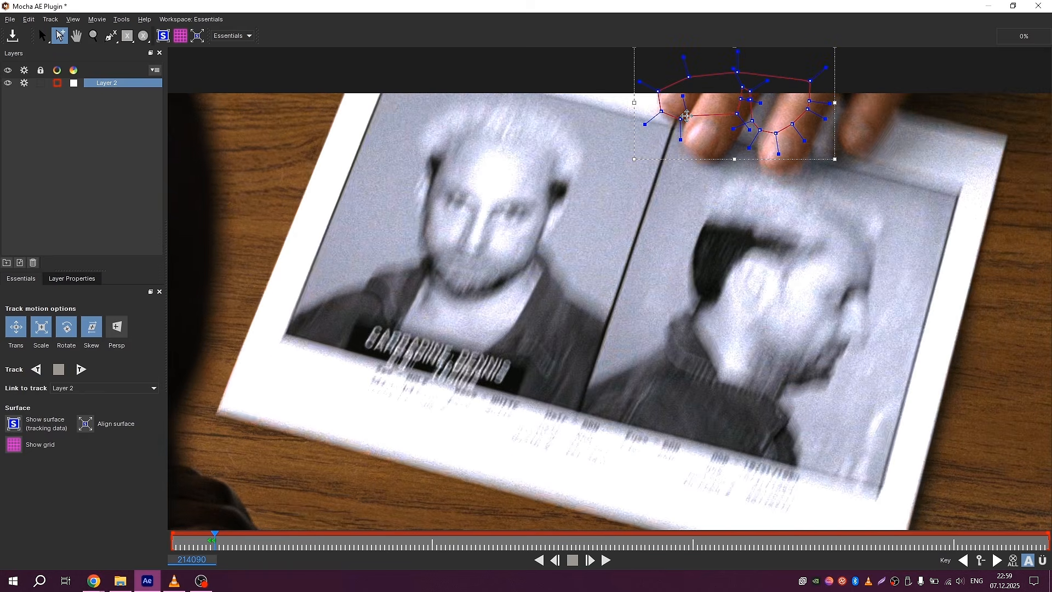
{"action": "left_click_drag", "start_coordinate": [741, 99], "coordinate": [695, 155]}
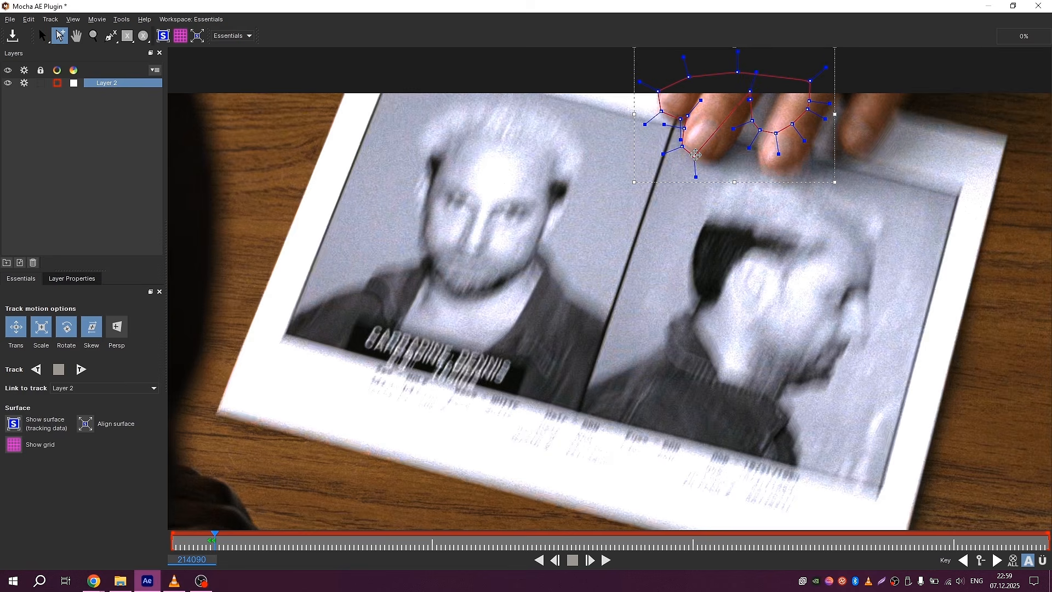
{"action": "left_click_drag", "start_coordinate": [753, 96], "coordinate": [709, 163]}
{"action": "left_click_drag", "start_coordinate": [750, 101], "coordinate": [736, 149]}
{"action": "left_click_drag", "start_coordinate": [754, 113], "coordinate": [762, 90]}
- Fit the remaining spline points around the tip and outer edge of the third finger at frame 214090
{"action": "mouse_move", "coordinate": [758, 133]}
{"action": "left_mouse_down"}
{"action": "mouse_move", "coordinate": [780, 89]}
{"action": "mouse_move", "coordinate": [757, 153]}
{"action": "left_mouse_up"}
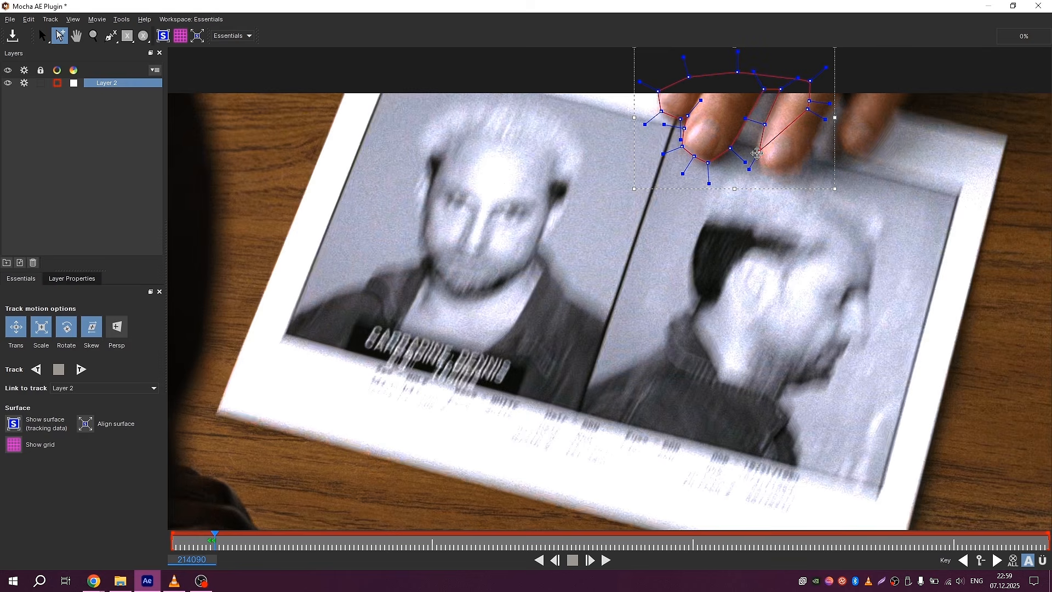
{"action": "left_click_drag", "start_coordinate": [807, 113], "coordinate": [768, 175]}
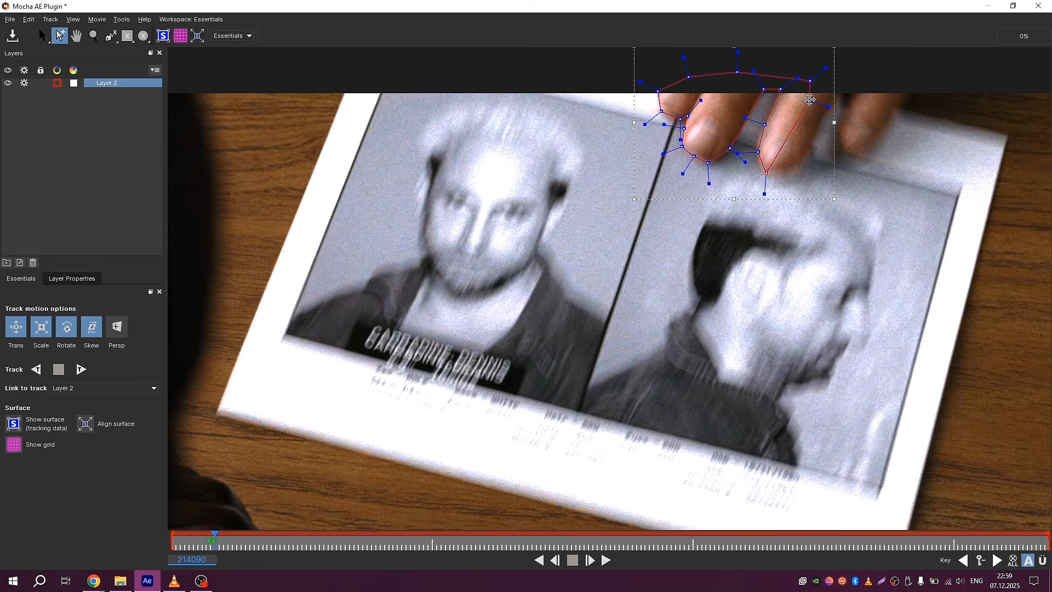
{"action": "left_click_drag", "start_coordinate": [809, 99], "coordinate": [786, 175]}
{"action": "left_click_drag", "start_coordinate": [810, 82], "coordinate": [850, 83]}
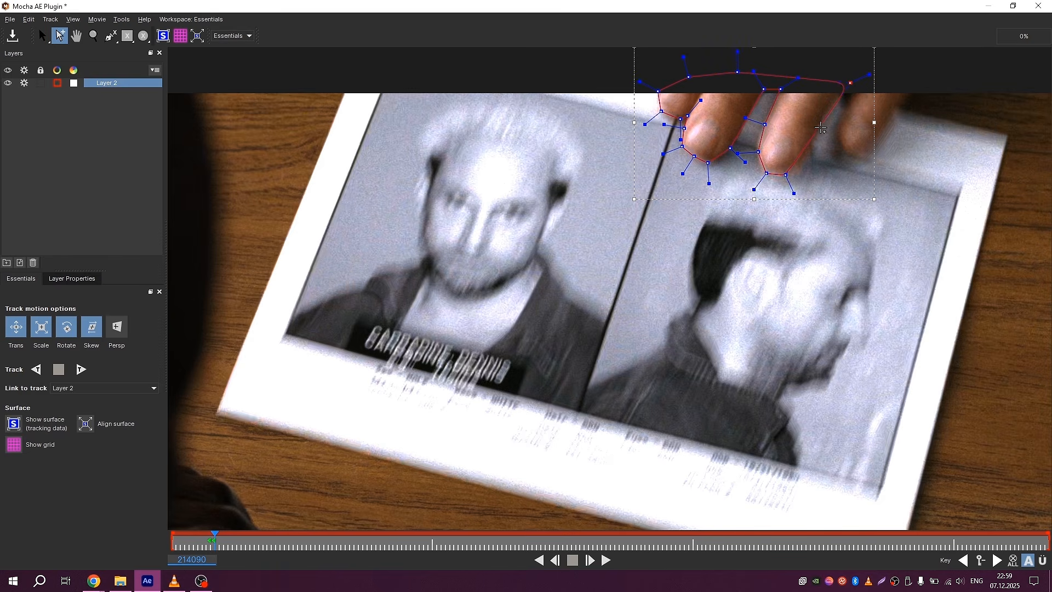
{"action": "left_click_drag", "start_coordinate": [786, 174], "coordinate": [794, 173]}
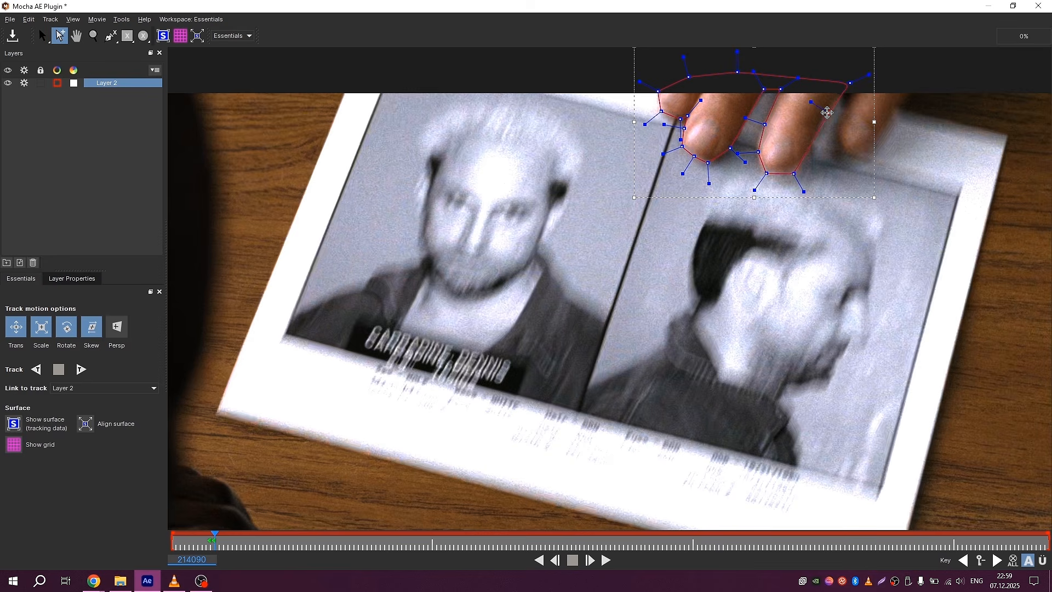
{"action": "left_click_drag", "start_coordinate": [827, 112], "coordinate": [842, 82]}
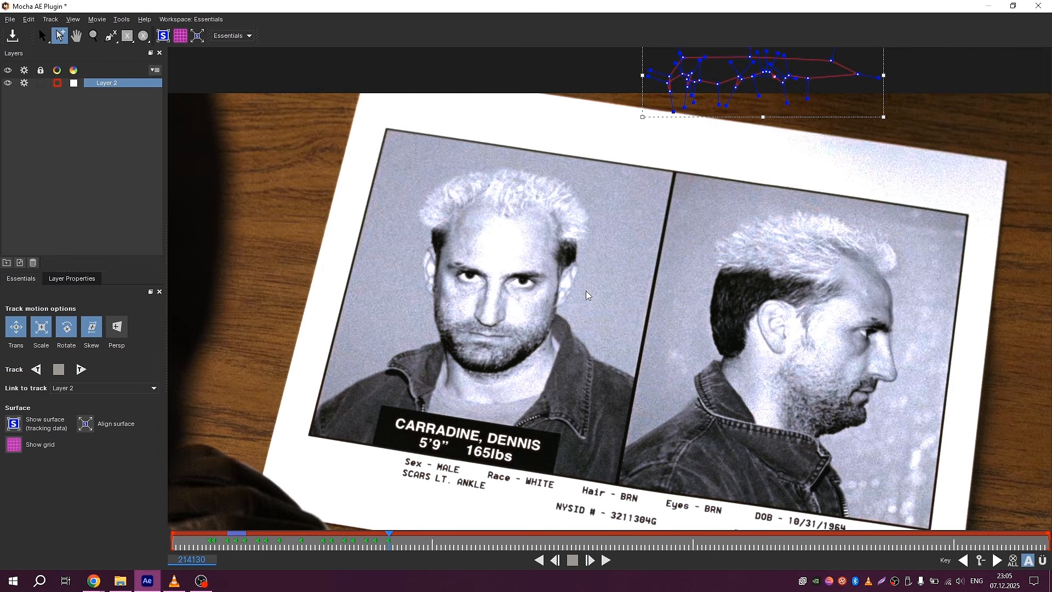
- Save the finished finger mask in Mocha AE and close the plugin
{"action": "left_click", "coordinate": [13, 36]}
{"action": "left_click", "coordinate": [1038, 5]}
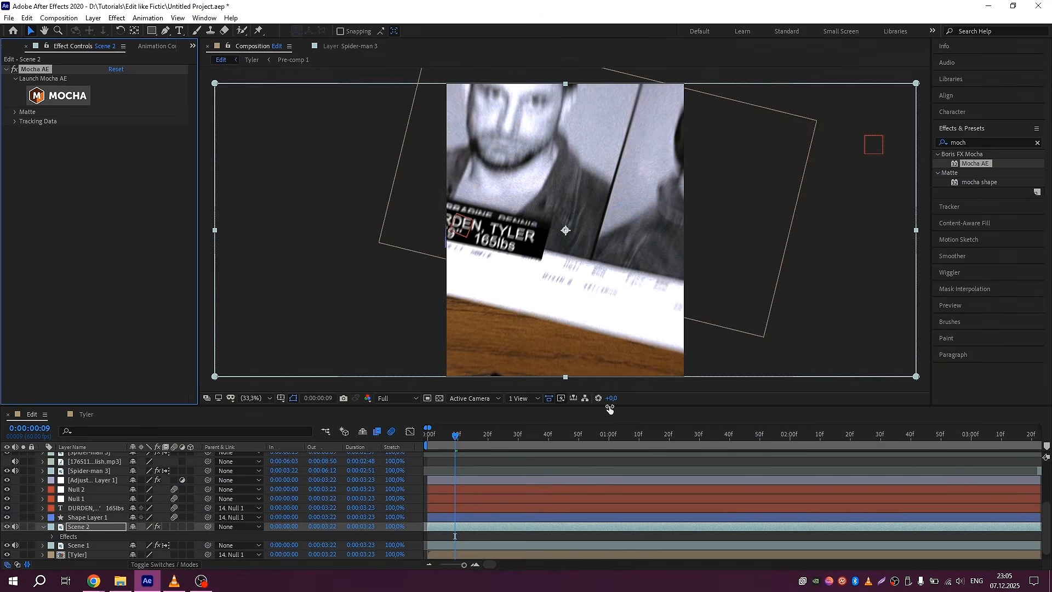
- Create After Effects masks on Scene 2 from its tracked Mocha finger shape
{"action": "left_click", "coordinate": [15, 113]}
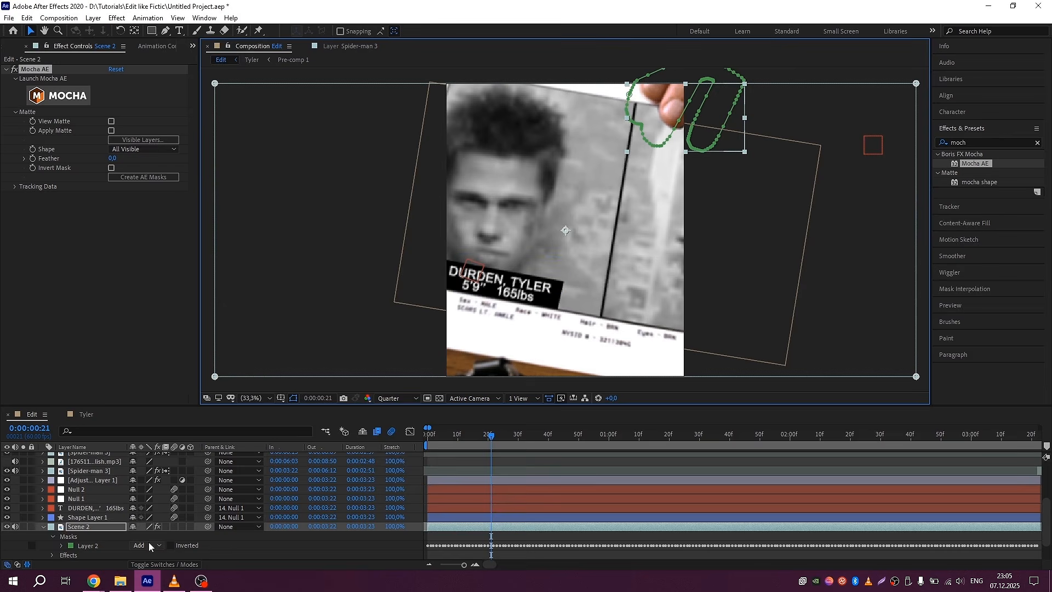
{"action": "left_click", "coordinate": [147, 545]}
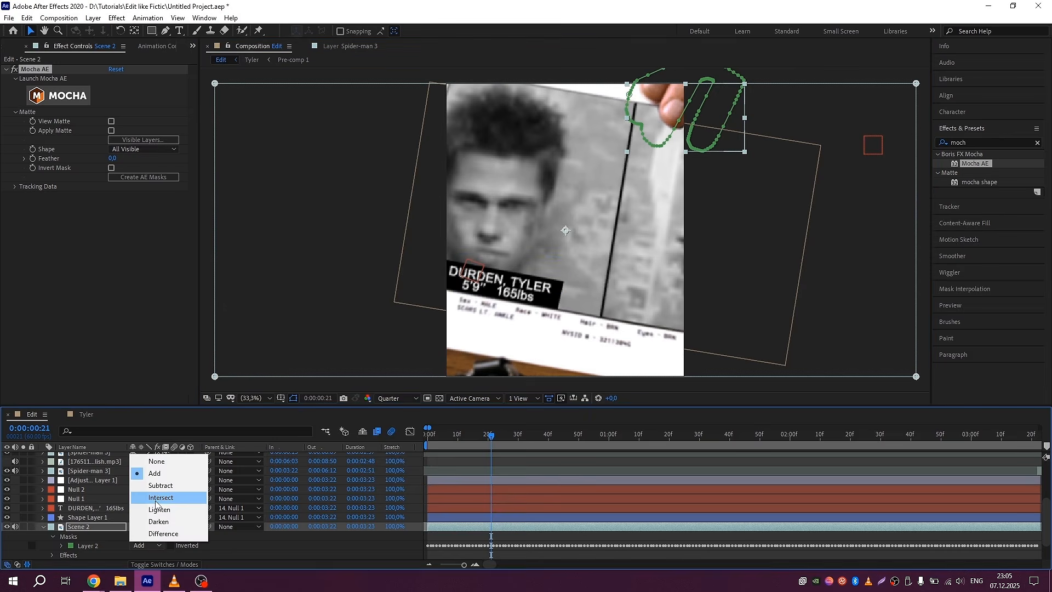
{"action": "left_click", "coordinate": [159, 485]}
{"action": "key", "text": "ctrl+z"}
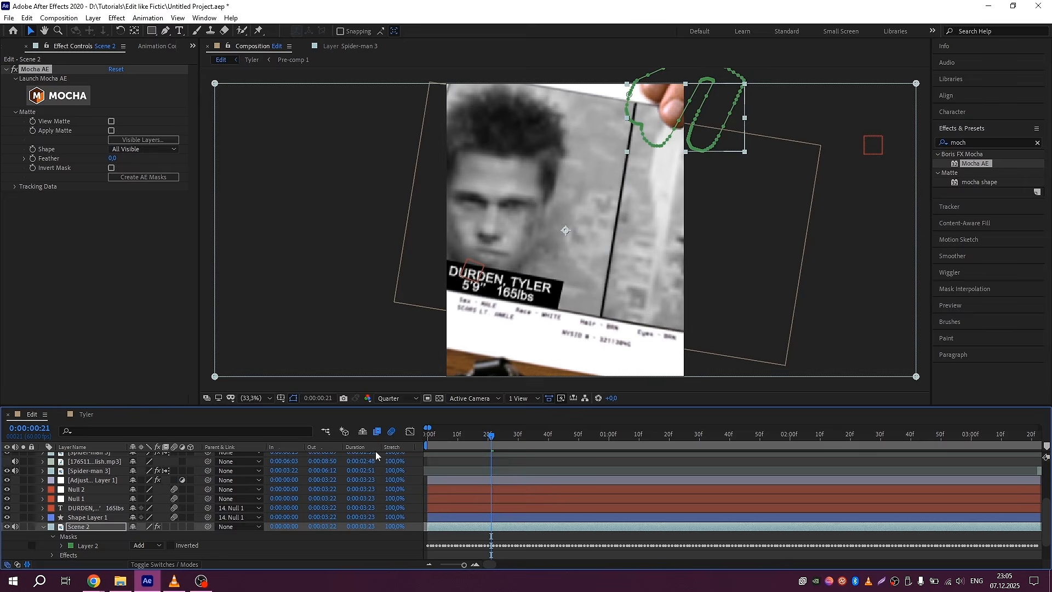
- Set the feather of Scene 2's finger mask to 25 pixels, checking it at 0:00:00:34 in full resolution
{"action": "left_click_drag", "start_coordinate": [517, 435], "coordinate": [551, 436]}
{"action": "left_click", "coordinate": [529, 437]}
{"action": "left_click", "coordinate": [402, 399]}
{"action": "left_click", "coordinate": [406, 422]}
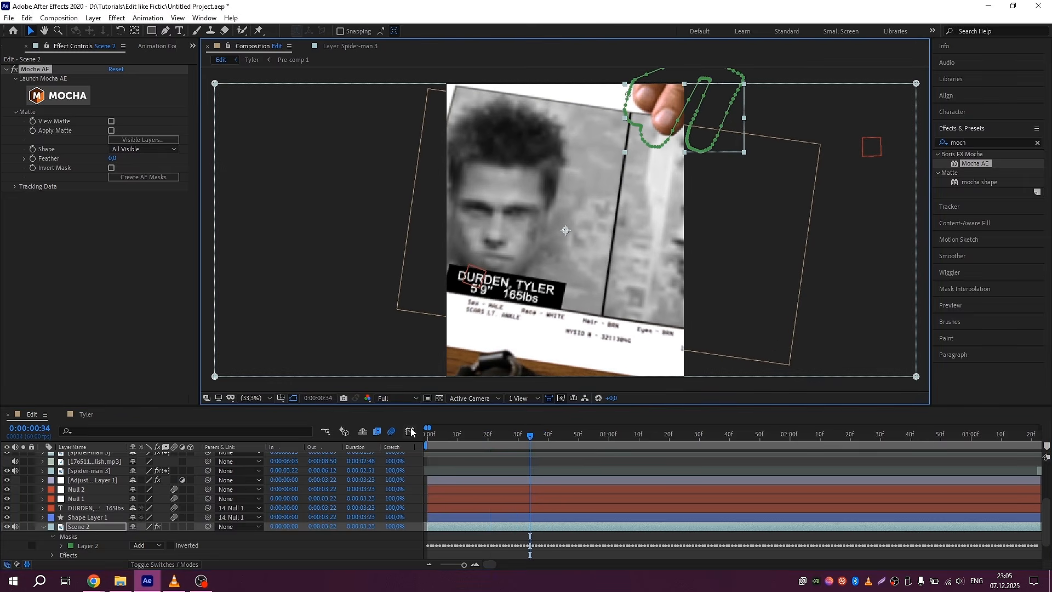
{"action": "key", "text": "f"}
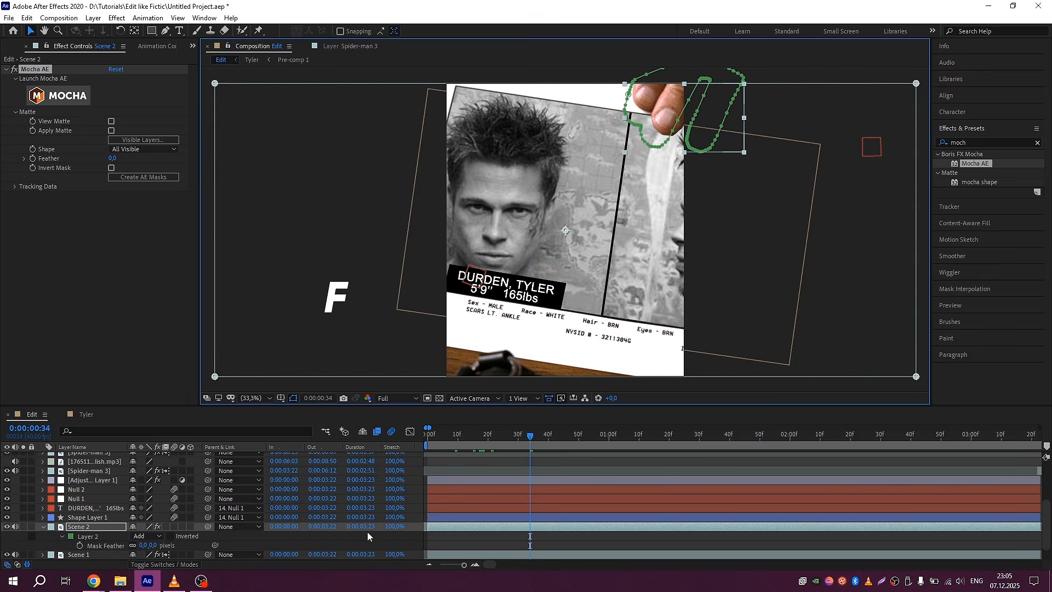
{"action": "left_click", "coordinate": [146, 545]}
{"action": "type", "text": "25"}
{"action": "key", "text": "Return"}
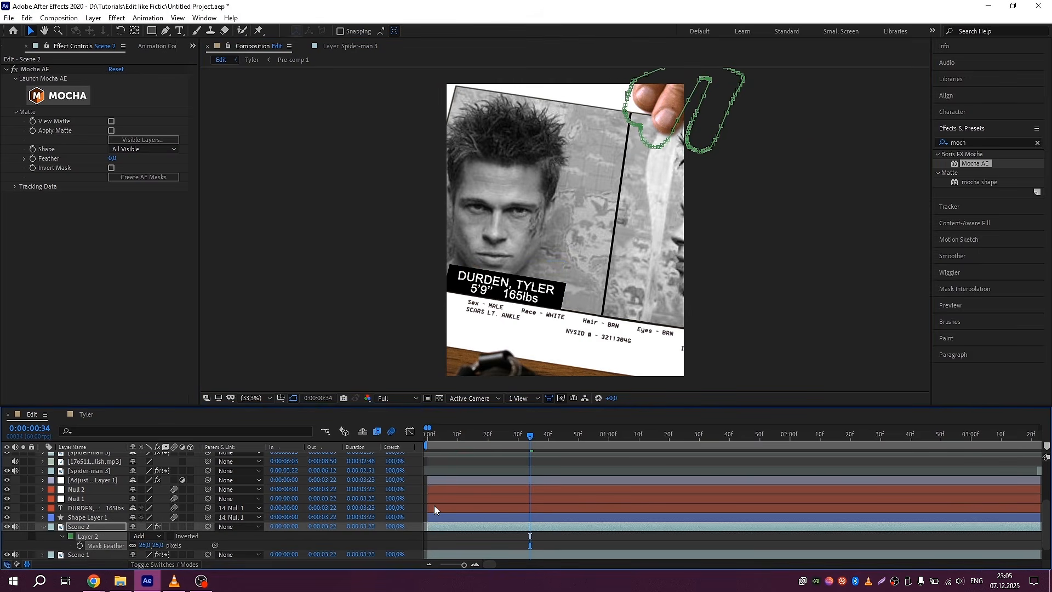
- Find the Perspective Drop Shadow effect and apply it to the Scene 2 layer
{"action": "left_click", "coordinate": [7, 69]}
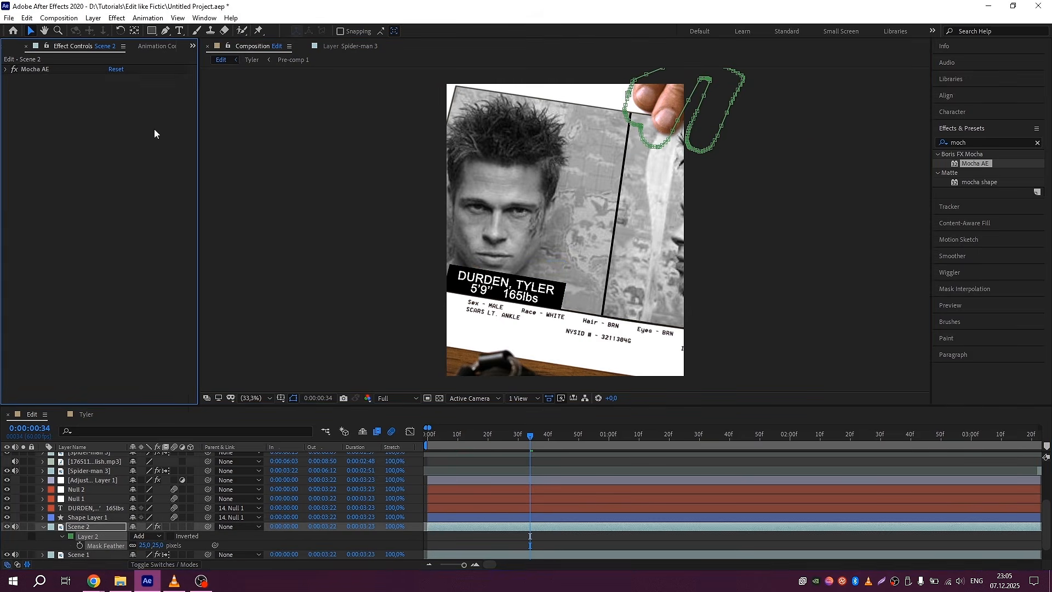
{"action": "type", "text": "dr"}
{"action": "left_click_drag", "start_coordinate": [972, 141], "coordinate": [897, 140]}
{"action": "type", "text": "d"}
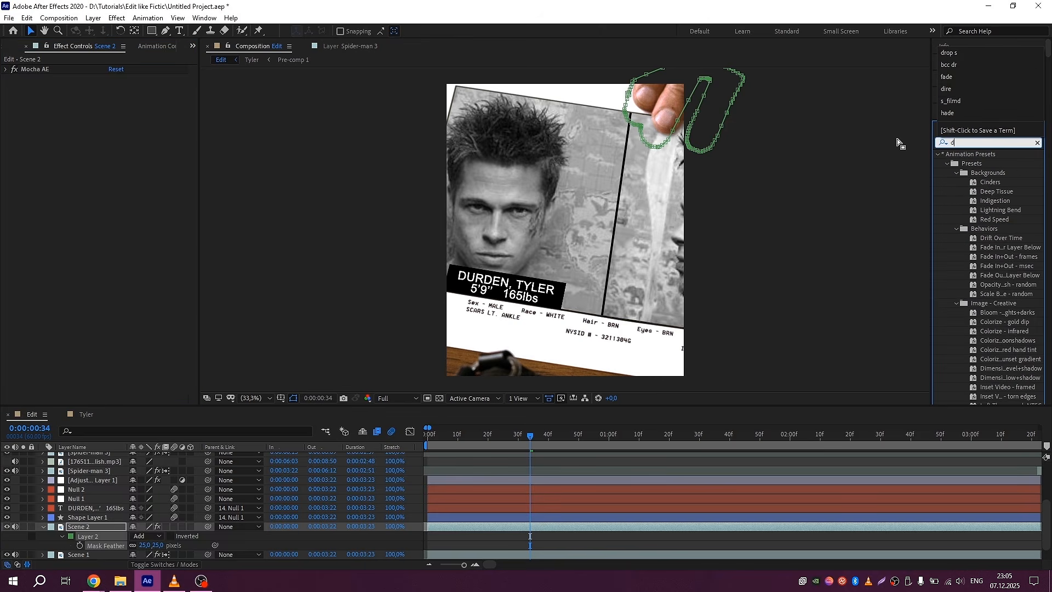
{"action": "type", "text": "rop s"}
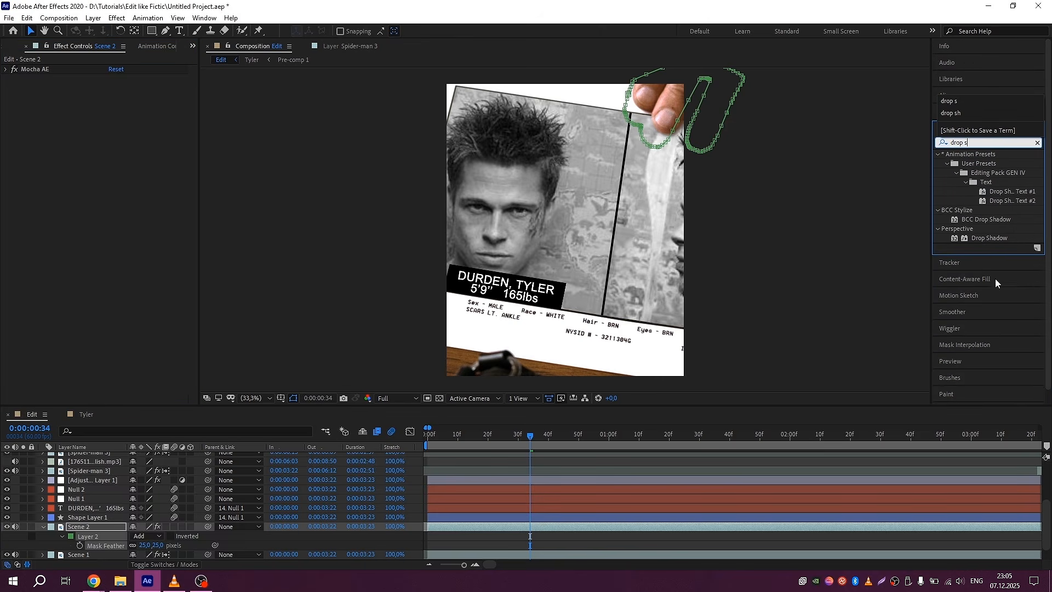
{"action": "left_click_drag", "start_coordinate": [984, 239], "coordinate": [525, 527]}
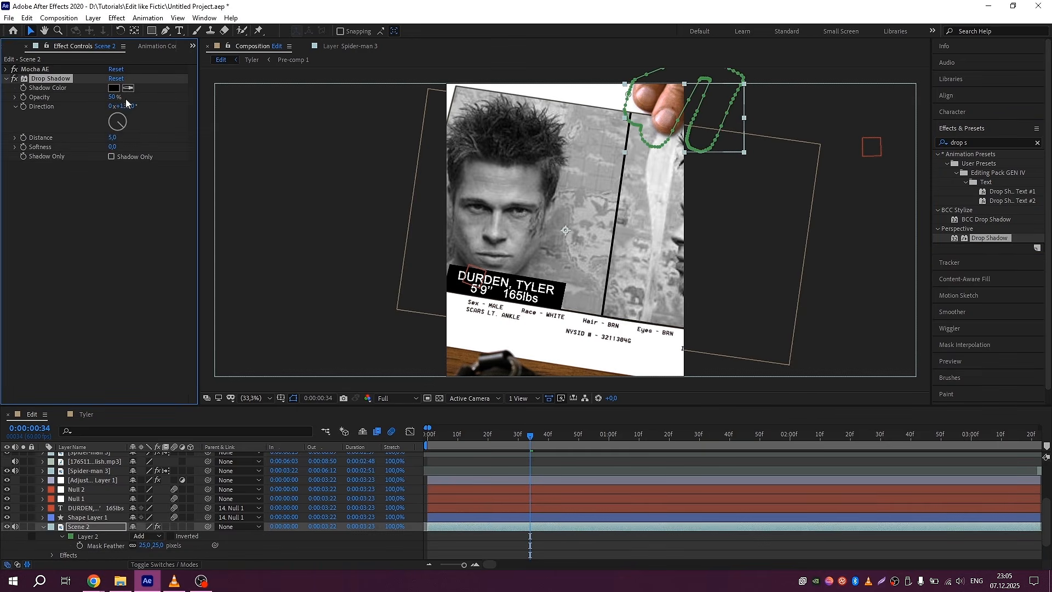
- Set the drop shadow's opacity to 100%, distance to 15 and softness to 30, and return the preview to Quarter resolution
{"action": "left_click", "coordinate": [112, 148]}
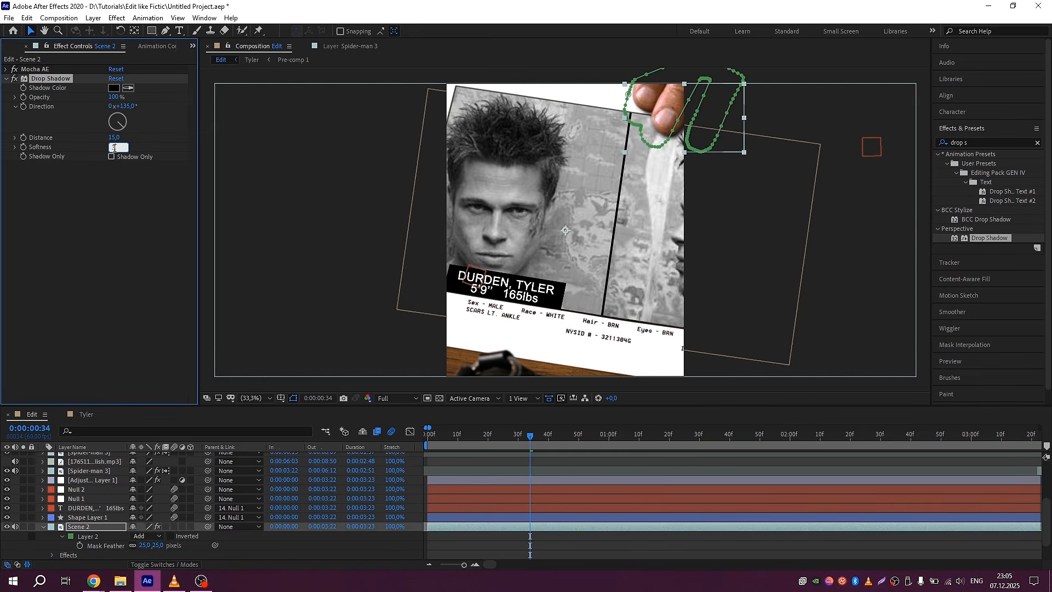
{"action": "left_click", "coordinate": [404, 402]}
{"action": "left_click", "coordinate": [403, 456]}
- Return to the start of the composition, collapse Scene 2's properties and enable frame blending on that layer
{"action": "left_click_drag", "start_coordinate": [437, 438], "coordinate": [425, 438]}
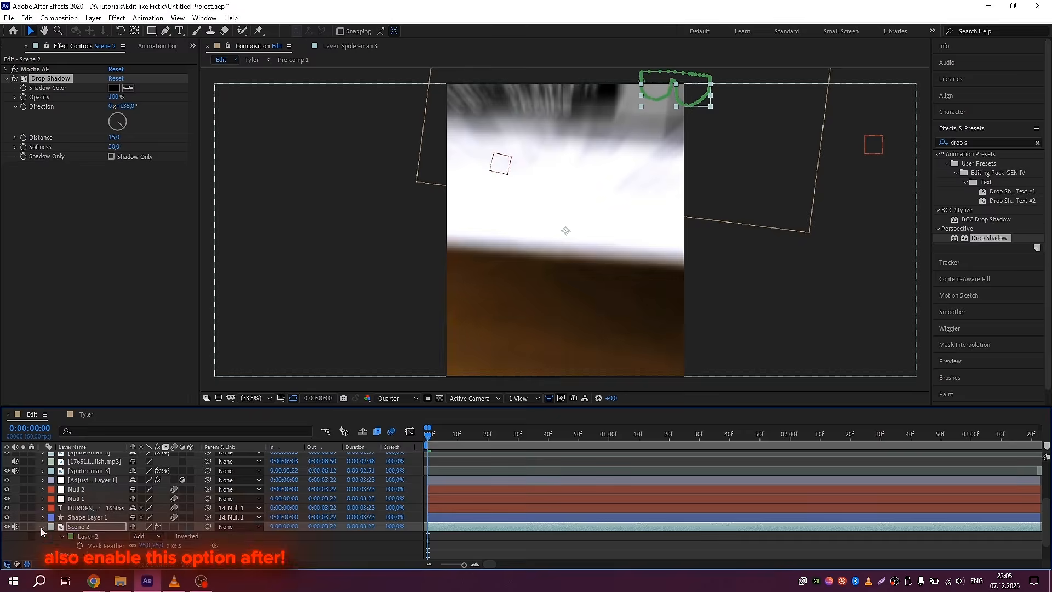
{"action": "left_click", "coordinate": [43, 527]}
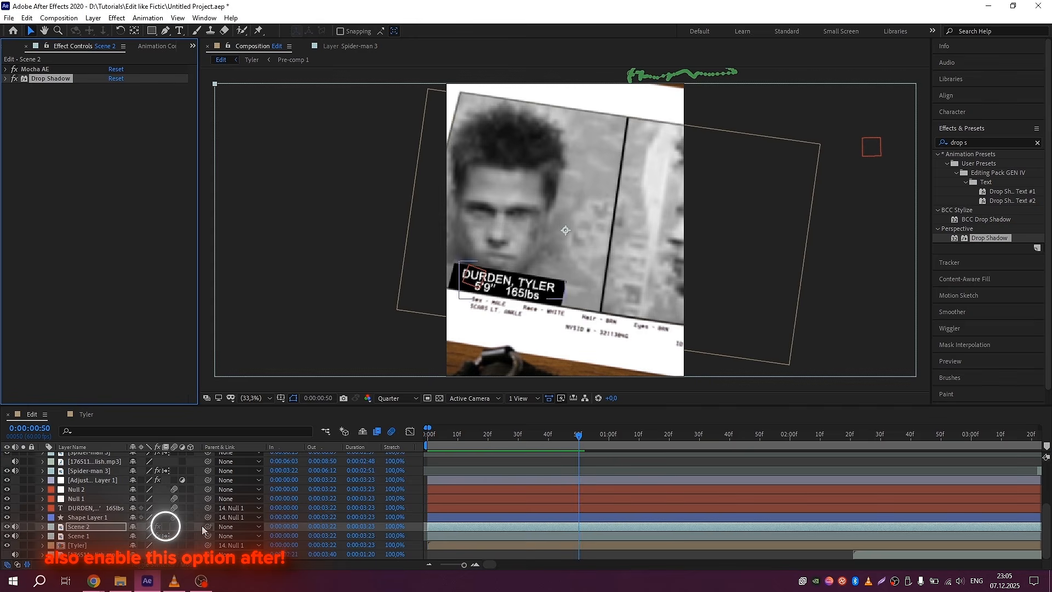
{"action": "double_click", "coordinate": [165, 527]}
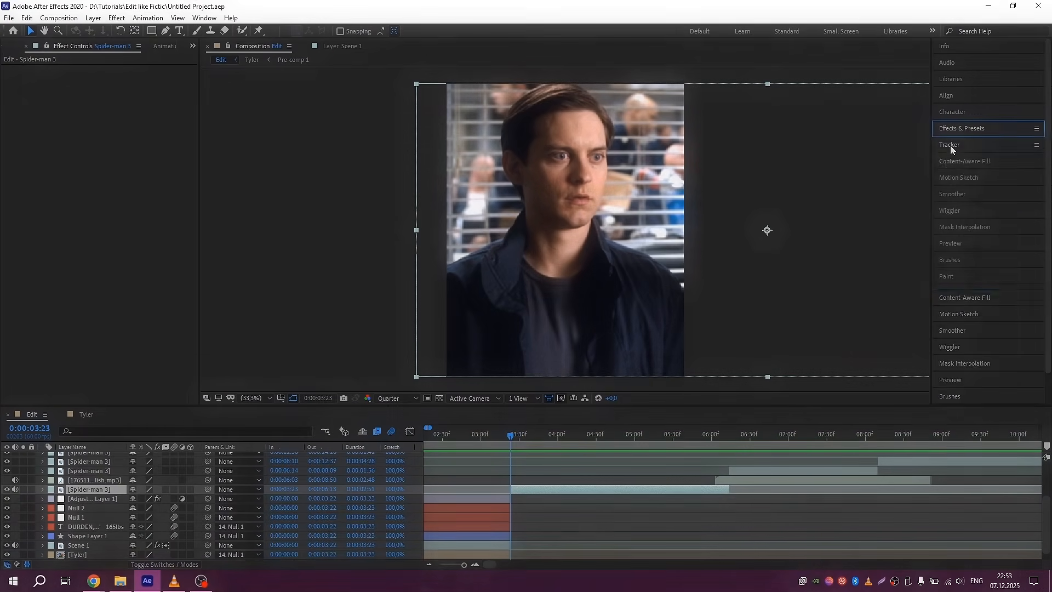
- Stabilize-track the position of the young man's nose in the Spider-man 3 clip, starting at 0:00:03:23
{"action": "left_click", "coordinate": [950, 144]}
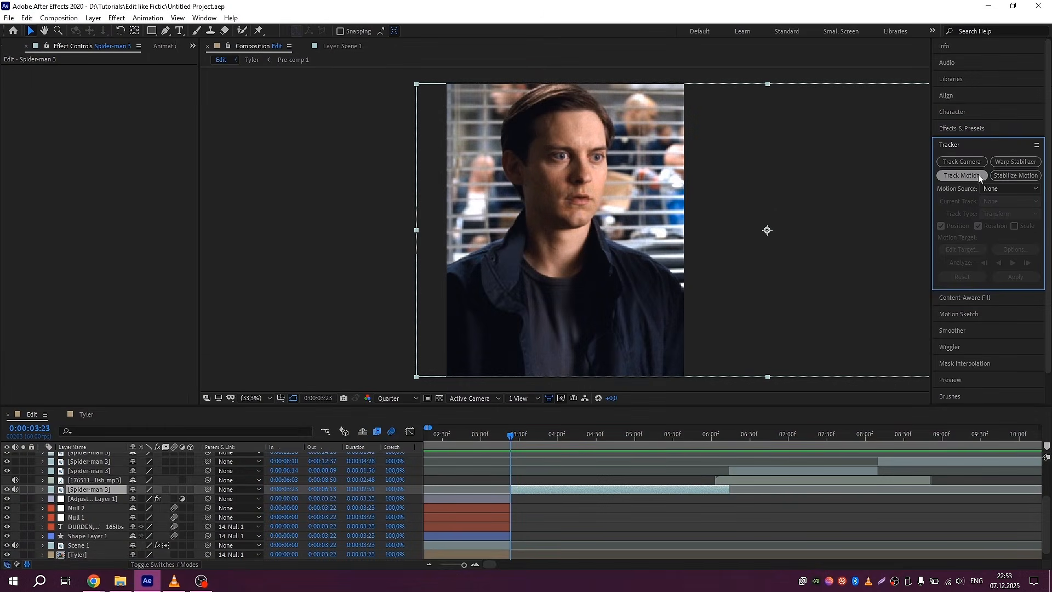
{"action": "left_click", "coordinate": [962, 176]}
{"action": "scroll", "coordinate": [567, 200], "scroll_direction": "up", "scroll_amount": 4}
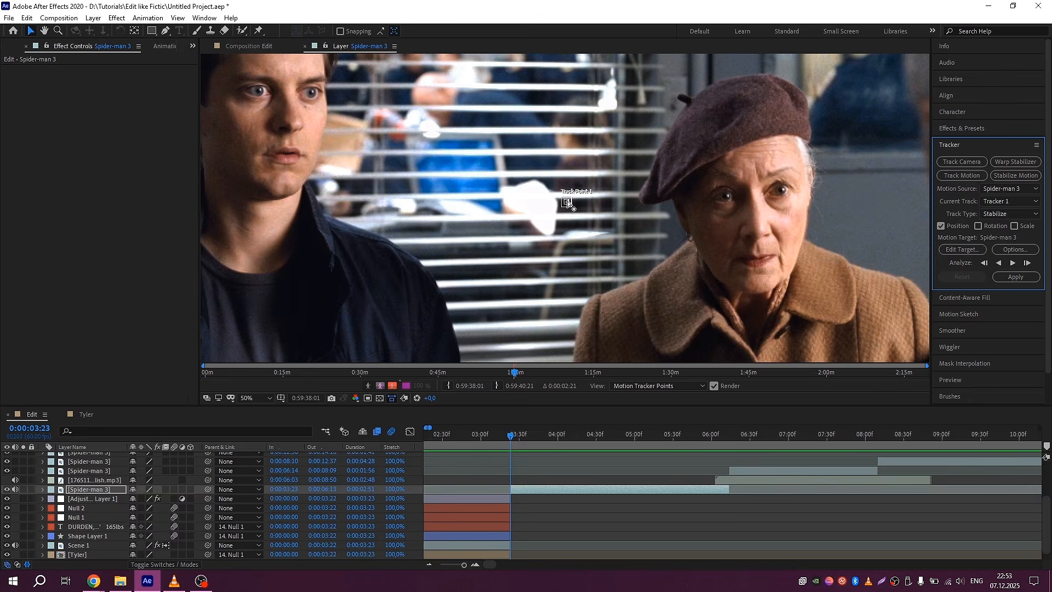
{"action": "scroll", "coordinate": [567, 201], "scroll_direction": "up", "scroll_amount": 2}
{"action": "left_click_drag", "start_coordinate": [569, 204], "coordinate": [493, 179]}
{"action": "scroll", "coordinate": [482, 169], "scroll_direction": "down", "scroll_amount": 1}
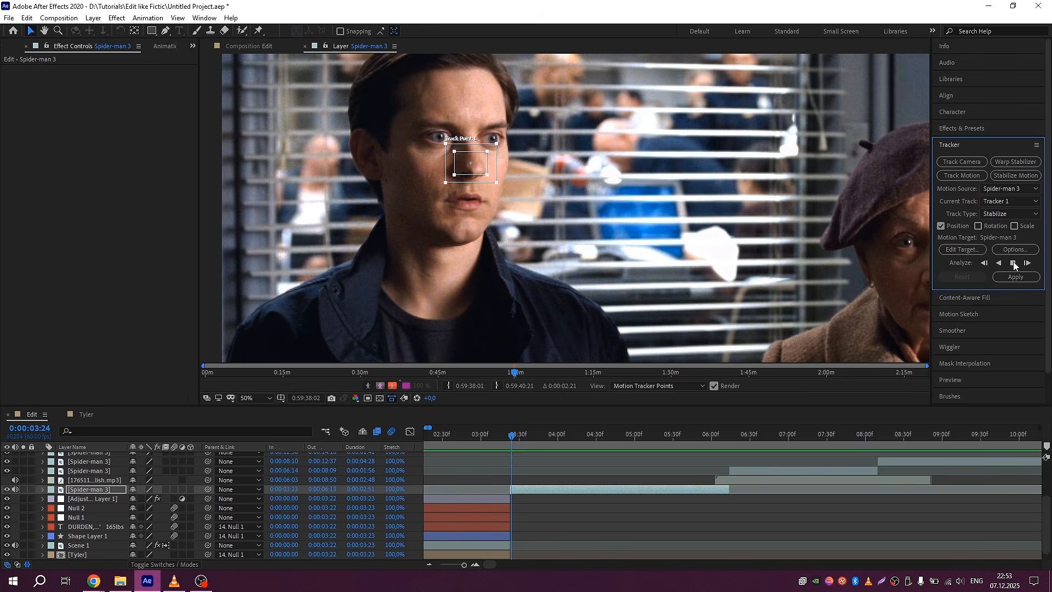
- Apply the stabilization to the Spider-man 3 clip and set the preview resolution to Quarter
{"action": "left_click", "coordinate": [1015, 277]}
{"action": "left_click", "coordinate": [514, 290]}
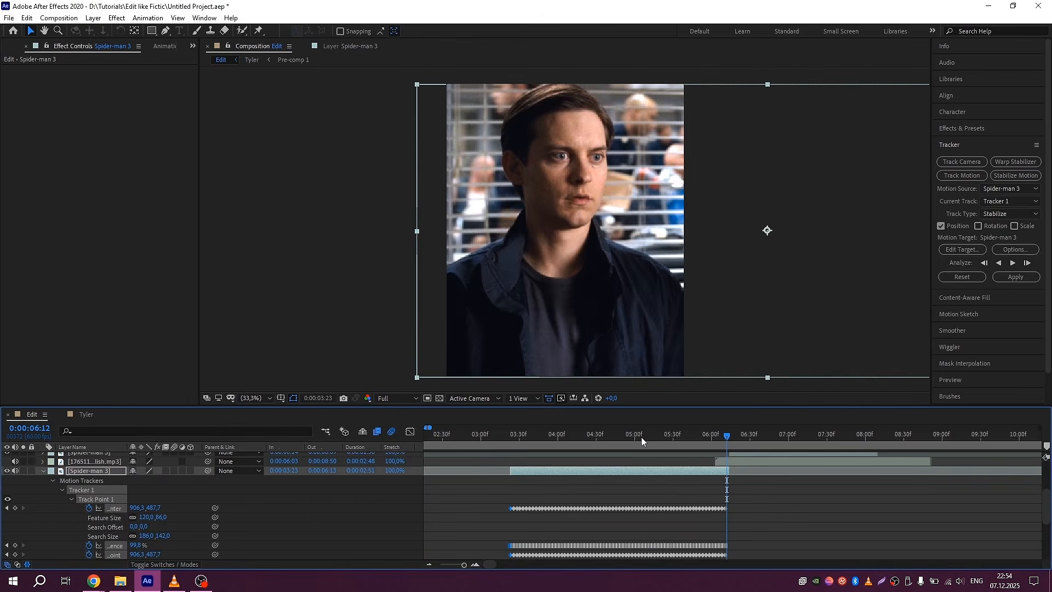
{"action": "key", "text": "u"}
{"action": "left_click", "coordinate": [405, 400]}
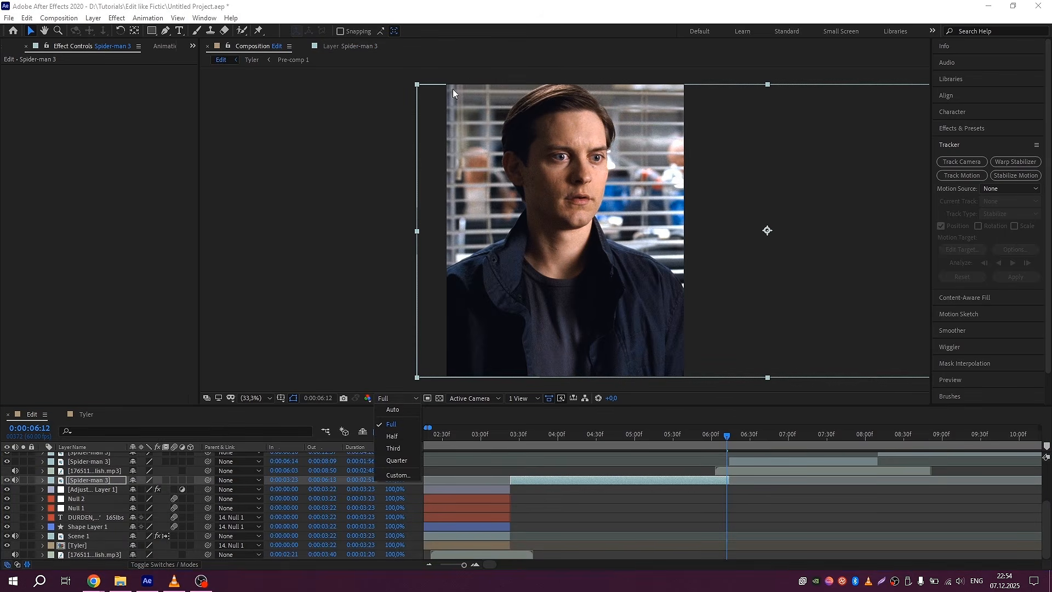
{"action": "left_click", "coordinate": [397, 461]}
- Search the effects for tile and apply Motion Tile to the stabilized Spider-man 3 clip
{"action": "left_click", "coordinate": [964, 129]}
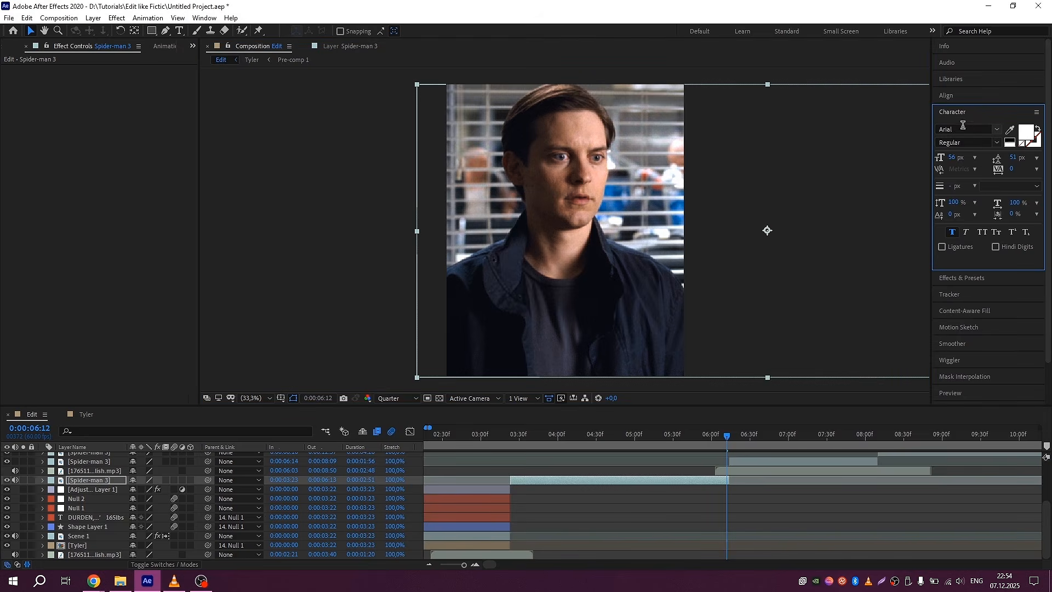
{"action": "left_click", "coordinate": [964, 142]}
{"action": "type", "text": "tile"}
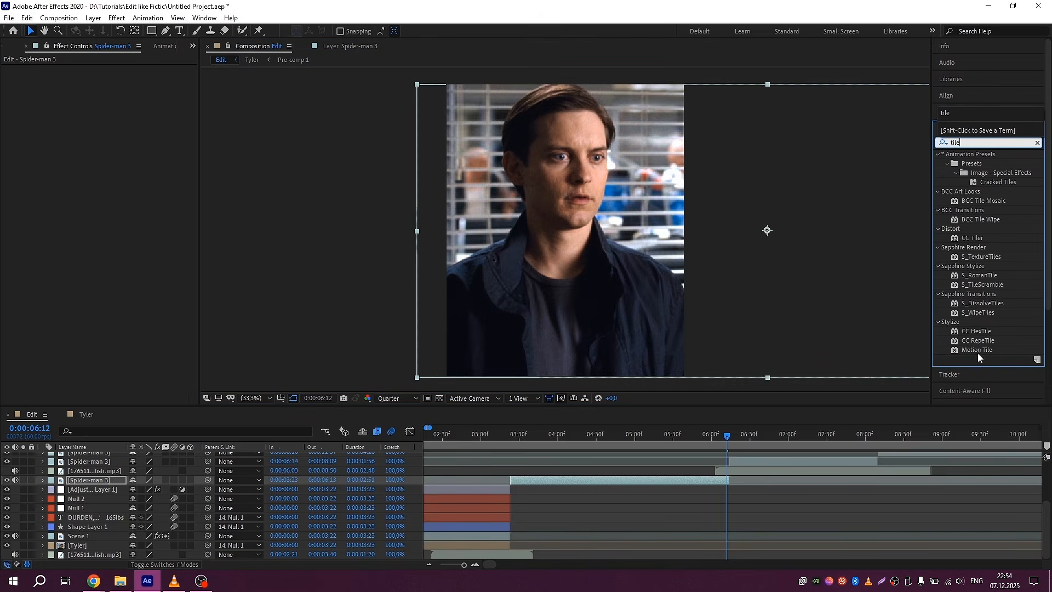
{"action": "left_click_drag", "start_coordinate": [977, 351], "coordinate": [695, 478]}
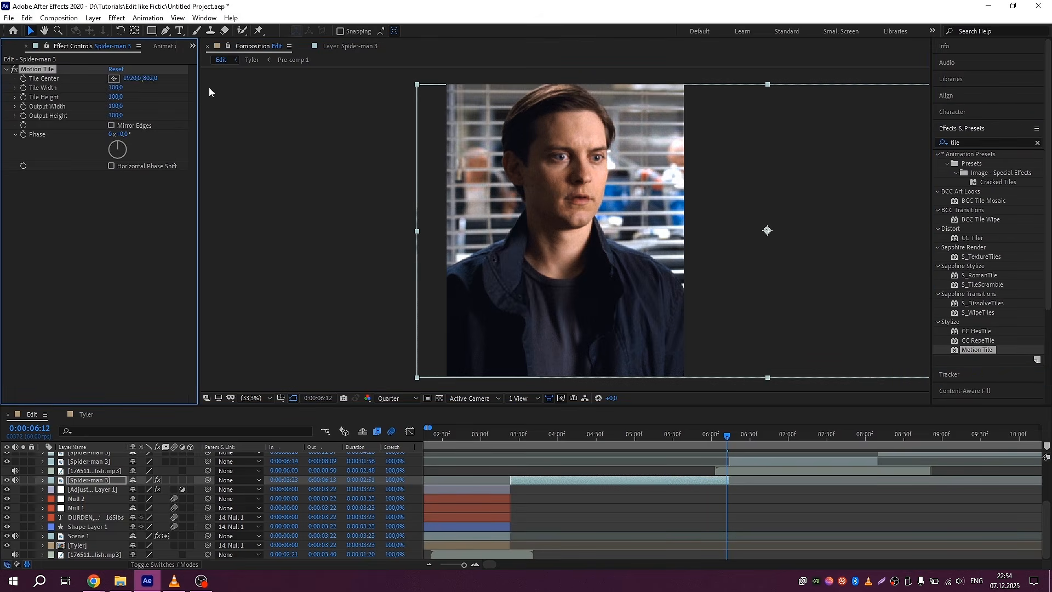
- Set Motion Tile's output width and output height to 300 and enable Mirror Edges
{"action": "left_click", "coordinate": [119, 109]}
{"action": "type", "text": "300"}
{"action": "left_click", "coordinate": [119, 114]}
{"action": "type", "text": "300"}
{"action": "key", "text": "Return"}
{"action": "left_click", "coordinate": [111, 125]}
- Scale the stabilized Spider-man 3 clip to 103% and nudge its horizontal position slightly to the right
{"action": "key", "text": "s"}
{"action": "left_click", "coordinate": [144, 489]}
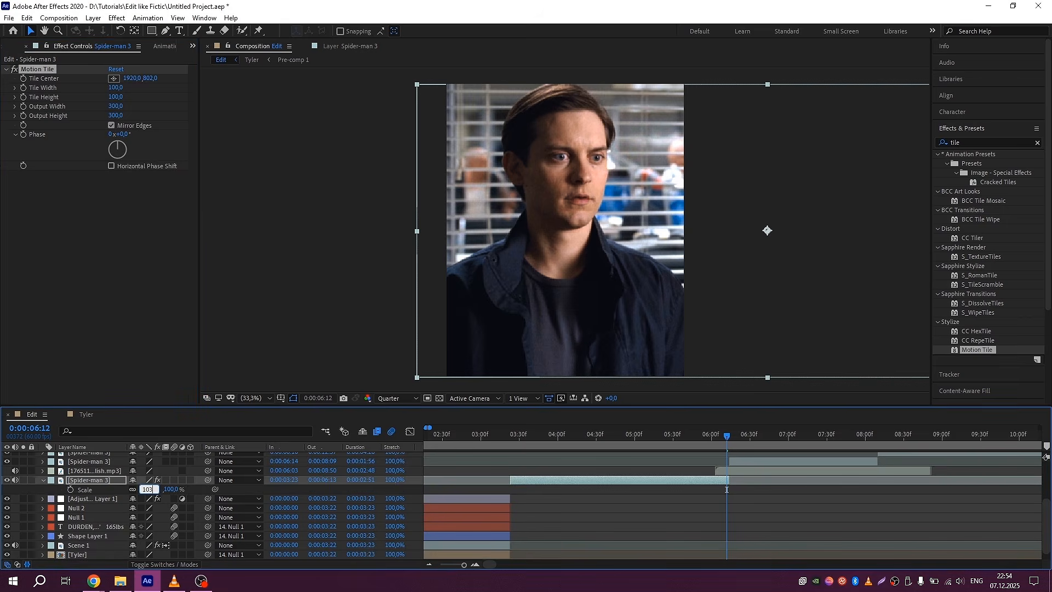
{"action": "type", "text": "103"}
{"action": "key", "text": "Return"}
{"action": "key", "text": "p"}
{"action": "left_click_drag", "start_coordinate": [144, 489], "coordinate": [152, 489]}
{"action": "key", "text": "p"}
- Enable frame blending on the stabilized Spider-man 3 clip and preview it from its start
{"action": "left_click", "coordinate": [187, 481]}
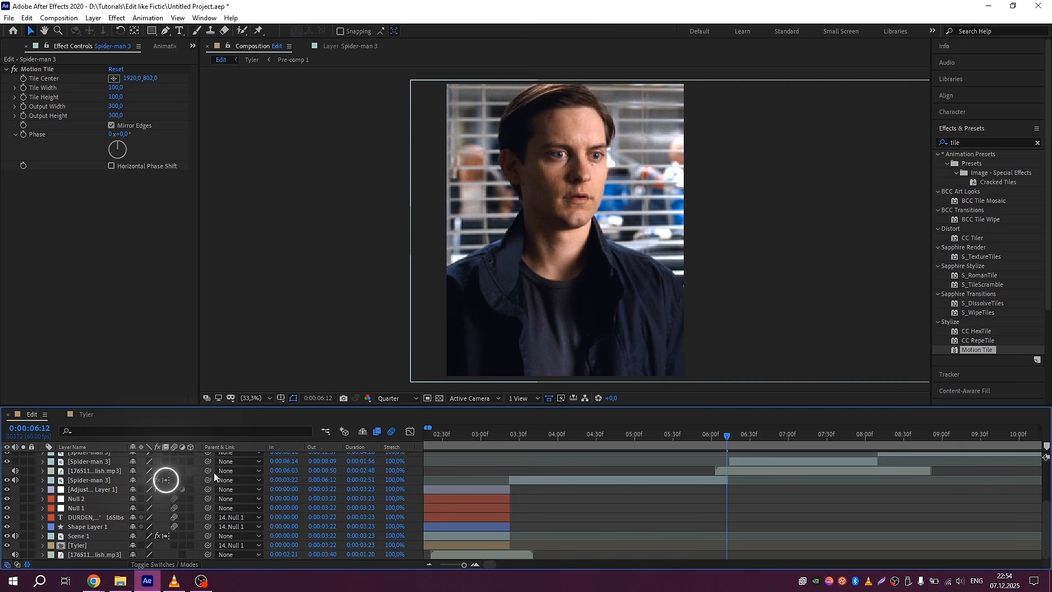
{"action": "left_click_drag", "start_coordinate": [514, 432], "coordinate": [507, 433]}
{"action": "key", "text": "minus"}
{"action": "key", "text": "space"}
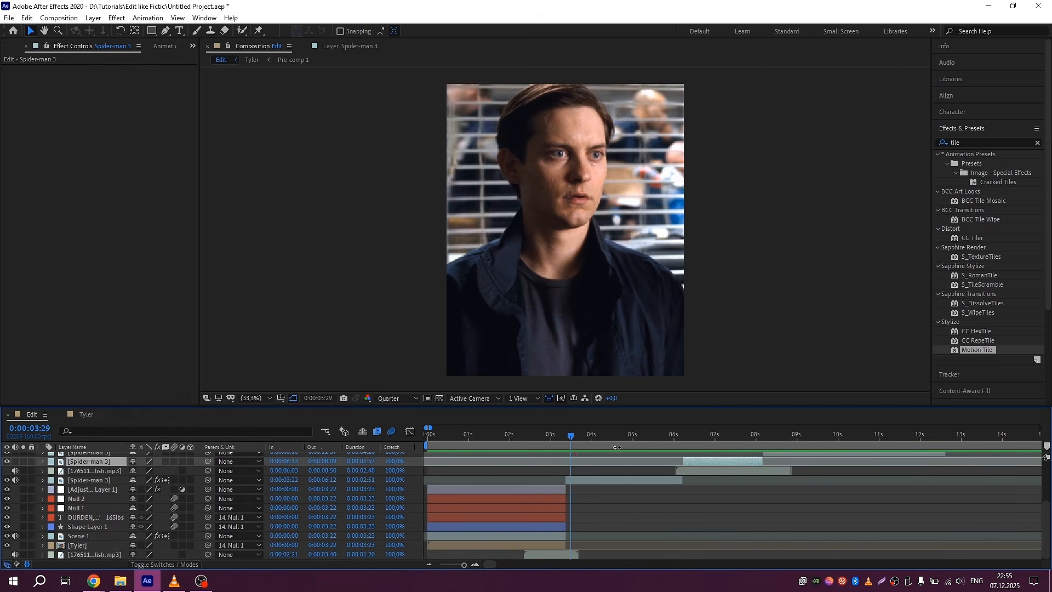
- Track the officer's face in the Spider-man 3 clip starting at 0:00:06:13 and apply the stabilization
{"action": "scroll", "coordinate": [694, 480], "scroll_direction": "up", "scroll_amount": 2}
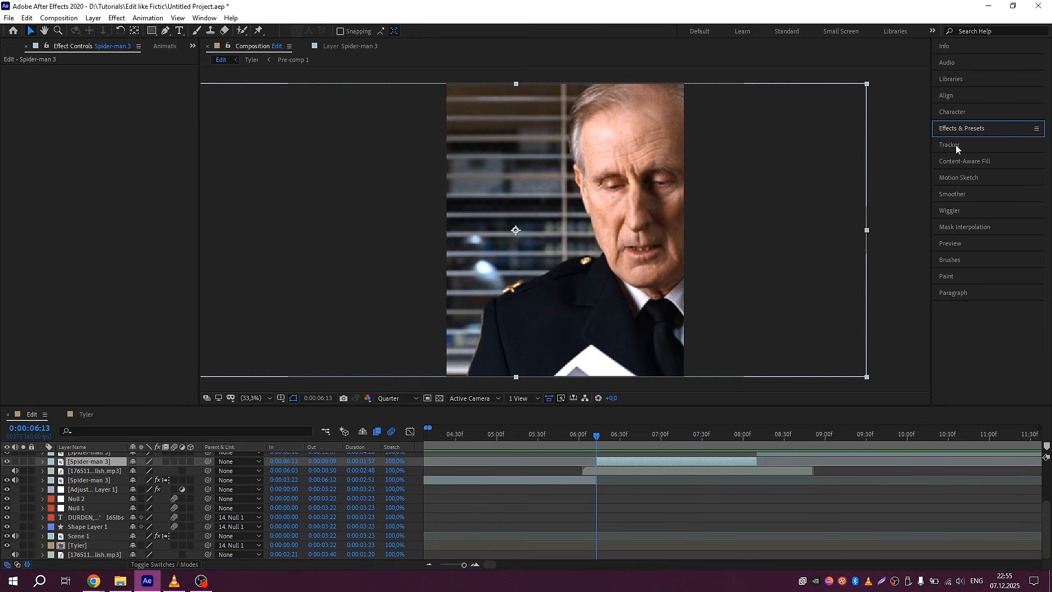
{"action": "left_click", "coordinate": [955, 145]}
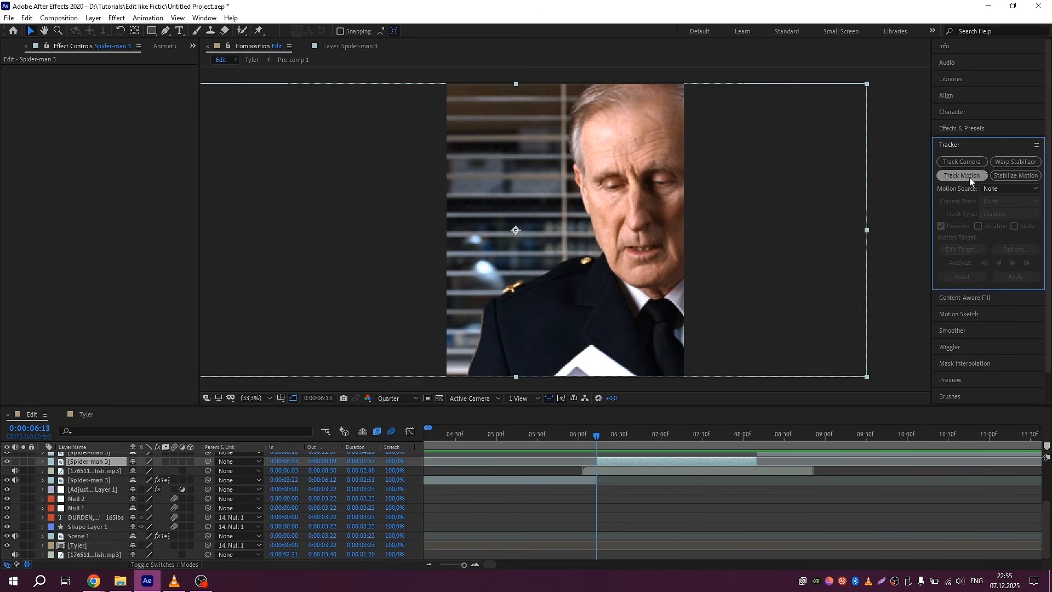
{"action": "left_click", "coordinate": [962, 175]}
{"action": "scroll", "coordinate": [574, 213], "scroll_direction": "up", "scroll_amount": 3}
{"action": "left_click_drag", "start_coordinate": [564, 205], "coordinate": [716, 191]}
{"action": "scroll", "coordinate": [707, 180], "scroll_direction": "down", "scroll_amount": 2}
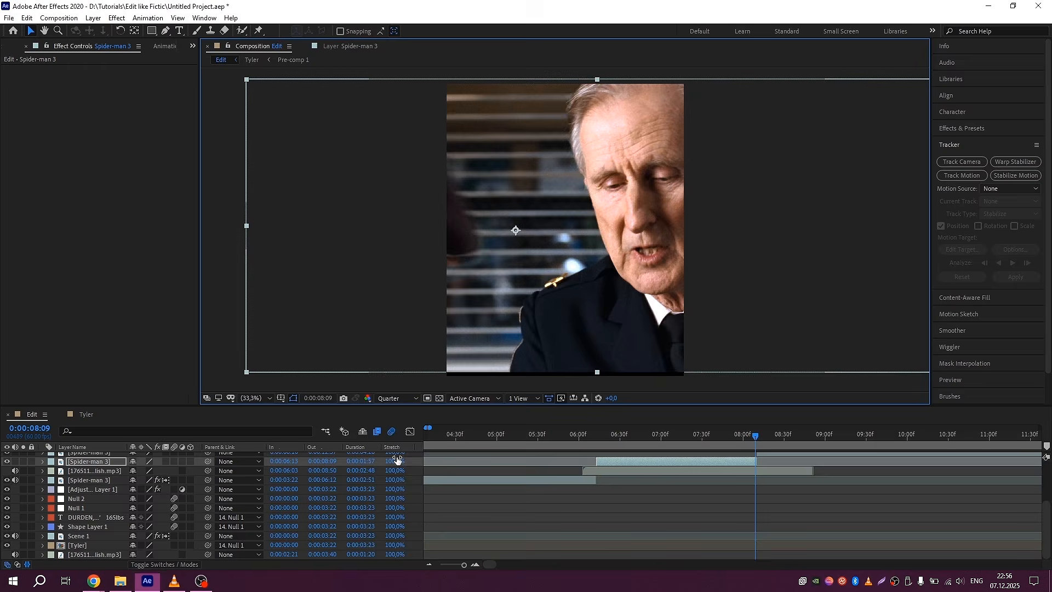
- Shift the officer's clip left to centre his face in the vertical frame and scale it to 105%
{"action": "key", "text": "p"}
{"action": "mouse_move", "coordinate": [133, 471]}
{"action": "left_mouse_down"}
{"action": "mouse_move", "coordinate": [168, 469]}
{"action": "mouse_move", "coordinate": [134, 471]}
{"action": "mouse_move", "coordinate": [144, 472]}
{"action": "left_mouse_up"}
{"action": "type", "text": "s"}
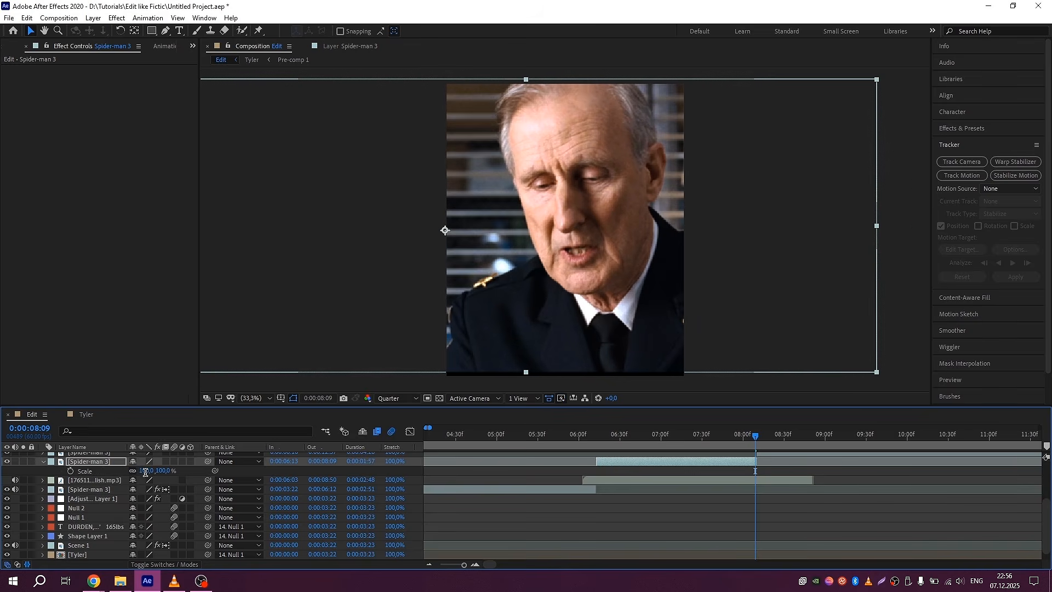
{"action": "type", "text": "105"}
{"action": "key", "text": "Return"}
{"action": "key", "text": "p"}
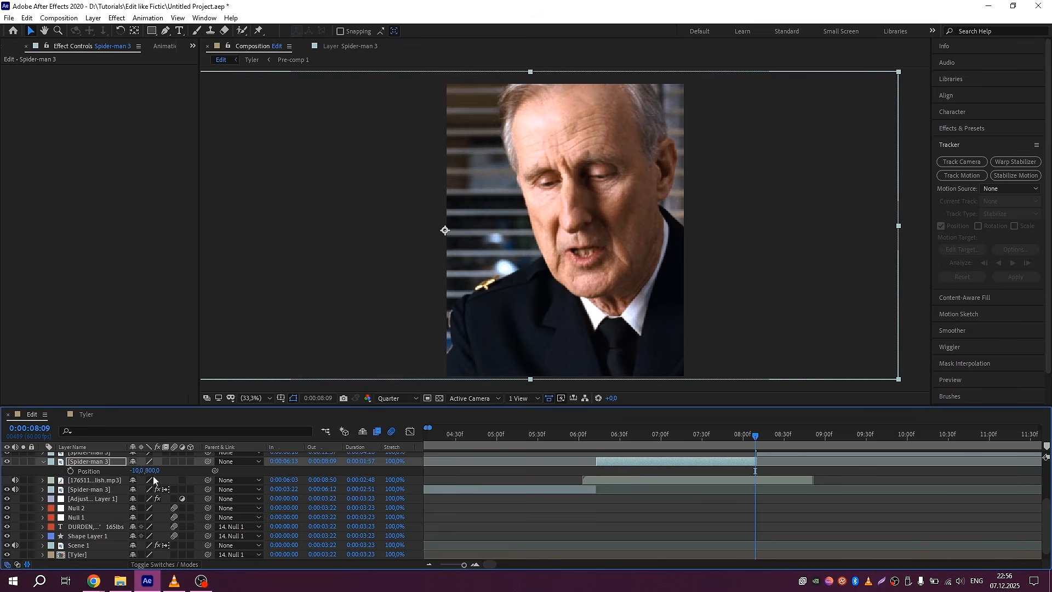
{"action": "left_click_drag", "start_coordinate": [136, 471], "coordinate": [105, 476]}
{"action": "key", "text": "p"}
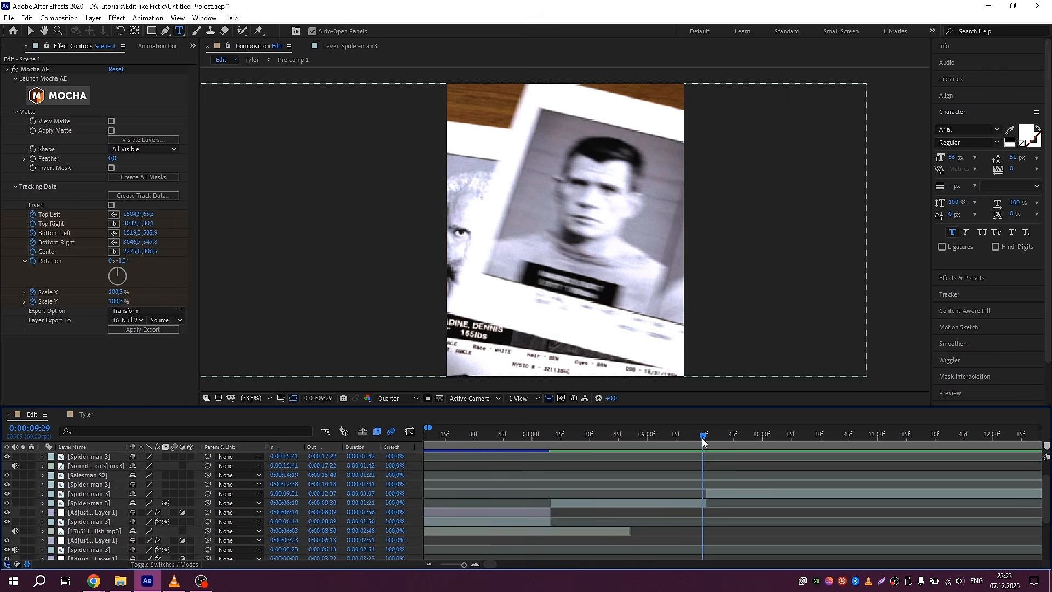
- Split the Spider-man 3 clip that starts at 0:00:08:10 at 0:00:09:29 and delete the leftover piece
{"action": "left_click_drag", "start_coordinate": [702, 438], "coordinate": [705, 437]}
{"action": "left_click", "coordinate": [703, 502]}
{"action": "scroll", "coordinate": [704, 502], "scroll_direction": "up", "scroll_amount": 1}
{"action": "key", "text": "ctrl+shift+d"}
{"action": "key", "text": "Delete"}
- Move all clips following the cut, through the last Gi-hun clip, slightly earlier to close the gap at 0:00:09:29
{"action": "scroll", "coordinate": [648, 508], "scroll_direction": "down", "scroll_amount": 3}
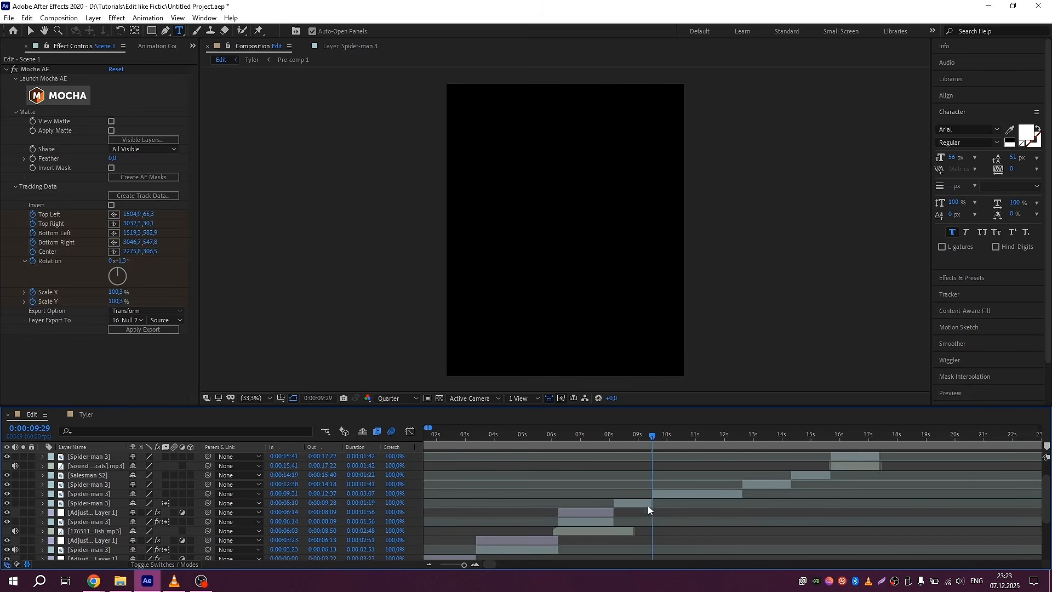
{"action": "scroll", "coordinate": [657, 504], "scroll_direction": "up", "scroll_amount": 1}
{"action": "scroll", "coordinate": [789, 492], "scroll_direction": "down", "scroll_amount": 1}
{"action": "left_click", "coordinate": [647, 521]}
{"action": "left_click", "coordinate": [678, 512], "text": "ctrl"}
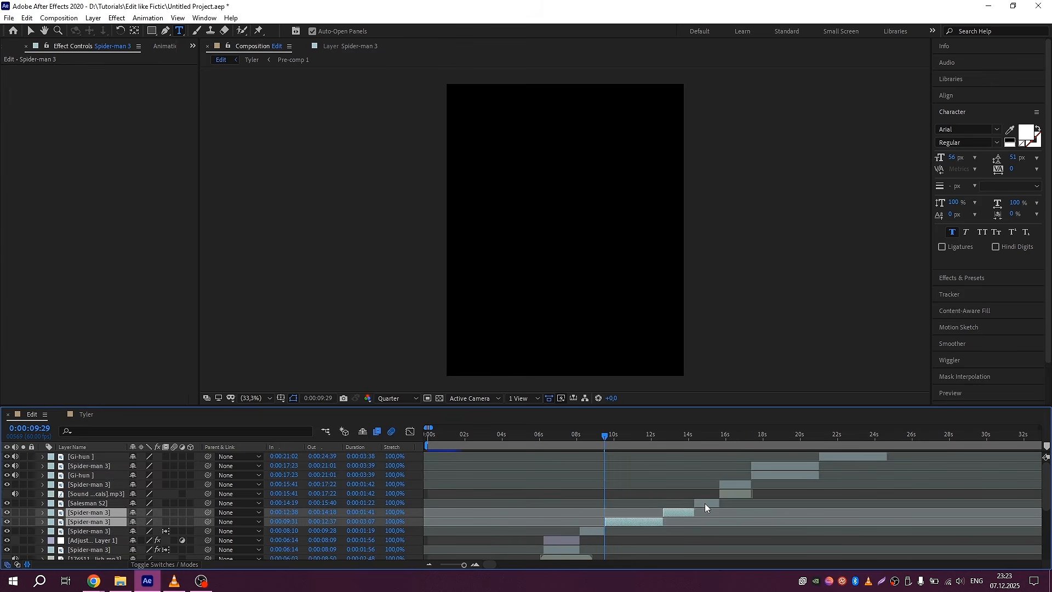
{"action": "left_click", "coordinate": [705, 503], "text": "ctrl"}
{"action": "left_click", "coordinate": [731, 493], "text": "ctrl"}
{"action": "left_click", "coordinate": [734, 484], "text": "ctrl"}
{"action": "left_click", "coordinate": [758, 474], "text": "ctrl"}
{"action": "left_click", "coordinate": [764, 467], "text": "ctrl"}
{"action": "left_click", "coordinate": [824, 455], "text": "ctrl"}
{"action": "scroll", "coordinate": [611, 510], "scroll_direction": "up", "scroll_amount": 1}
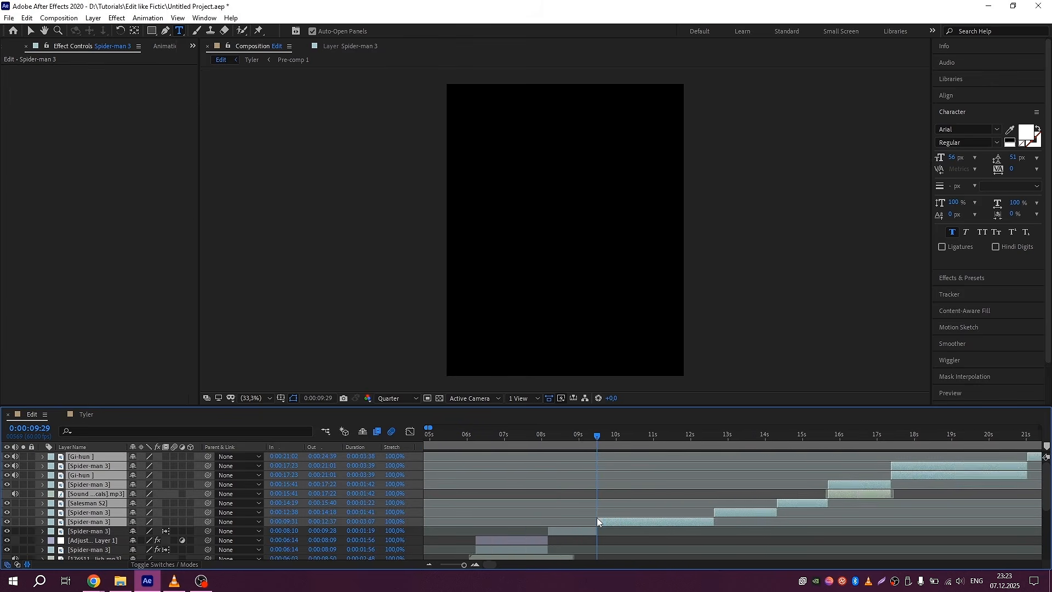
{"action": "key", "text": "semicolon"}
{"action": "left_click_drag", "start_coordinate": [655, 524], "coordinate": [653, 524]}
{"action": "scroll", "coordinate": [652, 524], "scroll_direction": "down", "scroll_amount": 3}
{"action": "left_click_drag", "start_coordinate": [684, 439], "coordinate": [496, 436]}
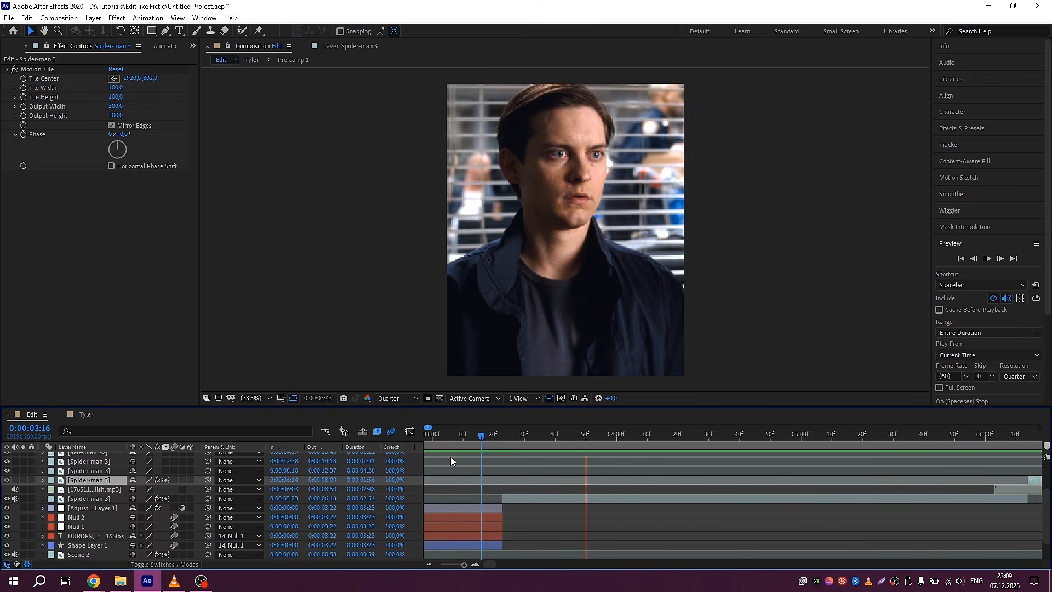
- Duplicate the blur adjustment layer, start the copy at 0:00:03:23 over the Spider-man 3 clip, and shorten it to end at 0:00:05:01
{"action": "left_click_drag", "start_coordinate": [512, 436], "coordinate": [542, 439]}
{"action": "left_click", "coordinate": [537, 507]}
{"action": "key", "text": "ctrl+d"}
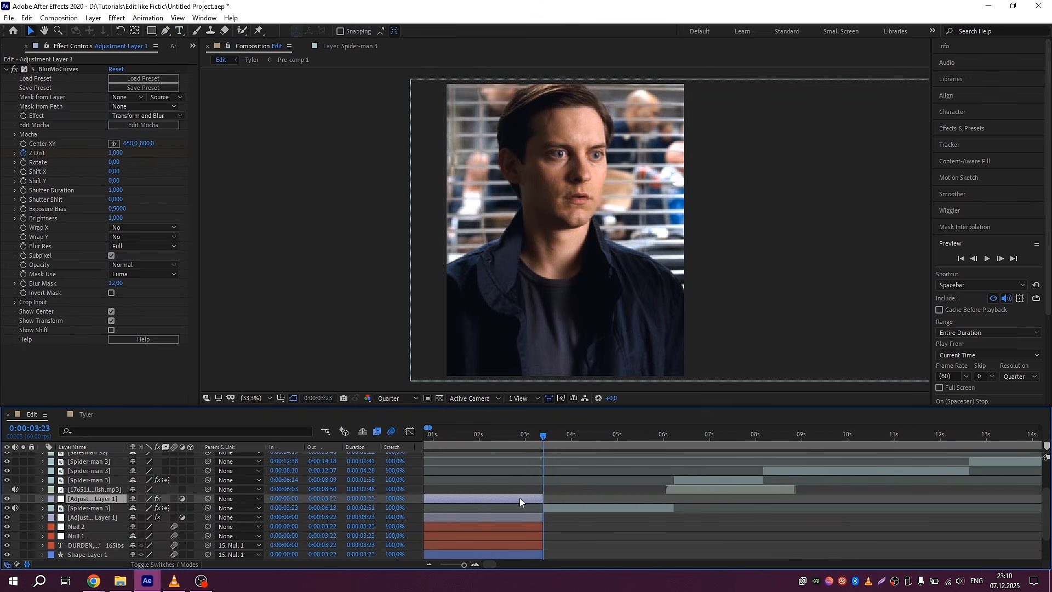
{"action": "left_click_drag", "start_coordinate": [519, 498], "coordinate": [675, 497]}
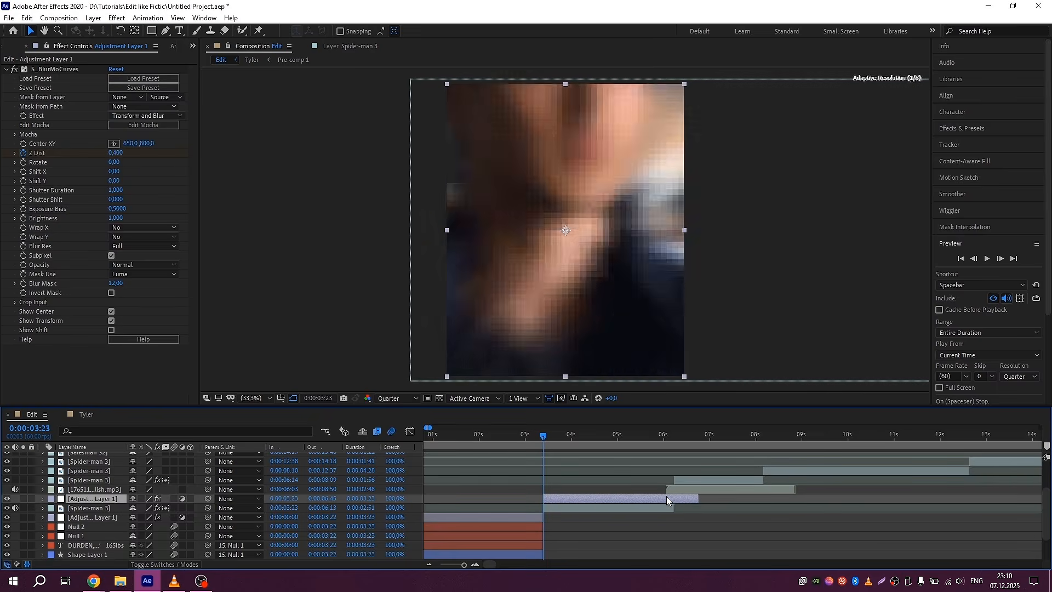
{"action": "scroll", "coordinate": [665, 497], "scroll_direction": "up", "scroll_amount": 1}
{"action": "left_click_drag", "start_coordinate": [807, 499], "coordinate": [649, 501]}
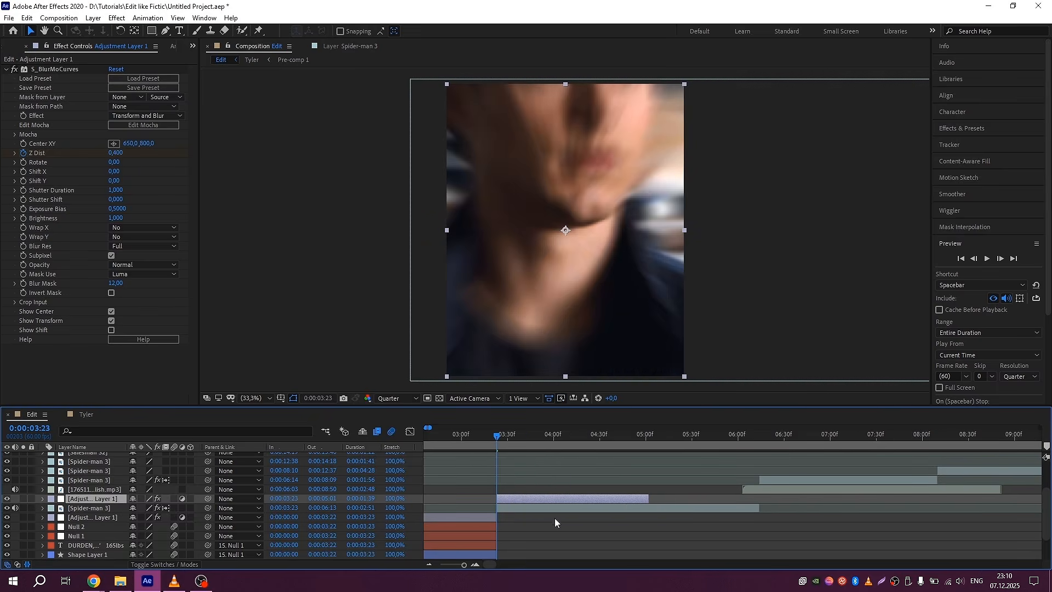
- Set the copied layer's S_BlurMoCurves Z Dist to 1 at 0:00:03:23 and to 0.7 at 0:00:04:49
{"action": "left_click", "coordinate": [116, 153]}
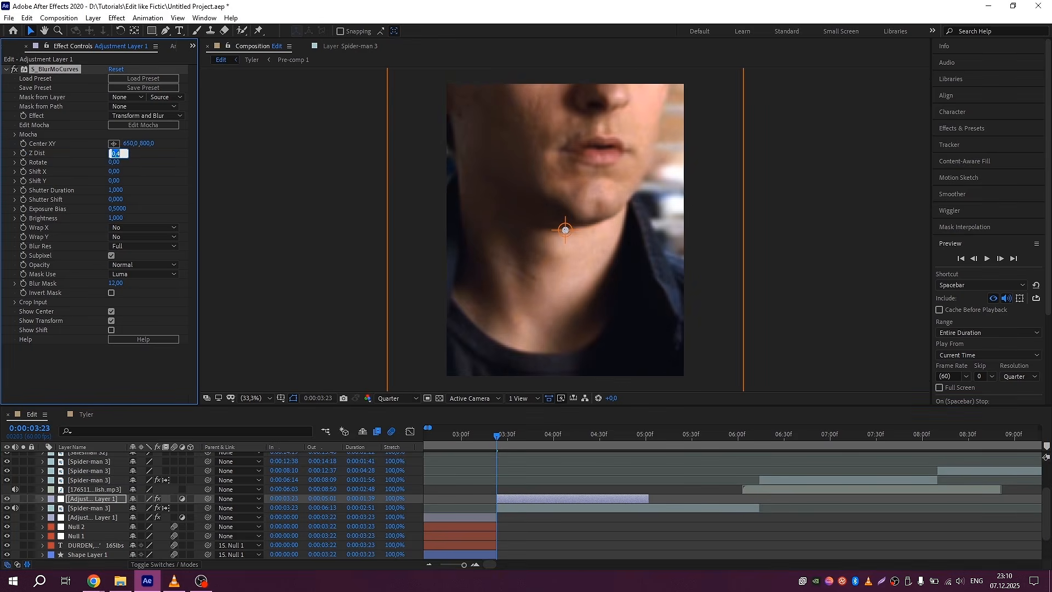
{"action": "type", "text": "1,000"}
{"action": "key", "text": "Return"}
{"action": "left_click", "coordinate": [628, 437]}
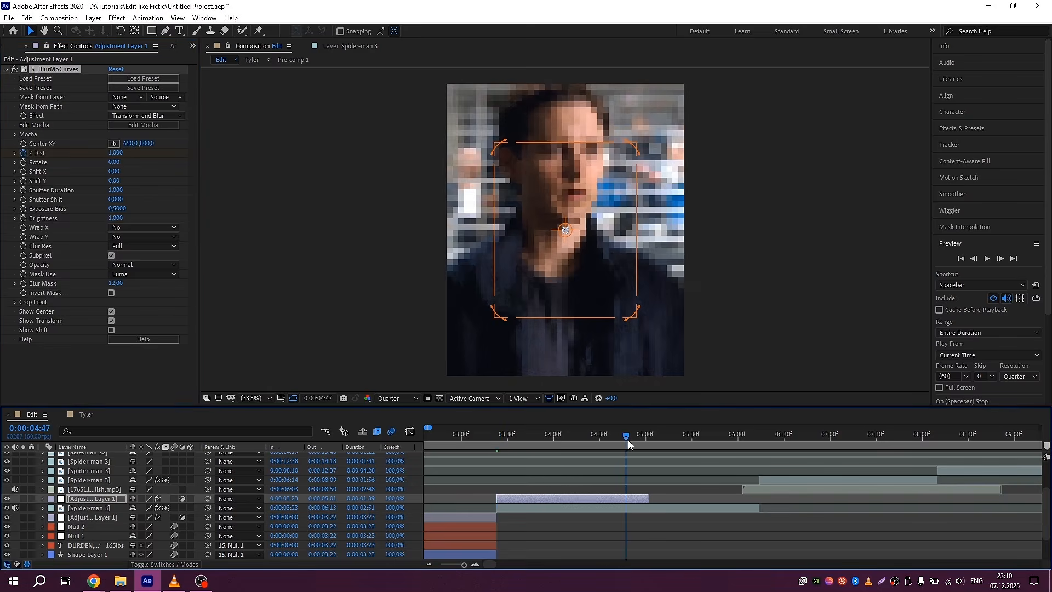
{"action": "left_click_drag", "start_coordinate": [122, 154], "coordinate": [112, 157]}
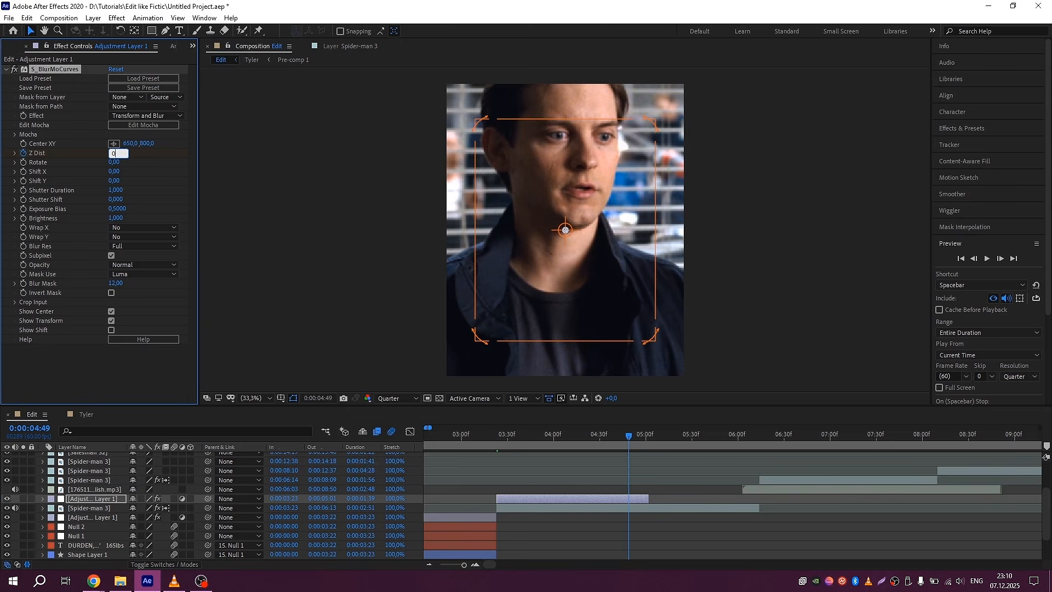
{"action": "key", "text": "Return"}
{"action": "type", "text": "0"}
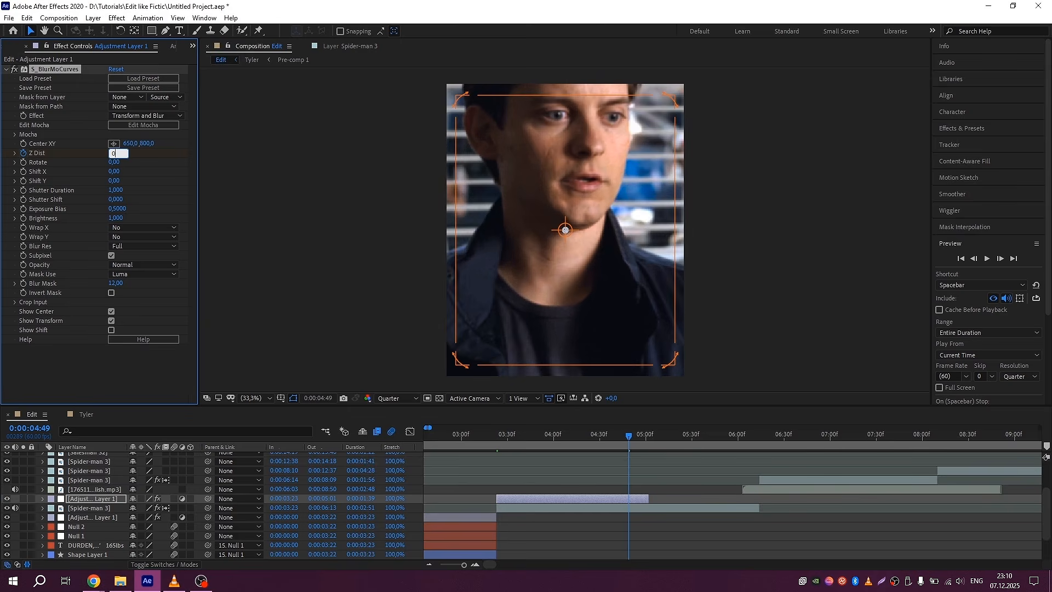
{"action": "type", "text": ".7"}
{"action": "key", "text": "Return"}
- Set the blur's centre to 650, 470 and move the second Z Dist keyframe to the adjustment layer's end
{"action": "left_click_drag", "start_coordinate": [156, 131], "coordinate": [166, 5]}
{"action": "key", "text": "u"}
{"action": "left_click_drag", "start_coordinate": [628, 518], "coordinate": [648, 519]}
- Apply Easy Ease to both Z Dist keyframes, reshape their speed curve, and preview the zoom
{"action": "left_click_drag", "start_coordinate": [665, 509], "coordinate": [481, 548]}
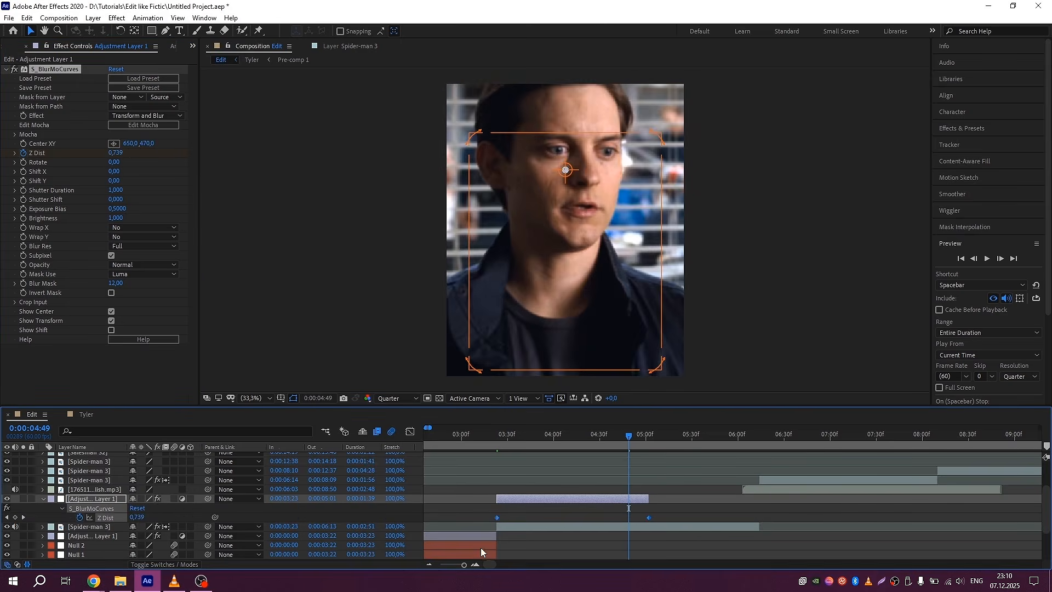
{"action": "key", "text": "F9"}
{"action": "key", "text": "shift+F3"}
{"action": "left_click_drag", "start_coordinate": [622, 459], "coordinate": [717, 458]}
{"action": "scroll", "coordinate": [588, 459], "scroll_direction": "up", "scroll_amount": 2}
{"action": "scroll", "coordinate": [589, 459], "scroll_direction": "left", "scroll_amount": 3}
{"action": "key", "text": "shift+F3"}
{"action": "scroll", "coordinate": [571, 462], "scroll_direction": "down", "scroll_amount": 2}
{"action": "key", "text": "space"}
{"action": "key", "text": "space"}
{"action": "key", "text": "space"}
- Move the second Z Dist keyframe earlier and extend the adjustment layer to the end of the clip at 0:00:06:13
{"action": "left_click_drag", "start_coordinate": [703, 517], "coordinate": [663, 518]}
{"action": "left_click", "coordinate": [546, 437]}
{"action": "left_click_drag", "start_coordinate": [702, 499], "coordinate": [812, 499]}
{"action": "scroll", "coordinate": [656, 497], "scroll_direction": "right", "scroll_amount": 2}
{"action": "key", "text": "space"}
{"action": "key", "text": "space"}
{"action": "key", "text": "space"}
- Add a Z Dist hold keyframe at 0.7 beside the second keyframe and set Z Dist to 1 at 0:00:05:54
{"action": "left_click", "coordinate": [600, 437]}
{"action": "left_click", "coordinate": [16, 517]}
{"action": "left_click", "coordinate": [716, 436]}
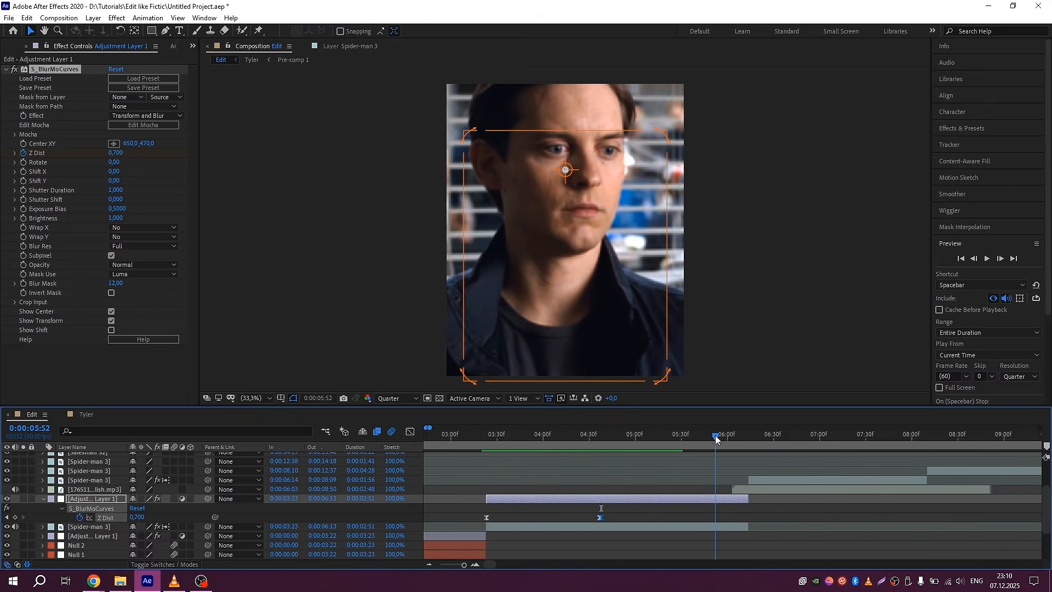
{"action": "left_click", "coordinate": [116, 152]}
{"action": "type", "text": "1"}
{"action": "key", "text": "Return"}
- Adjust the easing handles between the last two Z Dist keyframes in the speed graph and preview the zoom-out
{"action": "scroll", "coordinate": [606, 508], "scroll_direction": "up", "scroll_amount": 2}
{"action": "key", "text": "shift+F3"}
{"action": "left_click_drag", "start_coordinate": [880, 490], "coordinate": [731, 482]}
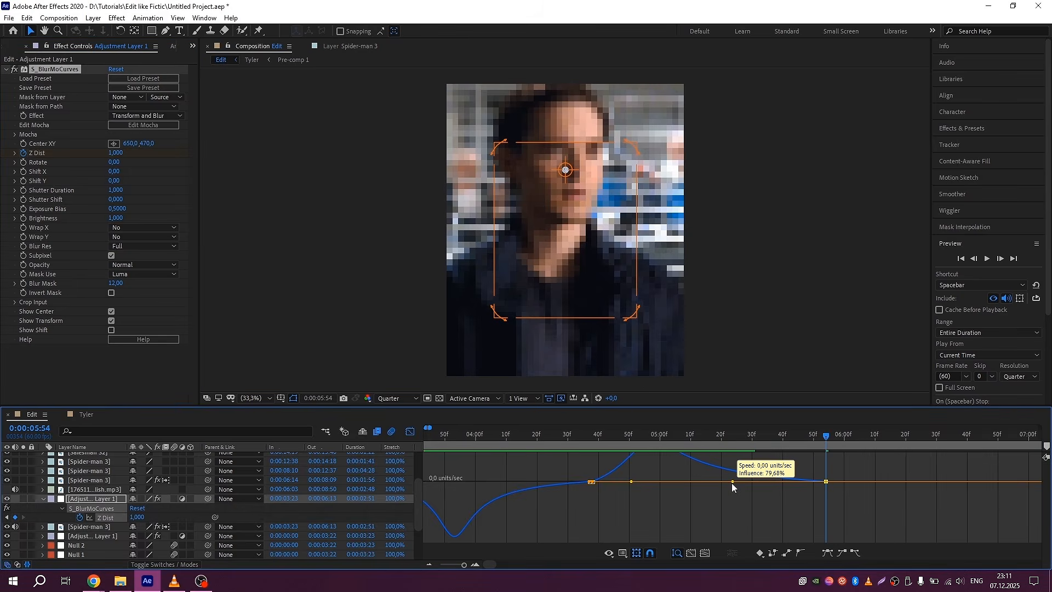
{"action": "left_click_drag", "start_coordinate": [631, 490], "coordinate": [666, 492]}
{"action": "scroll", "coordinate": [663, 491], "scroll_direction": "down", "scroll_amount": 2}
{"action": "left_click", "coordinate": [518, 436]}
{"action": "key", "text": "shift+F3"}
{"action": "key", "text": "space"}
{"action": "left_click", "coordinate": [511, 437]}
{"action": "key", "text": "space"}
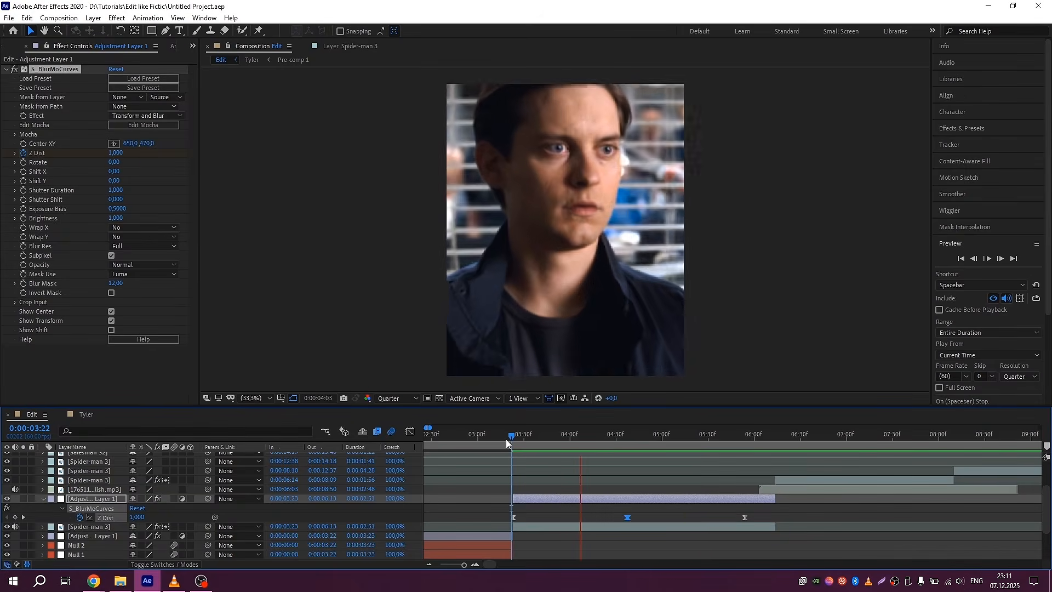
- Shift the last two Z Dist keyframes slightly later, save the project, and preview the clip
{"action": "left_click", "coordinate": [528, 437]}
{"action": "left_click_drag", "start_coordinate": [767, 513], "coordinate": [627, 524]}
{"action": "left_click_drag", "start_coordinate": [628, 517], "coordinate": [656, 517]}
{"action": "key", "text": "ctrl+s"}
{"action": "key", "text": "space"}
{"action": "left_click", "coordinate": [505, 437]}
{"action": "key", "text": "space"}
{"action": "key", "text": "u"}
{"action": "scroll", "coordinate": [515, 493], "scroll_direction": "down", "scroll_amount": 3}
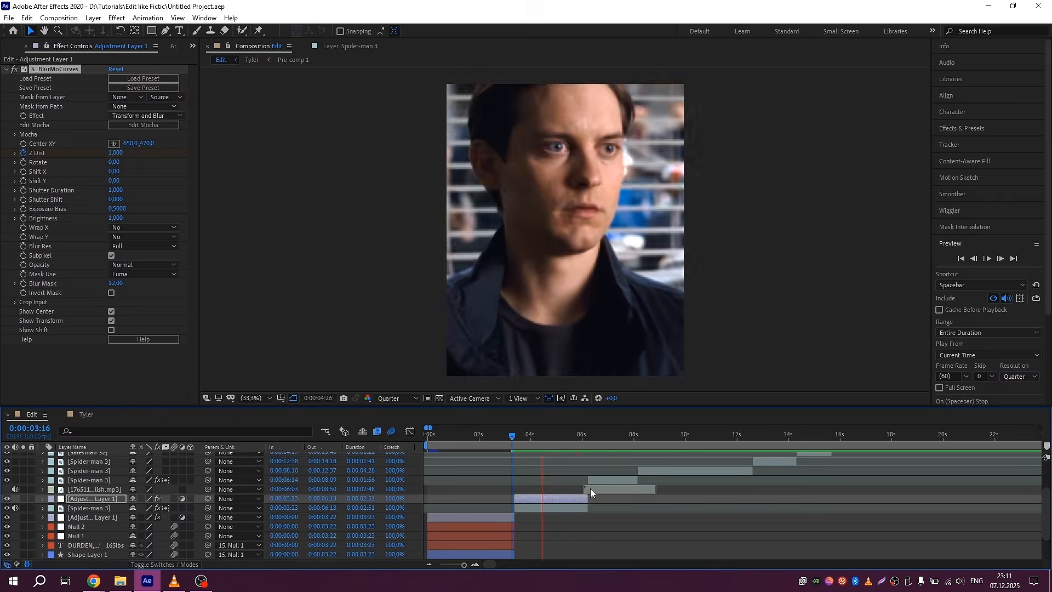
{"action": "left_click", "coordinate": [588, 436]}
{"action": "mouse_move", "coordinate": [93, 580]}
{"action": "left_click", "coordinate": [175, 534]}
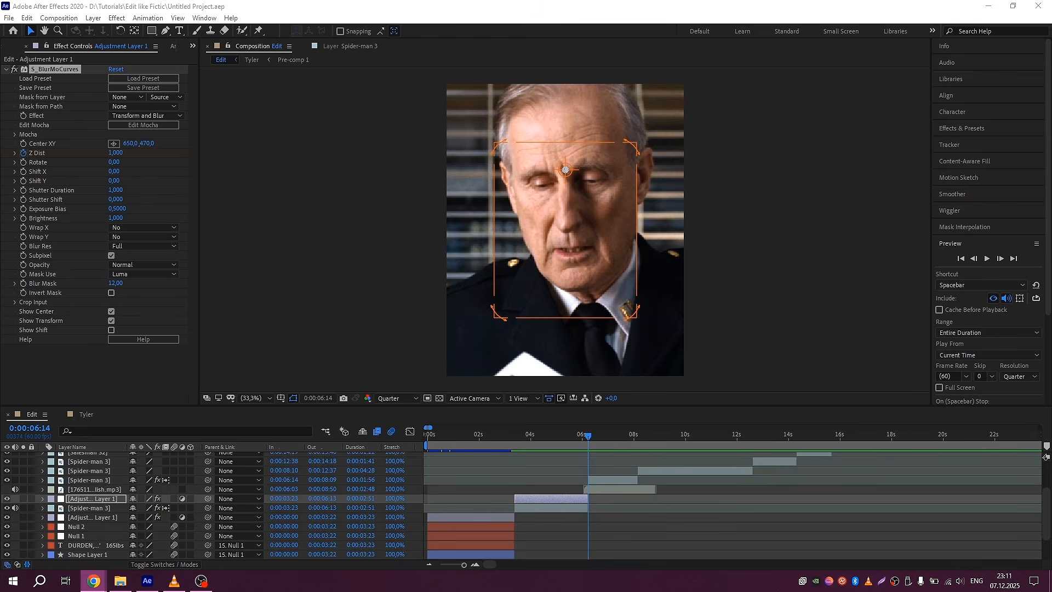
- Shift all four Z Dist keyframes of the adjustment layer starting at 0:00:03:23 later and preview the zoom timing
{"action": "left_click", "coordinate": [516, 437]}
{"action": "scroll", "coordinate": [509, 493], "scroll_direction": "up", "scroll_amount": 1}
{"action": "key", "text": "u"}
{"action": "scroll", "coordinate": [514, 496], "scroll_direction": "up", "scroll_amount": 1}
{"action": "left_click", "coordinate": [680, 436]}
{"action": "left_click_drag", "start_coordinate": [509, 511], "coordinate": [678, 518]}
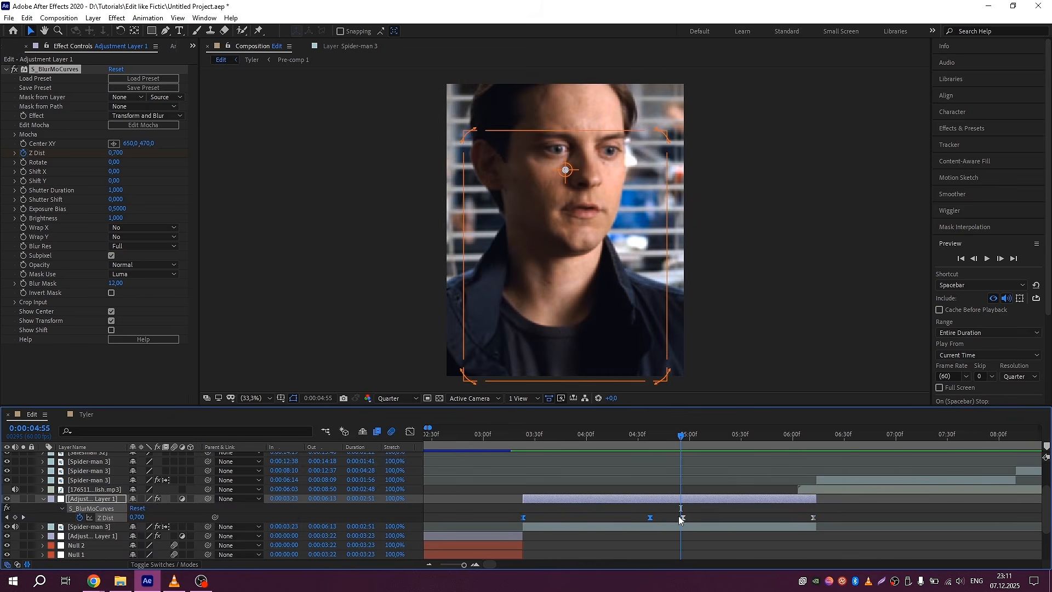
{"action": "left_click_drag", "start_coordinate": [522, 518], "coordinate": [568, 518]}
{"action": "left_click", "coordinate": [526, 437]}
{"action": "key", "text": "space"}
{"action": "key", "text": "space"}
{"action": "key", "text": "space"}
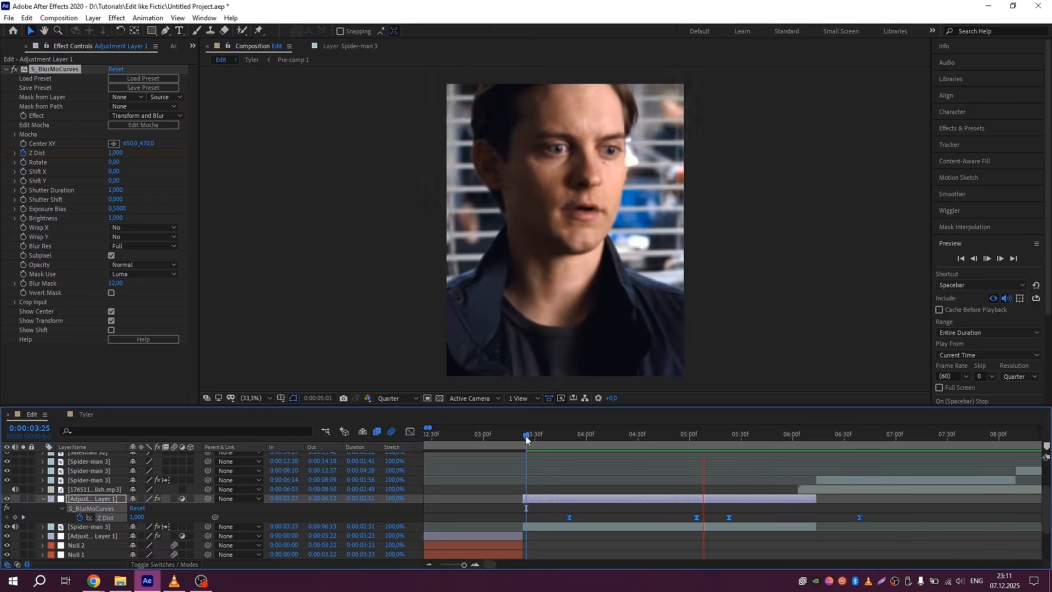
{"action": "key", "text": "space"}
{"action": "key", "text": "u"}
{"action": "scroll", "coordinate": [676, 471], "scroll_direction": "down", "scroll_amount": 1}
- Cut the Spider-man 3 clip that starts at 0:00:08:10 so its first part ends at 0:00:09:28
{"action": "left_click", "coordinate": [759, 437]}
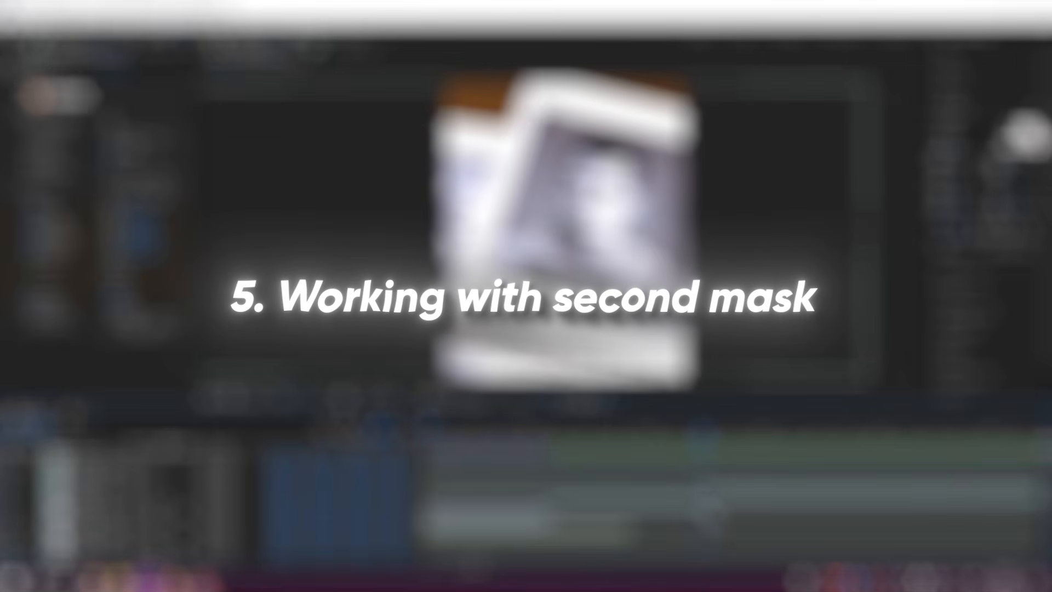
{"action": "scroll", "coordinate": [705, 482], "scroll_direction": "up", "scroll_amount": 1}
{"action": "left_click", "coordinate": [712, 437]}
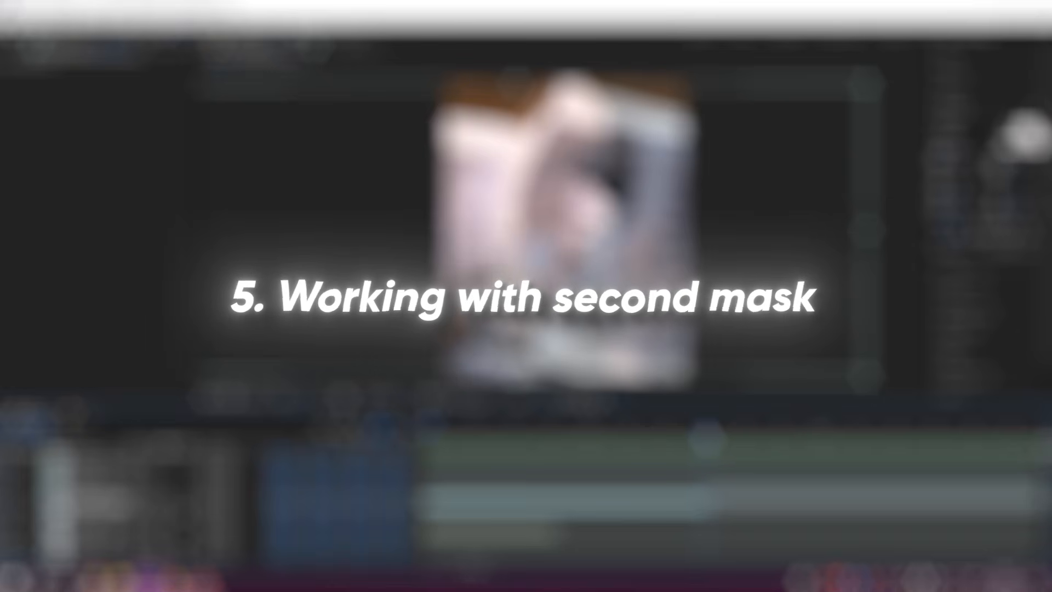
{"action": "key", "text": "ctrl+shift+d"}
{"action": "left_click", "coordinate": [704, 437]}
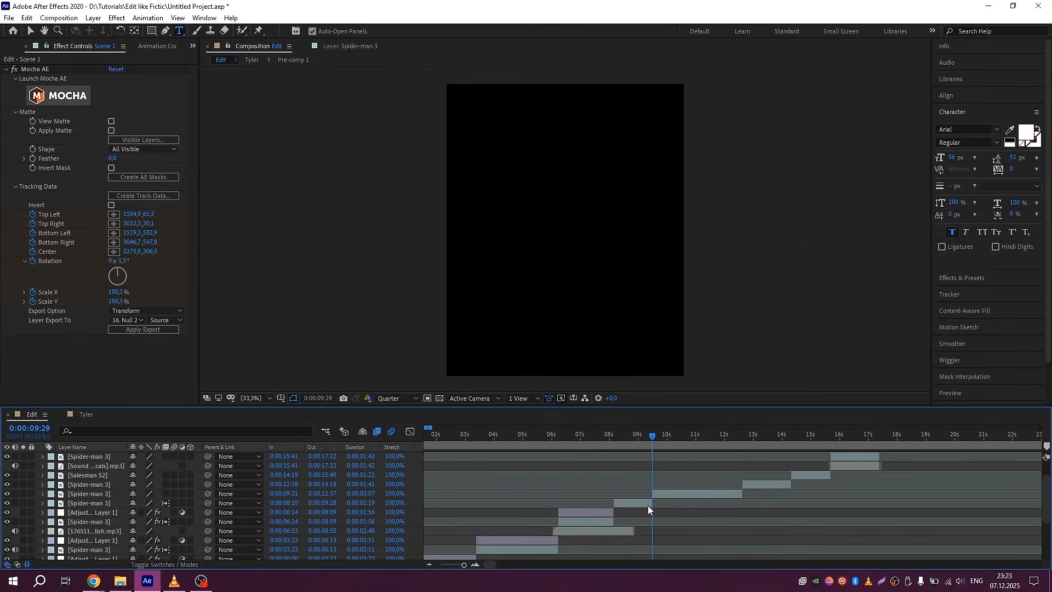
{"action": "scroll", "coordinate": [648, 505], "scroll_direction": "up", "scroll_amount": 2}
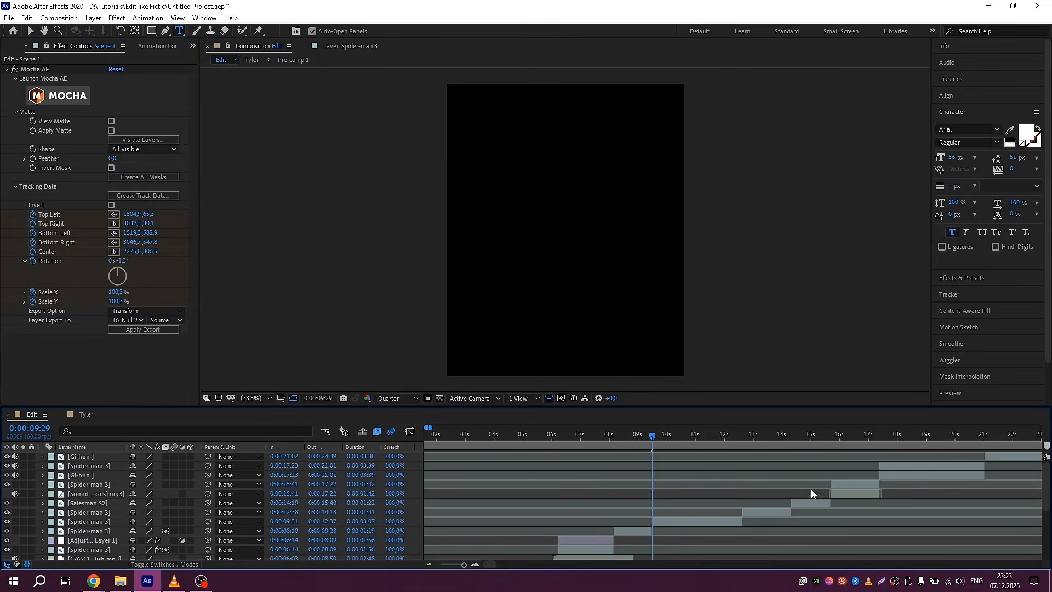
- Move every clip after the cut, from the 0:00:09:31 Spider-man 3 piece through the last Gi-hun clip, back to start at 0:00:09:29
{"action": "left_click", "coordinate": [648, 520]}
{"action": "left_click", "coordinate": [678, 512], "text": "ctrl"}
{"action": "left_click", "coordinate": [707, 503], "text": "ctrl"}
{"action": "left_click", "coordinate": [734, 494], "text": "ctrl"}
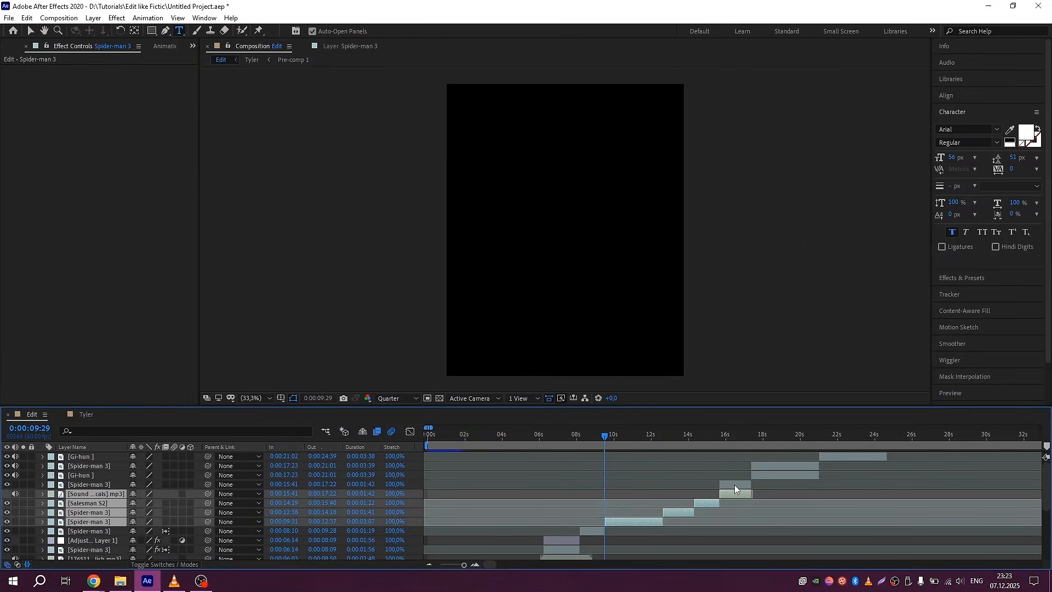
{"action": "left_click", "coordinate": [734, 484], "text": "ctrl"}
{"action": "left_click", "coordinate": [762, 475], "text": "ctrl"}
{"action": "left_click", "coordinate": [762, 466], "text": "ctrl"}
{"action": "left_click", "coordinate": [825, 455], "text": "ctrl"}
{"action": "scroll", "coordinate": [596, 517], "scroll_direction": "up", "scroll_amount": 6}
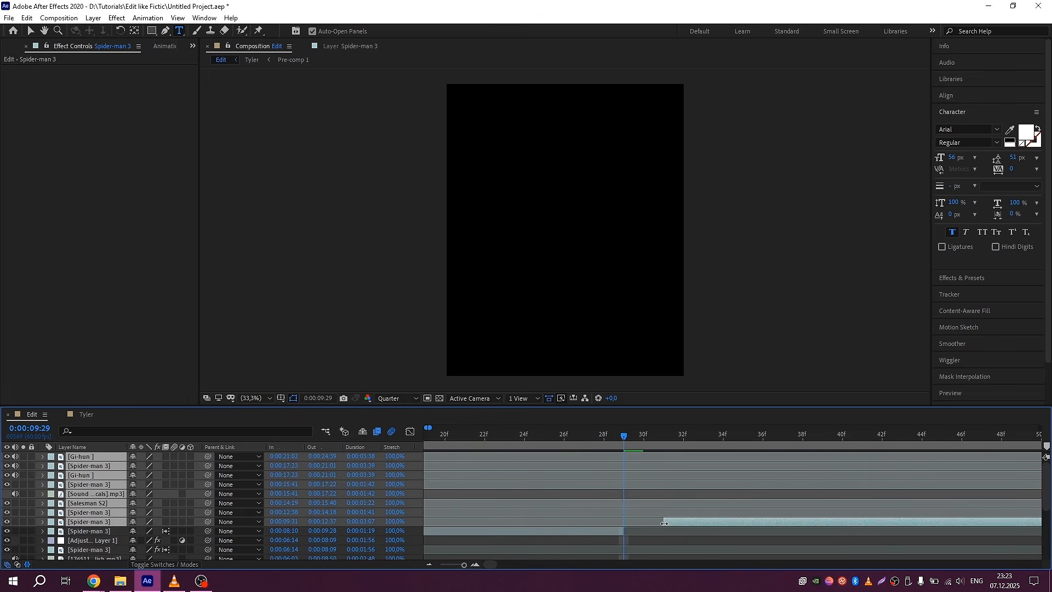
{"action": "left_click_drag", "start_coordinate": [656, 525], "coordinate": [652, 523]}
{"action": "scroll", "coordinate": [682, 481], "scroll_direction": "down", "scroll_amount": 3}
- Preview the Spider-man 3 clip from 0:00:08:10 and start a motion track with position and rotation on it
{"action": "left_click_drag", "start_coordinate": [653, 437], "coordinate": [497, 437]}
{"action": "left_click", "coordinate": [507, 542]}
{"action": "key", "text": "space"}
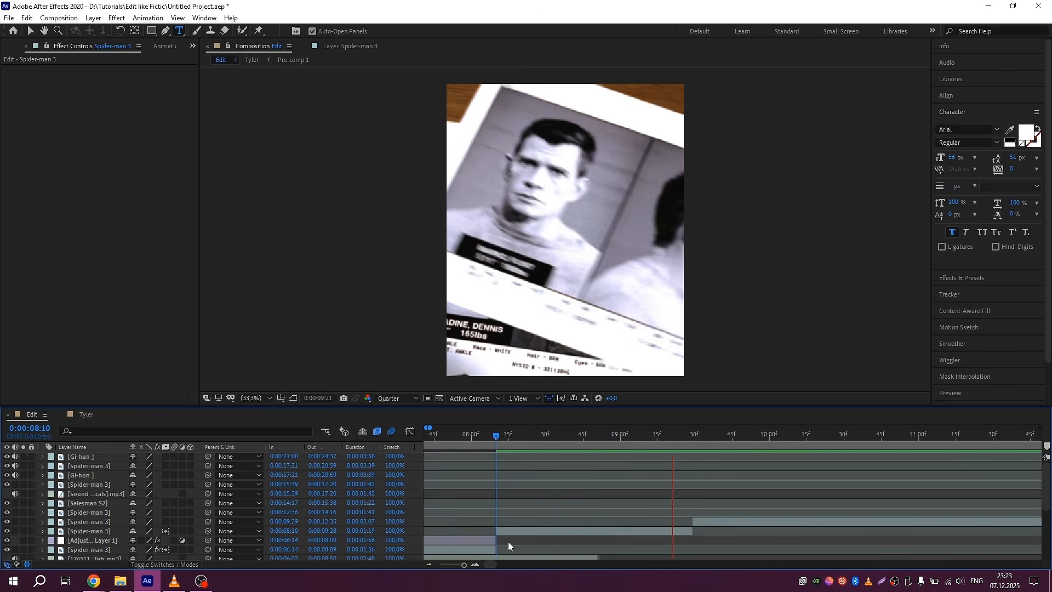
{"action": "left_click", "coordinate": [505, 532]}
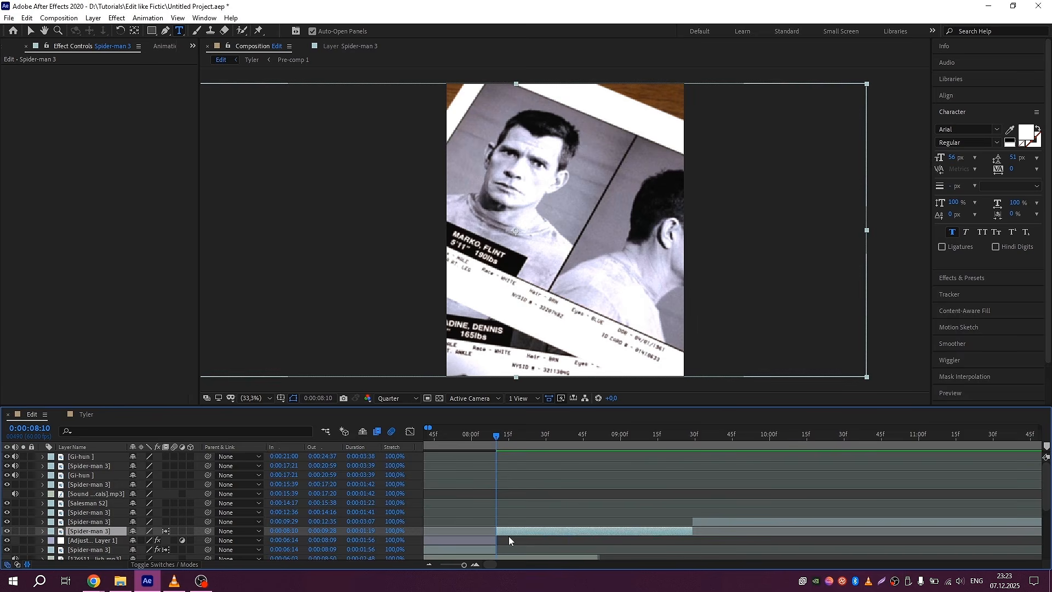
{"action": "left_click", "coordinate": [964, 112]}
{"action": "left_click", "coordinate": [958, 145]}
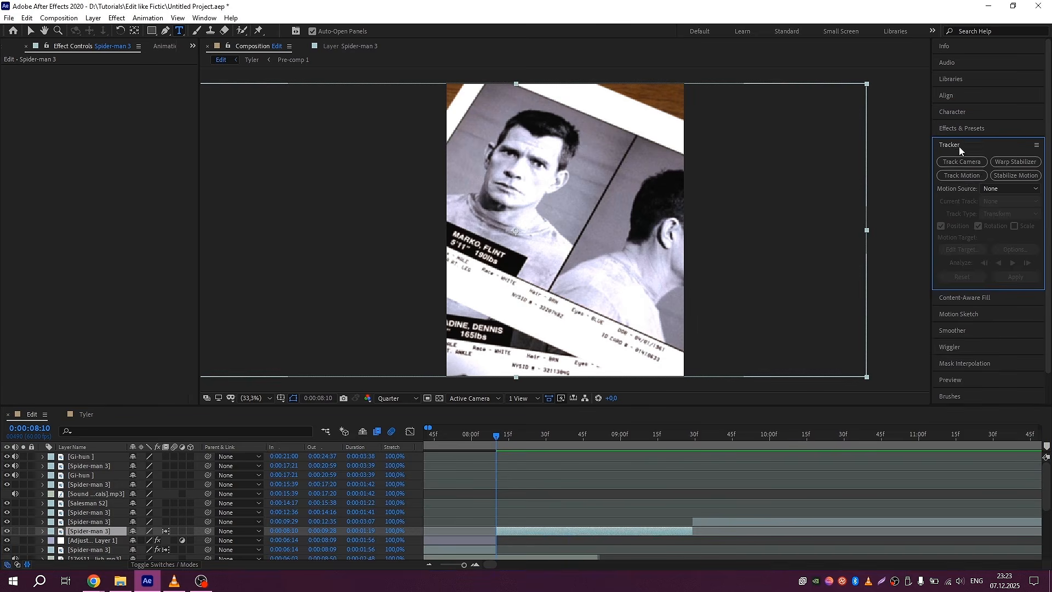
{"action": "left_click", "coordinate": [964, 175]}
{"action": "scroll", "coordinate": [575, 213], "scroll_direction": "up", "scroll_amount": 2}
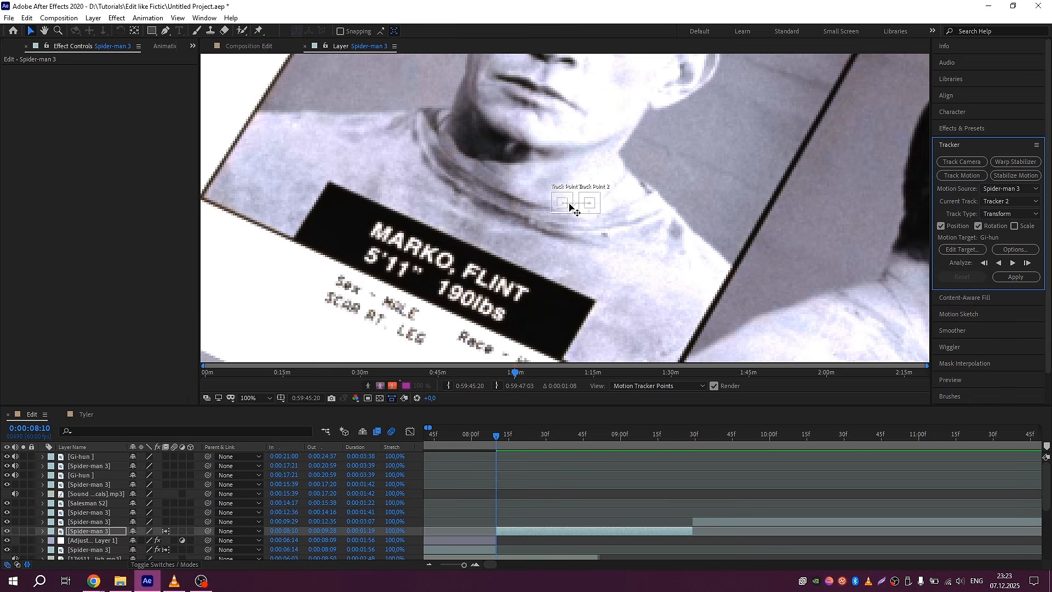
- Place the two track points on opposite corners of the mugshot's black name plate and analyze the clip forward
{"action": "left_click_drag", "start_coordinate": [568, 206], "coordinate": [361, 218]}
{"action": "left_click_drag", "start_coordinate": [594, 208], "coordinate": [567, 326]}
{"action": "key", "text": "ctrl+z"}
{"action": "left_click_drag", "start_coordinate": [592, 207], "coordinate": [603, 311]}
{"action": "mouse_move", "coordinate": [560, 283]}
{"action": "left_mouse_down"}
{"action": "mouse_move", "coordinate": [582, 298]}
{"action": "mouse_move", "coordinate": [573, 284]}
{"action": "left_mouse_up"}
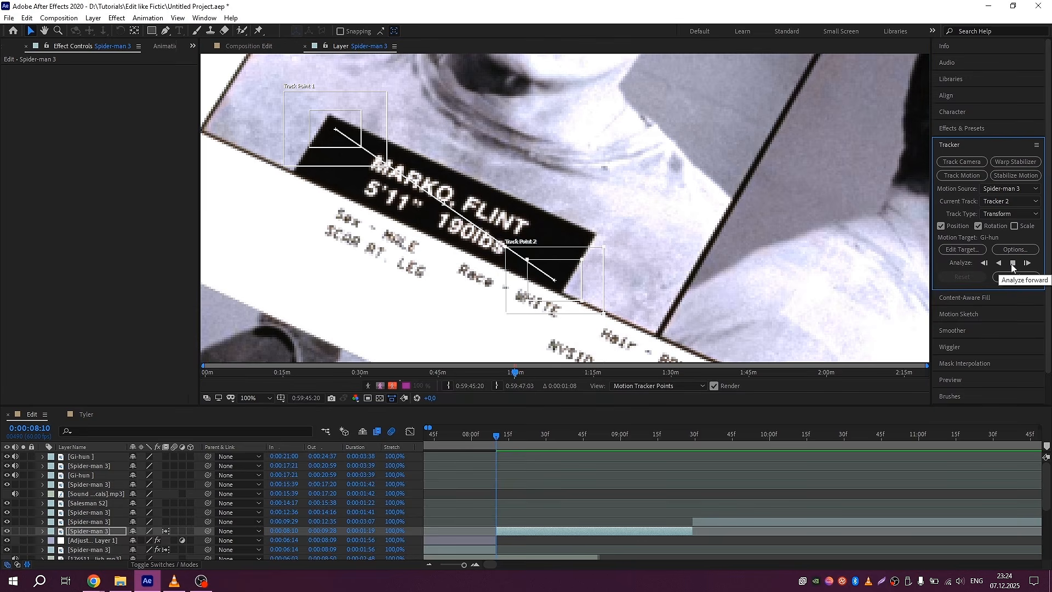
{"action": "left_click", "coordinate": [1012, 264]}
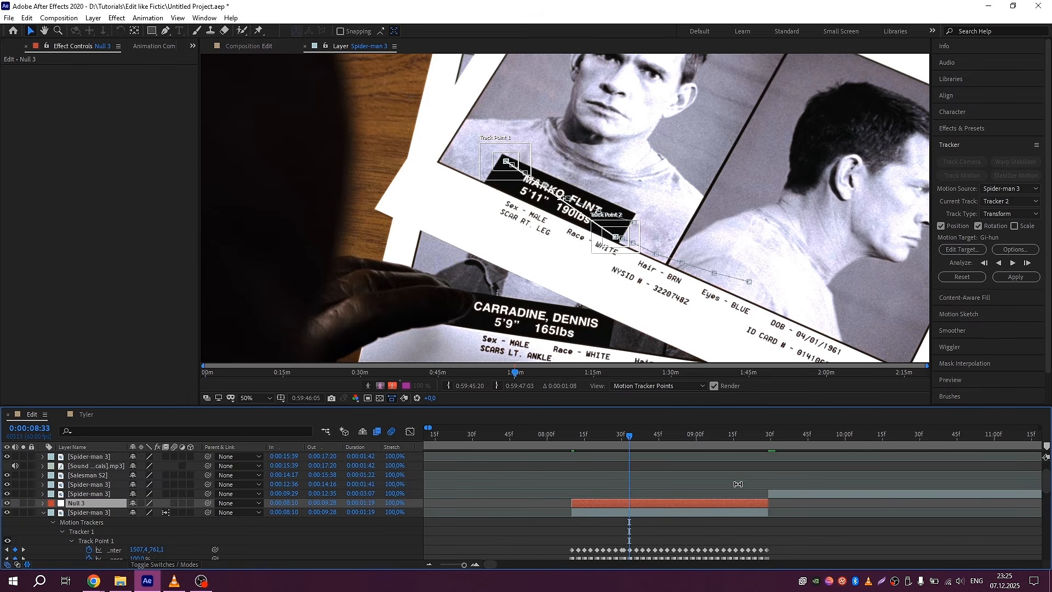
- Set Null 3 as the motion target of the name plate track and apply the tracking data
{"action": "left_click", "coordinate": [974, 250]}
{"action": "left_click", "coordinate": [529, 258]}
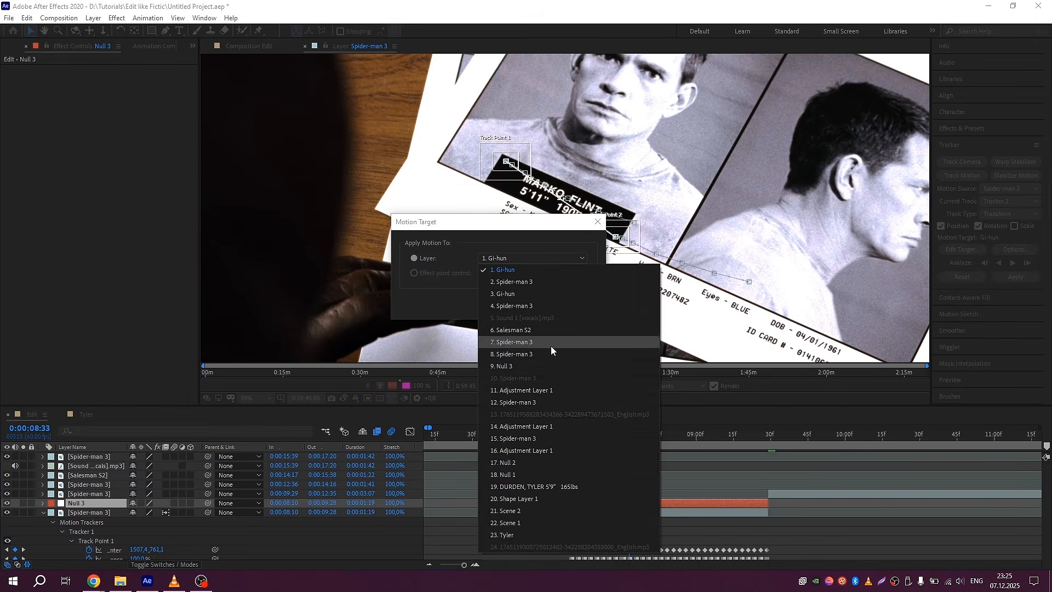
{"action": "left_click", "coordinate": [550, 366]}
{"action": "left_click", "coordinate": [518, 306]}
{"action": "left_click", "coordinate": [1015, 277]}
{"action": "left_click", "coordinate": [470, 286]}
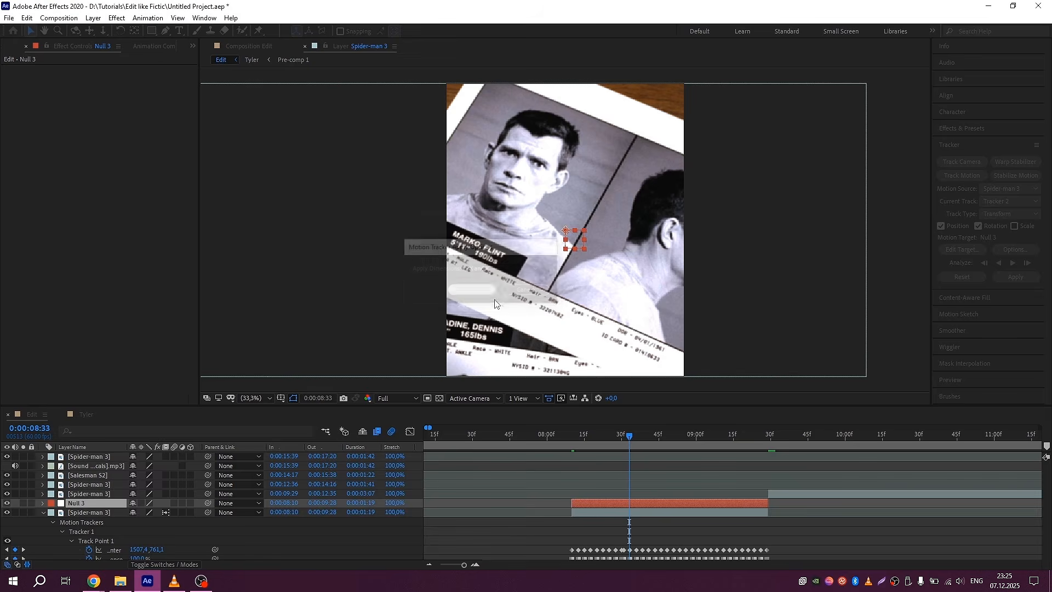
{"action": "key", "text": "u"}
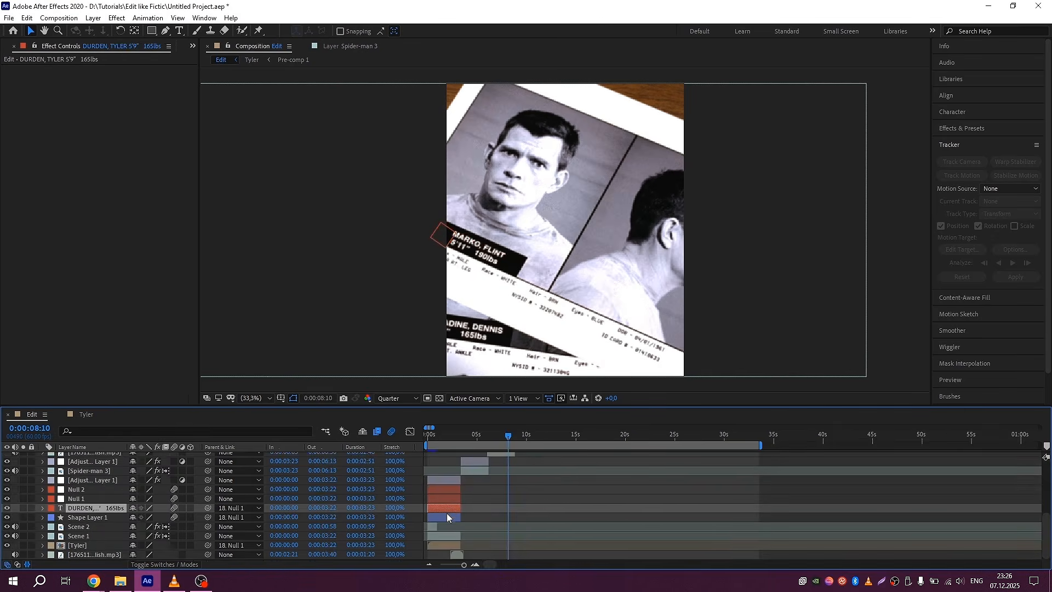
- Copy the existing name plate's text and shape layers above Null 3 and align the copies to start at 0:00:08:10
{"action": "left_click", "coordinate": [446, 515], "text": "shift"}
{"action": "scroll", "coordinate": [511, 493], "scroll_direction": "up", "scroll_amount": 2}
{"action": "left_click", "coordinate": [514, 471]}
{"action": "key", "text": "ctrl+v"}
{"action": "left_click_drag", "start_coordinate": [449, 473], "coordinate": [519, 469]}
{"action": "scroll", "coordinate": [510, 473], "scroll_direction": "up", "scroll_amount": 3}
{"action": "scroll", "coordinate": [520, 471], "scroll_direction": "up", "scroll_amount": 2}
- Pre-compose the copied text and shape layers and trim the pre-comp to end at the 0:00:09:29 cut
{"action": "right_click", "coordinate": [519, 469]}
{"action": "left_click", "coordinate": [548, 417]}
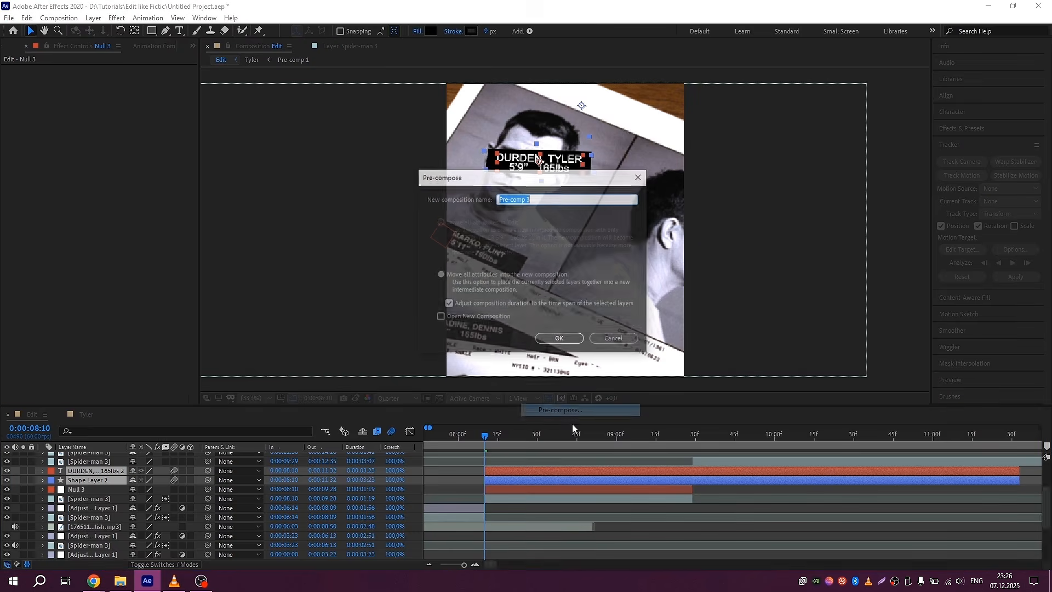
{"action": "left_click", "coordinate": [558, 339]}
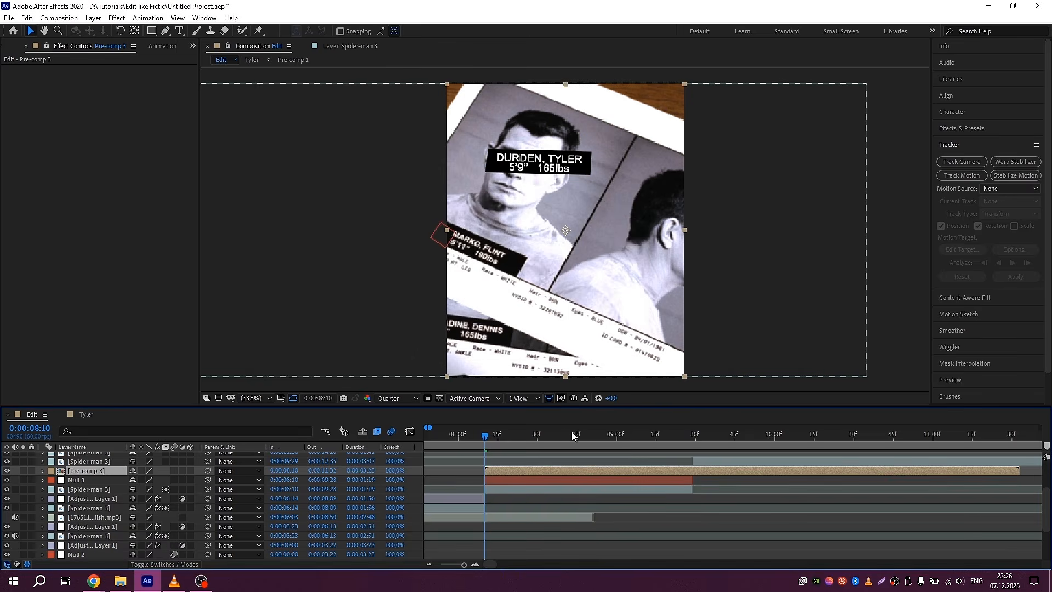
{"action": "left_click", "coordinate": [694, 435]}
{"action": "key", "text": "ctrl+shift+d"}
{"action": "key", "text": "Delete"}
- Set the preview resolution to Full and reveal the name plate pre-comp's rotation at 0:00:08:10
{"action": "left_click", "coordinate": [485, 432]}
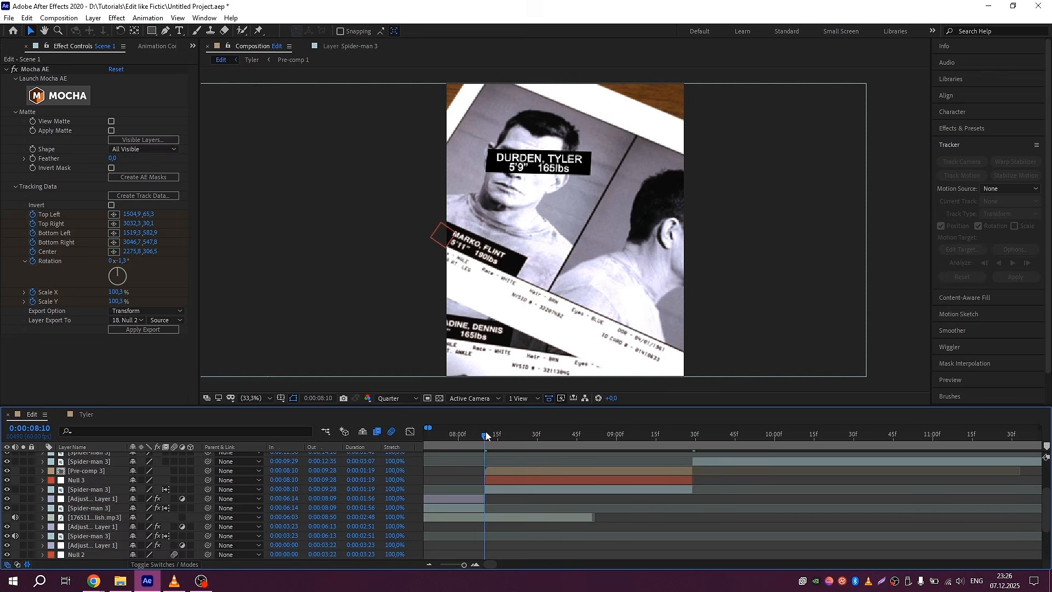
{"action": "left_click", "coordinate": [511, 470]}
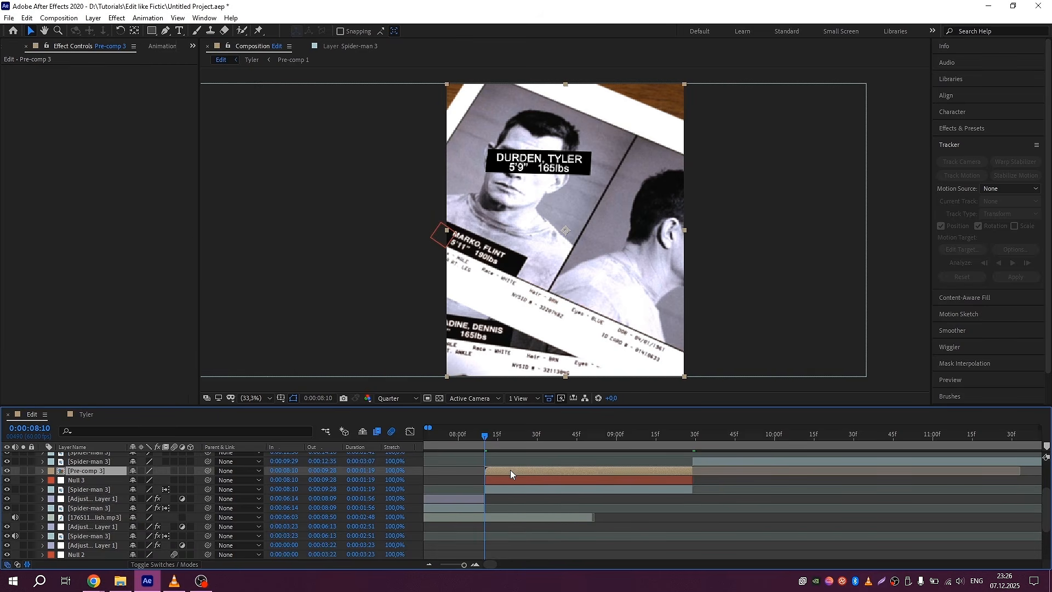
{"action": "left_click", "coordinate": [388, 399]}
{"action": "left_click", "coordinate": [402, 423]}
{"action": "key", "text": "r"}
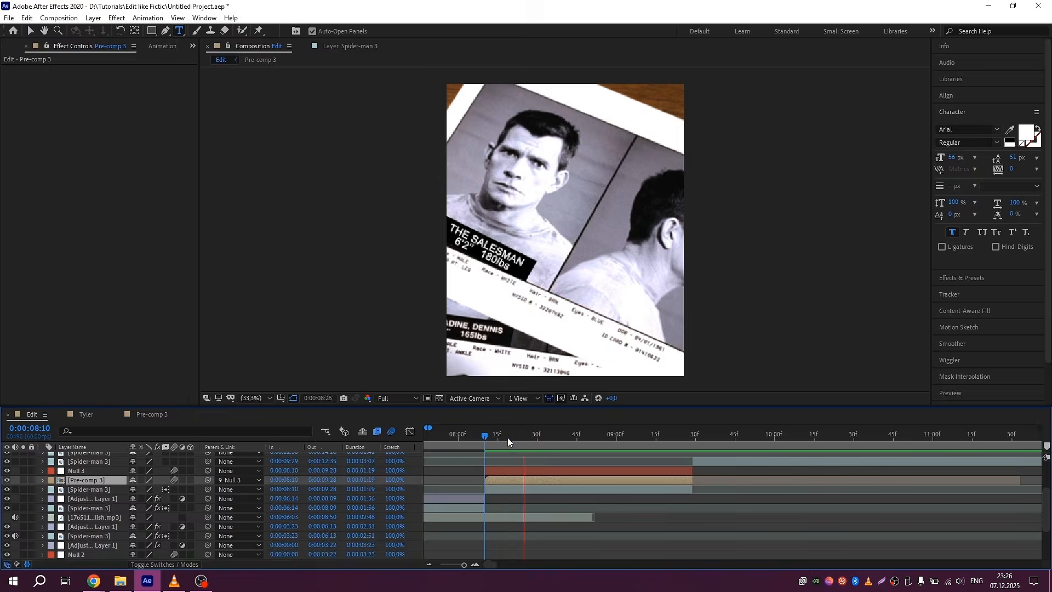
- Check the name plate at 0:00:09:18 and open its pre-comp to examine the shape layer behind the text
{"action": "mouse_move", "coordinate": [644, 438]}
{"action": "left_mouse_down"}
{"action": "mouse_move", "coordinate": [613, 437]}
{"action": "mouse_move", "coordinate": [662, 437]}
{"action": "left_mouse_up"}
{"action": "scroll", "coordinate": [661, 437], "scroll_direction": "up", "scroll_amount": 1}
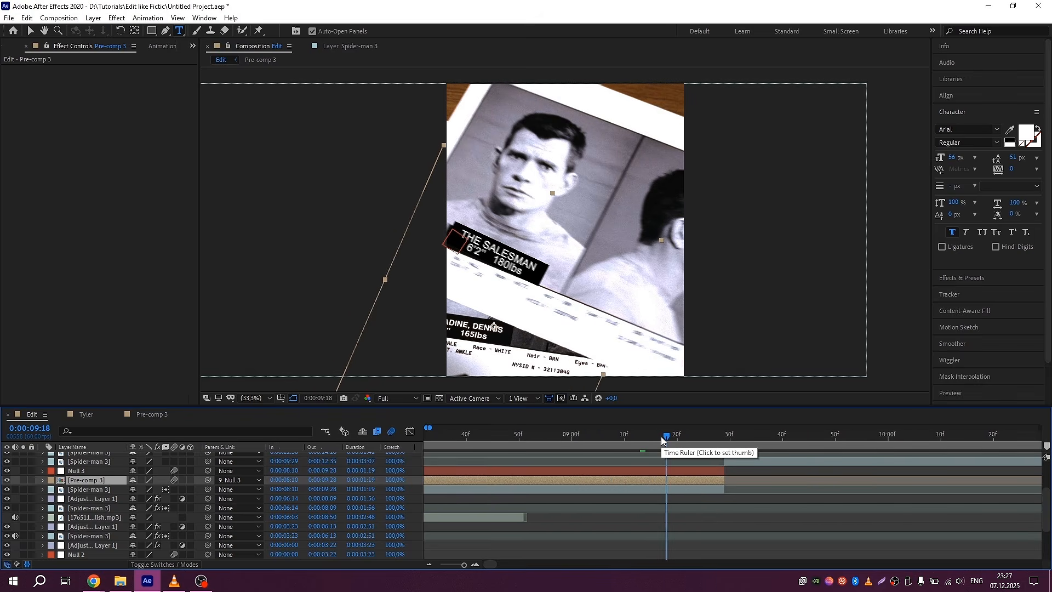
{"action": "double_click", "coordinate": [651, 480]}
{"action": "left_click", "coordinate": [561, 465]}
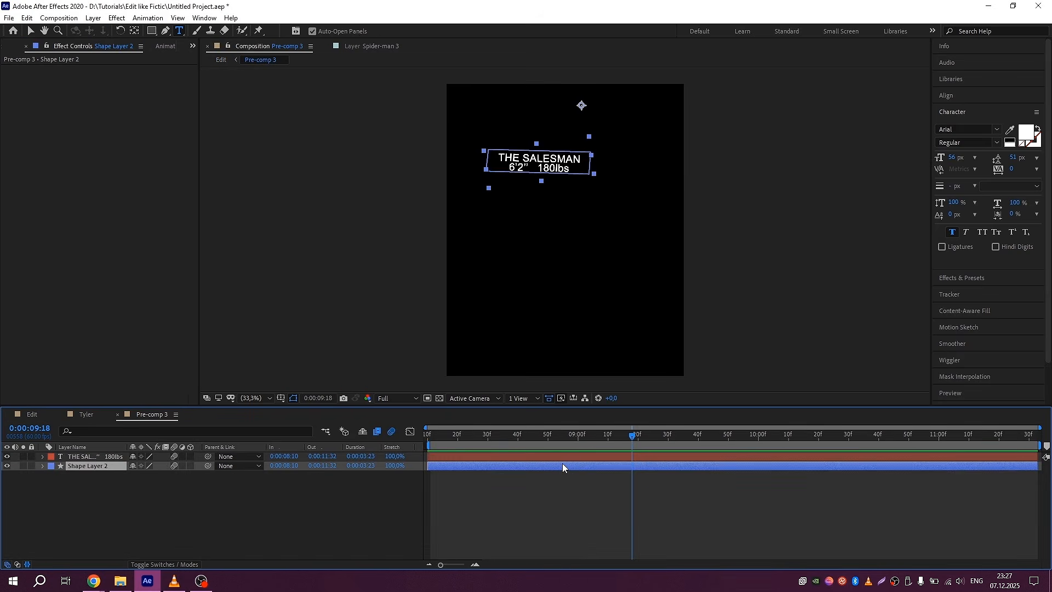
{"action": "right_click", "coordinate": [441, 492]}
{"action": "left_click", "coordinate": [434, 511]}
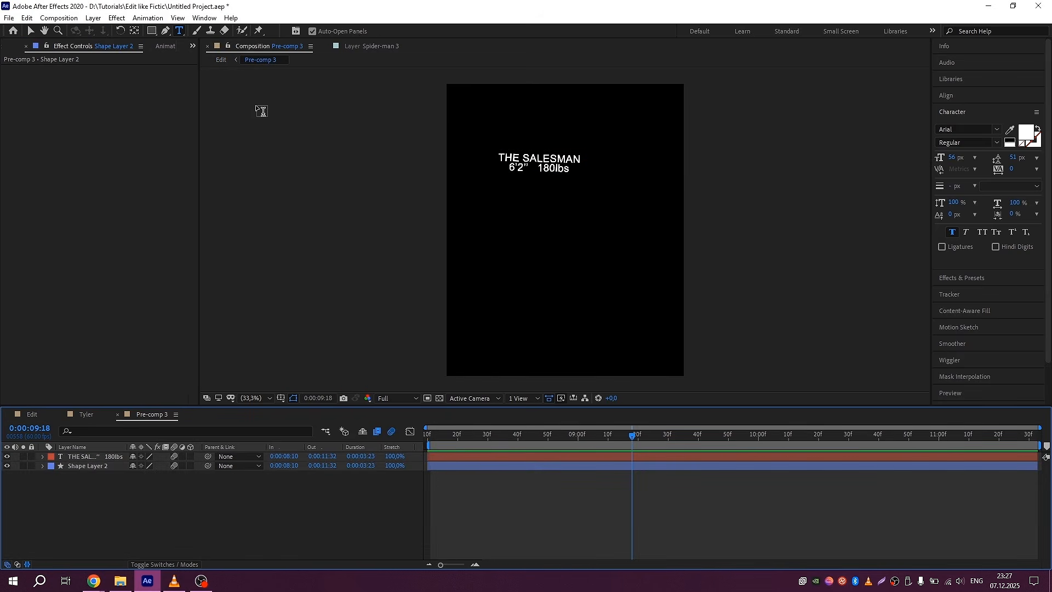
{"action": "left_click", "coordinate": [175, 414]}
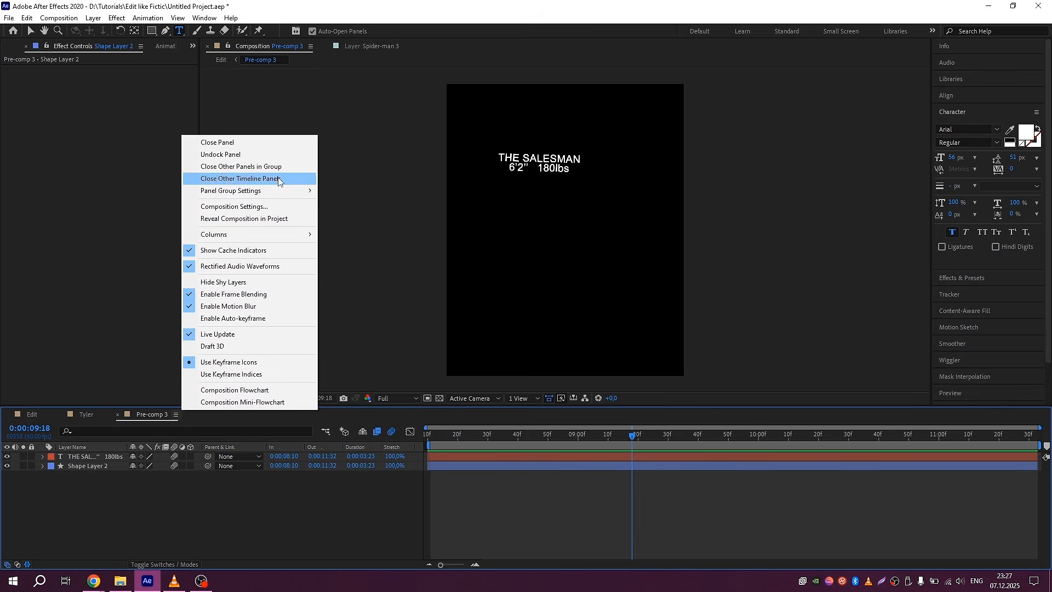
{"action": "left_click", "coordinate": [234, 206]}
{"action": "left_click", "coordinate": [442, 365]}
{"action": "left_click_drag", "start_coordinate": [239, 316], "coordinate": [60, 228]}
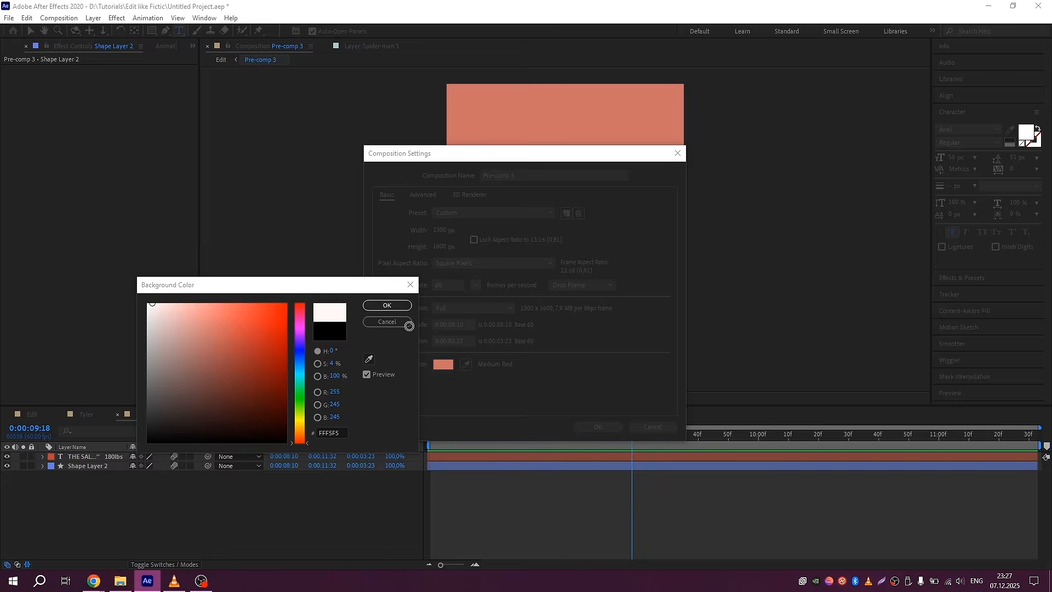
{"action": "left_click", "coordinate": [374, 324]}
{"action": "left_click", "coordinate": [598, 425]}
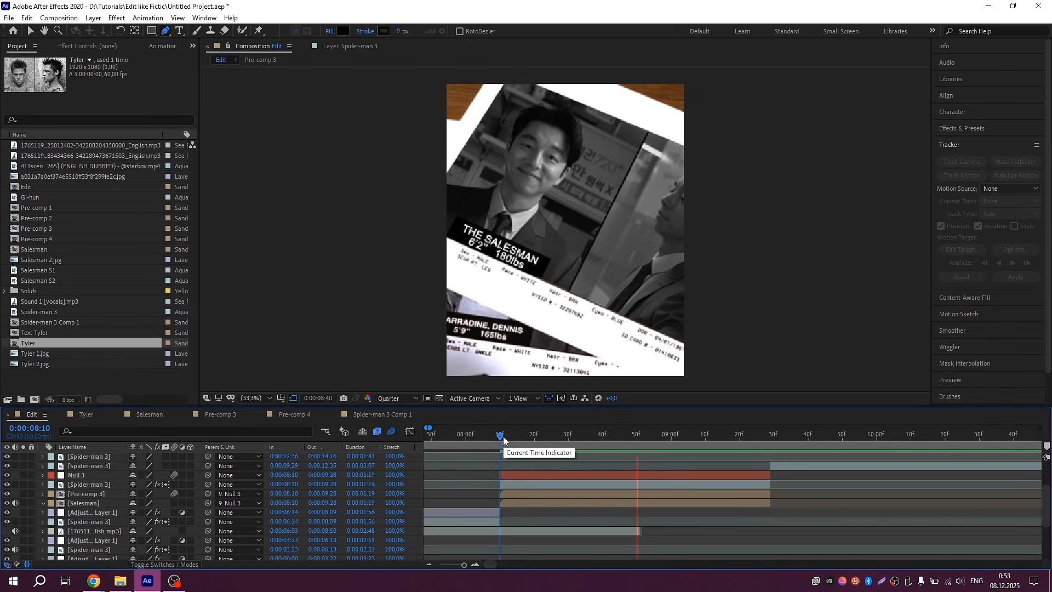
- In the Salesman comp, shift the side-profile video clip horizontally to position 1747, 540
{"action": "left_click_drag", "start_coordinate": [503, 437], "coordinate": [699, 439]}
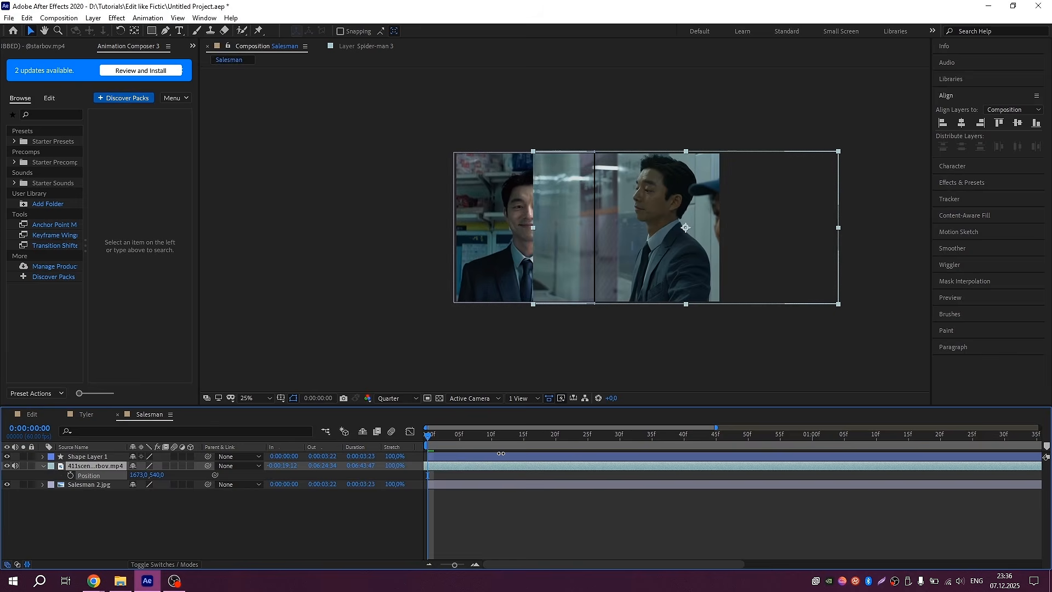
{"action": "left_click_drag", "start_coordinate": [509, 452], "coordinate": [544, 456]}
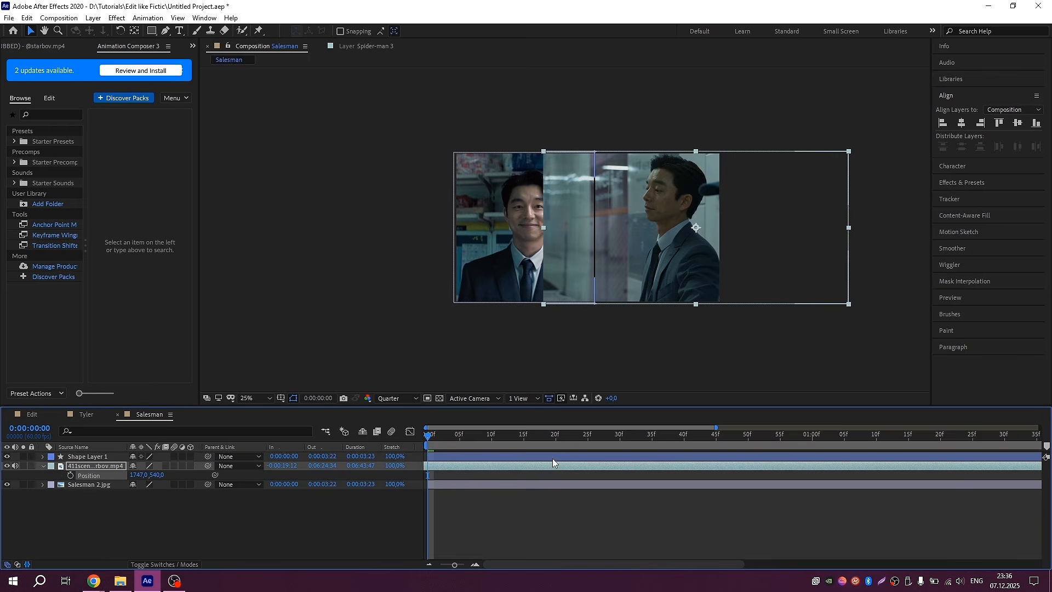
{"action": "key", "text": "p"}
- Trim the side-profile clip in the Salesman comp to its single frame at 0:00:00:00 and freeze it
{"action": "key", "text": "ctrl+shift+d"}
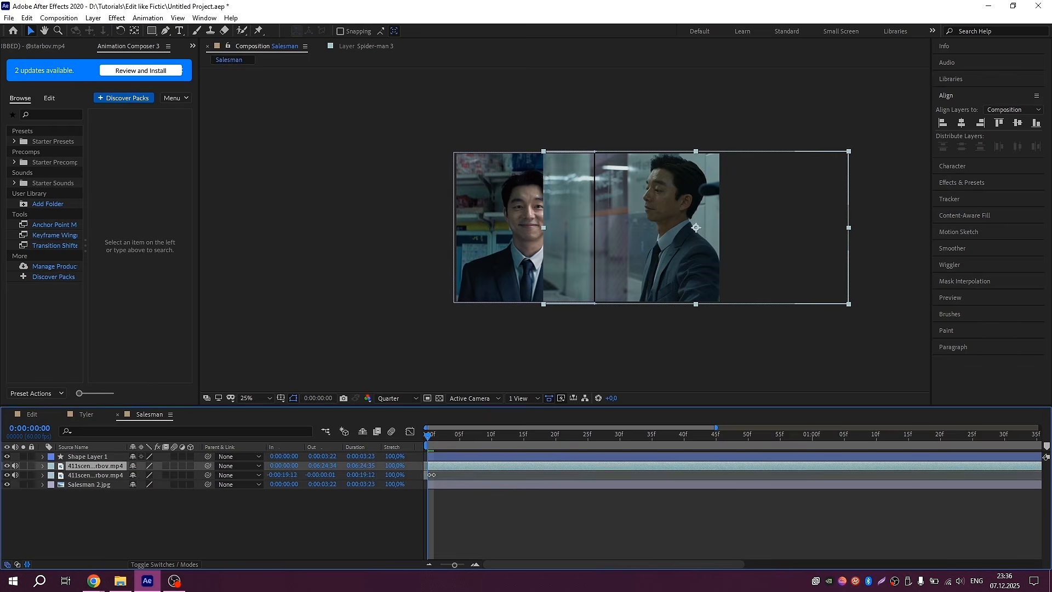
{"action": "left_click", "coordinate": [431, 475]}
{"action": "key", "text": "Delete"}
{"action": "left_click_drag", "start_coordinate": [432, 437], "coordinate": [435, 442]}
{"action": "left_click", "coordinate": [437, 466]}
{"action": "key", "text": "alt+]"}
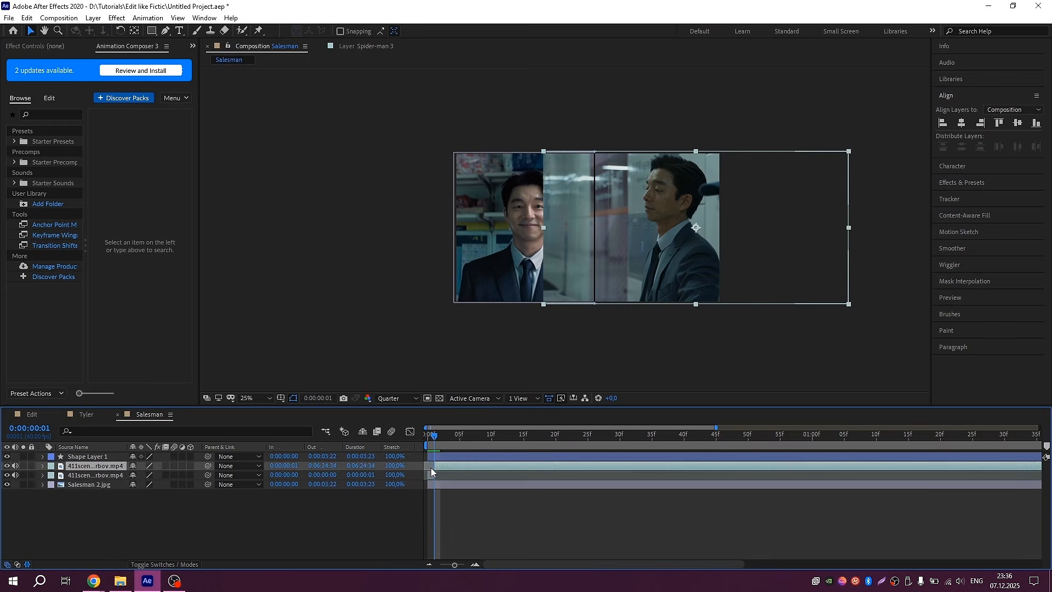
{"action": "right_click", "coordinate": [430, 467]}
{"action": "mouse_move", "coordinate": [493, 214]}
{"action": "left_click", "coordinate": [601, 264]}
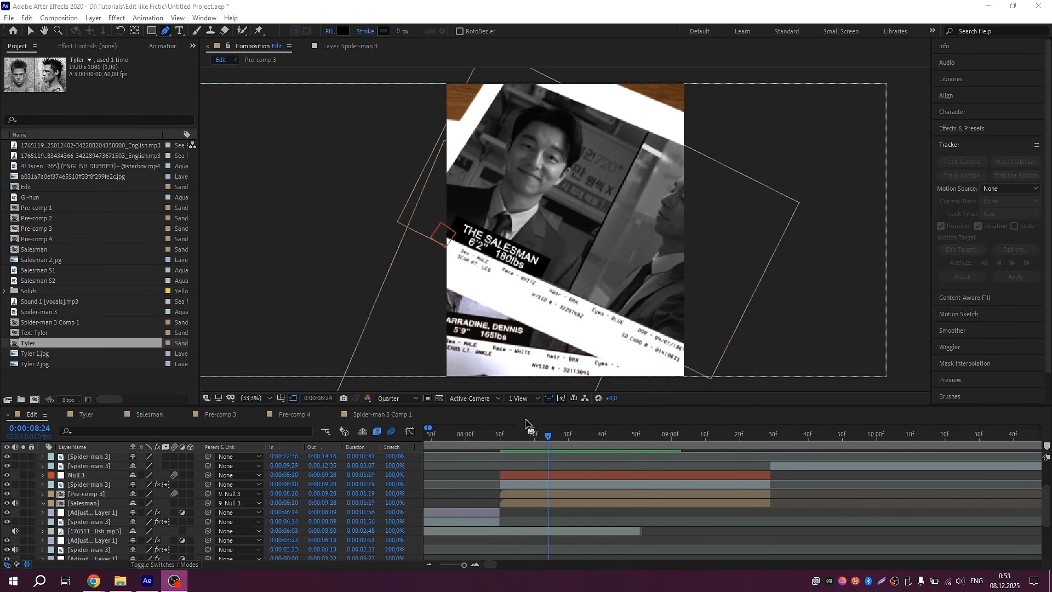
- Preview the replaced mugshot from 0:00:08:10, select its Spider-man 3 clip and set the preview resolution to Full
{"action": "left_click", "coordinate": [500, 435]}
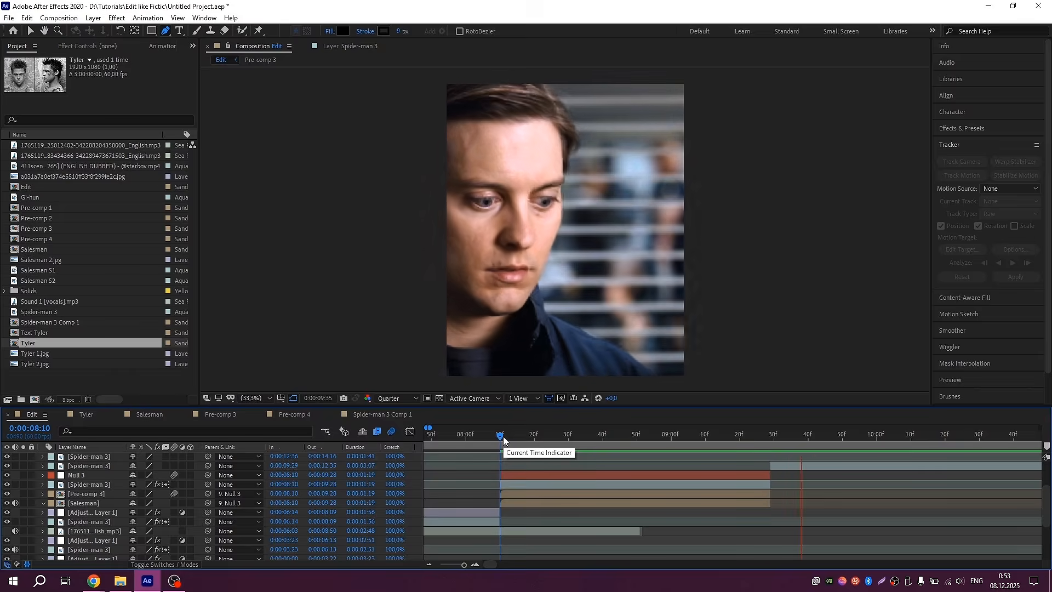
{"action": "mouse_move", "coordinate": [503, 440]}
{"action": "left_mouse_down"}
{"action": "mouse_move", "coordinate": [696, 433]}
{"action": "mouse_move", "coordinate": [782, 441]}
{"action": "mouse_move", "coordinate": [657, 446]}
{"action": "mouse_move", "coordinate": [794, 446]}
{"action": "mouse_move", "coordinate": [501, 437]}
{"action": "left_mouse_up"}
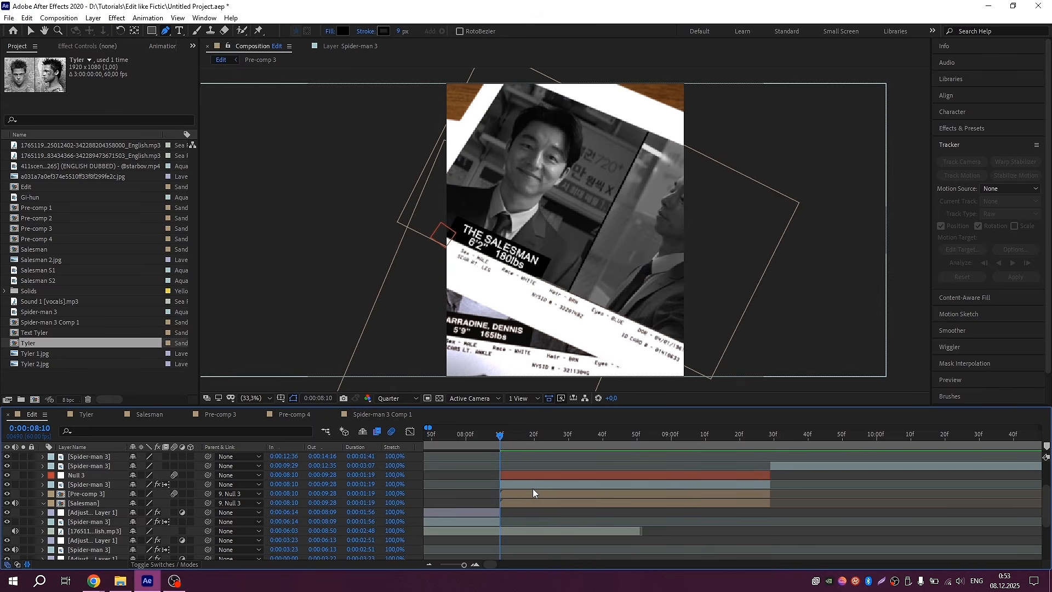
{"action": "left_click", "coordinate": [508, 484]}
{"action": "left_click", "coordinate": [399, 398]}
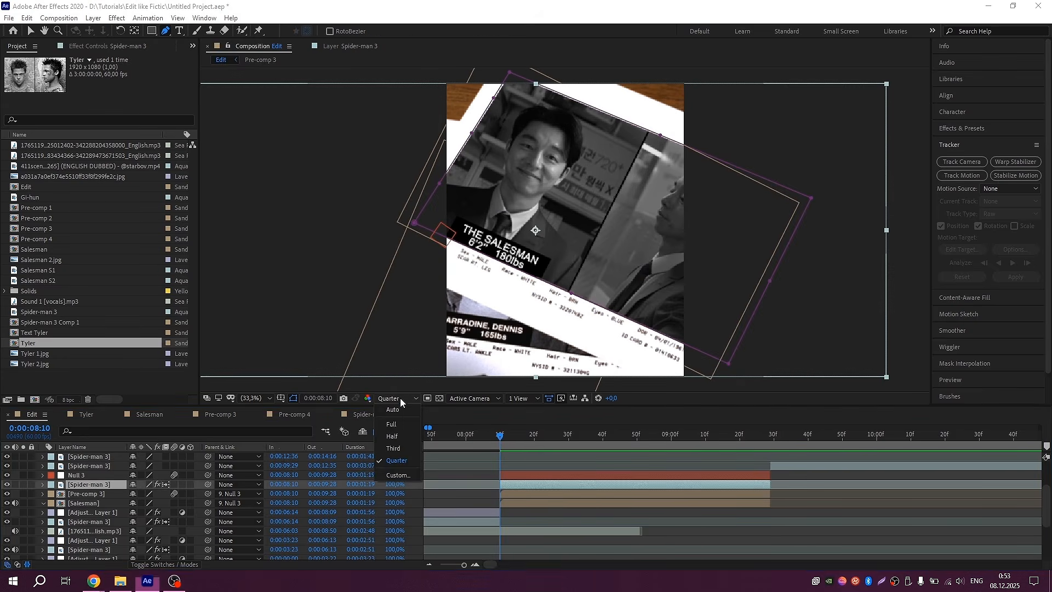
{"action": "left_click", "coordinate": [390, 450]}
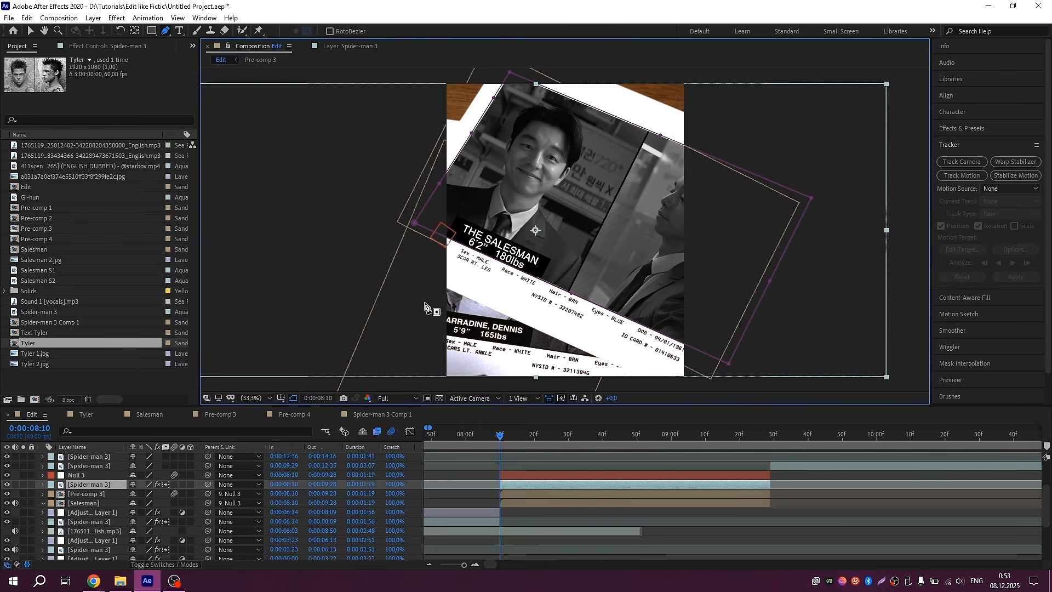
- Mask the exposed part of the lower mugshot on the Spider-man 3 clip and set Mask 1's mode to None
{"action": "scroll", "coordinate": [571, 367], "scroll_direction": "up", "scroll_amount": 3}
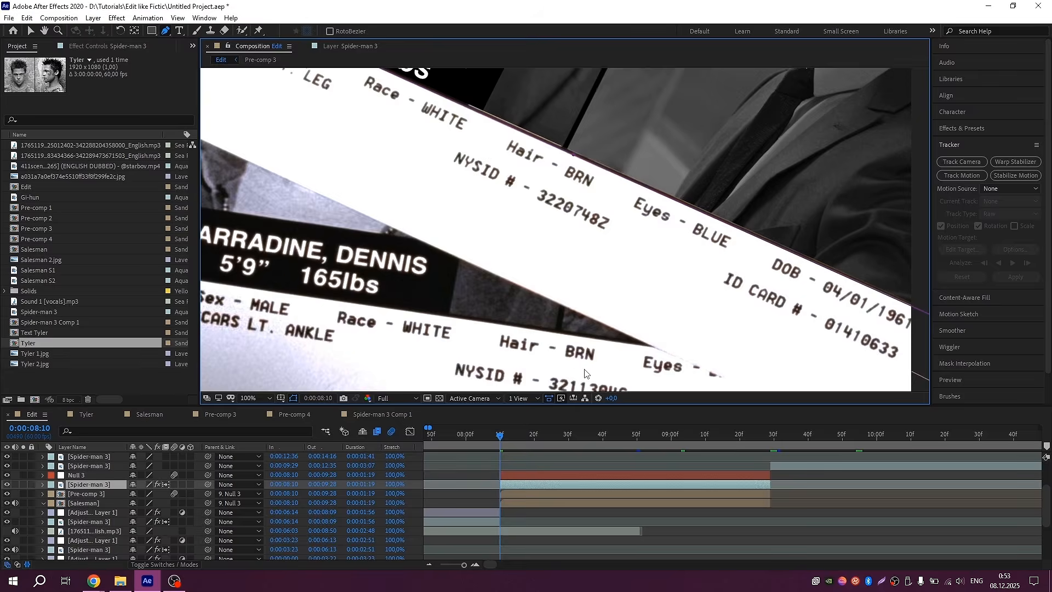
{"action": "scroll", "coordinate": [359, 302], "scroll_direction": "down", "scroll_amount": 1}
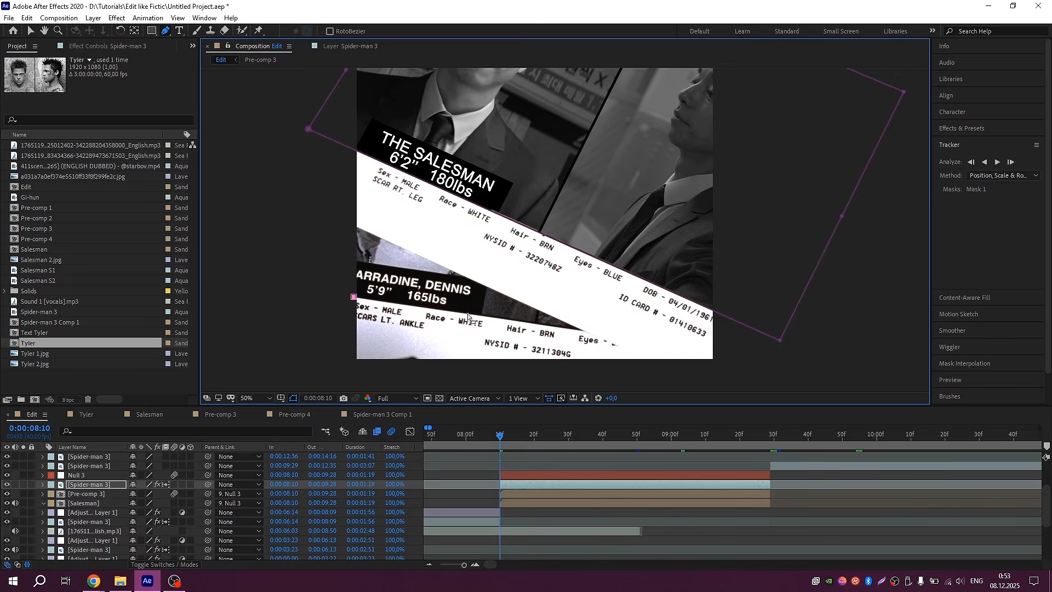
{"action": "scroll", "coordinate": [585, 331], "scroll_direction": "up", "scroll_amount": 1}
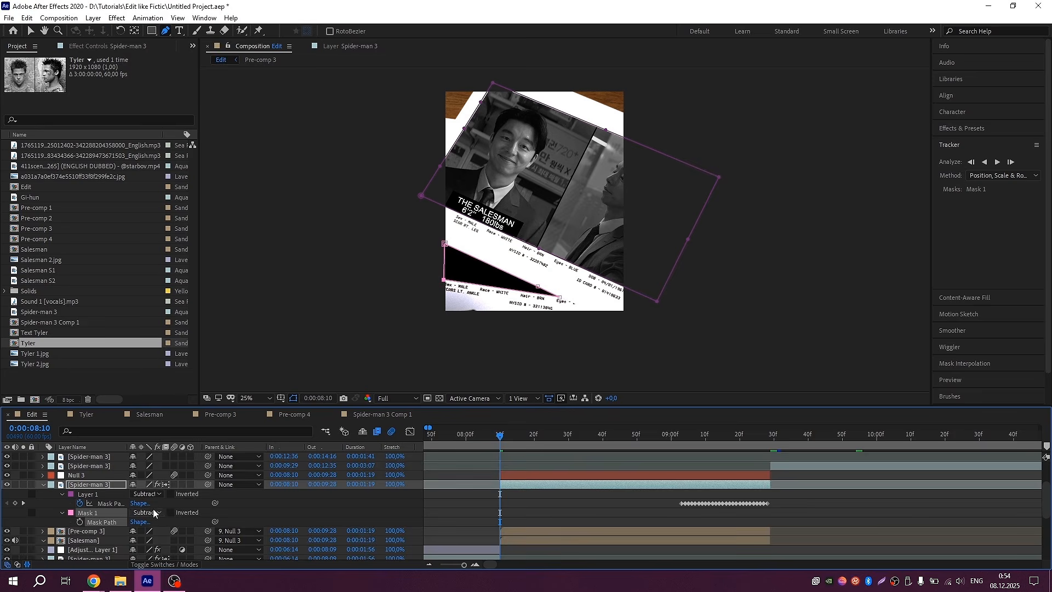
{"action": "left_click", "coordinate": [154, 513]}
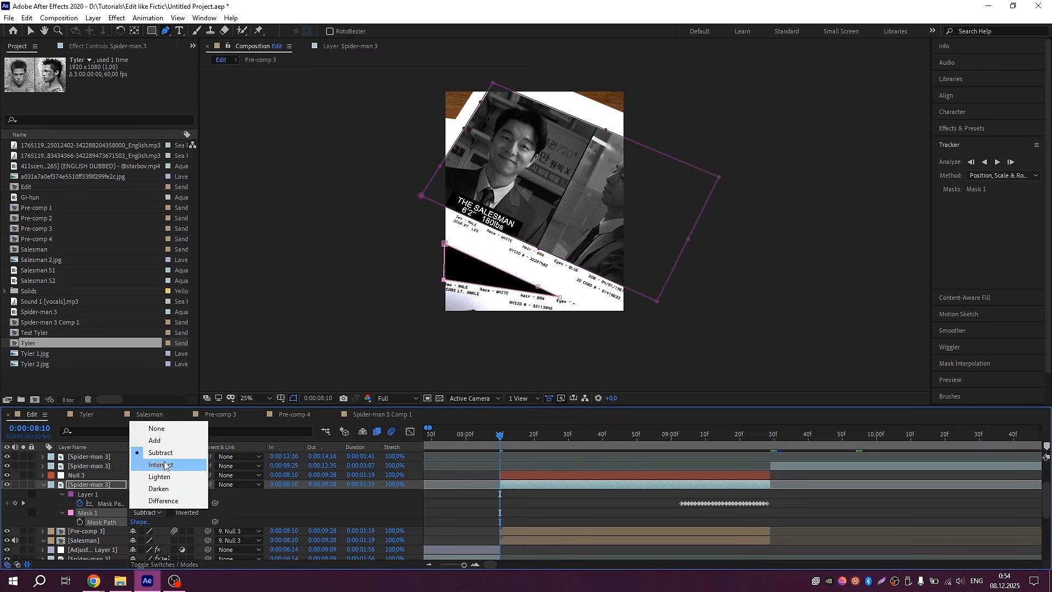
{"action": "left_click", "coordinate": [167, 428]}
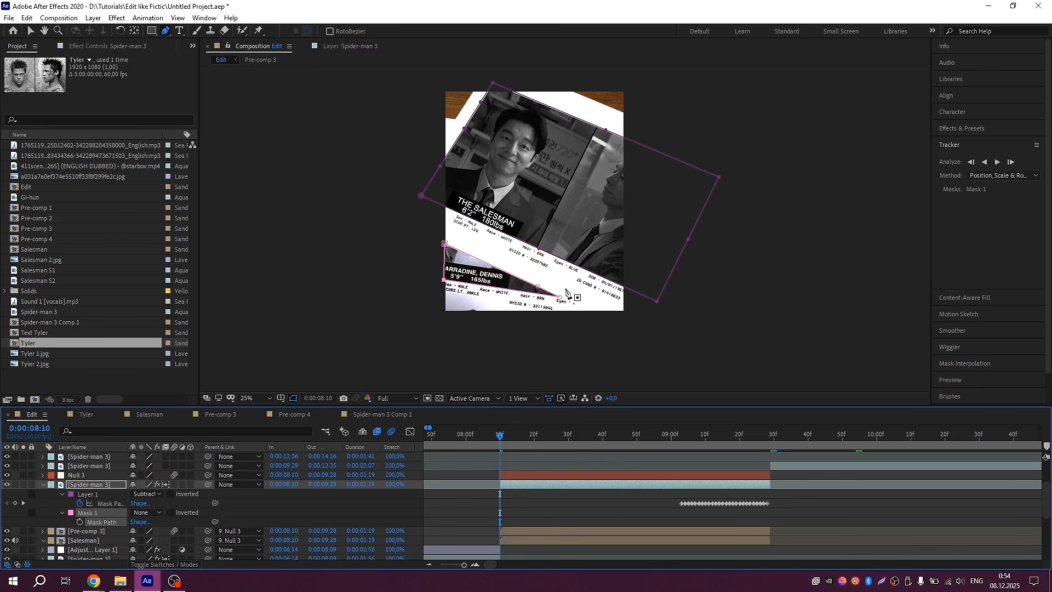
- Start keyframing Mask 1's path at 0:00:09:03 and refit the mask to the lower mugshot at 0:00:09:04
{"action": "left_click", "coordinate": [678, 434]}
{"action": "left_click", "coordinate": [682, 434]}
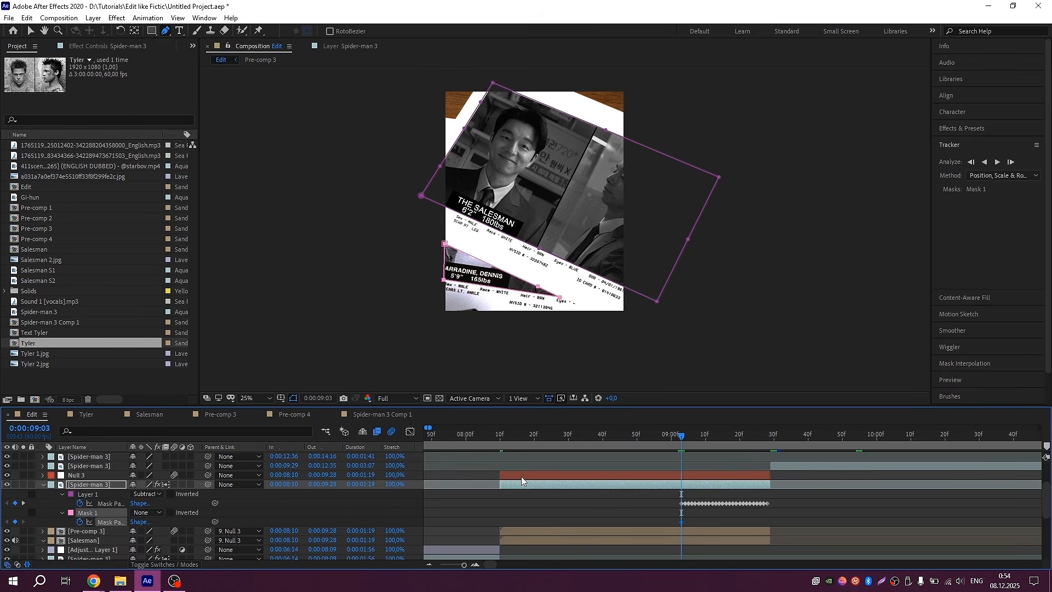
{"action": "key", "text": "Page_Down"}
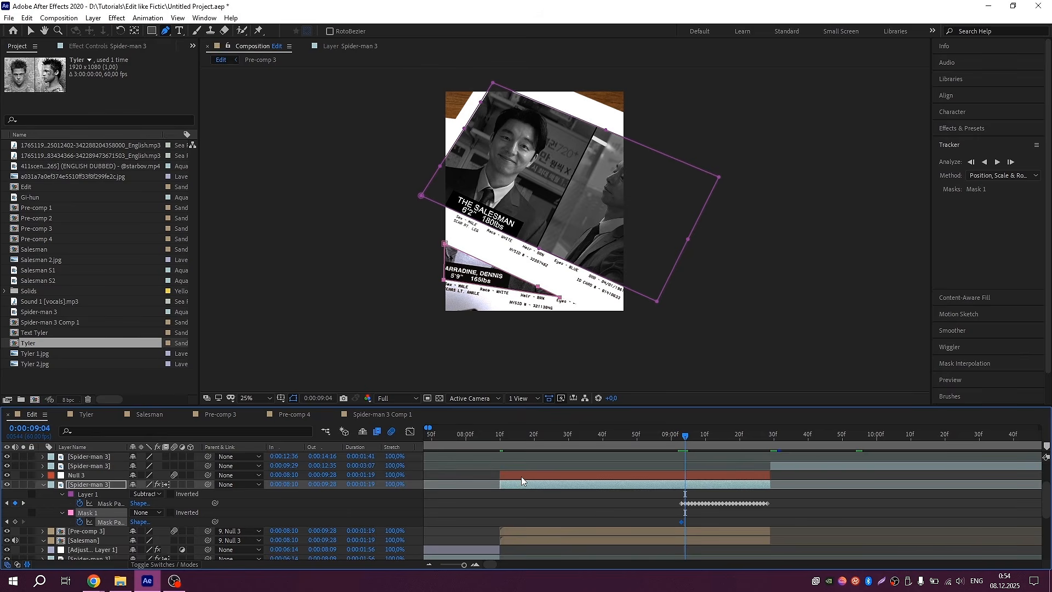
{"action": "scroll", "coordinate": [503, 290], "scroll_direction": "up", "scroll_amount": 2}
{"action": "scroll", "coordinate": [526, 284], "scroll_direction": "up", "scroll_amount": 1}
- Advance to 0:00:09:13 and refit Mask 1's path to the edges of the lower mugshot
{"action": "key", "text": "Page_Down"}
{"action": "key", "text": "Page_Down"}
{"action": "key", "text": "Page_Down"}
{"action": "key", "text": "Page_Down"}
{"action": "key", "text": "Page_Down"}
{"action": "key", "text": "Page_Down"}
{"action": "key", "text": "Page_Down"}
{"action": "key", "text": "Page_Down"}
{"action": "key", "text": "Page_Down"}
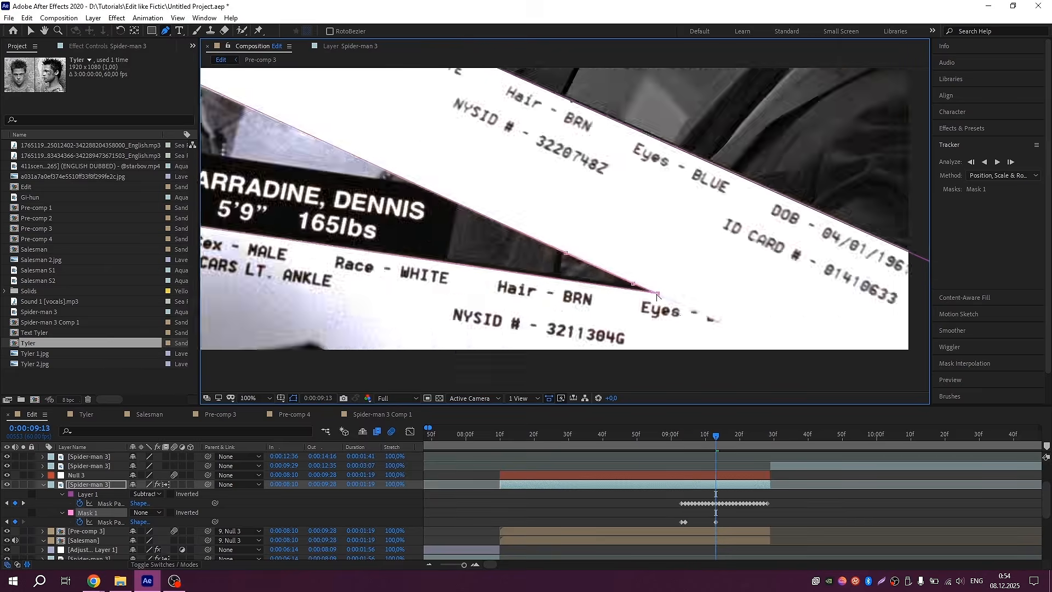
- Refit Mask 1's path to the moving lower mugshot frame by frame from 0:00:09:15 to 0:00:09:18
{"action": "key", "text": "Page_Down"}
{"action": "key", "text": "Page_Down"}
{"action": "key", "text": "Page_Down"}
{"action": "left_click_drag", "start_coordinate": [484, 168], "coordinate": [481, 166]}
{"action": "key", "text": "Page_Down"}
{"action": "scroll", "coordinate": [340, 175], "scroll_direction": "down", "scroll_amount": 2}
{"action": "key", "text": "Page_Down"}
{"action": "scroll", "coordinate": [392, 164], "scroll_direction": "up", "scroll_amount": 1}
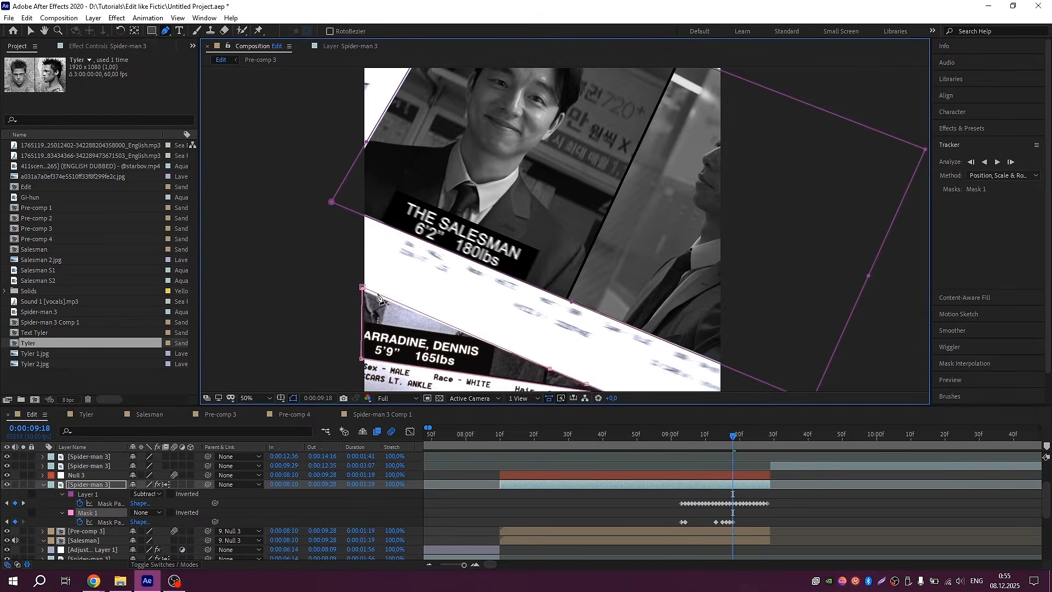
- Extend Mask 1 upward along the frame's edge and fit it around the emerging mugshot corner through 0:00:09:19
{"action": "left_click_drag", "start_coordinate": [361, 287], "coordinate": [364, 92]}
{"action": "scroll", "coordinate": [364, 92], "scroll_direction": "up", "scroll_amount": 1}
{"action": "key", "text": "v"}
{"action": "left_click", "coordinate": [165, 31]}
{"action": "scroll", "coordinate": [400, 174], "scroll_direction": "down", "scroll_amount": 2}
{"action": "left_click", "coordinate": [147, 512]}
{"action": "left_click", "coordinate": [164, 452]}
{"action": "key", "text": "Page_Down"}
{"action": "scroll", "coordinate": [395, 171], "scroll_direction": "up", "scroll_amount": 2}
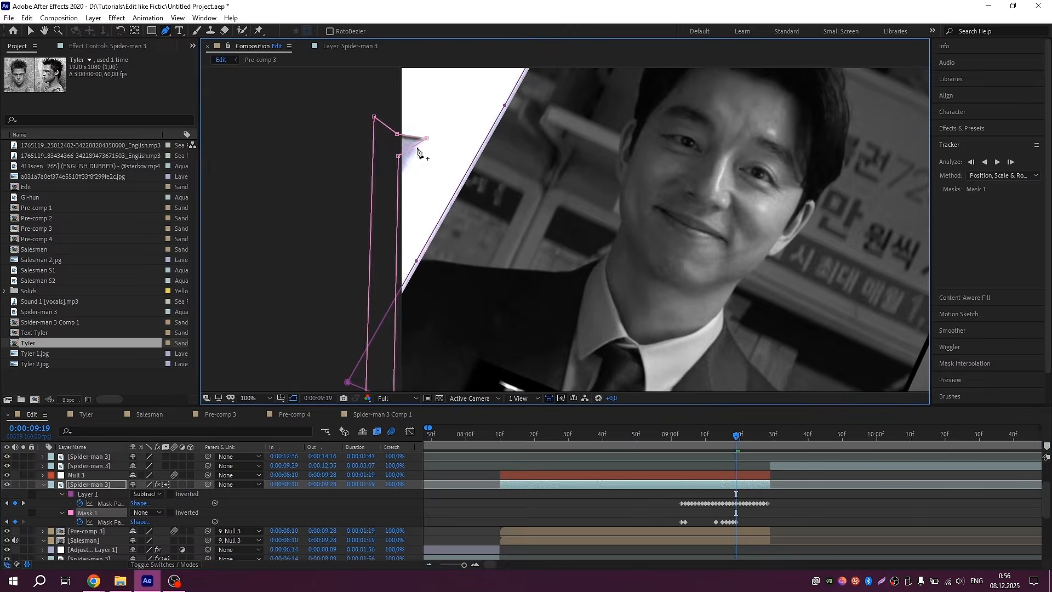
- Refit the extended Mask 1 around both visible parts of the lower mugshot from 0:00:09:20 to 0:00:09:22
{"action": "key", "text": "Page_Down"}
{"action": "scroll", "coordinate": [378, 175], "scroll_direction": "down", "scroll_amount": 2}
{"action": "key", "text": "Page_Down"}
{"action": "scroll", "coordinate": [298, 255], "scroll_direction": "up", "scroll_amount": 1}
{"action": "key", "text": "Page_Down"}
{"action": "scroll", "coordinate": [306, 302], "scroll_direction": "up", "scroll_amount": 1}
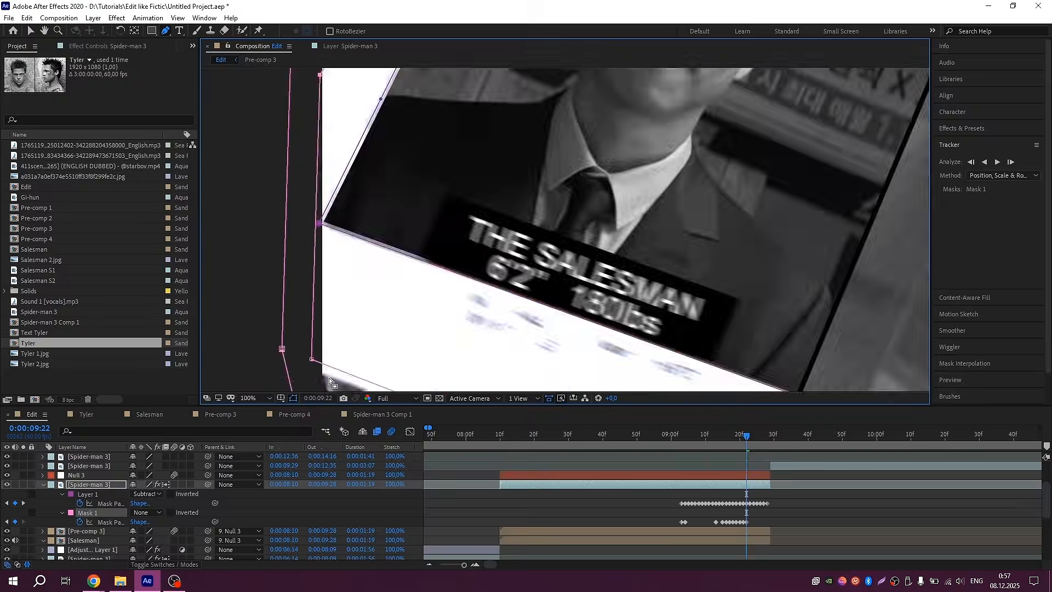
- Adjust Mask 1's path to the lower mugshot's outline on each frame from 0:00:09:23 to 0:00:09:25
{"action": "scroll", "coordinate": [328, 274], "scroll_direction": "down", "scroll_amount": 2}
{"action": "key", "text": "Page_Down"}
{"action": "scroll", "coordinate": [427, 340], "scroll_direction": "up", "scroll_amount": 2}
{"action": "scroll", "coordinate": [488, 305], "scroll_direction": "down", "scroll_amount": 2}
{"action": "key", "text": "Page_Down"}
{"action": "scroll", "coordinate": [397, 180], "scroll_direction": "up", "scroll_amount": 2}
{"action": "scroll", "coordinate": [471, 126], "scroll_direction": "down", "scroll_amount": 2}
{"action": "key", "text": "Page_Down"}
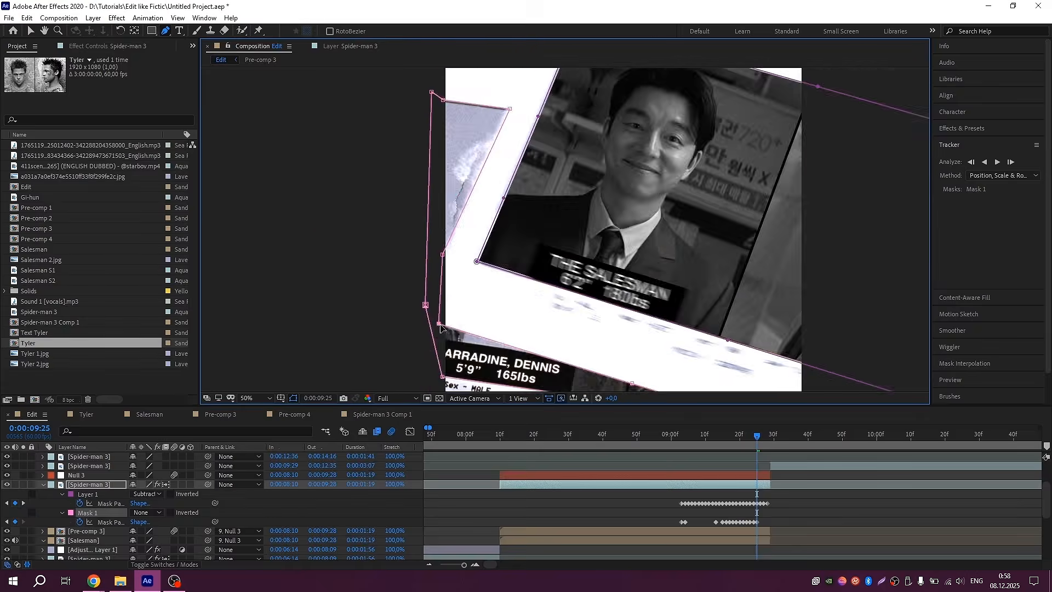
- Complete Mask 1's path keyframes around the lower mugshot from 0:00:09:26 to 0:00:09:28
{"action": "key", "text": "Page_Down"}
{"action": "scroll", "coordinate": [616, 308], "scroll_direction": "up", "scroll_amount": 2}
{"action": "scroll", "coordinate": [558, 270], "scroll_direction": "down", "scroll_amount": 2}
{"action": "key", "text": "Page_Down"}
{"action": "scroll", "coordinate": [421, 225], "scroll_direction": "up", "scroll_amount": 3}
{"action": "scroll", "coordinate": [487, 249], "scroll_direction": "down", "scroll_amount": 3}
{"action": "key", "text": "Page_Down"}
{"action": "scroll", "coordinate": [465, 258], "scroll_direction": "up", "scroll_amount": 3}
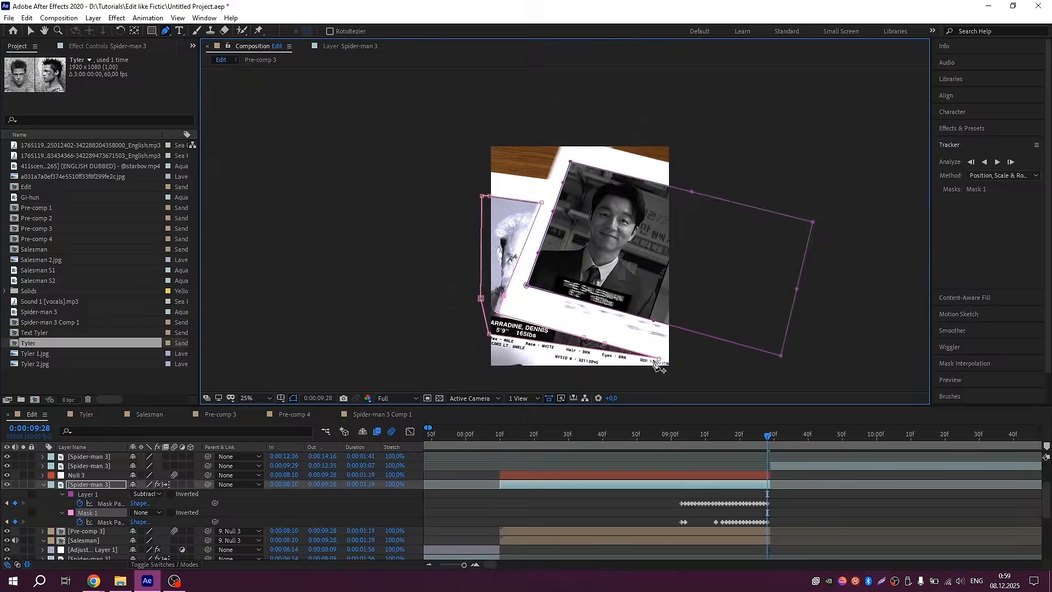
- Review the animated mask and set Mask 1's mode to Subtract to cut out the lower mugshot
{"action": "left_click", "coordinate": [148, 512]}
{"action": "left_click", "coordinate": [159, 471]}
{"action": "left_click_drag", "start_coordinate": [767, 436], "coordinate": [640, 440]}
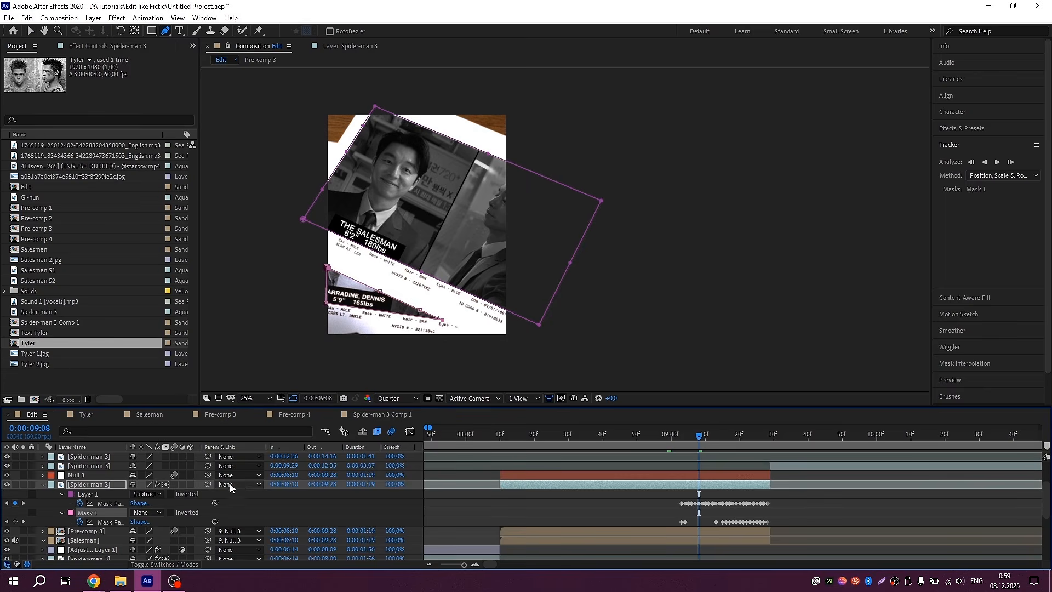
{"action": "left_click", "coordinate": [159, 513]}
{"action": "left_click", "coordinate": [170, 455]}
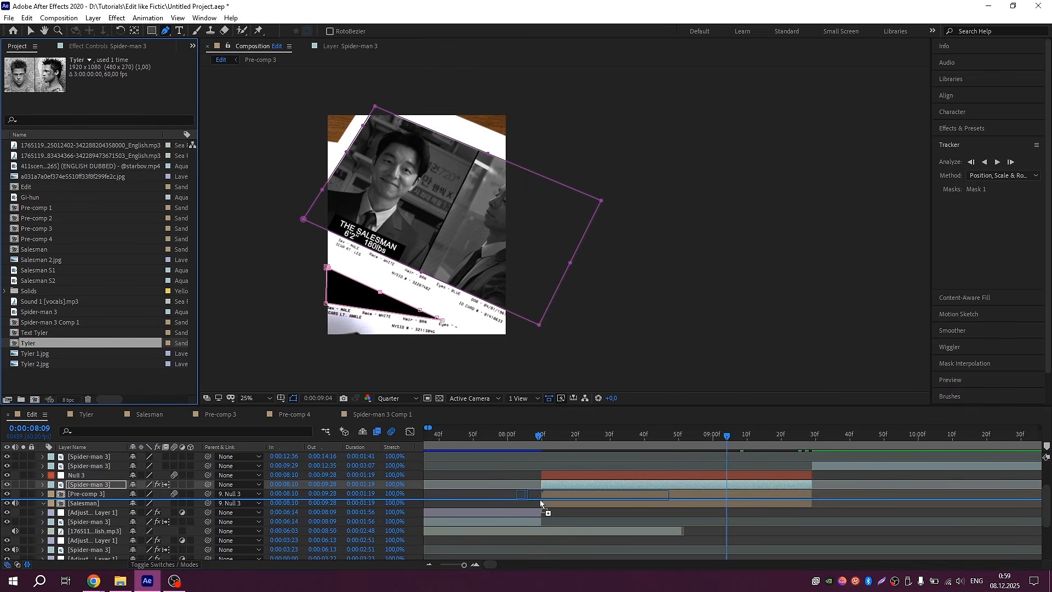
- Place the Tyler comp below the Salesman layer starting at 0:00:08:10 and trim it at the 0:00:09:29 cut
{"action": "left_click_drag", "start_coordinate": [540, 498], "coordinate": [546, 506]}
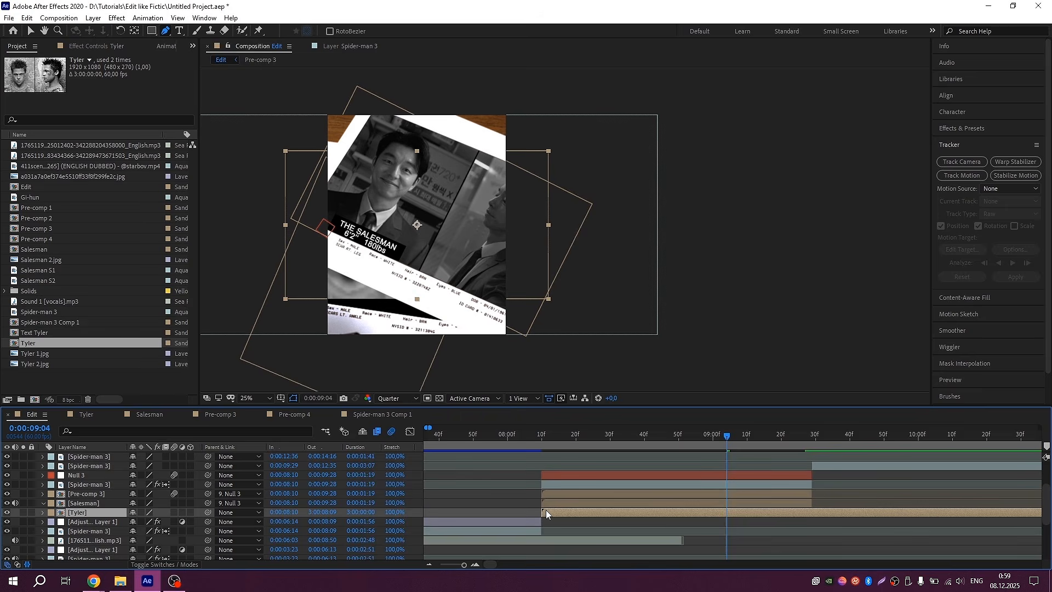
{"action": "scroll", "coordinate": [804, 430], "scroll_direction": "up", "scroll_amount": 3}
{"action": "left_click", "coordinate": [808, 437]}
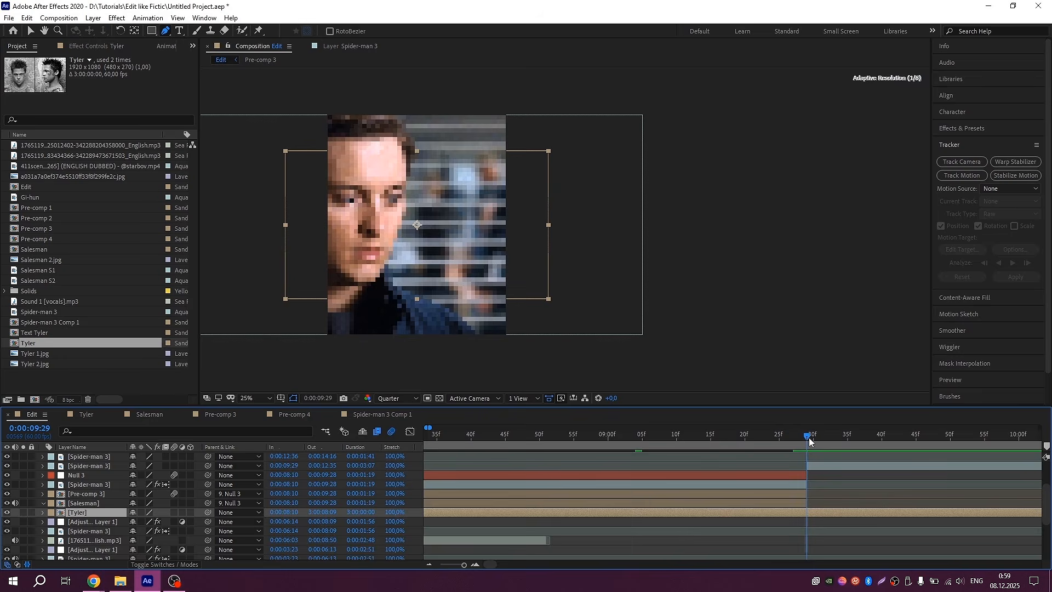
{"action": "key", "text": "ctrl+shift+d"}
{"action": "key", "text": "Delete"}
{"action": "left_click", "coordinate": [576, 436]}
{"action": "scroll", "coordinate": [586, 439], "scroll_direction": "down", "scroll_amount": 2}
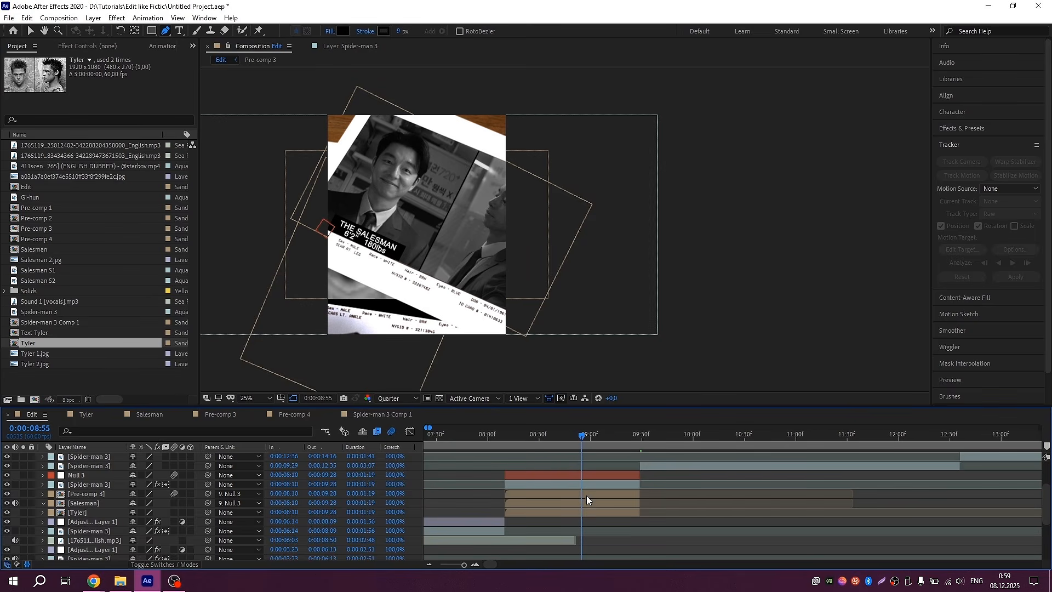
- Move the Tyler layer down toward the lower cutout, adjust its rotation and reveal its scale
{"action": "left_click", "coordinate": [580, 511]}
{"action": "key", "text": "v"}
{"action": "left_click_drag", "start_coordinate": [452, 234], "coordinate": [456, 262]}
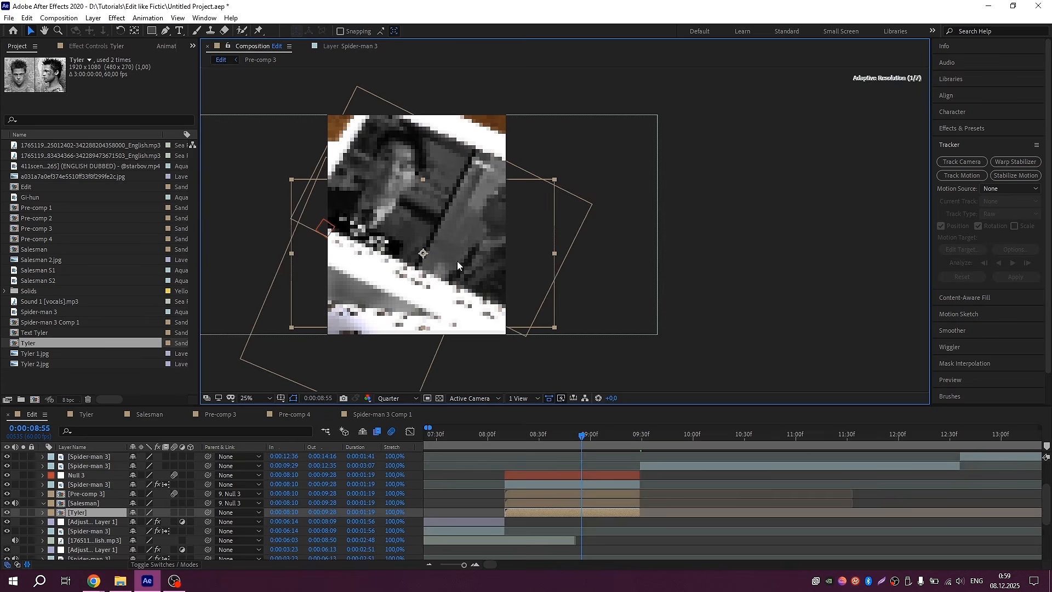
{"action": "key", "text": "r"}
{"action": "left_click_drag", "start_coordinate": [147, 521], "coordinate": [148, 525]}
{"action": "key", "text": "s"}
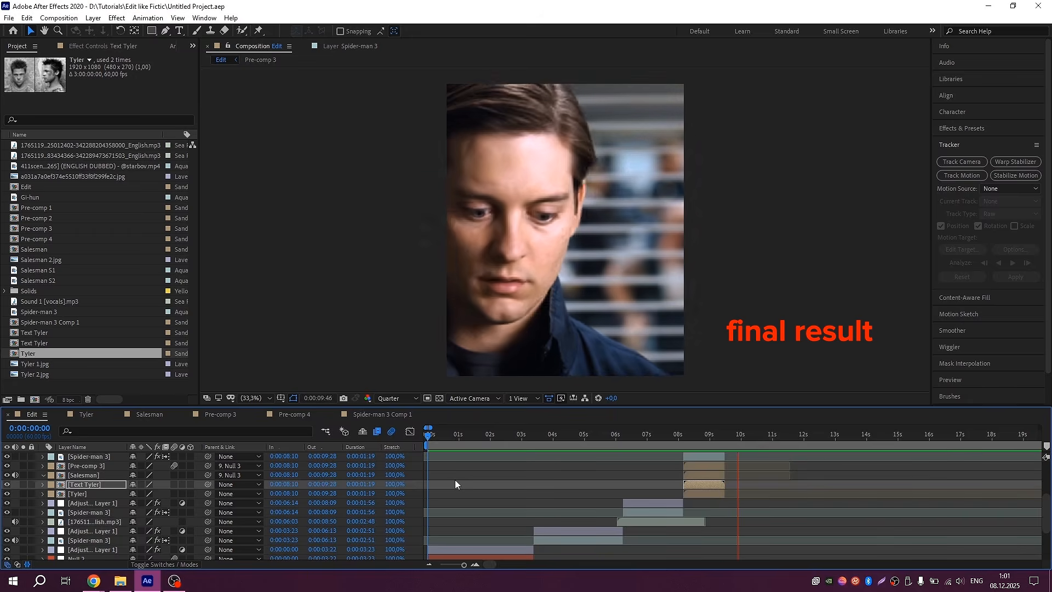
{"action": "scroll", "coordinate": [541, 487], "scroll_direction": "down", "scroll_amount": 2}
{"action": "scroll", "coordinate": [627, 478], "scroll_direction": "up", "scroll_amount": 2}
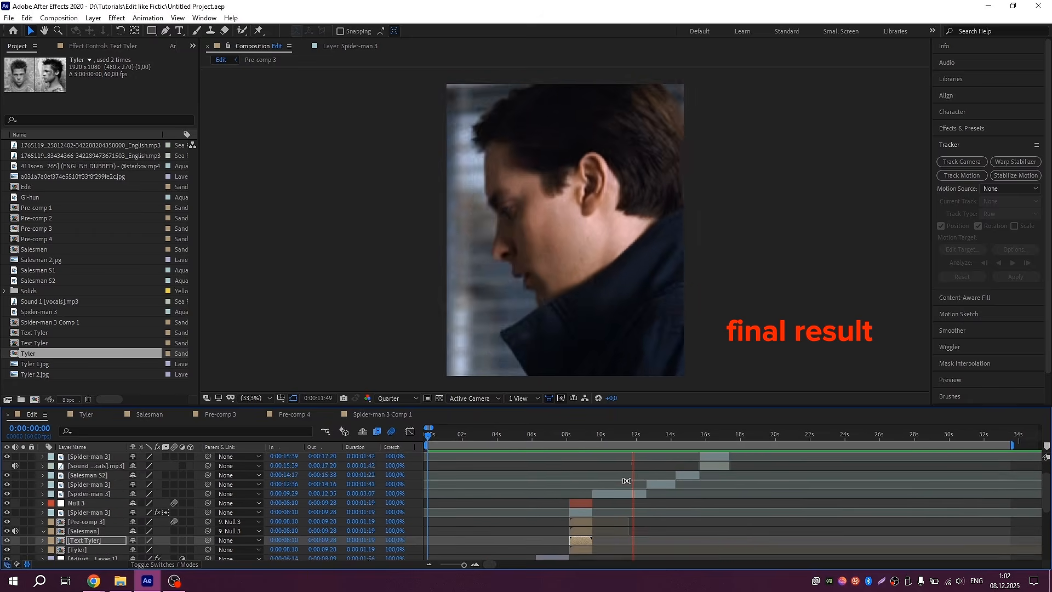
{"action": "scroll", "coordinate": [626, 479], "scroll_direction": "up", "scroll_amount": 3}
{"action": "scroll", "coordinate": [596, 475], "scroll_direction": "down", "scroll_amount": 1}
{"action": "scroll", "coordinate": [523, 466], "scroll_direction": "down", "scroll_amount": 1}
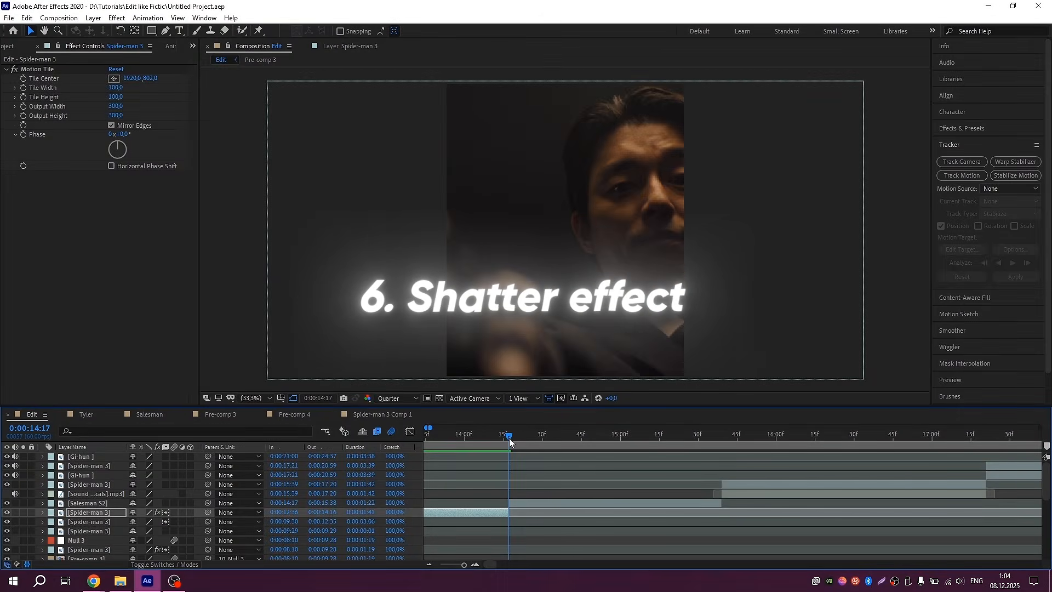
- Keyframe the Salesman S2 layer's Position from 185, 800 at 0:00:14:17 to 1598, 800 at 0:00:15:35
{"action": "left_click", "coordinate": [514, 505]}
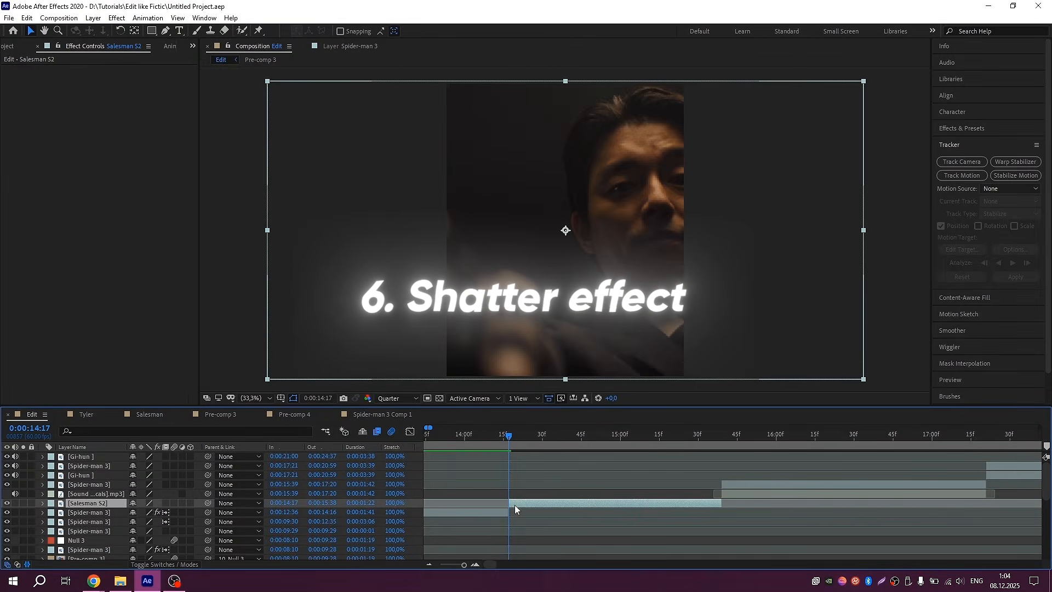
{"action": "key", "text": "p"}
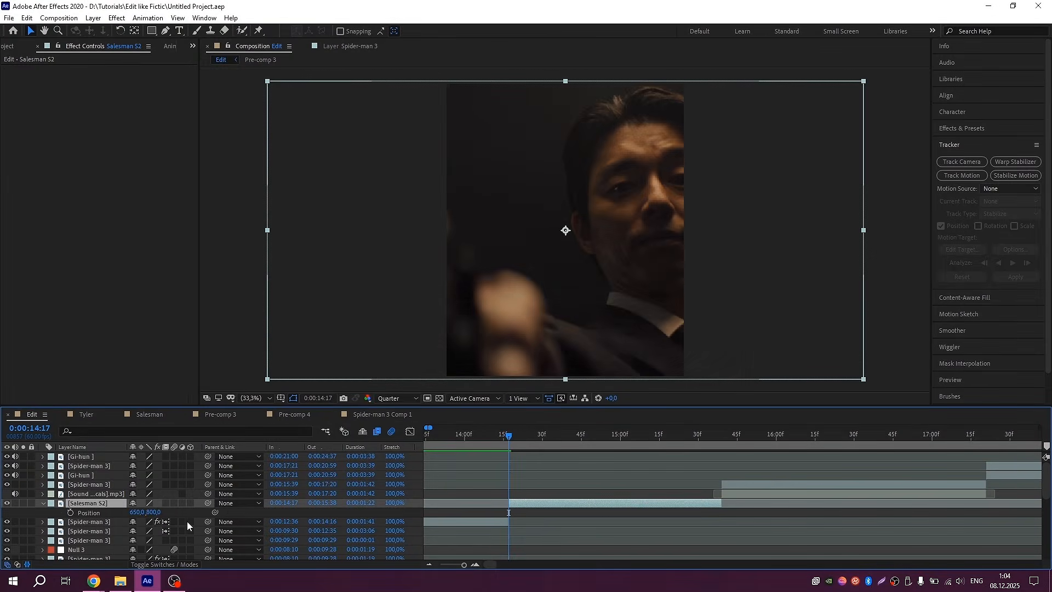
{"action": "mouse_move", "coordinate": [141, 513]}
{"action": "left_mouse_down"}
{"action": "mouse_move", "coordinate": [109, 514]}
{"action": "mouse_move", "coordinate": [149, 524]}
{"action": "mouse_move", "coordinate": [154, 515]}
{"action": "left_mouse_up"}
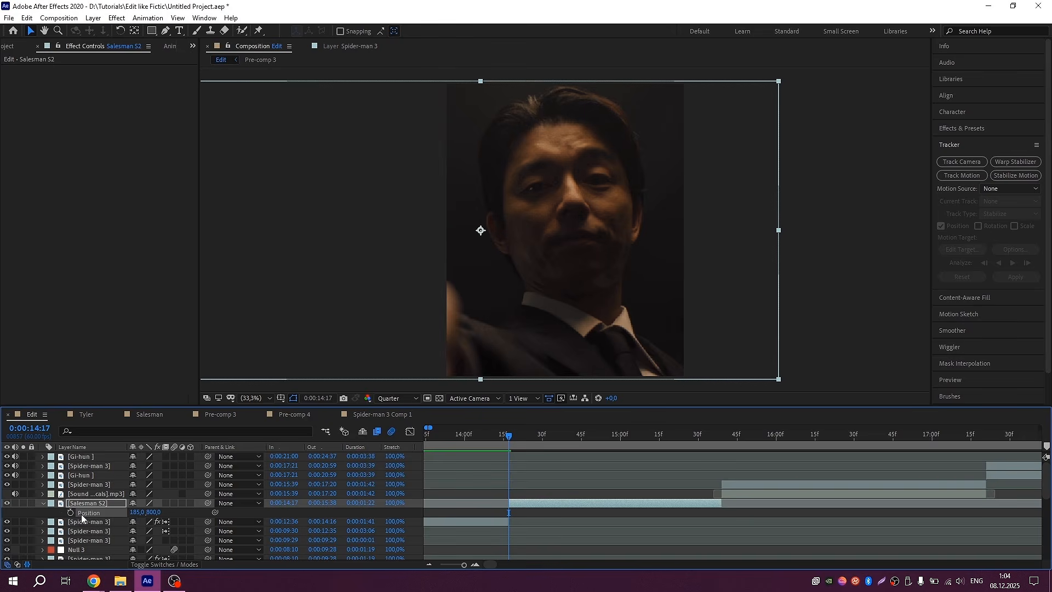
{"action": "left_click", "coordinate": [711, 438]}
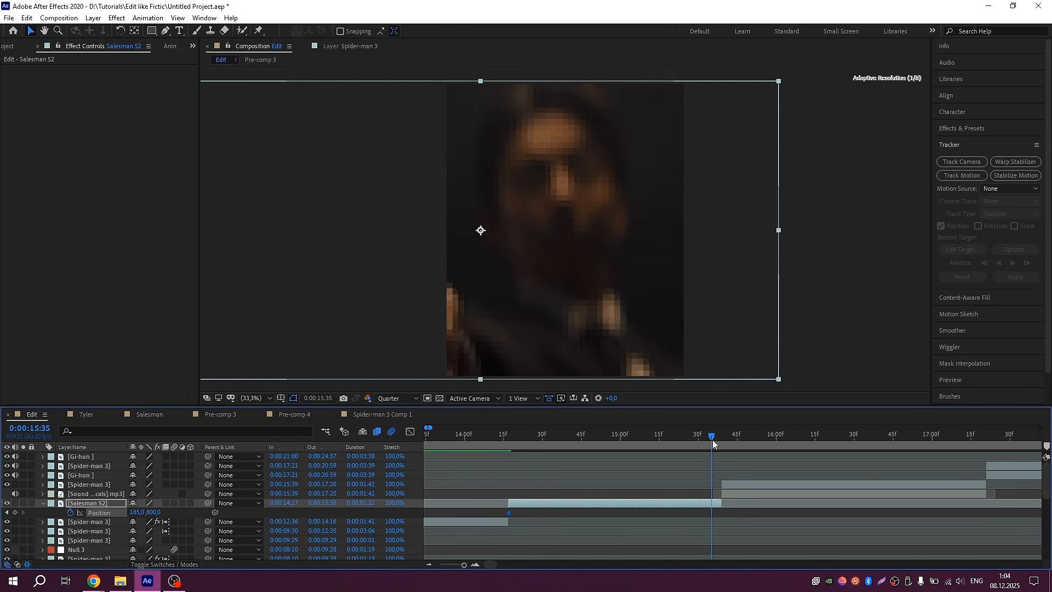
{"action": "left_click_drag", "start_coordinate": [140, 512], "coordinate": [869, 463]}
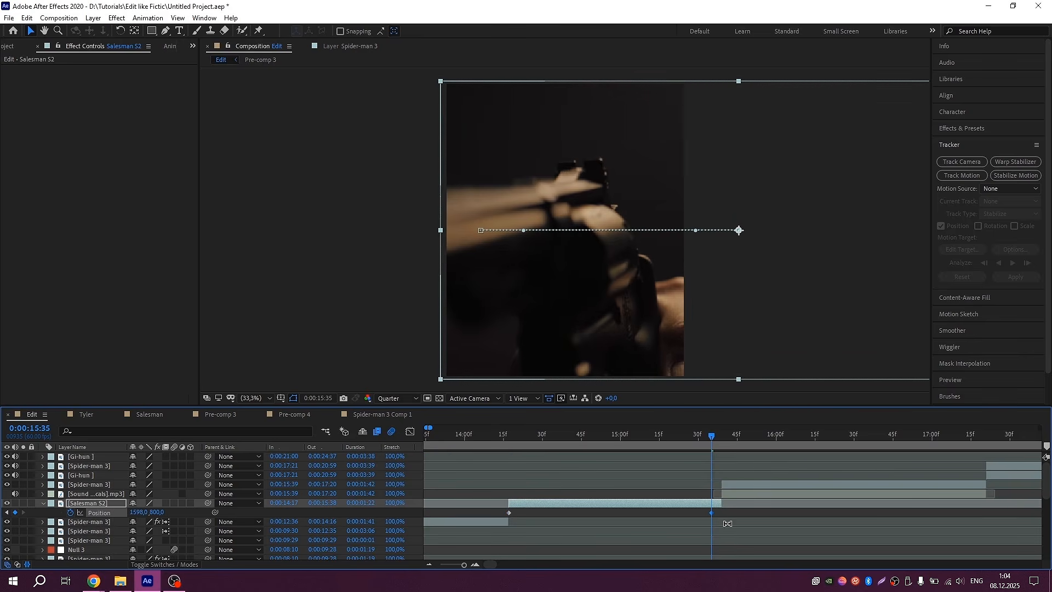
- Apply Easy Ease to both Position keyframes of Salesman S2 and display their speed graph
{"action": "left_click_drag", "start_coordinate": [727, 523], "coordinate": [484, 524]}
{"action": "key", "text": "F9"}
{"action": "key", "text": "shift+F3"}
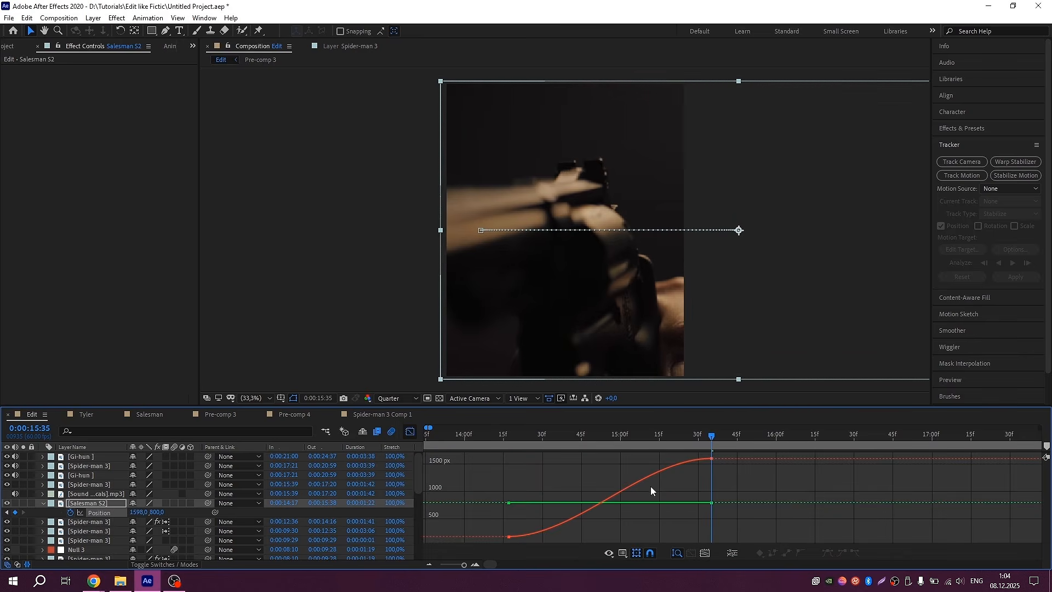
{"action": "left_click", "coordinate": [623, 552]}
{"action": "left_click", "coordinate": [679, 458]}
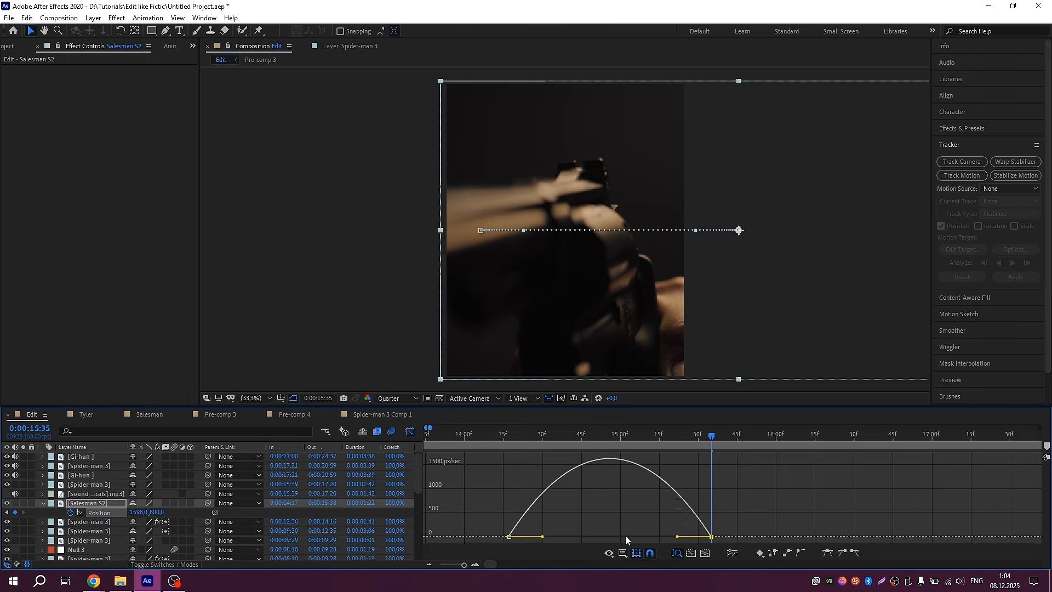
- Stretch the last Position keyframe's speed handle toward the middle of the curve and save the project
{"action": "scroll", "coordinate": [626, 535], "scroll_direction": "up", "scroll_amount": 2}
{"action": "left_click_drag", "start_coordinate": [729, 535], "coordinate": [631, 538]}
{"action": "scroll", "coordinate": [630, 536], "scroll_direction": "down", "scroll_amount": 2}
{"action": "scroll", "coordinate": [534, 521], "scroll_direction": "up", "scroll_amount": 2}
{"action": "left_click", "coordinate": [510, 437]}
{"action": "left_click", "coordinate": [411, 434]}
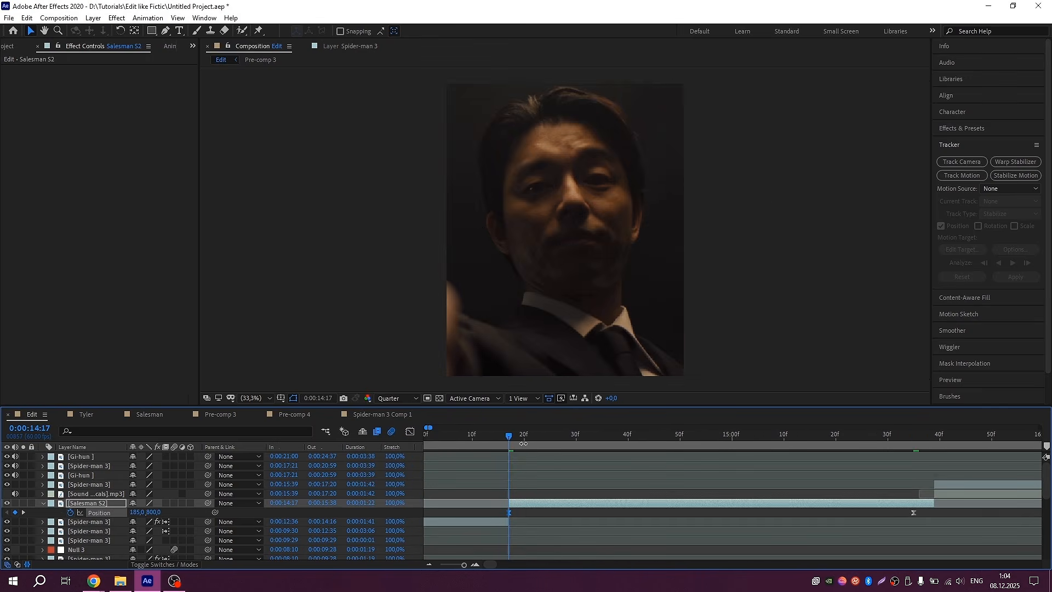
{"action": "key", "text": "ctrl+s"}
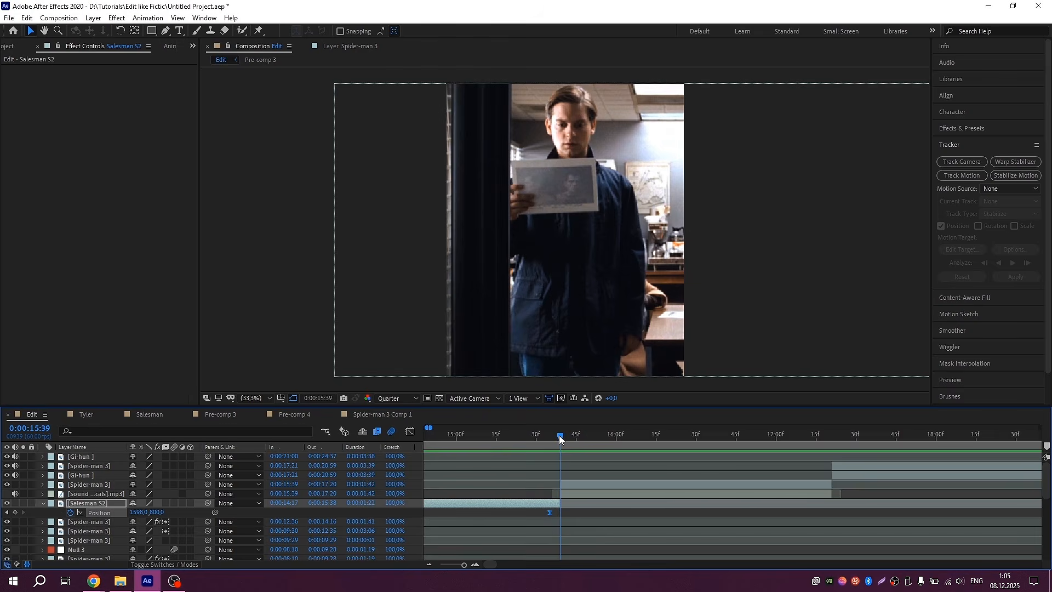
- Split the slightly extended Salesman S2 layer at 0:00:15:39 and apply Freeze Frame to the new piece
{"action": "scroll", "coordinate": [560, 436], "scroll_direction": "up", "scroll_amount": 1}
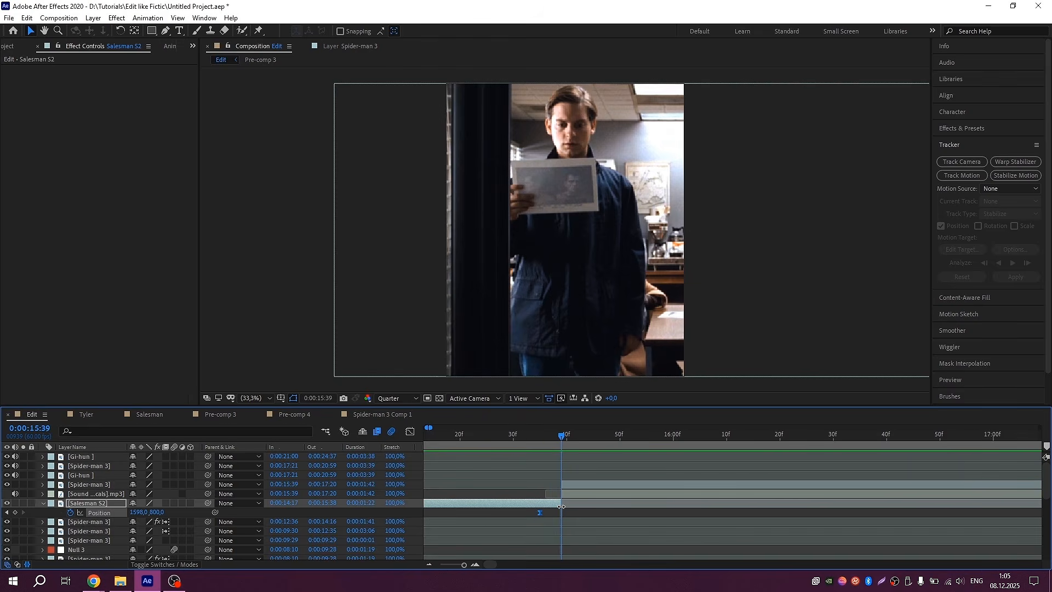
{"action": "left_click_drag", "start_coordinate": [561, 503], "coordinate": [567, 504]}
{"action": "key", "text": "ctrl+shift+d"}
{"action": "right_click", "coordinate": [566, 503]}
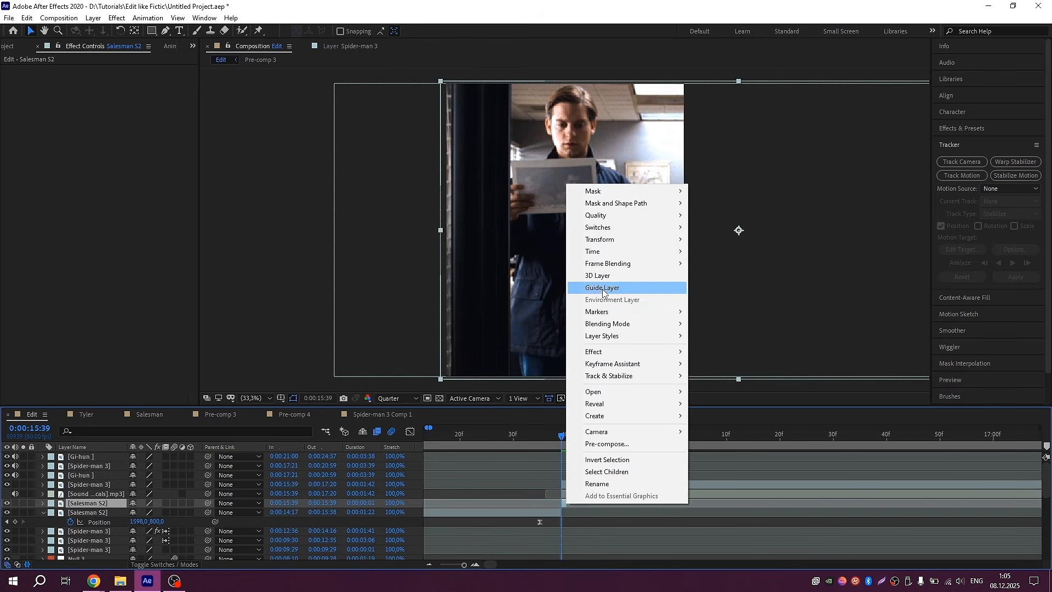
{"action": "mouse_move", "coordinate": [624, 252]}
{"action": "left_click", "coordinate": [740, 292]}
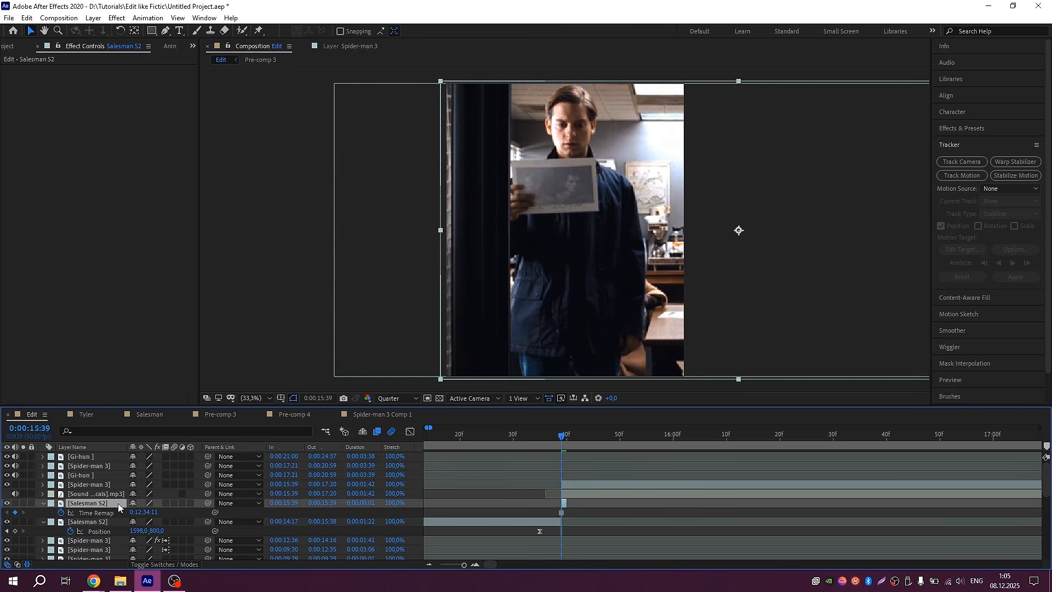
- Move the frozen Salesman S2 piece above the Spider-man 3 clip and extend its end to 0:00:16:32
{"action": "left_click_drag", "start_coordinate": [118, 506], "coordinate": [121, 484]}
{"action": "scroll", "coordinate": [540, 484], "scroll_direction": "down", "scroll_amount": 1}
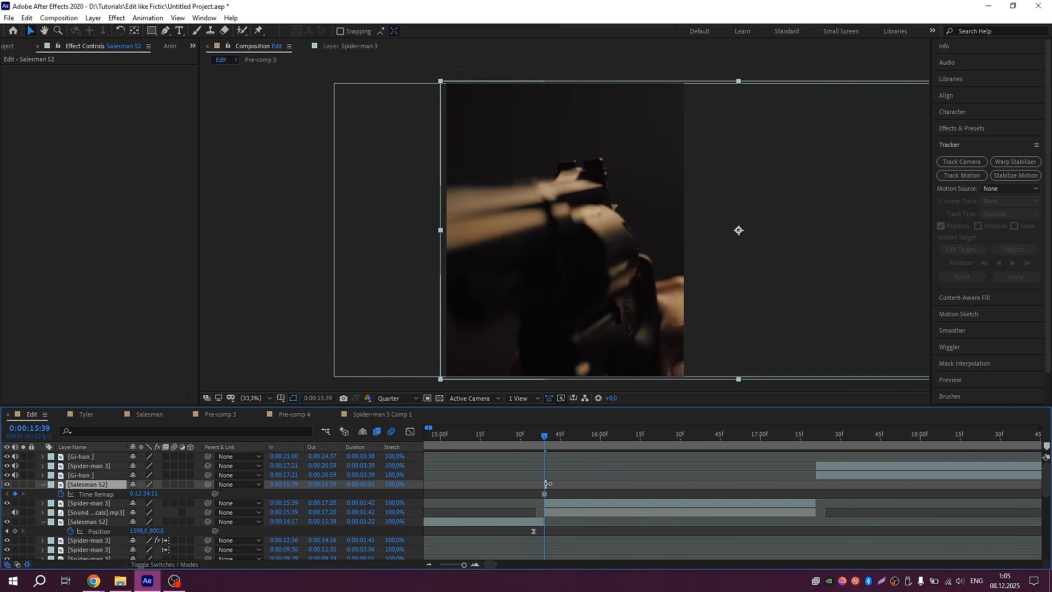
{"action": "left_click_drag", "start_coordinate": [548, 483], "coordinate": [691, 484]}
- Pre-compose the frozen layer as "Shatter", moving all attributes and adjusting the duration to the layer's time span
{"action": "right_click", "coordinate": [661, 484]}
{"action": "left_click", "coordinate": [675, 422]}
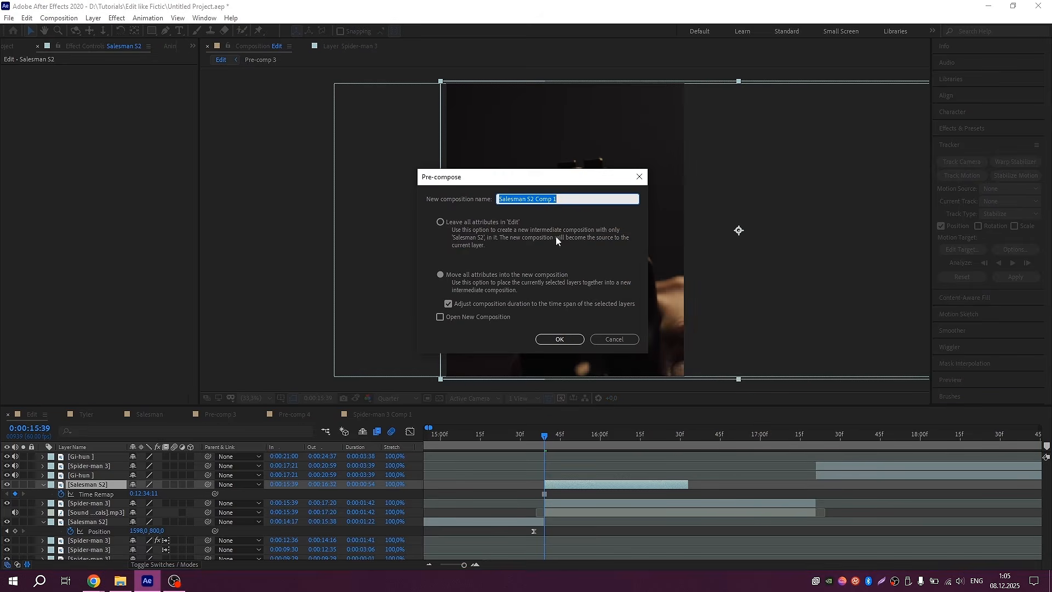
{"action": "type", "text": "Shatte"}
{"action": "type", "text": "r"}
{"action": "key", "text": "Return"}
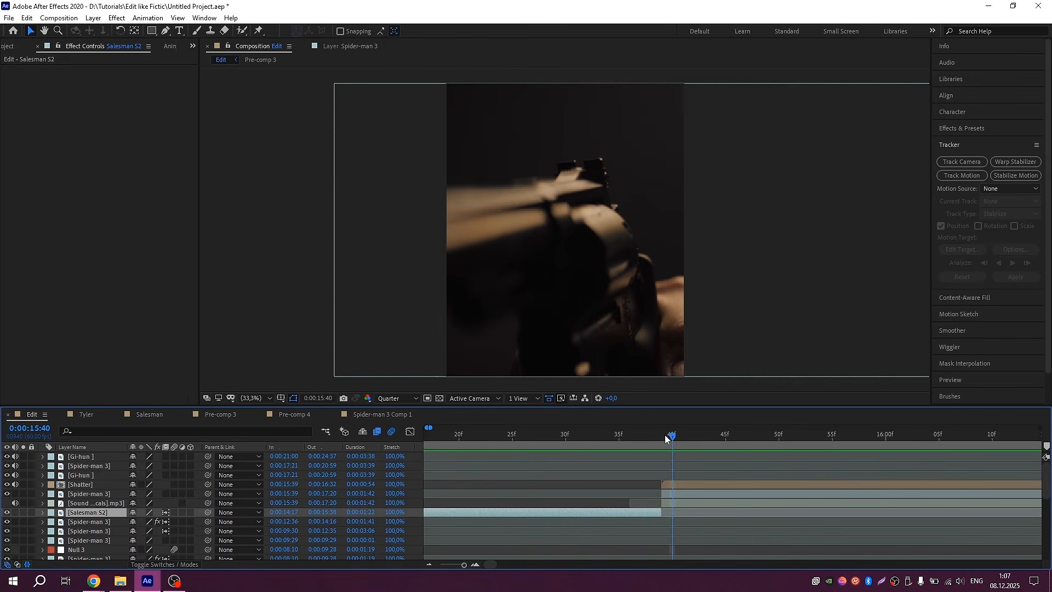
- Find the Shatter simulation effect and apply it to the Shatter layer
{"action": "left_click_drag", "start_coordinate": [665, 435], "coordinate": [662, 434]}
{"action": "scroll", "coordinate": [627, 493], "scroll_direction": "down", "scroll_amount": 2}
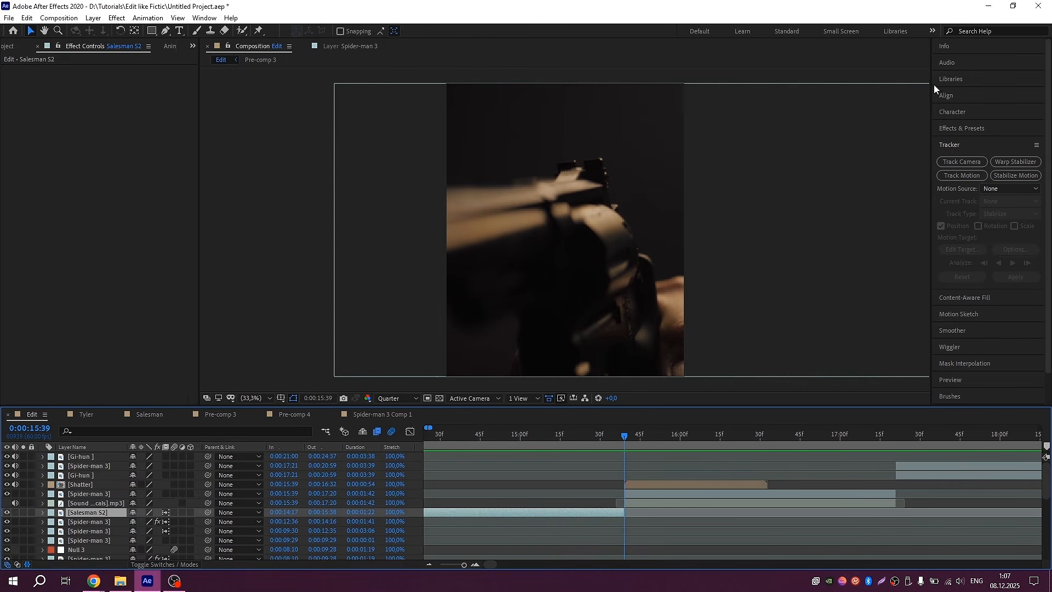
{"action": "left_click", "coordinate": [957, 133]}
{"action": "type", "text": "sha"}
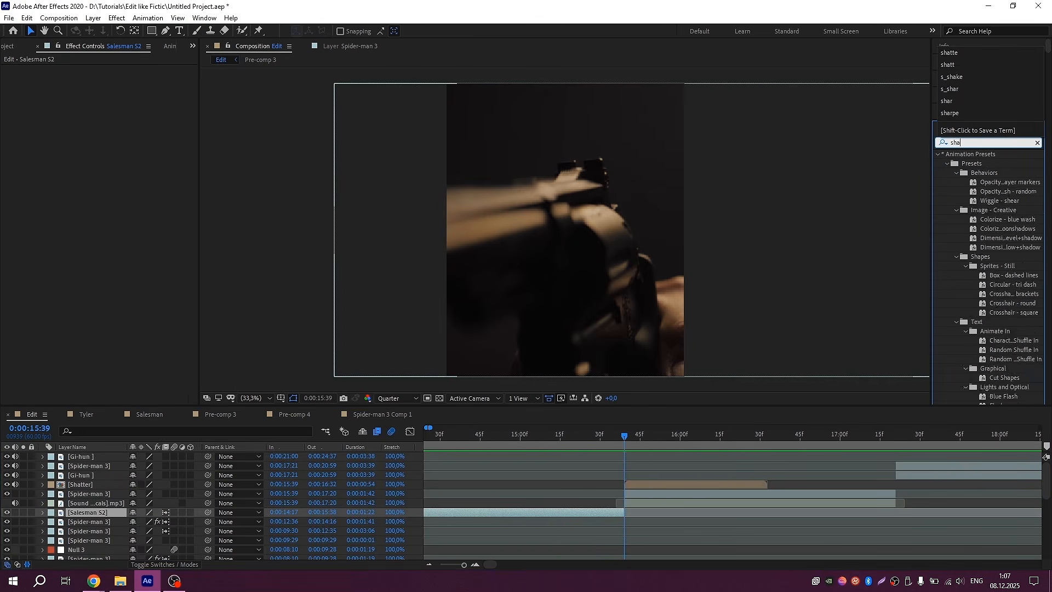
{"action": "type", "text": "tter"}
{"action": "left_click_drag", "start_coordinate": [969, 190], "coordinate": [639, 484]}
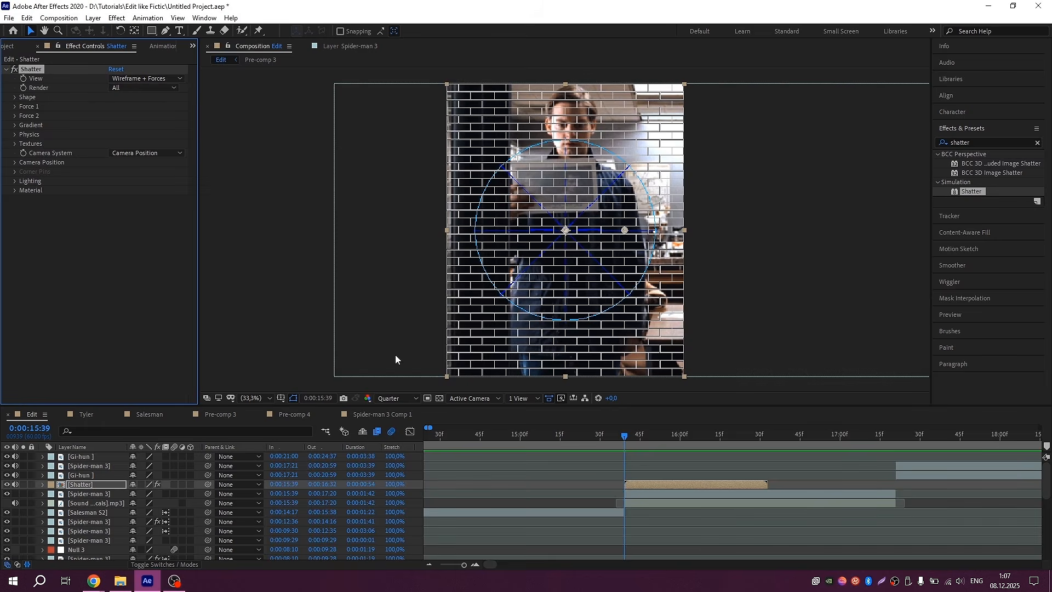
- Set the Shatter effect's View to Rendered and check the break-up at 0:00:15:50
{"action": "left_click", "coordinate": [122, 81]}
{"action": "left_click", "coordinate": [141, 89]}
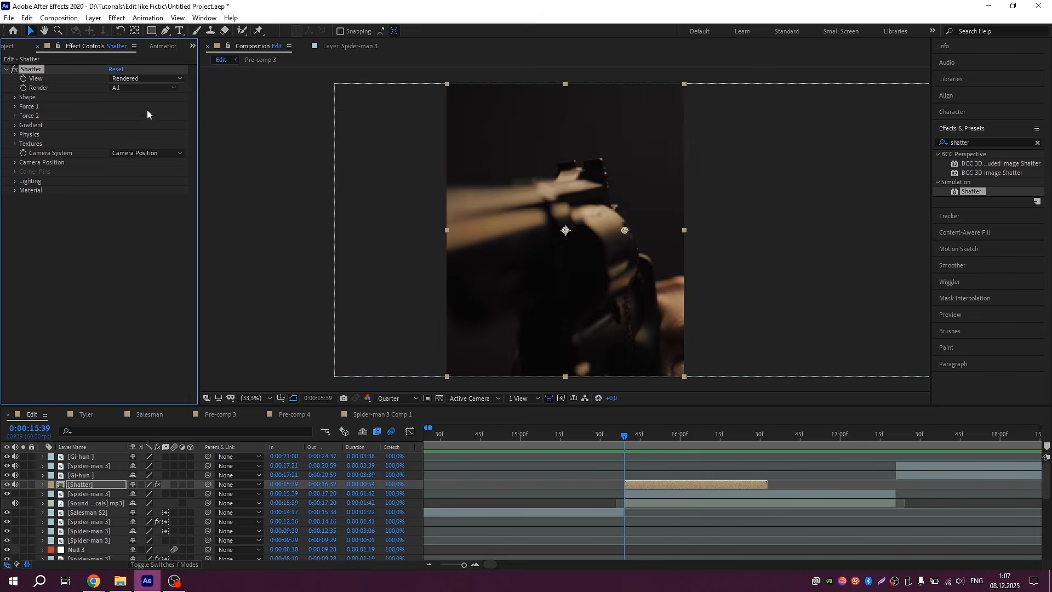
{"action": "left_click_drag", "start_coordinate": [634, 434], "coordinate": [653, 435]}
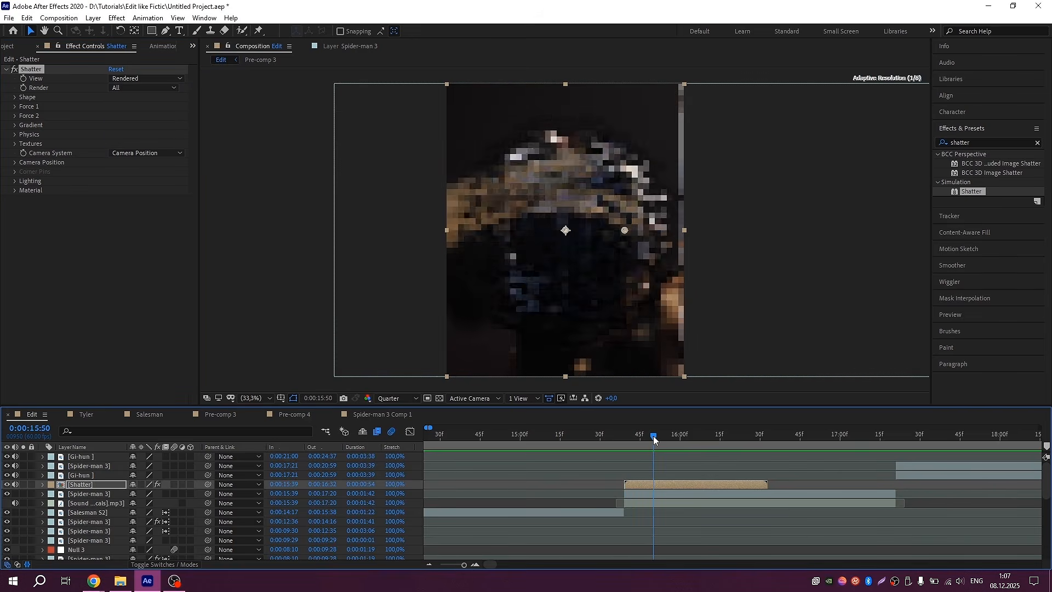
- In the effect's Shape settings, set Pattern to Glass, Repetitions to 15 and Extrusion Depth to 0.1
{"action": "left_click", "coordinate": [14, 97]}
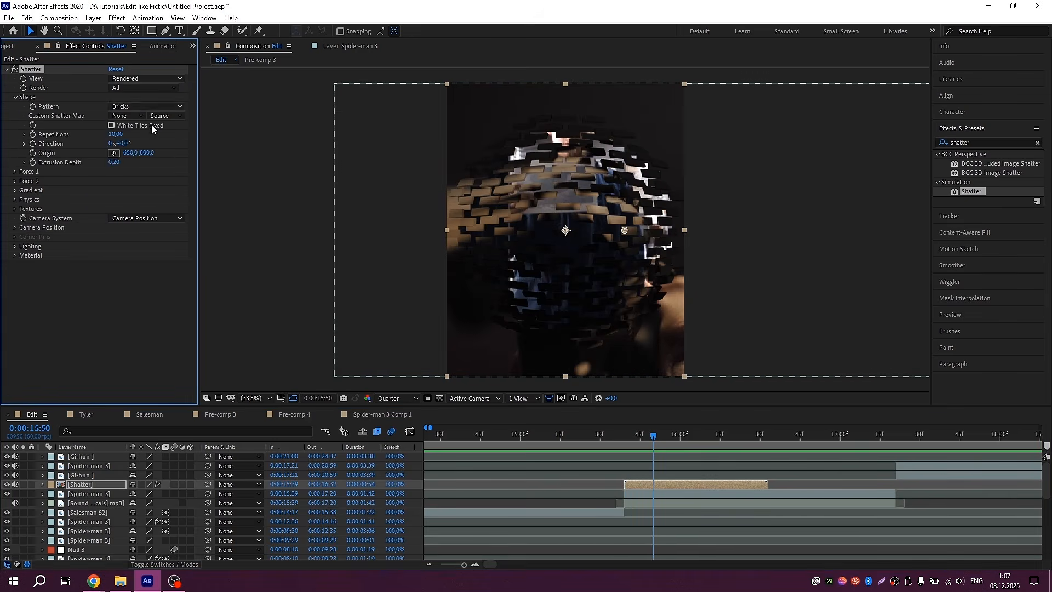
{"action": "left_click", "coordinate": [145, 107]}
{"action": "left_click", "coordinate": [146, 194]}
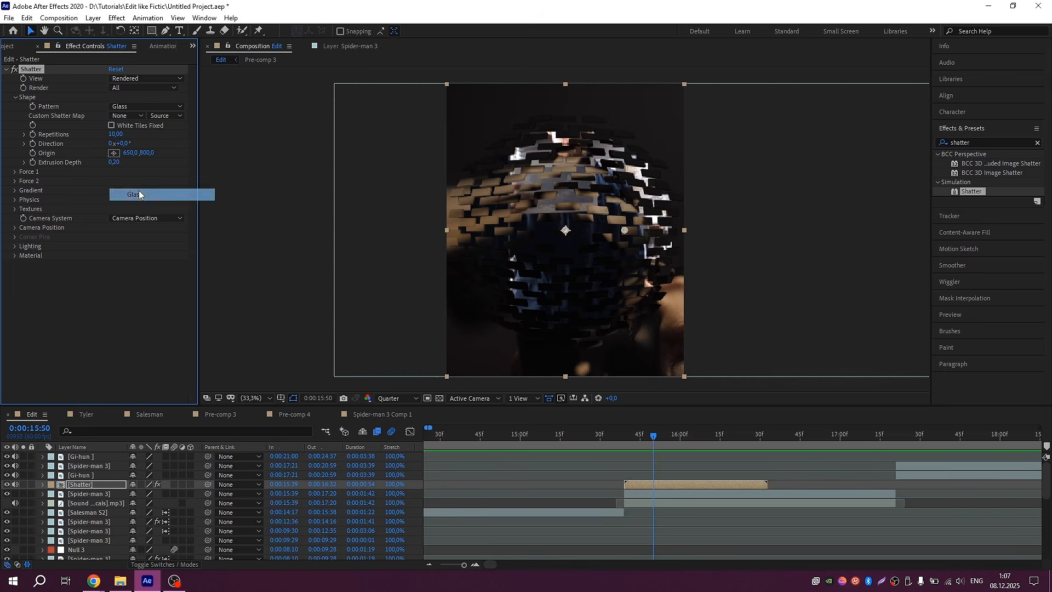
{"action": "type", "text": "15"}
{"action": "key", "text": "Return"}
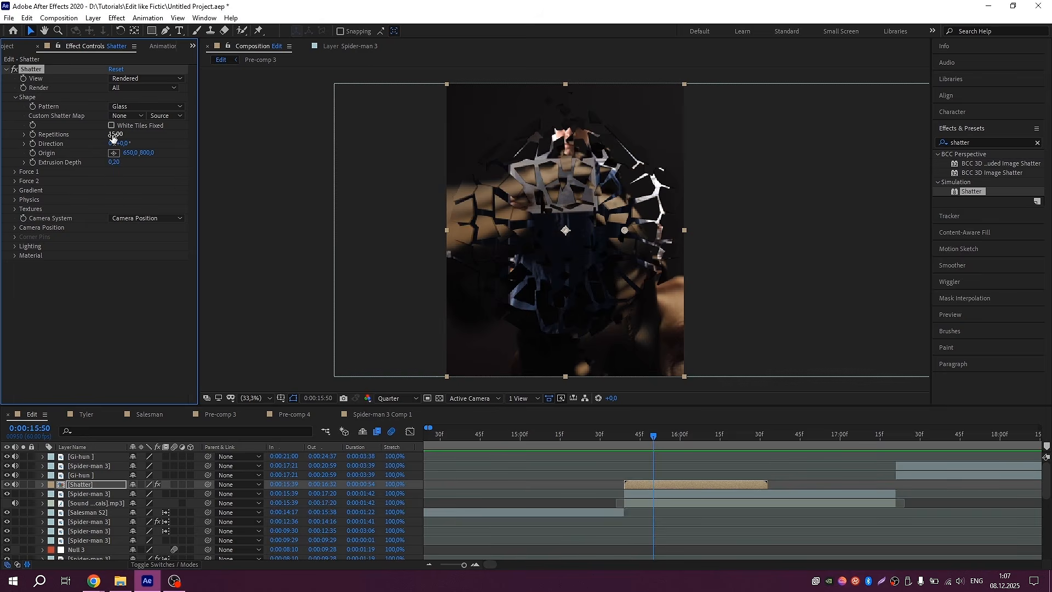
{"action": "type", "text": "0.1"}
{"action": "key", "text": "Return"}
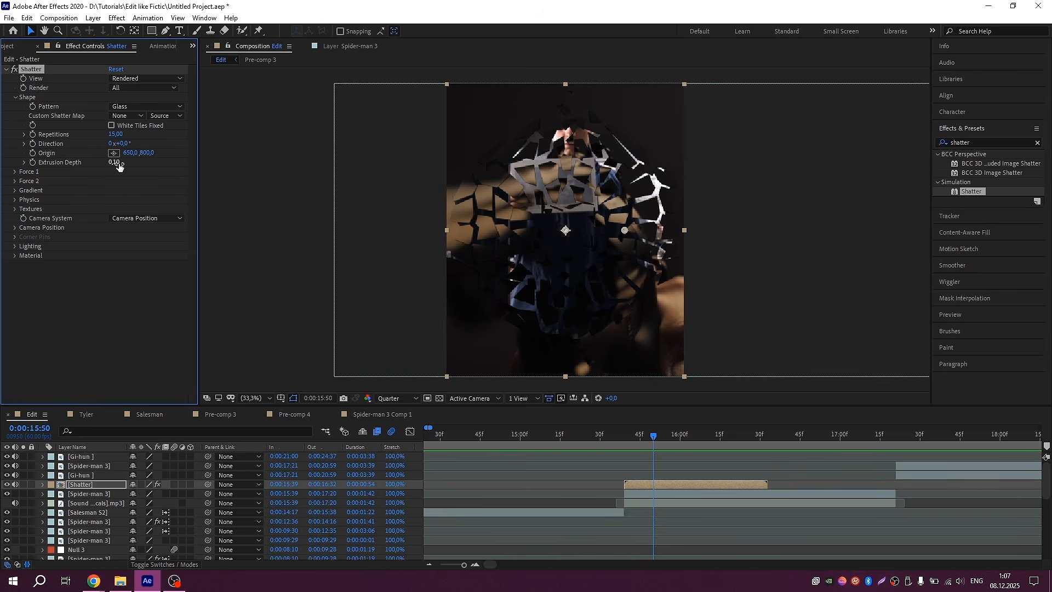
- Set the Shatter effect's Force 1 Radius to 0.8 and its Physics Gravity to 6
{"action": "left_click", "coordinate": [15, 172]}
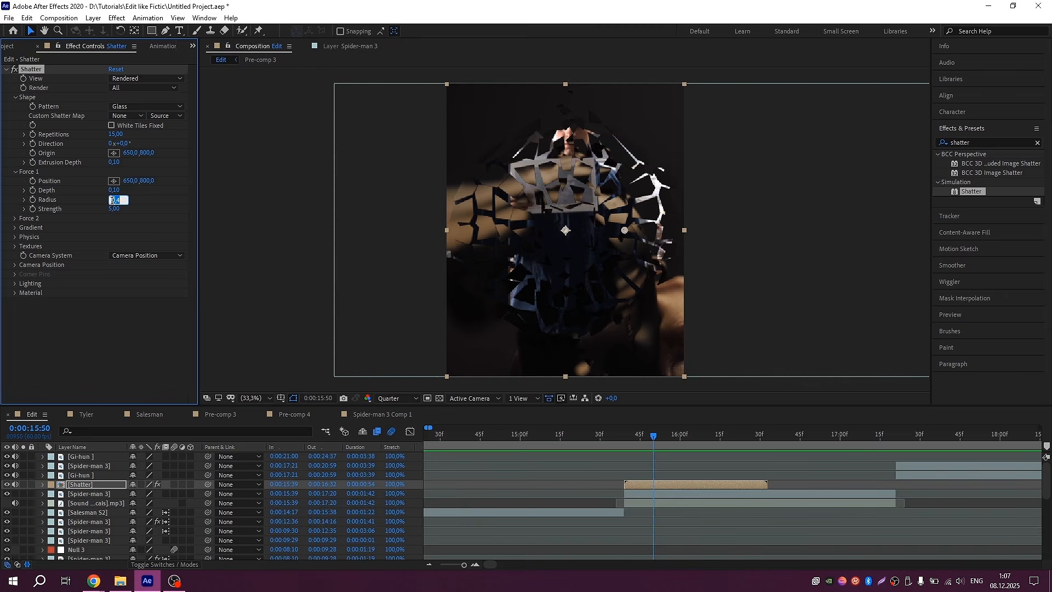
{"action": "type", "text": "0.8"}
{"action": "key", "text": "Return"}
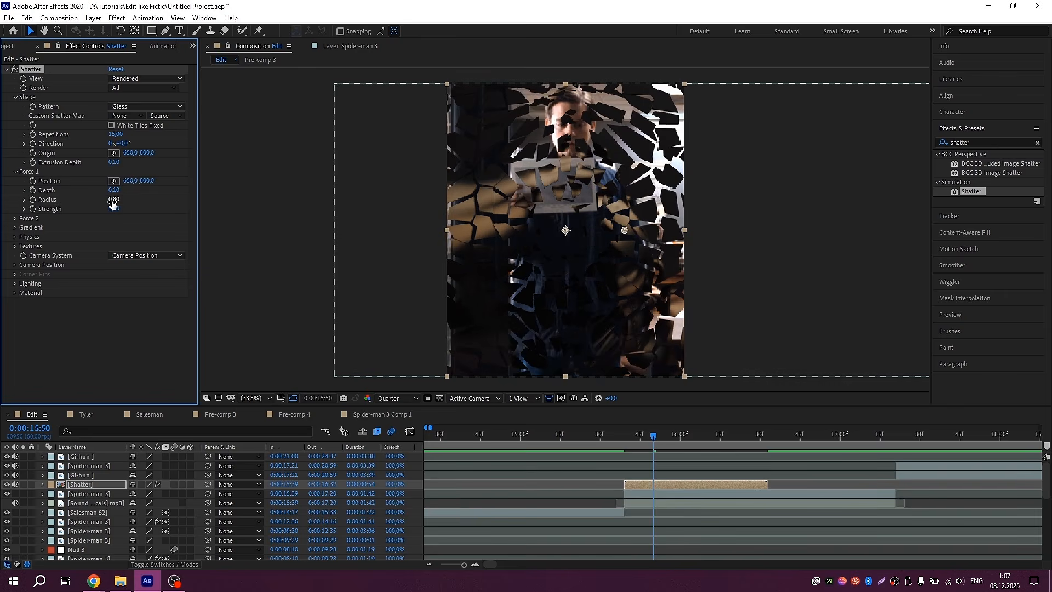
{"action": "left_click", "coordinate": [15, 237]}
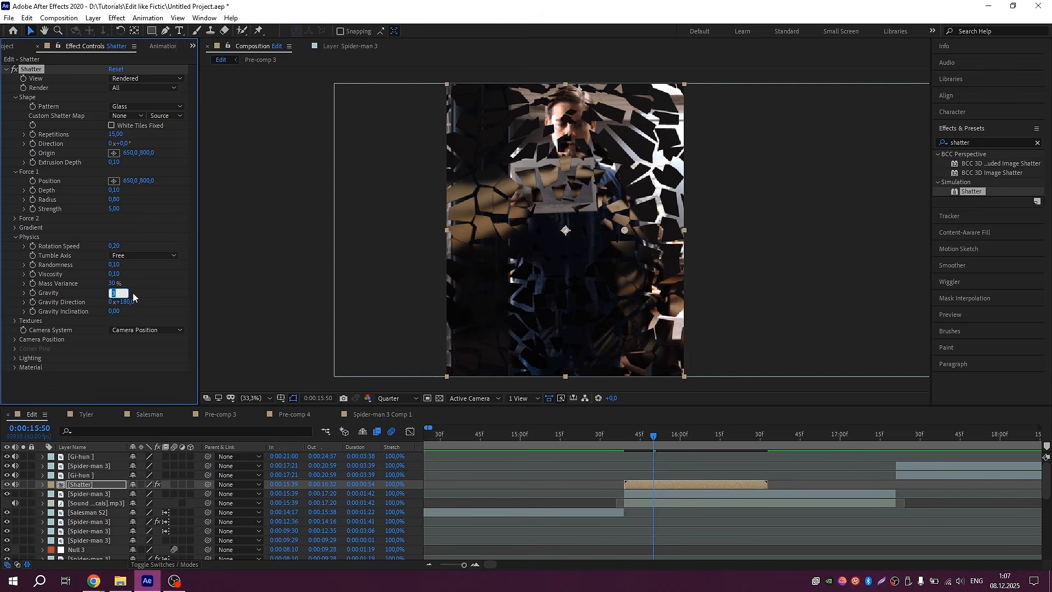
- Keyframe the Shatter layer's Opacity to fade out from 100% at the layer's start until 0:00:16:09, and preview it
{"action": "left_click", "coordinate": [625, 439]}
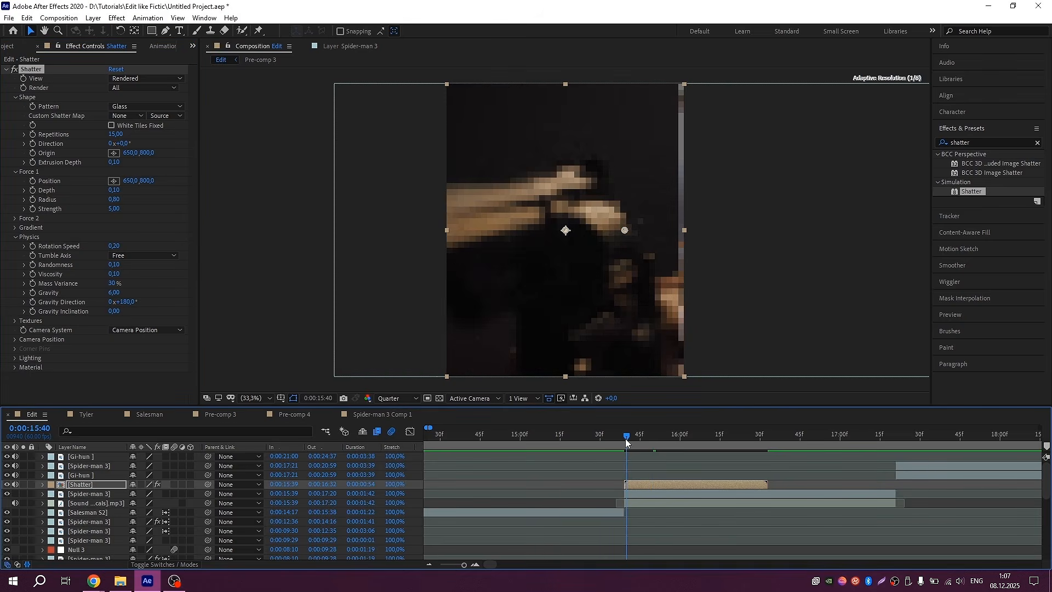
{"action": "key", "text": "alt+shift+t"}
{"action": "left_click", "coordinate": [704, 435]}
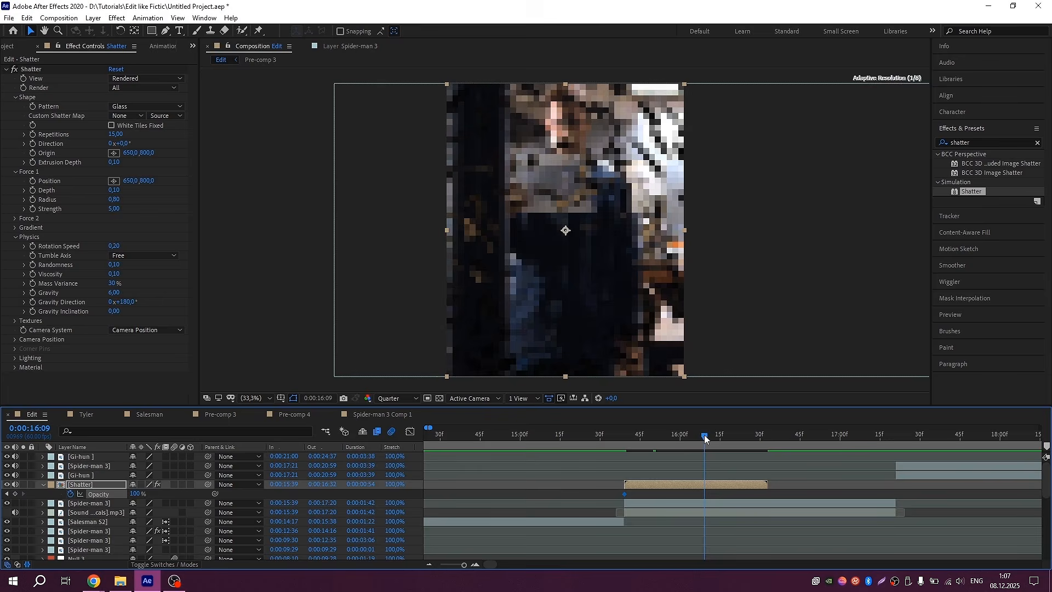
{"action": "left_click_drag", "start_coordinate": [134, 493], "coordinate": [66, 494]}
{"action": "left_click", "coordinate": [622, 436]}
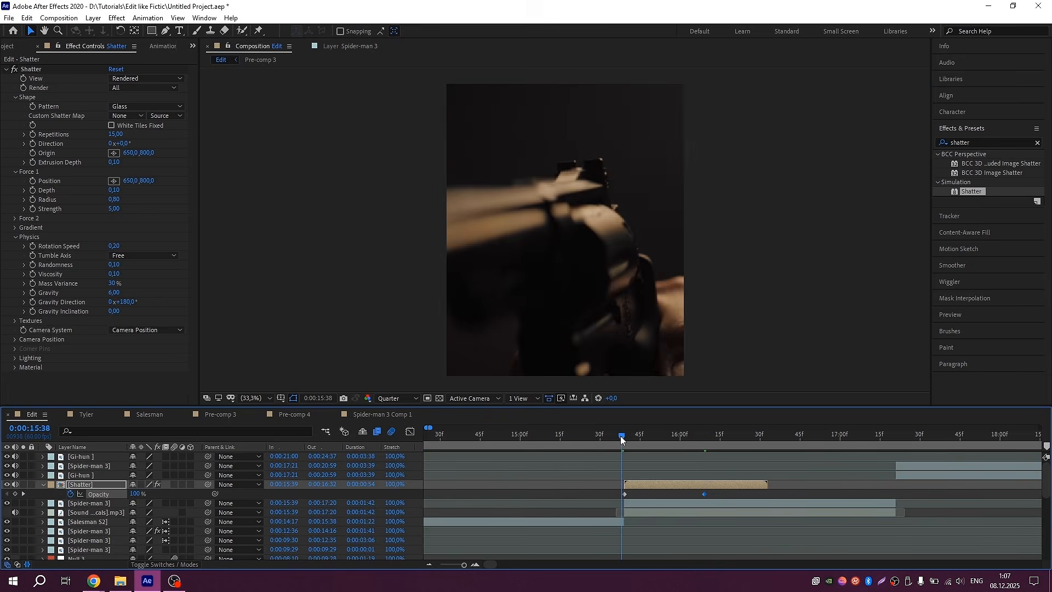
{"action": "scroll", "coordinate": [645, 483], "scroll_direction": "right", "scroll_amount": 1}
{"action": "key", "text": "space"}
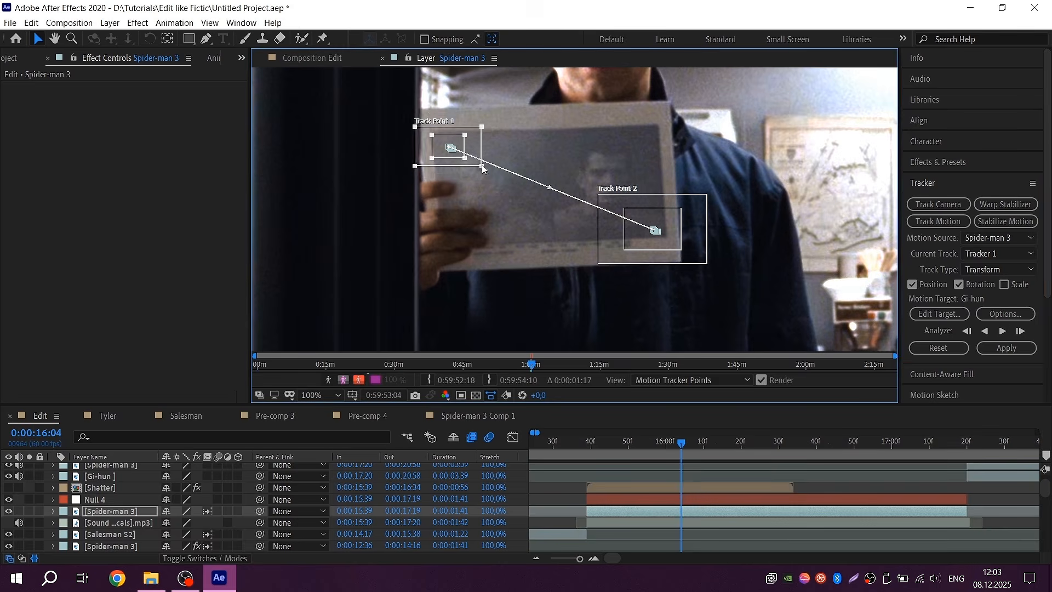
- Analyze the Spider-man 3 clip's motion forward using two track points on the photo for position and rotation
{"action": "left_click", "coordinate": [1002, 331]}
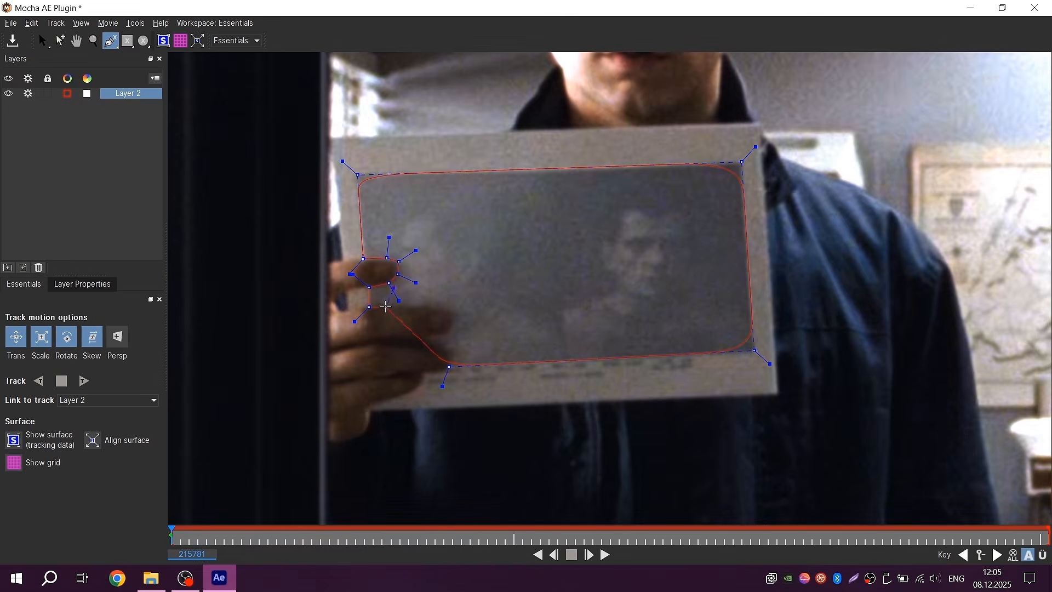
- Track the outlined photo area around the fingers forward in Mocha with translation, scale, rotation and skew
{"action": "key", "text": "s"}
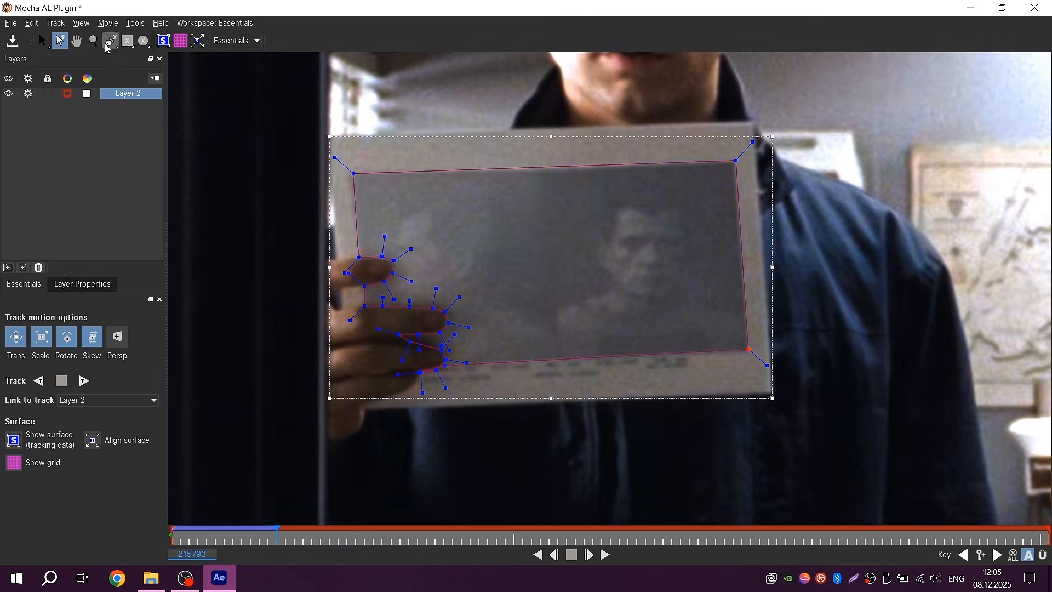
{"action": "left_click", "coordinate": [84, 380]}
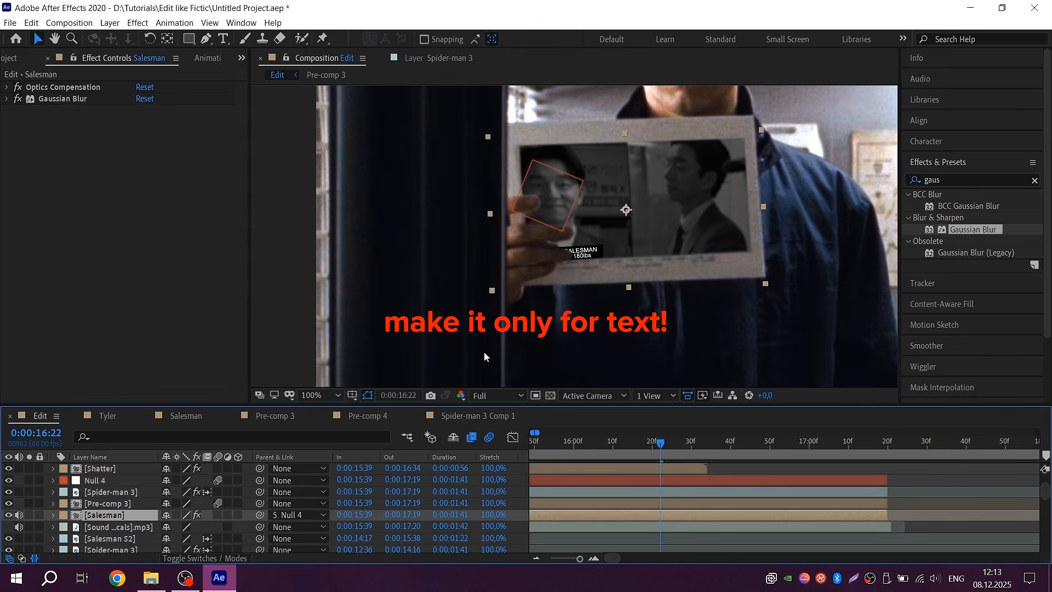
- Apply the Salesman layer's Optics Compensation effect to the Pre-comp 3 text layer and reposition its view center
{"action": "left_click", "coordinate": [63, 87]}
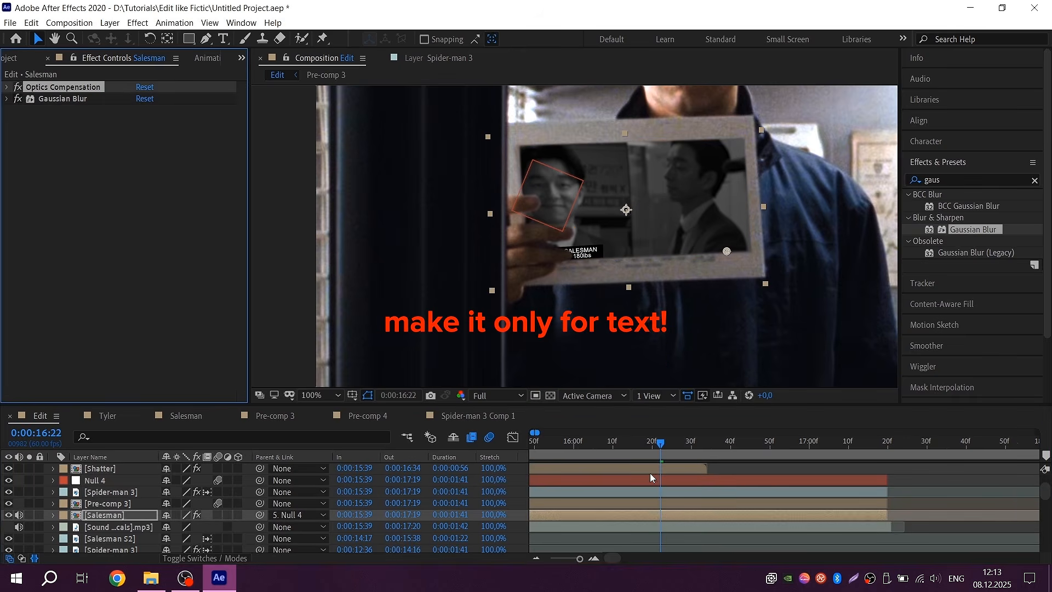
{"action": "left_click", "coordinate": [649, 506]}
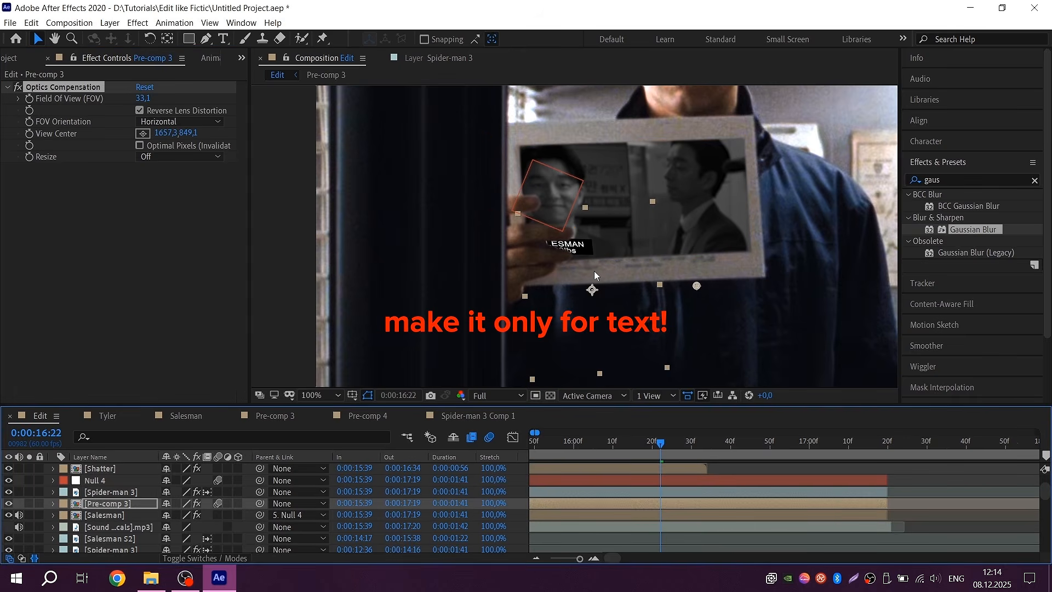
{"action": "left_click_drag", "start_coordinate": [683, 287], "coordinate": [621, 279]}
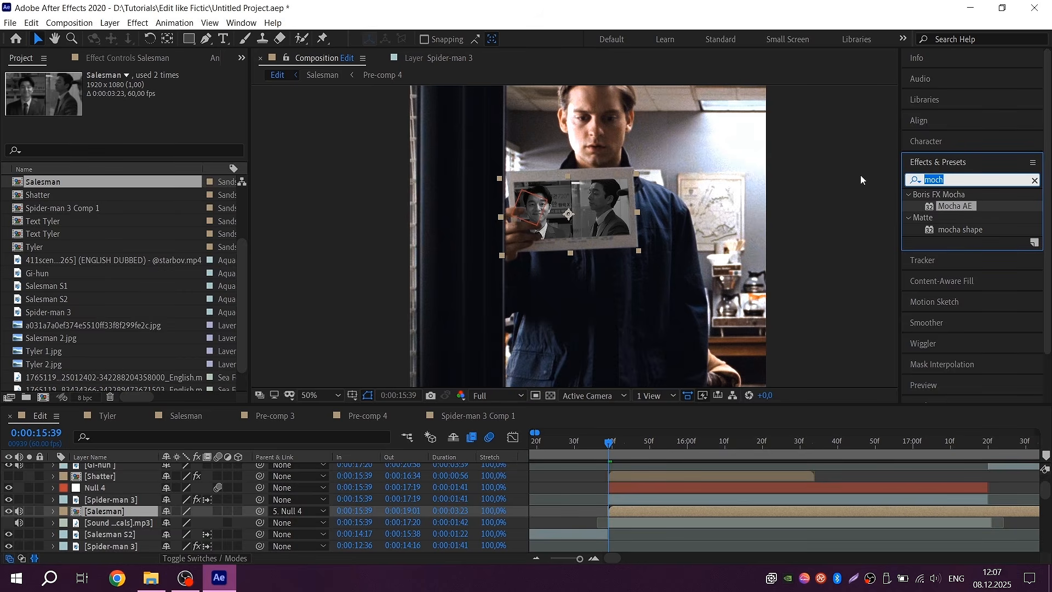
- Apply Optics Compensation to the Salesman layer with Reverse Lens Distortion, a Field Of View of about 57.7 and a slightly shifted center
{"action": "type", "text": "opti"}
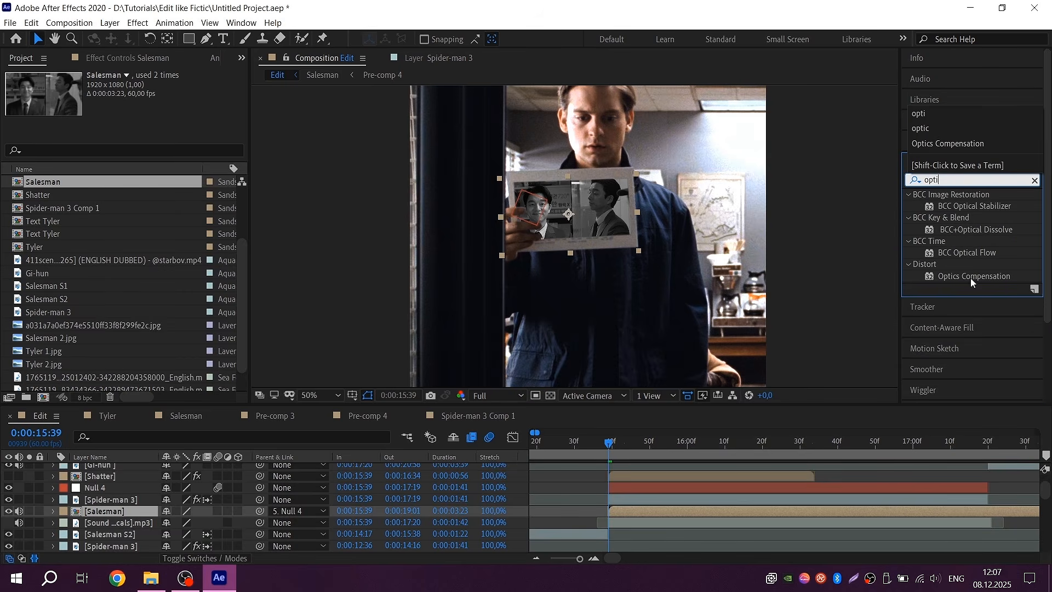
{"action": "left_click_drag", "start_coordinate": [970, 276], "coordinate": [653, 508]}
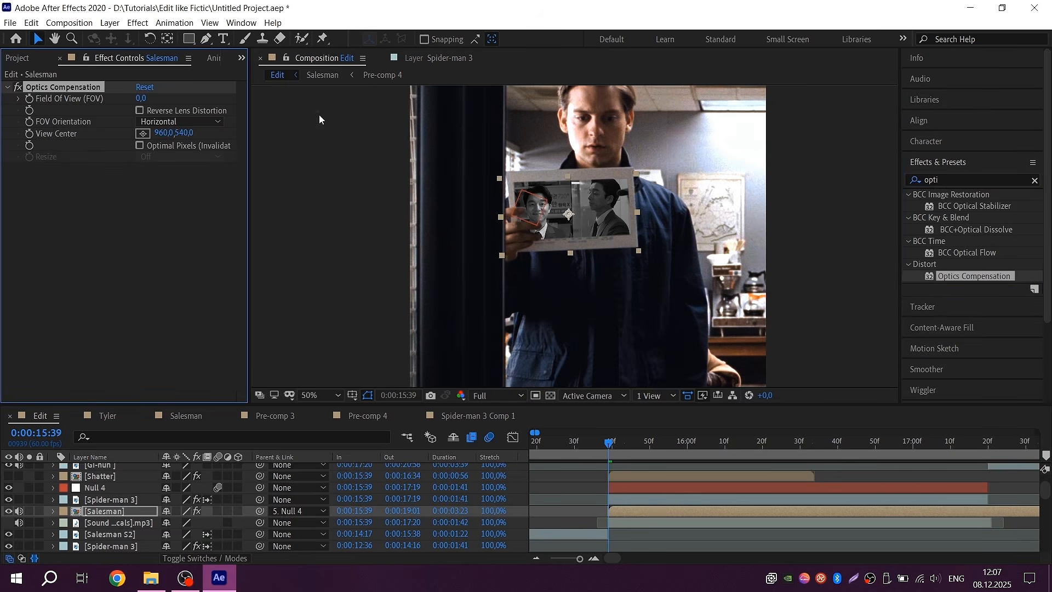
{"action": "left_click", "coordinate": [158, 111]}
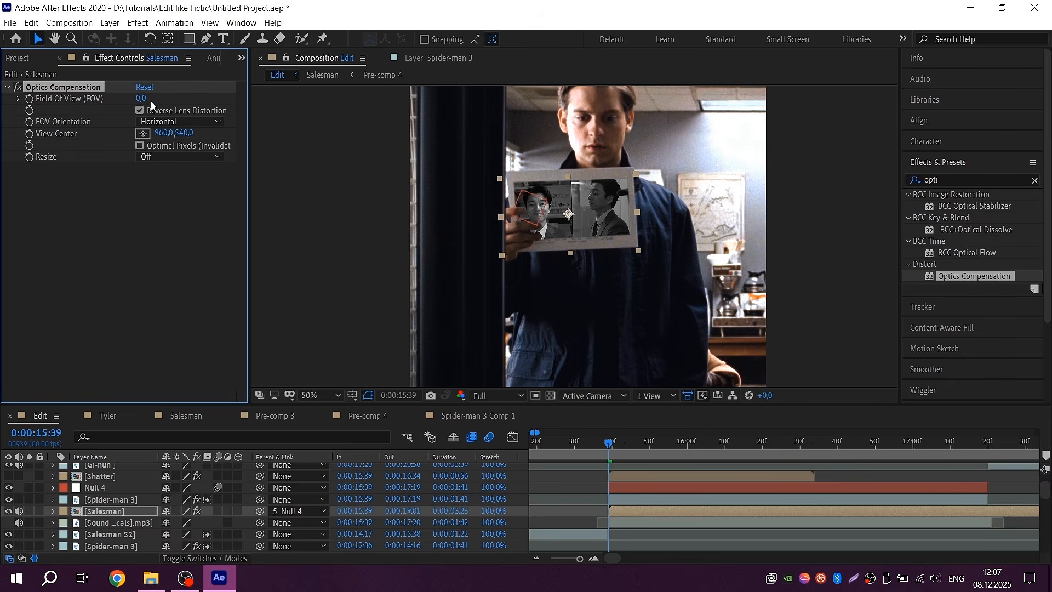
{"action": "left_click_drag", "start_coordinate": [158, 97], "coordinate": [218, 94]}
{"action": "left_click_drag", "start_coordinate": [450, 101], "coordinate": [546, 103]}
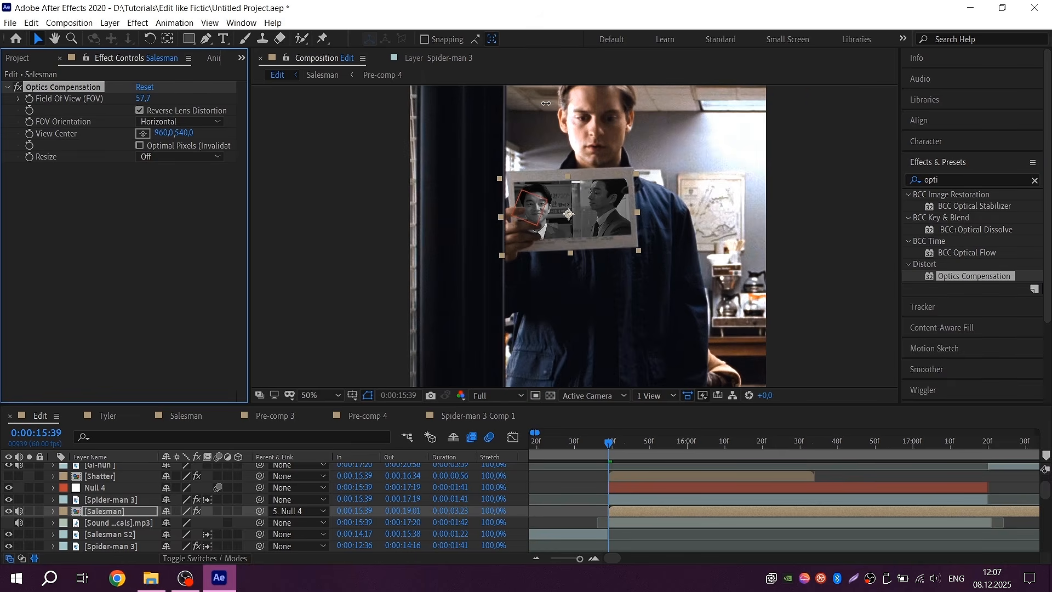
{"action": "mouse_move", "coordinate": [567, 215]}
{"action": "left_mouse_down"}
{"action": "mouse_move", "coordinate": [547, 217]}
{"action": "mouse_move", "coordinate": [570, 218]}
{"action": "left_mouse_up"}
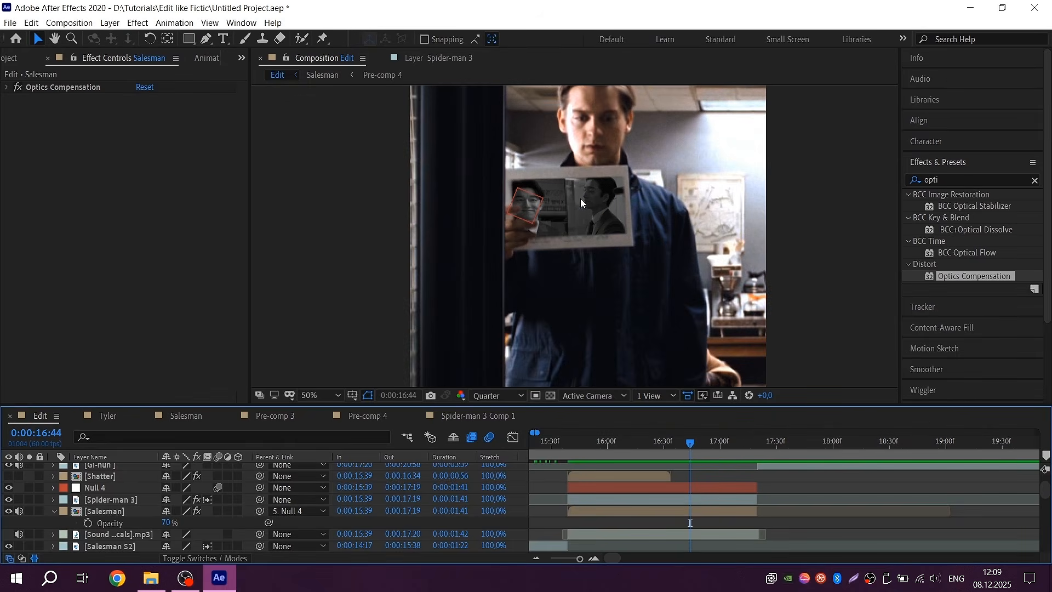
- Set the Salesman layer's Opacity to 60% and collapse its properties
{"action": "left_click", "coordinate": [167, 523]}
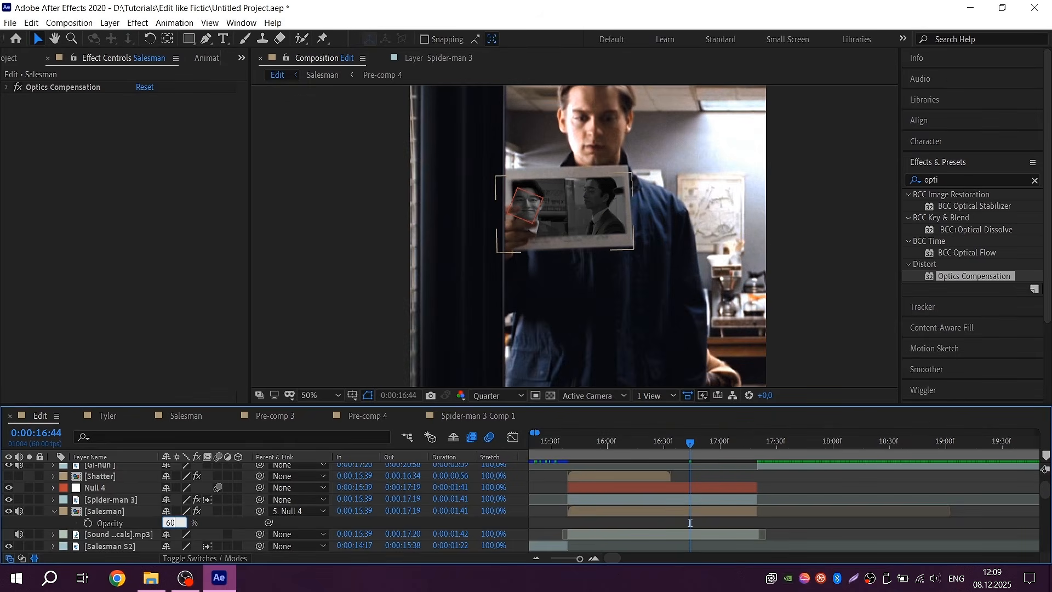
{"action": "key", "text": "Return"}
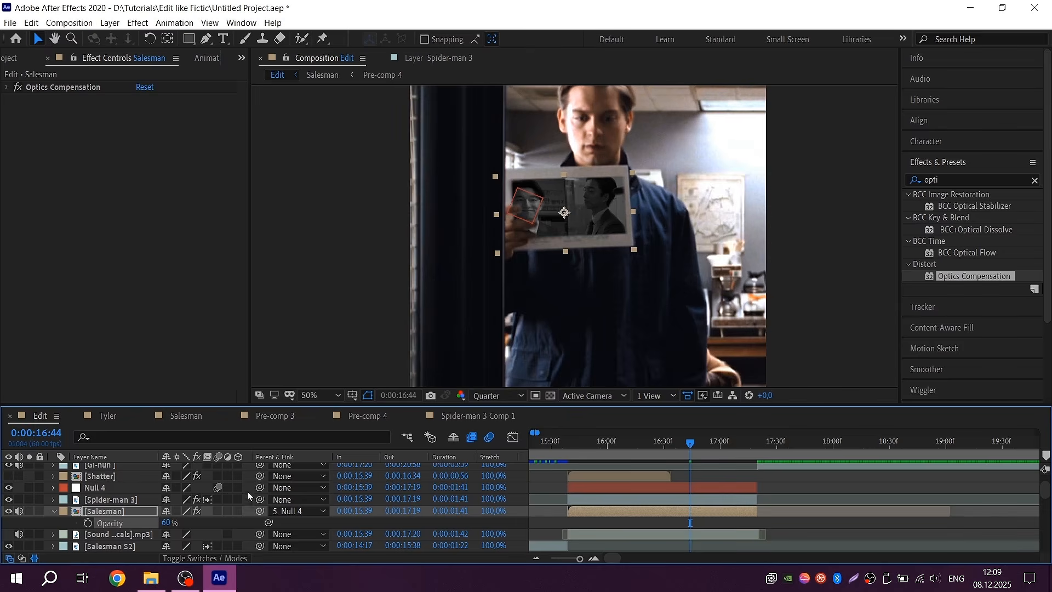
{"action": "left_click", "coordinate": [669, 509]}
{"action": "key", "text": "u"}
{"action": "key", "text": "u"}
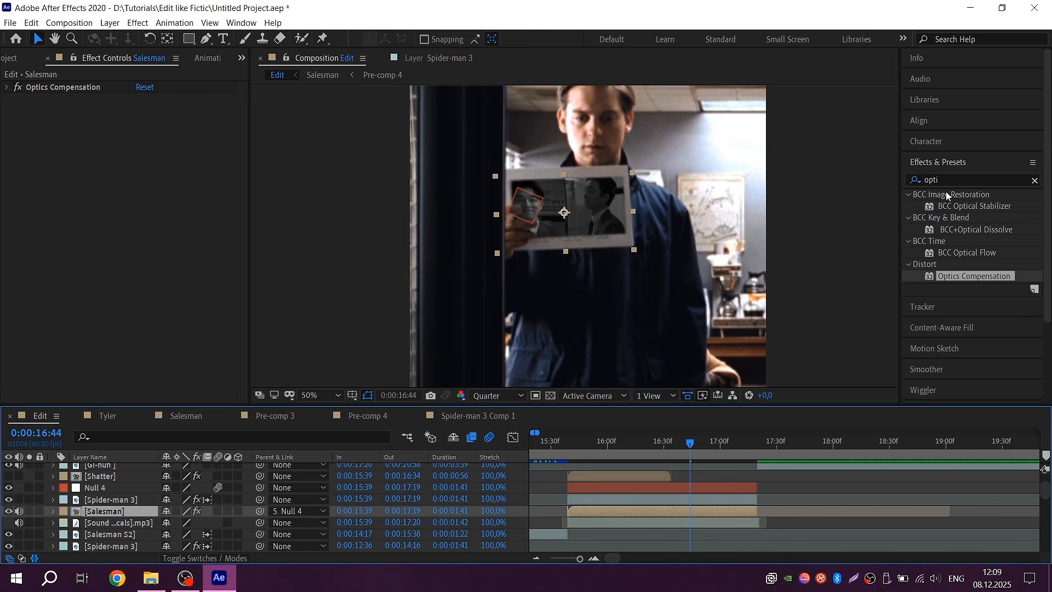
- Switch the preview resolution to Full, apply Gaussian Blur to the Salesman layer and raise its Blurriness
{"action": "left_click_drag", "start_coordinate": [958, 180], "coordinate": [881, 175]}
{"action": "type", "text": "gaus"}
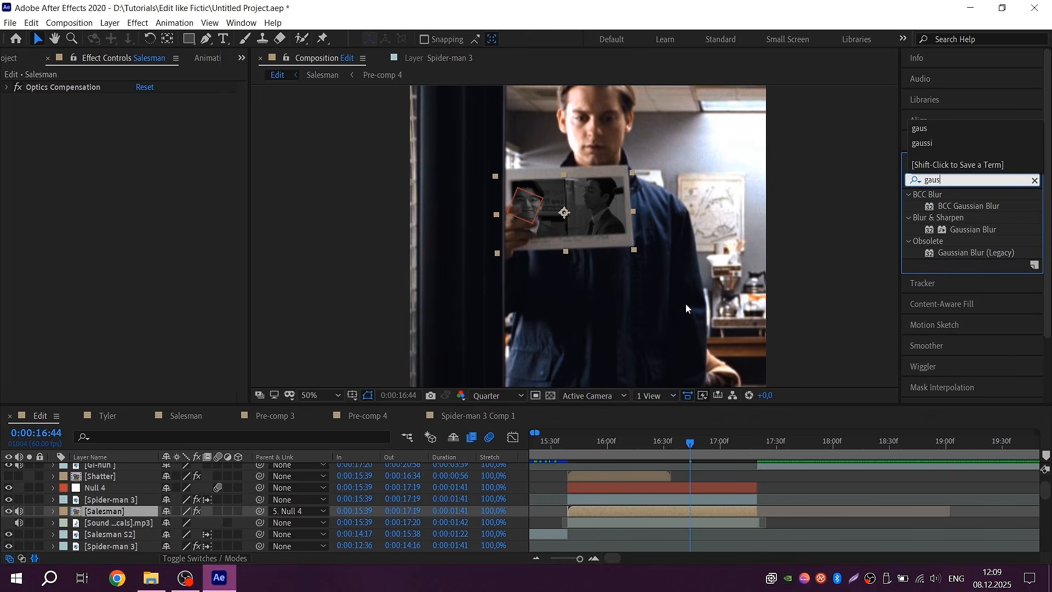
{"action": "left_click", "coordinate": [490, 395]}
{"action": "left_click", "coordinate": [490, 428]}
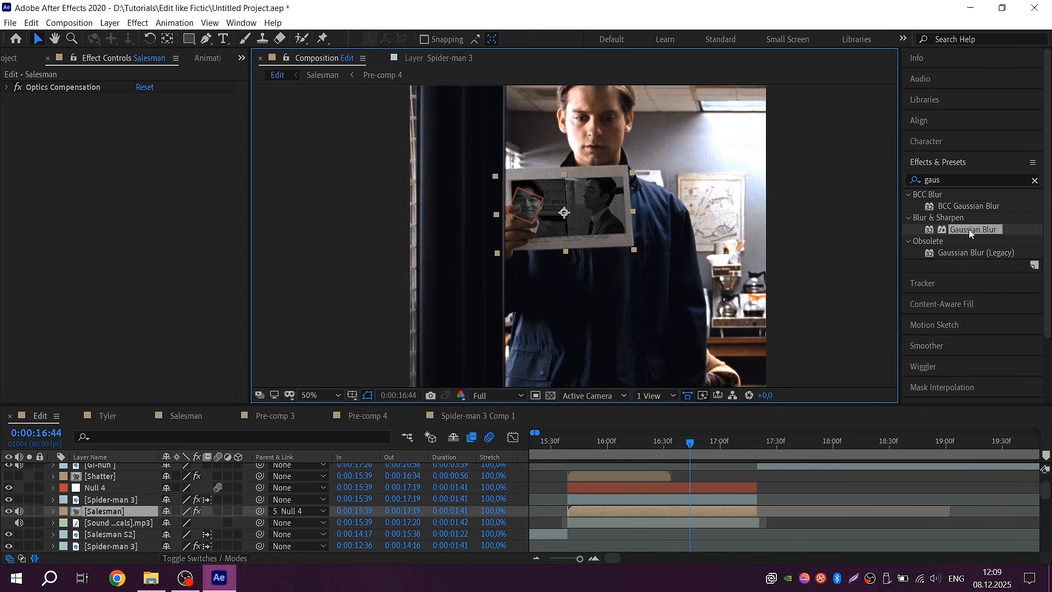
{"action": "left_click_drag", "start_coordinate": [968, 229], "coordinate": [702, 501]}
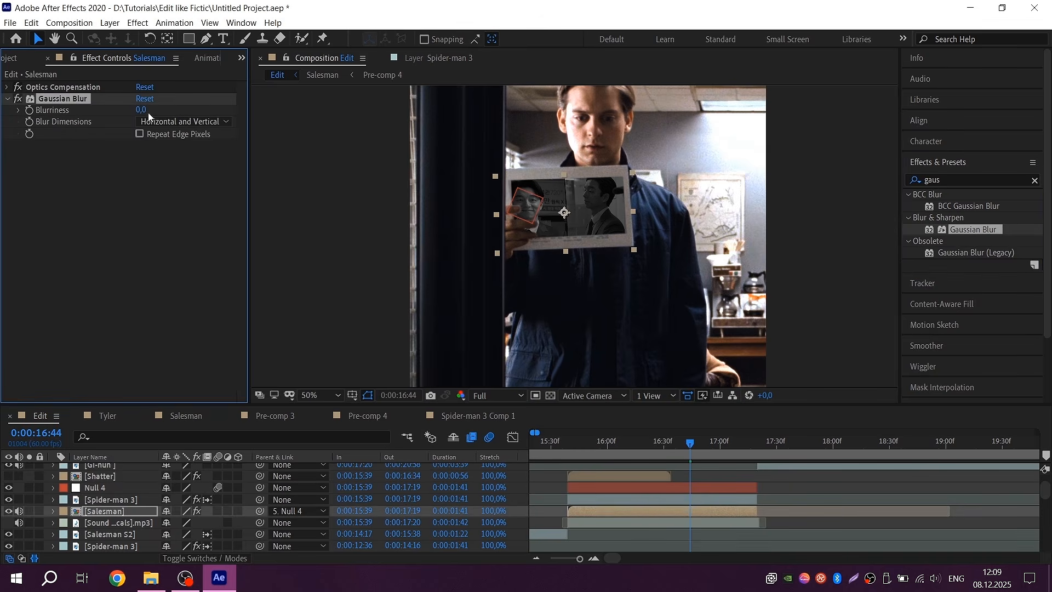
{"action": "left_click_drag", "start_coordinate": [141, 110], "coordinate": [238, 118]}
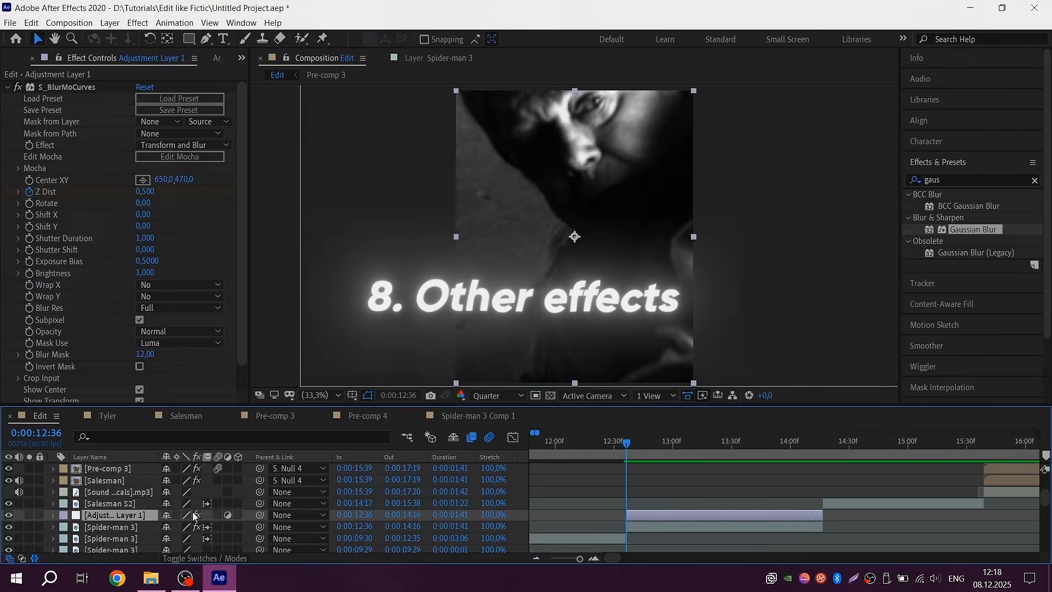
- Create a white (ffffff) solid above Adjustment Layer 1 and trim its start to 0:00:12:36
{"action": "right_click", "coordinate": [251, 517]}
{"action": "mouse_move", "coordinate": [281, 378]}
{"action": "left_click", "coordinate": [446, 416]}
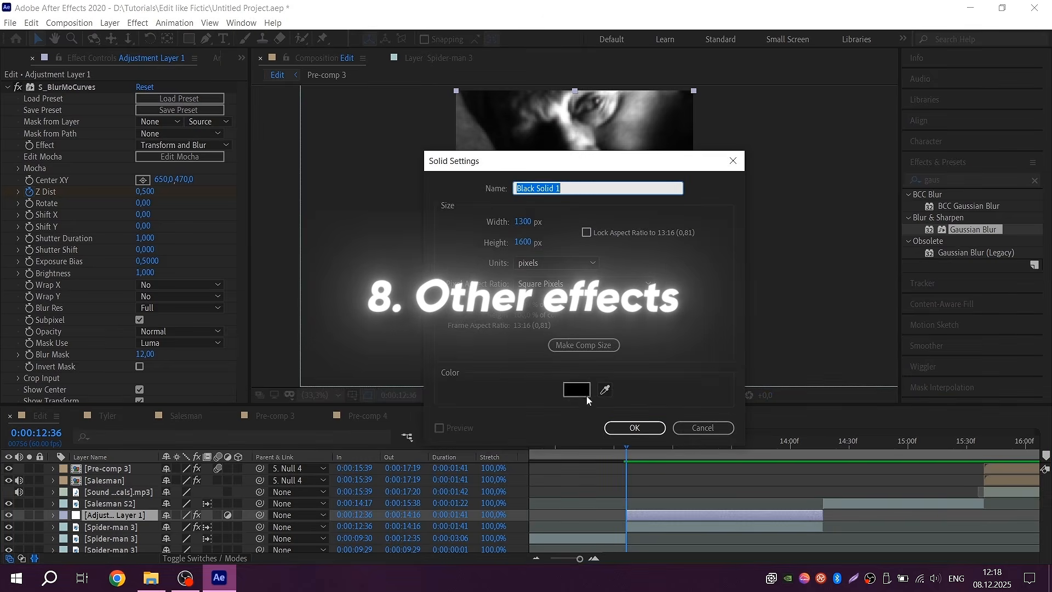
{"action": "left_click", "coordinate": [576, 388]}
{"action": "type", "text": "ffffff"}
{"action": "left_click", "coordinate": [450, 312]}
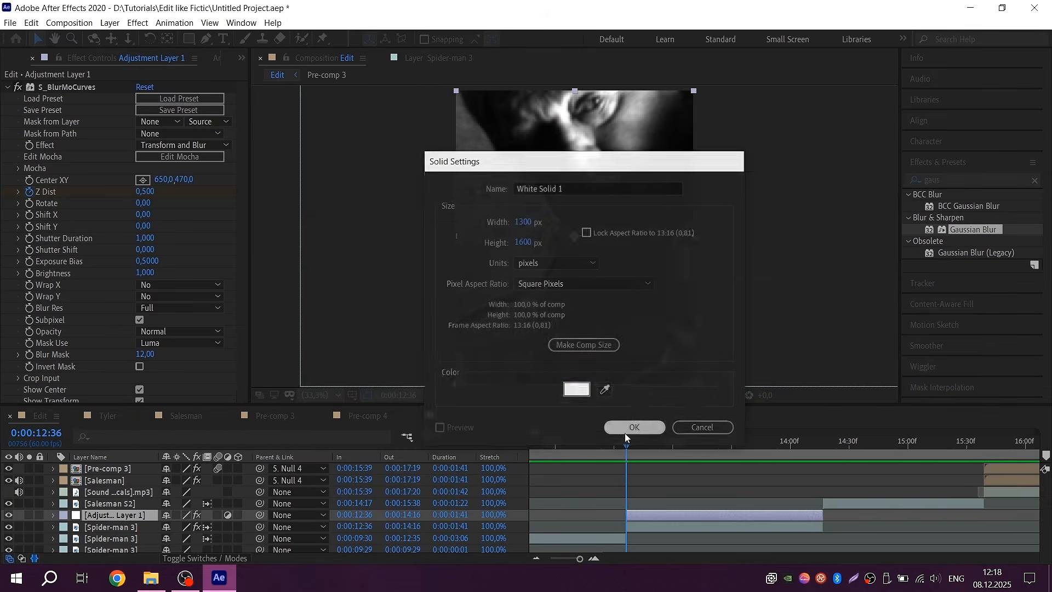
{"action": "left_click", "coordinate": [635, 427]}
{"action": "key", "text": "alt+bracketleft"}
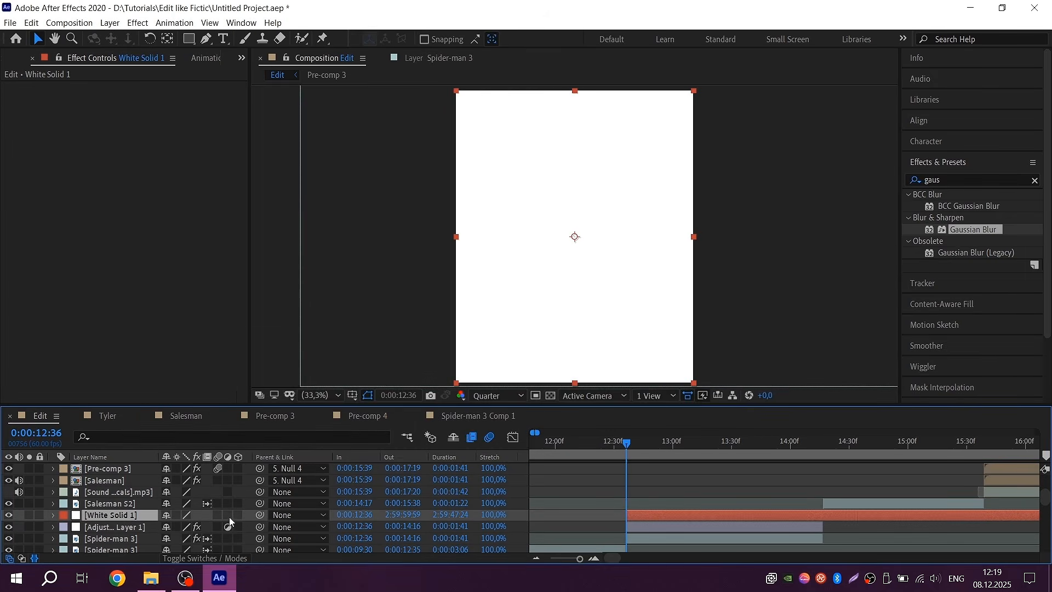
- Keyframe the white solid's Opacity from 100% at its start to 0% at 0:00:13:16 and cut off the rest of the layer
{"action": "key", "text": "alt+shift+t"}
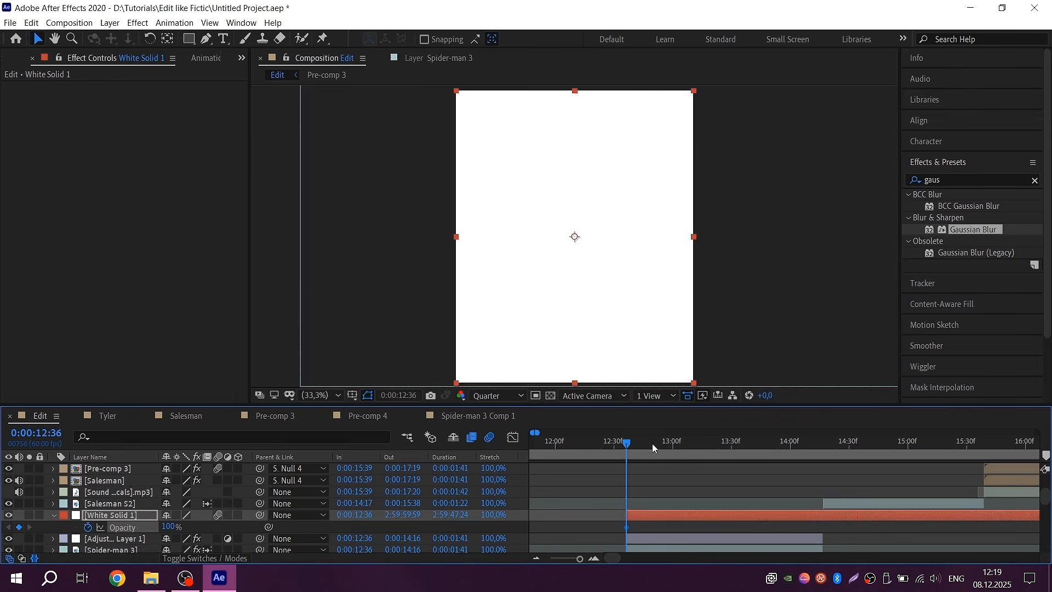
{"action": "left_click_drag", "start_coordinate": [652, 443], "coordinate": [705, 445]}
{"action": "left_click_drag", "start_coordinate": [171, 527], "coordinate": [110, 530]}
{"action": "key", "text": "ctrl+shift+d"}
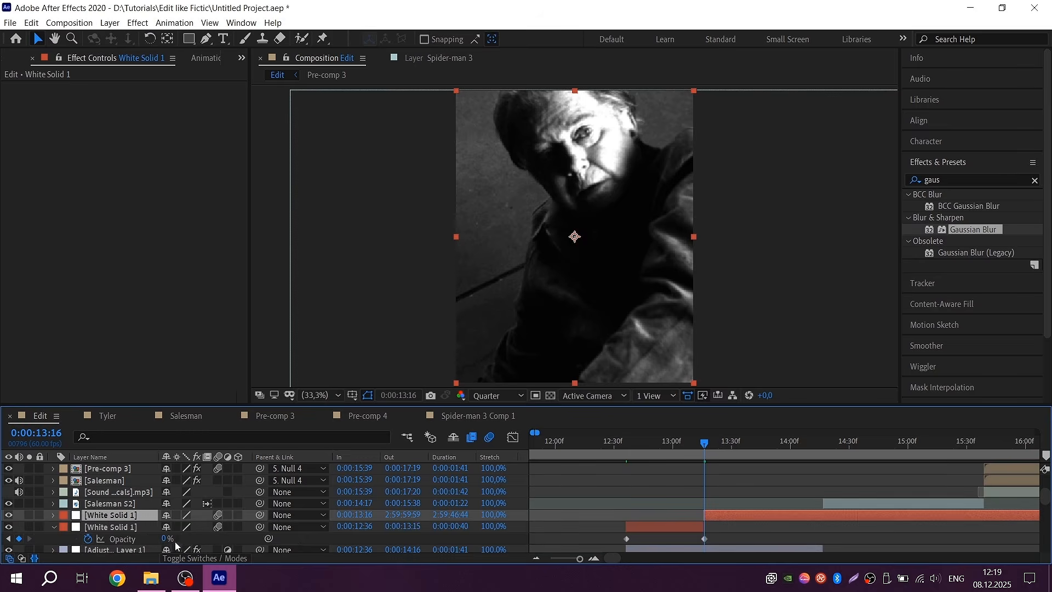
{"action": "key", "text": "Delete"}
- Easy-ease both Opacity keyframes of the white solid, reshape the speed graph so the fade drops fastest at the start, and preview it
{"action": "left_click_drag", "start_coordinate": [544, 524], "coordinate": [738, 536]}
{"action": "key", "text": "F9"}
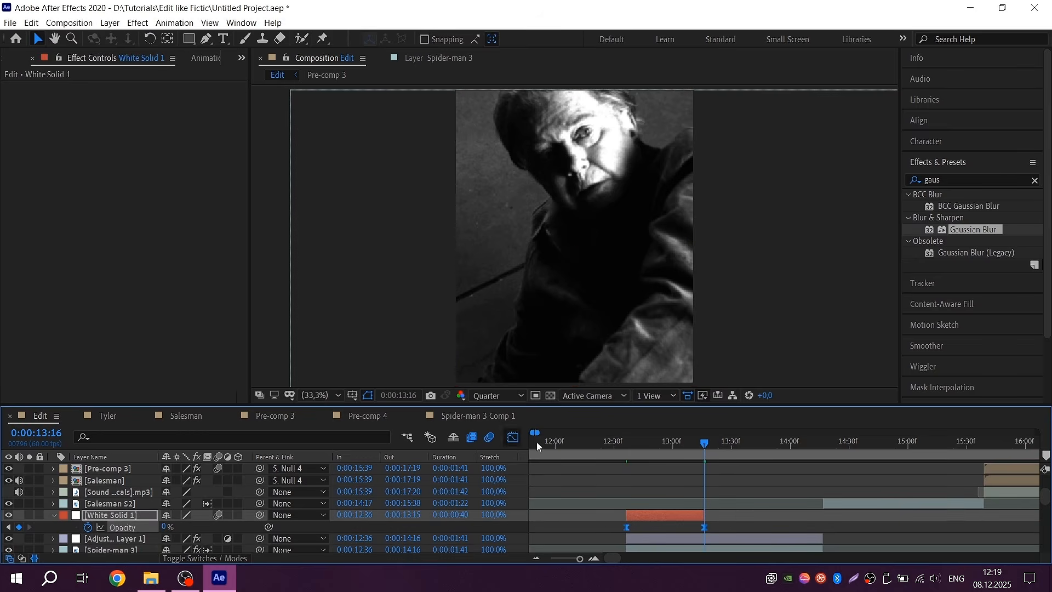
{"action": "left_click", "coordinate": [512, 437]}
{"action": "scroll", "coordinate": [613, 519], "scroll_direction": "up", "scroll_amount": 2}
{"action": "left_click", "coordinate": [646, 543]}
{"action": "left_click", "coordinate": [707, 435]}
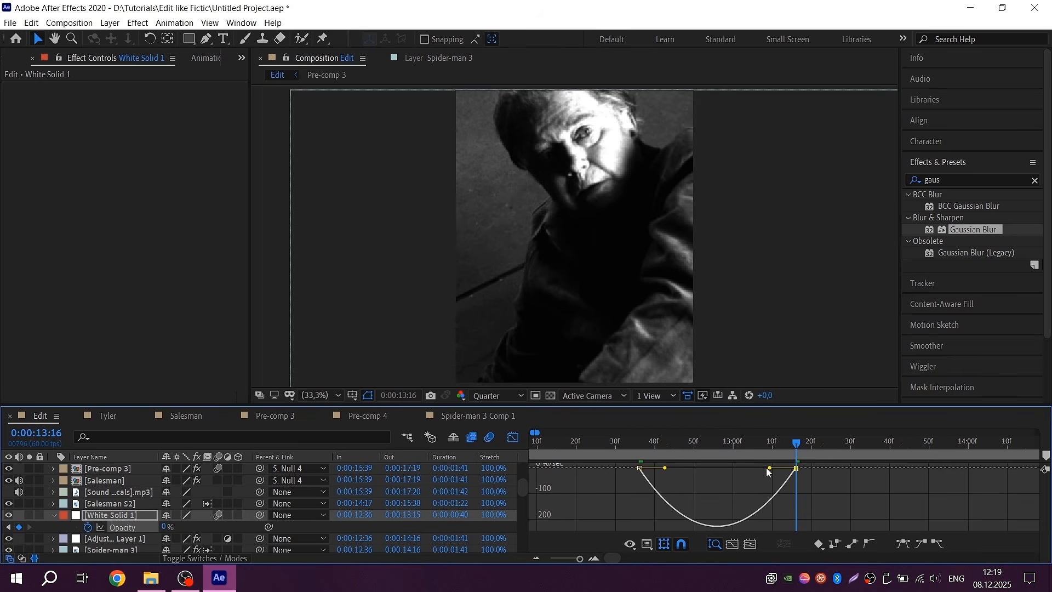
{"action": "left_click_drag", "start_coordinate": [667, 467], "coordinate": [637, 468]}
{"action": "left_click", "coordinate": [635, 444]}
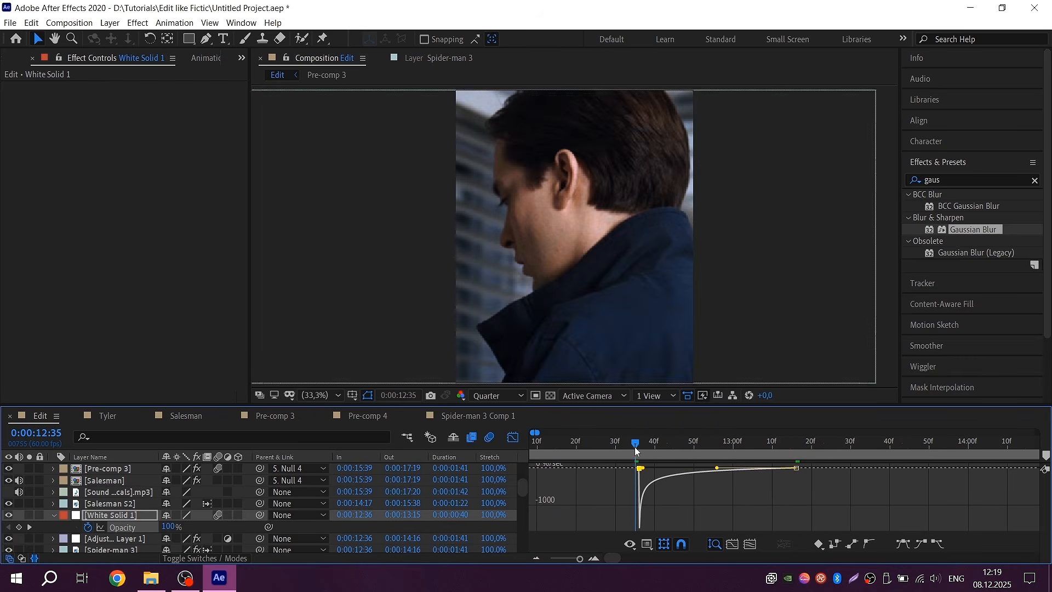
{"action": "left_click", "coordinate": [513, 437]}
{"action": "scroll", "coordinate": [649, 501], "scroll_direction": "down", "scroll_amount": 3}
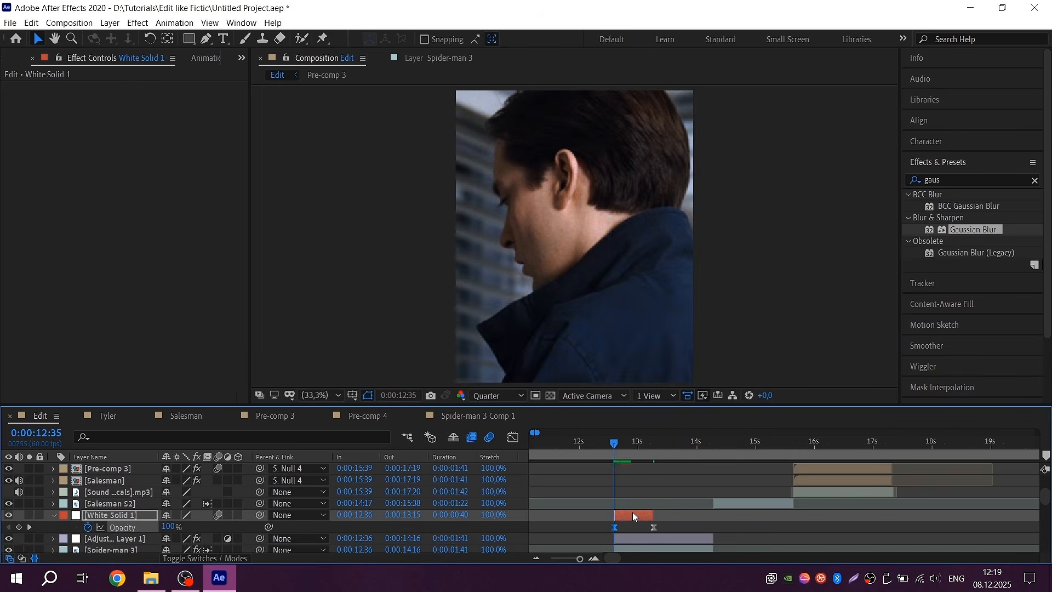
{"action": "key", "text": "space"}
- Apply the Black & White effect to the Salesman S2 clip and select the Shatter layer at the transition
{"action": "left_click_drag", "start_coordinate": [941, 180], "coordinate": [872, 183]}
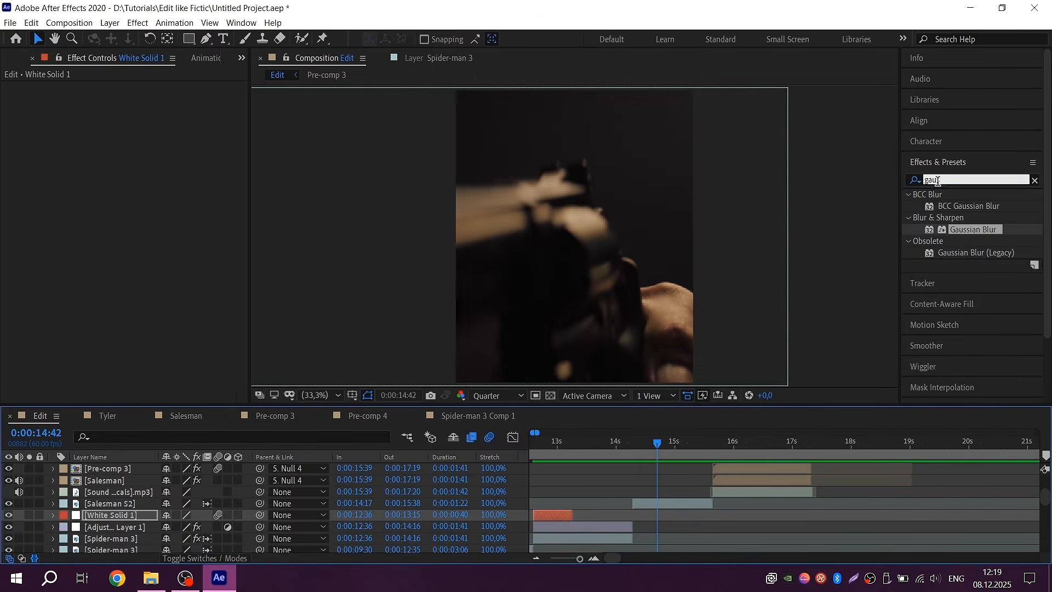
{"action": "type", "text": "blac"}
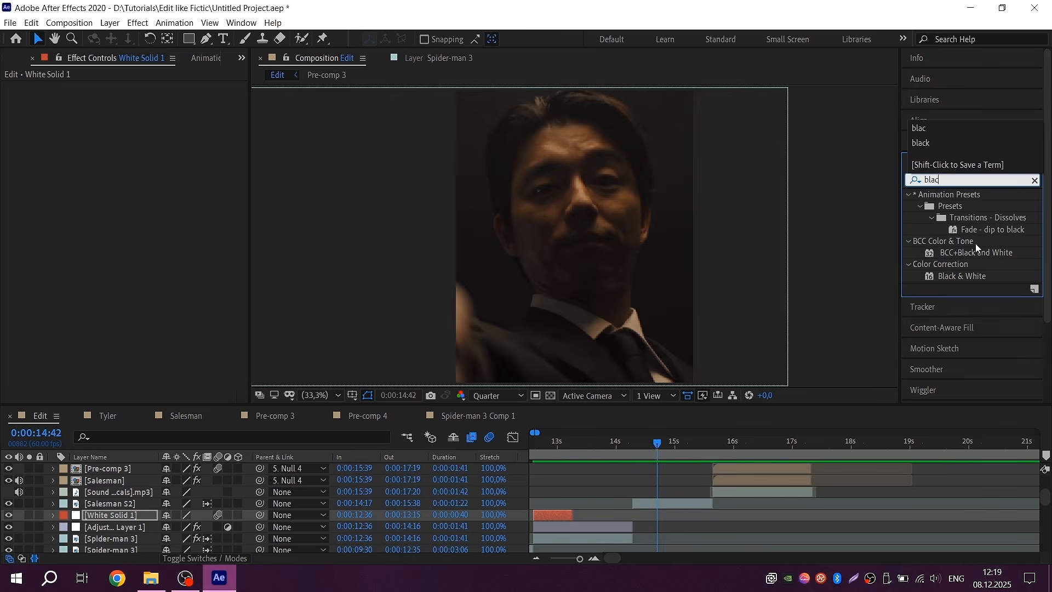
{"action": "left_click_drag", "start_coordinate": [973, 277], "coordinate": [682, 504]}
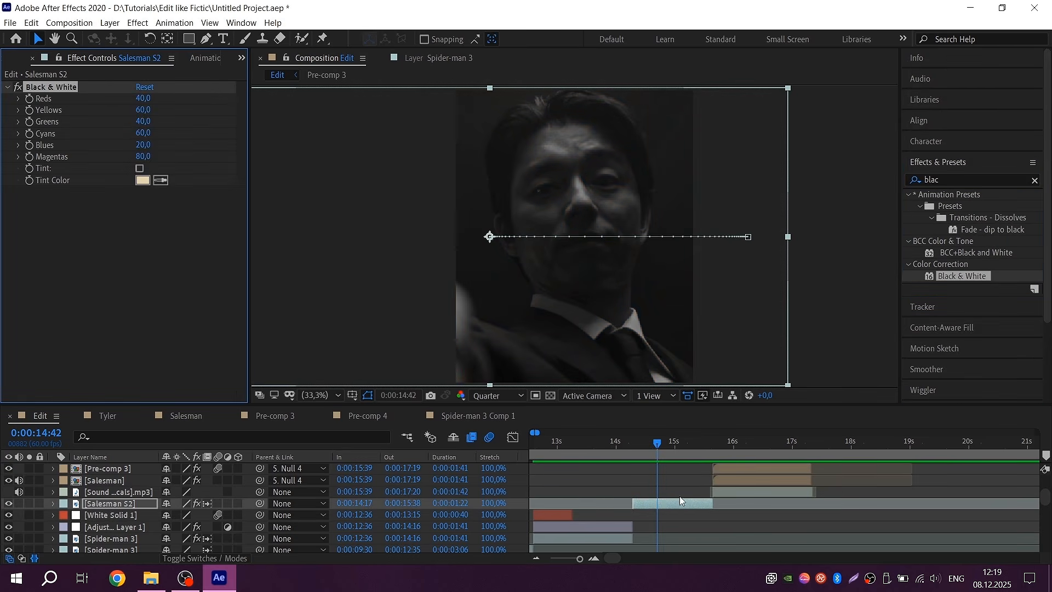
{"action": "left_click_drag", "start_coordinate": [664, 442], "coordinate": [702, 442]}
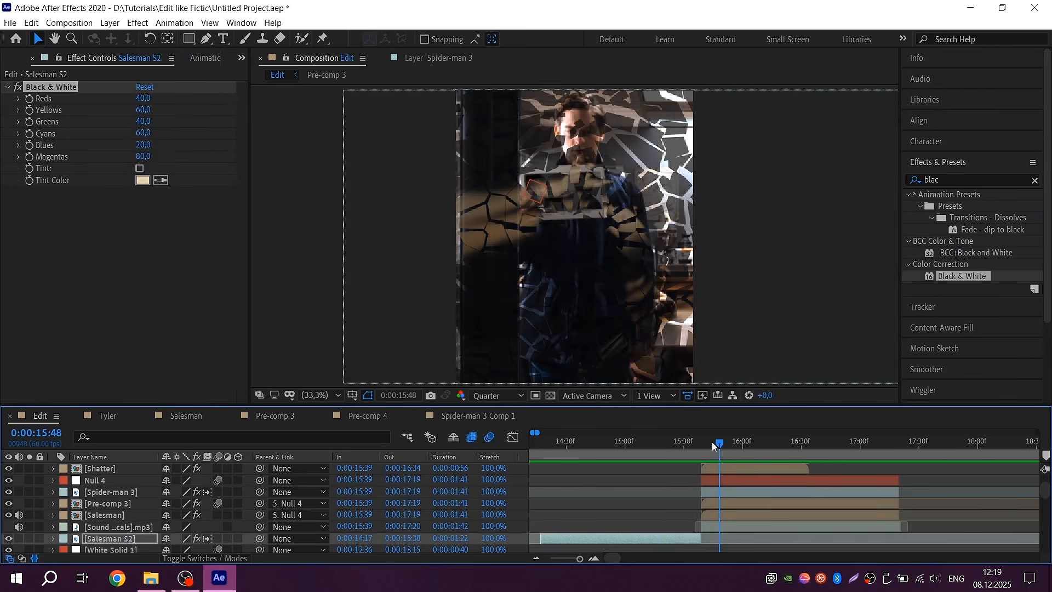
{"action": "left_click", "coordinate": [712, 469]}
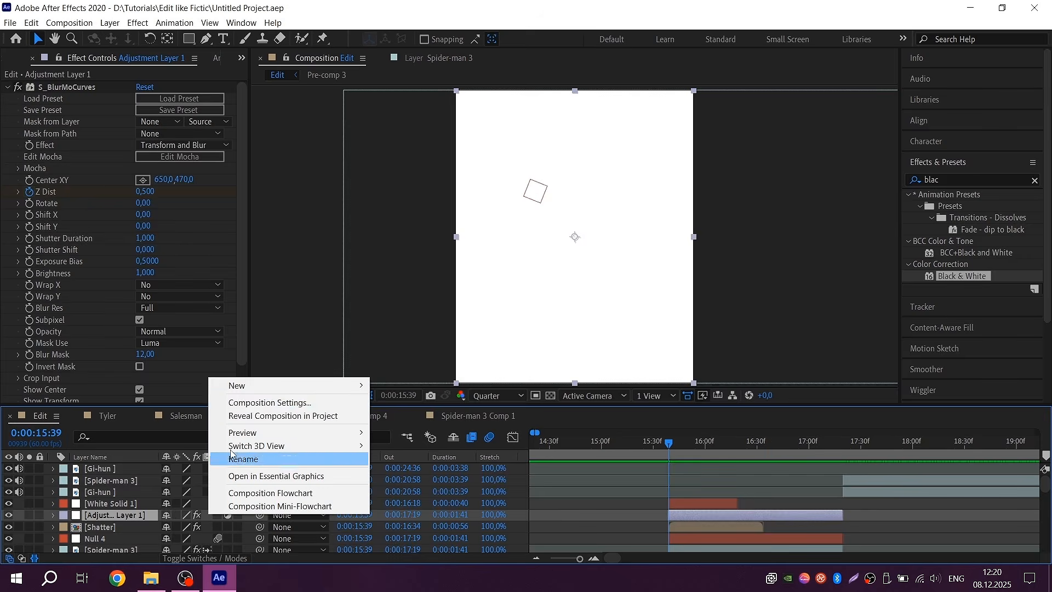
- Add a new adjustment layer above Adjustment Layer 1 and trim it to run from 0:00:15:01 to 0:00:16:26
{"action": "mouse_move", "coordinate": [260, 388]}
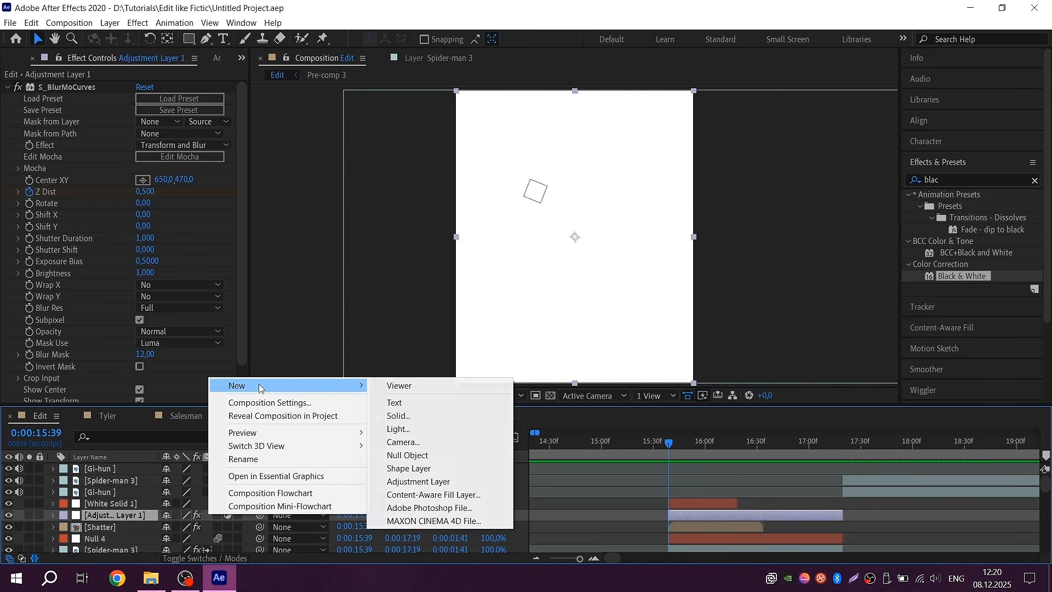
{"action": "left_click", "coordinate": [418, 481]}
{"action": "left_click", "coordinate": [750, 442]}
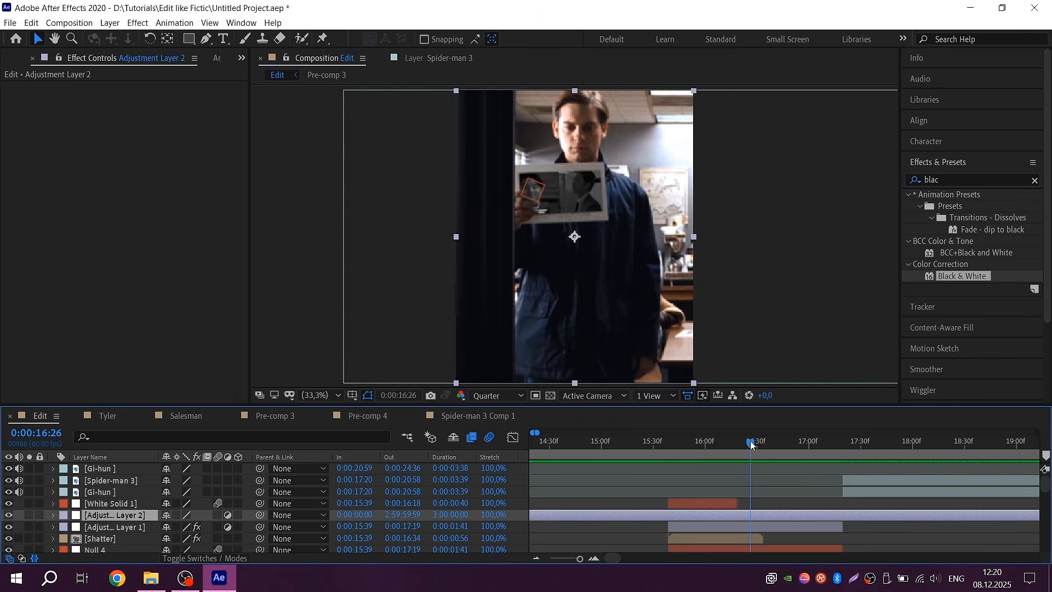
{"action": "key", "text": "ctrl+shift+d"}
{"action": "key", "text": "Delete"}
{"action": "left_click", "coordinate": [603, 443]}
{"action": "left_click", "coordinate": [613, 515]}
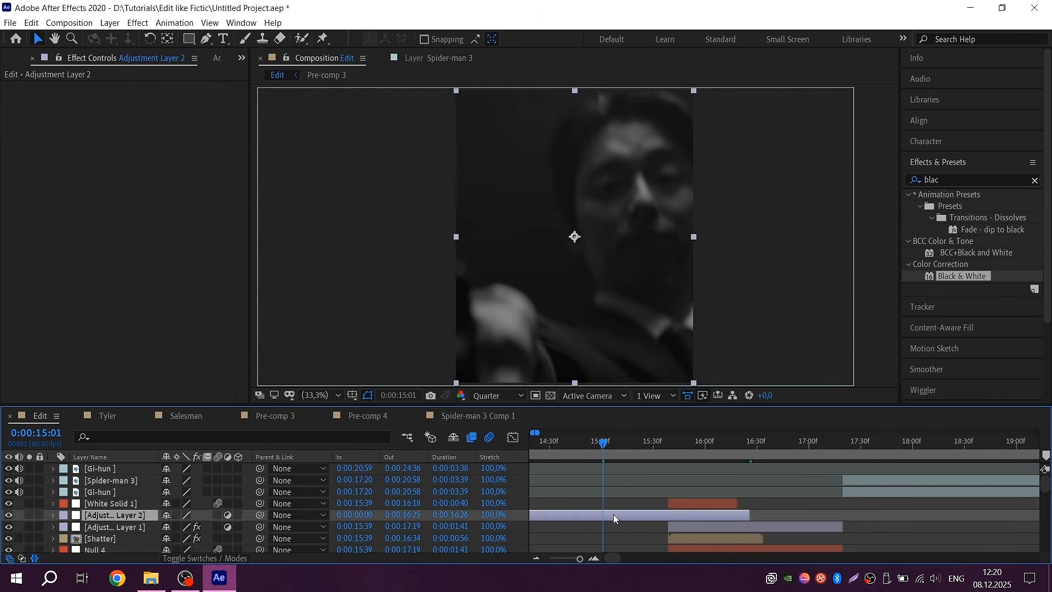
{"action": "key", "text": "alt+bracketleft"}
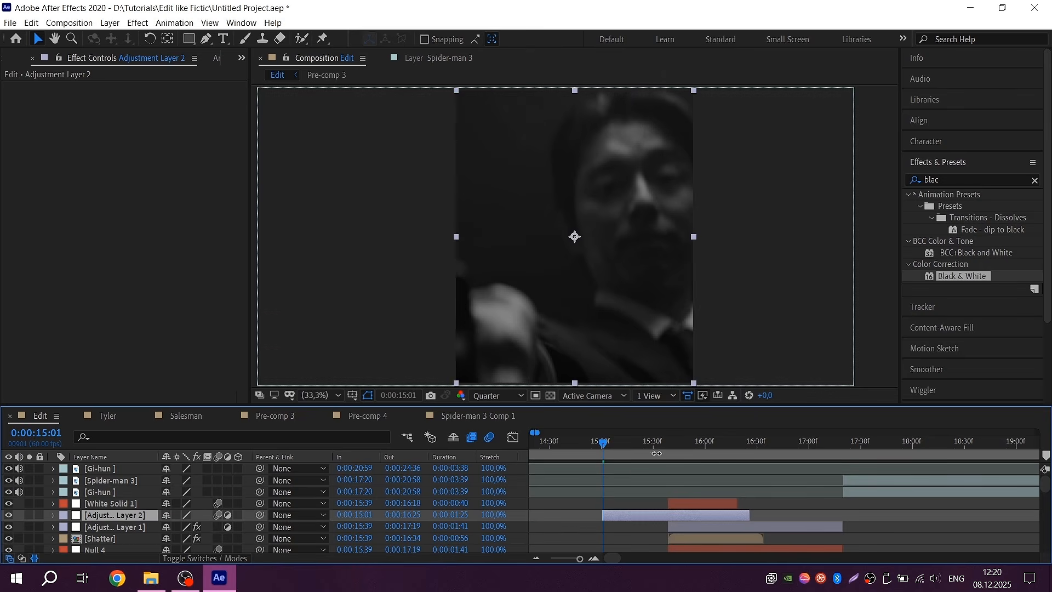
- Move to 0:00:15:39, save the project and apply the S_Shake effect to Adjustment Layer 2
{"action": "scroll", "coordinate": [656, 453], "scroll_direction": "up", "scroll_amount": 1}
{"action": "left_click", "coordinate": [684, 446]}
{"action": "key", "text": "ctrl+s"}
{"action": "left_click_drag", "start_coordinate": [944, 181], "coordinate": [861, 182]}
{"action": "type", "text": "s"}
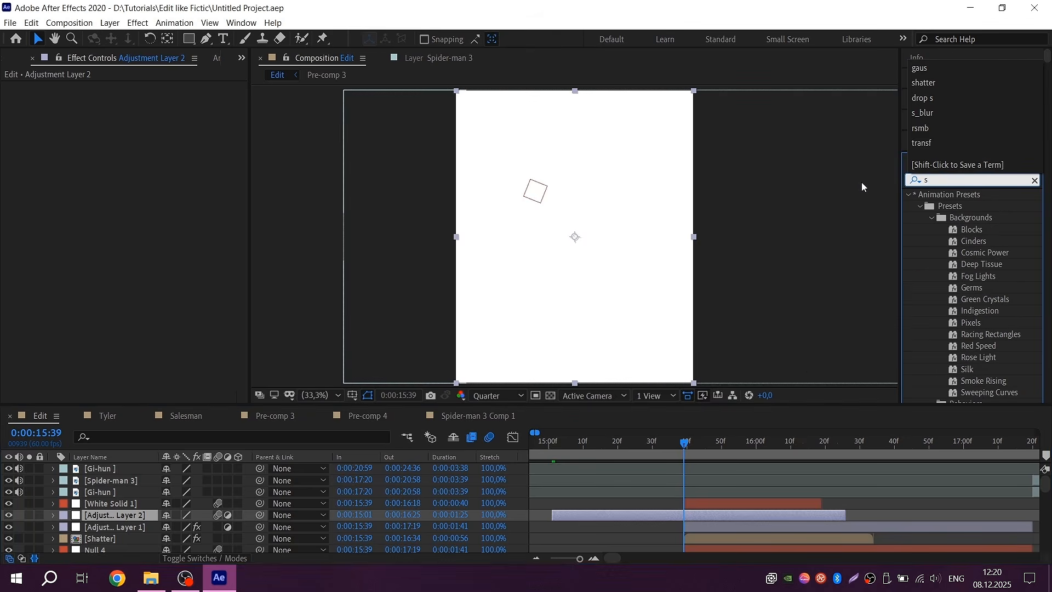
{"action": "type", "text": "_shake"}
{"action": "left_click_drag", "start_coordinate": [965, 206], "coordinate": [702, 513]}
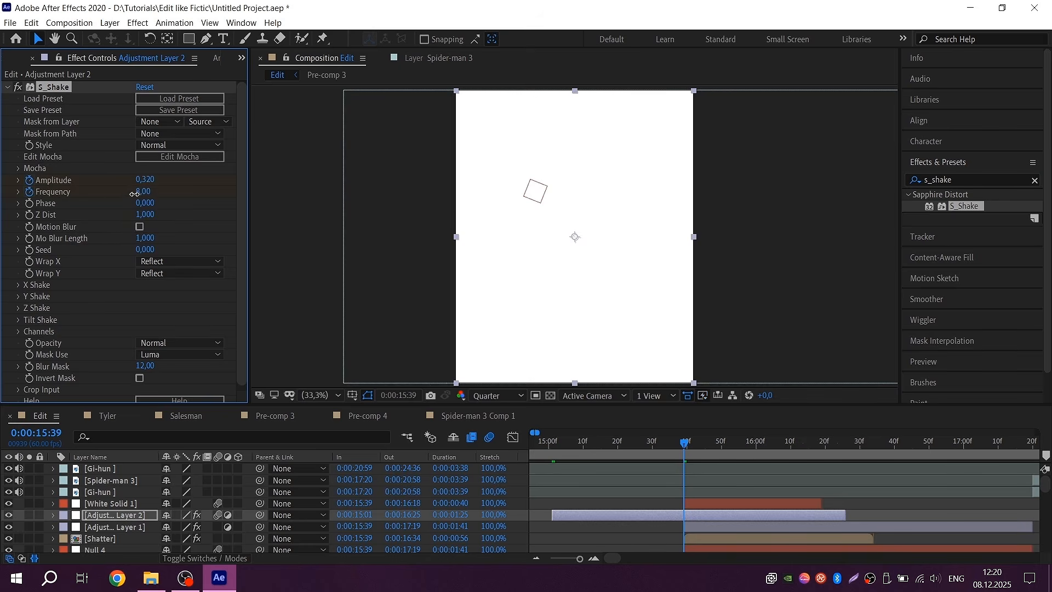
- Keyframe S_Shake's Amplitude at 0.32 and Frequency at 2.1 at 0:00:15:39, with both at 0 at 0:00:15:01 and 0:00:16:26
{"action": "left_click", "coordinate": [553, 441]}
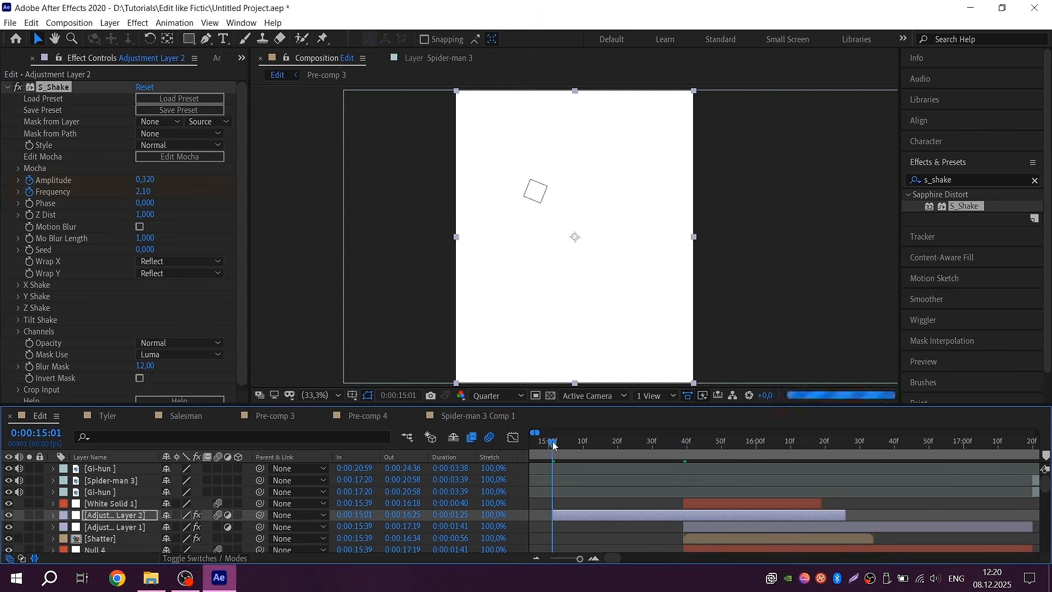
{"action": "left_click", "coordinate": [155, 195]}
{"action": "left_click_drag", "start_coordinate": [154, 195], "coordinate": [90, 197]}
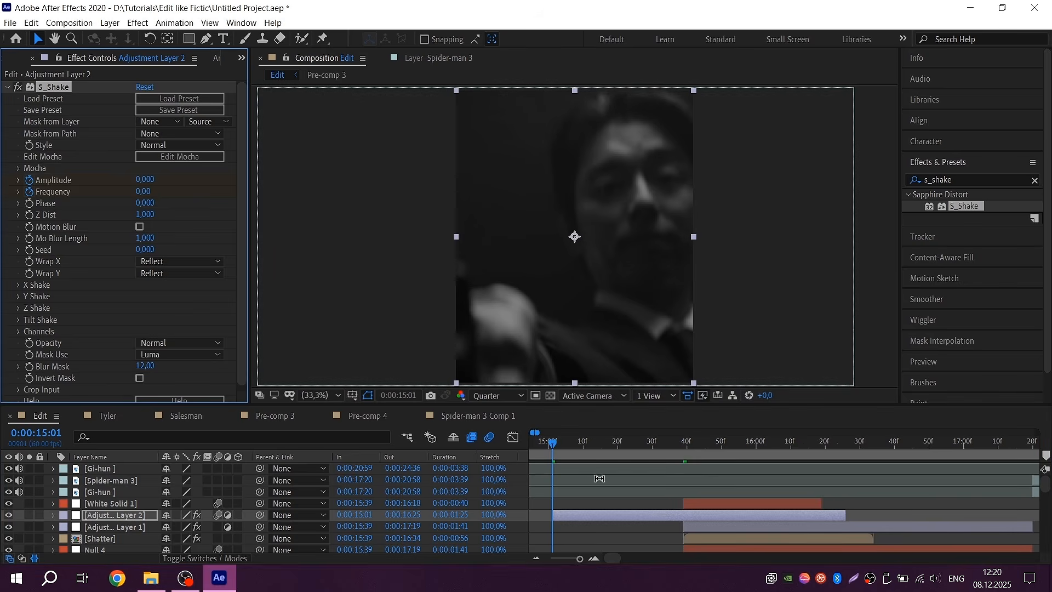
{"action": "key", "text": "u"}
{"action": "left_click", "coordinate": [848, 445]}
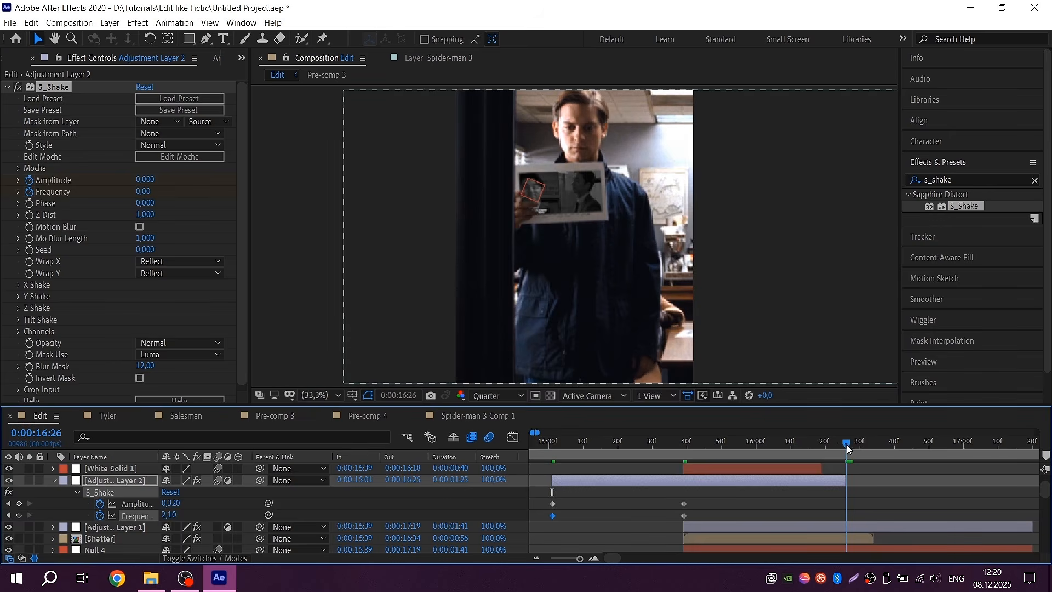
{"action": "left_click_drag", "start_coordinate": [171, 502], "coordinate": [115, 514]}
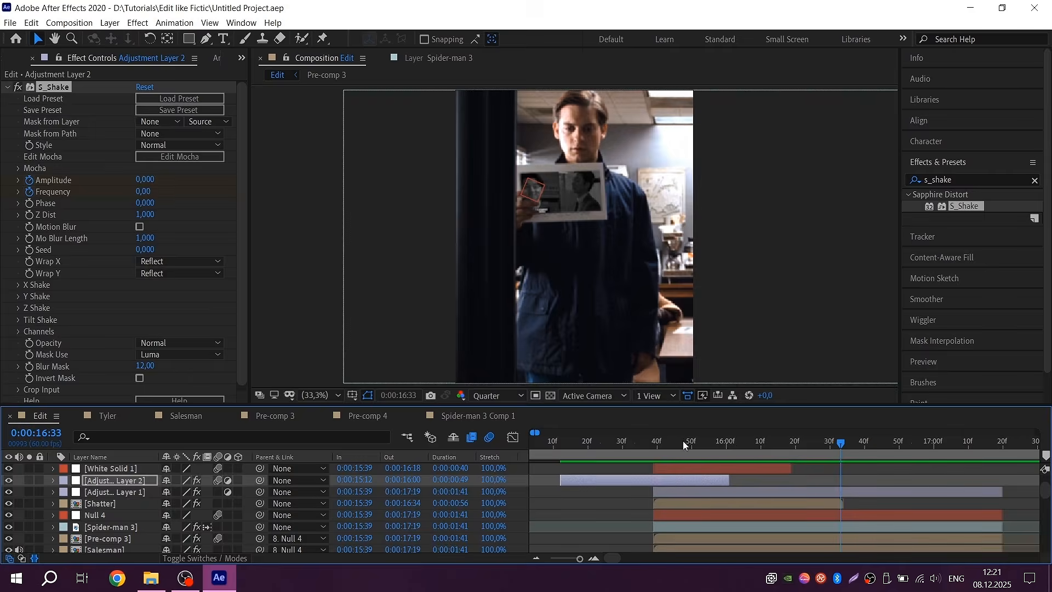
- Raise S_Shake's Frequency to 8.3 at 0:00:15:39 and preview the shake from the start of the adjustment layer
{"action": "left_click_drag", "start_coordinate": [684, 445], "coordinate": [657, 447]}
{"action": "left_click_drag", "start_coordinate": [145, 192], "coordinate": [216, 221]}
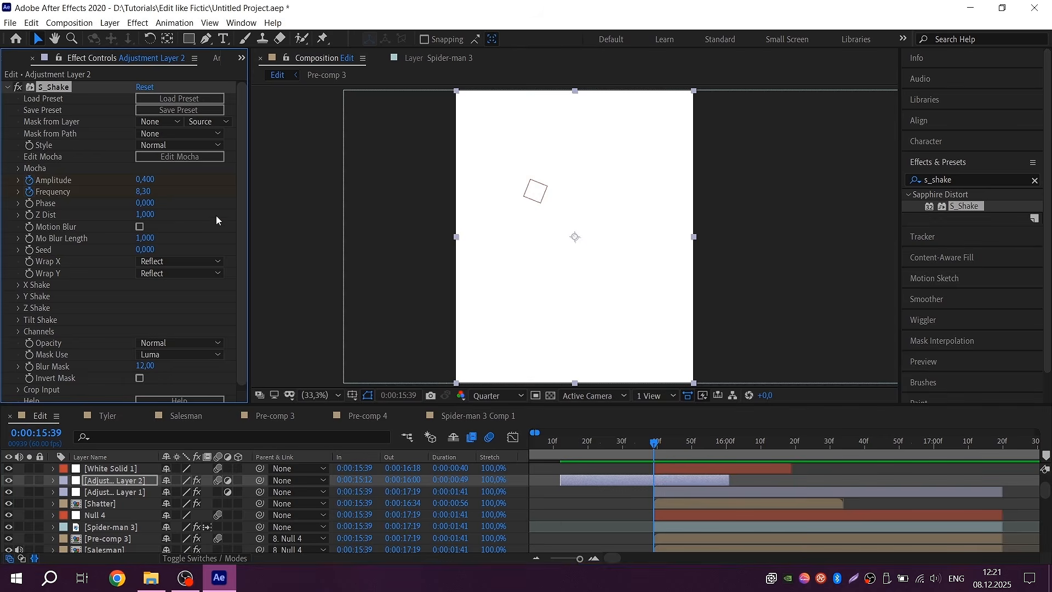
{"action": "left_click", "coordinate": [559, 448]}
{"action": "key", "text": "space"}
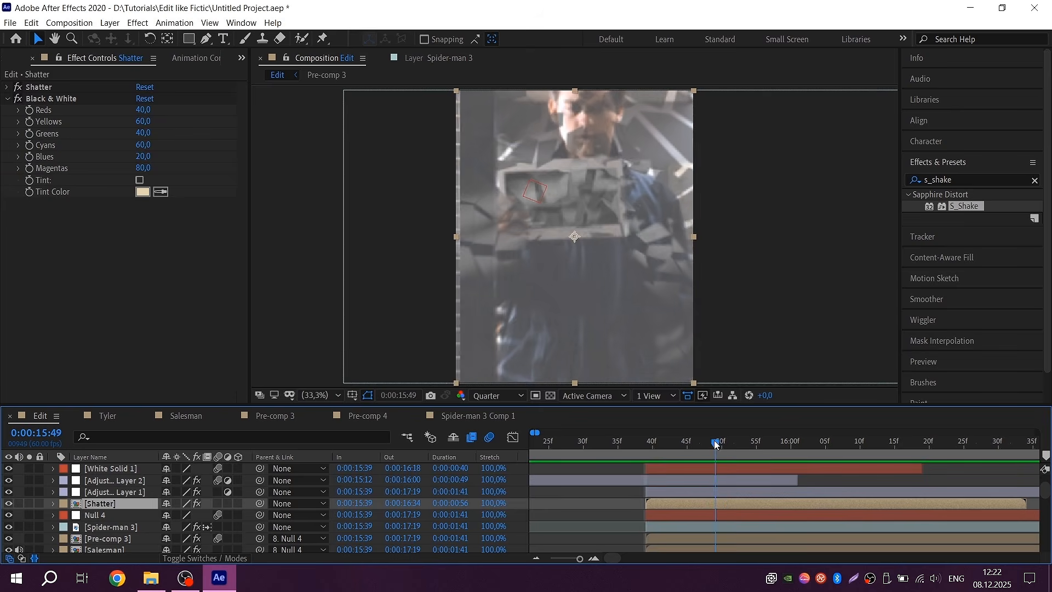
{"action": "left_click", "coordinate": [709, 442]}
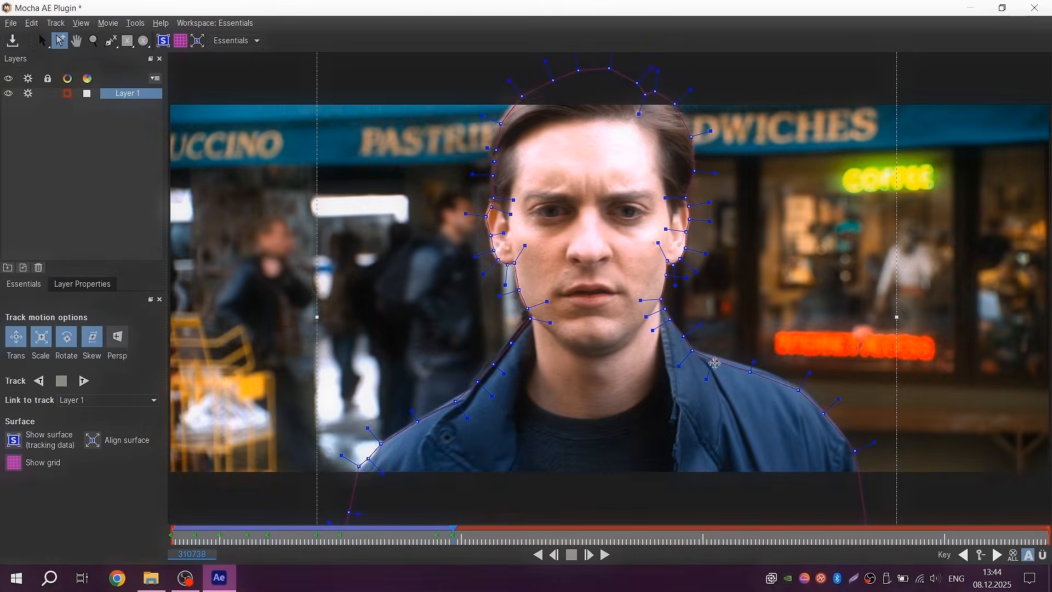
- Track Layer 1 forward in Mocha and reshape its outline around the man's head, neck and shoulder at frame 310830
{"action": "left_click", "coordinate": [86, 379]}
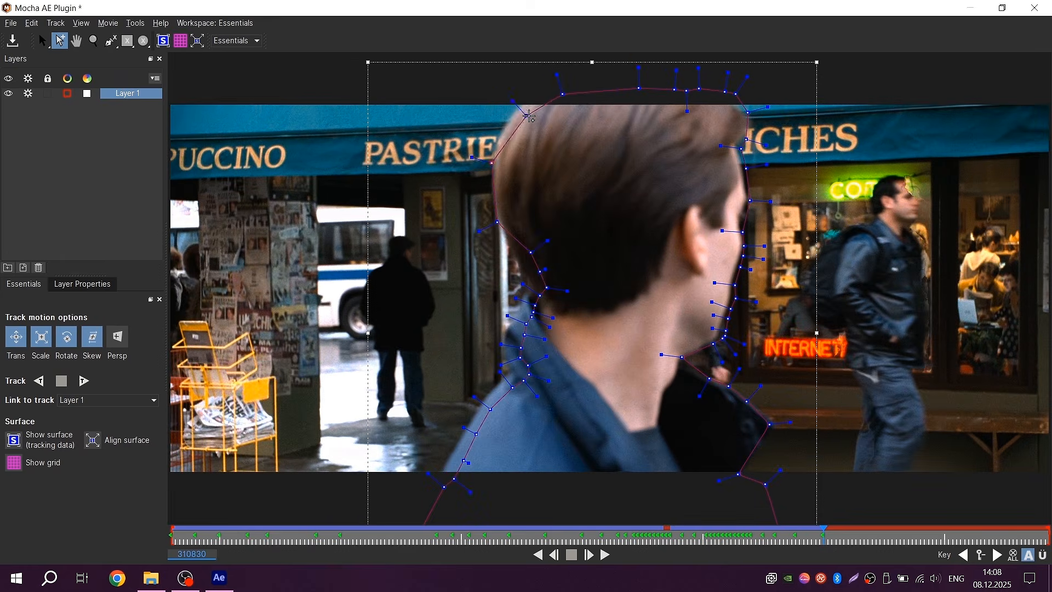
{"action": "left_click_drag", "start_coordinate": [527, 115], "coordinate": [518, 111]}
{"action": "left_click_drag", "start_coordinate": [530, 252], "coordinate": [518, 256]}
{"action": "left_click_drag", "start_coordinate": [546, 287], "coordinate": [528, 290]}
{"action": "left_click_drag", "start_coordinate": [463, 460], "coordinate": [453, 460]}
{"action": "left_click_drag", "start_coordinate": [490, 408], "coordinate": [482, 405]}
{"action": "left_click_drag", "start_coordinate": [713, 344], "coordinate": [705, 345]}
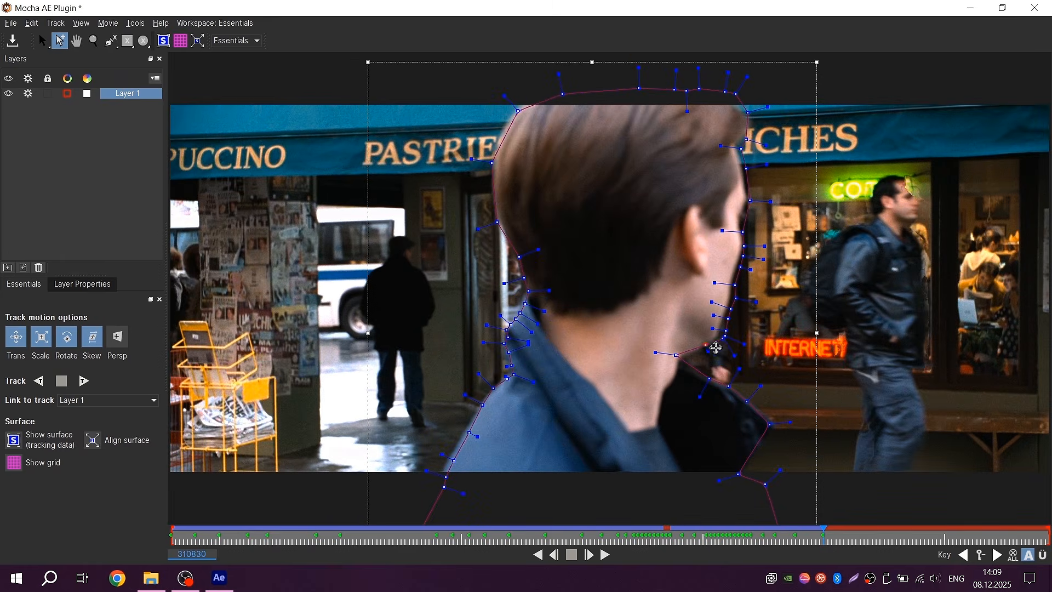
{"action": "left_click_drag", "start_coordinate": [749, 200], "coordinate": [743, 199]}
{"action": "left_click_drag", "start_coordinate": [740, 267], "coordinate": [732, 267]}
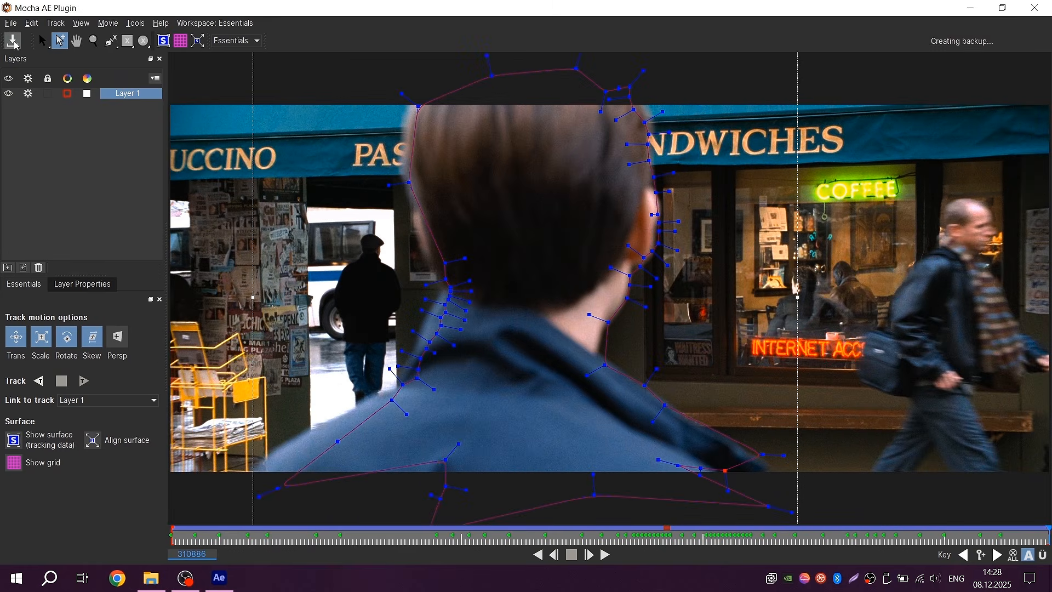
- Close Mocha and create After Effects masks from the tracked matte on the Spider-man 3 clip
{"action": "left_click", "coordinate": [1033, 8]}
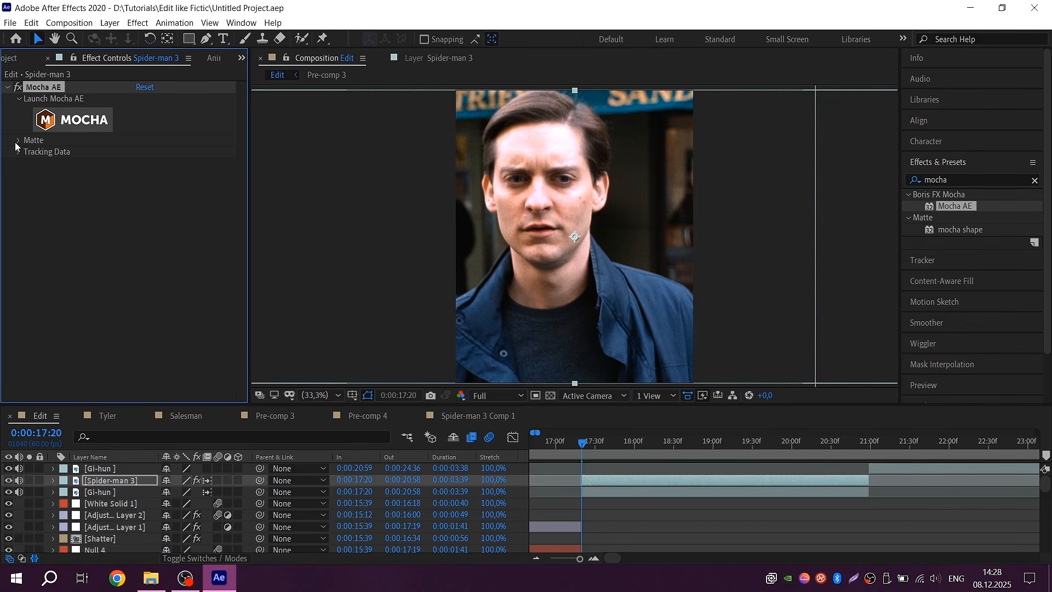
{"action": "left_click", "coordinate": [18, 140]}
{"action": "left_click", "coordinate": [18, 140]}
{"action": "left_click", "coordinate": [18, 140]}
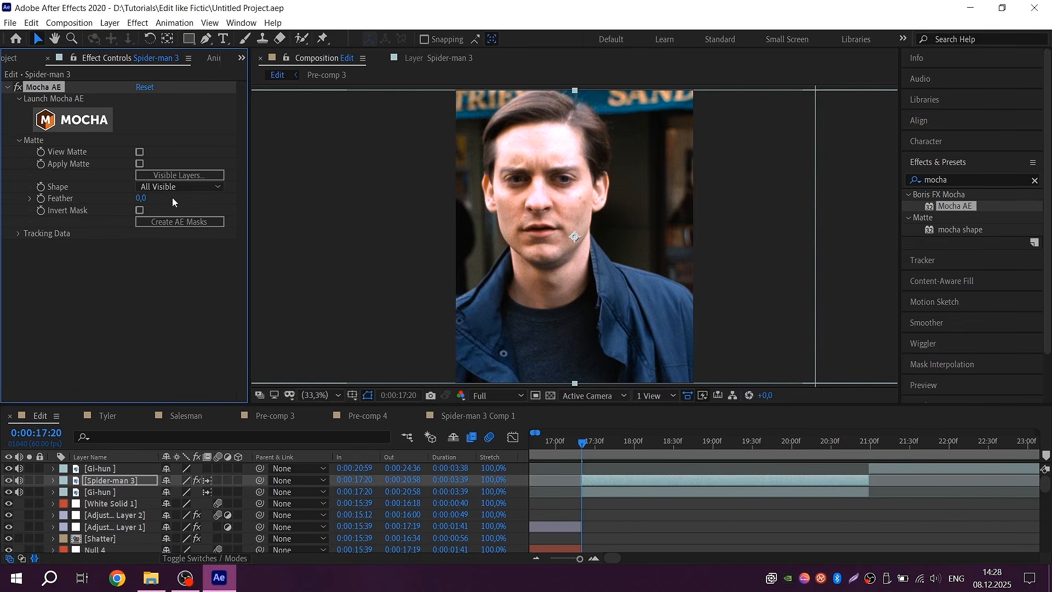
{"action": "left_click", "coordinate": [580, 503]}
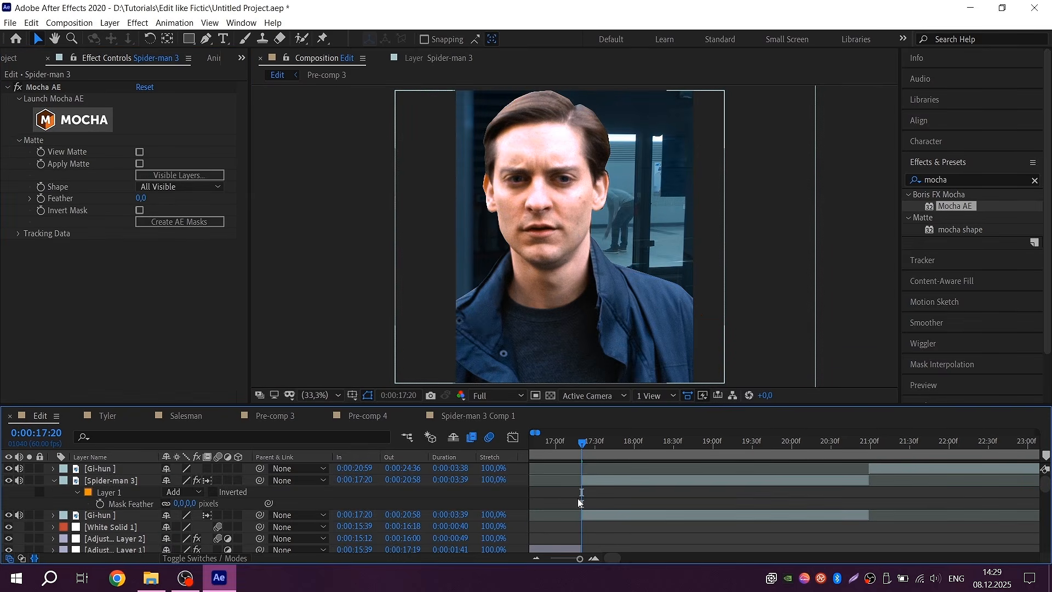
- Set the Mask Feather of the Spider-man 3 mask to 25 pixels and deselect the mask
{"action": "left_click", "coordinate": [181, 504]}
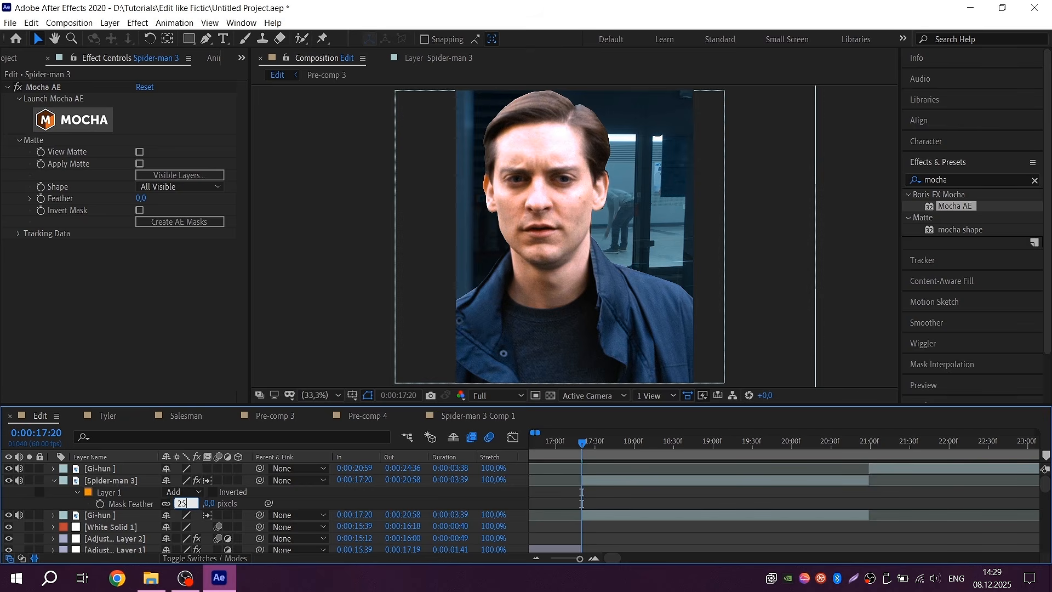
{"action": "key", "text": "Return"}
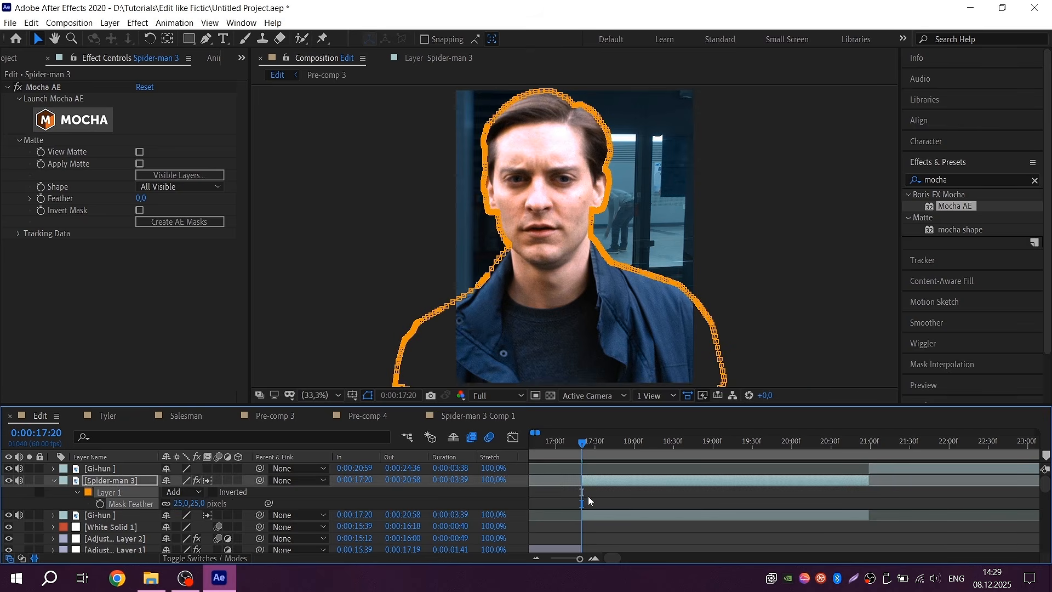
{"action": "left_click", "coordinate": [588, 498]}
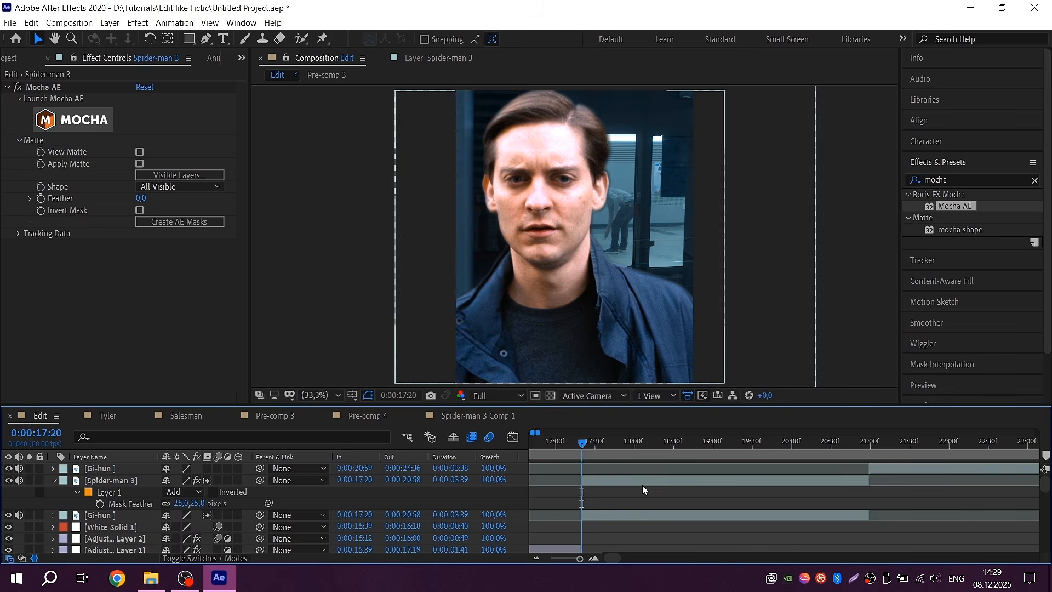
- Add a new null object above the Spider-man 3 clip and cut off everything before 0:00:17:20
{"action": "right_click", "coordinate": [176, 477]}
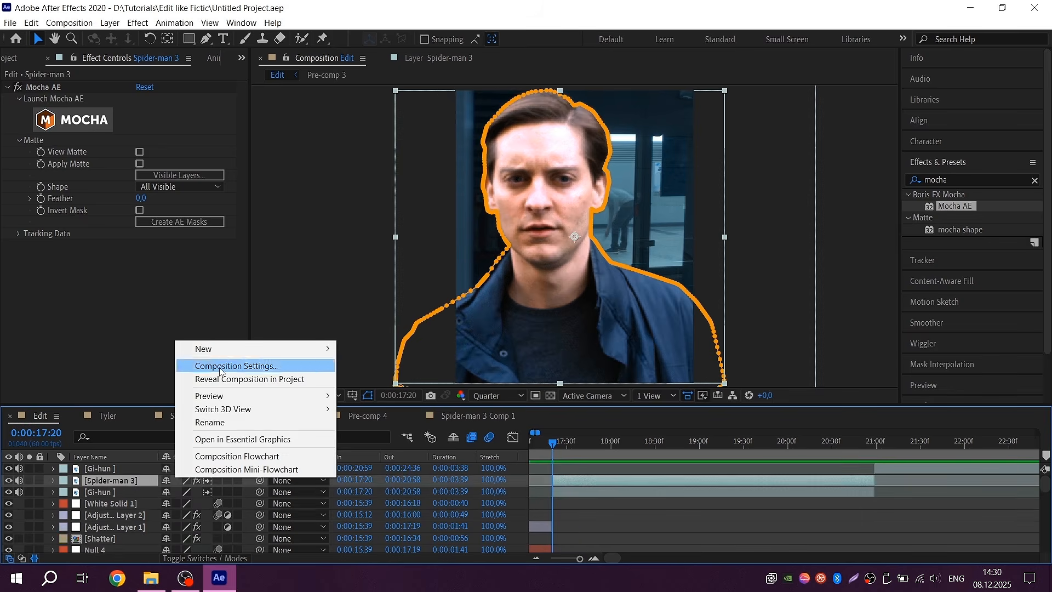
{"action": "mouse_move", "coordinate": [222, 349]}
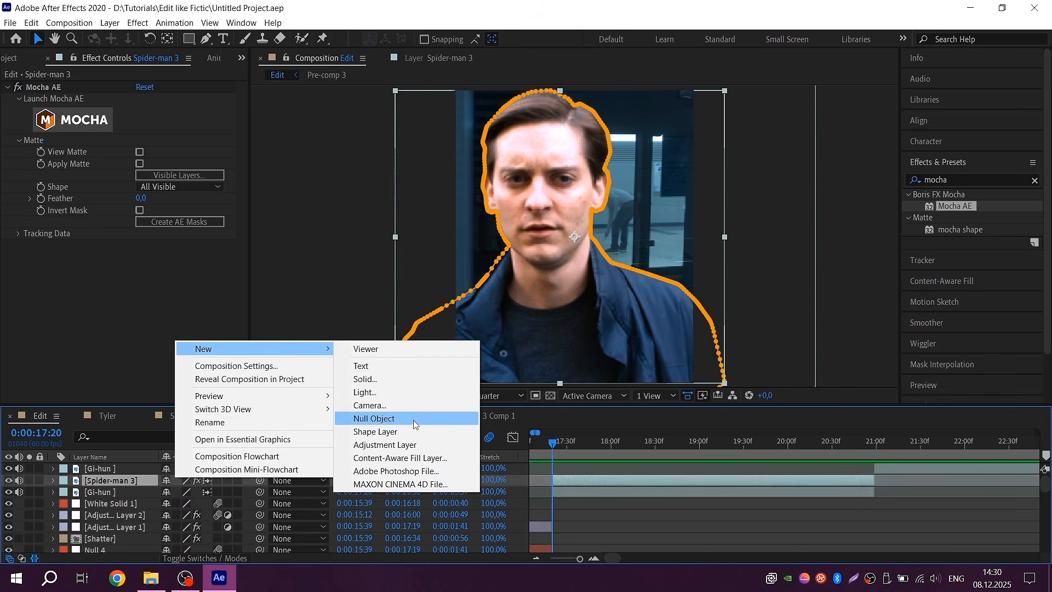
{"action": "left_click", "coordinate": [415, 419]}
{"action": "scroll", "coordinate": [555, 472], "scroll_direction": "up", "scroll_amount": 2}
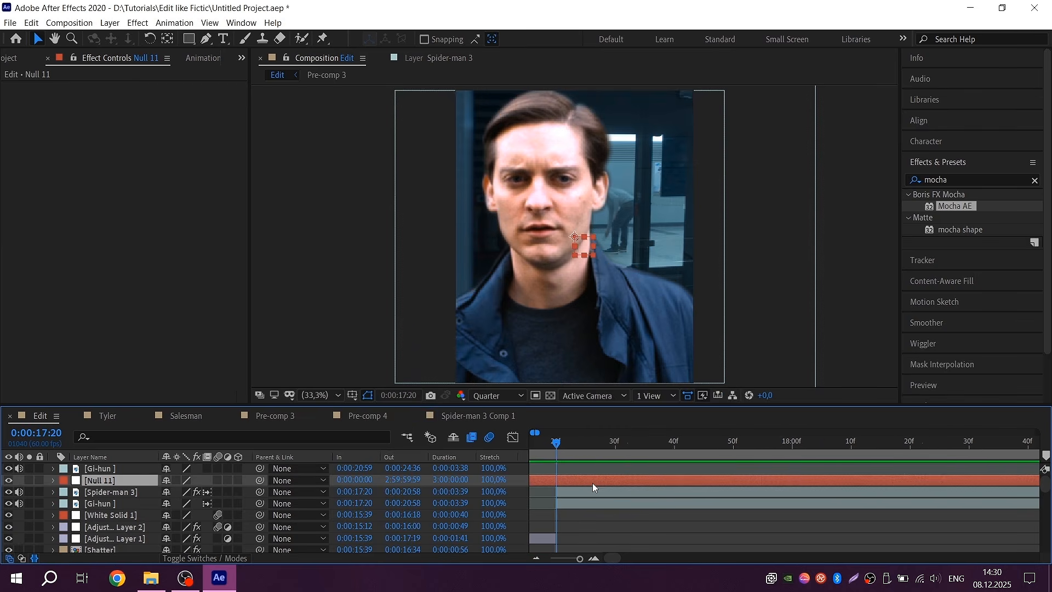
{"action": "key", "text": "ctrl+shift+d"}
{"action": "left_click", "coordinate": [546, 492]}
{"action": "key", "text": "Delete"}
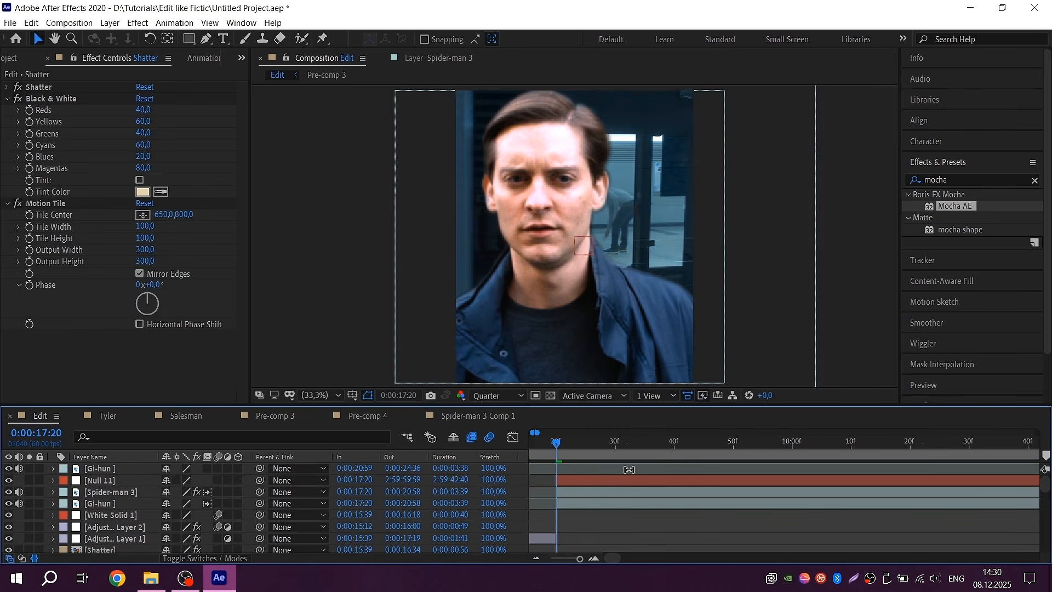
- Turn on motion blur for the new null and cut off everything from 0:00:20:59 onward
{"action": "left_click", "coordinate": [598, 481]}
{"action": "left_click", "coordinate": [223, 481]}
{"action": "left_click", "coordinate": [218, 481]}
{"action": "scroll", "coordinate": [750, 459], "scroll_direction": "down", "scroll_amount": 2}
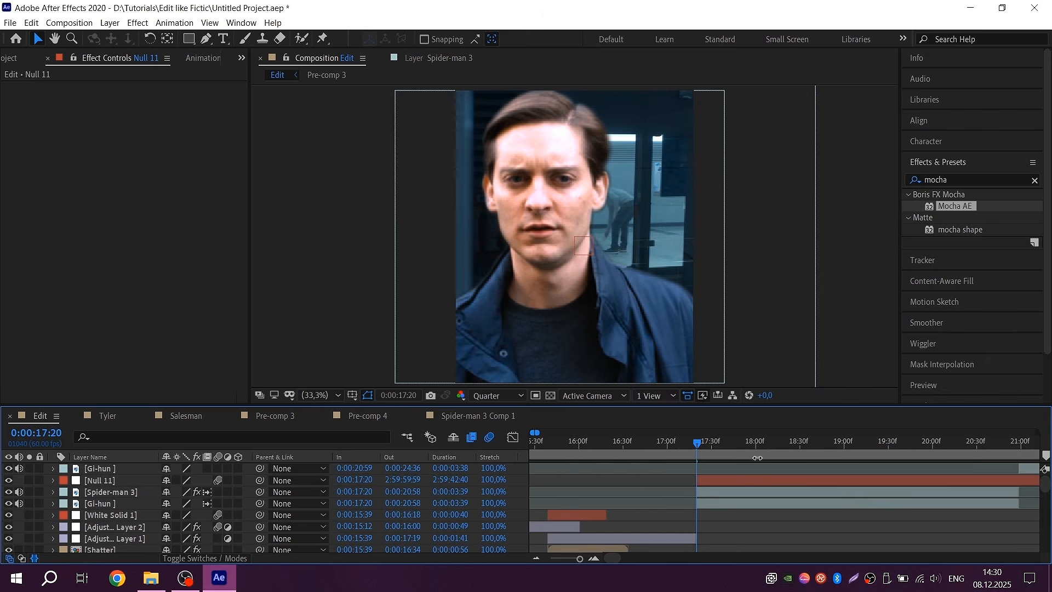
{"action": "scroll", "coordinate": [1019, 447], "scroll_direction": "up", "scroll_amount": 3}
{"action": "left_click", "coordinate": [1019, 443]}
{"action": "left_click", "coordinate": [1009, 442]}
{"action": "left_click", "coordinate": [1014, 481]}
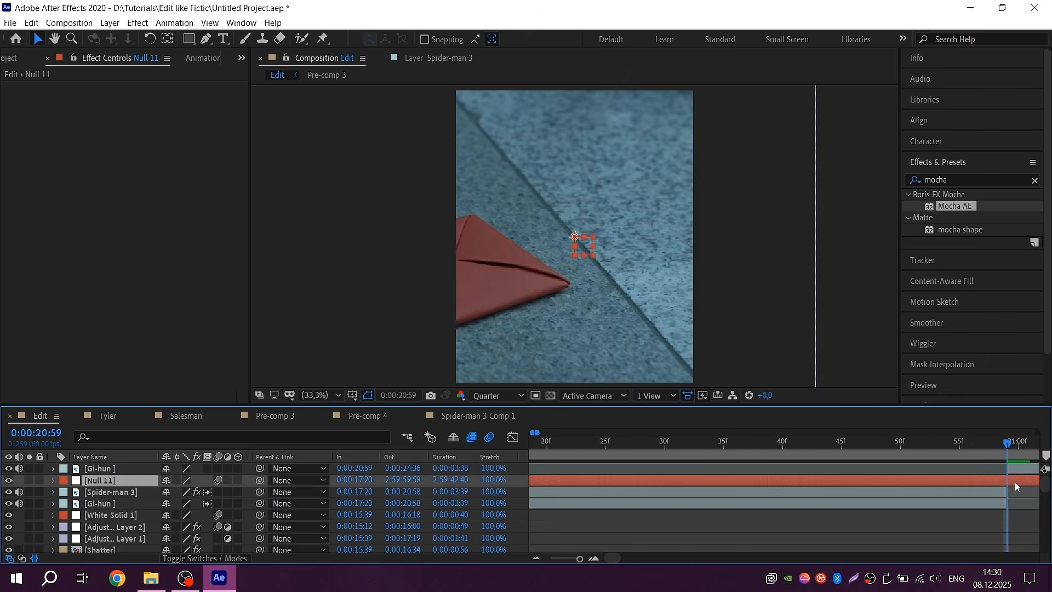
{"action": "key", "text": "ctrl+shift+d"}
{"action": "key", "text": "Delete"}
{"action": "scroll", "coordinate": [932, 476], "scroll_direction": "down", "scroll_amount": 3}
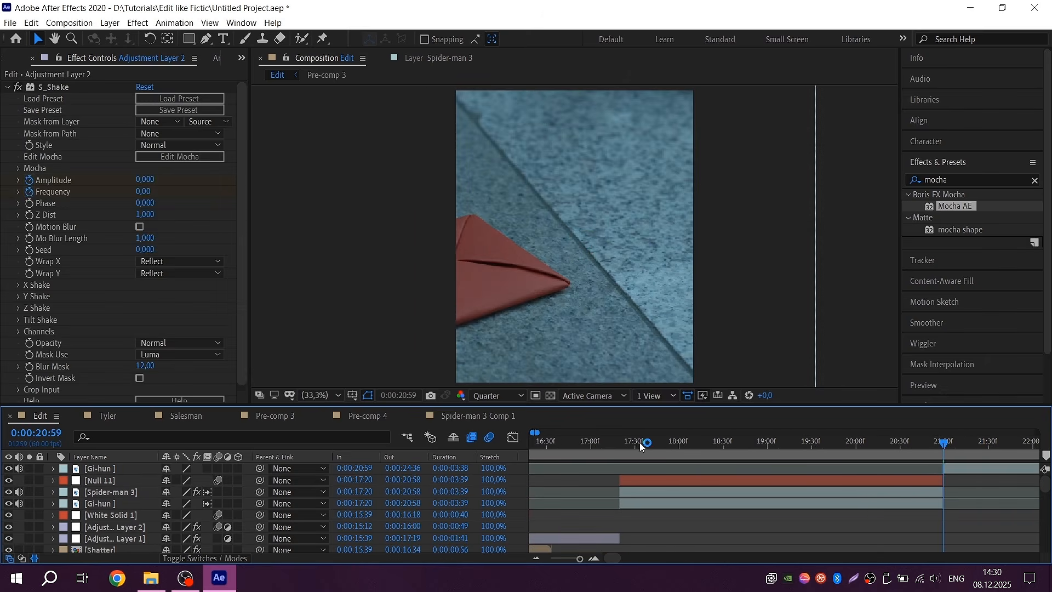
- Parent the Spider-man 3 clip and the Gi-hun clip beneath it to Null 11 at 0:00:17:20
{"action": "scroll", "coordinate": [638, 442], "scroll_direction": "up", "scroll_amount": 2}
{"action": "left_click_drag", "start_coordinate": [618, 444], "coordinate": [566, 448]}
{"action": "scroll", "coordinate": [628, 489], "scroll_direction": "down", "scroll_amount": 3}
{"action": "left_click", "coordinate": [629, 490]}
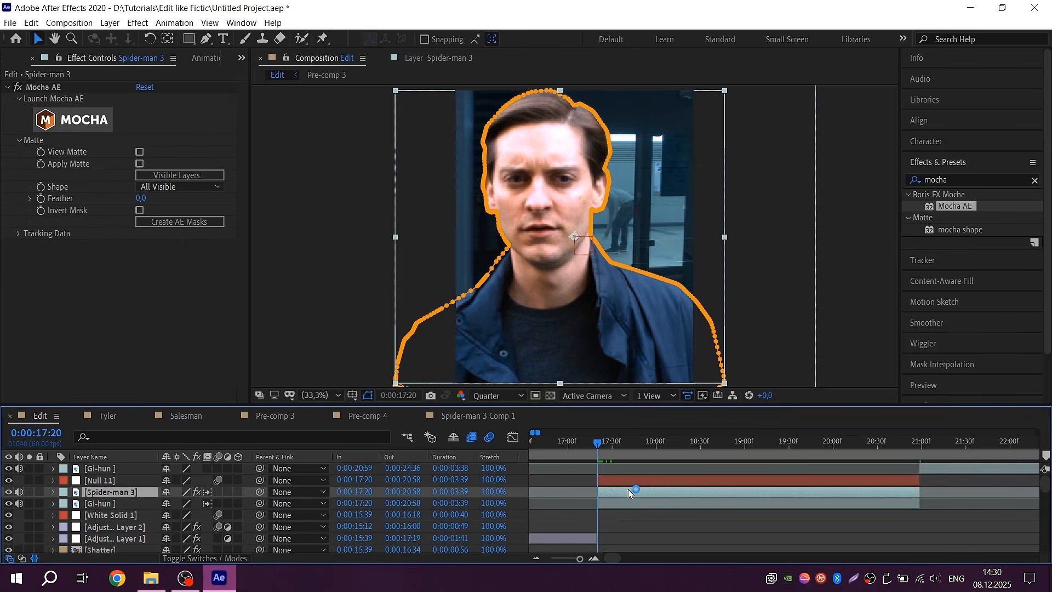
{"action": "left_click_drag", "start_coordinate": [263, 492], "coordinate": [104, 481]}
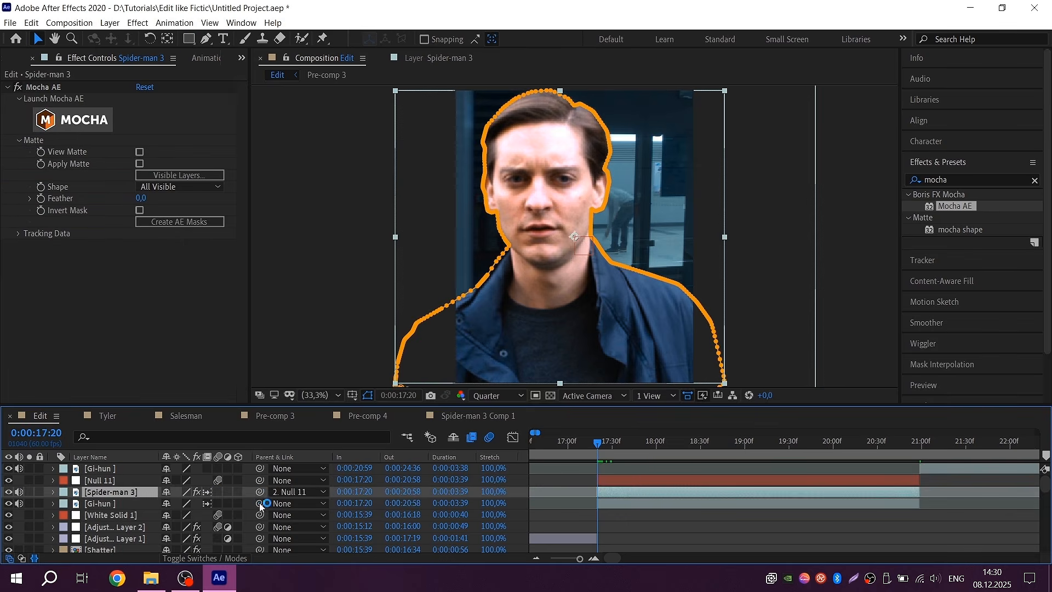
{"action": "left_click_drag", "start_coordinate": [260, 503], "coordinate": [104, 481]}
{"action": "scroll", "coordinate": [586, 495], "scroll_direction": "down", "scroll_amount": 3}
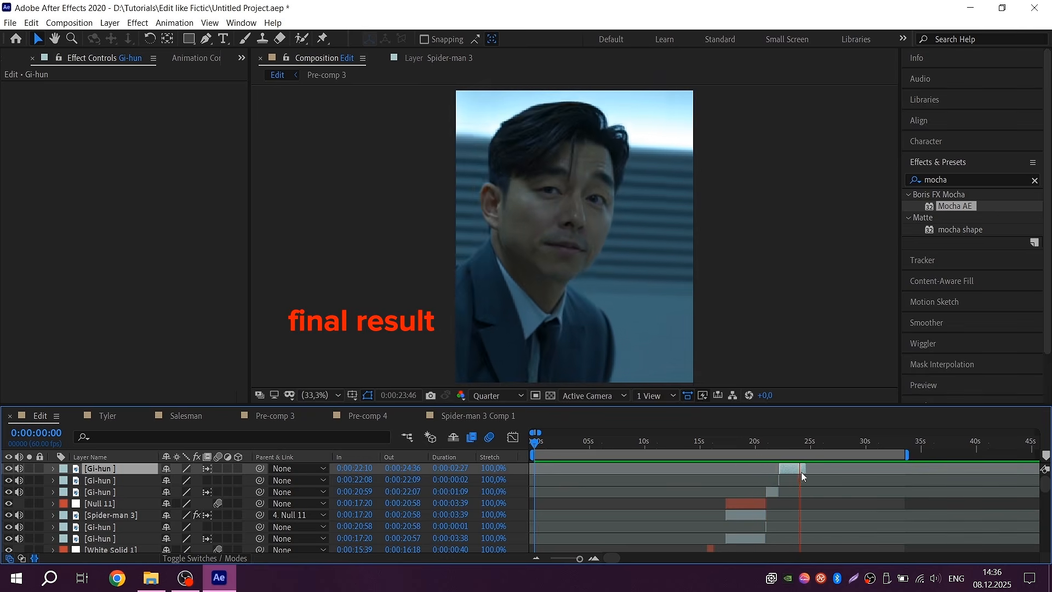
- Split the uppermost Gi-hun clip at 0:00:22:11 to isolate a single frame from 0:00:22:10
{"action": "scroll", "coordinate": [788, 487], "scroll_direction": "up", "scroll_amount": 5}
{"action": "left_click", "coordinate": [658, 445]}
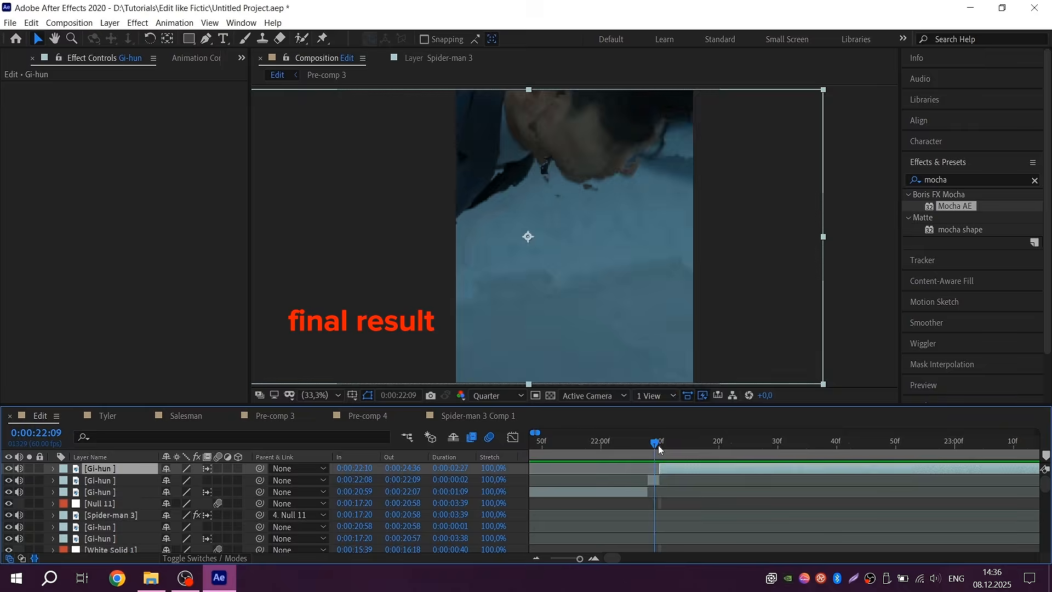
{"action": "left_click_drag", "start_coordinate": [658, 445], "coordinate": [666, 450]}
{"action": "key", "text": "ctrl+shift+d"}
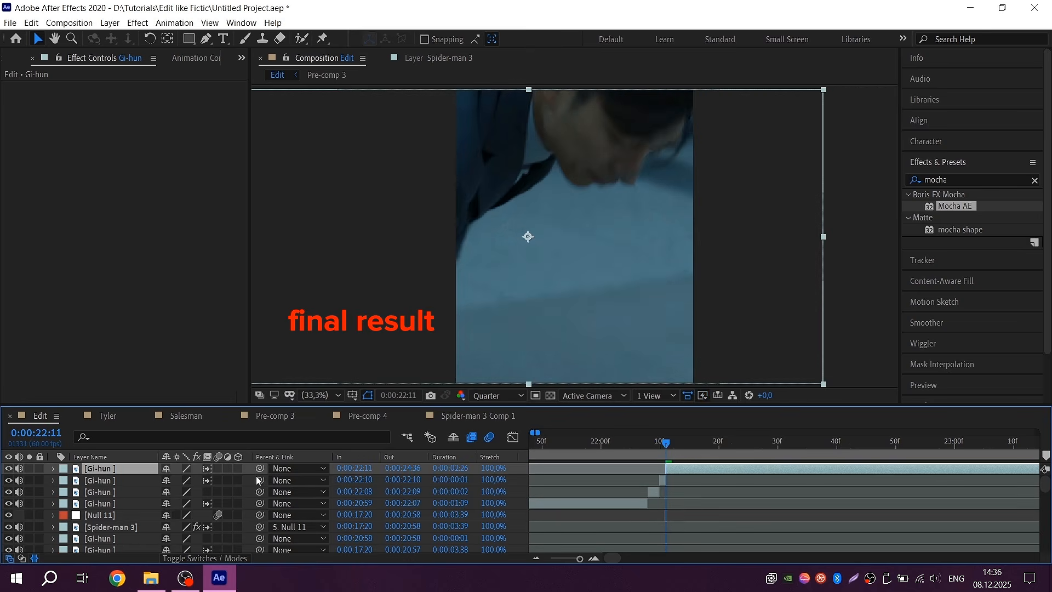
{"action": "left_click", "coordinate": [619, 442]}
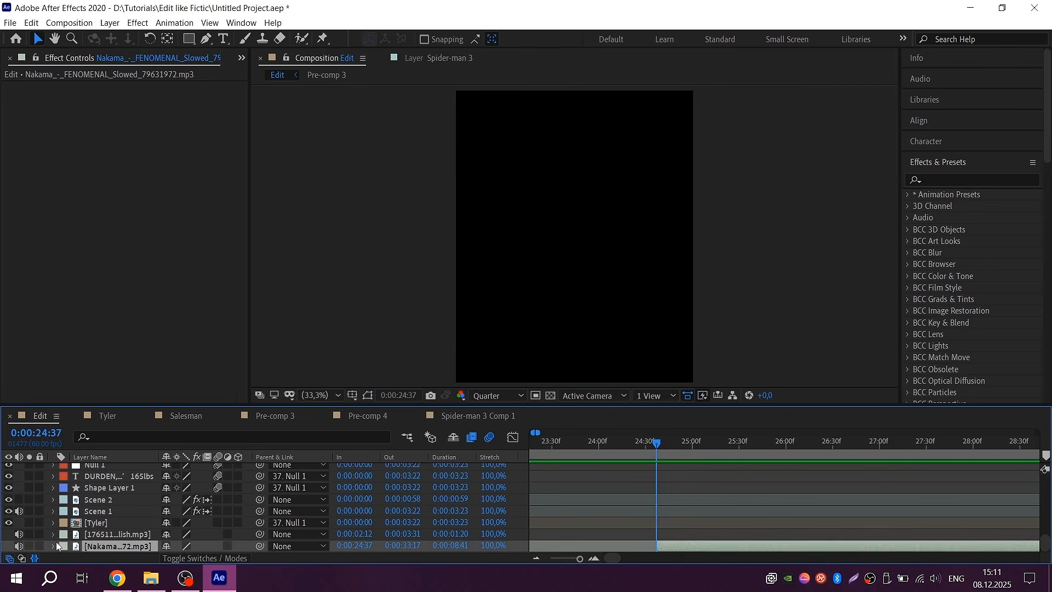
- Reveal the audio waveform of the Nakama FENOMENAL music layer and listen to it from 0:00:24:37
{"action": "left_click", "coordinate": [54, 534]}
{"action": "left_click", "coordinate": [66, 545]}
{"action": "left_click", "coordinate": [72, 547]}
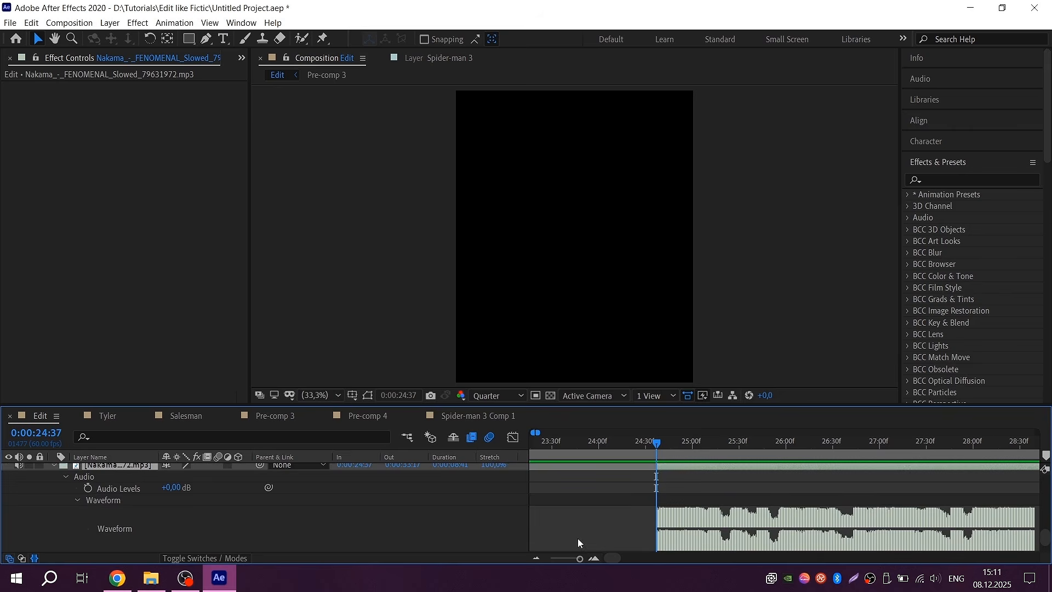
{"action": "key", "text": "space"}
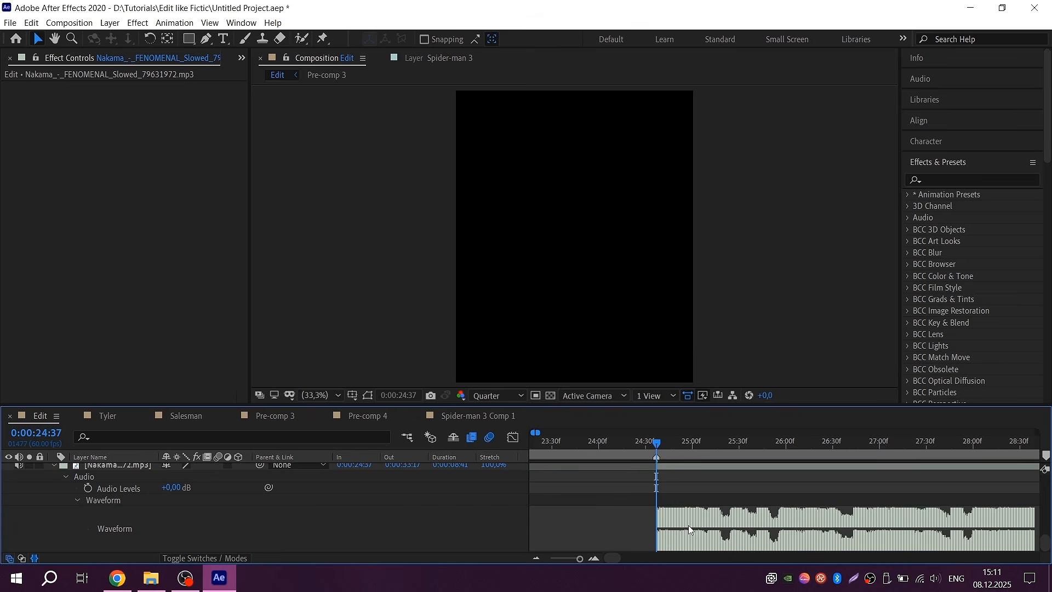
{"action": "key", "text": "space"}
- Mark the music beats at 0:00:25:09 and 0:00:25:40, and listen back from 0:00:24:44 to check them
{"action": "scroll", "coordinate": [722, 458], "scroll_direction": "up", "scroll_amount": 2}
{"action": "left_click", "coordinate": [676, 447]}
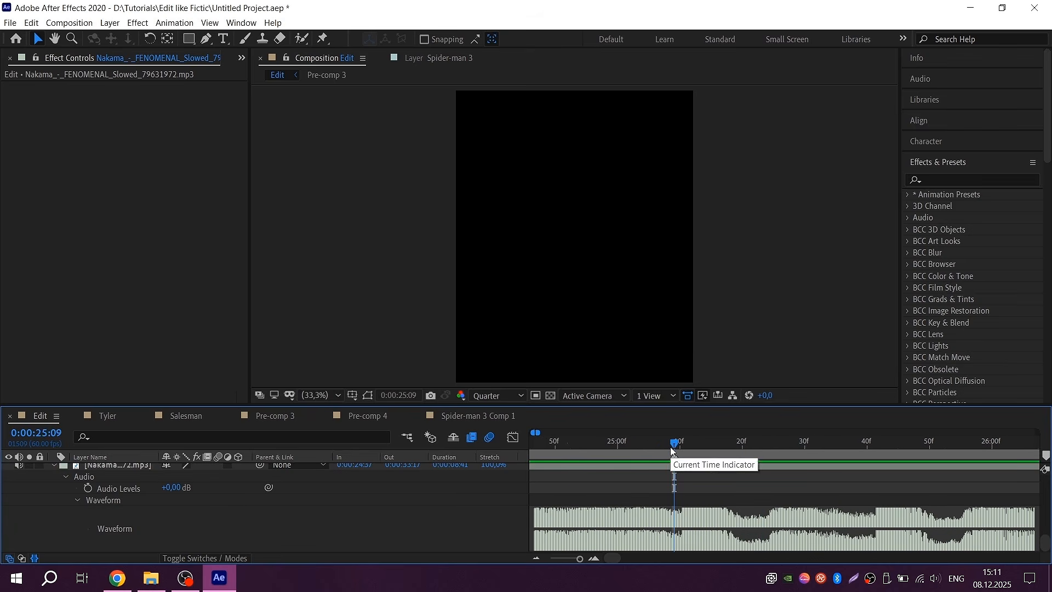
{"action": "key", "text": "space"}
{"action": "left_click", "coordinate": [870, 446]}
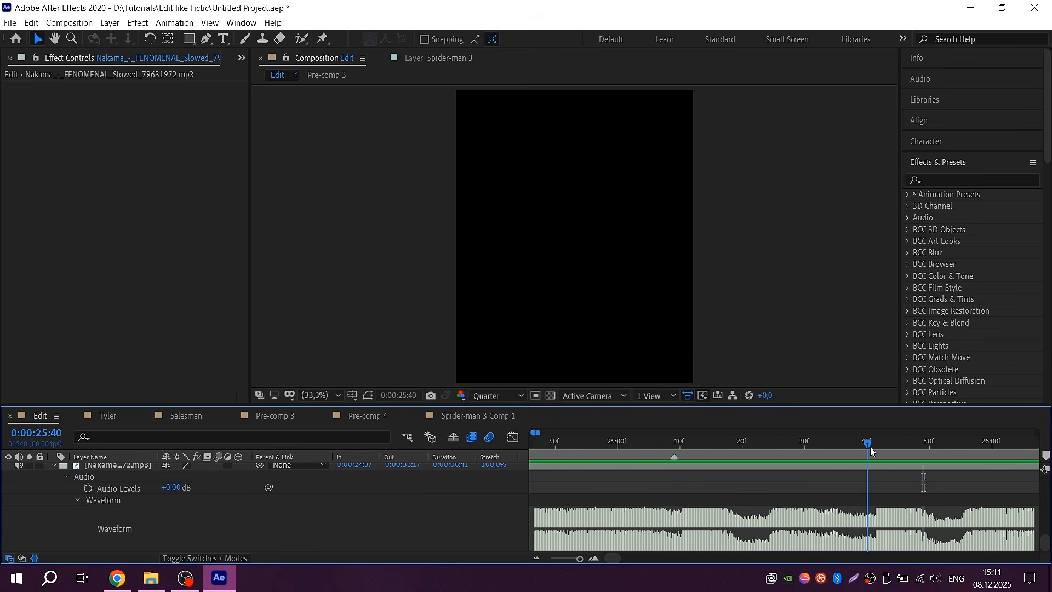
{"action": "key", "text": "space"}
{"action": "key", "text": "space"}
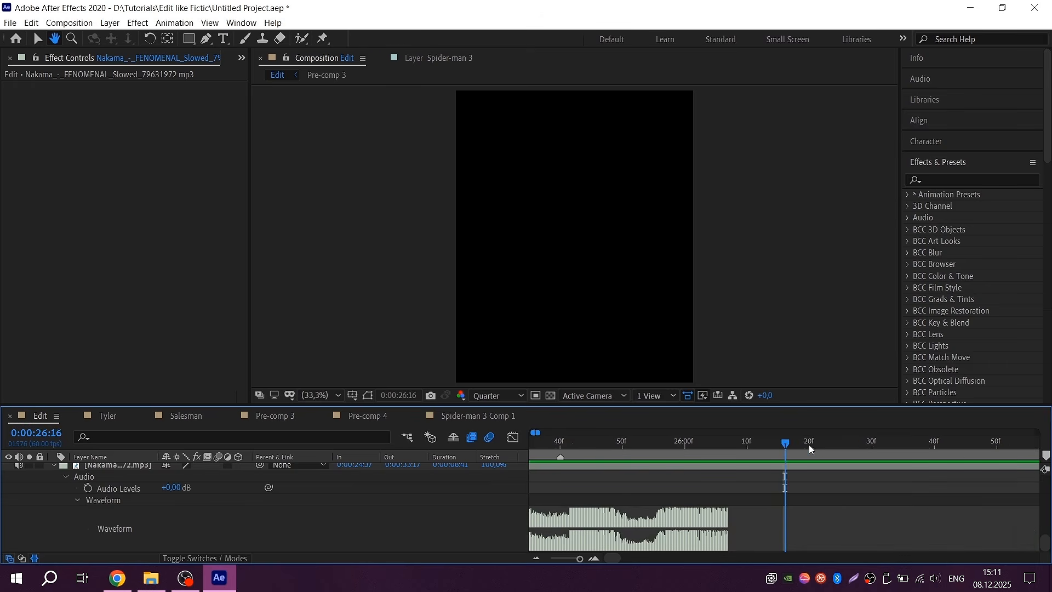
{"action": "scroll", "coordinate": [808, 445], "scroll_direction": "down", "scroll_amount": 1}
{"action": "scroll", "coordinate": [778, 445], "scroll_direction": "down", "scroll_amount": 1}
{"action": "left_click", "coordinate": [642, 443]}
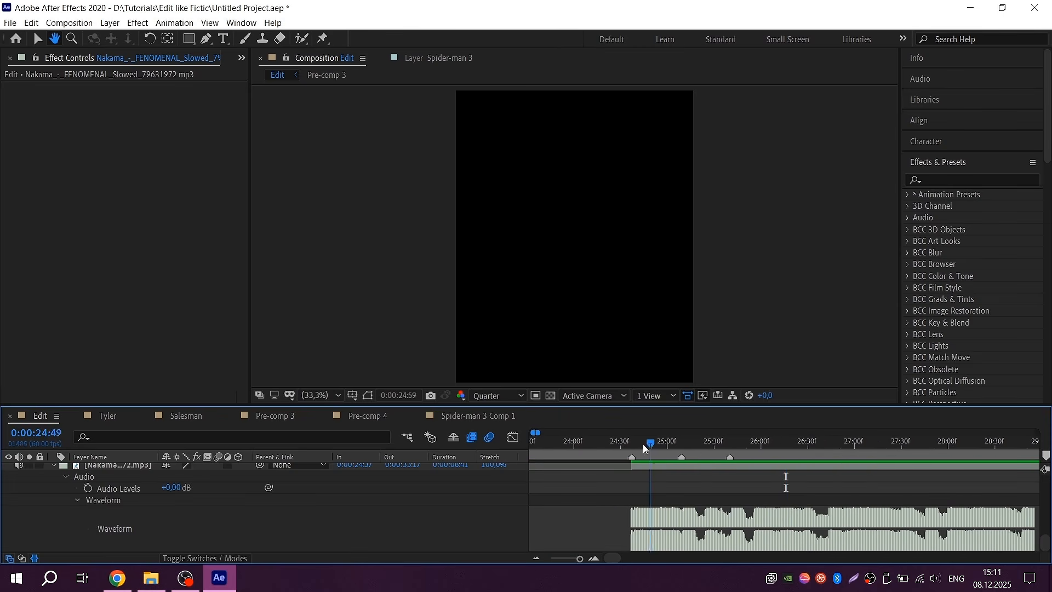
{"action": "key", "text": "space"}
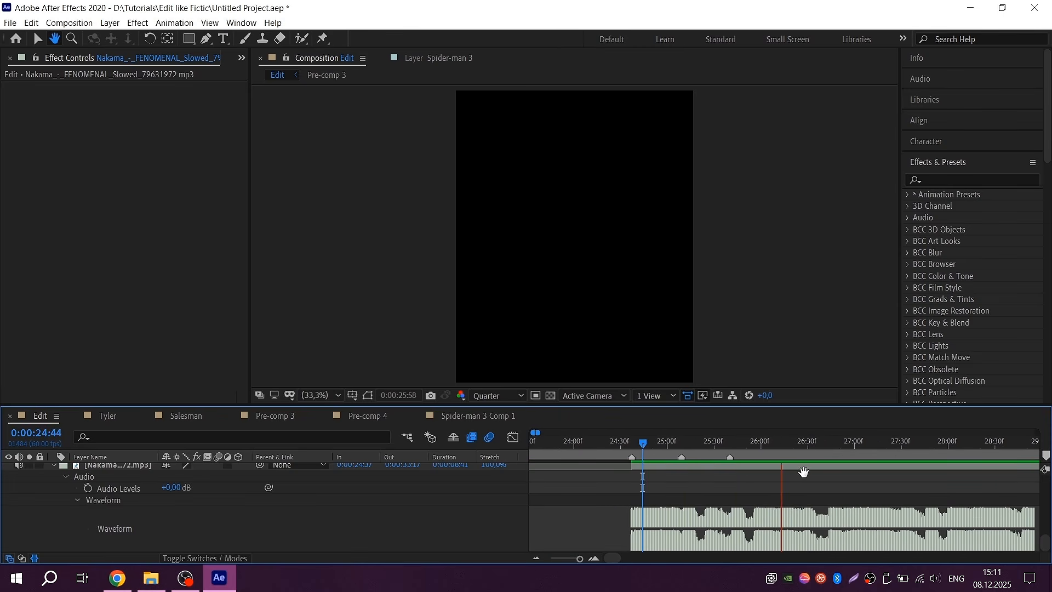
{"action": "key", "text": "space"}
{"action": "scroll", "coordinate": [762, 466], "scroll_direction": "up", "scroll_amount": 1}
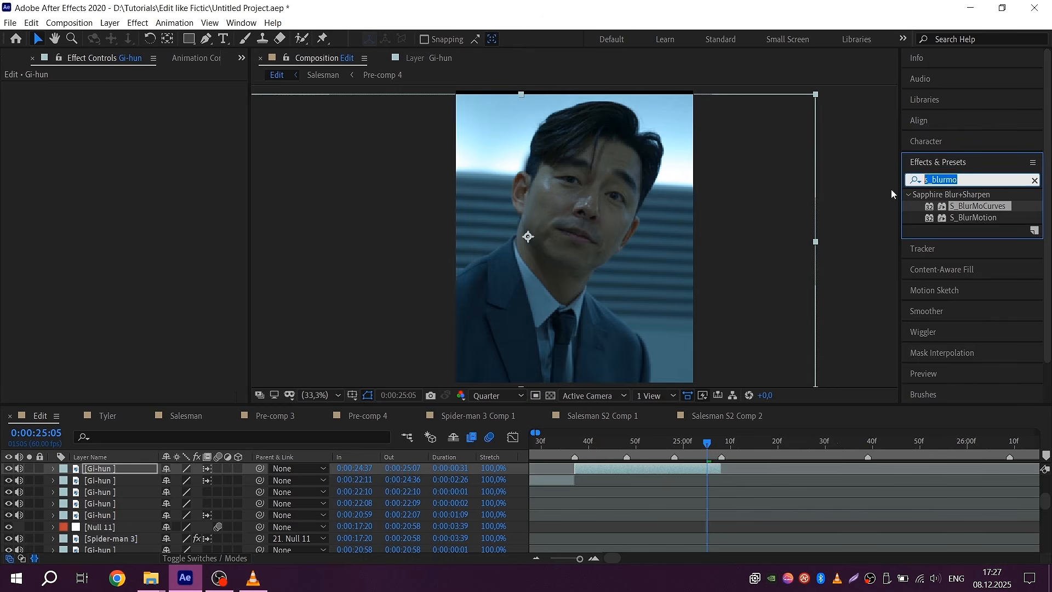
- Apply Motion Tile to the uppermost Gi-hun clip with Output Width 300, Output Height 300 and Mirror Edges on
{"action": "type", "text": "tile"}
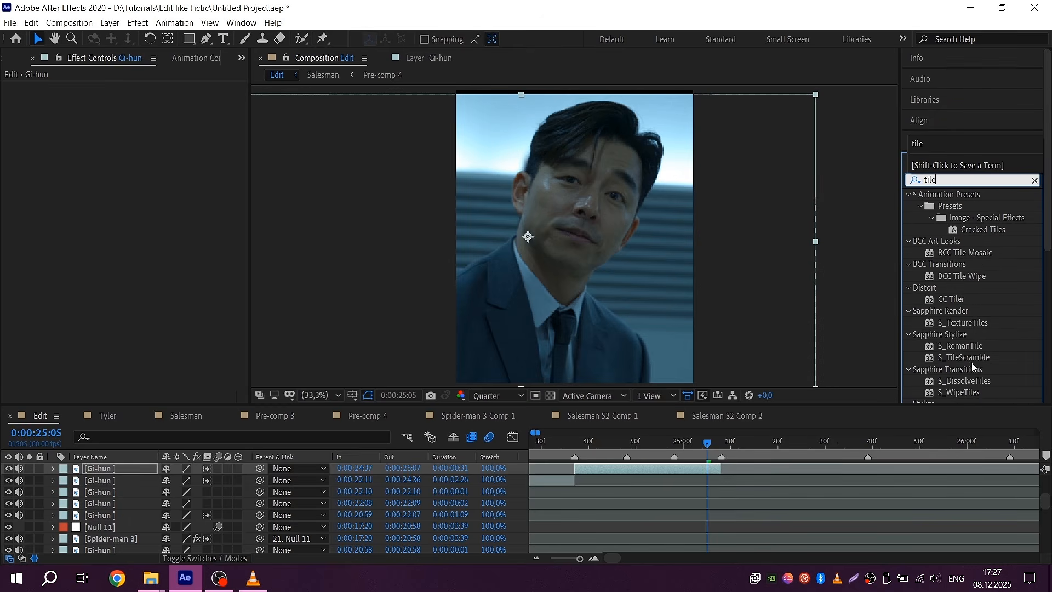
{"action": "scroll", "coordinate": [962, 384], "scroll_direction": "down", "scroll_amount": 2}
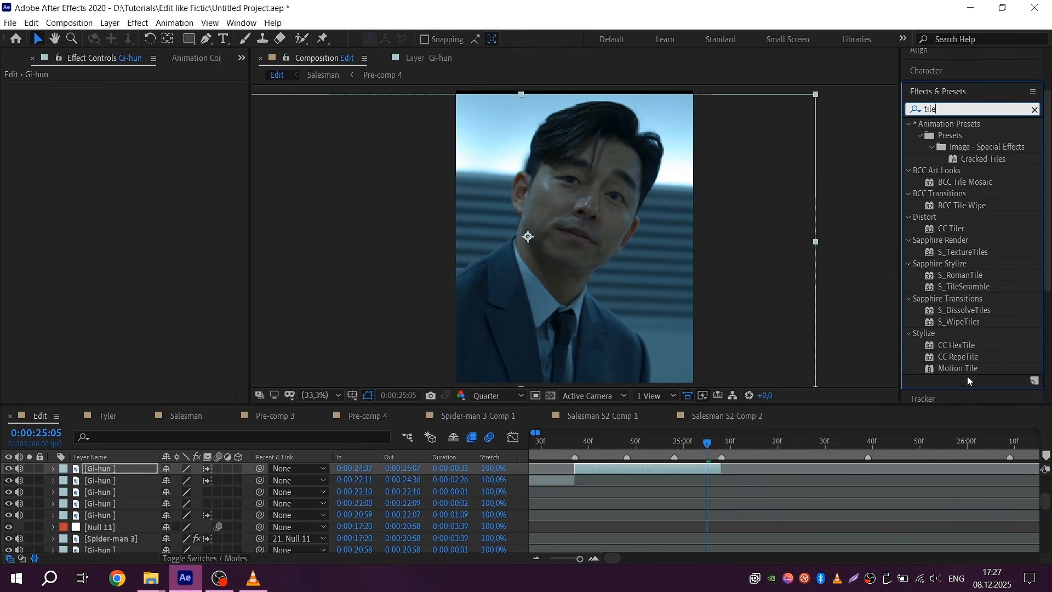
{"action": "left_click_drag", "start_coordinate": [965, 370], "coordinate": [676, 469]}
{"action": "left_click", "coordinate": [145, 133]}
{"action": "type", "text": "300"}
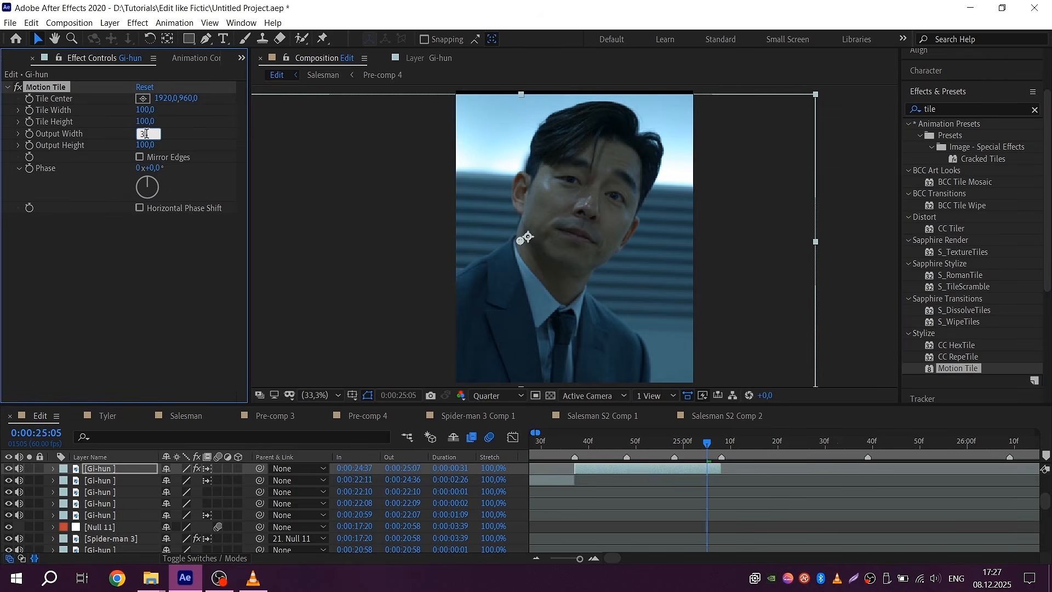
{"action": "left_click", "coordinate": [148, 145]}
{"action": "type", "text": "300"}
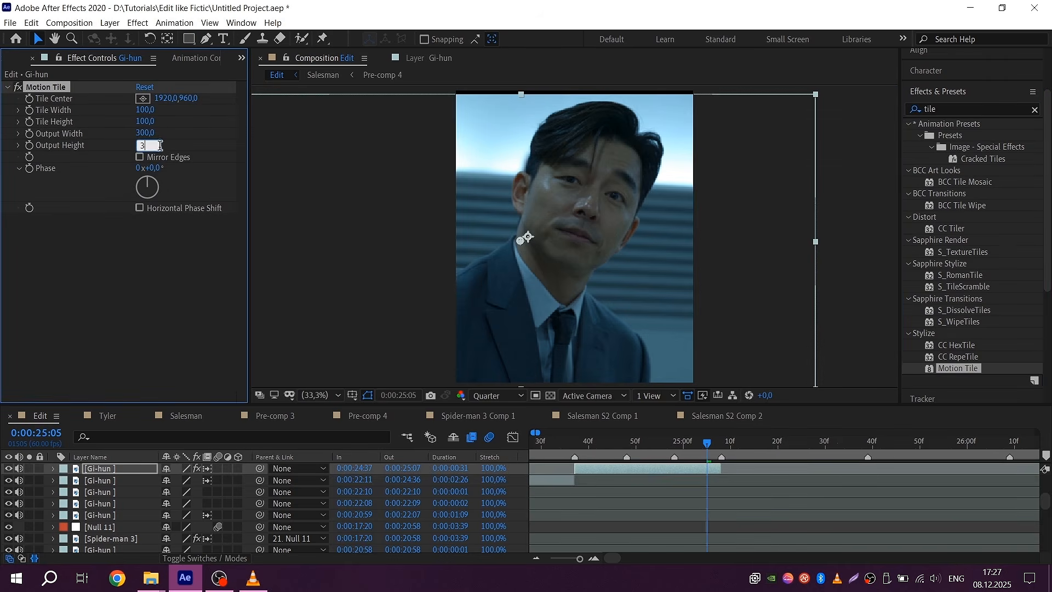
{"action": "left_click", "coordinate": [164, 156]}
{"action": "left_click", "coordinate": [8, 88]}
- Pre-compose the uppermost Gi-hun clip at 0:00:24:37 with all attributes moved into it, and enable time remapping
{"action": "scroll", "coordinate": [559, 439], "scroll_direction": "up", "scroll_amount": 1}
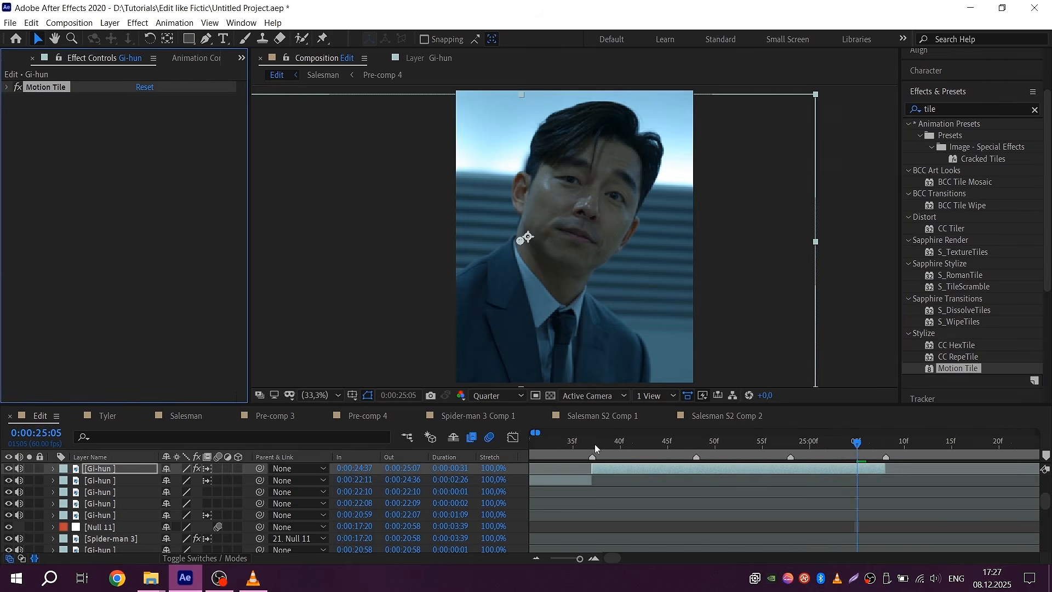
{"action": "left_click", "coordinate": [592, 442]}
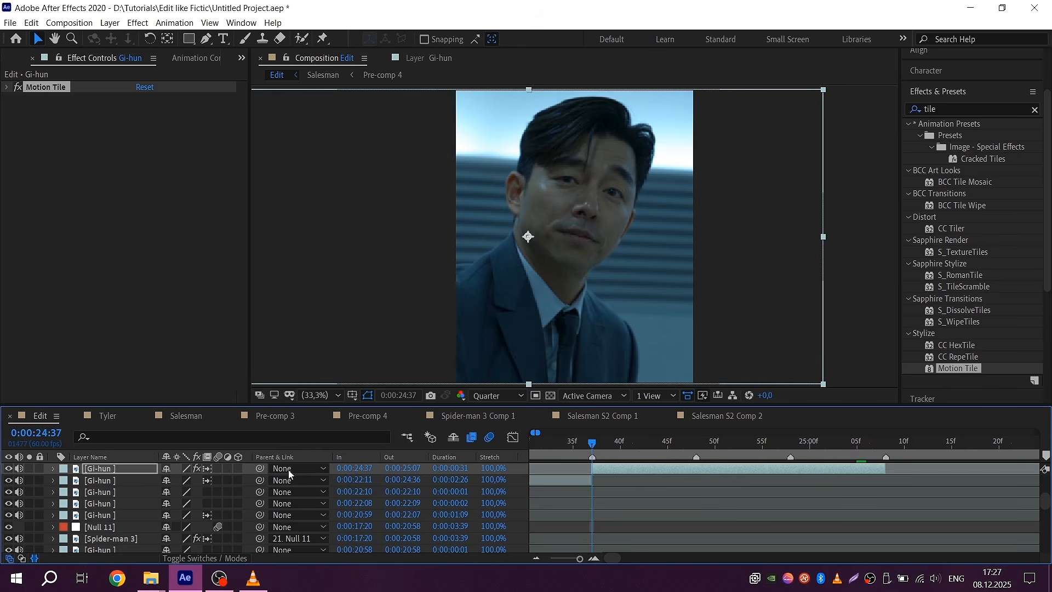
{"action": "key", "text": "ctrl+shift+c"}
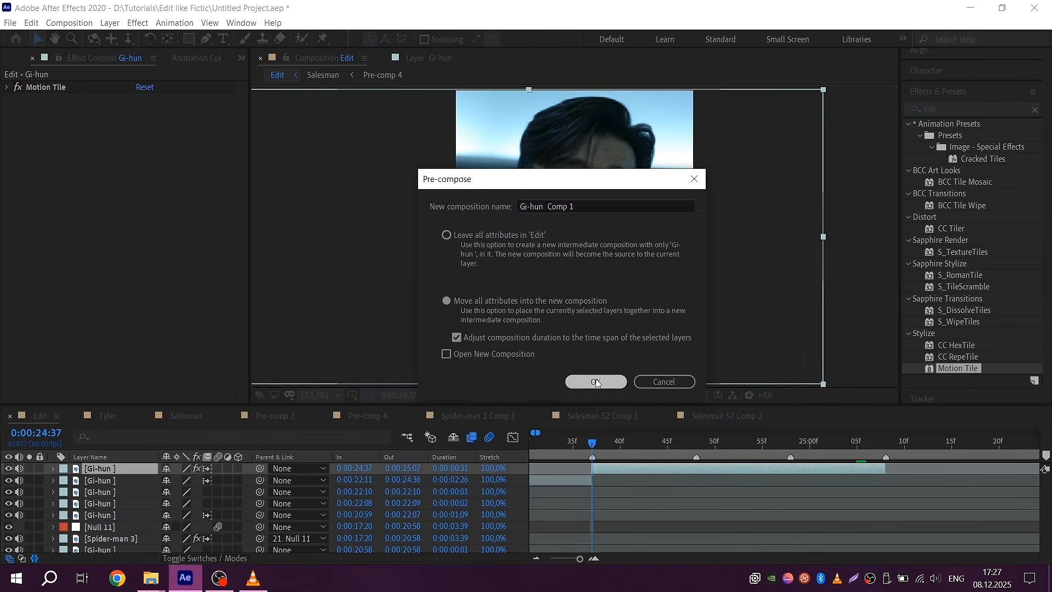
{"action": "key", "text": "Return"}
{"action": "key", "text": "ctrl+alt+t"}
- Keyframe Time Remap at 0:00:24:52, replace the end keyframe with a copy of the first at 0:00:25:08, and trim the layer there
{"action": "left_click", "coordinate": [734, 442]}
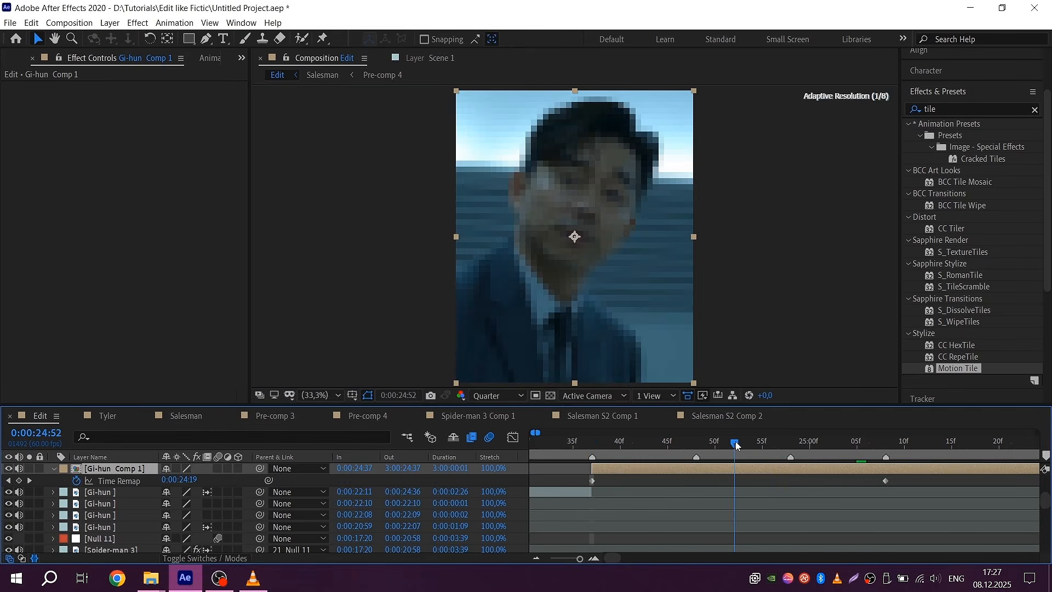
{"action": "left_click", "coordinate": [18, 481]}
{"action": "left_click", "coordinate": [885, 480]}
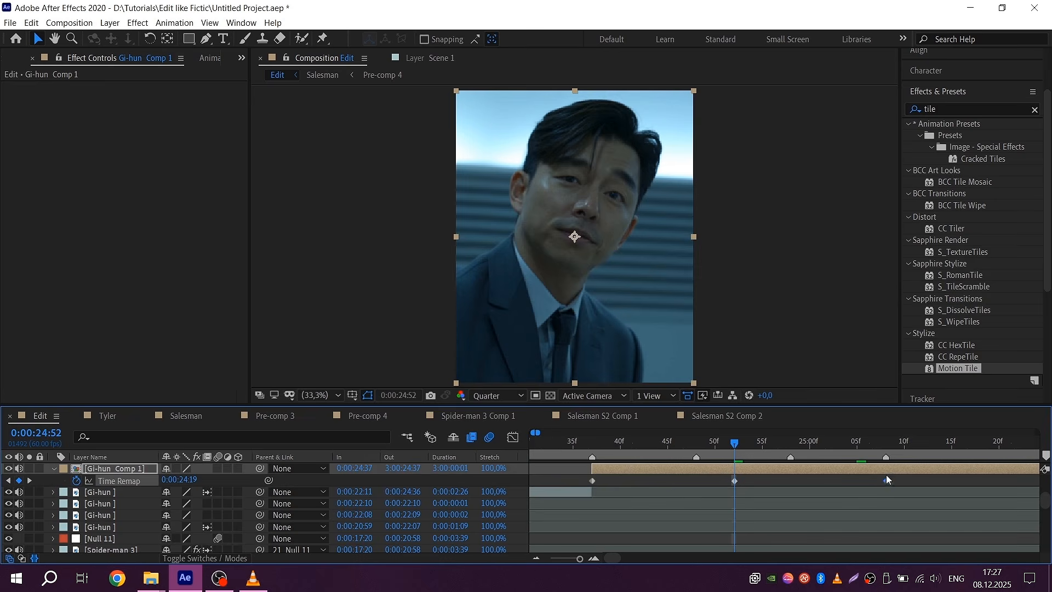
{"action": "key", "text": "Delete"}
{"action": "left_click", "coordinate": [886, 442]}
{"action": "left_click", "coordinate": [592, 480]}
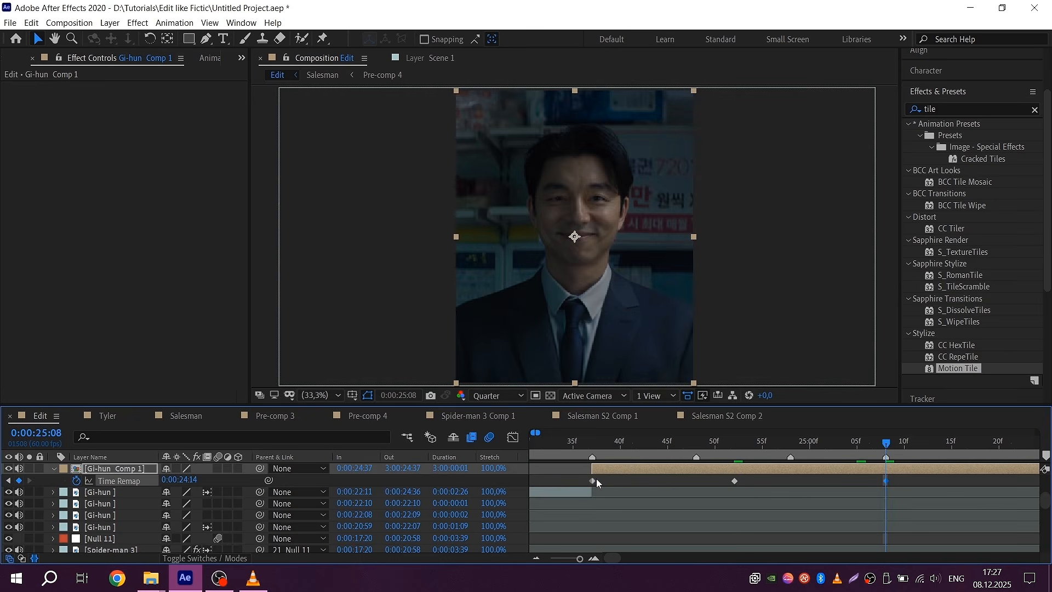
{"action": "key", "text": "ctrl+shift+d"}
{"action": "key", "text": "Delete"}
- Ease the Time Remap keyframes into a curve that rises steeply, flattens around 0:00:24:52 and drops sharply at 0:00:25:08, and preview it
{"action": "left_click_drag", "start_coordinate": [567, 481], "coordinate": [907, 508]}
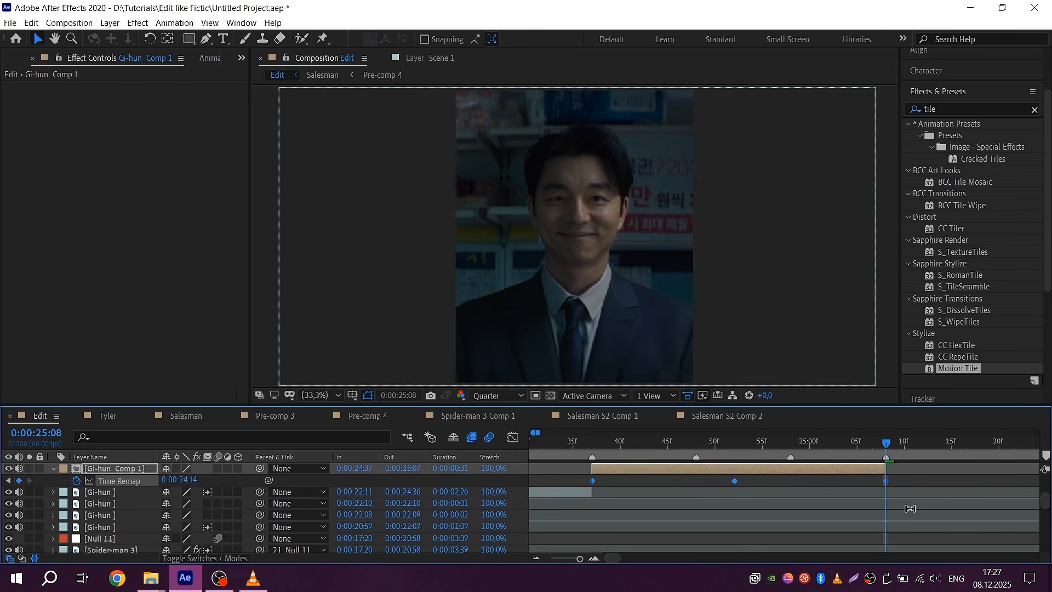
{"action": "left_click", "coordinate": [512, 436]}
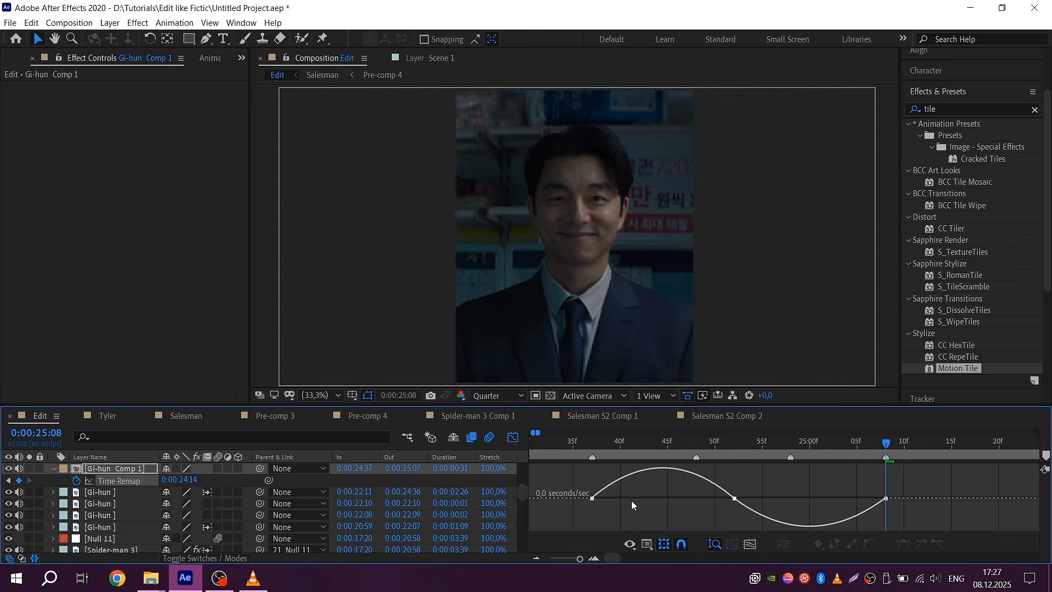
{"action": "left_click", "coordinate": [648, 545]}
{"action": "left_click", "coordinate": [688, 416]}
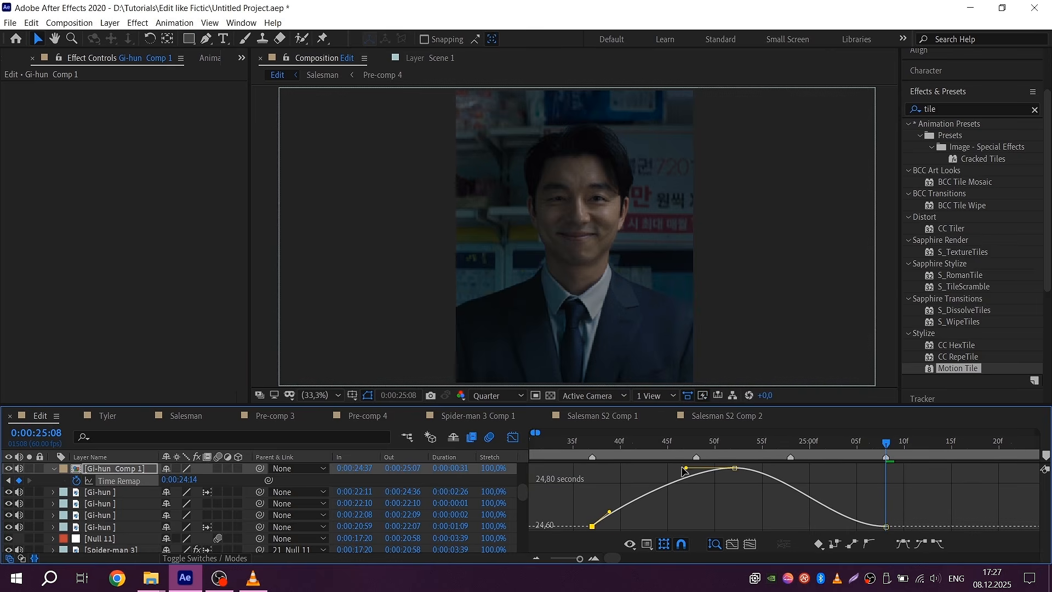
{"action": "left_click_drag", "start_coordinate": [685, 468], "coordinate": [647, 469]}
{"action": "left_click_drag", "start_coordinate": [784, 469], "coordinate": [885, 468]}
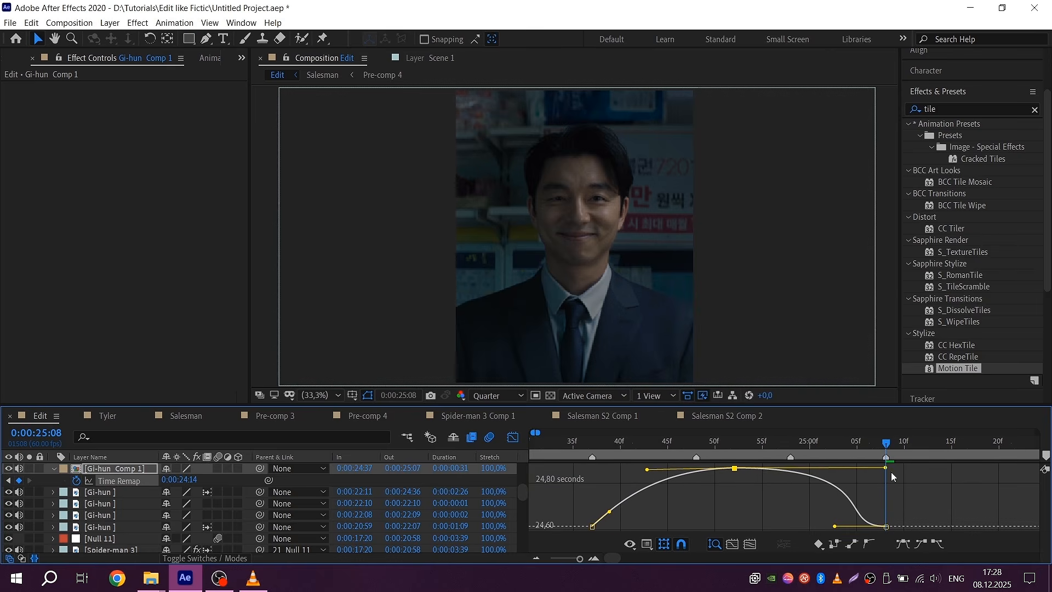
{"action": "left_click_drag", "start_coordinate": [835, 526], "coordinate": [879, 496]}
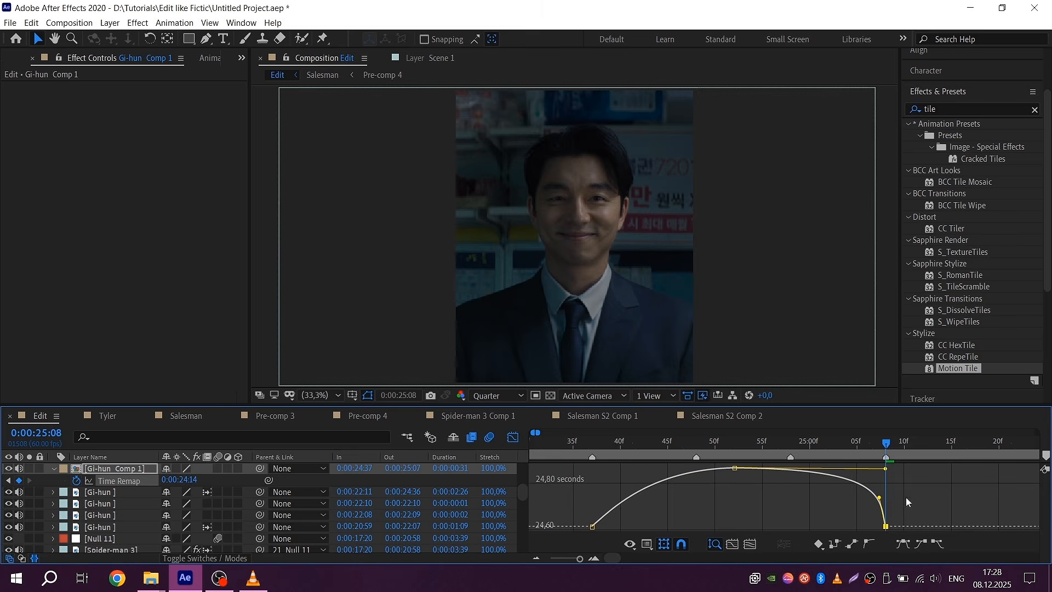
{"action": "left_click", "coordinate": [513, 436]}
{"action": "left_click", "coordinate": [592, 444]}
{"action": "key", "text": "u"}
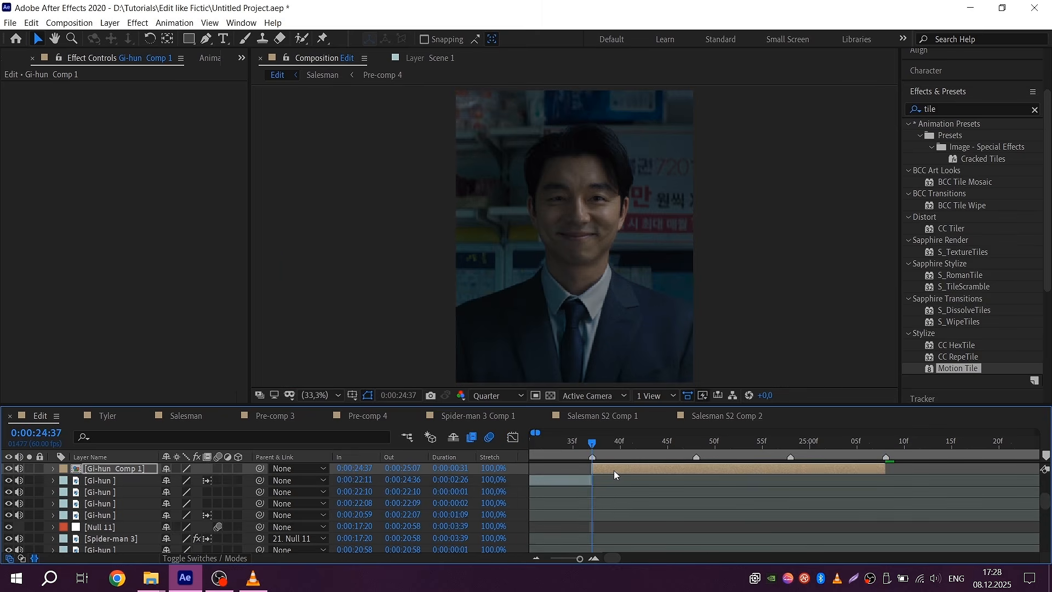
{"action": "scroll", "coordinate": [618, 478], "scroll_direction": "up", "scroll_amount": 1}
{"action": "scroll", "coordinate": [625, 489], "scroll_direction": "down", "scroll_amount": 1}
{"action": "key", "text": "space"}
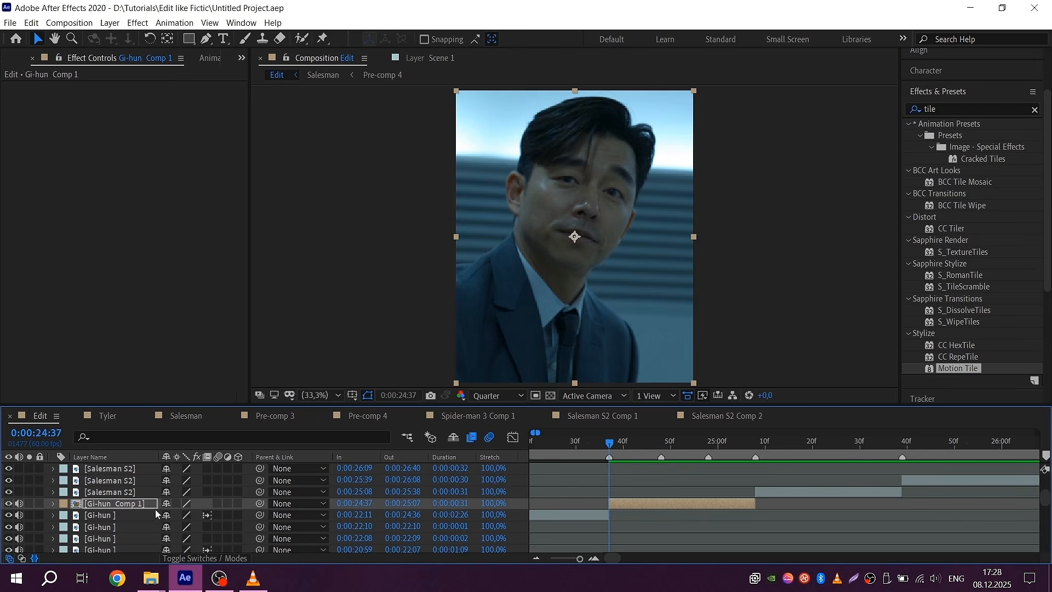
- Add an adjustment layer above Gi-hun Comp 1 from 0:00:24:37, trim it at 0:00:25:08 and turn on its motion blur
{"action": "right_click", "coordinate": [208, 500]}
{"action": "mouse_move", "coordinate": [236, 373]}
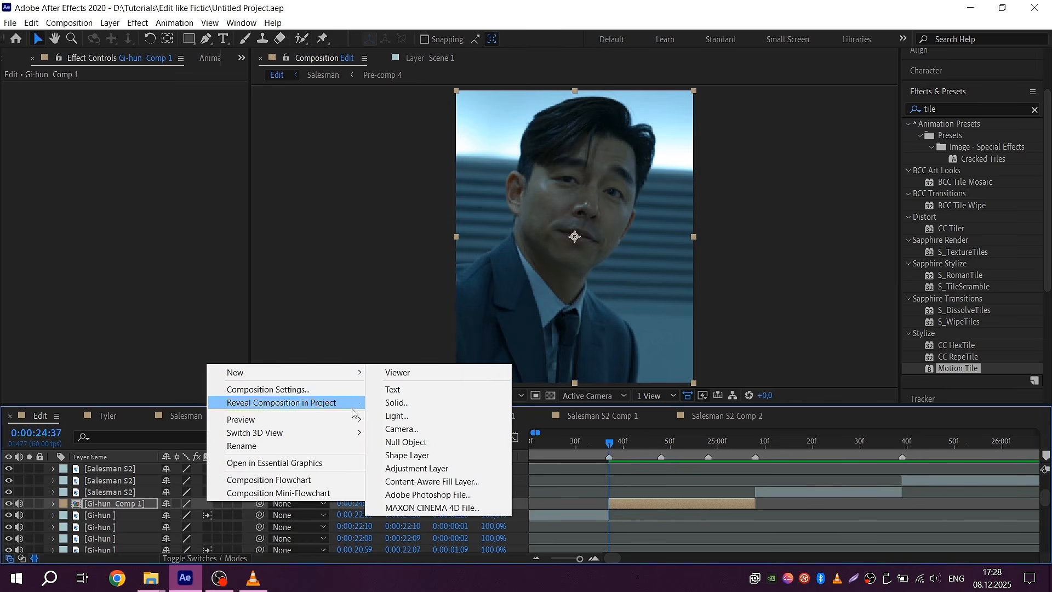
{"action": "left_click", "coordinate": [410, 469]}
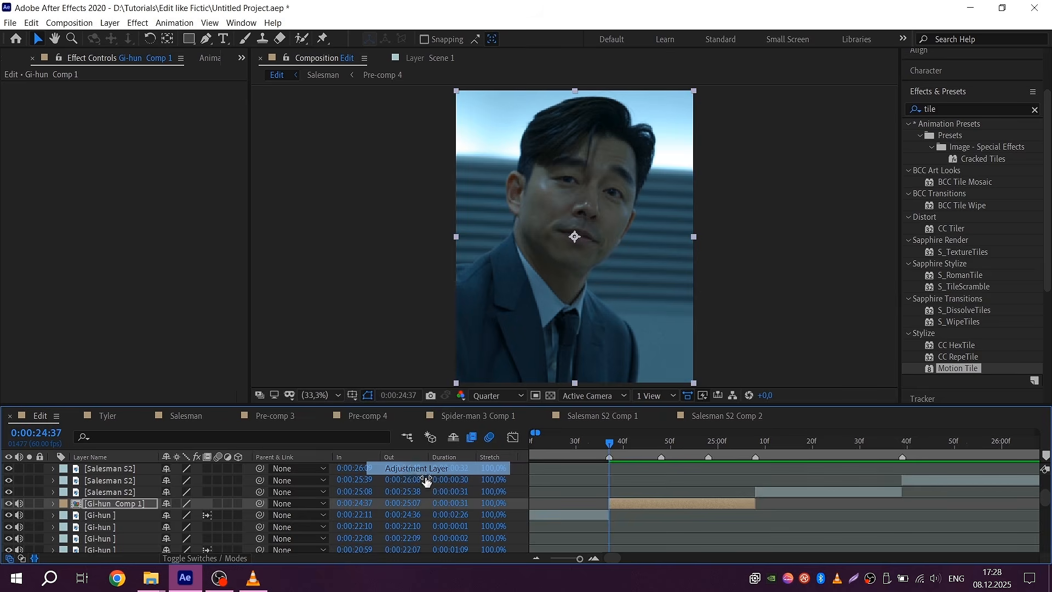
{"action": "left_click", "coordinate": [755, 444]}
{"action": "left_click", "coordinate": [761, 499]}
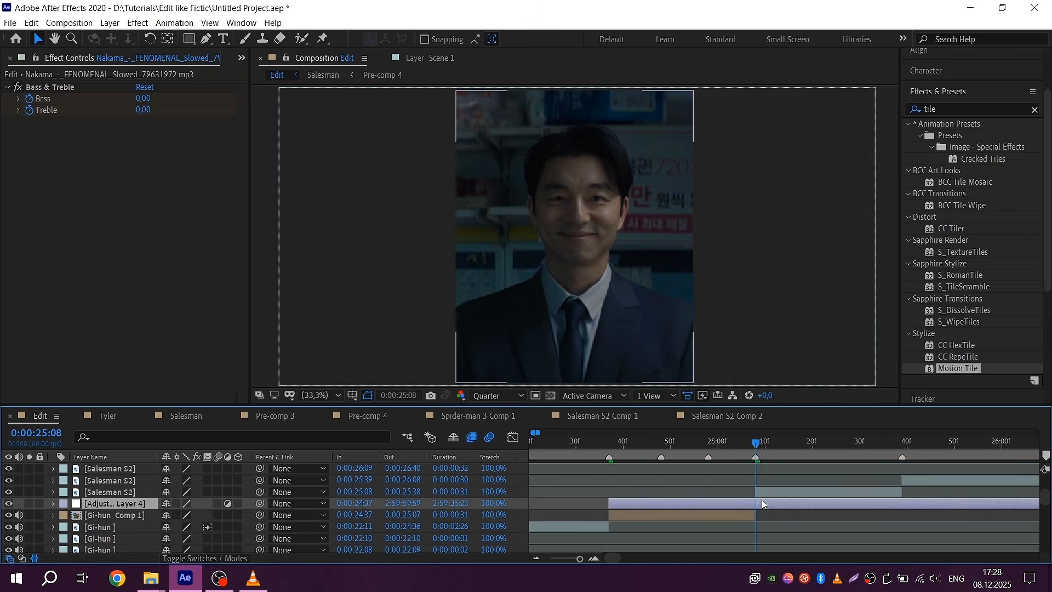
{"action": "key", "text": "alt+bracketright"}
{"action": "left_click", "coordinate": [616, 444]}
{"action": "left_click", "coordinate": [624, 503]}
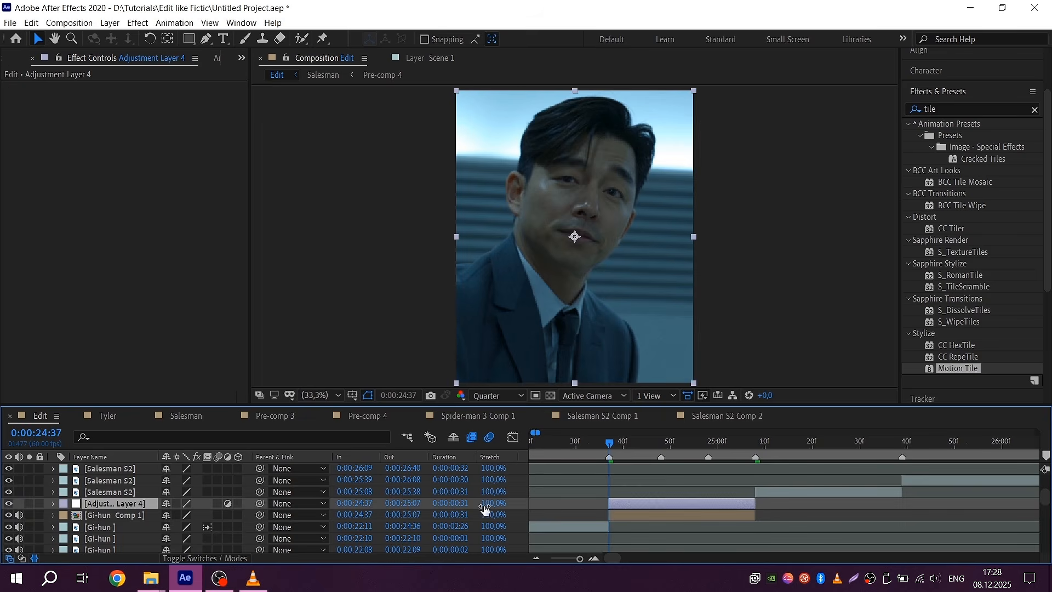
{"action": "left_click", "coordinate": [214, 502]}
- Apply S_BlurMoCurves to the adjustment layer and keyframe Z Dist at 1,000 at 0:00:24:37 and 0:00:25:08
{"action": "left_click", "coordinate": [940, 109]}
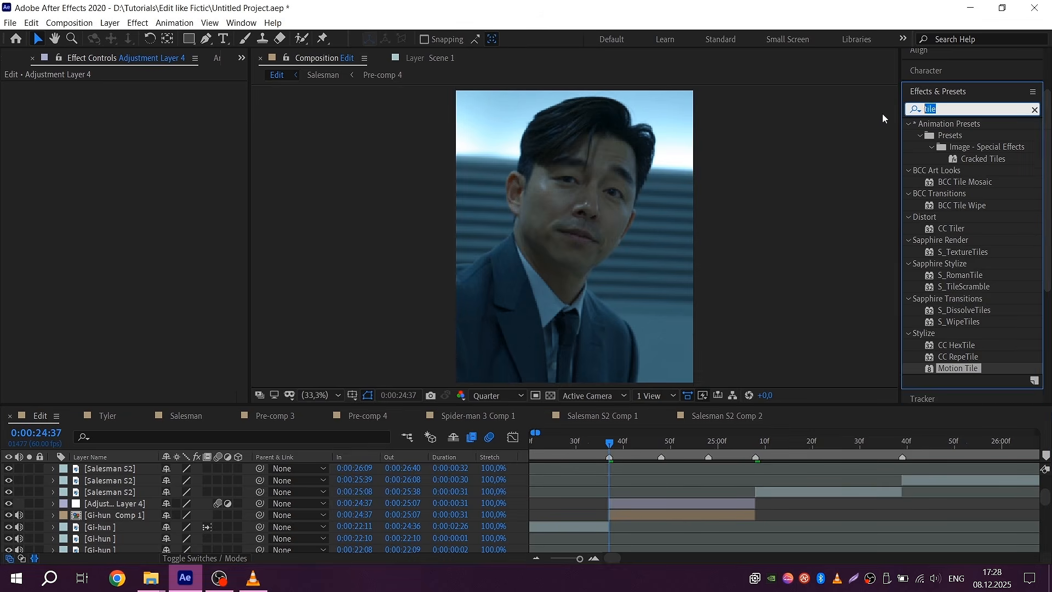
{"action": "type", "text": "s_blur"}
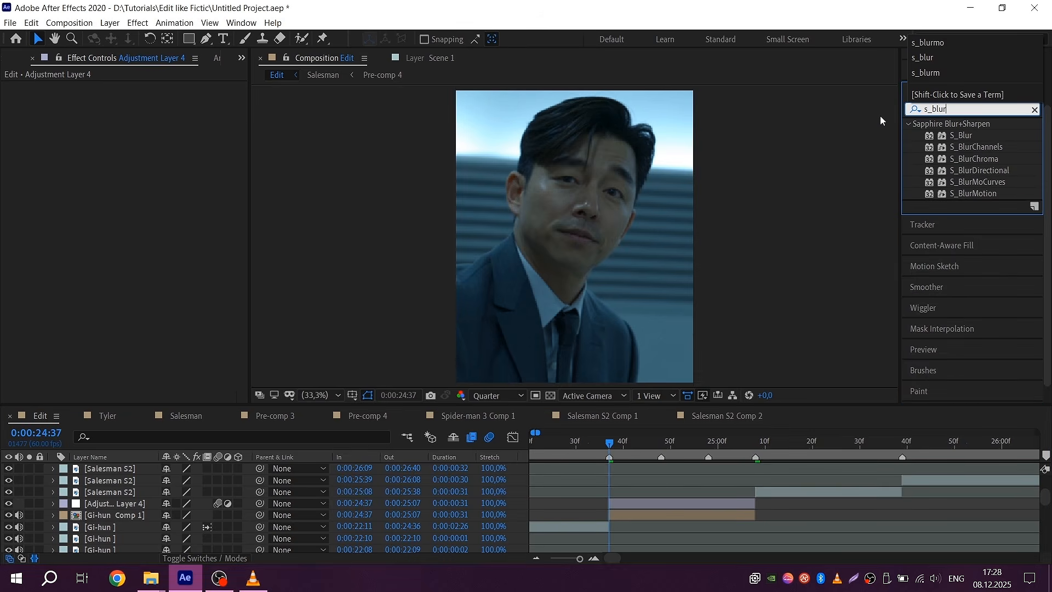
{"action": "left_click_drag", "start_coordinate": [981, 181], "coordinate": [668, 503]}
{"action": "left_click", "coordinate": [29, 191]}
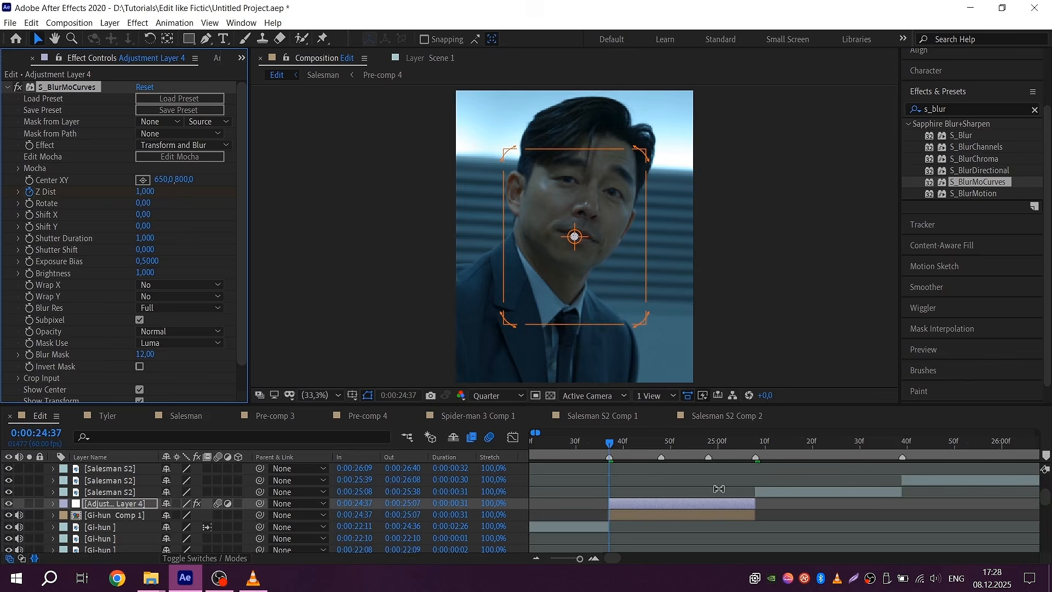
{"action": "left_click", "coordinate": [757, 443]}
{"action": "left_click", "coordinate": [19, 526]}
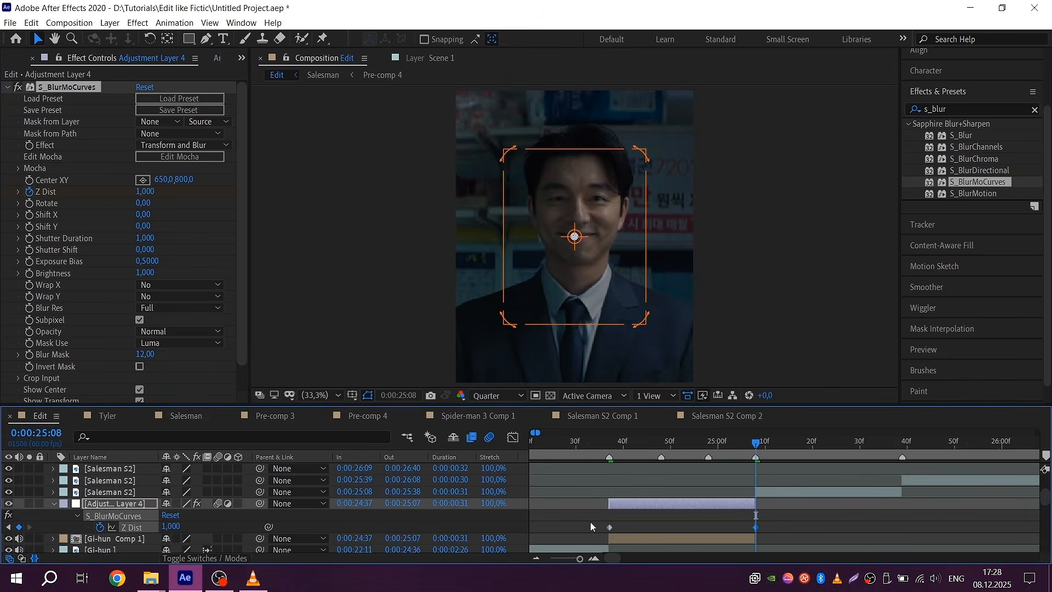
- Ease both Z Dist keyframes and bow the value curve between them downward into a symmetrical dip below 0,80
{"action": "left_click_drag", "start_coordinate": [589, 521], "coordinate": [764, 535]}
{"action": "key", "text": "F9"}
{"action": "left_click", "coordinate": [512, 437]}
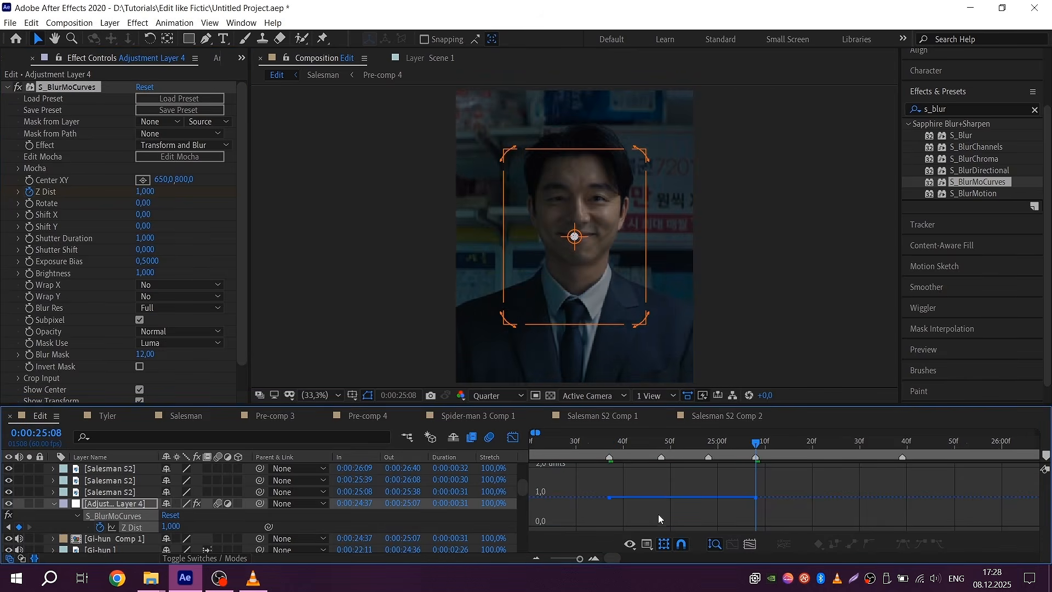
{"action": "left_click_drag", "start_coordinate": [658, 514], "coordinate": [598, 485]}
{"action": "left_click_drag", "start_coordinate": [659, 496], "coordinate": [612, 523]}
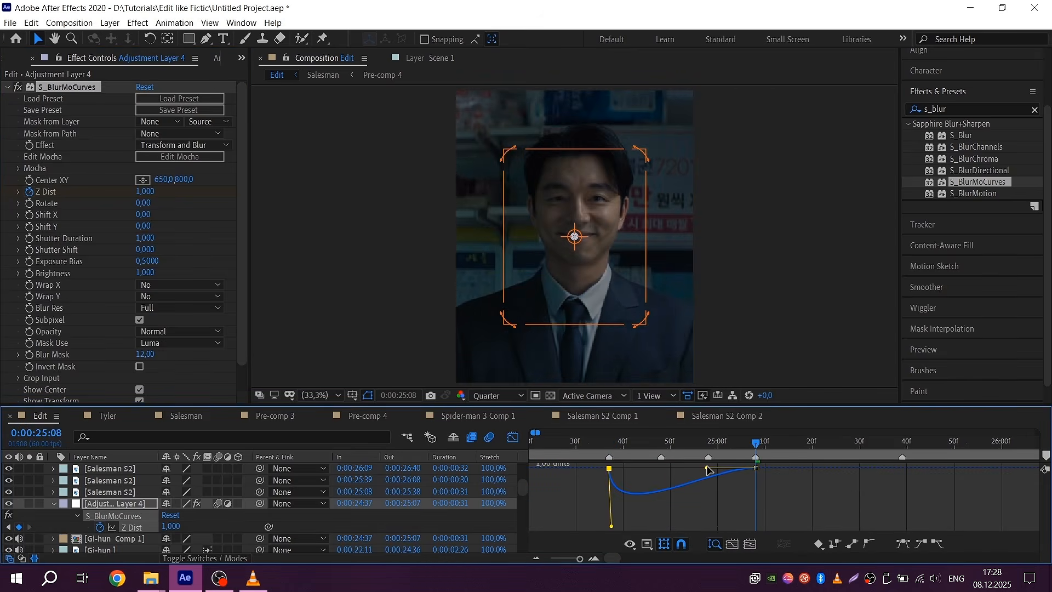
{"action": "left_click_drag", "start_coordinate": [707, 468], "coordinate": [728, 467]}
{"action": "key", "text": "i"}
{"action": "left_click", "coordinate": [758, 525]}
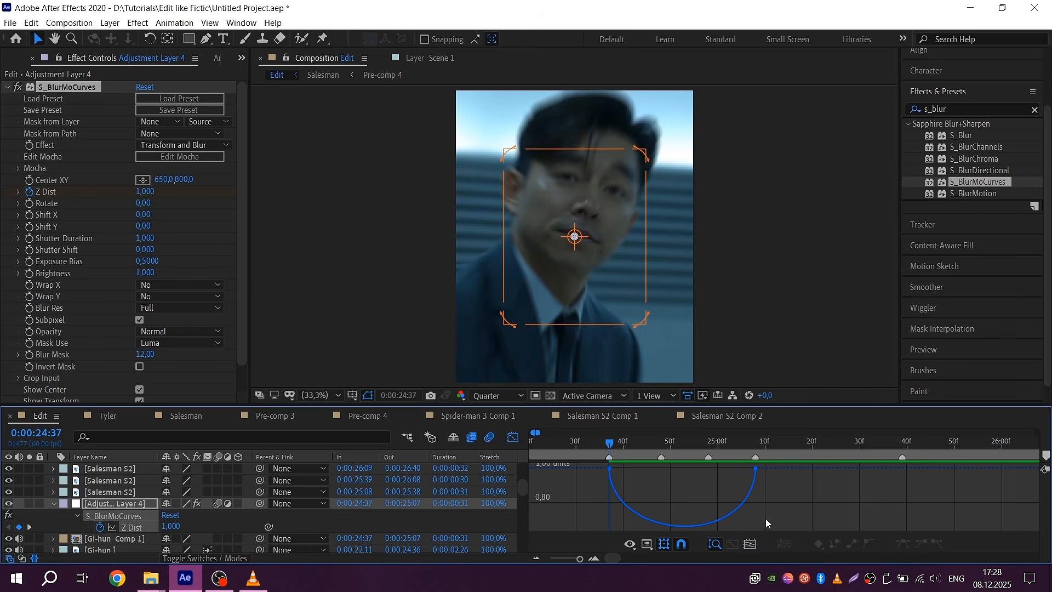
{"action": "left_click_drag", "start_coordinate": [753, 526], "coordinate": [760, 523]}
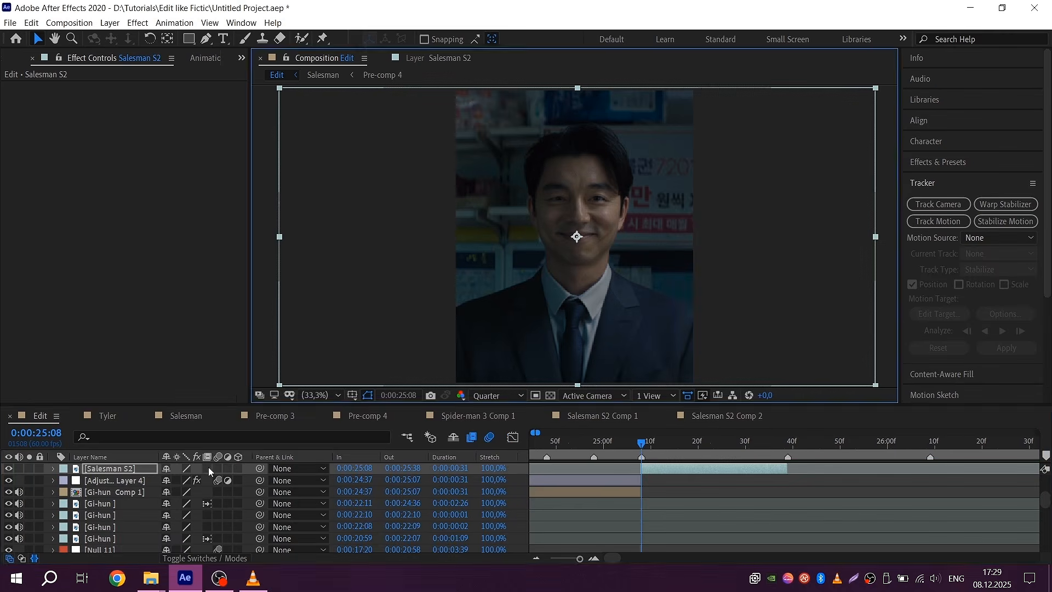
- Turn on frame blending for the Salesman S2 clip at 0:00:25:08 and pre-compose it with all attributes, matching the layer's time span
{"action": "left_click", "coordinate": [208, 469]}
{"action": "scroll", "coordinate": [655, 468], "scroll_direction": "up", "scroll_amount": 1}
{"action": "right_click", "coordinate": [651, 468]}
{"action": "left_click", "coordinate": [696, 403]}
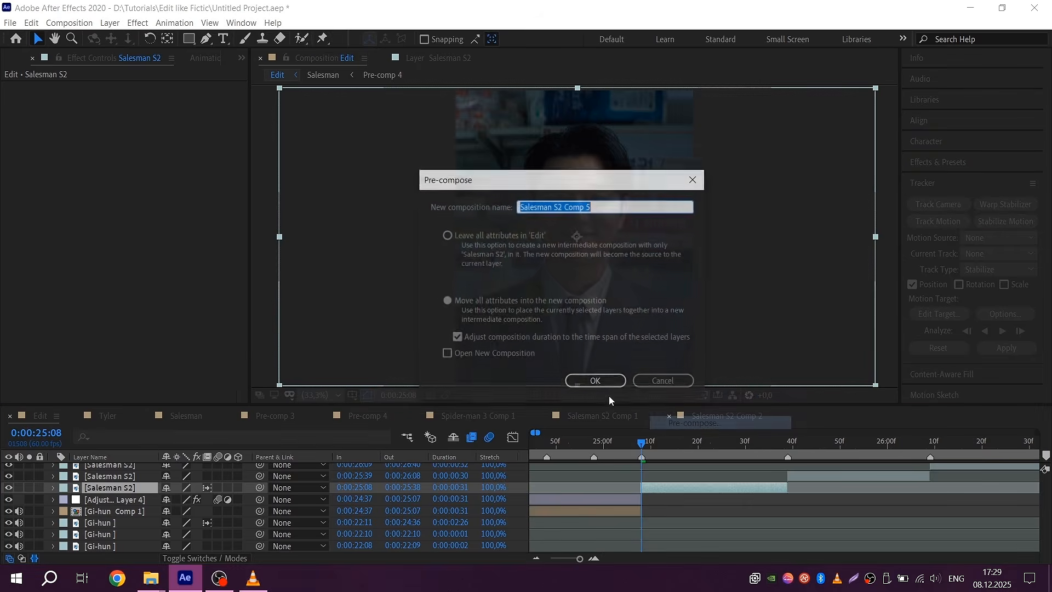
{"action": "key", "text": "Return"}
{"action": "left_click", "coordinate": [628, 514]}
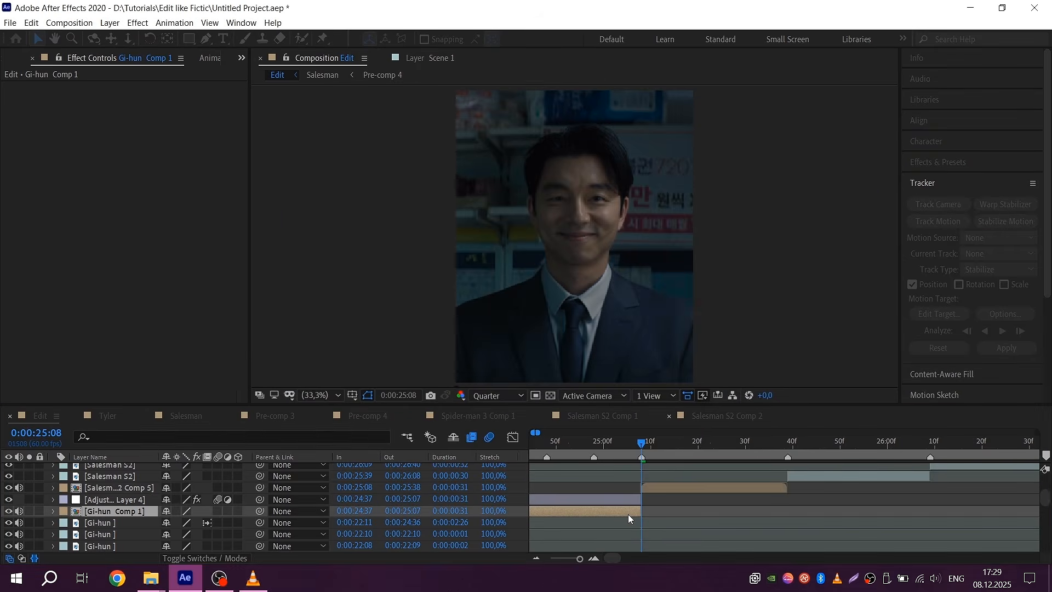
{"action": "key", "text": "ctrl+alt+t"}
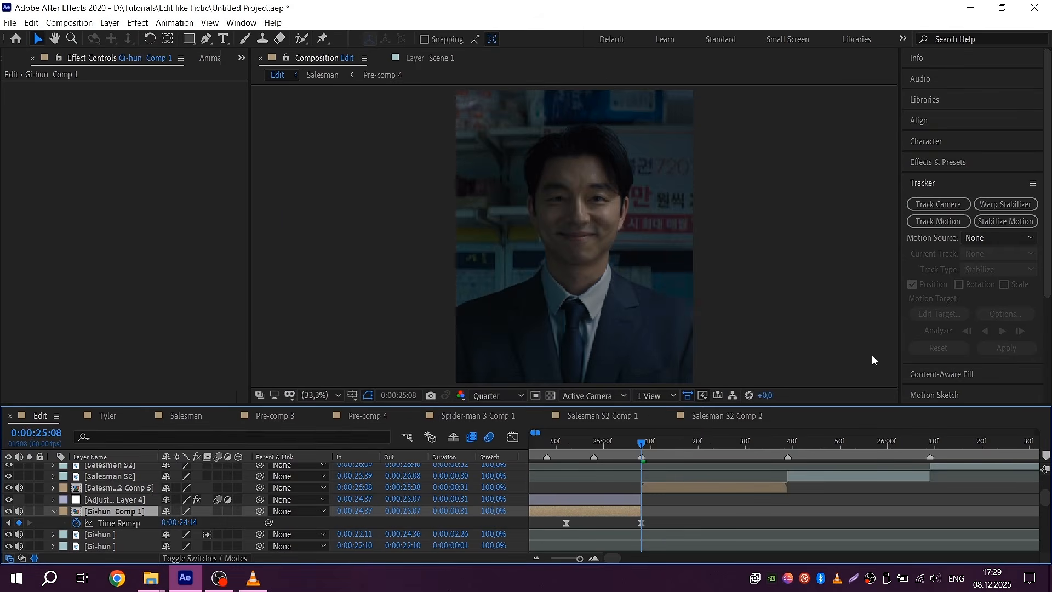
{"action": "key", "text": "u"}
- Apply the Slippy Twixtor preset to Salesman S2 Comp 5 and reveal its Speed % keyframes
{"action": "left_click", "coordinate": [945, 163]}
{"action": "left_click_drag", "start_coordinate": [951, 180], "coordinate": [886, 190]}
{"action": "type", "text": "tw"}
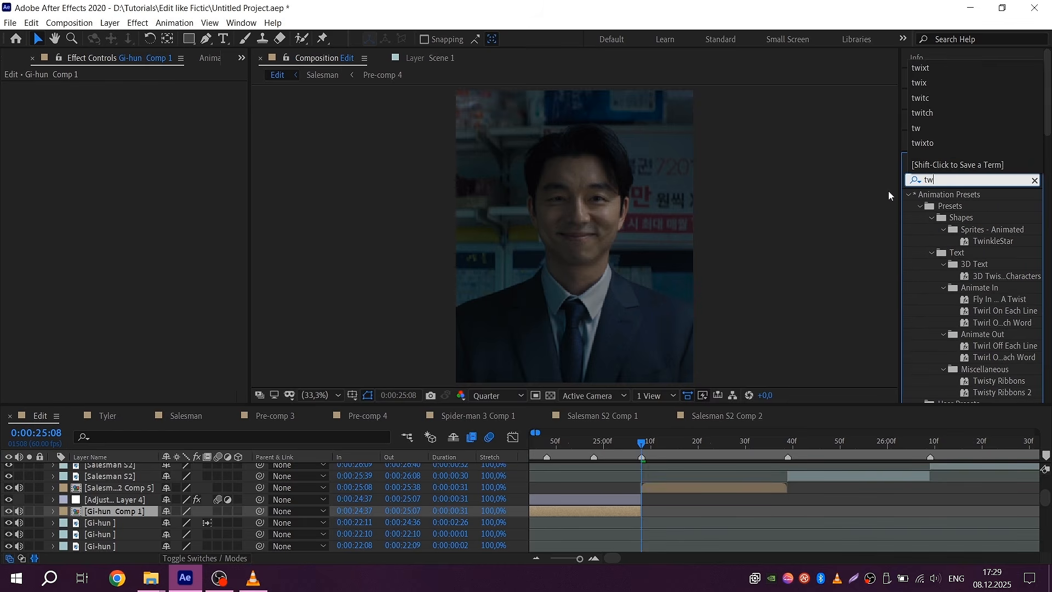
{"action": "type", "text": "ix"}
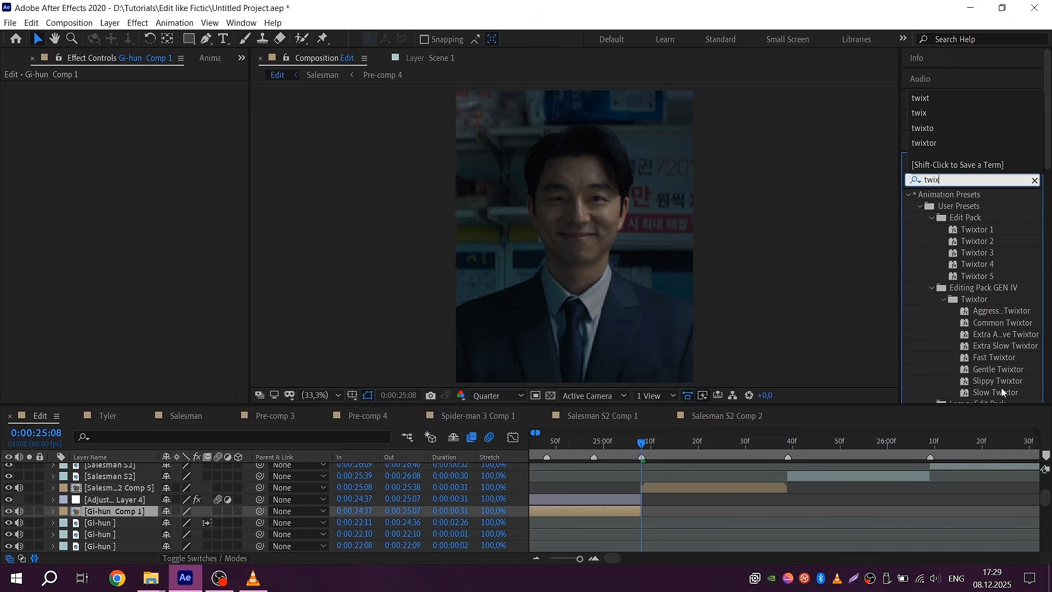
{"action": "left_click_drag", "start_coordinate": [997, 381], "coordinate": [688, 487]}
{"action": "key", "text": "u"}
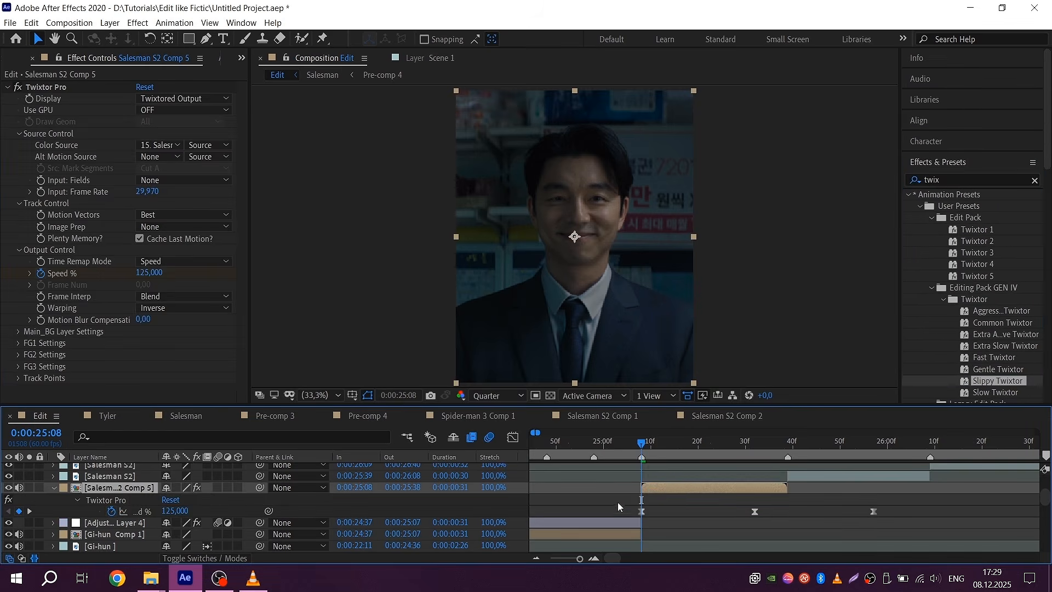
- Retime the Twixtor Speed % keyframes so the middle one sits at 0:00:25:23 and the last at 0:00:25:39
{"action": "left_click", "coordinate": [659, 503]}
{"action": "left_click", "coordinate": [712, 441]}
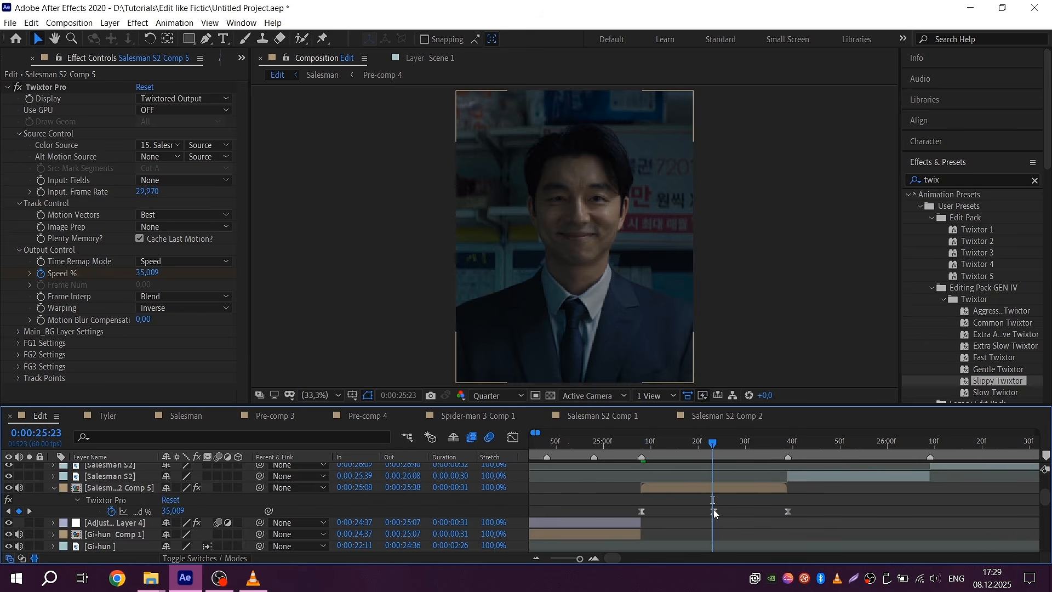
{"action": "scroll", "coordinate": [722, 511], "scroll_direction": "up", "scroll_amount": 1}
{"action": "left_click_drag", "start_coordinate": [704, 513], "coordinate": [702, 513]}
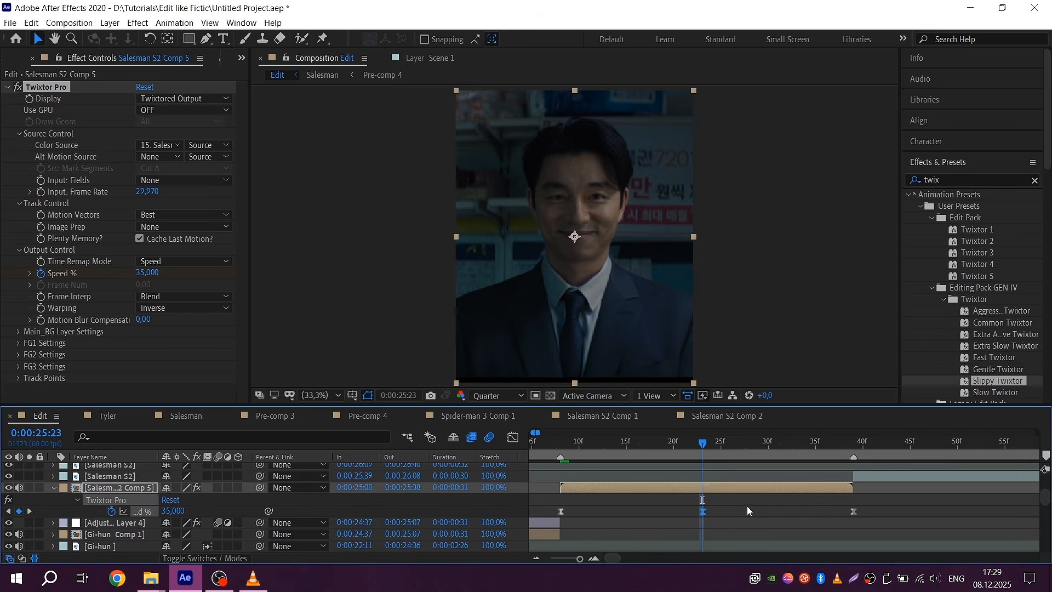
{"action": "left_click", "coordinate": [851, 441]}
{"action": "scroll", "coordinate": [754, 500], "scroll_direction": "down", "scroll_amount": 1}
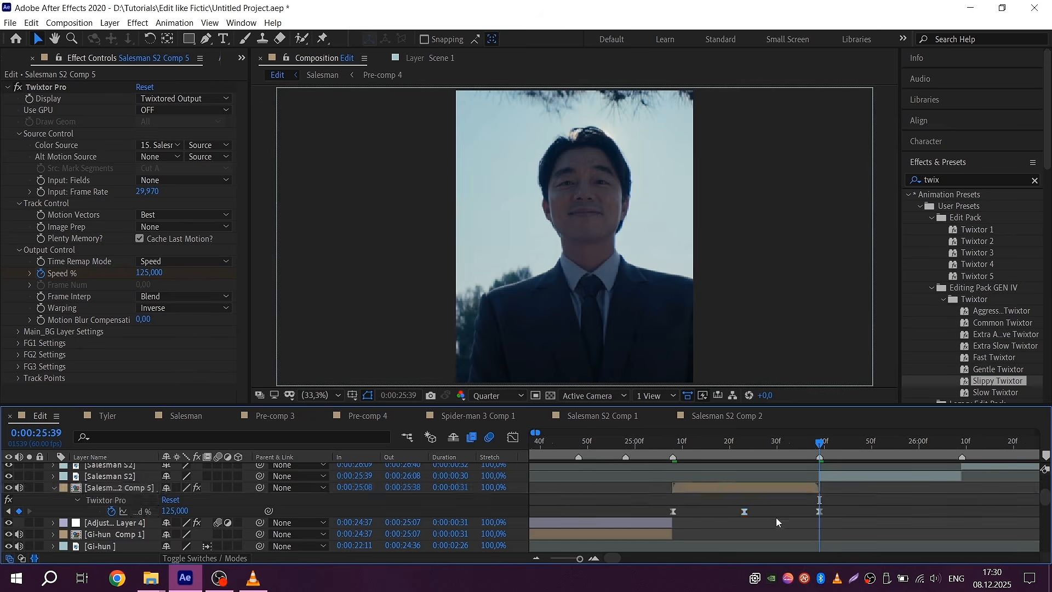
- Adjust the Speed % value curve at its first and last keyframes, keeping a deep dip between them
{"action": "left_click", "coordinate": [512, 436]}
{"action": "left_click_drag", "start_coordinate": [653, 492], "coordinate": [703, 464]}
{"action": "scroll", "coordinate": [697, 475], "scroll_direction": "up", "scroll_amount": 1}
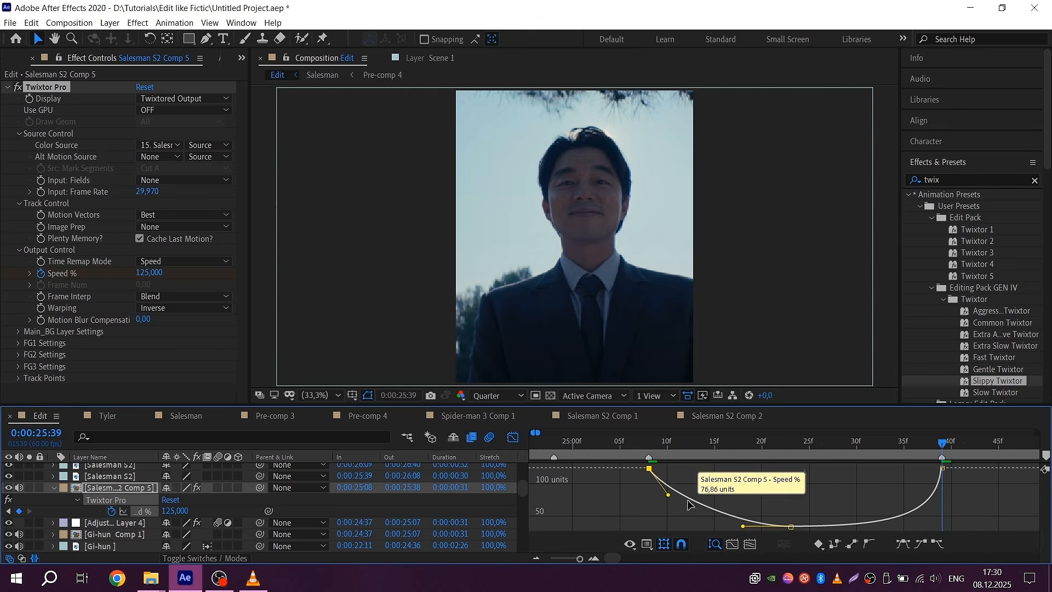
{"action": "left_click_drag", "start_coordinate": [929, 502], "coordinate": [954, 465]}
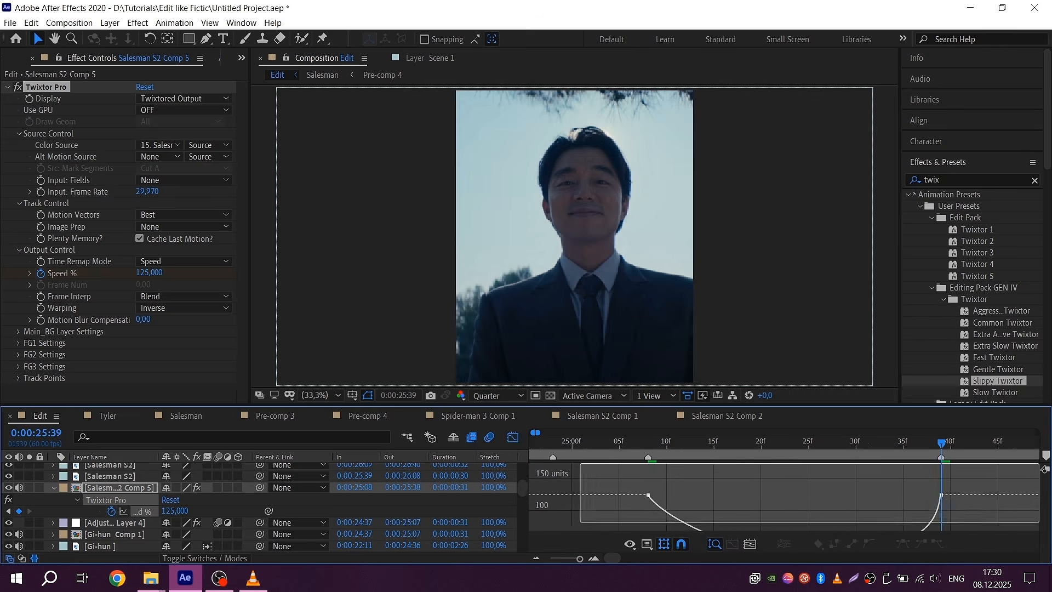
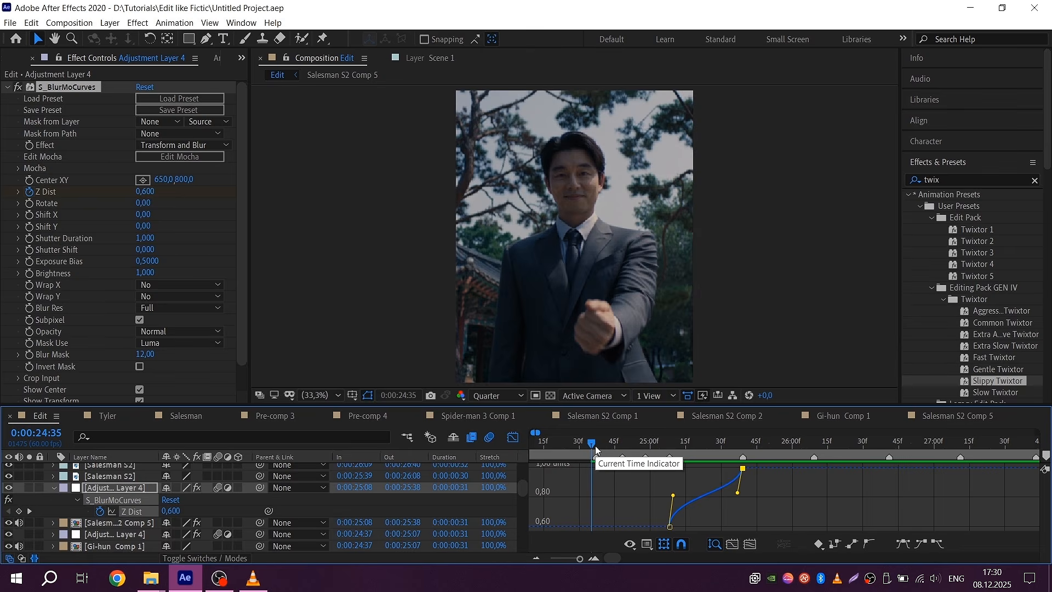
- Preview the edit from 0:00:24:35 through the Salesman clip, leave the graph view and return to 0:00:25:08
{"action": "key", "text": "space"}
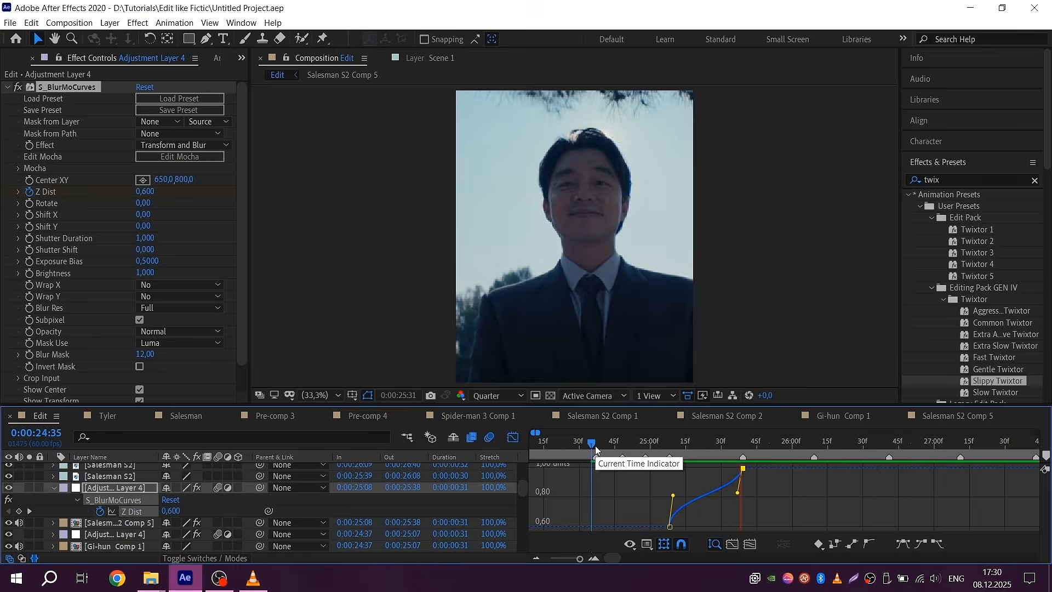
{"action": "left_click", "coordinate": [513, 437]}
{"action": "left_click", "coordinate": [662, 441]}
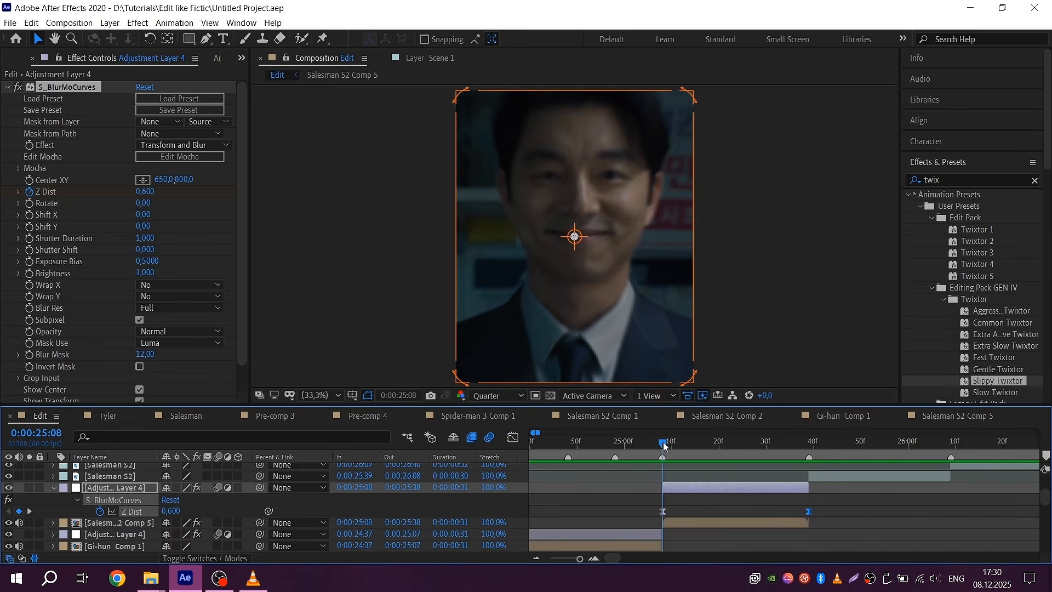
- Copy the Salesman S2 layer from Salesman S2 Comp 5 into the Edit composition and move it to start at 0:00:25:08
{"action": "double_click", "coordinate": [678, 498]}
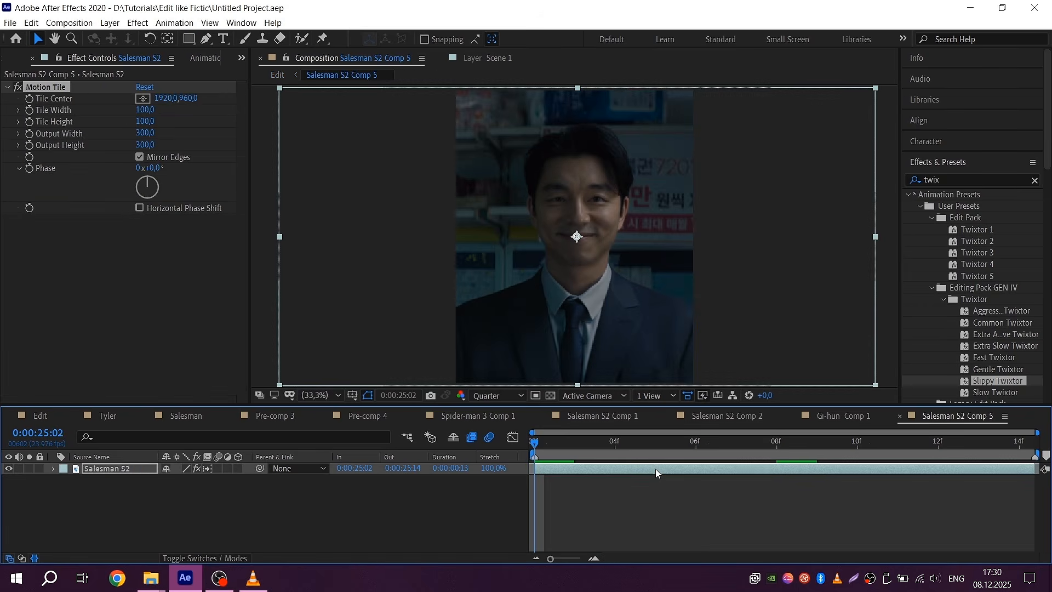
{"action": "left_click", "coordinate": [277, 75]}
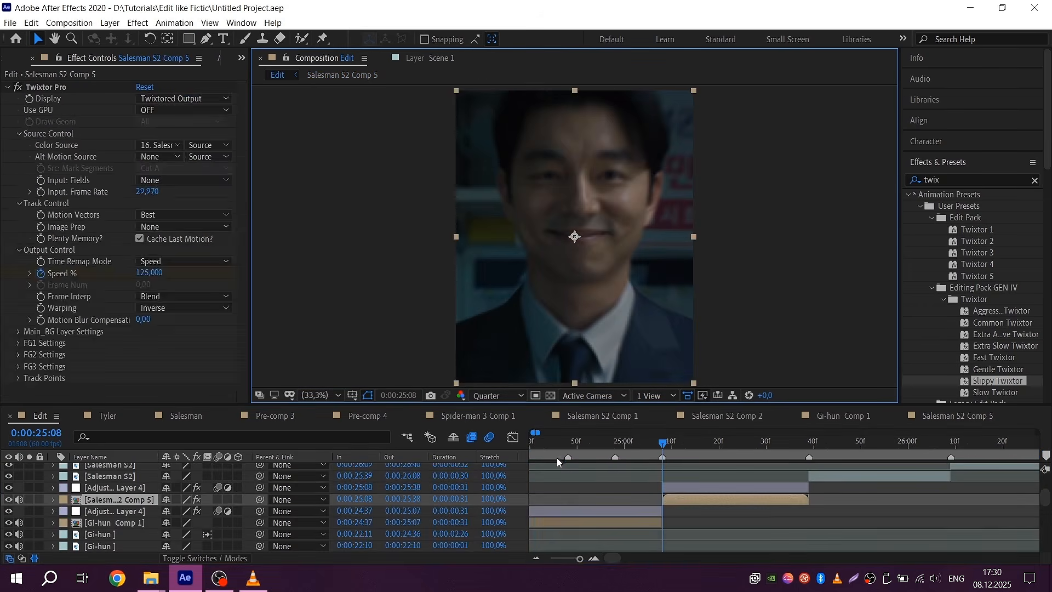
{"action": "key", "text": "ctrl+v"}
{"action": "scroll", "coordinate": [678, 487], "scroll_direction": "down", "scroll_amount": 5}
{"action": "scroll", "coordinate": [567, 512], "scroll_direction": "down", "scroll_amount": 3}
{"action": "scroll", "coordinate": [538, 500], "scroll_direction": "up", "scroll_amount": 5}
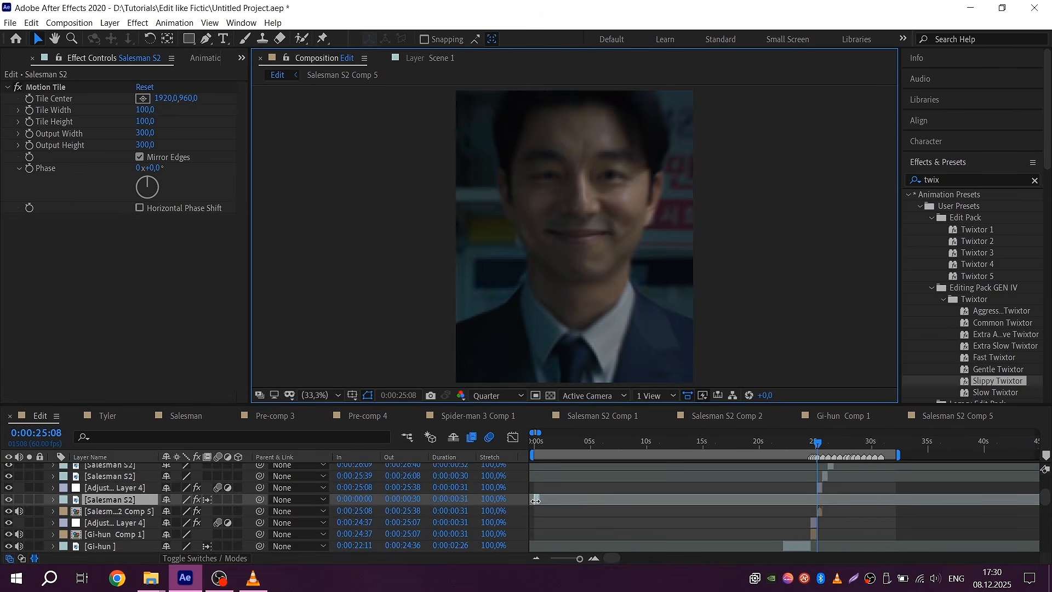
{"action": "left_click_drag", "start_coordinate": [536, 500], "coordinate": [823, 501]}
{"action": "scroll", "coordinate": [749, 497], "scroll_direction": "up", "scroll_amount": 4}
{"action": "scroll", "coordinate": [823, 500], "scroll_direction": "up", "scroll_amount": 2}
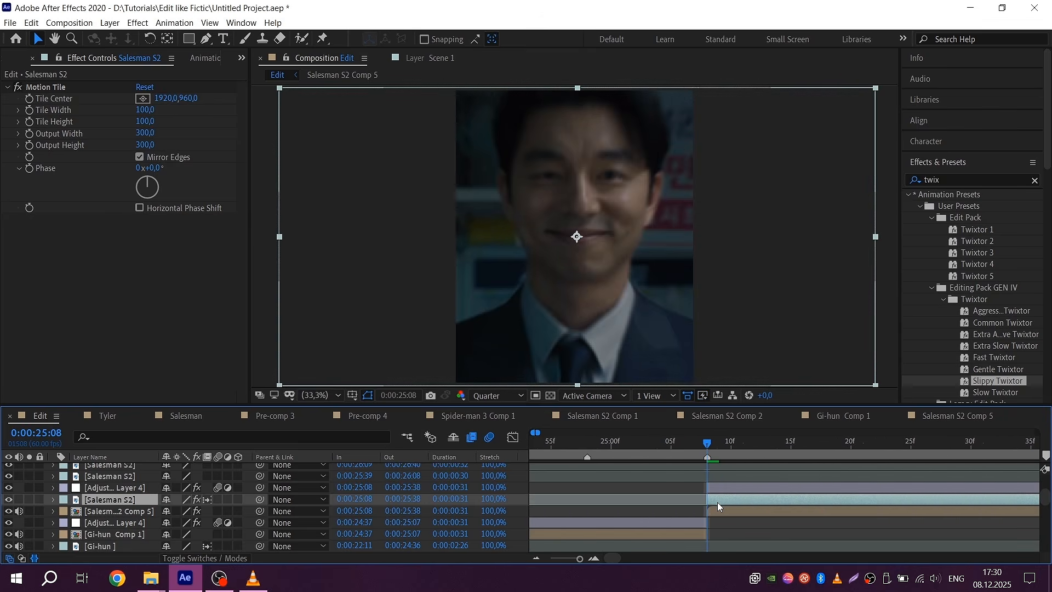
- Trim the pasted Salesman S2 layer to the single frame at 0:00:25:07 and turn it into a freeze frame
{"action": "left_click_drag", "start_coordinate": [709, 501], "coordinate": [697, 501]}
{"action": "key", "text": "ctrl+shift+d"}
{"action": "key", "text": "Delete"}
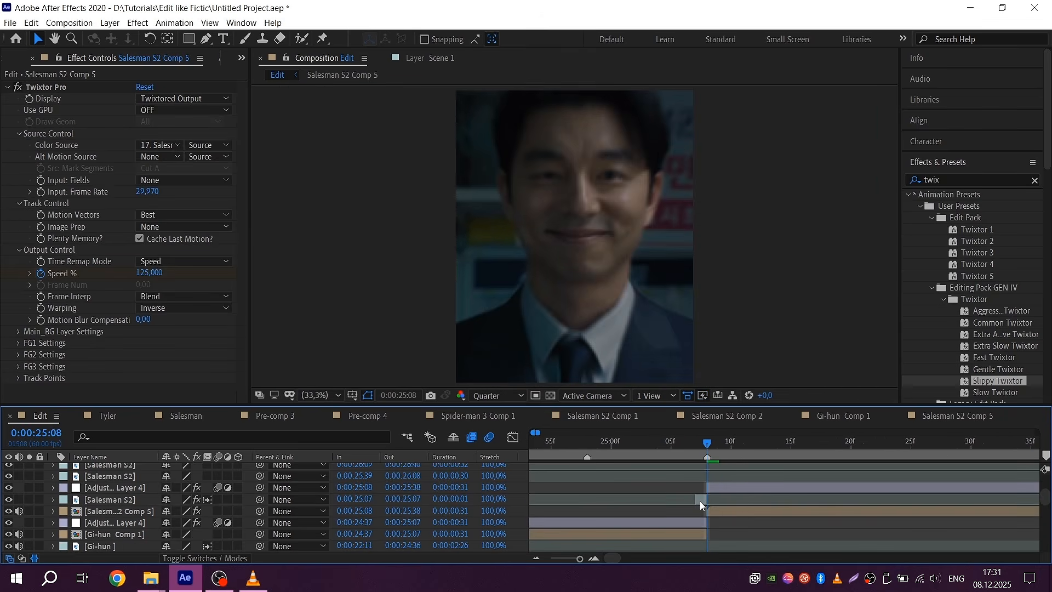
{"action": "right_click", "coordinate": [699, 501]}
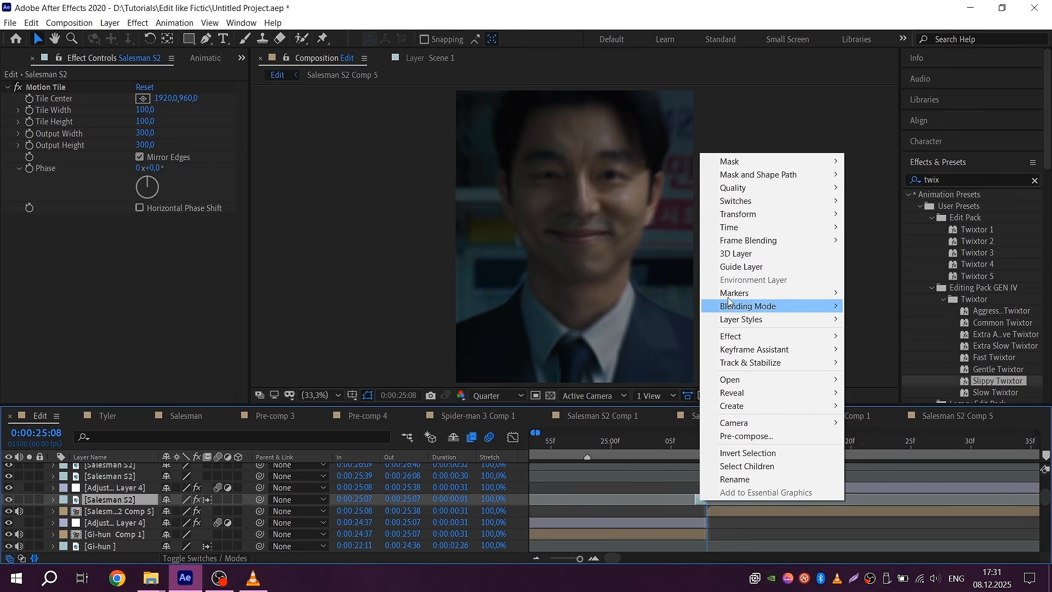
{"action": "mouse_move", "coordinate": [767, 226]}
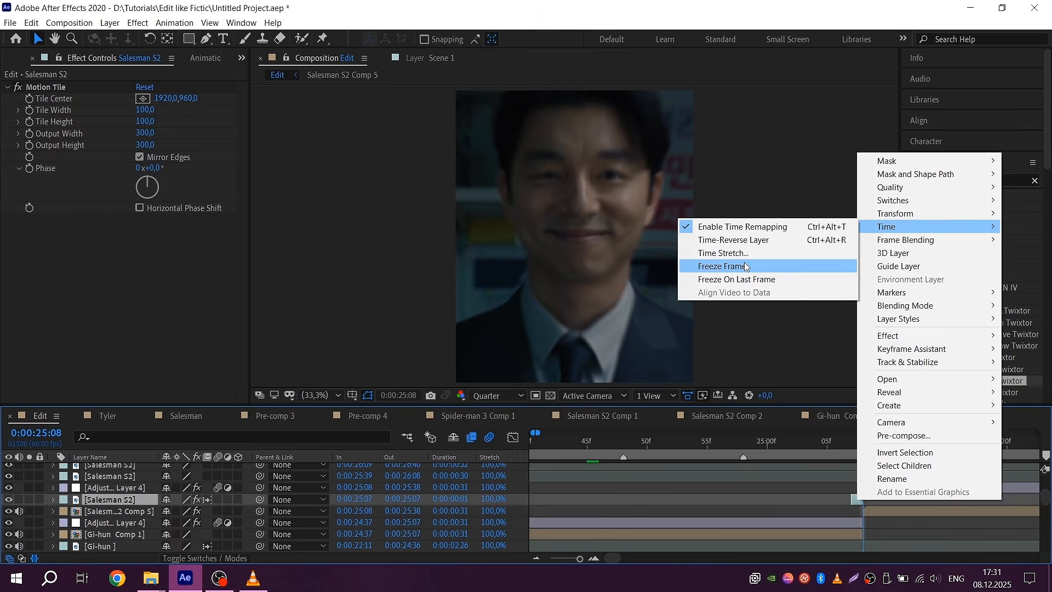
{"action": "left_click", "coordinate": [745, 267]}
- Clear the tracker and anchor point keyframes of the frozen Salesman S2 layer and extend its start back to 0:00:24:37
{"action": "key", "text": "minus"}
{"action": "left_click_drag", "start_coordinate": [784, 499], "coordinate": [715, 500]}
{"action": "key", "text": "u"}
{"action": "key", "text": "u"}
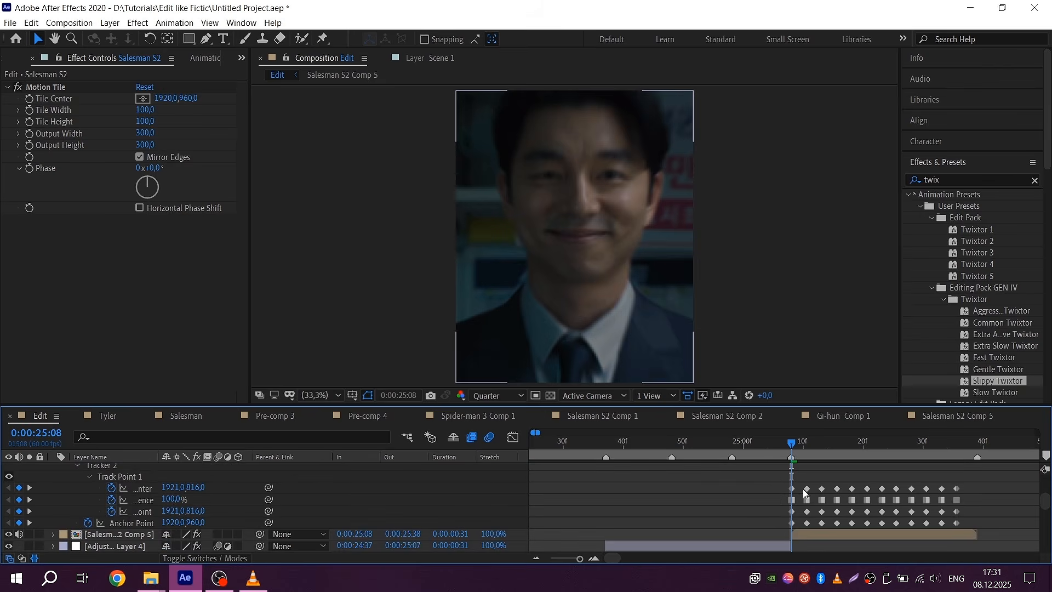
{"action": "left_click_drag", "start_coordinate": [771, 478], "coordinate": [975, 528]}
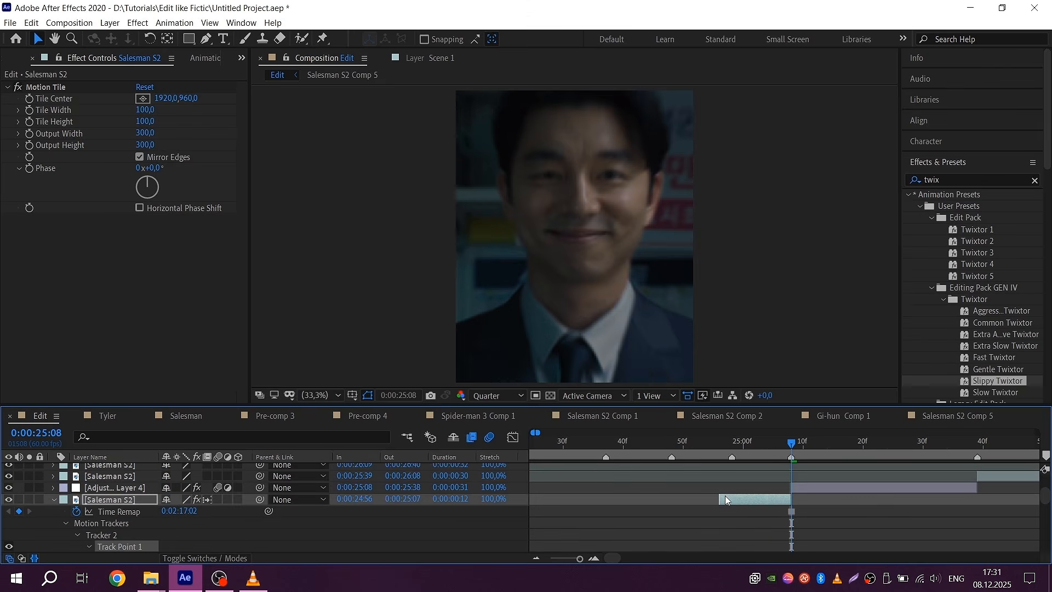
{"action": "key", "text": "u"}
{"action": "left_click_drag", "start_coordinate": [720, 499], "coordinate": [613, 497]}
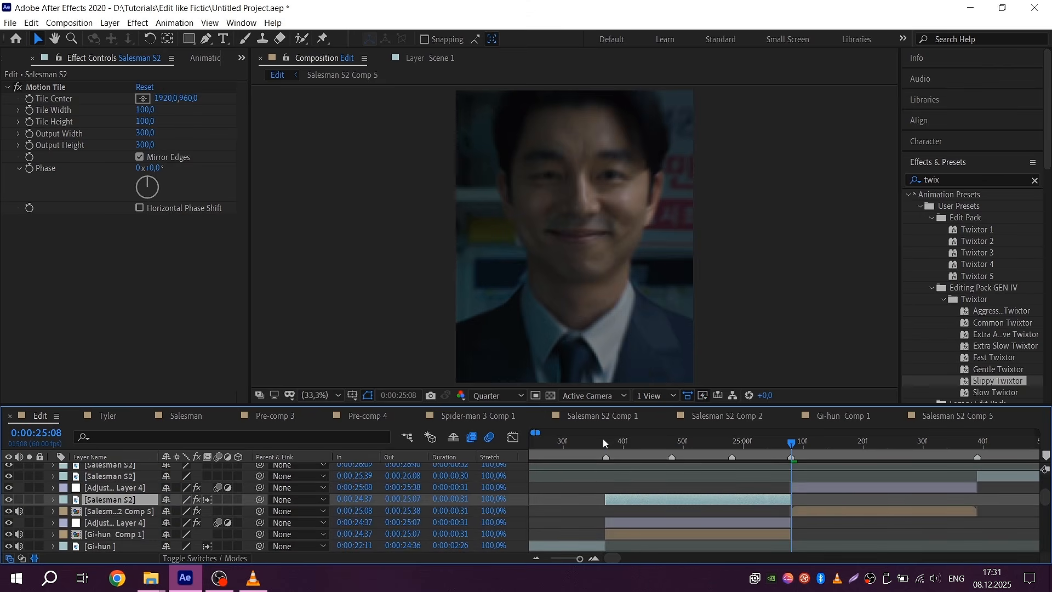
- Go to 0:00:24:37 and pre-compose the frozen Salesman S2 layer
{"action": "mouse_move", "coordinate": [604, 444]}
{"action": "left_mouse_down"}
{"action": "mouse_move", "coordinate": [626, 443]}
{"action": "mouse_move", "coordinate": [606, 441]}
{"action": "left_mouse_up"}
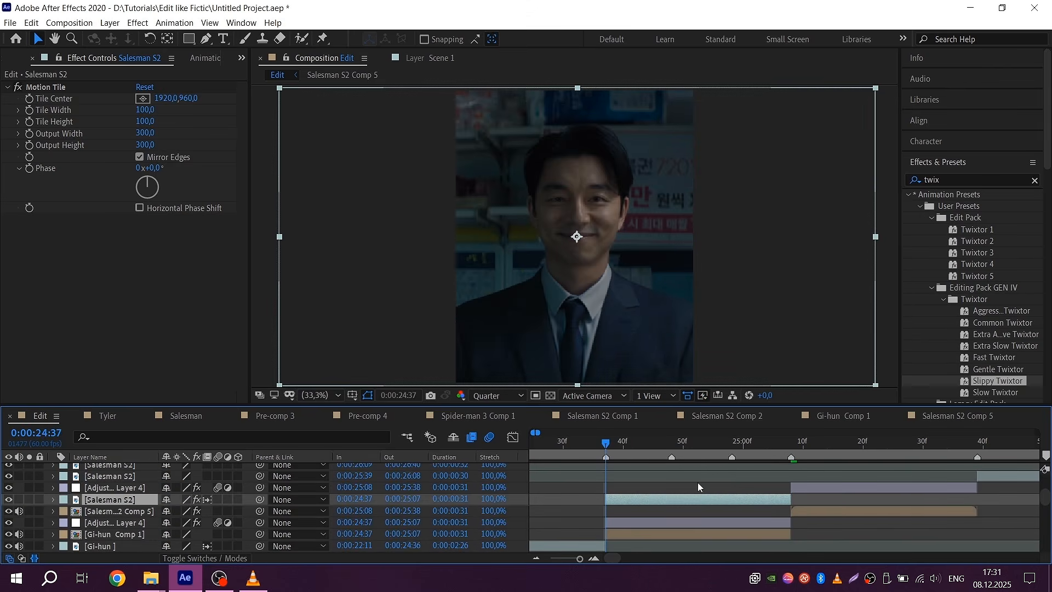
{"action": "right_click", "coordinate": [642, 499]}
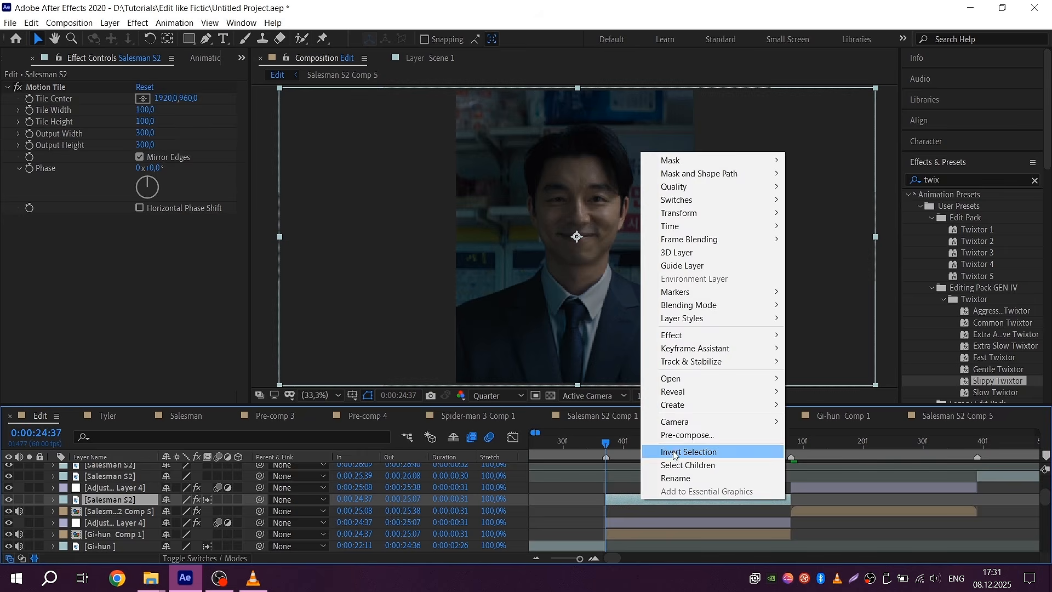
{"action": "left_click", "coordinate": [681, 445]}
{"action": "left_click", "coordinate": [597, 378]}
- Set the preview resolution to Full and draw a RotoBezier Pen mask around the suit and collar, leaving out the head and neck
{"action": "left_click", "coordinate": [206, 38]}
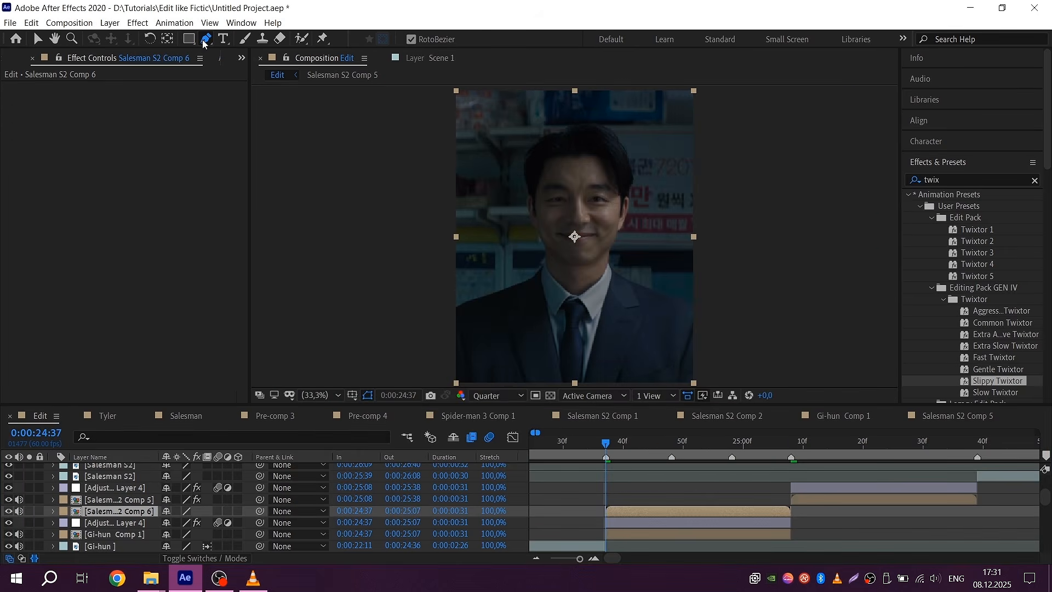
{"action": "left_click", "coordinate": [493, 395]}
{"action": "left_click", "coordinate": [499, 430]}
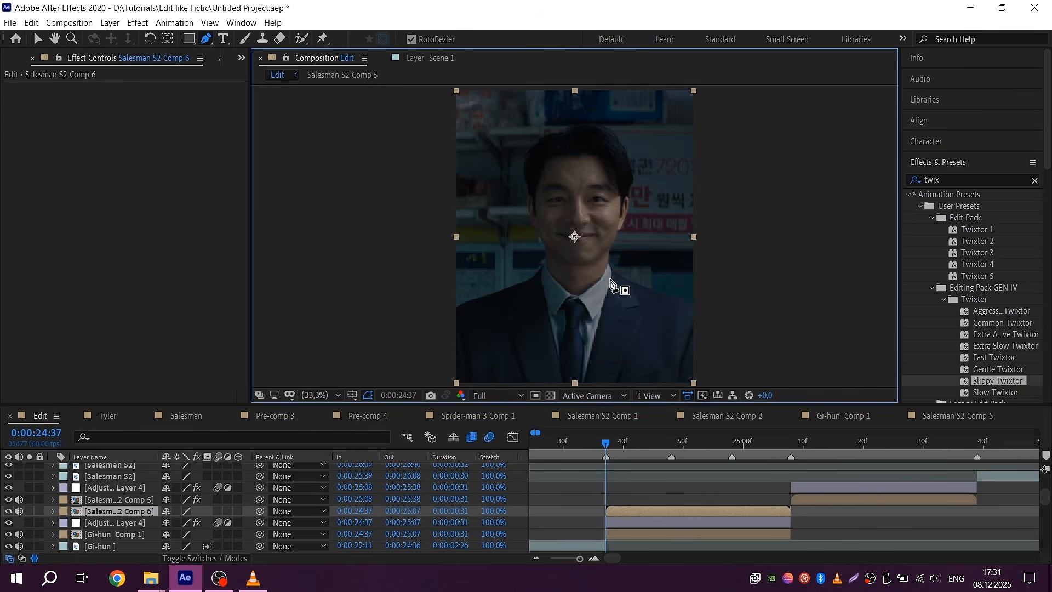
{"action": "scroll", "coordinate": [577, 296], "scroll_direction": "up", "scroll_amount": 4}
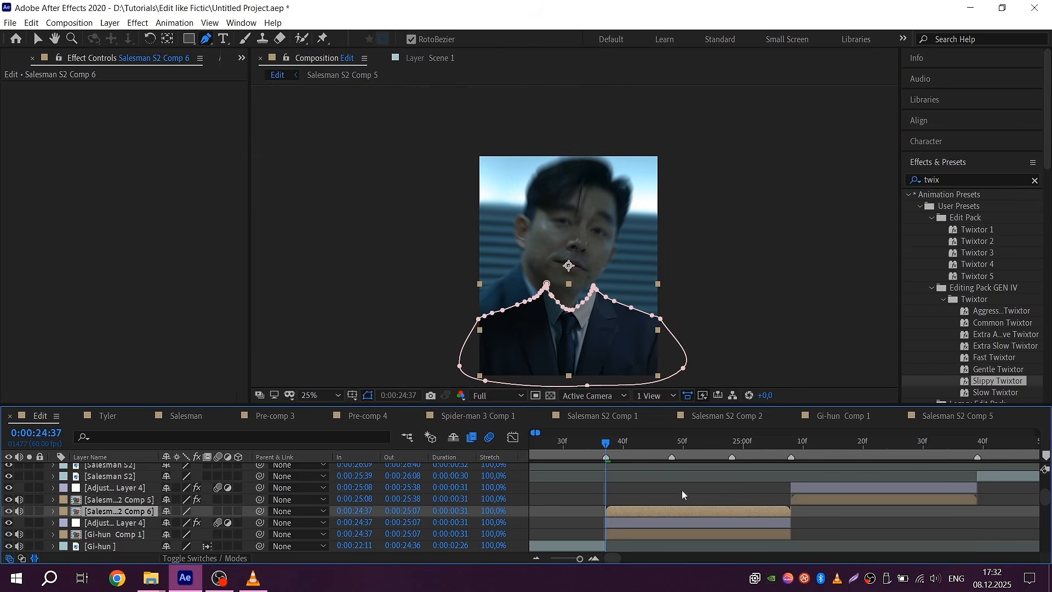
- Duplicate the masked Salesman S2 Comp 6 layer and trim the lower one to start at 0:00:24:48 and the upper one at 0:00:24:58
{"action": "key", "text": "ctrl+d"}
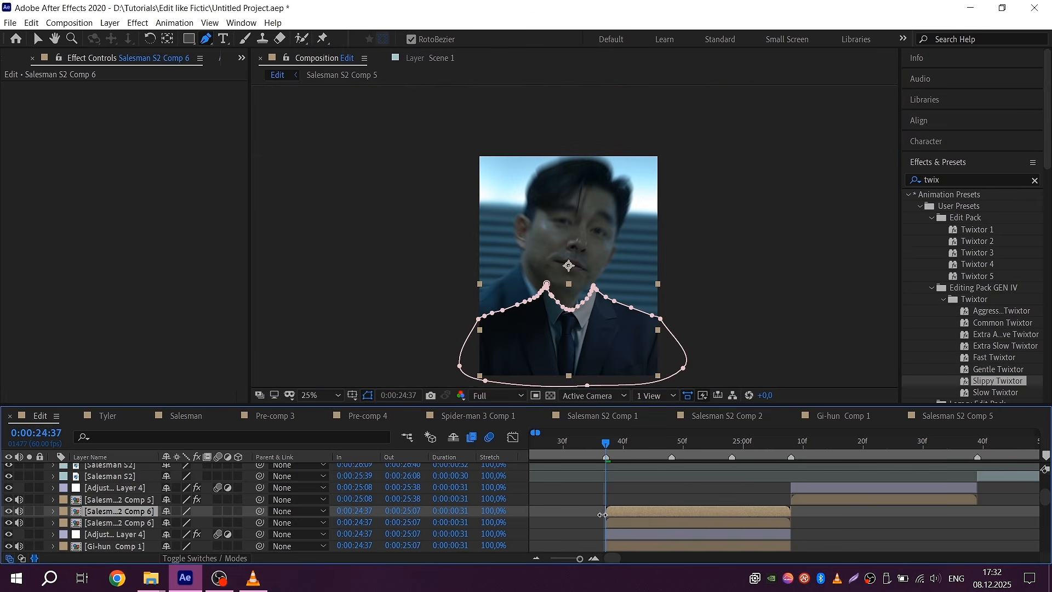
{"action": "left_click_drag", "start_coordinate": [607, 511], "coordinate": [674, 509]}
{"action": "left_click_drag", "start_coordinate": [605, 522], "coordinate": [728, 509]}
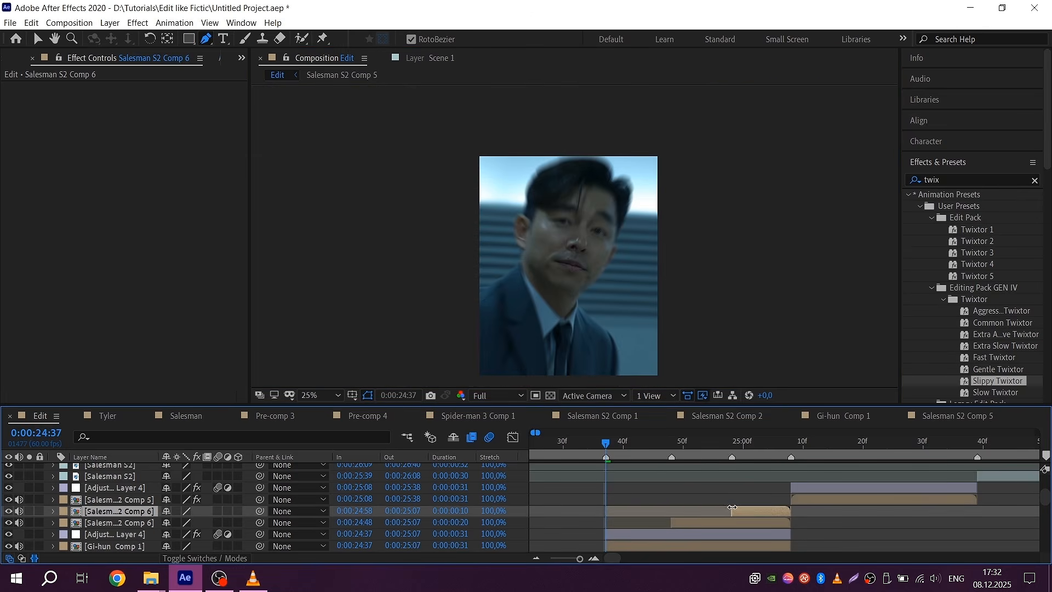
- Replace the upper Salesman S2 Comp 6 layer's mask with a new Pen mask around the head and neck down to the collar
{"action": "left_click_drag", "start_coordinate": [729, 446], "coordinate": [739, 444]}
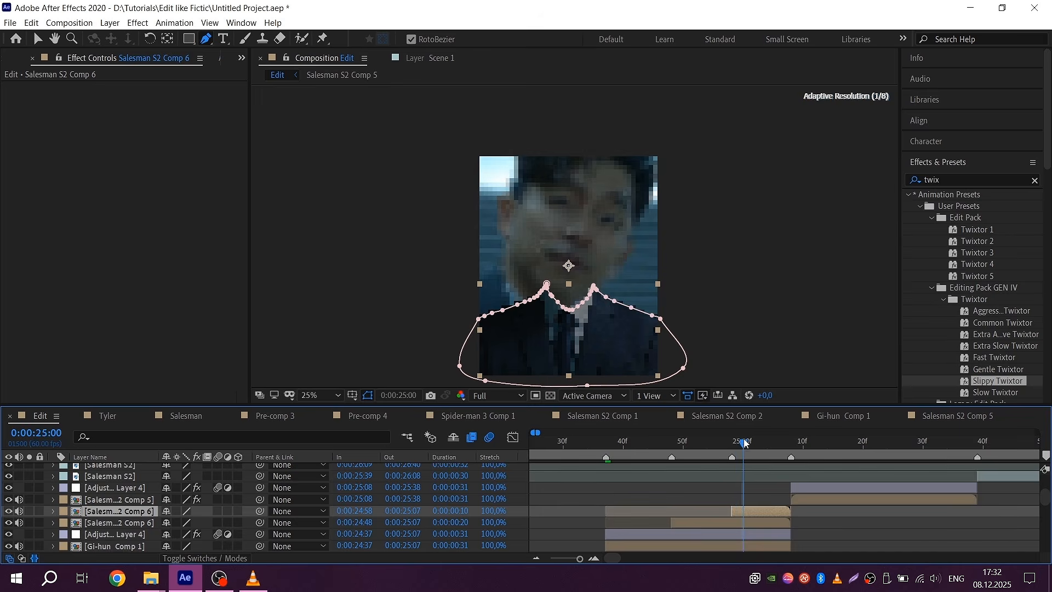
{"action": "key", "text": "m"}
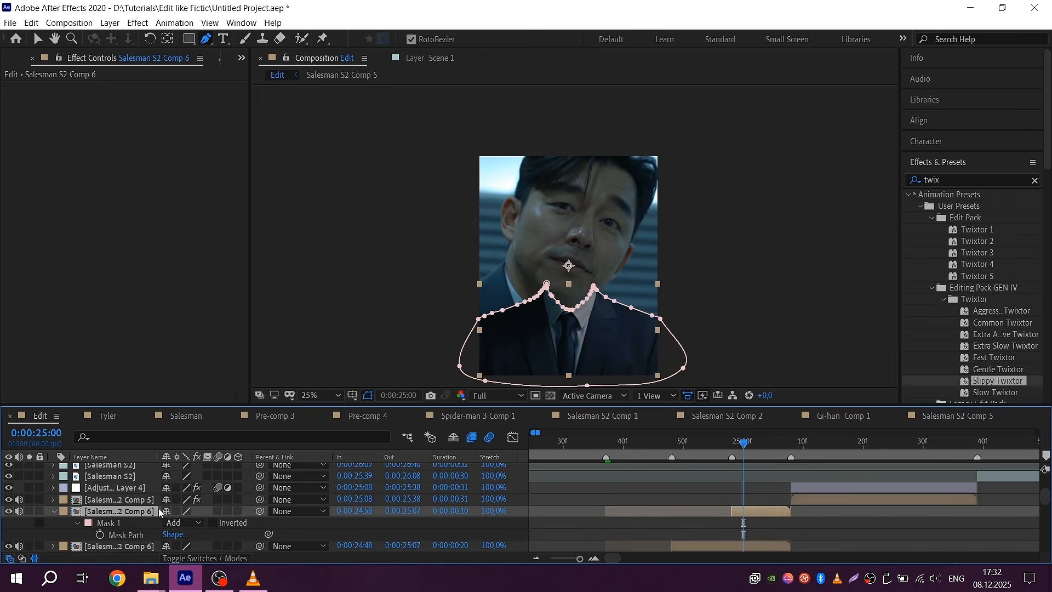
{"action": "left_click", "coordinate": [125, 535]}
{"action": "key", "text": "Delete"}
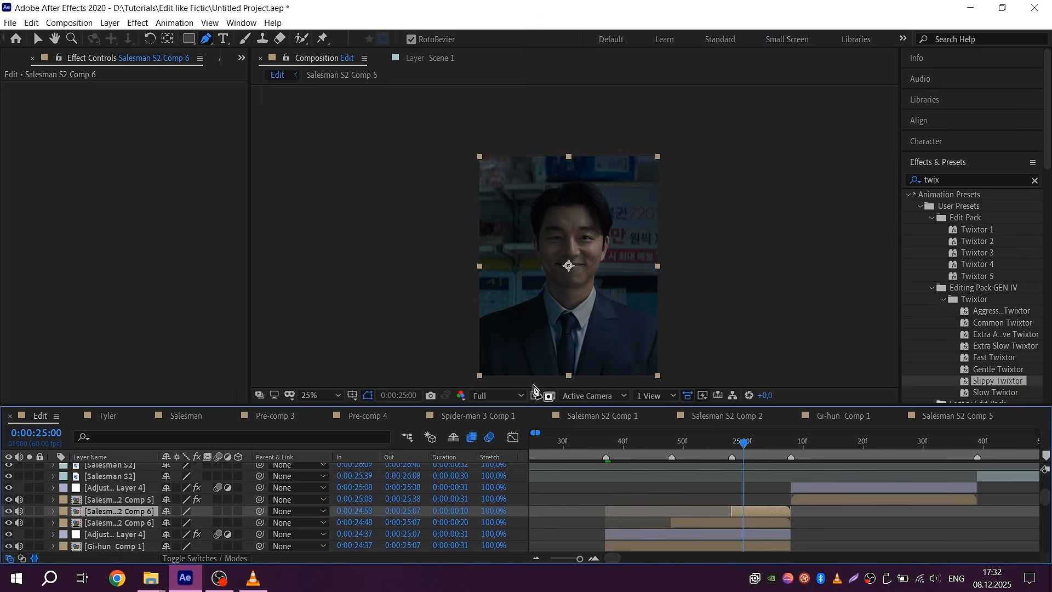
{"action": "scroll", "coordinate": [582, 278], "scroll_direction": "up", "scroll_amount": 4}
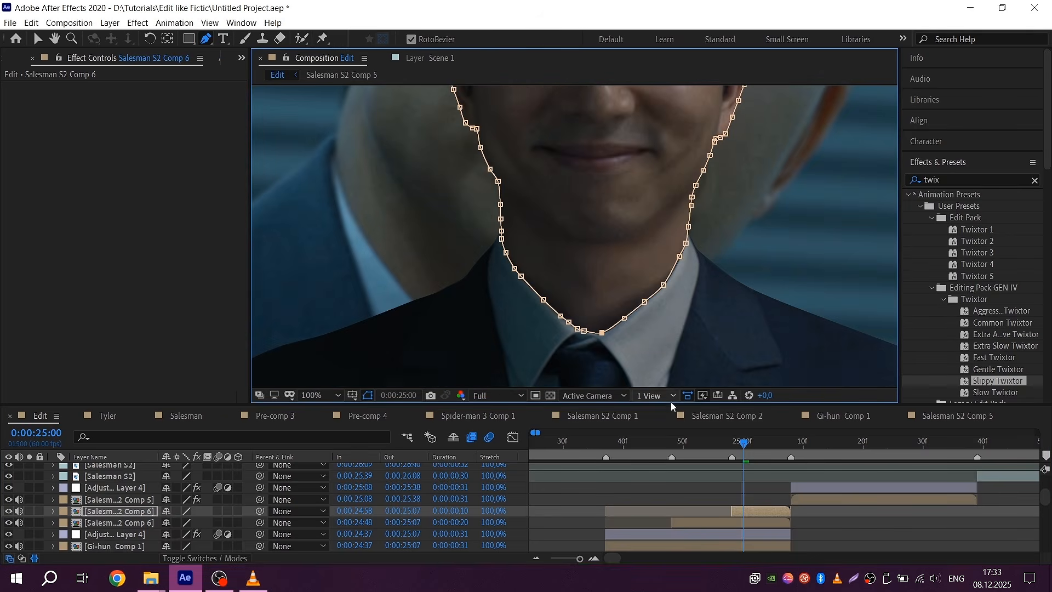
- Refine the head mask's points along the collar edge on the upper Salesman S2 Comp 6 layer
{"action": "left_click", "coordinate": [691, 500]}
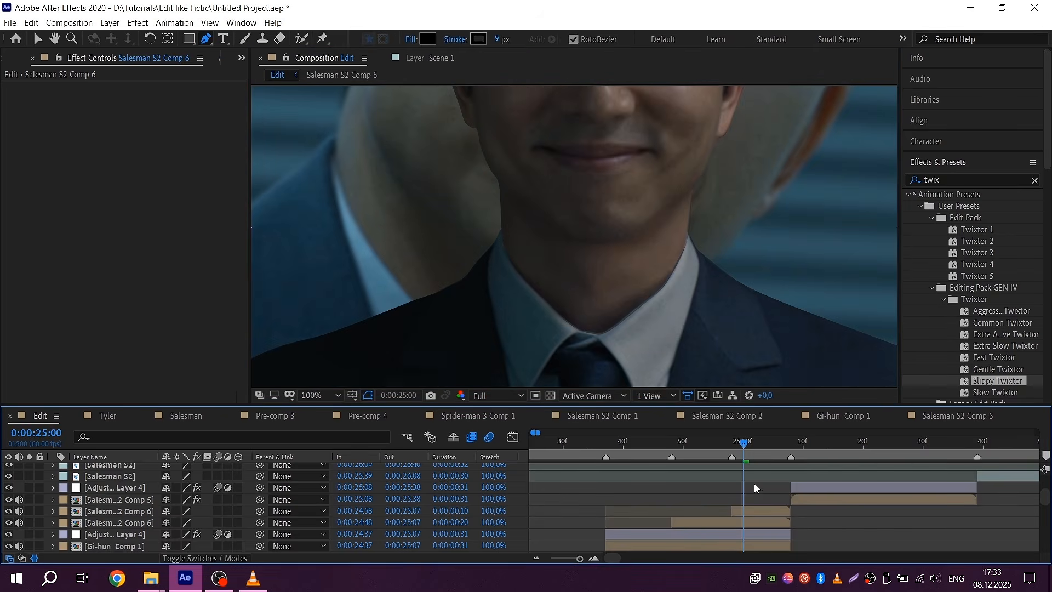
{"action": "left_click", "coordinate": [750, 513]}
{"action": "scroll", "coordinate": [643, 328], "scroll_direction": "up", "scroll_amount": 2}
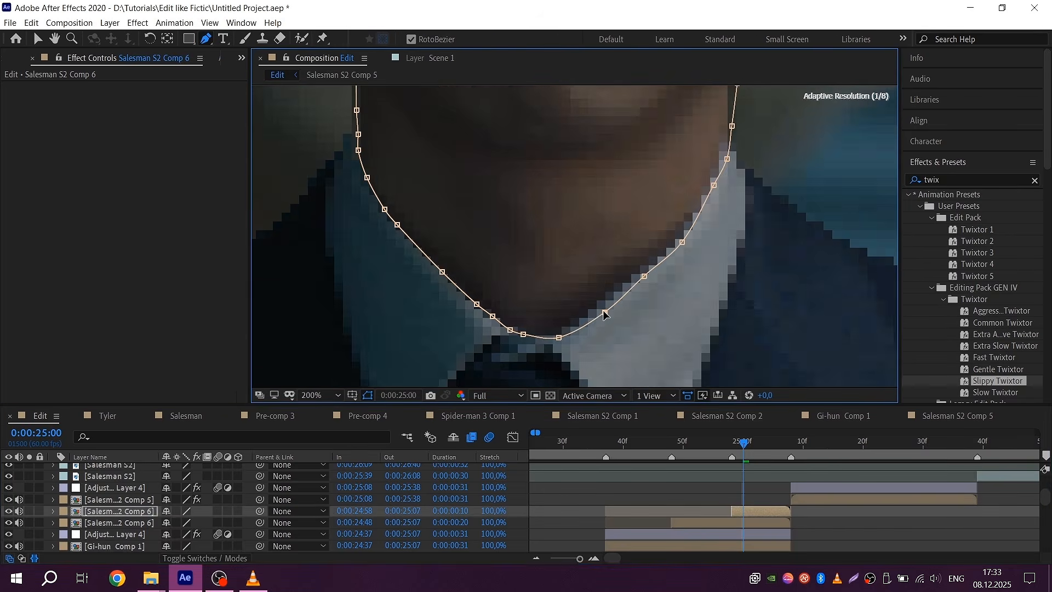
{"action": "left_click_drag", "start_coordinate": [642, 278], "coordinate": [647, 279]}
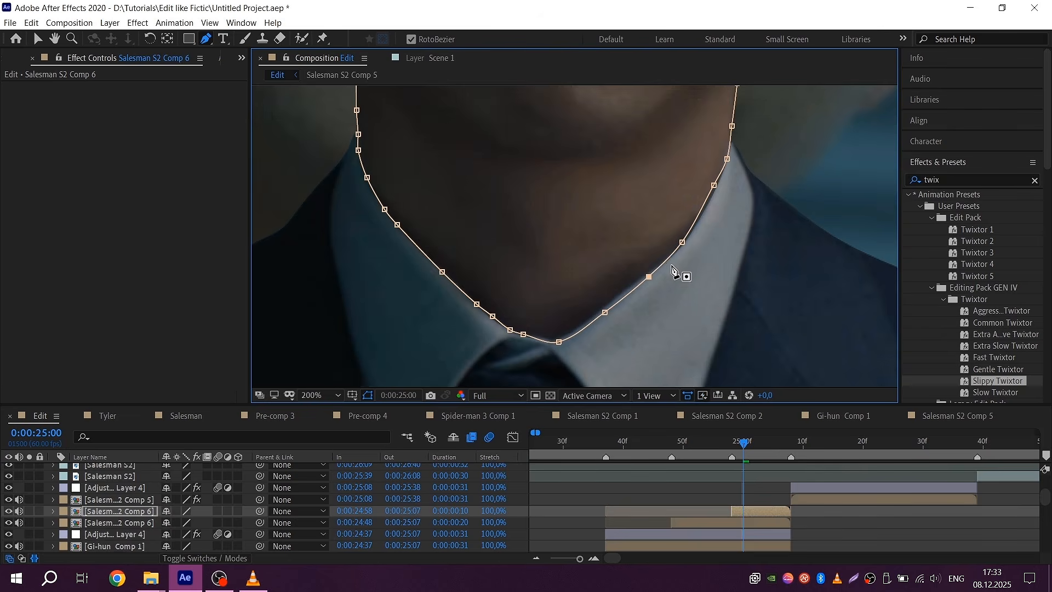
{"action": "left_click_drag", "start_coordinate": [714, 185], "coordinate": [717, 185]}
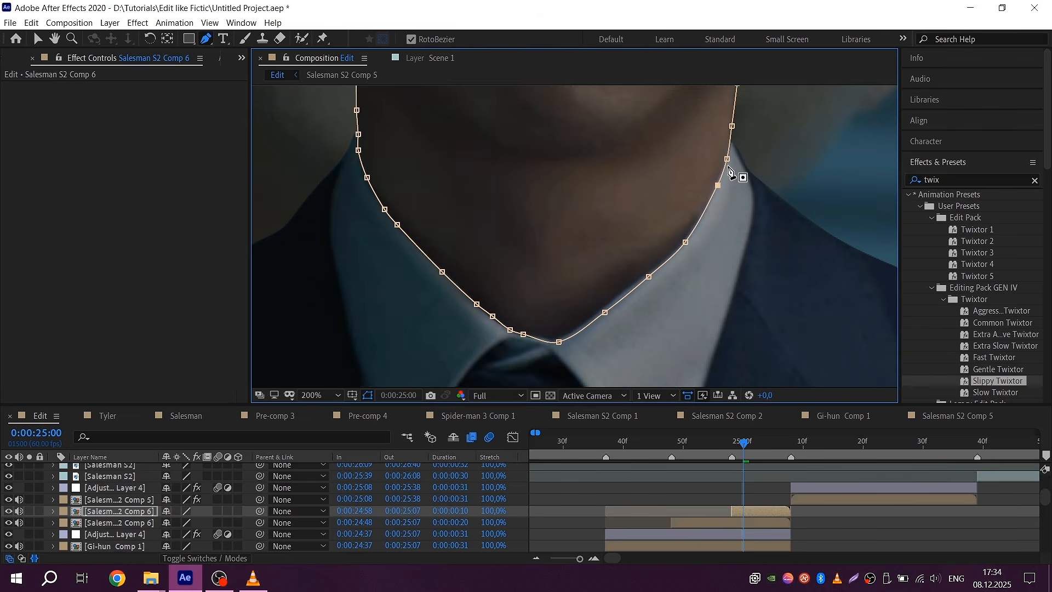
{"action": "left_click_drag", "start_coordinate": [368, 178], "coordinate": [397, 226]}
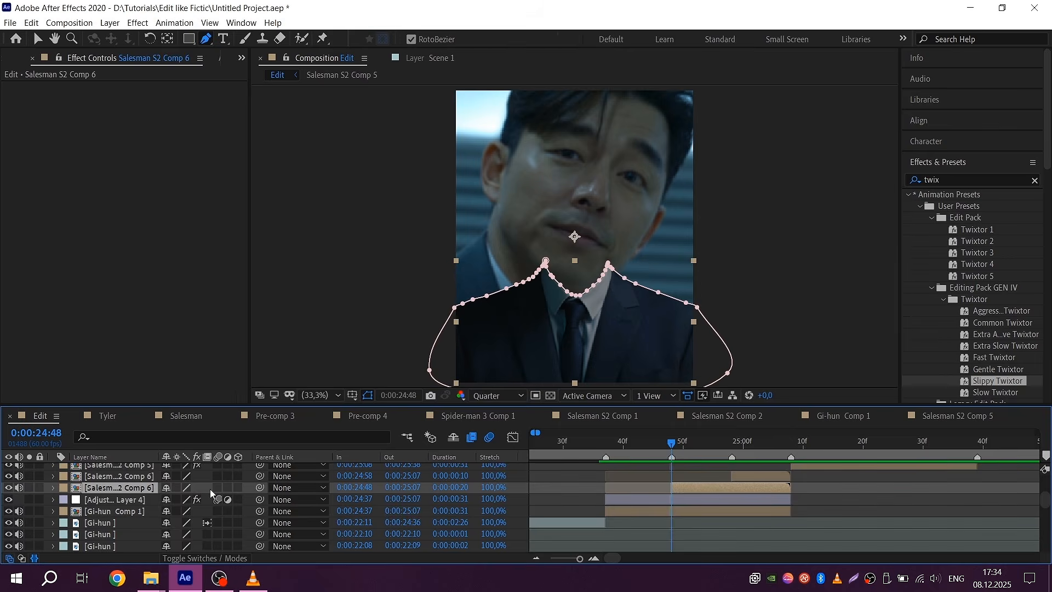
- Add a white solid above the lower Salesman S2 Comp 6 layer and trim it to span 0:00:24:48 to 0:00:24:57
{"action": "right_click", "coordinate": [209, 487]}
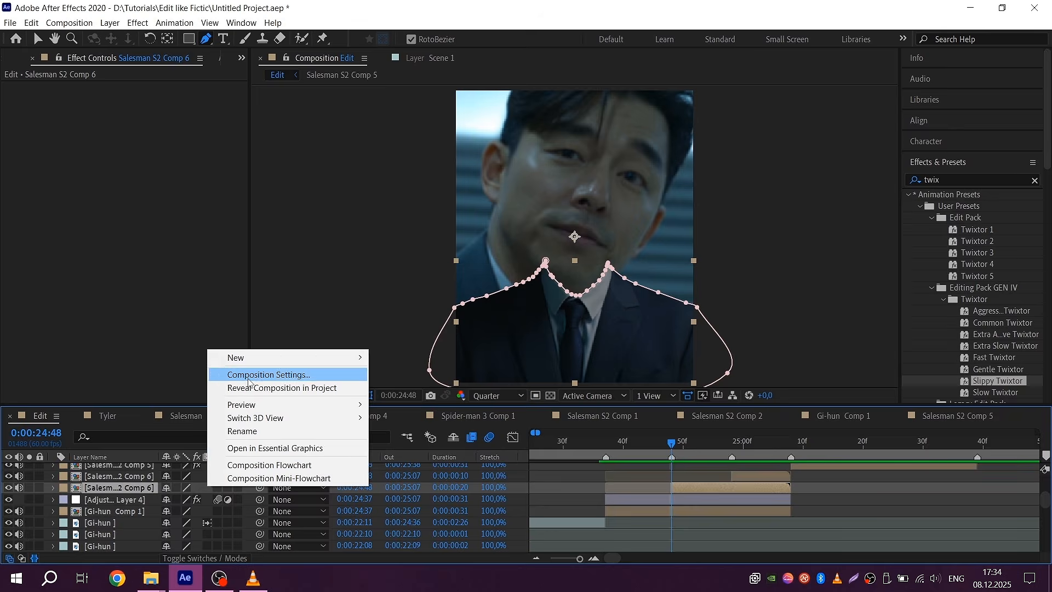
{"action": "mouse_move", "coordinate": [235, 355]}
{"action": "left_click", "coordinate": [397, 388]}
{"action": "left_click", "coordinate": [633, 426]}
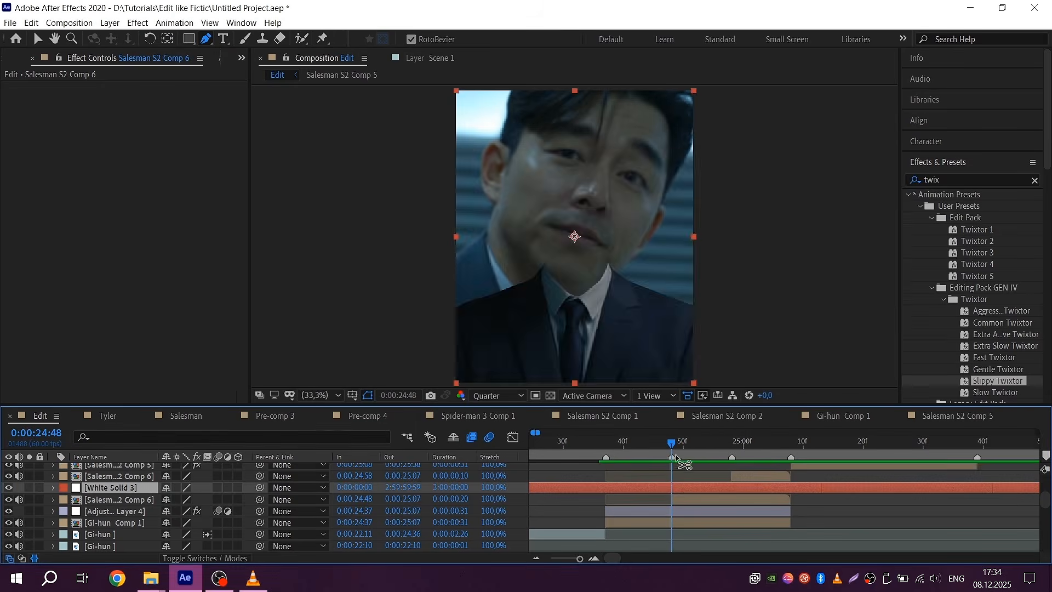
{"action": "left_click", "coordinate": [734, 444]}
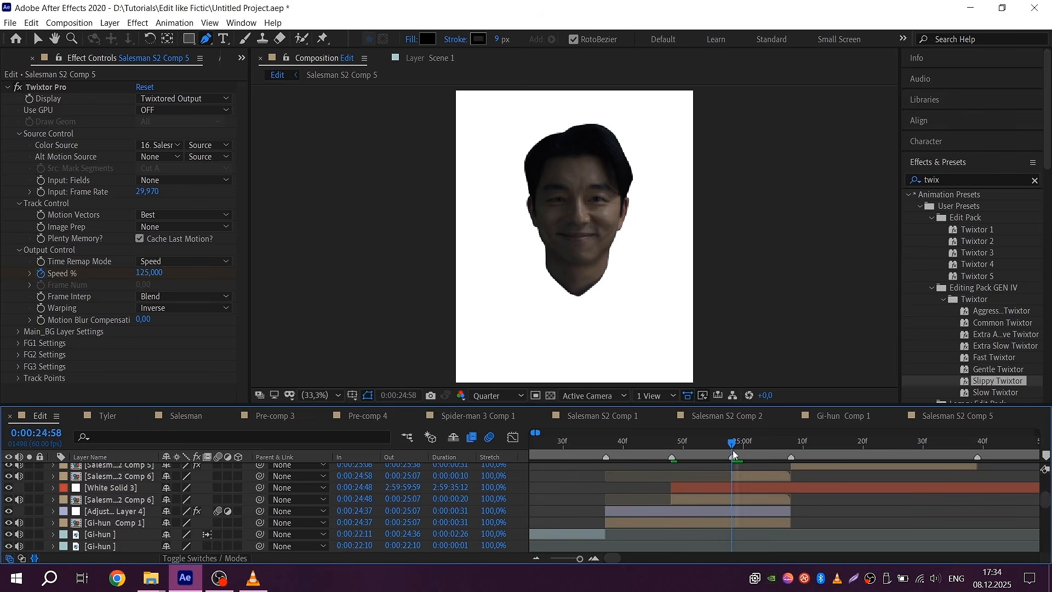
{"action": "left_click", "coordinate": [732, 487]}
{"action": "key", "text": "ctrl+shift+d"}
{"action": "key", "text": "Delete"}
- Keyframe the white solid's Opacity from 100% at 0:00:24:48 to 0% at 0:00:24:58
{"action": "left_click", "coordinate": [673, 444]}
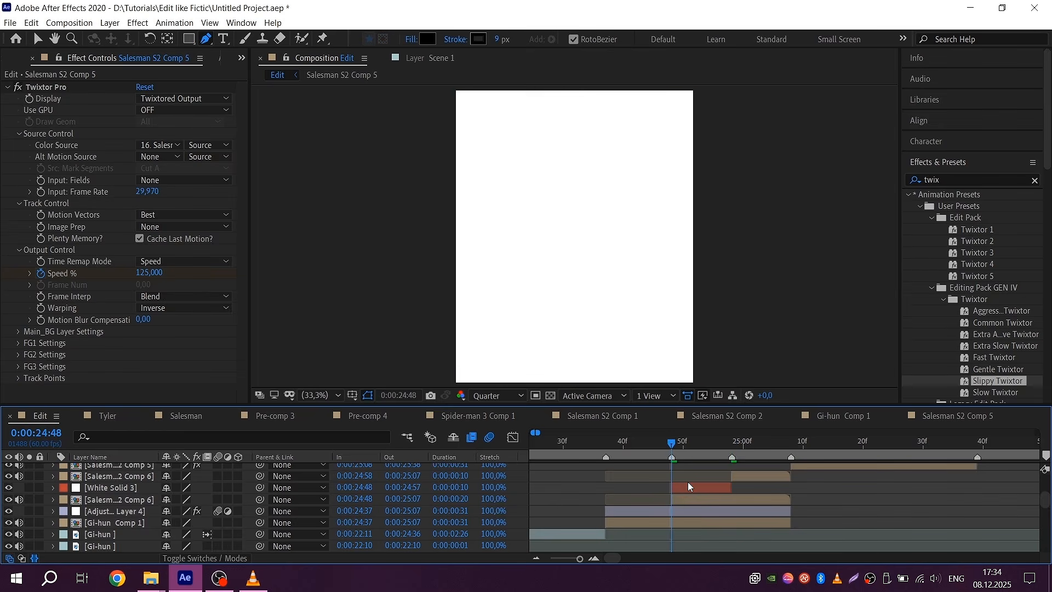
{"action": "left_click", "coordinate": [698, 487]}
{"action": "key", "text": "t"}
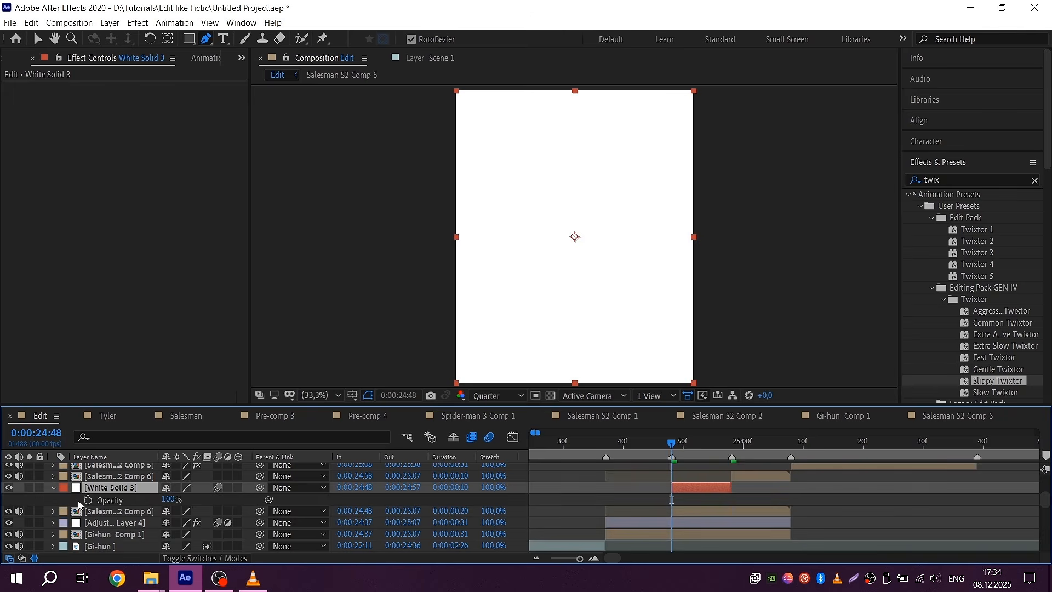
{"action": "left_click", "coordinate": [88, 500]}
{"action": "left_click", "coordinate": [731, 443]}
{"action": "left_click", "coordinate": [169, 499]}
{"action": "type", "text": "0"}
{"action": "key", "text": "Return"}
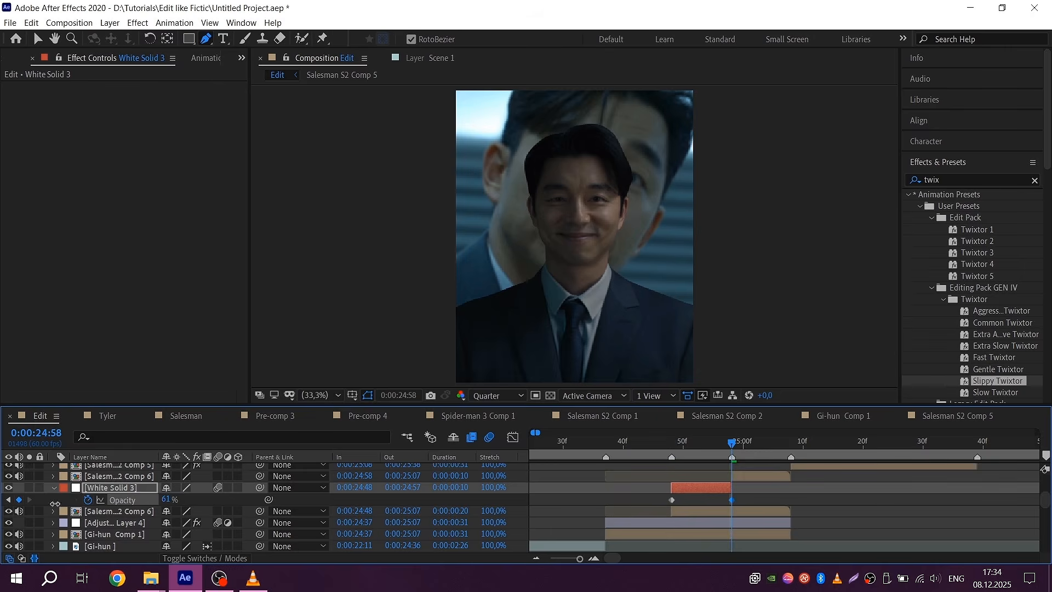
- Set the white solid's blending mode to Add and preview the flash from 0:00:24:47
{"action": "left_click", "coordinate": [204, 558]}
{"action": "left_click", "coordinate": [178, 488]}
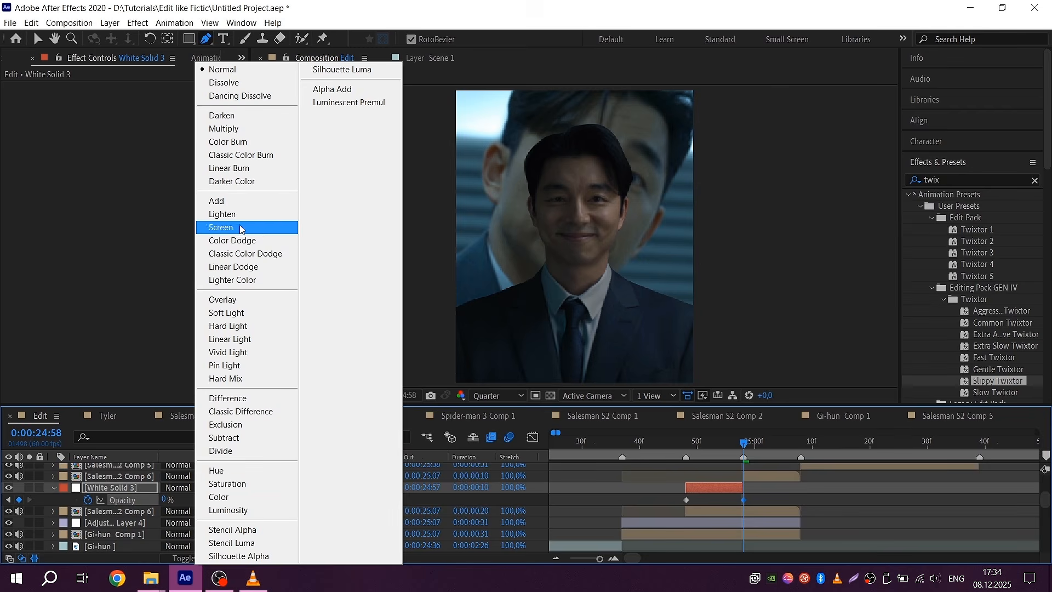
{"action": "left_click", "coordinate": [217, 200]}
{"action": "left_click", "coordinate": [204, 558]}
{"action": "left_click", "coordinate": [667, 443]}
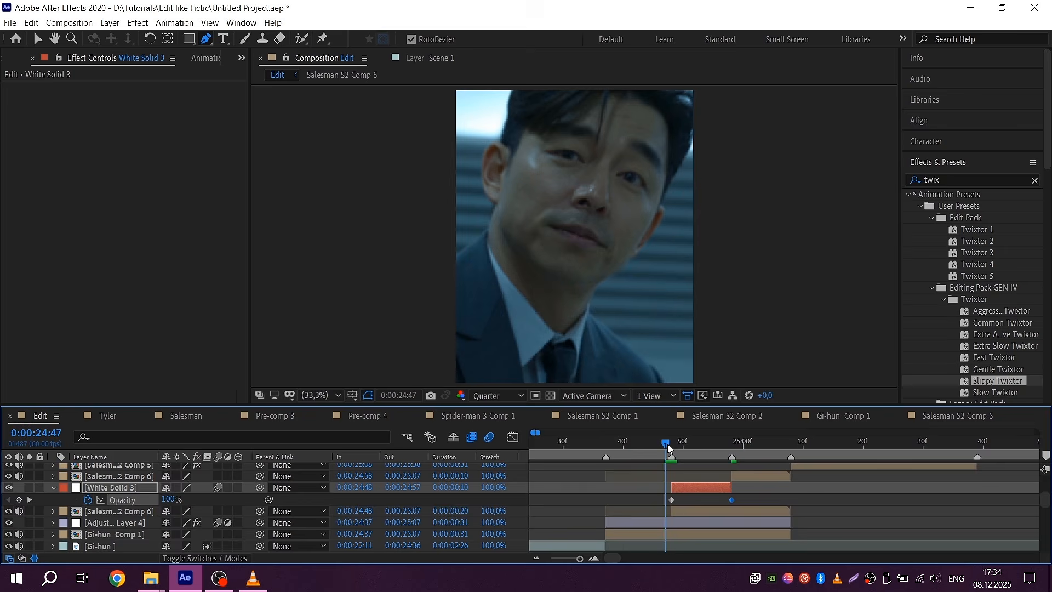
{"action": "key", "text": "t"}
{"action": "key", "text": "space"}
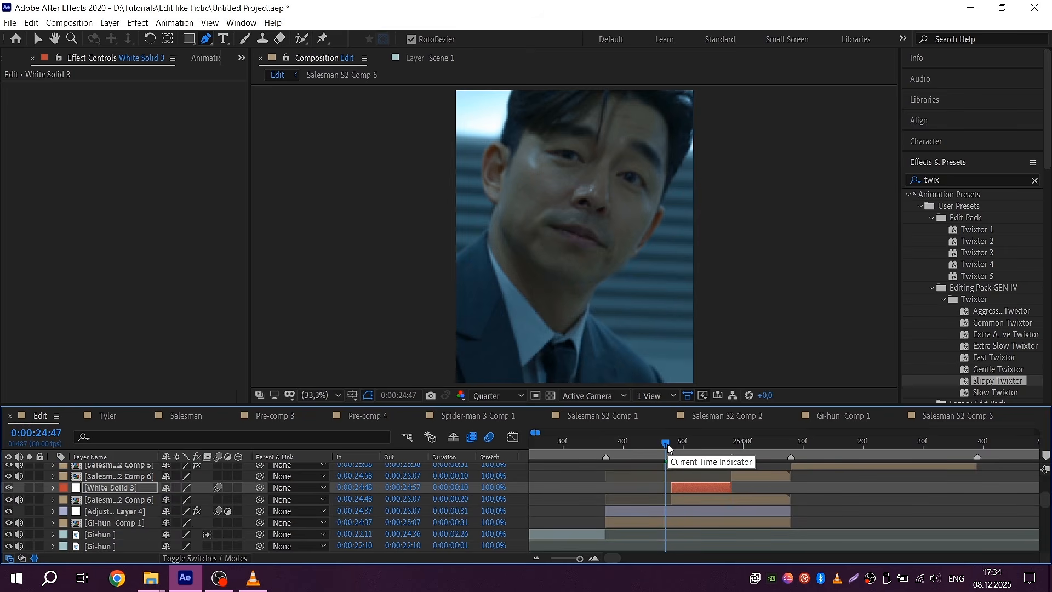
- Copy the suit mask from the lower Salesman S2 Comp 6 layer onto the white solid
{"action": "left_click", "coordinate": [671, 444]}
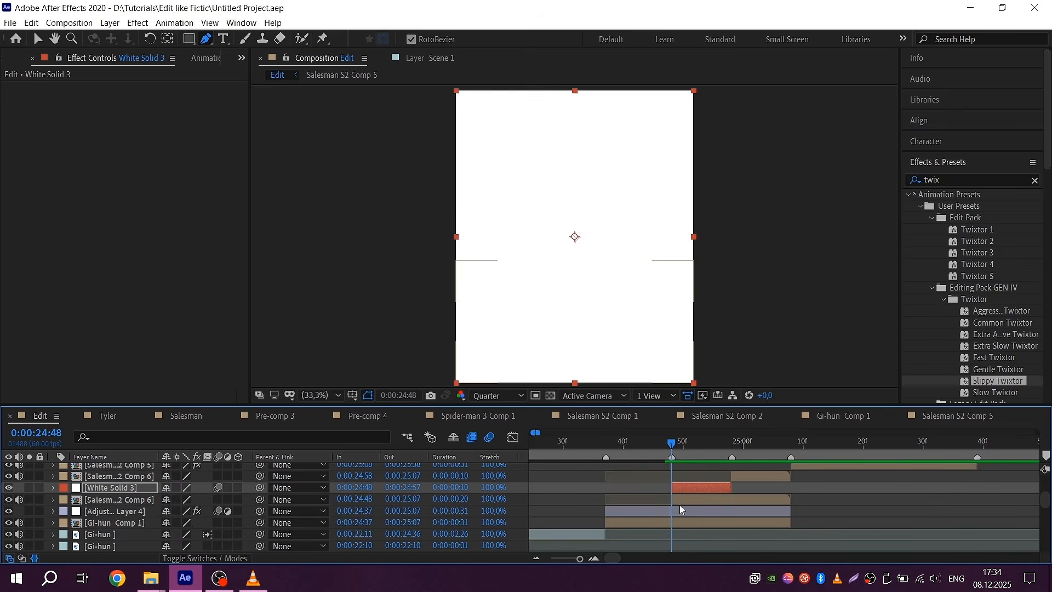
{"action": "left_click", "coordinate": [679, 500]}
{"action": "key", "text": "m"}
{"action": "left_click", "coordinate": [127, 523]}
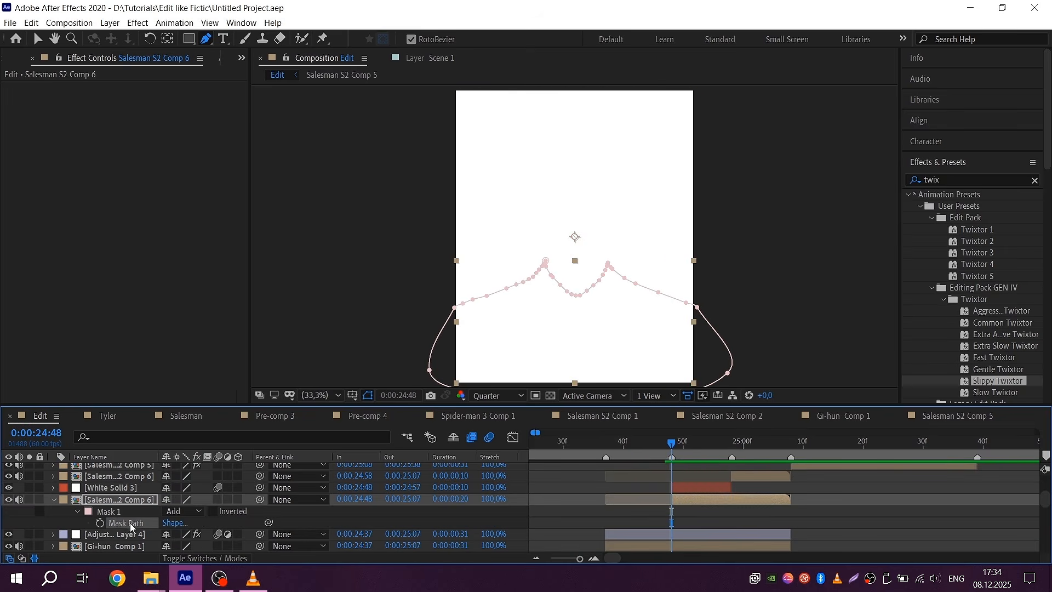
{"action": "left_click", "coordinate": [686, 486]}
- Set Mask Feather to 15 pixels on both the lower Salesman S2 Comp 6 layer and the white solid
{"action": "left_click", "coordinate": [689, 506]}
{"action": "left_click", "coordinate": [689, 501]}
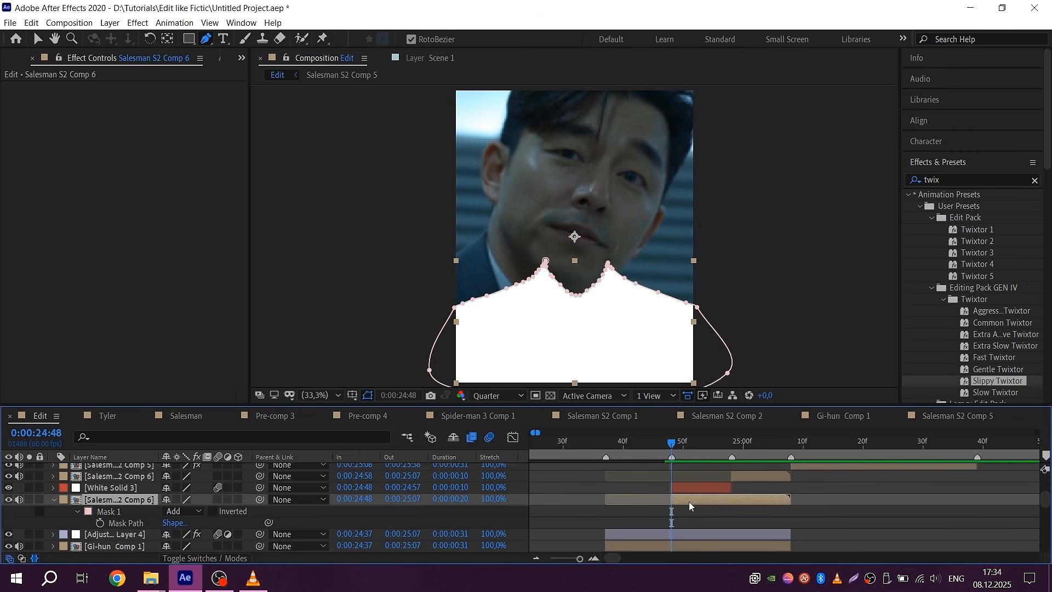
{"action": "key", "text": "f"}
{"action": "type", "text": "15"}
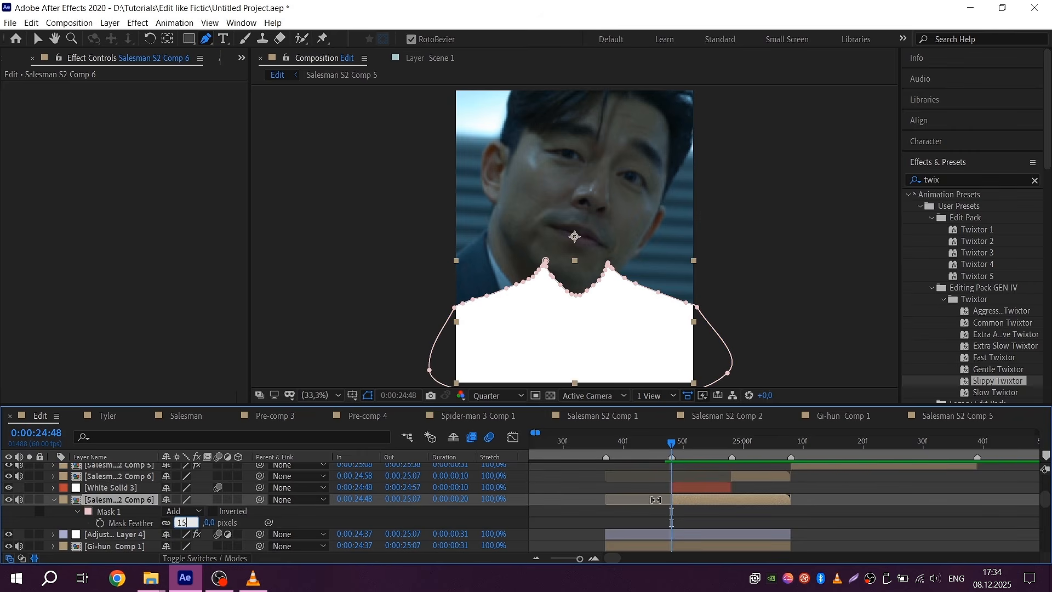
{"action": "left_click", "coordinate": [688, 485]}
{"action": "type", "text": "f"}
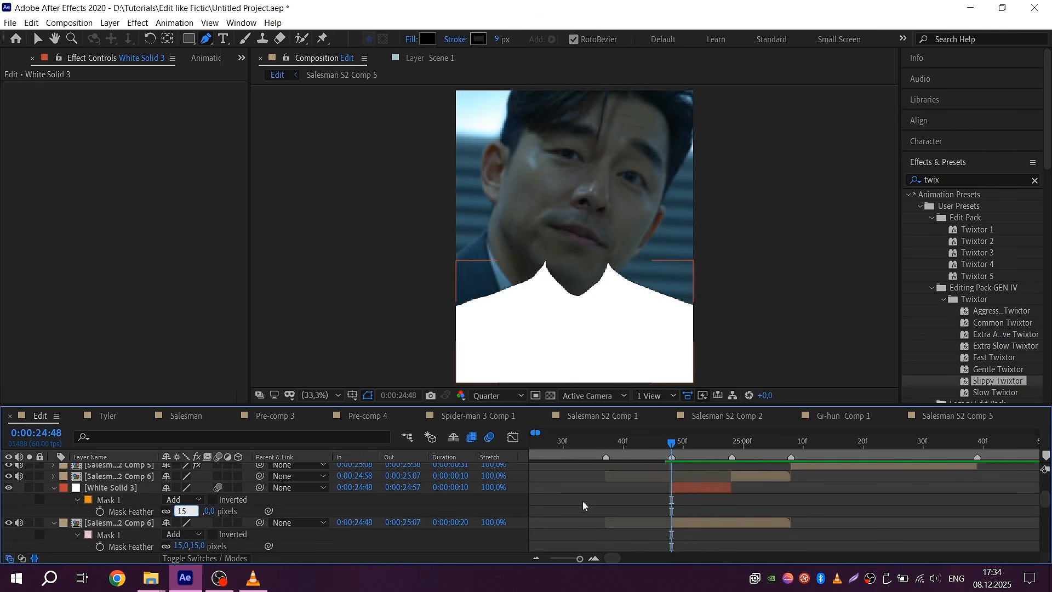
{"action": "type", "text": "15"}
{"action": "key", "text": "Return"}
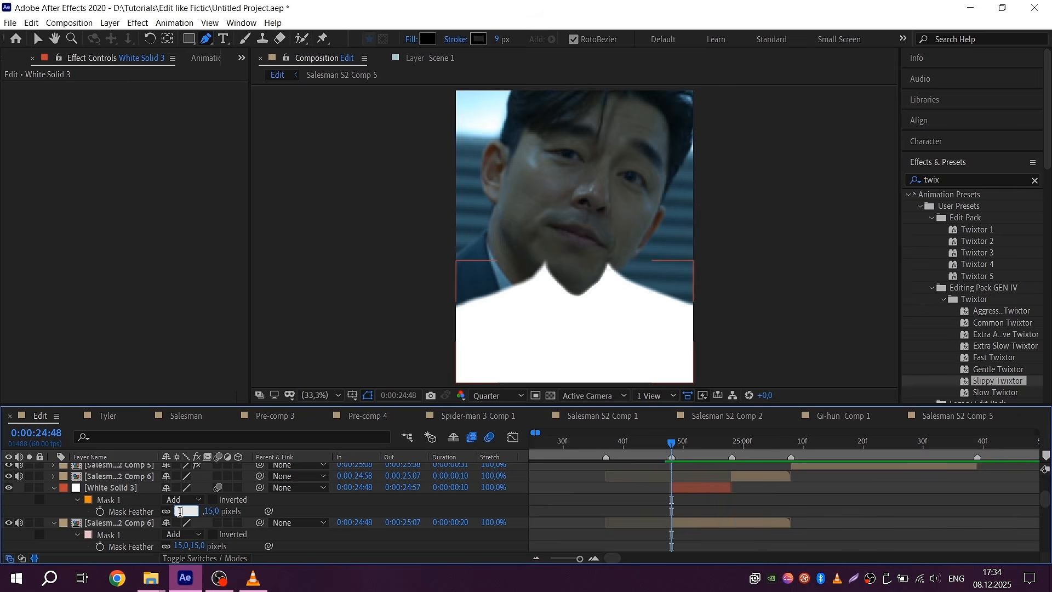
{"action": "key", "text": "Return"}
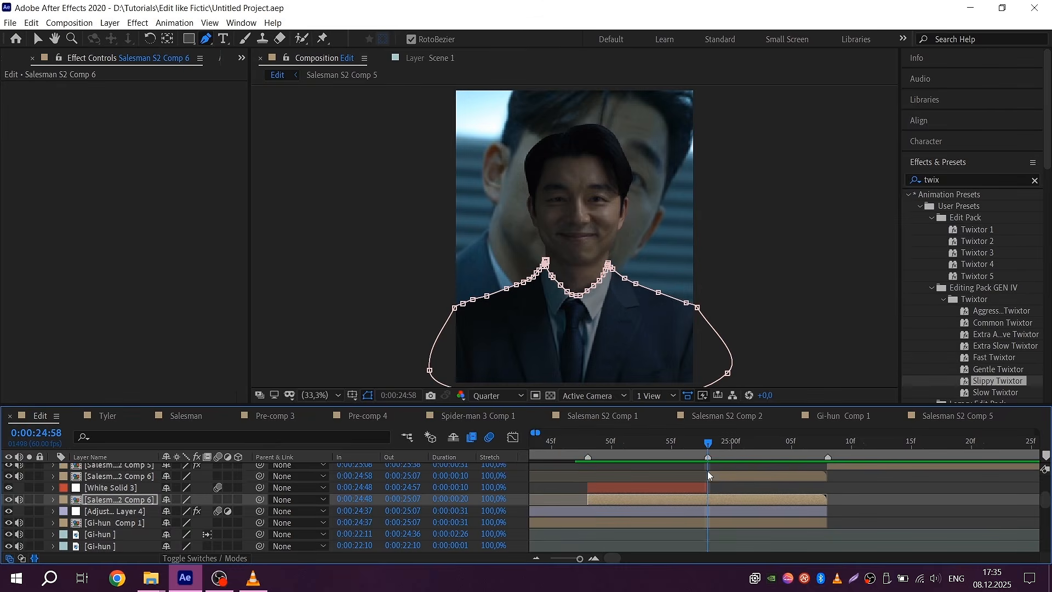
- Place a copy of the white solid above the upper Salesman S2 Comp 6 layer at 0:00:24:58 and delete the copy's mask
{"action": "left_click", "coordinate": [703, 484]}
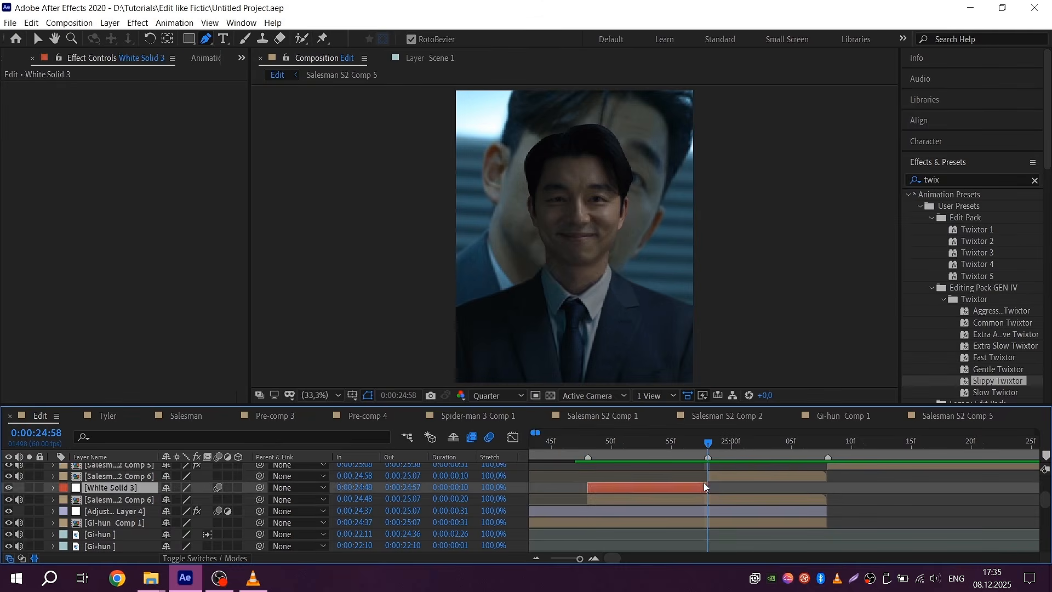
{"action": "left_click", "coordinate": [688, 478]}
{"action": "key", "text": "ctrl+v"}
{"action": "left_click_drag", "start_coordinate": [688, 477], "coordinate": [806, 474]}
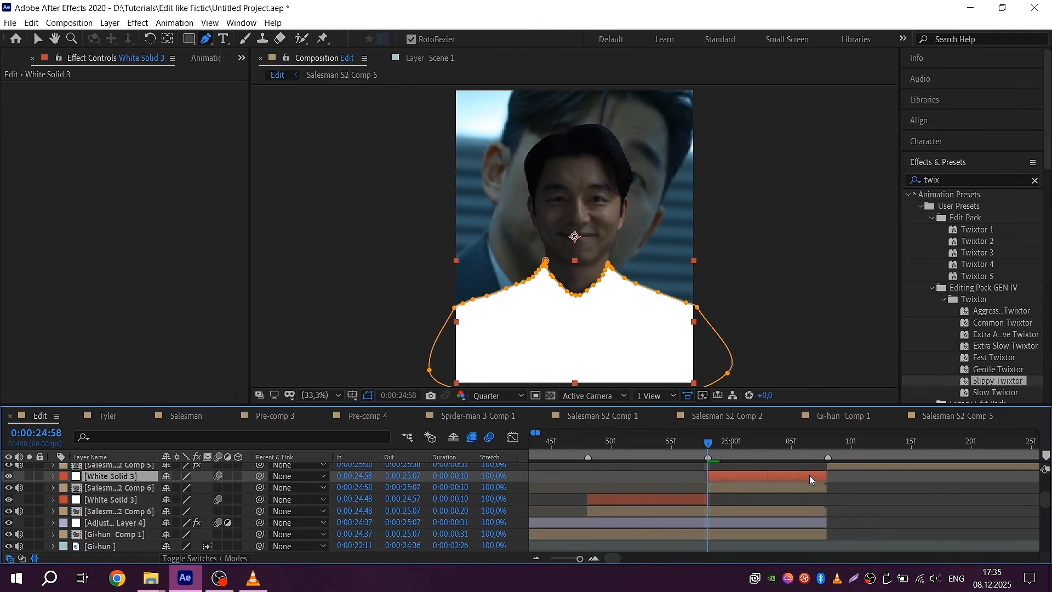
{"action": "key", "text": "m"}
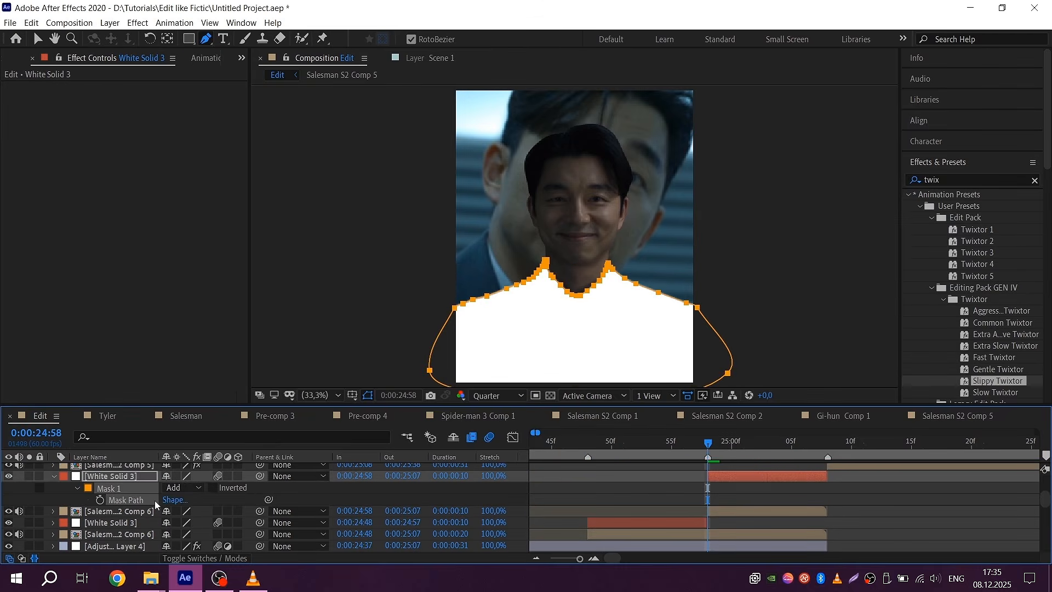
{"action": "key", "text": "Delete"}
- Copy the head mask from the upper Salesman S2 Comp 6 layer onto the white solid above it
{"action": "left_click", "coordinate": [712, 484]}
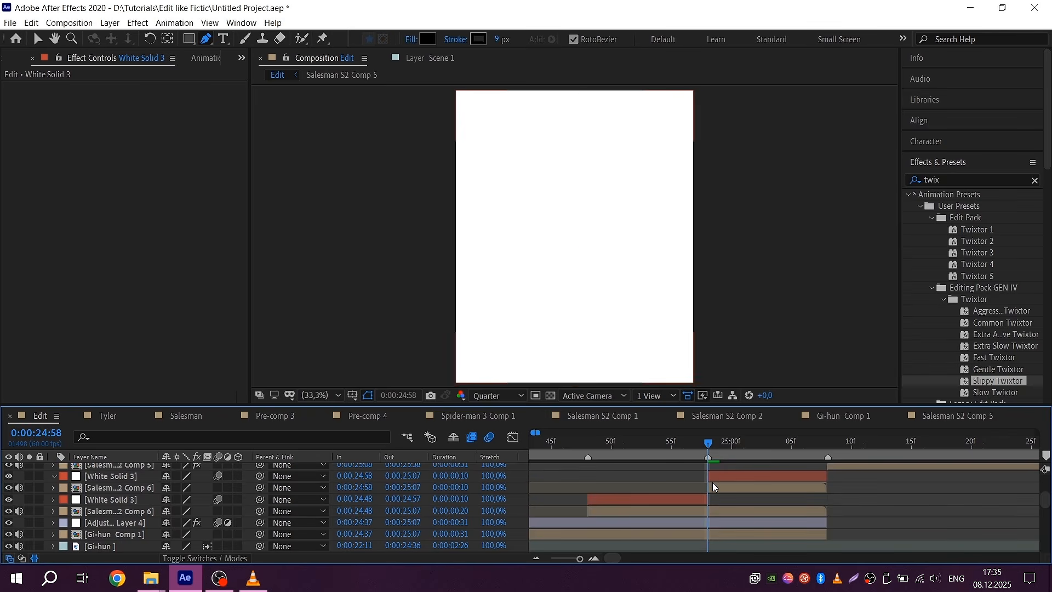
{"action": "key", "text": "m"}
{"action": "left_click", "coordinate": [137, 512]}
{"action": "key", "text": "ctrl+c"}
{"action": "left_click", "coordinate": [748, 475]}
{"action": "key", "text": "ctrl+v"}
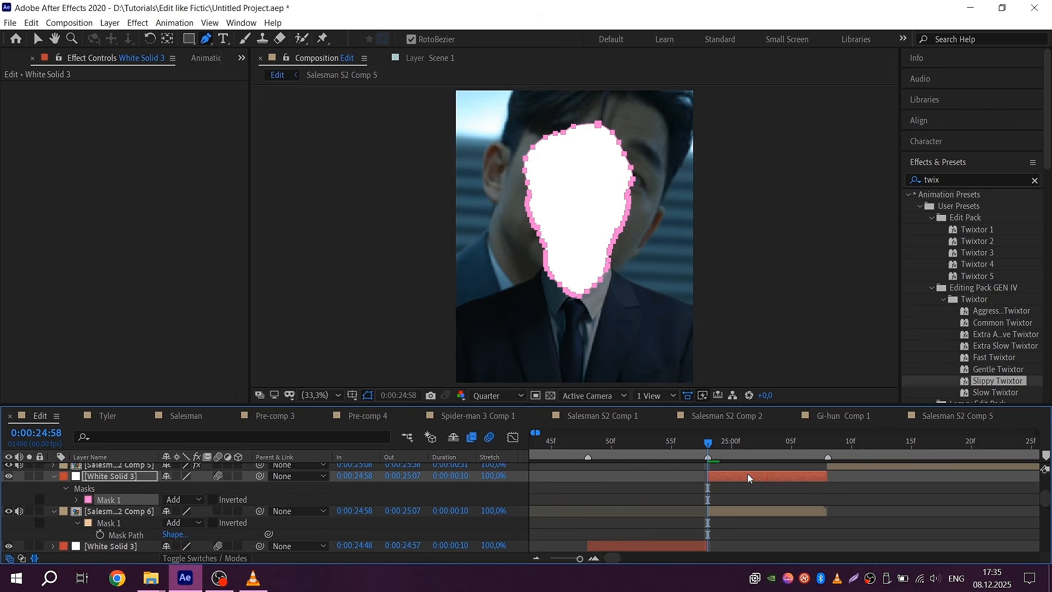
- Set Mask Feather to 10 pixels on the upper white solid and the upper Salesman S2 Comp 6 layer
{"action": "type", "text": "f"}
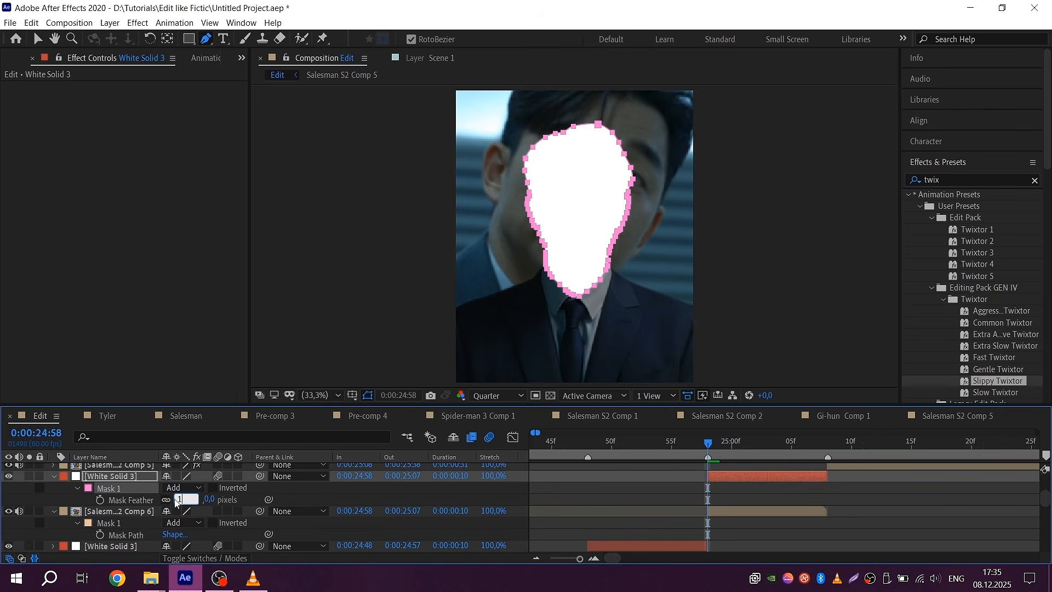
{"action": "type", "text": "10"}
{"action": "key", "text": "Return"}
{"action": "left_click", "coordinate": [730, 512]}
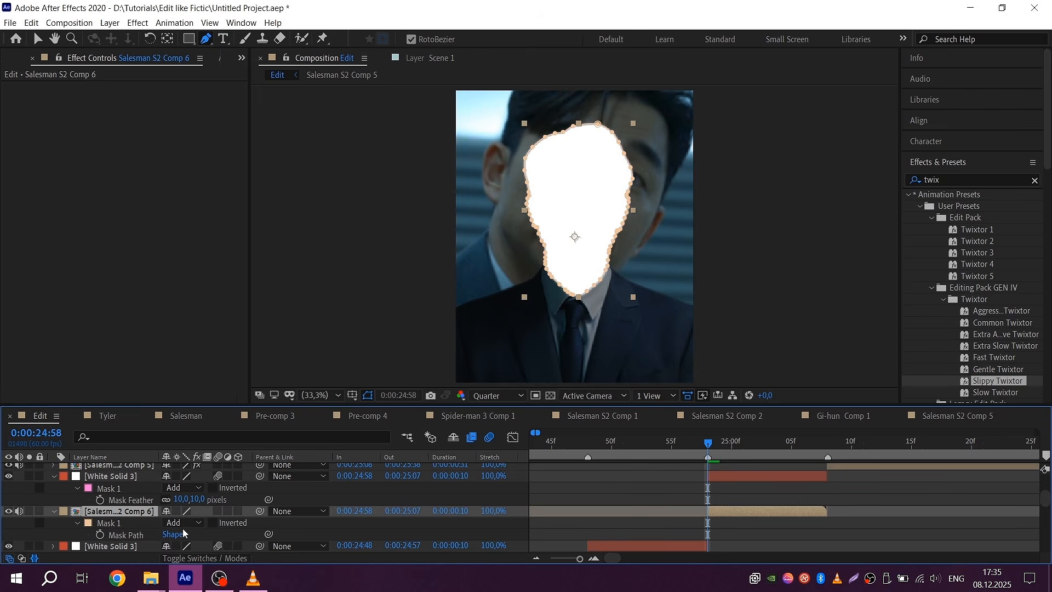
{"action": "left_click", "coordinate": [179, 534]}
{"action": "type", "text": "10"}
{"action": "key", "text": "Return"}
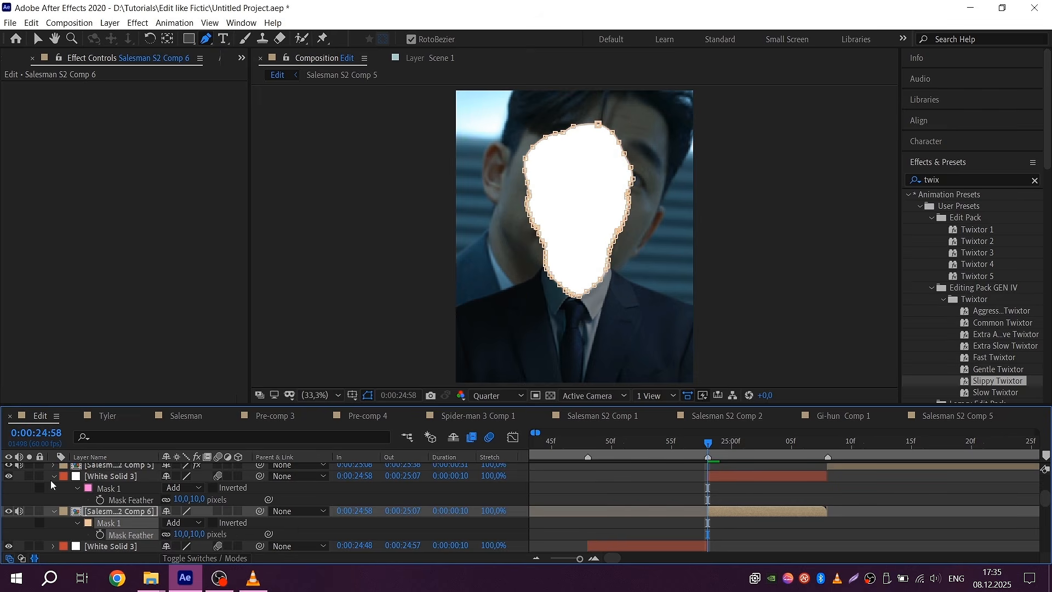
{"action": "left_click", "coordinate": [53, 475]}
- Move both White Solid 3 layers and both Salesman S2 Comp 6 layers beneath the adjustment layer that starts at 0:00:24:37
{"action": "key", "text": "minus"}
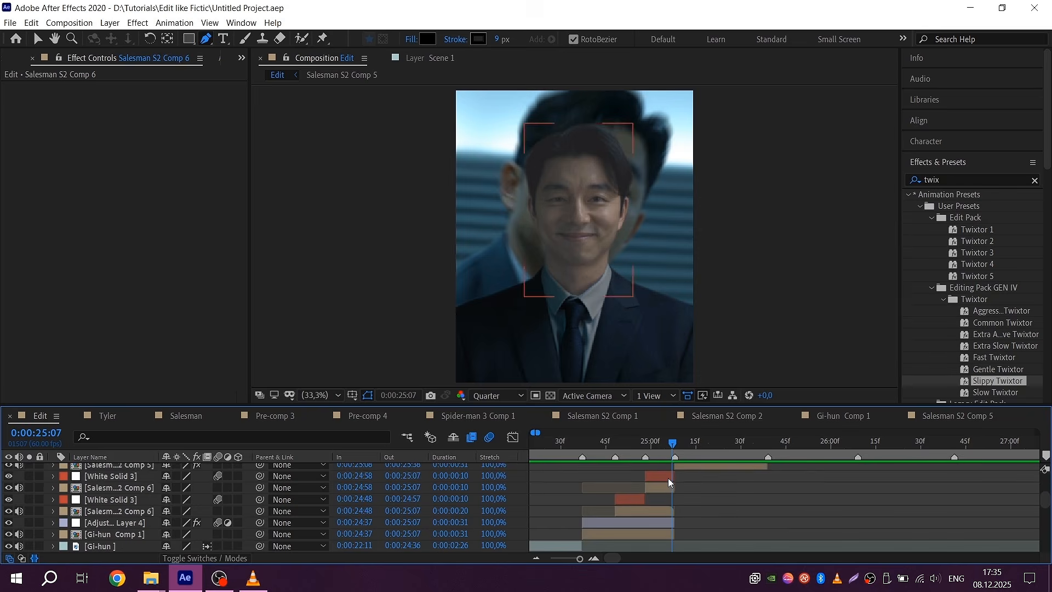
{"action": "left_click", "coordinate": [665, 476]}
{"action": "left_click", "coordinate": [656, 487], "text": "ctrl"}
{"action": "left_click", "coordinate": [632, 499], "text": "ctrl"}
{"action": "left_click", "coordinate": [624, 511], "text": "ctrl"}
{"action": "left_click_drag", "start_coordinate": [145, 512], "coordinate": [145, 527]}
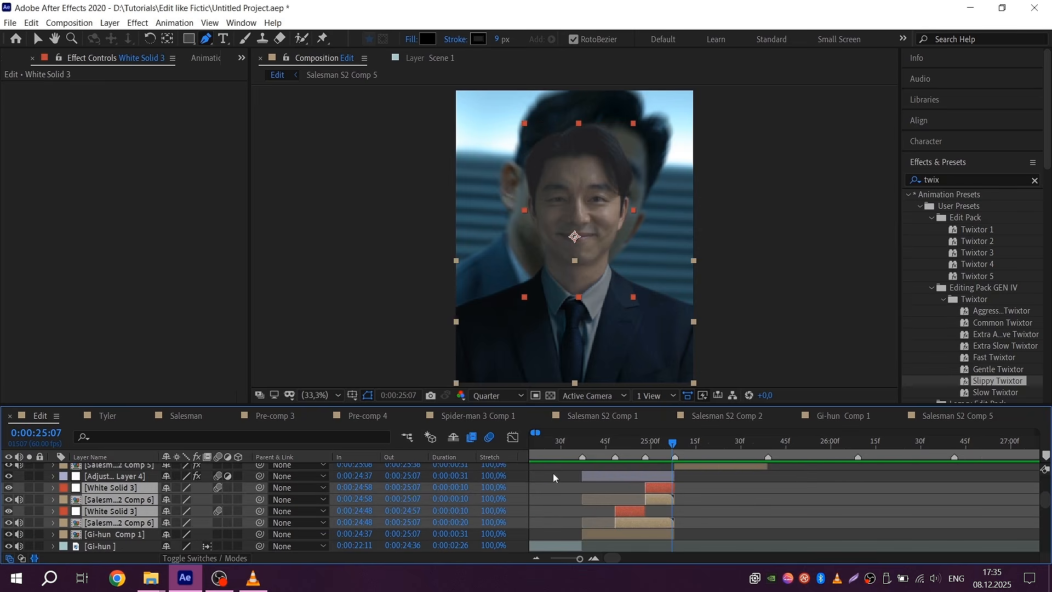
- Save the project and preview the edit from 0:00:24:22
{"action": "key", "text": "minus"}
{"action": "left_click", "coordinate": [627, 443]}
{"action": "key", "text": "ctrl+s"}
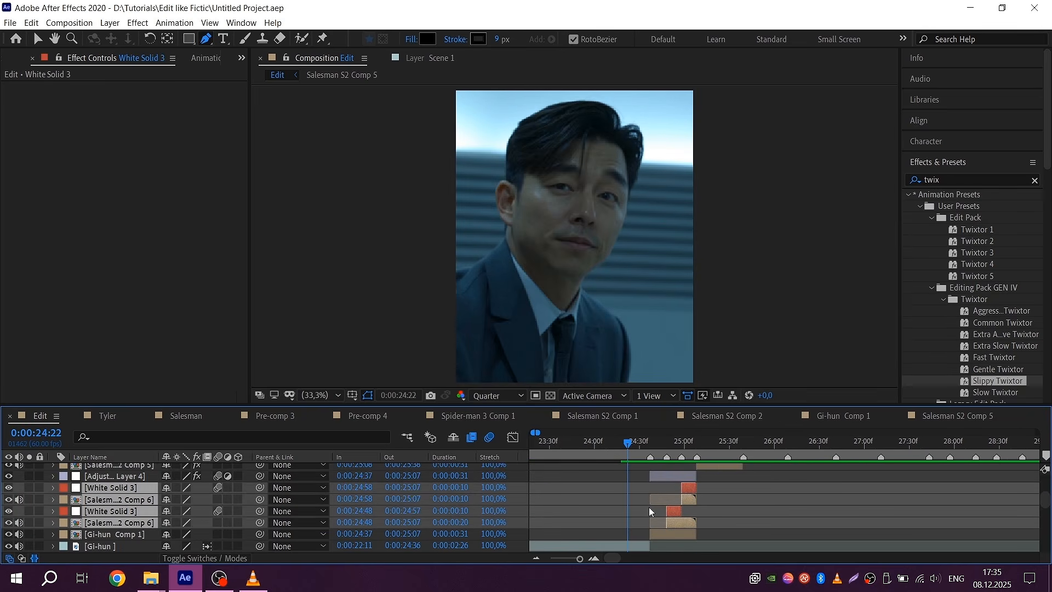
{"action": "left_click", "coordinate": [651, 511]}
{"action": "key", "text": "space"}
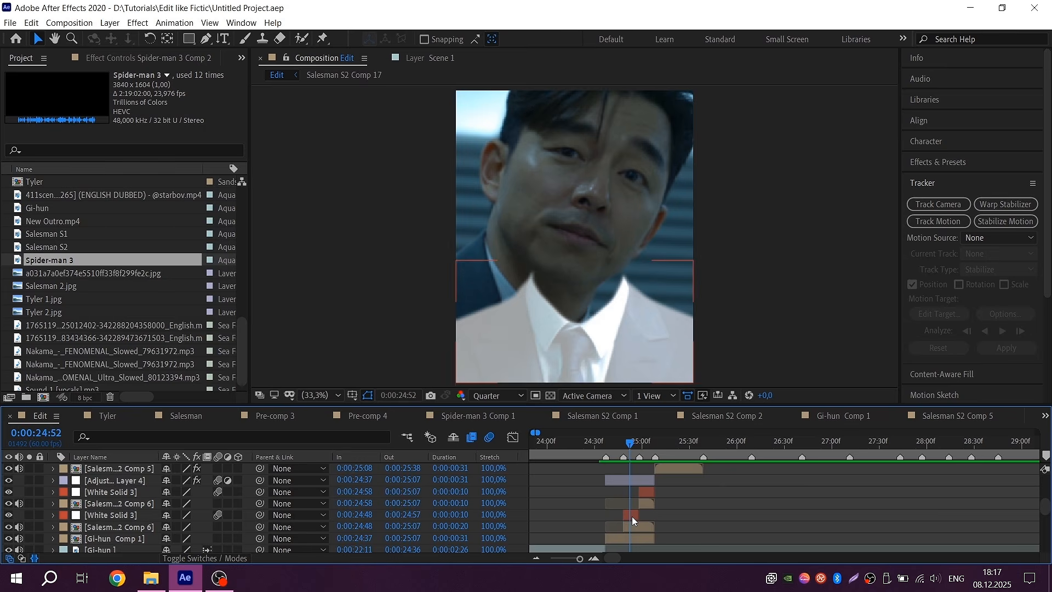
- Hide both White Solid 3 layers and every Adjustment Layer 4 between 0:00:24:37 and 0:00:30:48, and save the project
{"action": "left_click", "coordinate": [633, 515]}
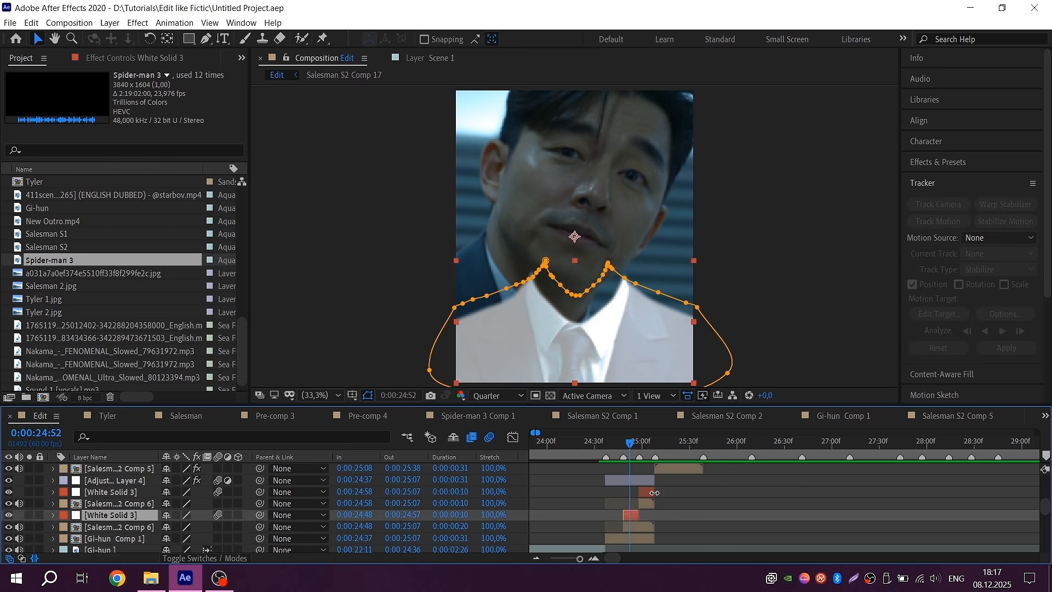
{"action": "left_click", "coordinate": [646, 492], "text": "ctrl"}
{"action": "left_click", "coordinate": [650, 479], "text": "ctrl"}
{"action": "scroll", "coordinate": [620, 490], "scroll_direction": "down", "scroll_amount": 1}
{"action": "scroll", "coordinate": [652, 492], "scroll_direction": "up", "scroll_amount": 2}
{"action": "left_click", "coordinate": [653, 527], "text": "ctrl"}
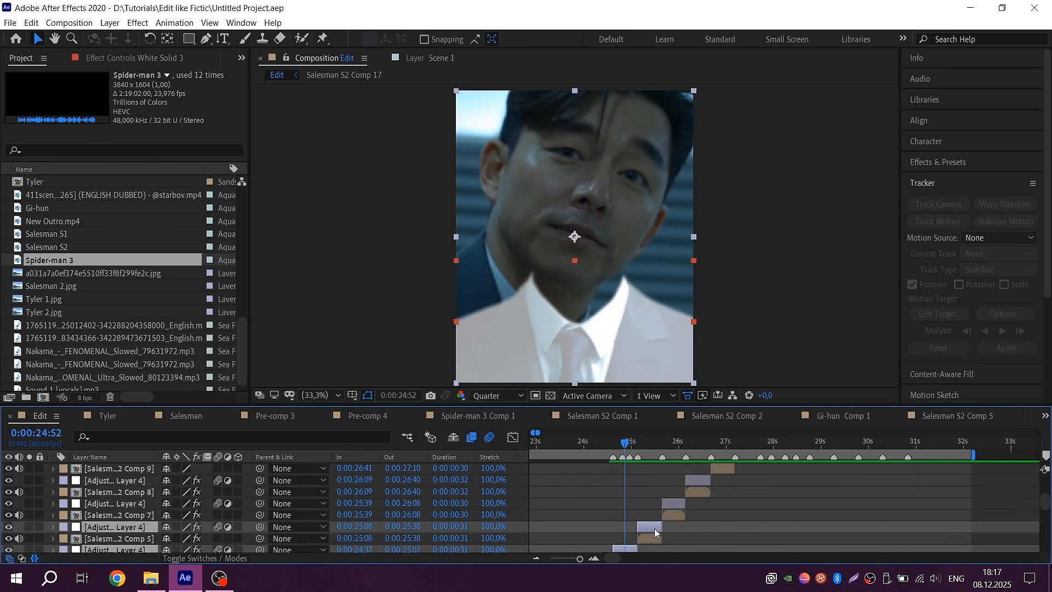
{"action": "left_click", "coordinate": [676, 504], "text": "ctrl"}
{"action": "left_click", "coordinate": [701, 481], "text": "ctrl"}
{"action": "scroll", "coordinate": [726, 499], "scroll_direction": "up", "scroll_amount": 1}
{"action": "scroll", "coordinate": [791, 502], "scroll_direction": "up", "scroll_amount": 5}
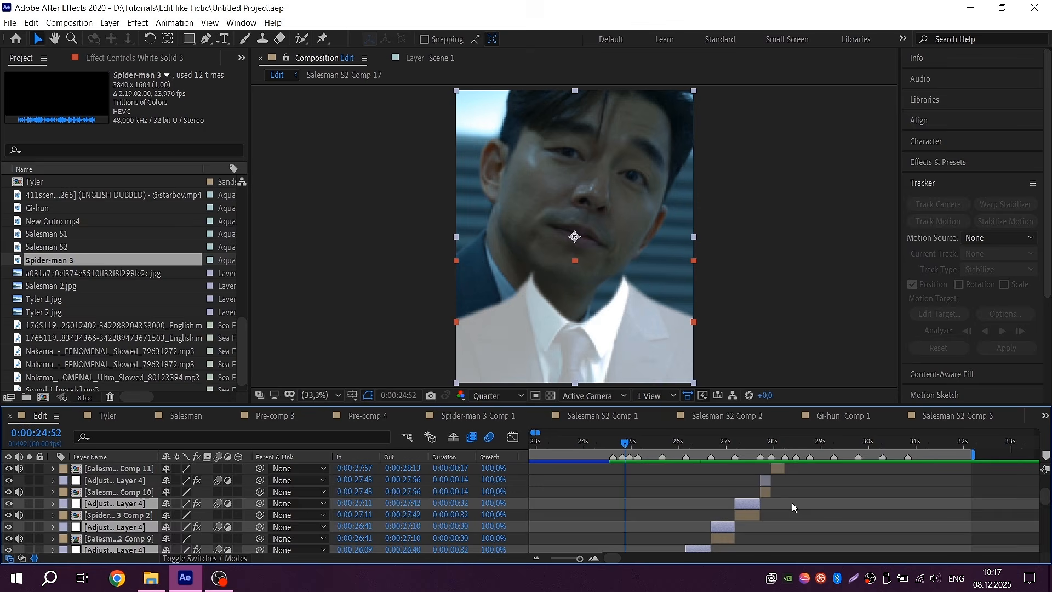
{"action": "scroll", "coordinate": [791, 505], "scroll_direction": "up", "scroll_amount": 5}
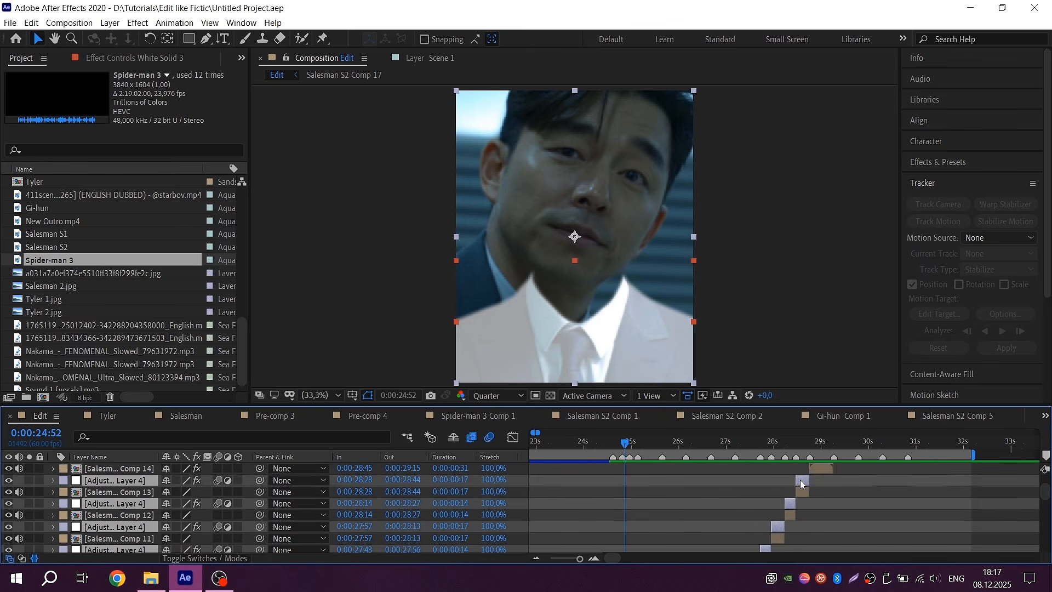
{"action": "scroll", "coordinate": [876, 490], "scroll_direction": "up", "scroll_amount": 2}
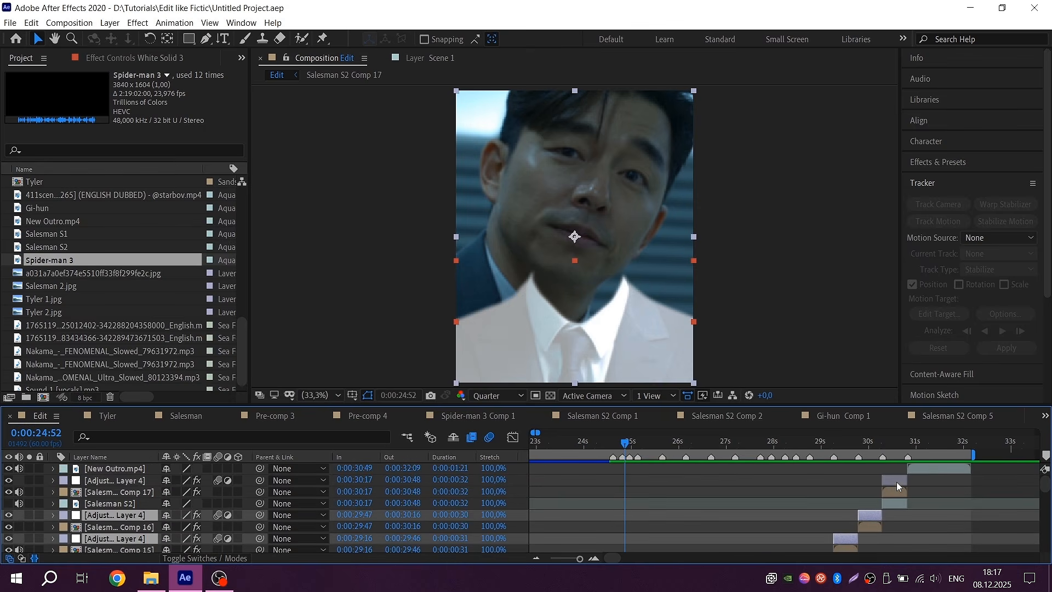
{"action": "left_click", "coordinate": [9, 480]}
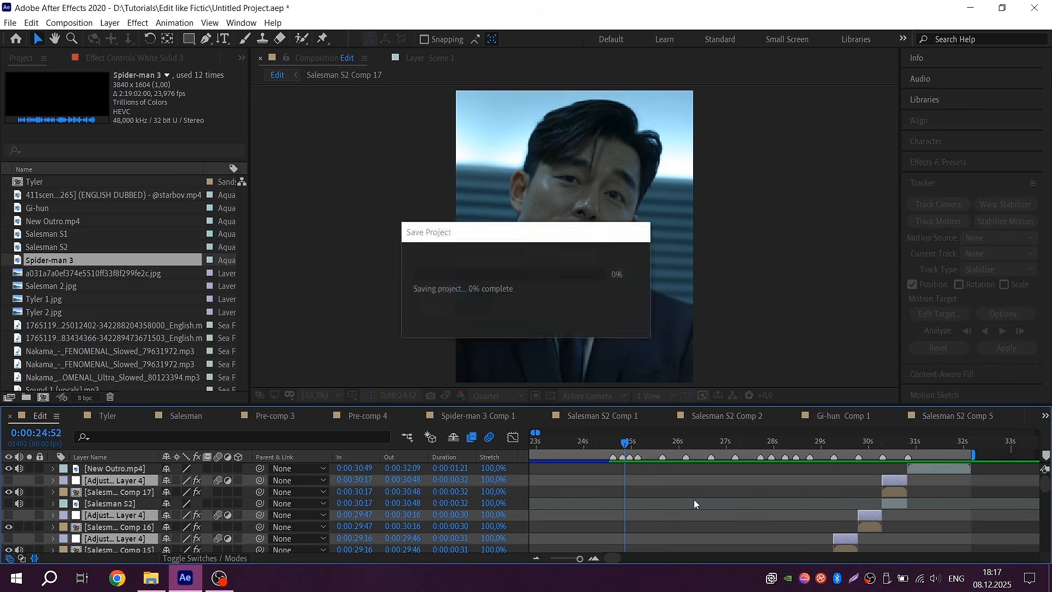
- Examine the earlier layers of the edit around 0:00:19:33 and 0:00:16:00
{"action": "scroll", "coordinate": [694, 498], "scroll_direction": "down", "scroll_amount": 5}
{"action": "scroll", "coordinate": [725, 488], "scroll_direction": "down", "scroll_amount": 6}
{"action": "scroll", "coordinate": [726, 485], "scroll_direction": "up", "scroll_amount": 1}
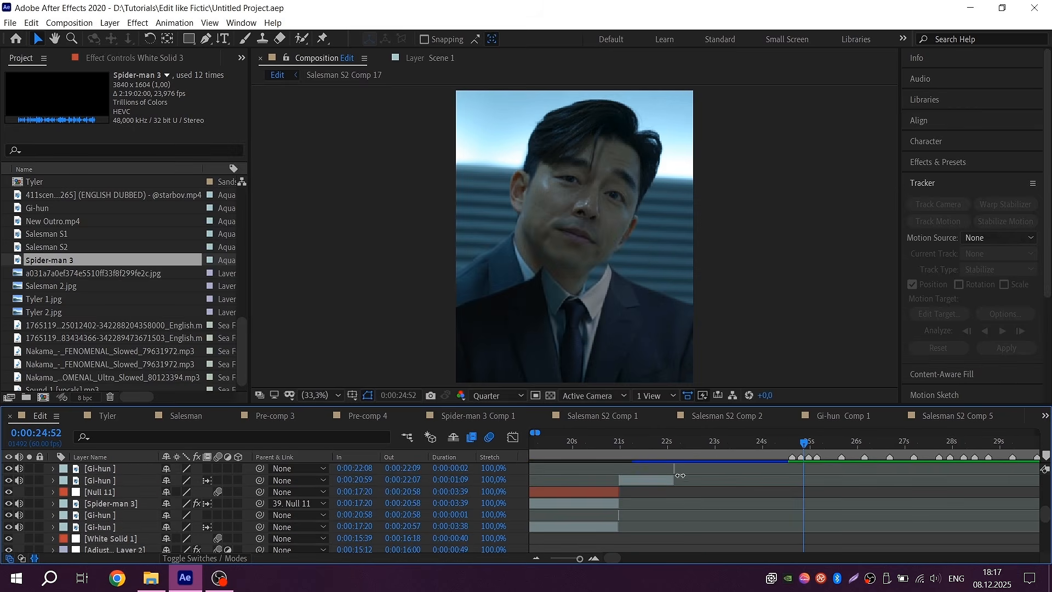
{"action": "left_click", "coordinate": [551, 443]}
{"action": "scroll", "coordinate": [570, 475], "scroll_direction": "down", "scroll_amount": 1}
{"action": "scroll", "coordinate": [614, 475], "scroll_direction": "down", "scroll_amount": 2}
{"action": "scroll", "coordinate": [668, 470], "scroll_direction": "up", "scroll_amount": 1}
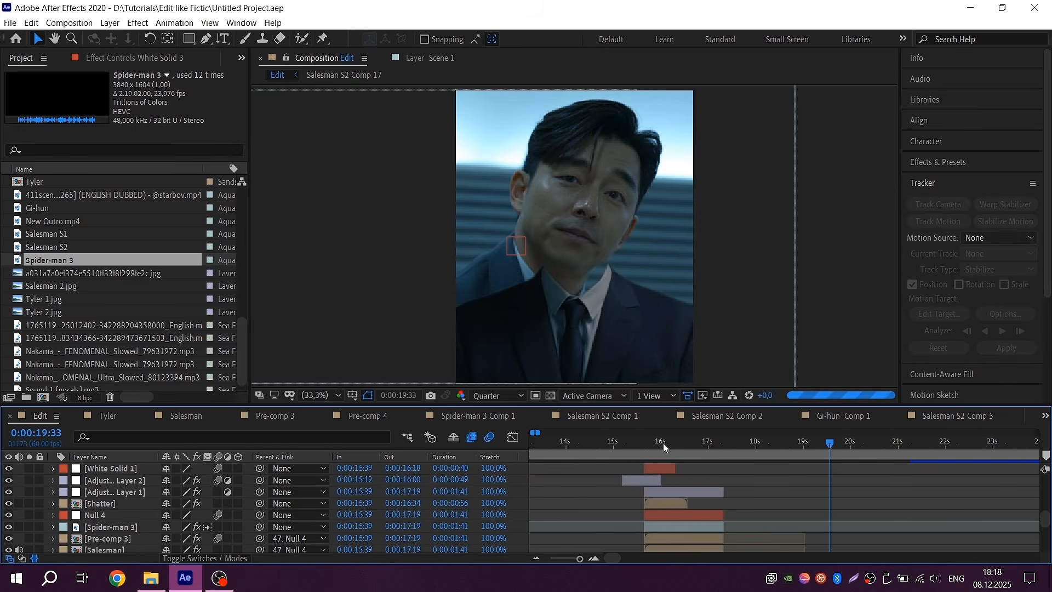
{"action": "left_click", "coordinate": [654, 442]}
{"action": "scroll", "coordinate": [683, 472], "scroll_direction": "up", "scroll_amount": 1}
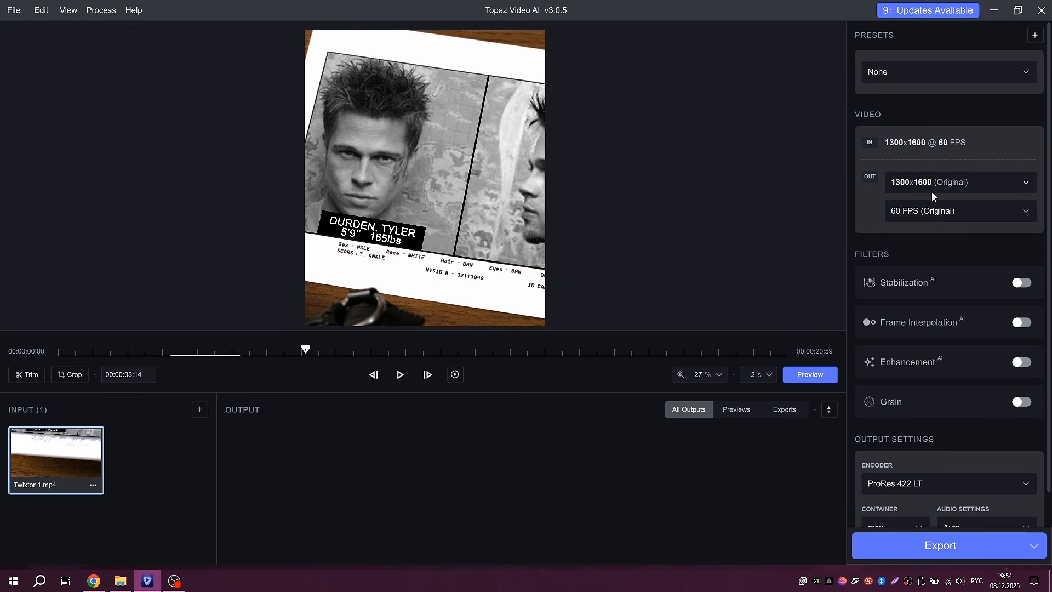
- In Topaz Video AI, set the output of Twixtor 1.mp4 to 2x Upscale (2600x3200) and the Proteus enhancement parameters to Manual
{"action": "left_click", "coordinate": [932, 196]}
{"action": "left_click", "coordinate": [916, 223]}
{"action": "scroll", "coordinate": [970, 327], "scroll_direction": "down", "scroll_amount": 1}
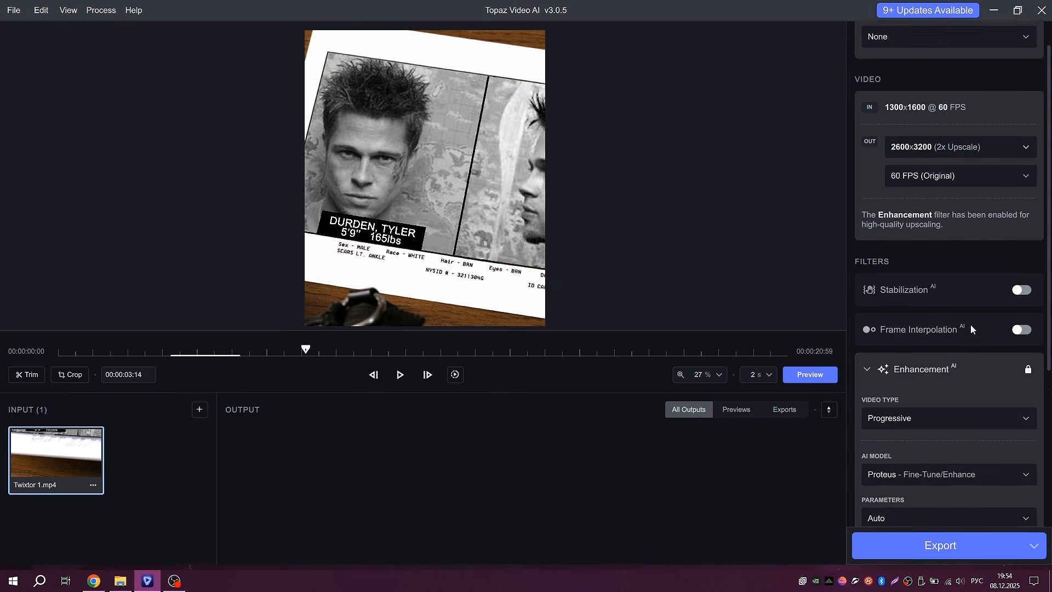
{"action": "scroll", "coordinate": [971, 328], "scroll_direction": "down", "scroll_amount": 1}
{"action": "left_click", "coordinate": [912, 455]}
{"action": "left_click", "coordinate": [888, 521]}
- Set Revert Compression to 70, Recover Details to 80, Reduce Noise to 100, Dehalo to 30 and Anti-Alias/Deblur to 50
{"action": "scroll", "coordinate": [934, 421], "scroll_direction": "down", "scroll_amount": 2}
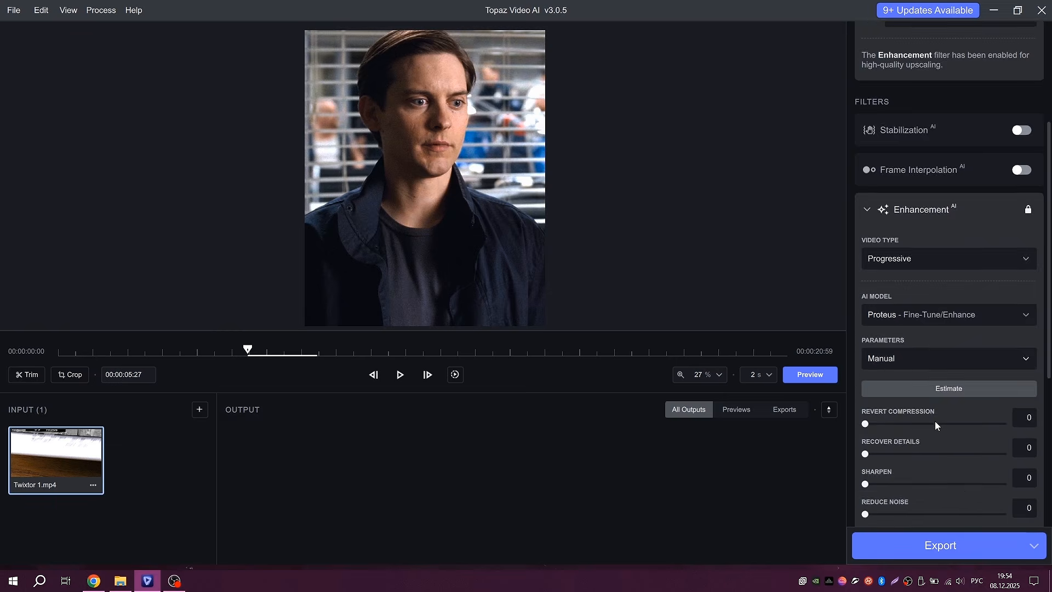
{"action": "scroll", "coordinate": [976, 342], "scroll_direction": "down", "scroll_amount": 5}
{"action": "scroll", "coordinate": [976, 342], "scroll_direction": "up", "scroll_amount": 1}
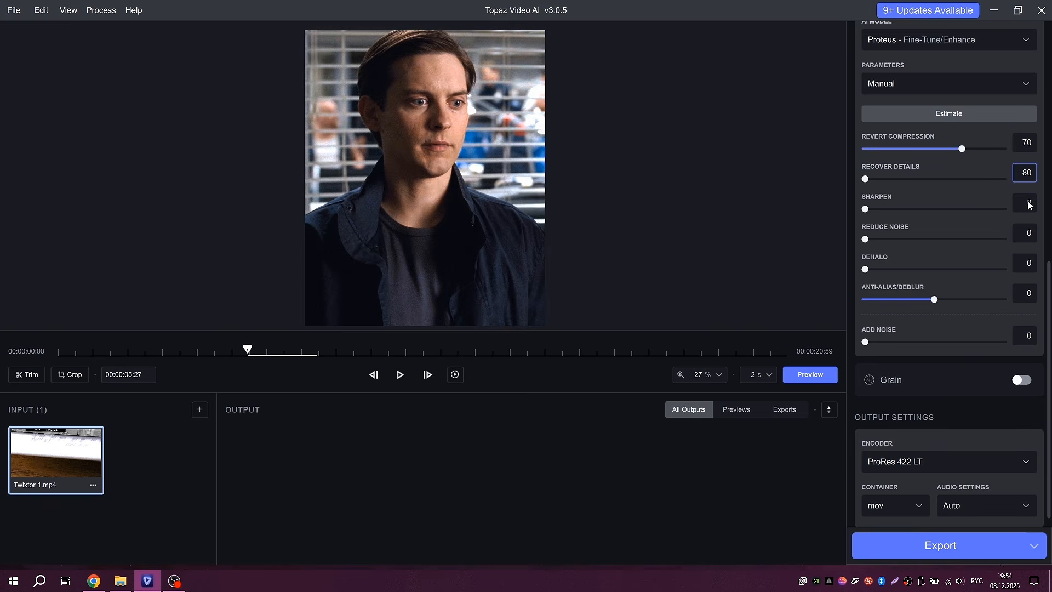
{"action": "type", "text": "100"}
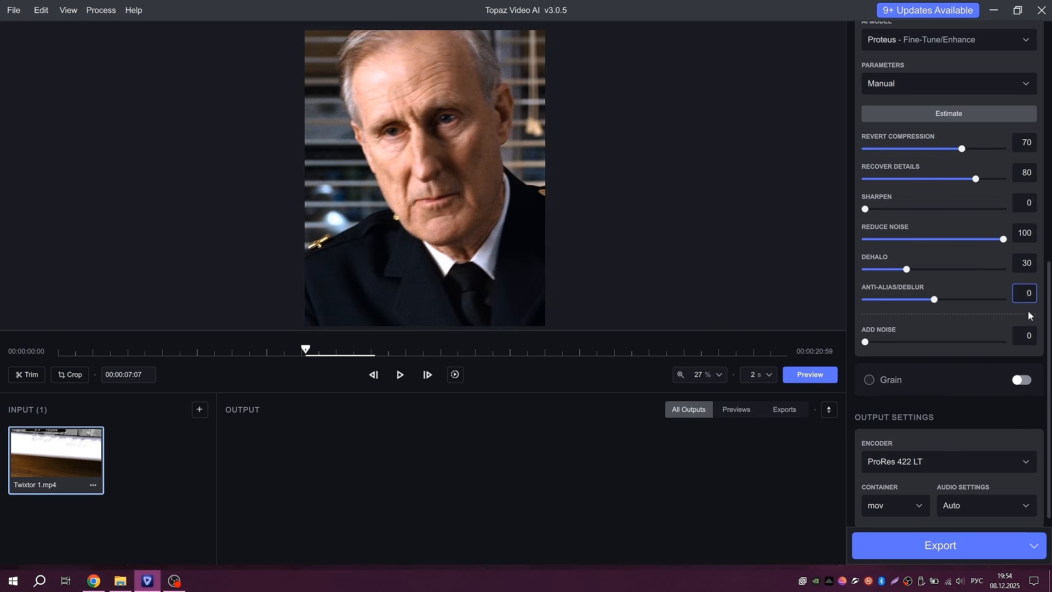
- Configure the export with the H264 High (NVIDIA) encoder, mp4 container, 180 Mb/s bitrate and audio set to None
{"action": "left_click", "coordinate": [903, 462]}
{"action": "left_click", "coordinate": [905, 221]}
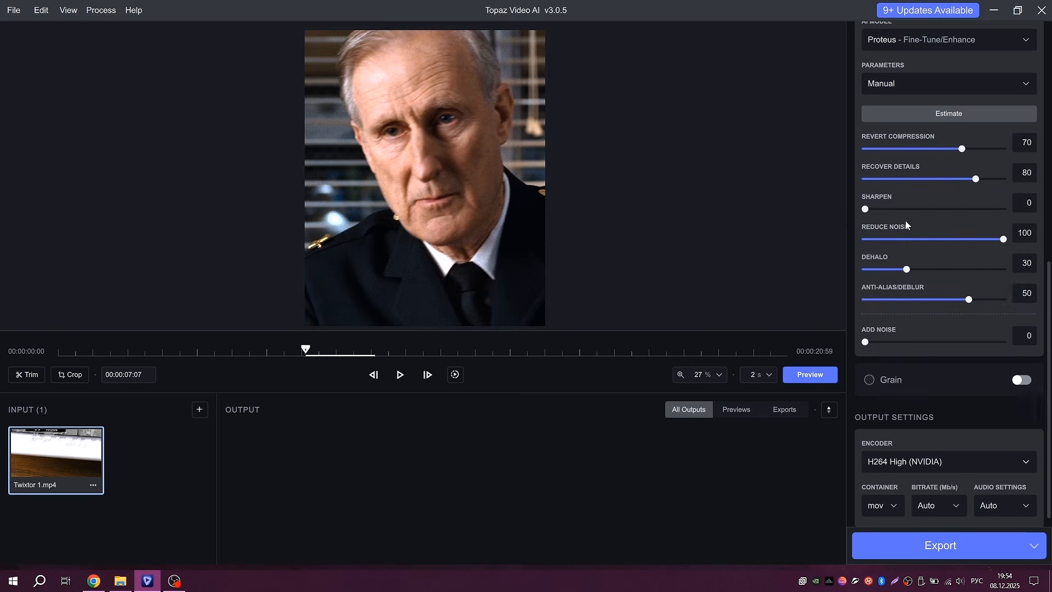
{"action": "left_click", "coordinate": [887, 497]}
{"action": "left_click", "coordinate": [886, 488]}
{"action": "left_click", "coordinate": [928, 505]}
{"action": "left_click", "coordinate": [925, 481]}
{"action": "left_click", "coordinate": [1011, 504]}
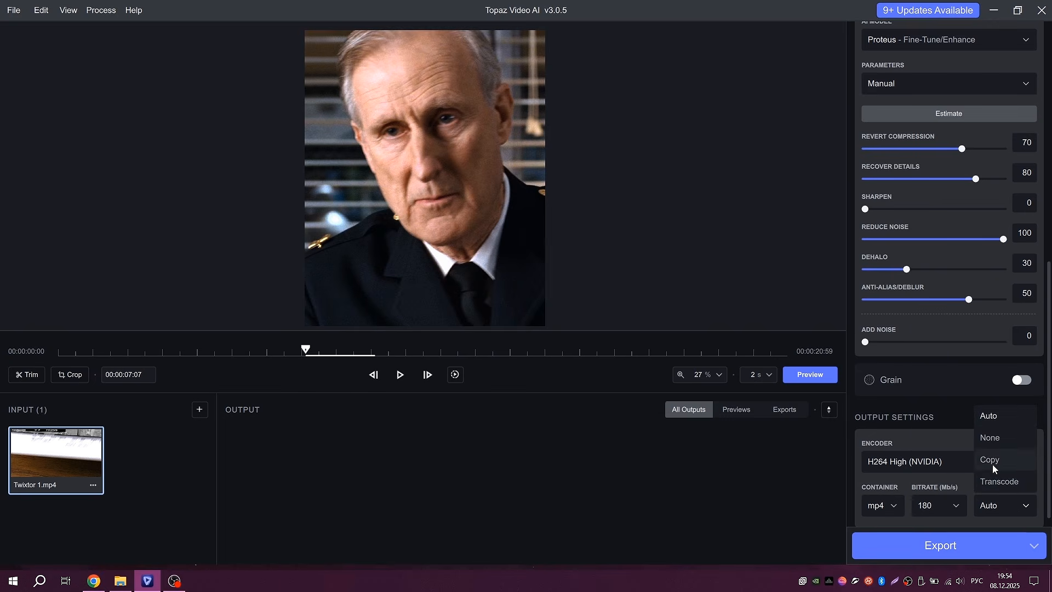
{"action": "left_click", "coordinate": [988, 438]}
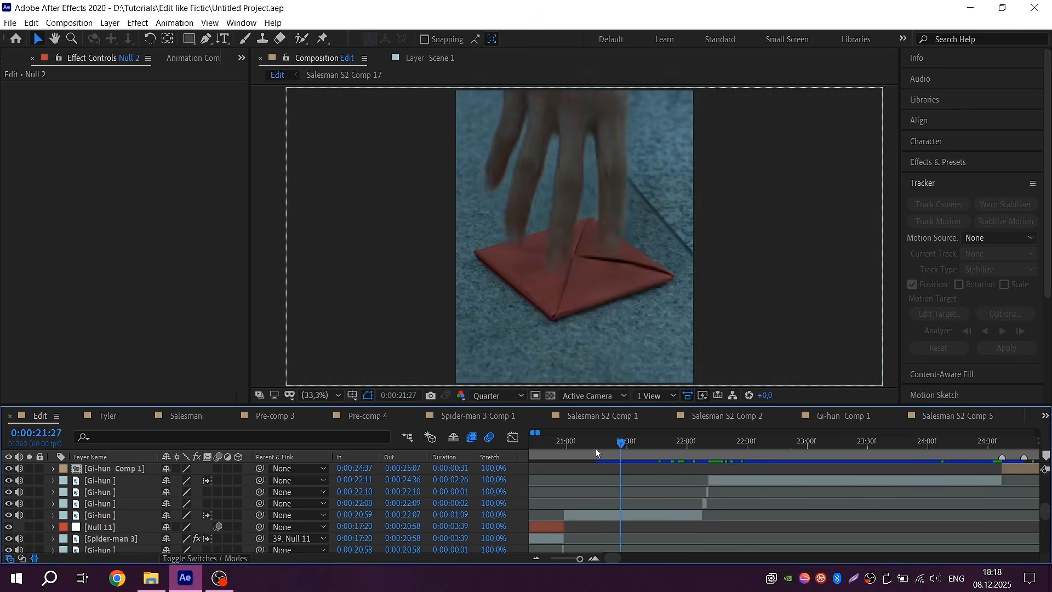
- In After Effects, add both upscaled Twixtor clips above the other Edit layers, starting Twixtor 2_prob3.mp4 at 0:00:20:59 after the first clip
{"action": "mouse_move", "coordinate": [595, 448]}
{"action": "left_mouse_down"}
{"action": "mouse_move", "coordinate": [553, 448]}
{"action": "mouse_move", "coordinate": [599, 447]}
{"action": "left_mouse_up"}
{"action": "scroll", "coordinate": [656, 472], "scroll_direction": "down", "scroll_amount": 3}
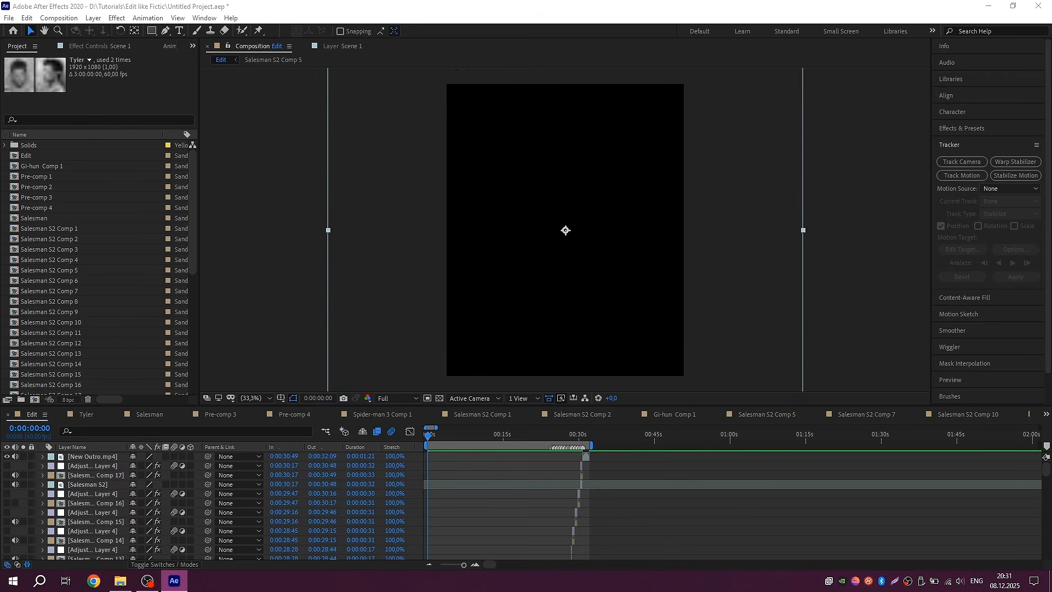
{"action": "left_click_drag", "start_coordinate": [222, 508], "coordinate": [544, 511]}
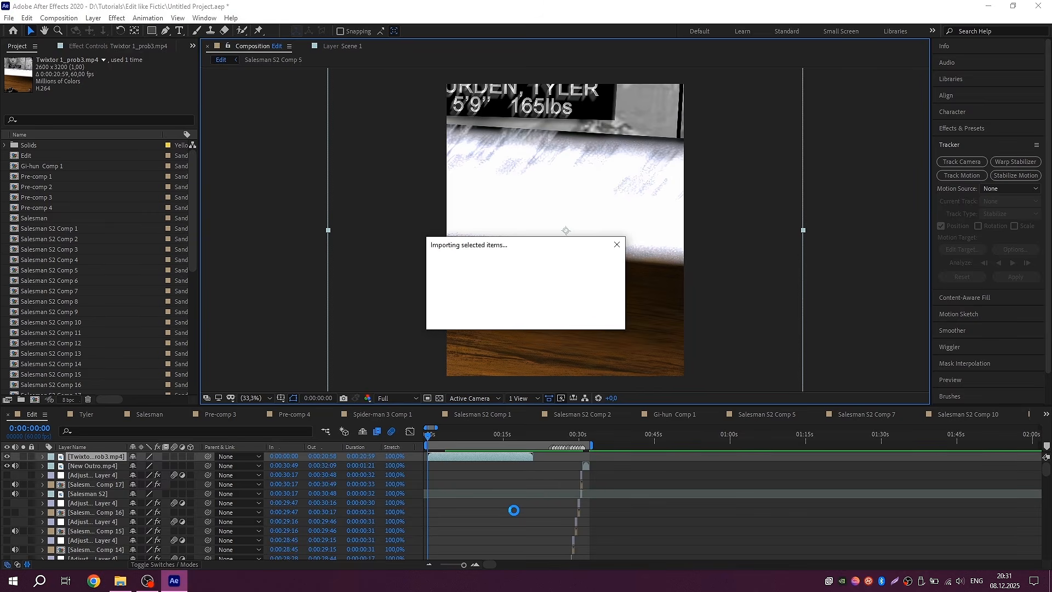
{"action": "left_click_drag", "start_coordinate": [455, 457], "coordinate": [554, 461]}
{"action": "scroll", "coordinate": [533, 460], "scroll_direction": "up", "scroll_amount": 5, "text": "alt"}
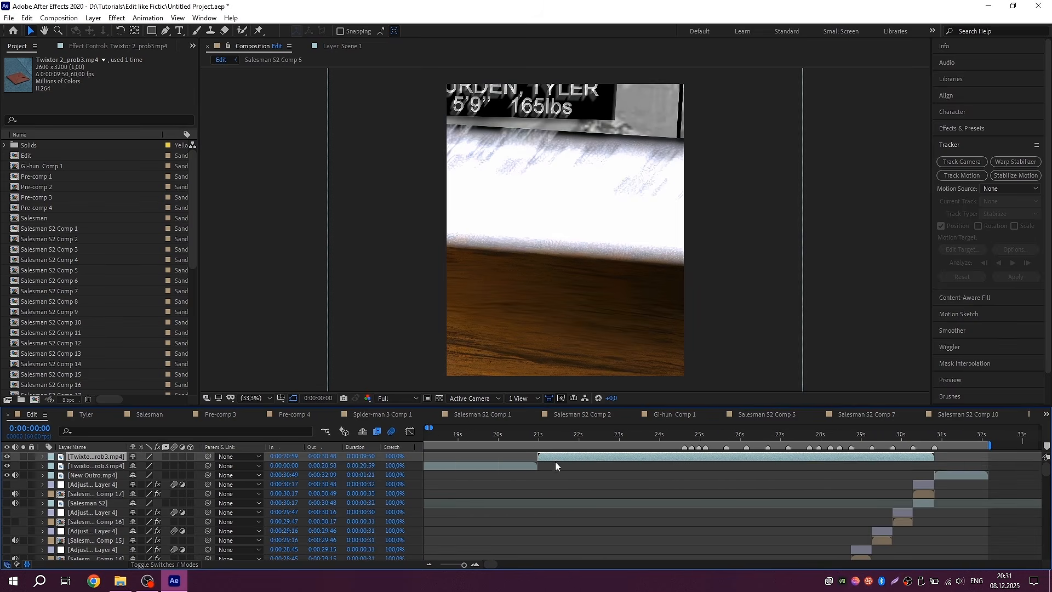
- Scale both upscaled Twixtor layers to 50% and pre-compose them together
{"action": "left_click", "coordinate": [517, 465], "text": "shift"}
{"action": "type", "text": "s50"}
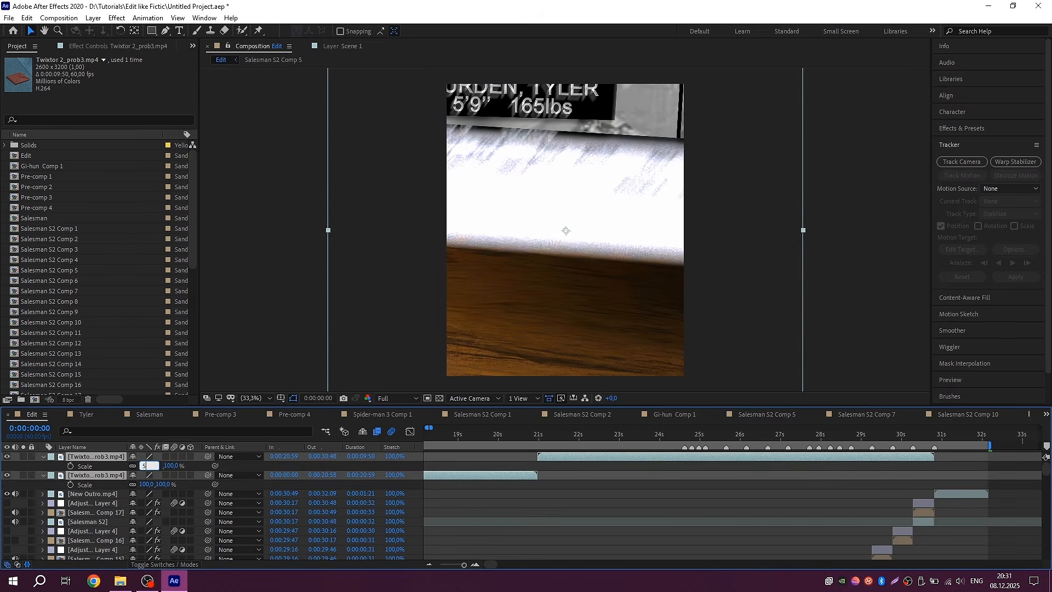
{"action": "key", "text": "Return"}
{"action": "key", "text": "s"}
{"action": "scroll", "coordinate": [594, 486], "scroll_direction": "down", "scroll_amount": 4, "text": "alt"}
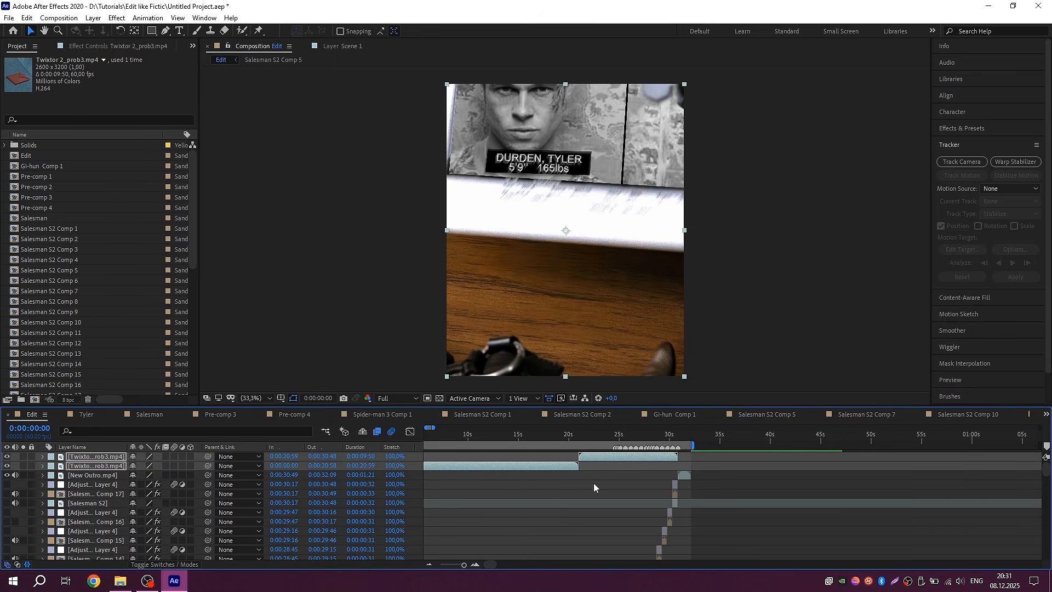
{"action": "right_click", "coordinate": [564, 469]}
{"action": "left_click", "coordinate": [602, 406]}
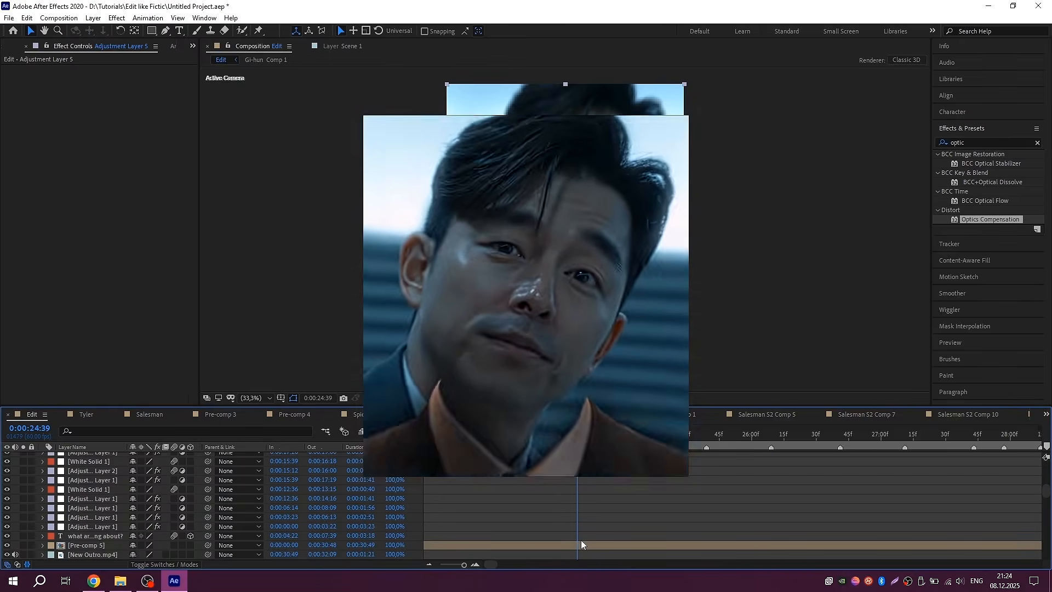
- Place Adjustment Layer 5 directly above Pre-comp 5 and apply Optics Compensation to it
{"action": "left_click_drag", "start_coordinate": [581, 540], "coordinate": [580, 541]}
{"action": "scroll", "coordinate": [597, 528], "scroll_direction": "down", "scroll_amount": 1}
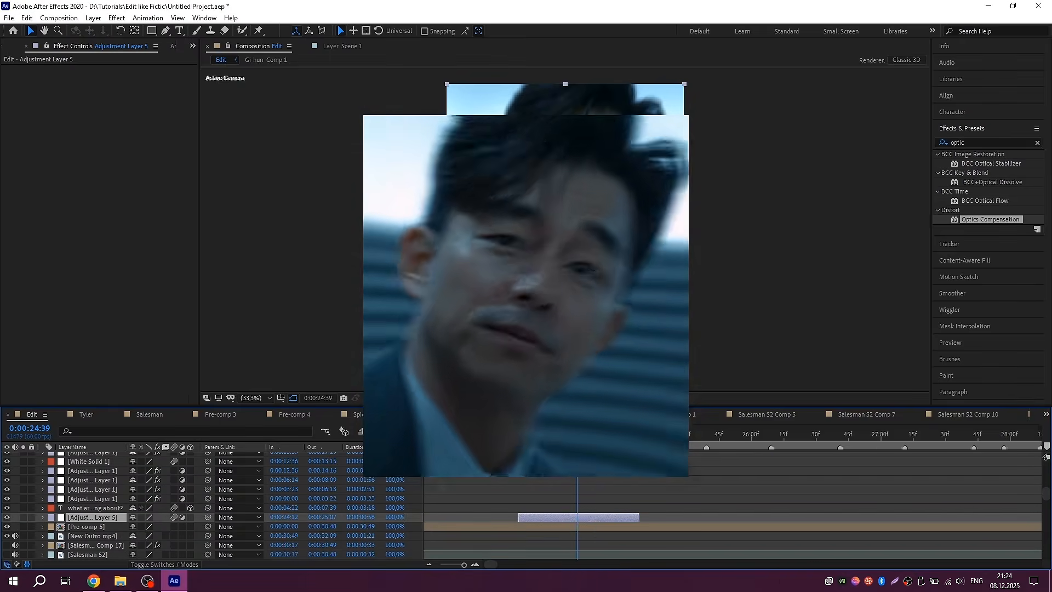
{"action": "scroll", "coordinate": [567, 438], "scroll_direction": "up", "scroll_amount": 1}
{"action": "left_click", "coordinate": [581, 436]}
{"action": "left_click_drag", "start_coordinate": [990, 220], "coordinate": [791, 368]}
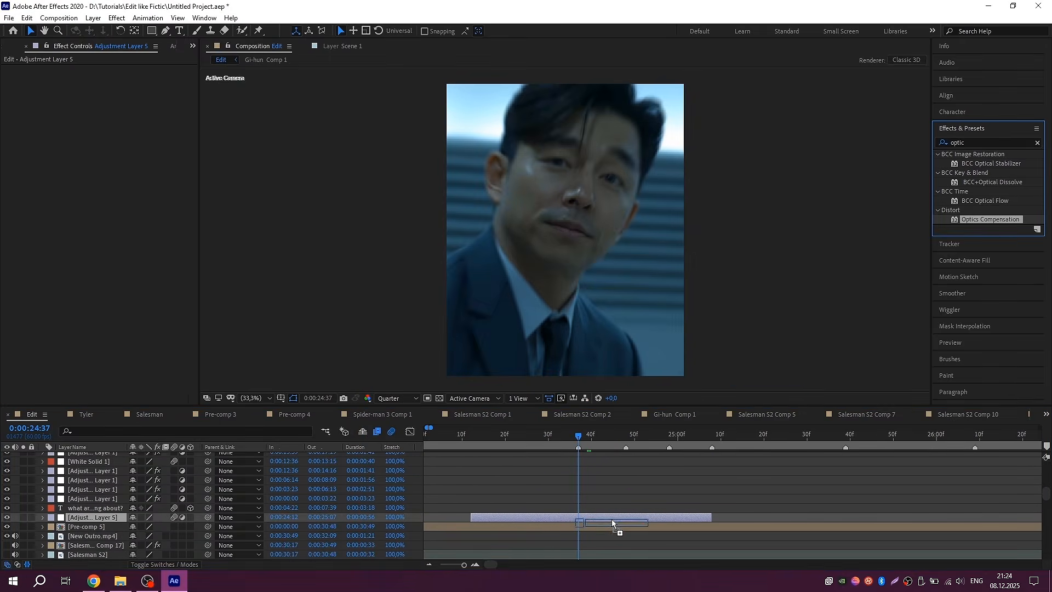
{"action": "left_click_drag", "start_coordinate": [613, 523], "coordinate": [613, 521]}
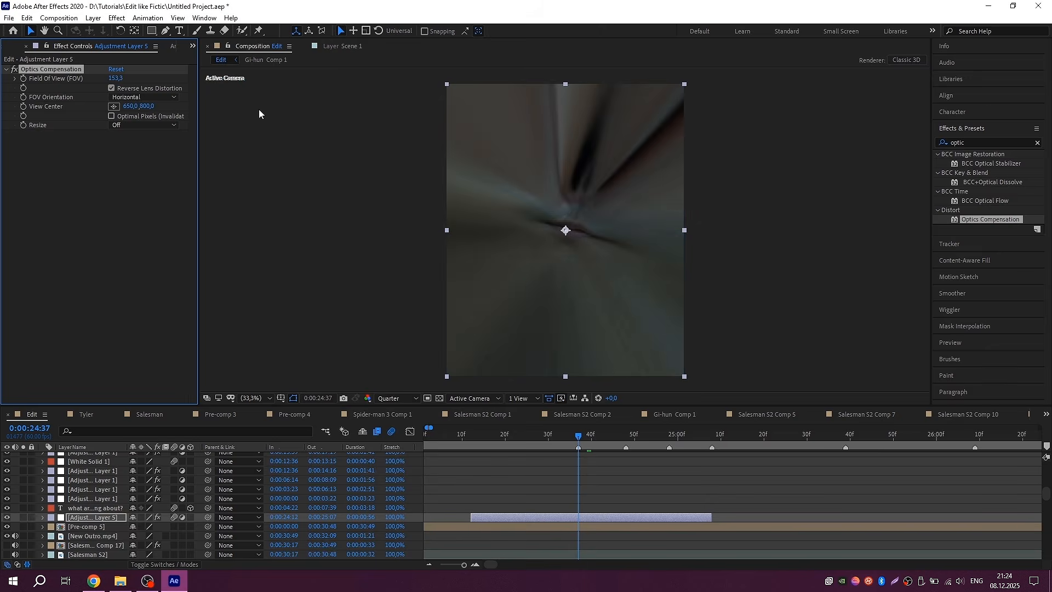
- Set the Optics Compensation Field Of View to 50 with Reverse Lens Distortion at 0:00:24:37
{"action": "left_click_drag", "start_coordinate": [117, 78], "coordinate": [7, 94]}
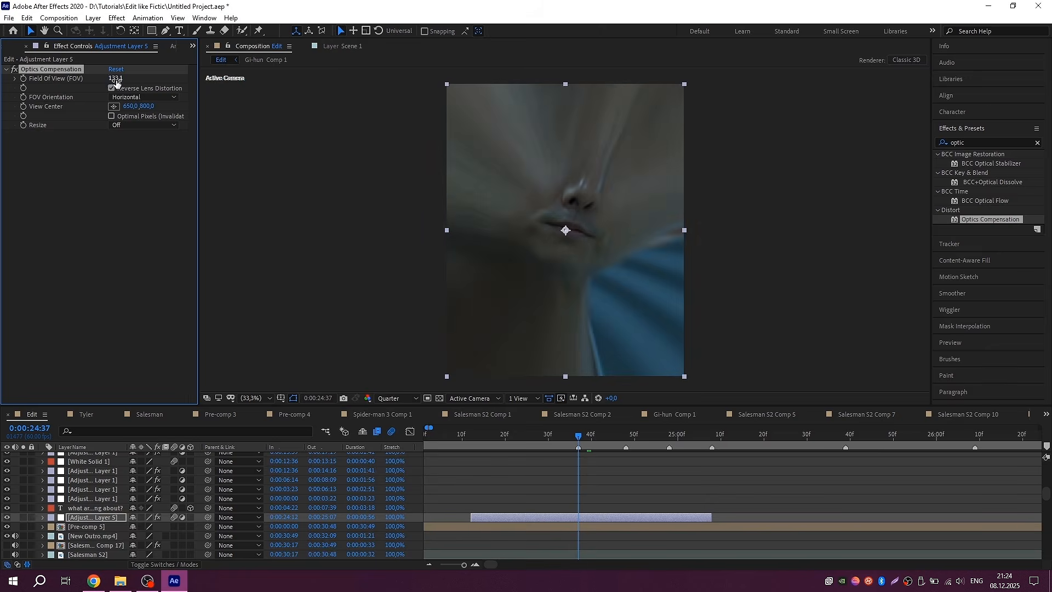
{"action": "left_click_drag", "start_coordinate": [117, 82], "coordinate": [44, 109]}
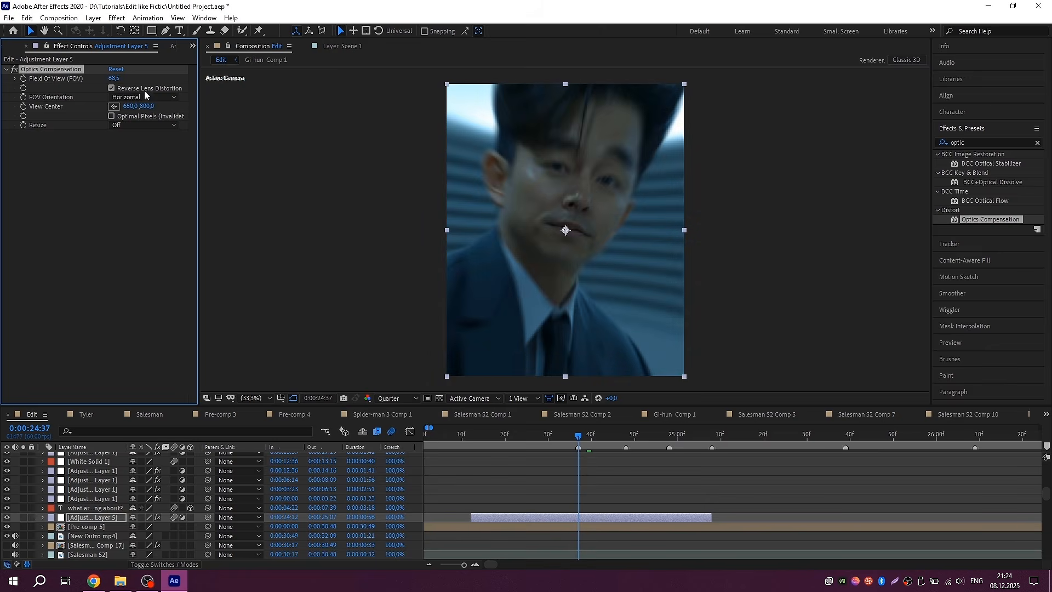
{"action": "left_click_drag", "start_coordinate": [145, 94], "coordinate": [87, 88]}
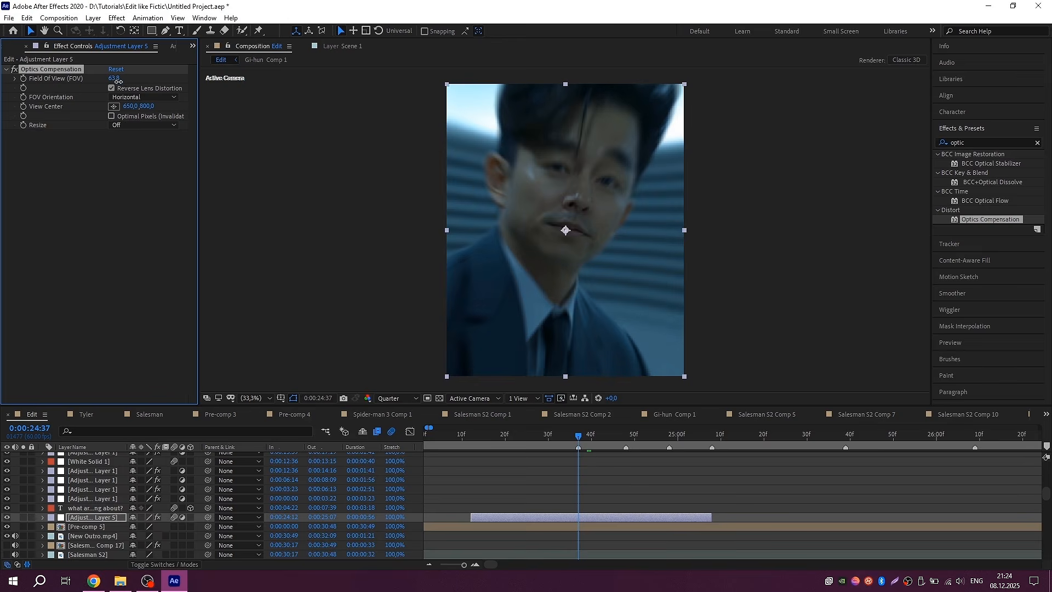
{"action": "type", "text": "65"}
{"action": "key", "text": "Return"}
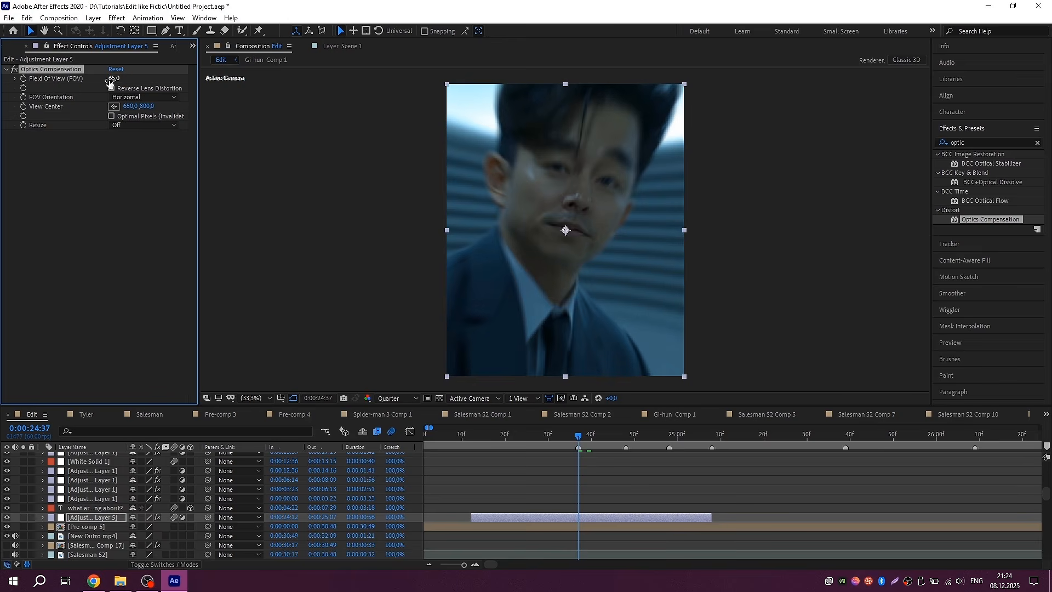
{"action": "left_click", "coordinate": [111, 88]}
{"action": "type", "text": "50"}
{"action": "key", "text": "Return"}
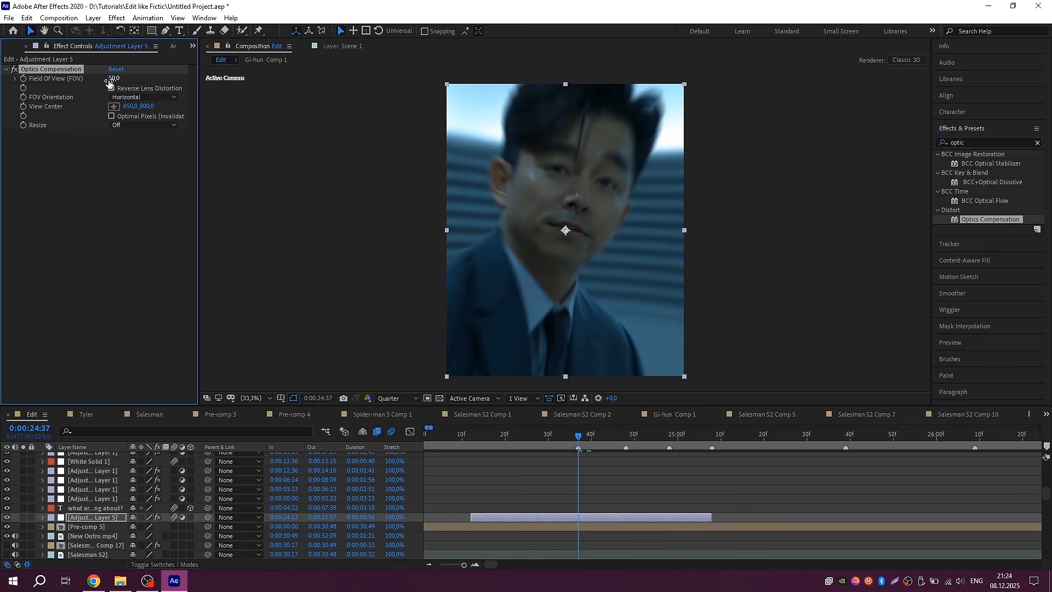
- Keyframe a lower Field Of View at 0:00:25:08 and a value of 0 at 0:00:24:12, and preview the distortion
{"action": "left_click", "coordinate": [711, 434]}
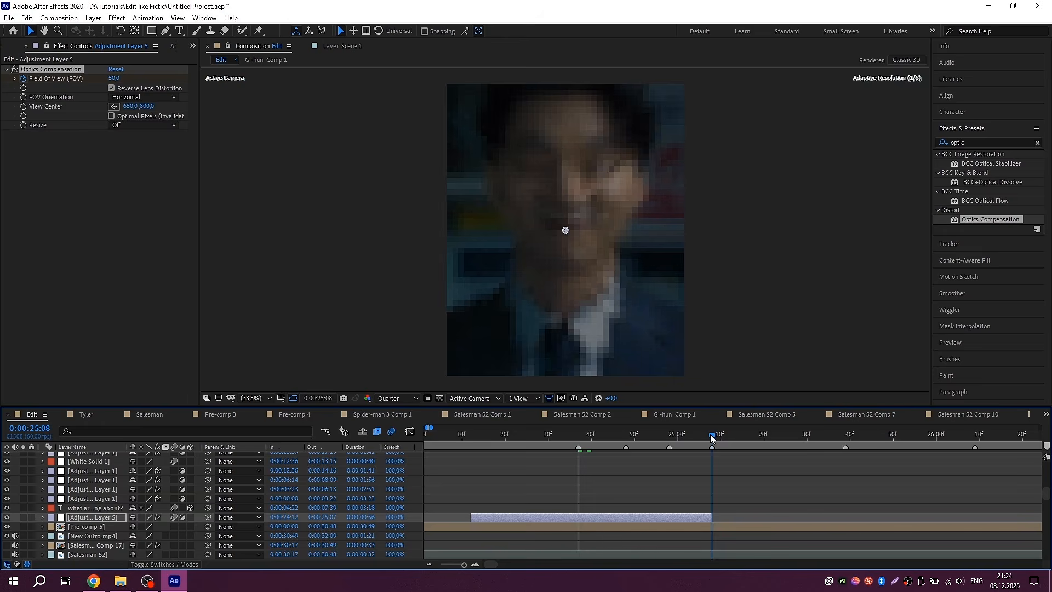
{"action": "left_click_drag", "start_coordinate": [110, 78], "coordinate": [1, 78]}
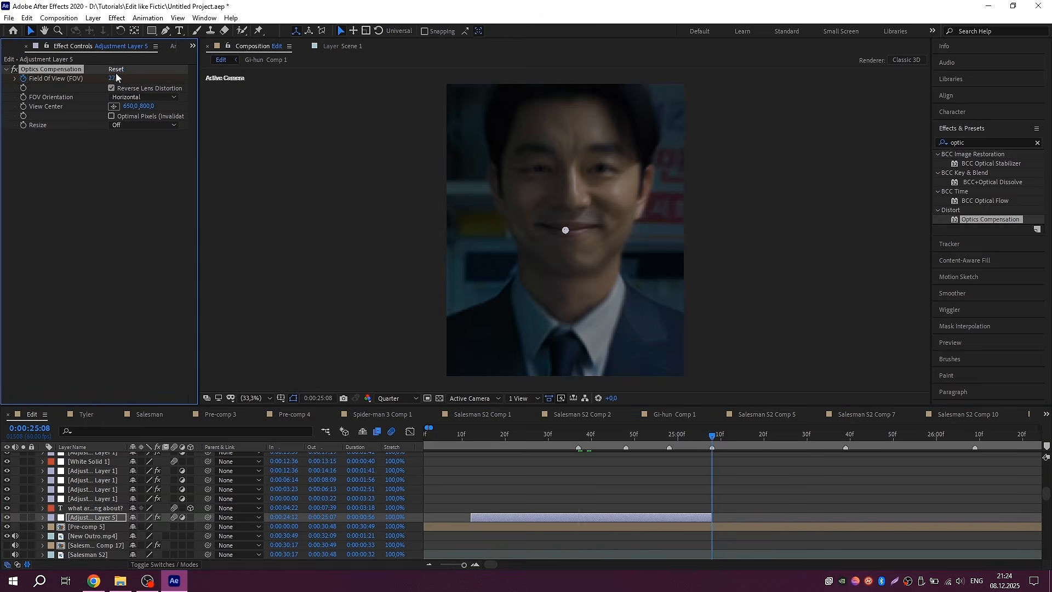
{"action": "left_click", "coordinate": [471, 436]}
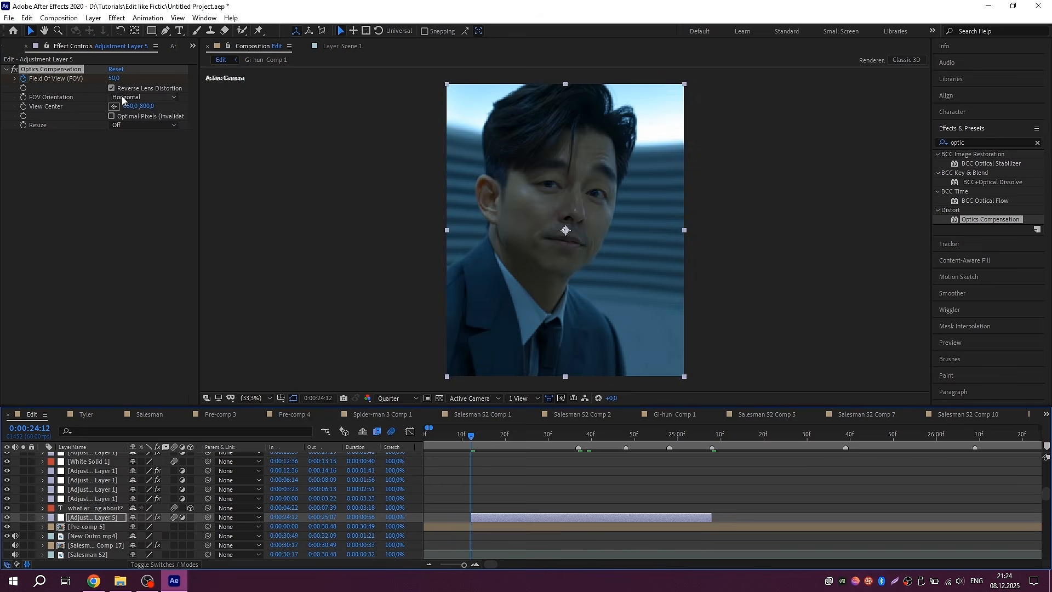
{"action": "key", "text": "u"}
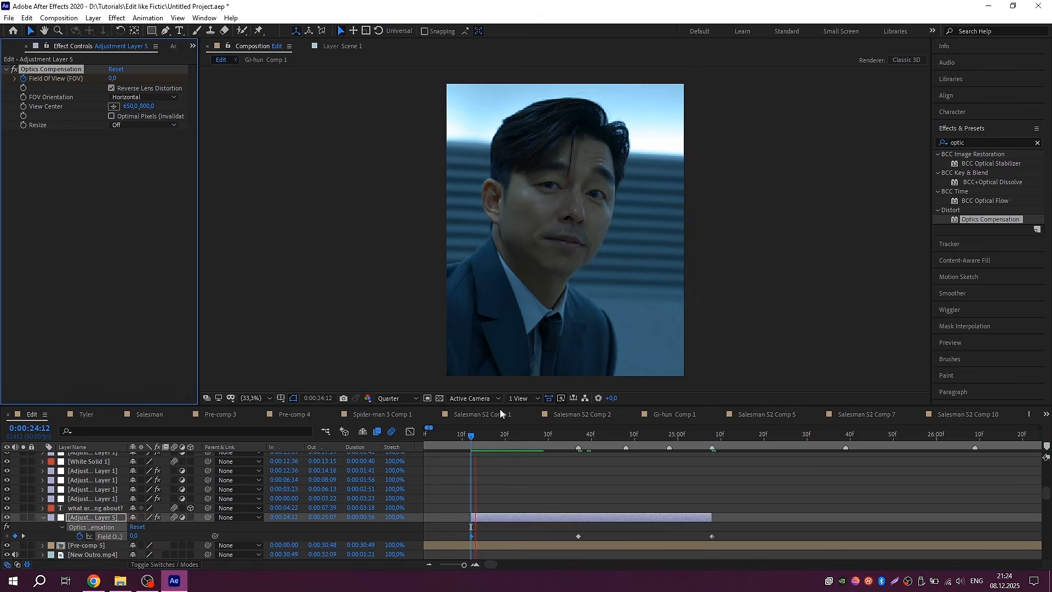
{"action": "key", "text": "space"}
{"action": "left_click", "coordinate": [476, 437]}
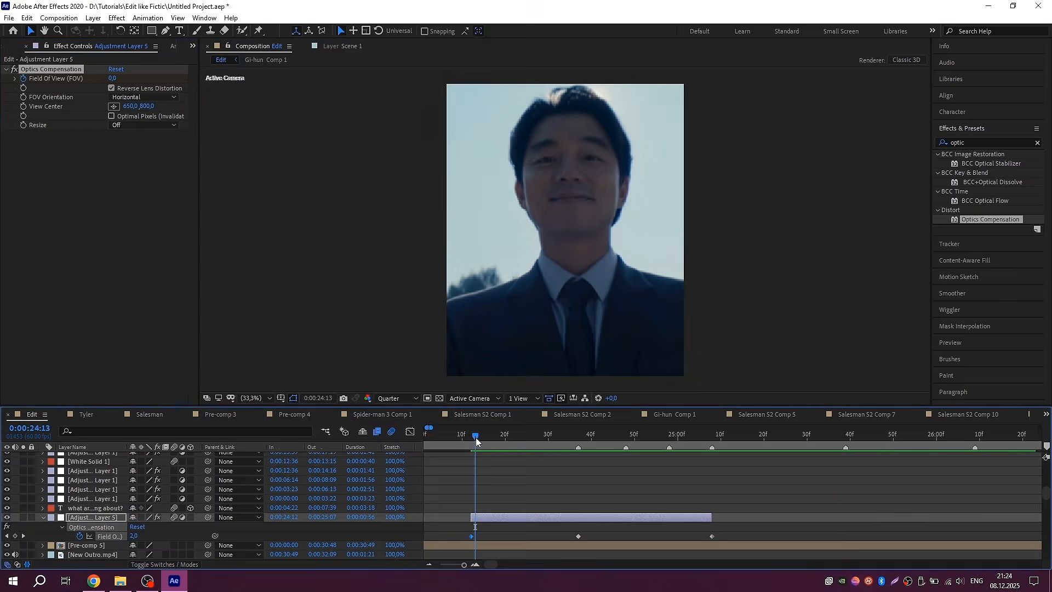
- Create a black solid, 1300 by 1600 px, above Pre-comp 8 in the Edit composition
{"action": "left_click_drag", "start_coordinate": [475, 437], "coordinate": [468, 438]}
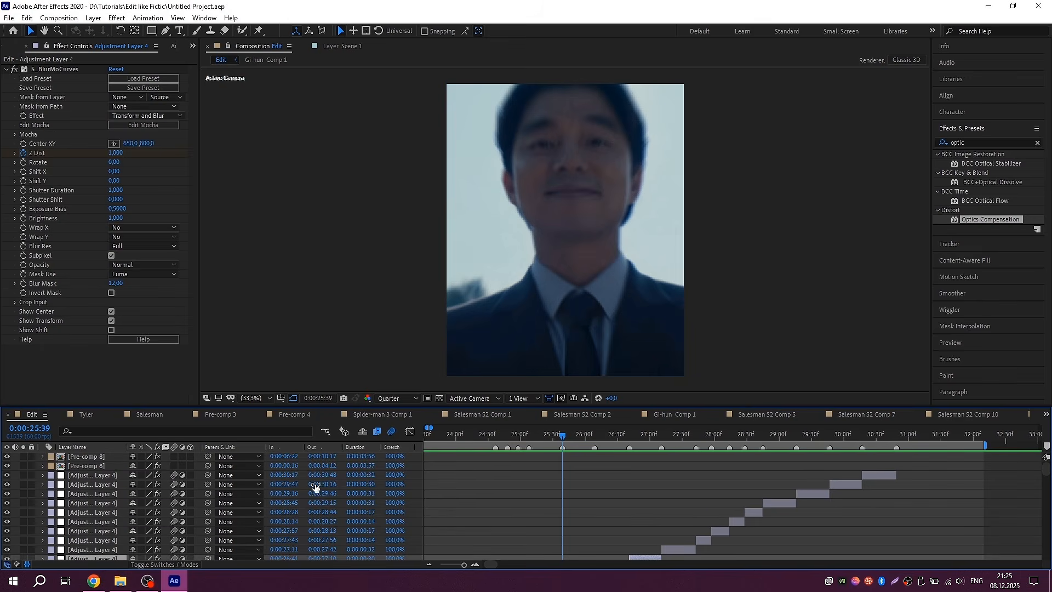
{"action": "left_click", "coordinate": [91, 457]}
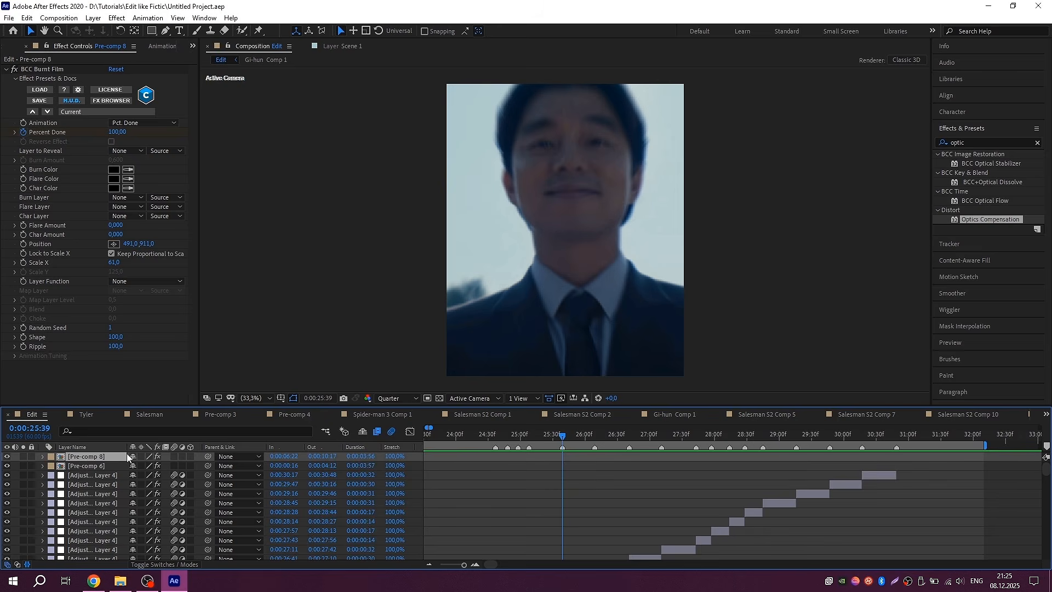
{"action": "right_click", "coordinate": [201, 386]}
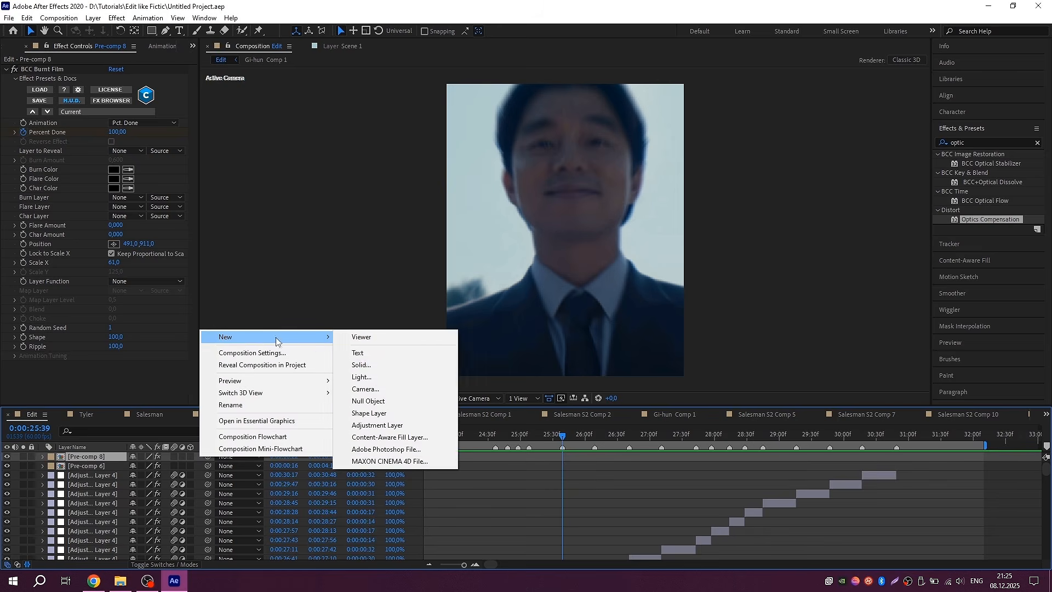
{"action": "left_click", "coordinate": [402, 365]}
{"action": "left_click", "coordinate": [545, 345]}
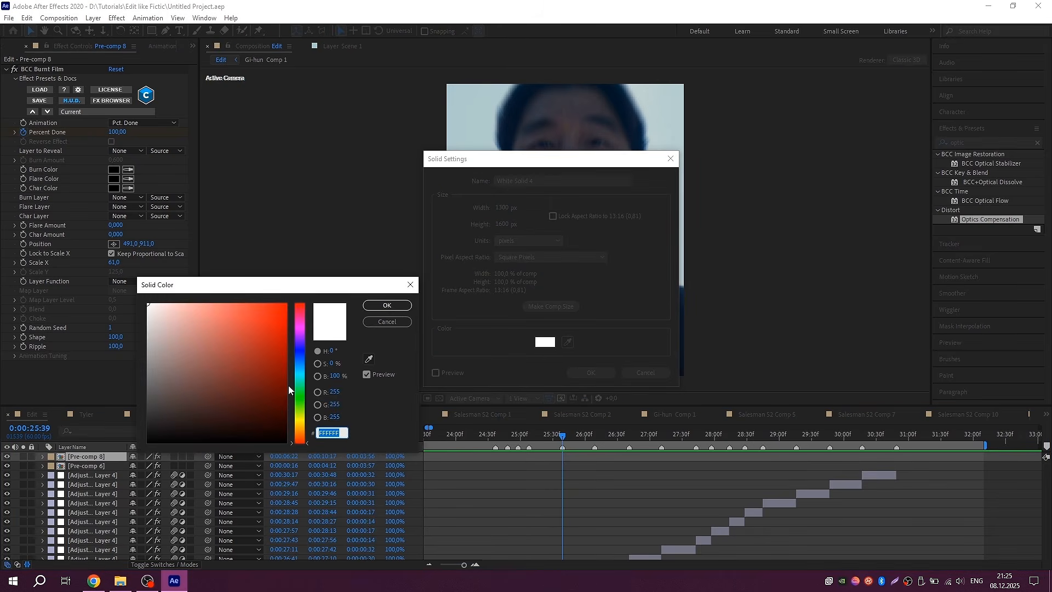
{"action": "left_click_drag", "start_coordinate": [289, 386], "coordinate": [141, 441]}
{"action": "left_click", "coordinate": [387, 305]}
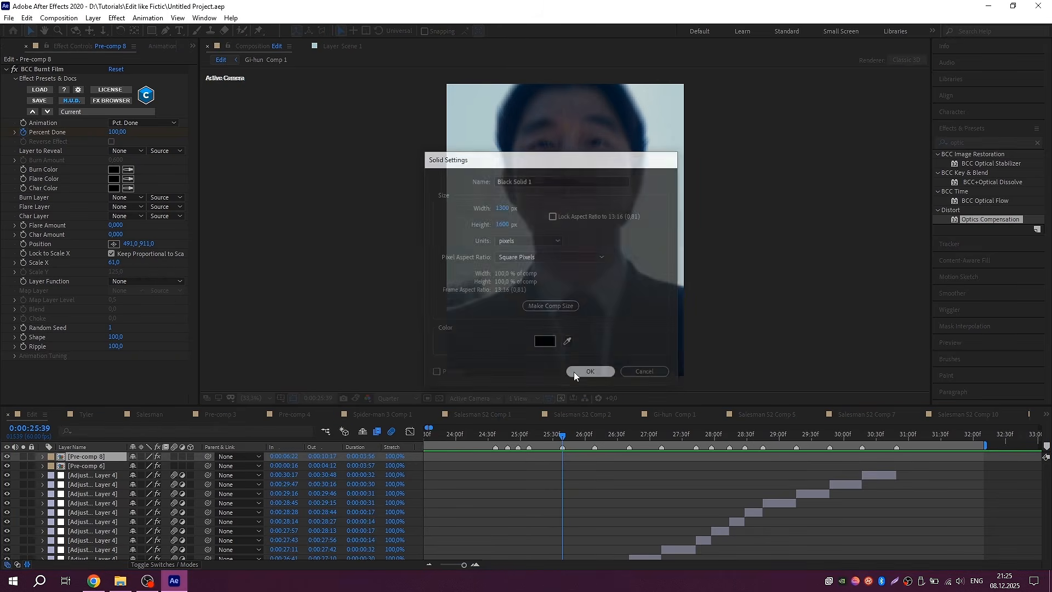
{"action": "left_click", "coordinate": [575, 373]}
- Apply CC Jaws to the black solid, set Completion to 100%, keyframe it at 0:00:25:39, and save the project
{"action": "left_click", "coordinate": [925, 141]}
{"action": "type", "text": "cc jas"}
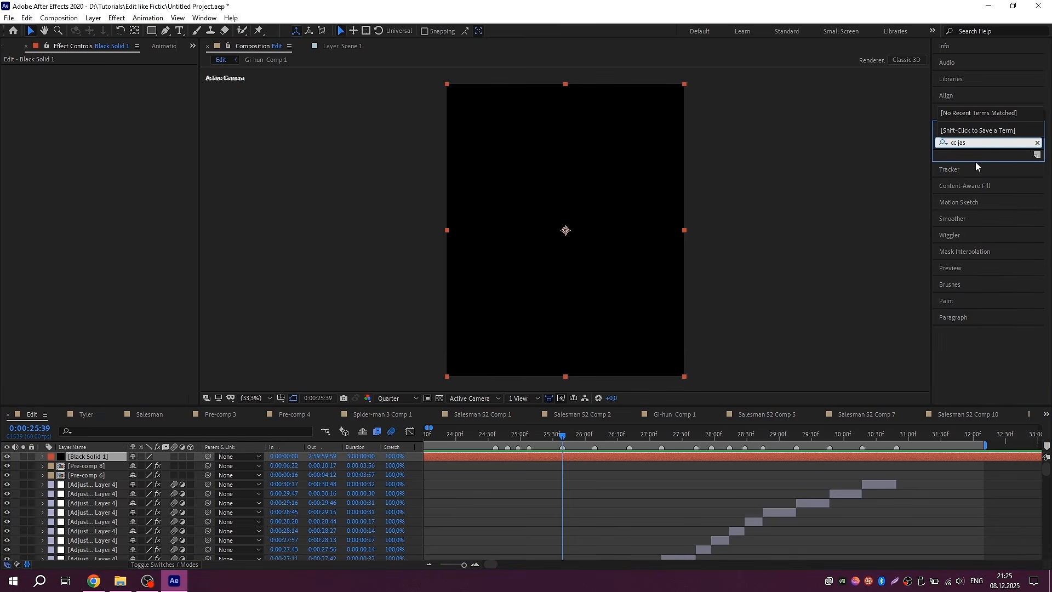
{"action": "key", "text": "BackSpace"}
{"action": "left_click_drag", "start_coordinate": [973, 163], "coordinate": [570, 456]}
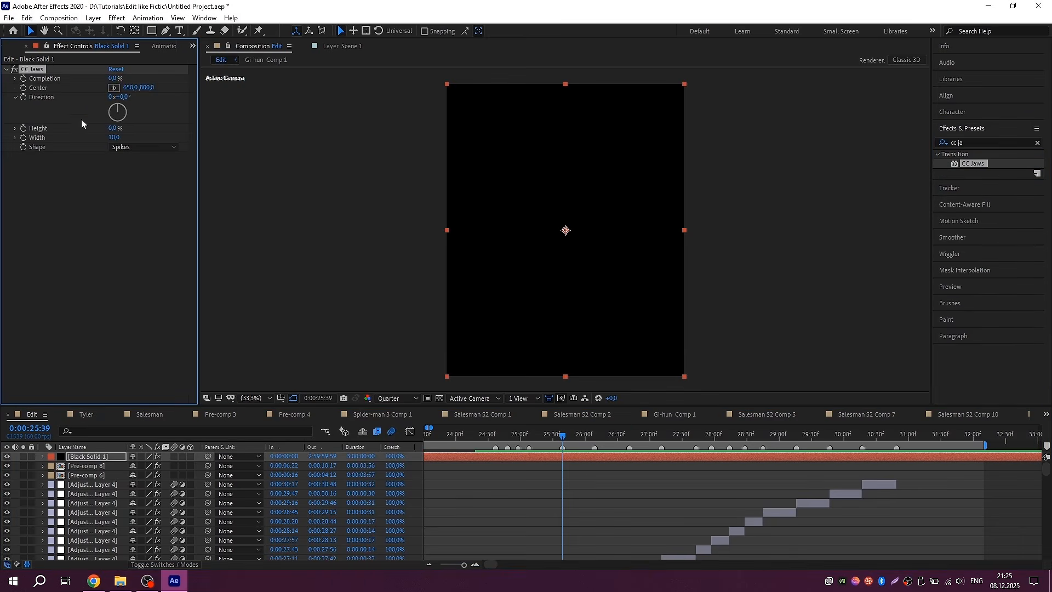
{"action": "left_click_drag", "start_coordinate": [111, 78], "coordinate": [217, 78]}
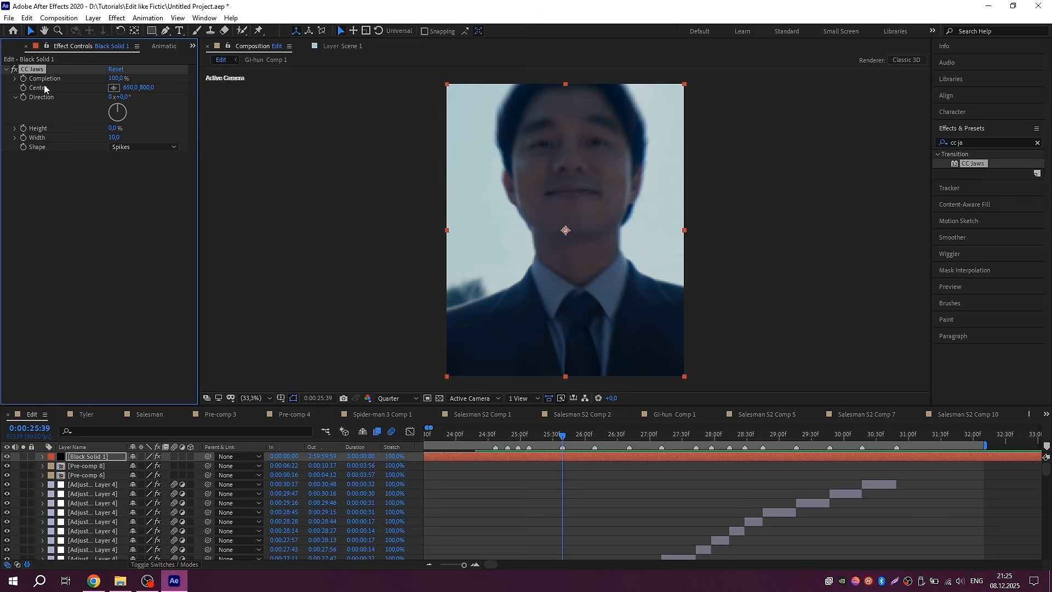
{"action": "key", "text": "u"}
{"action": "scroll", "coordinate": [600, 491], "scroll_direction": "up", "scroll_amount": 2}
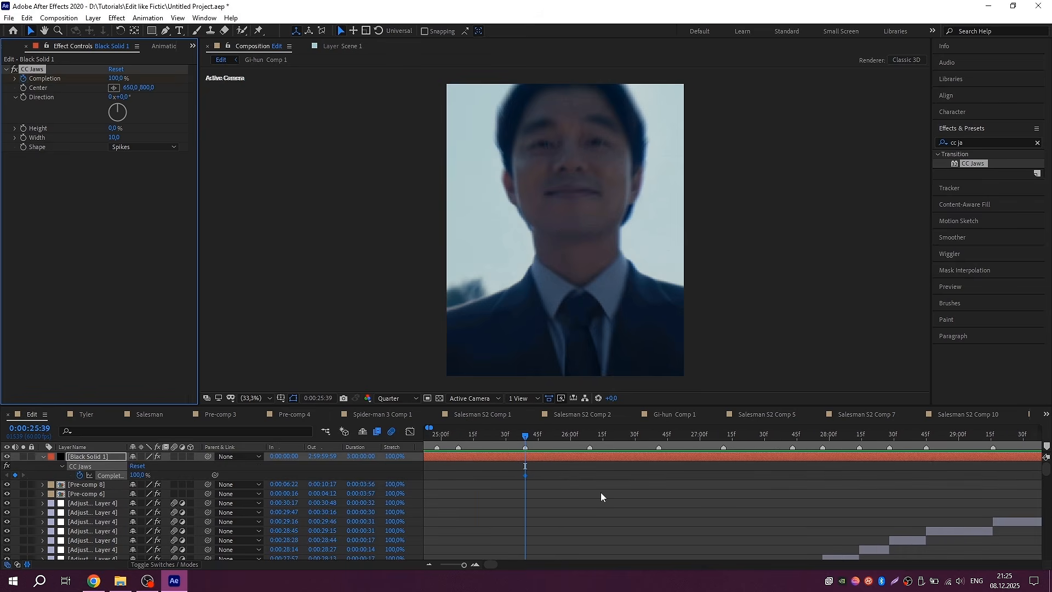
{"action": "key", "text": "ctrl+s"}
- Move the 100% Completion keyframe to 0:00:25:08 and set Completion to 80% at 0:00:26:09
{"action": "left_click_drag", "start_coordinate": [672, 434], "coordinate": [590, 437]}
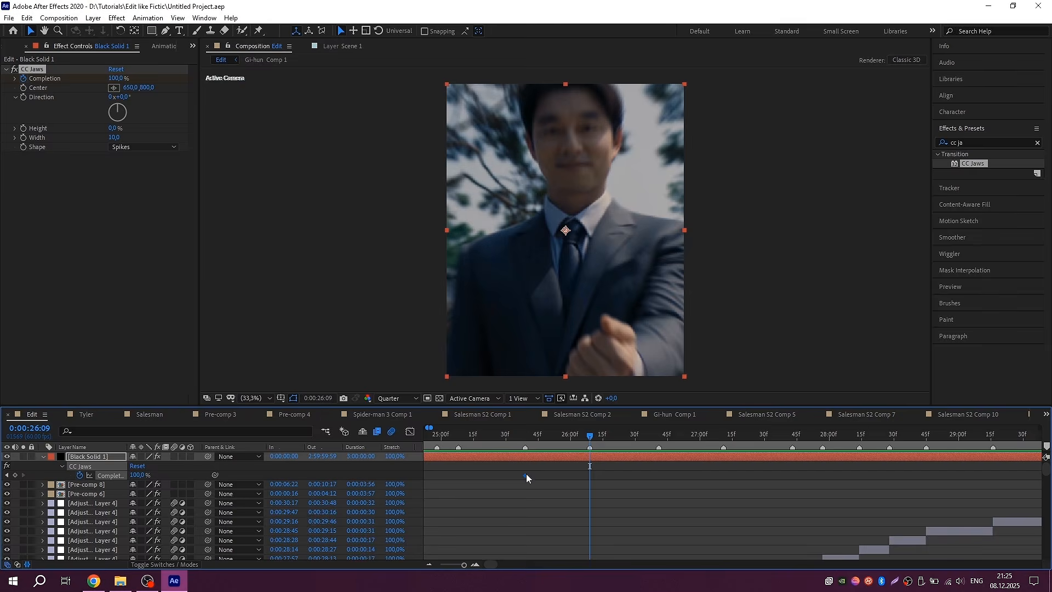
{"action": "left_click_drag", "start_coordinate": [524, 475], "coordinate": [459, 478]}
{"action": "left_click", "coordinate": [117, 80]}
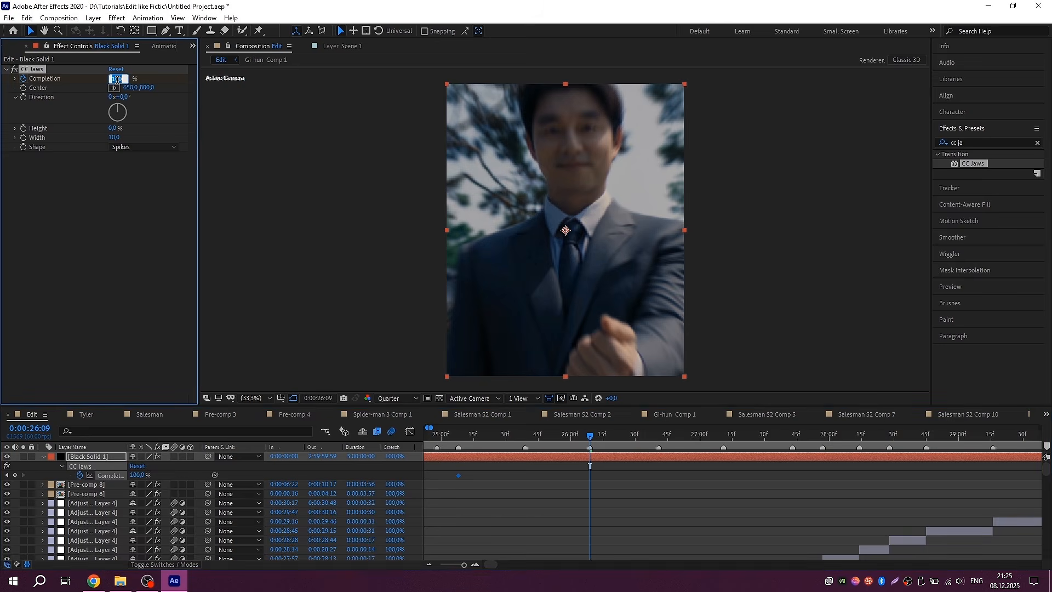
{"action": "type", "text": "70"}
{"action": "key", "text": "Return"}
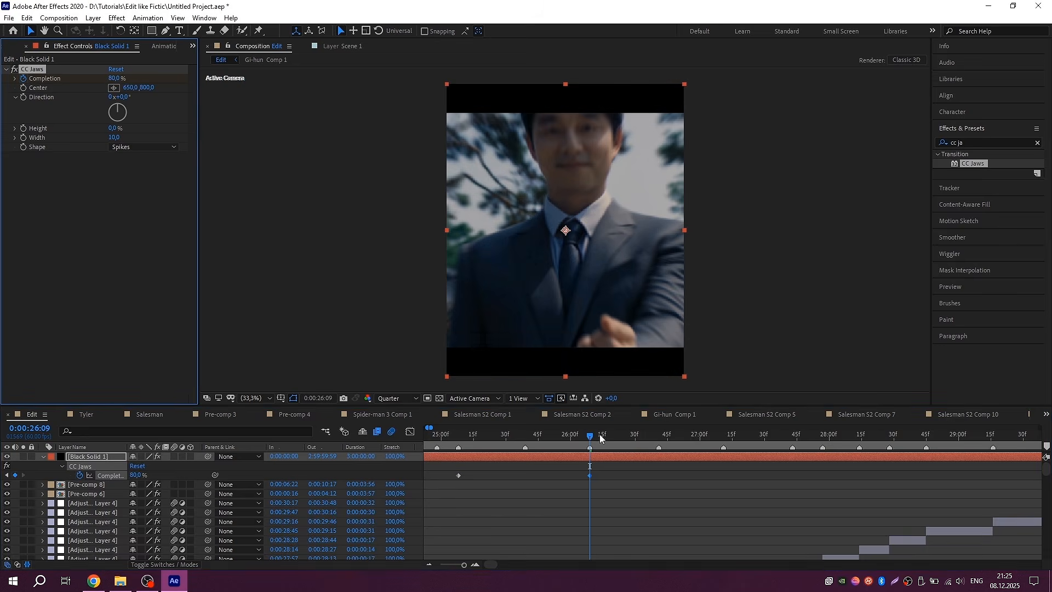
- Add an 80% Completion keyframe at 0:00:26:41 and move the middle keyframe slightly earlier than 0:00:26:09
{"action": "left_click_drag", "start_coordinate": [635, 436], "coordinate": [659, 434]}
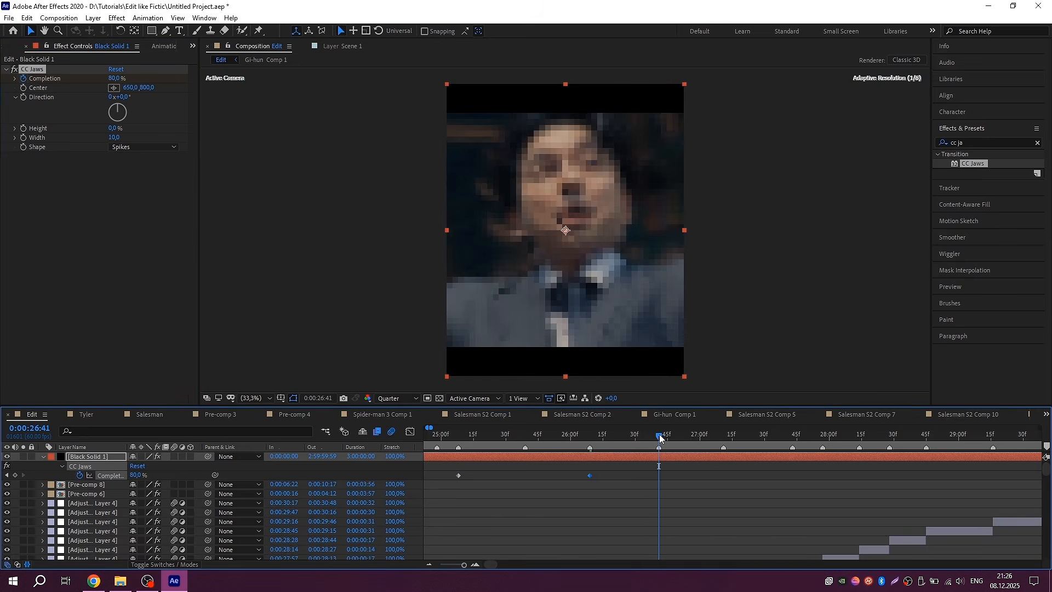
{"action": "left_click", "coordinate": [111, 77]}
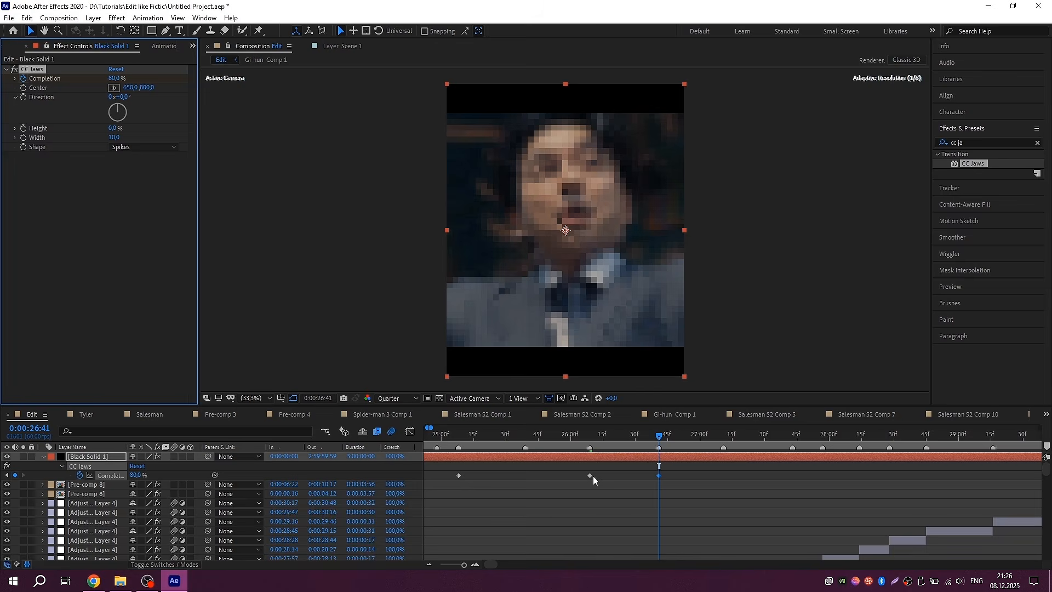
{"action": "left_click_drag", "start_coordinate": [591, 475], "coordinate": [564, 476]}
- Trim the black solid to start at 0:00:25:08 and preview the closing bars
{"action": "left_click", "coordinate": [457, 435]}
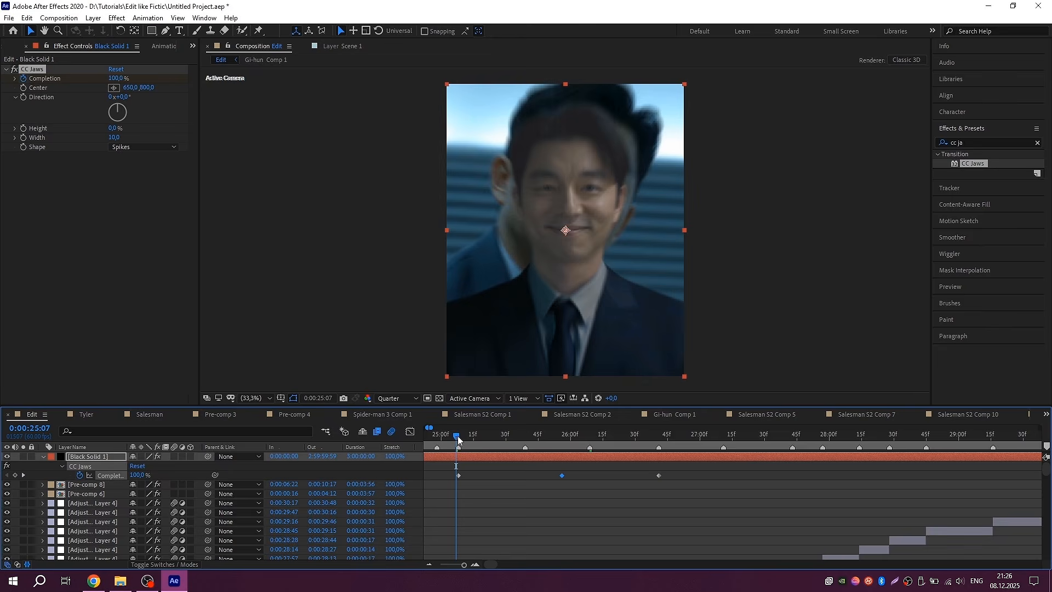
{"action": "left_click_drag", "start_coordinate": [458, 436], "coordinate": [459, 436]}
{"action": "key", "text": "ctrl+shift+d"}
{"action": "left_click", "coordinate": [449, 466]}
{"action": "key", "text": "Delete"}
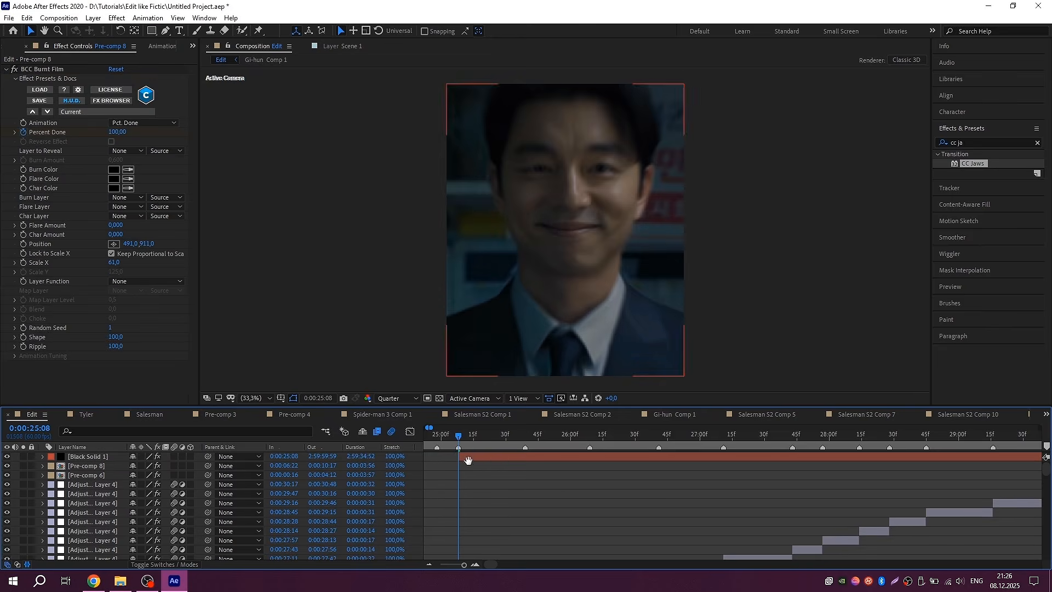
{"action": "key", "text": "space"}
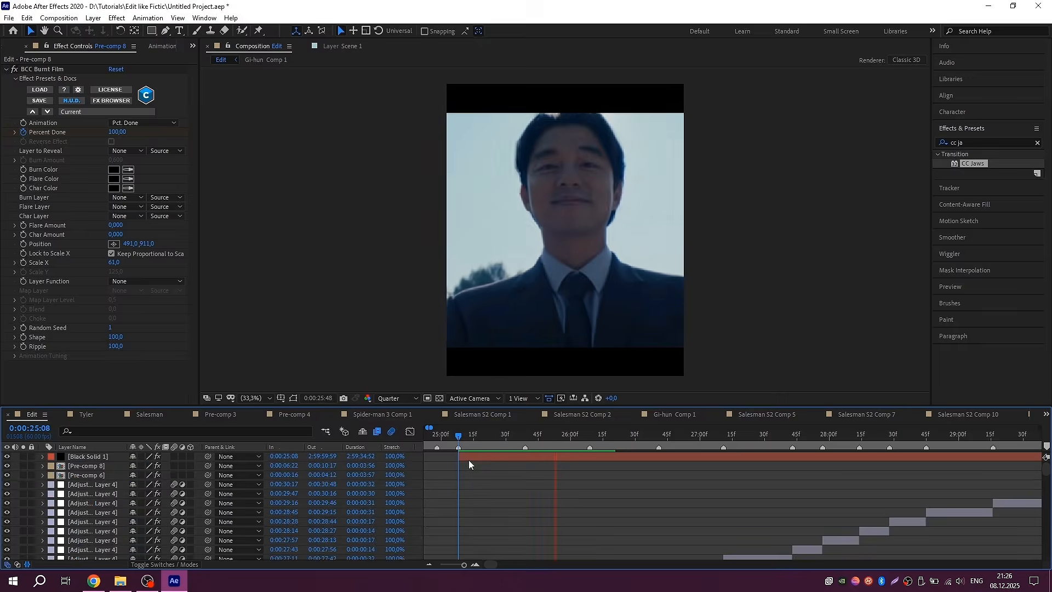
- Rework the CC Jaws Completion keyframes to reach 80% at 0:00:26:41 and return to 100% just before 0:00:27:42
{"action": "left_click", "coordinate": [469, 459]}
{"action": "key", "text": "u"}
{"action": "left_click", "coordinate": [659, 437]}
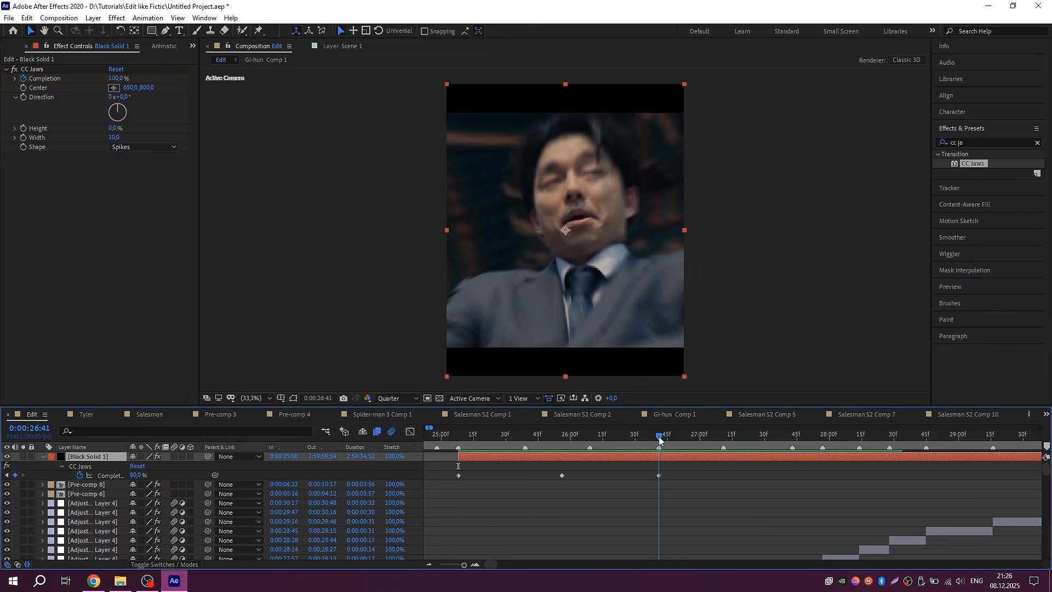
{"action": "left_click", "coordinate": [459, 436]}
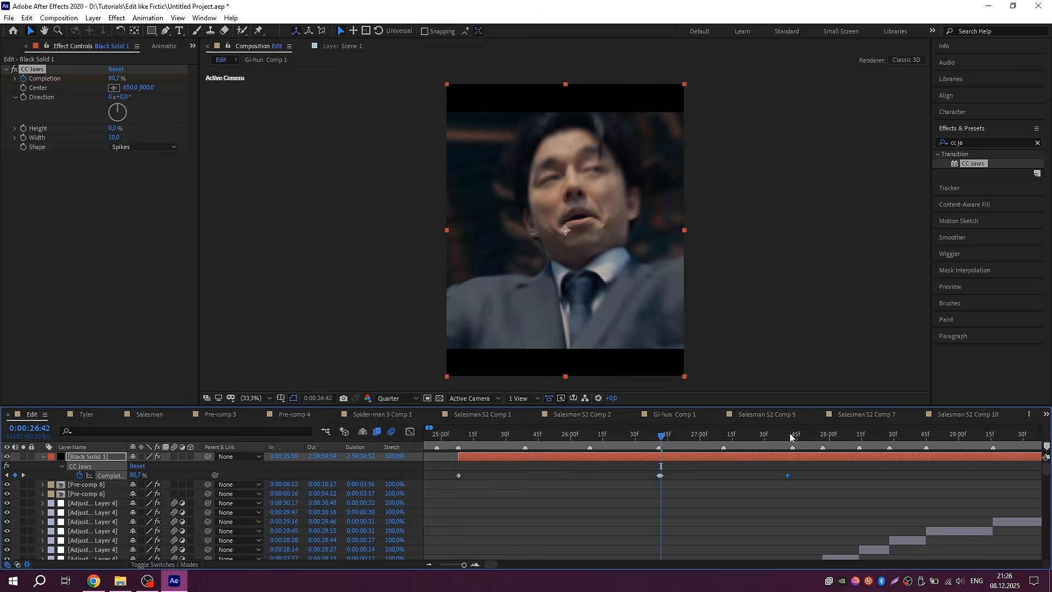
{"action": "left_click", "coordinate": [791, 437]}
- Ease all Completion keyframes, shape the speed graph to spike just after 0:00:26:41, and preview the bars
{"action": "left_click_drag", "start_coordinate": [802, 466], "coordinate": [446, 491]}
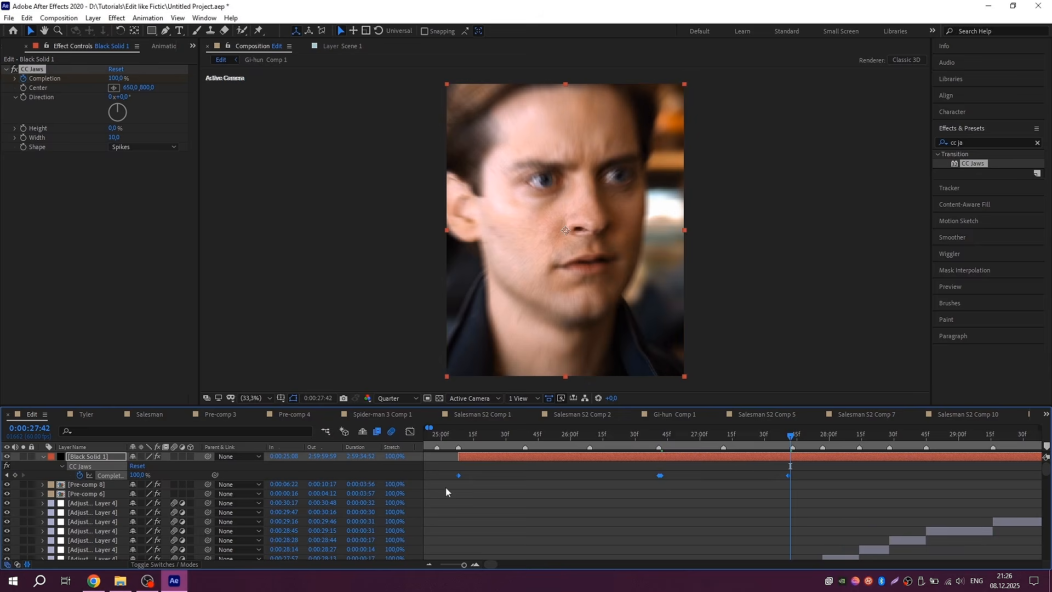
{"action": "left_click", "coordinate": [410, 432]}
{"action": "left_click_drag", "start_coordinate": [813, 500], "coordinate": [664, 522]}
{"action": "left_click", "coordinate": [469, 436]}
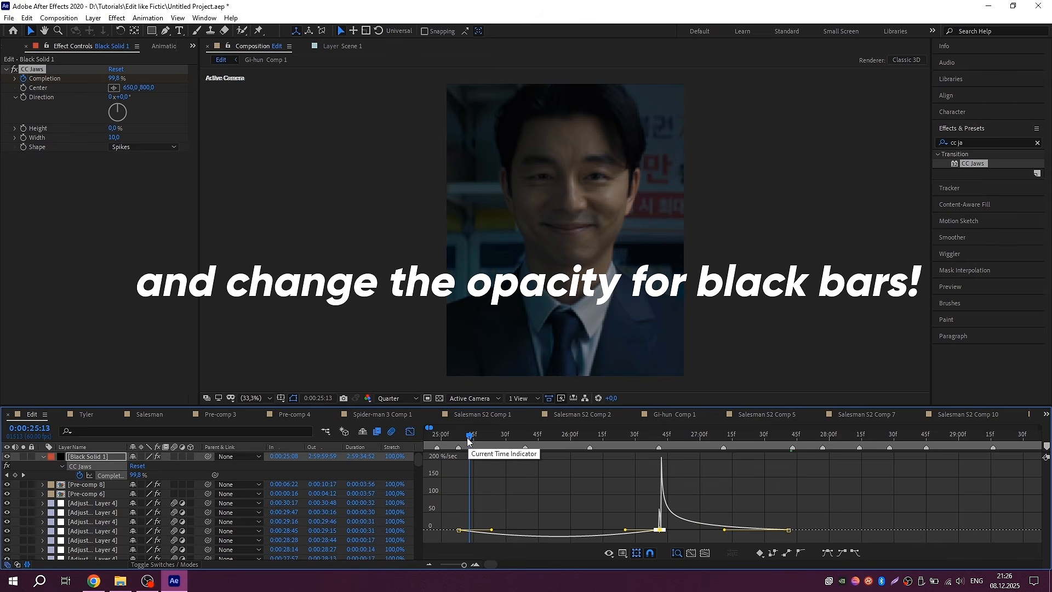
{"action": "key", "text": "space"}
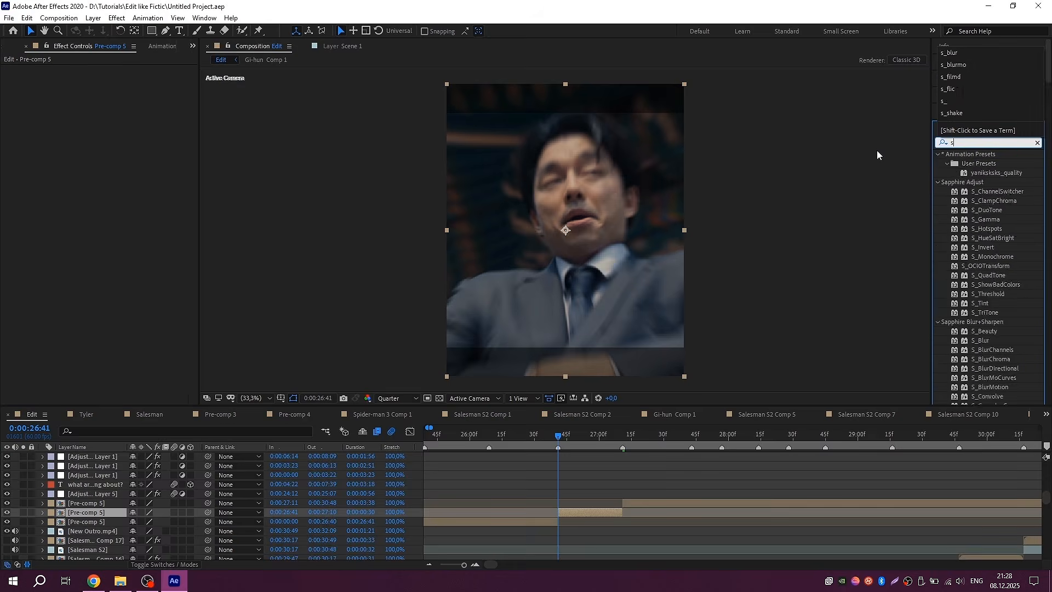
- Apply Twitch to the Pre-comp 5 segment starting at 0:00:26:41, with Light and Slide enabled, Amount 139 and speed 39
{"action": "type", "text": "twitc"}
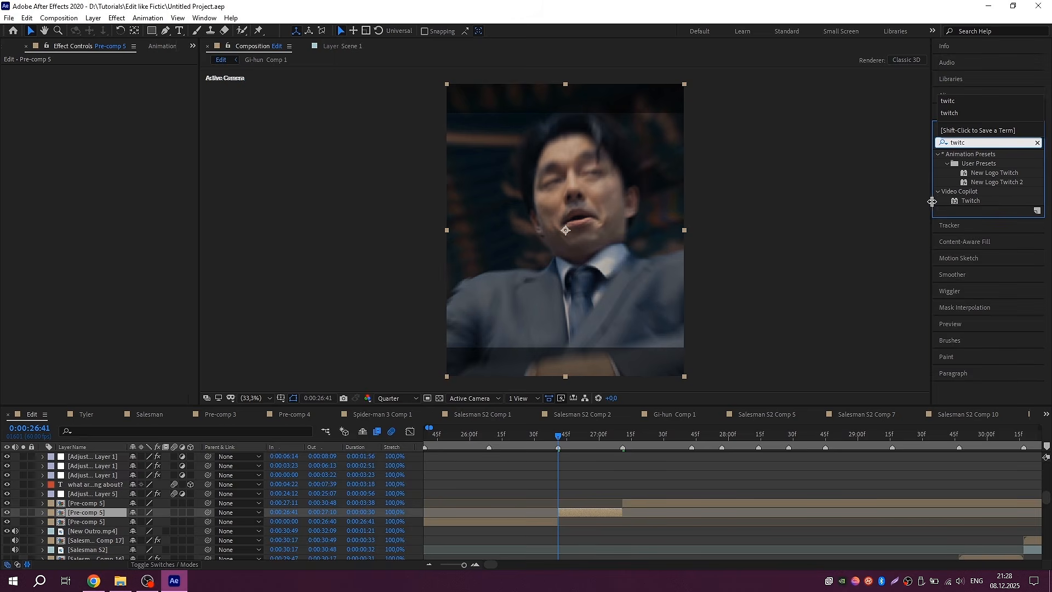
{"action": "left_click_drag", "start_coordinate": [970, 200], "coordinate": [587, 512]}
{"action": "left_click", "coordinate": [14, 97]}
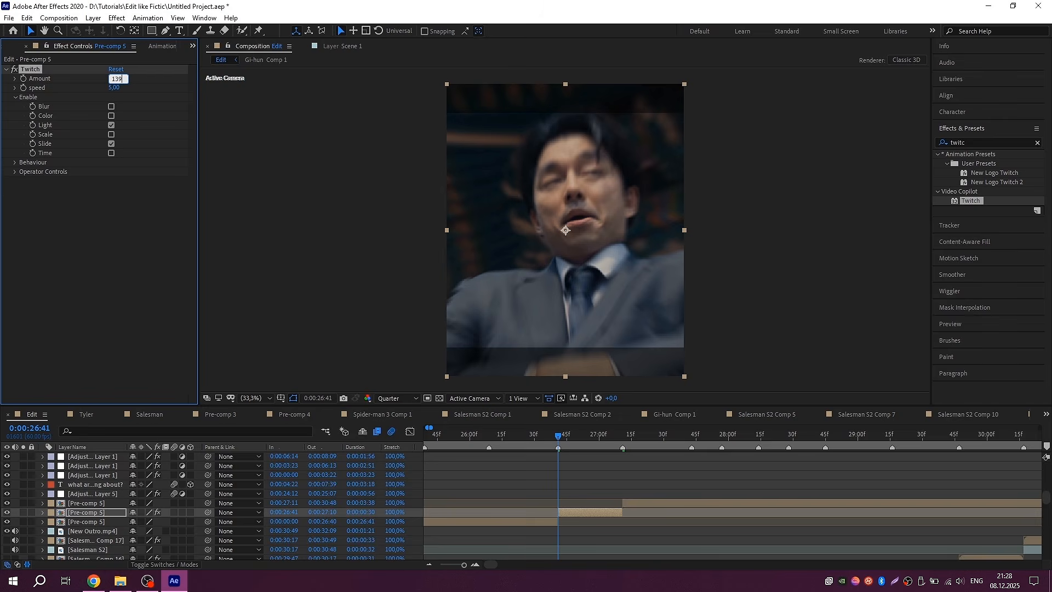
{"action": "key", "text": "Return"}
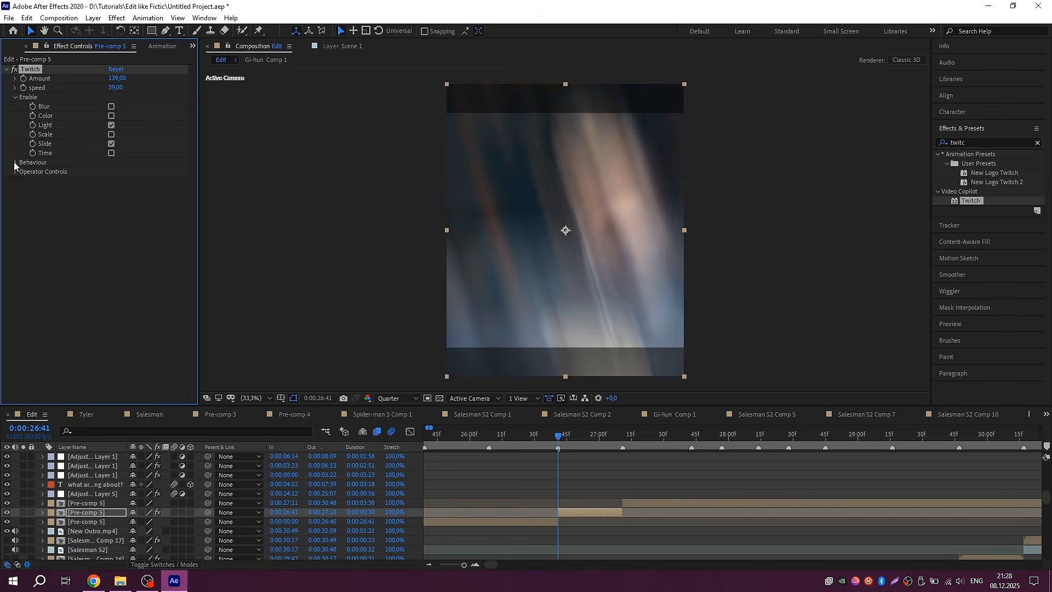
- Set Slide Motion Blur to 100, then keyframe Twitch Amount and speed at 0:00:26:41 and down to 0 at 0:00:27:11
{"action": "left_click", "coordinate": [15, 171]}
{"action": "left_click", "coordinate": [24, 218]}
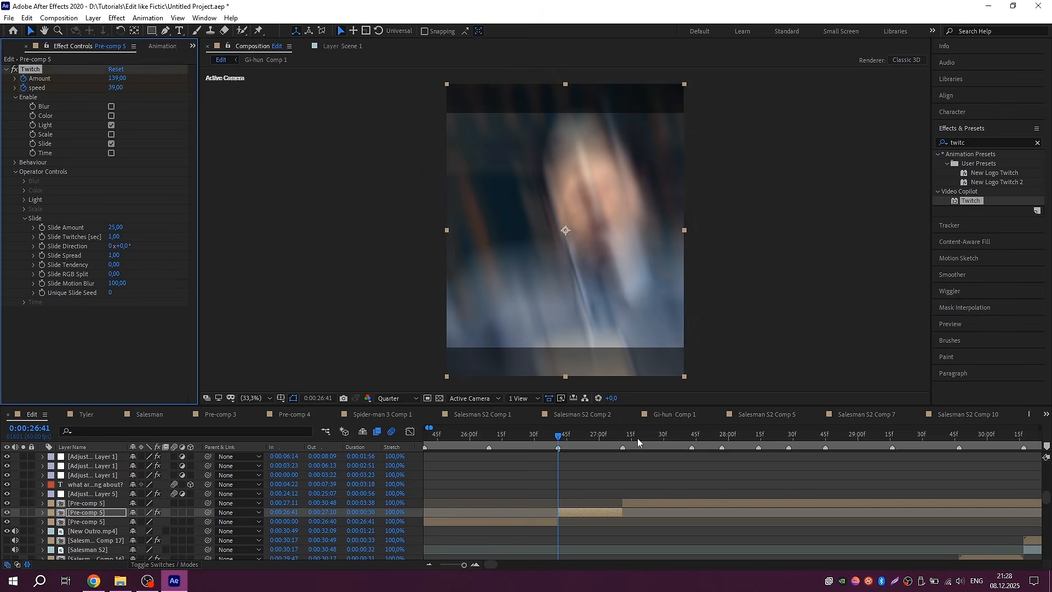
{"action": "left_click", "coordinate": [623, 439]}
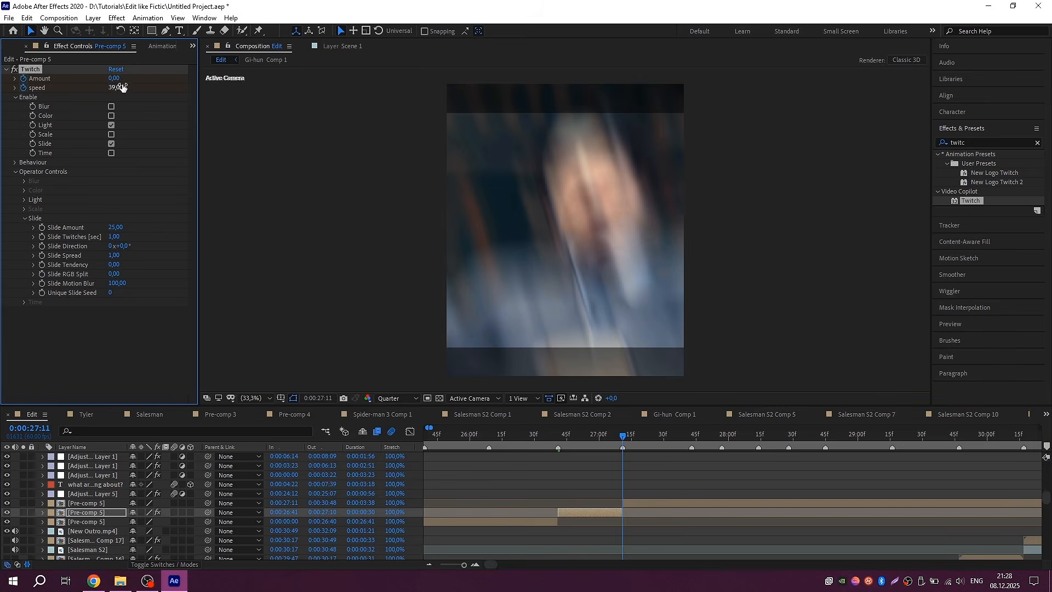
{"action": "key", "text": "u"}
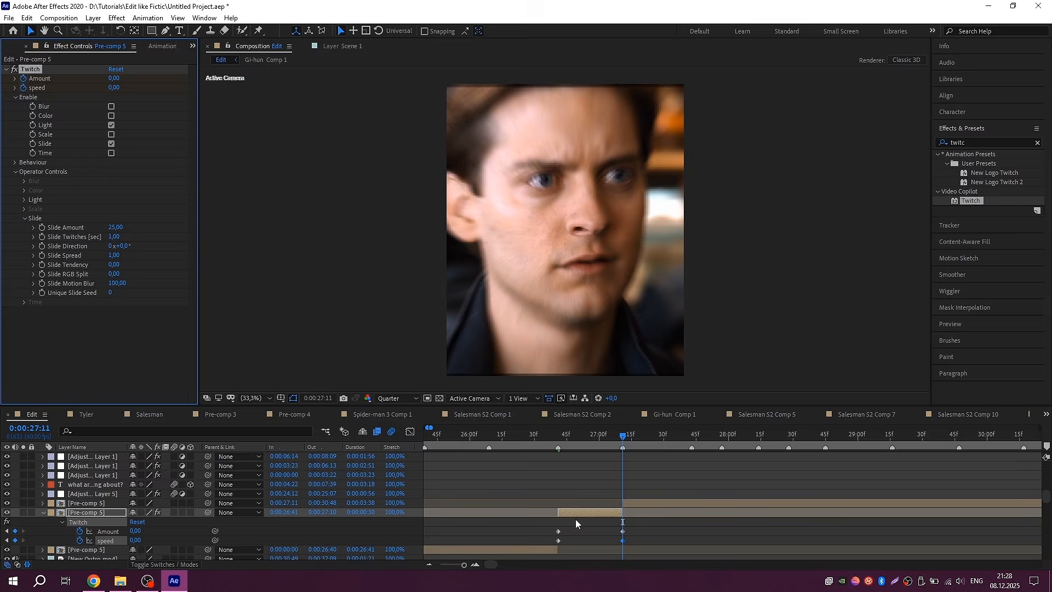
- Ease the Twitch Amount and speed keyframes and shape the Amount value graph into a steep initial drop with a gradual finish
{"action": "left_click_drag", "start_coordinate": [548, 521], "coordinate": [659, 551]}
{"action": "left_click", "coordinate": [410, 431]}
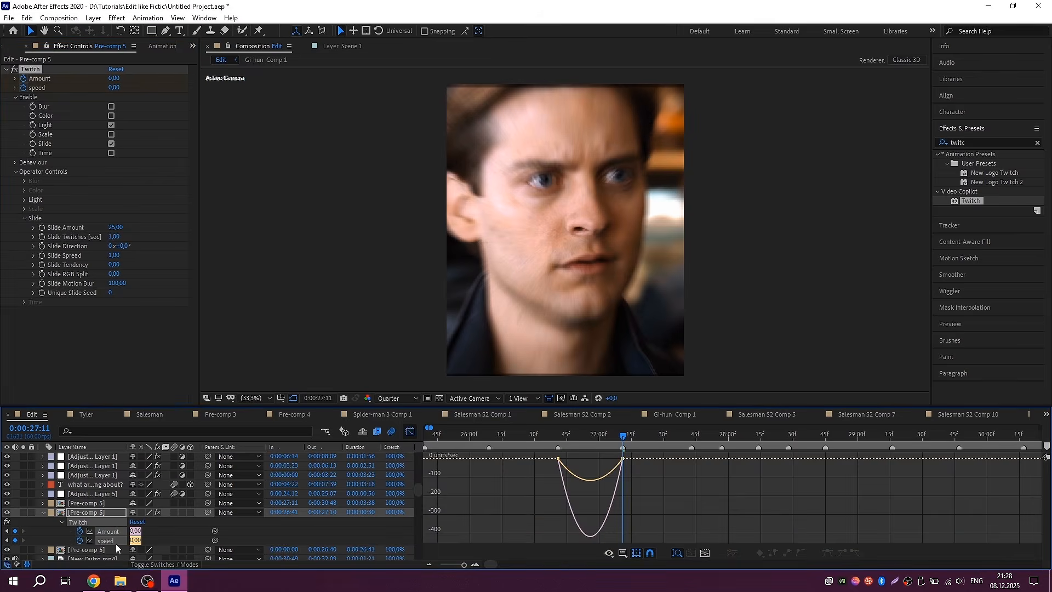
{"action": "left_click", "coordinate": [623, 553]}
{"action": "left_click", "coordinate": [652, 438]}
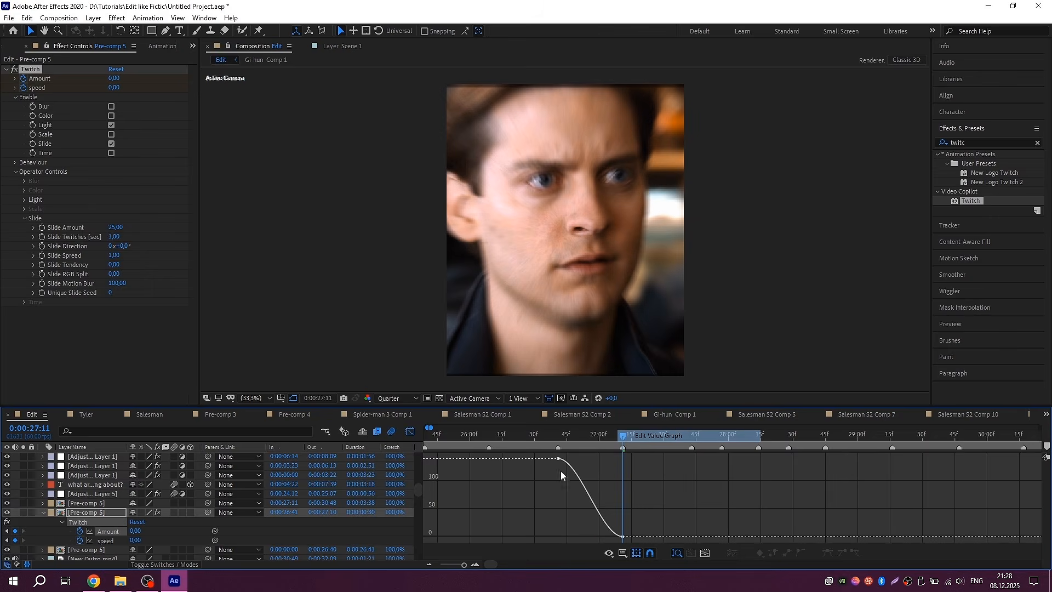
{"action": "left_click_drag", "start_coordinate": [608, 461], "coordinate": [567, 503]}
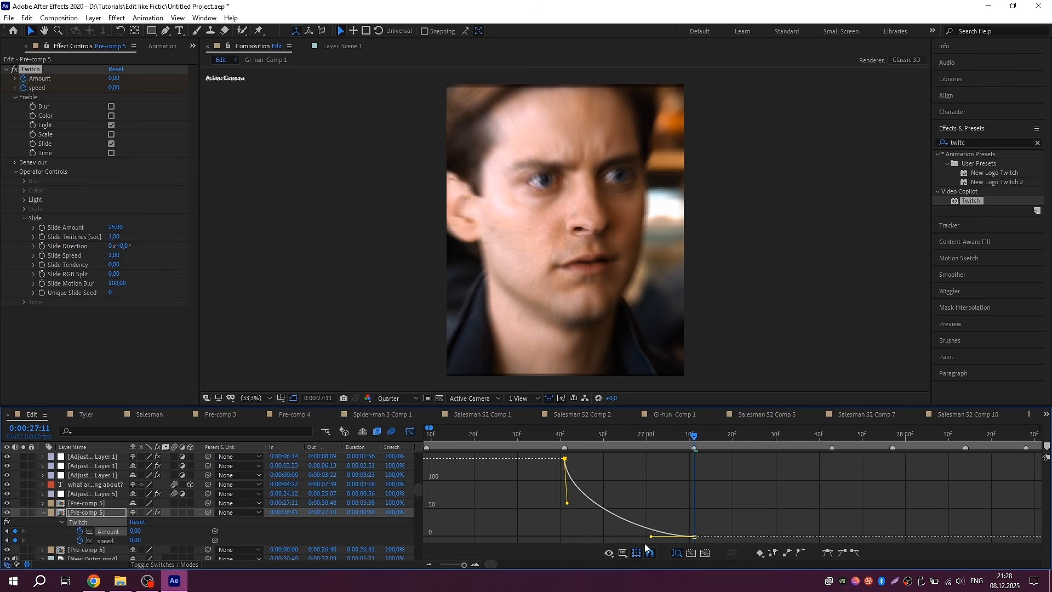
{"action": "left_click_drag", "start_coordinate": [650, 538], "coordinate": [560, 538]}
{"action": "left_click", "coordinate": [561, 441]}
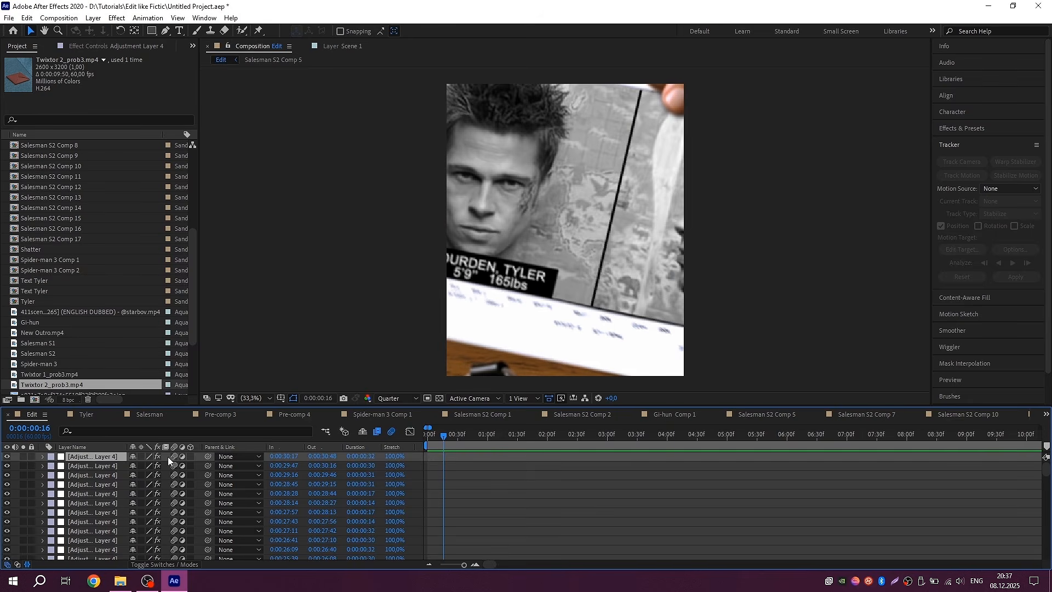
- Add a text layer reading "originally we thought" at 0:00:00:16 in the Edit composition
{"action": "right_click", "coordinate": [169, 460]}
{"action": "mouse_move", "coordinate": [189, 336]}
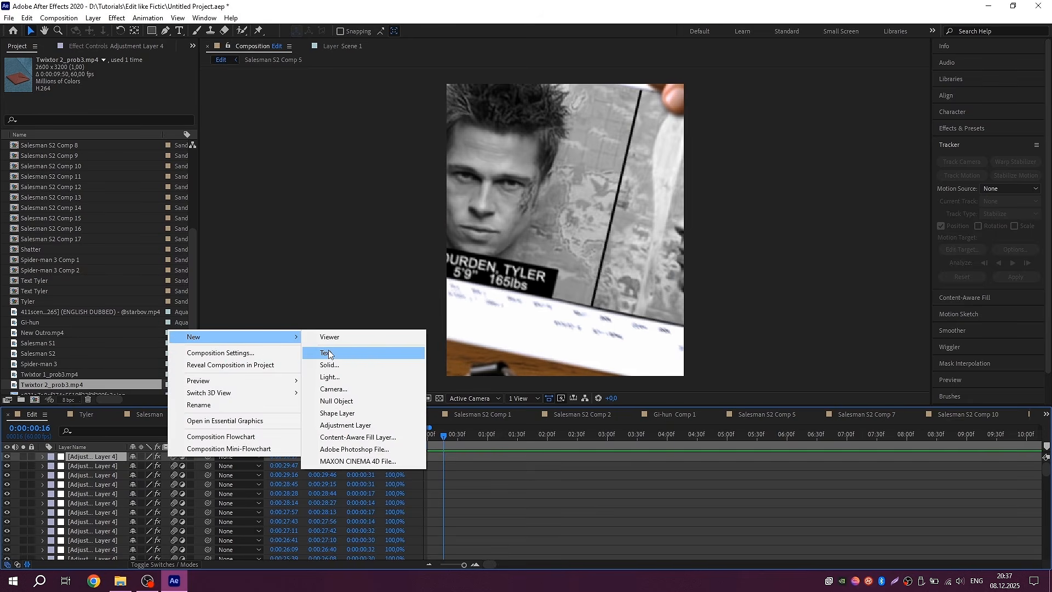
{"action": "left_click", "coordinate": [328, 349]}
{"action": "key", "text": "ctrl+shift+d"}
{"action": "left_click", "coordinate": [435, 465]}
{"action": "key", "text": "Delete"}
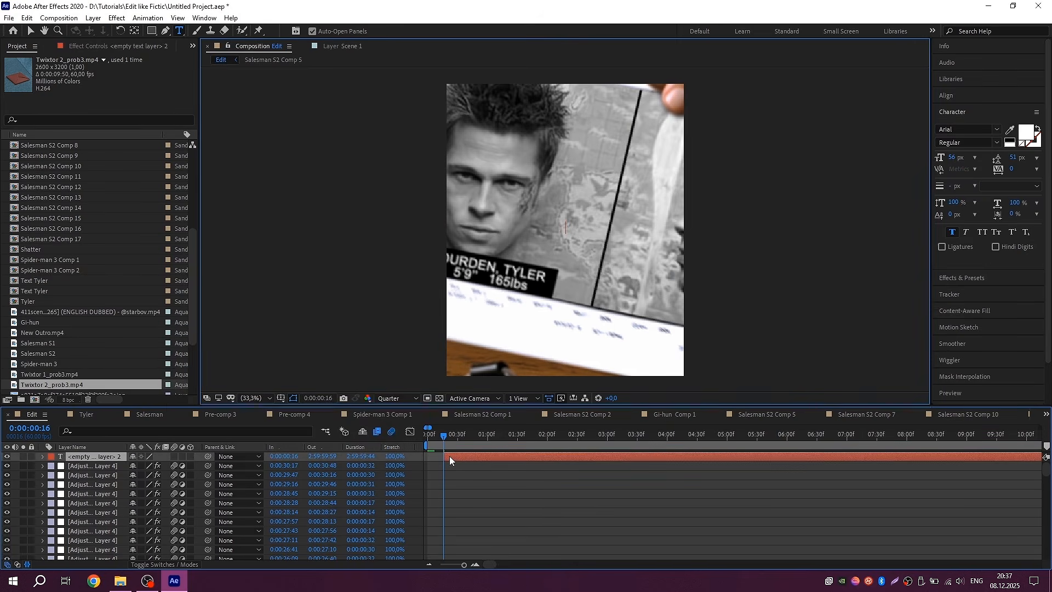
{"action": "double_click", "coordinate": [449, 456]}
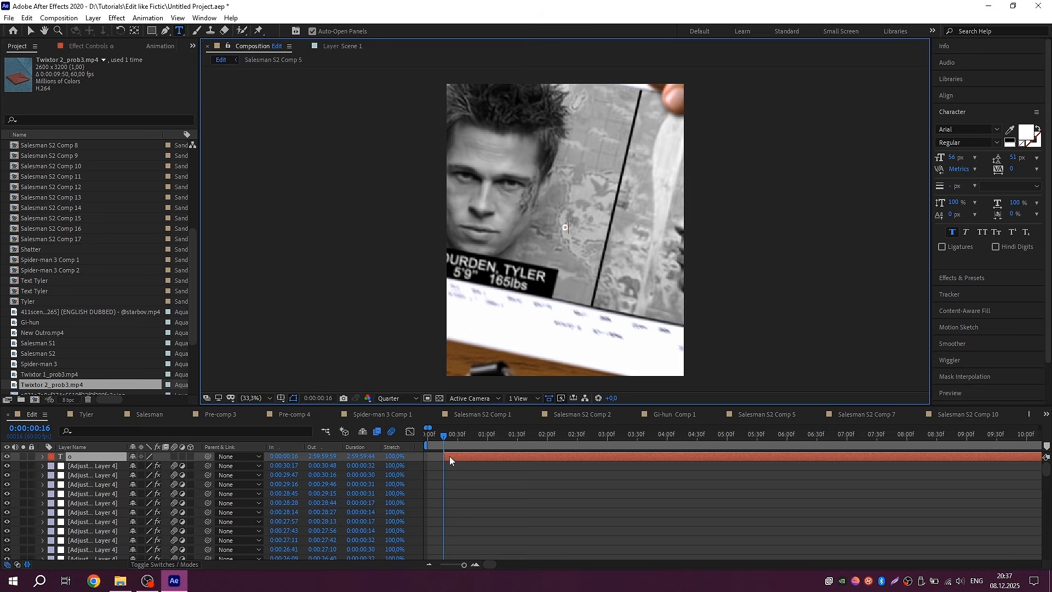
{"action": "type", "text": "originally we thought"}
- Set the "originally we thought" text to Proxima Nova Bold and turn off Faux Bold
{"action": "left_click", "coordinate": [998, 135]}
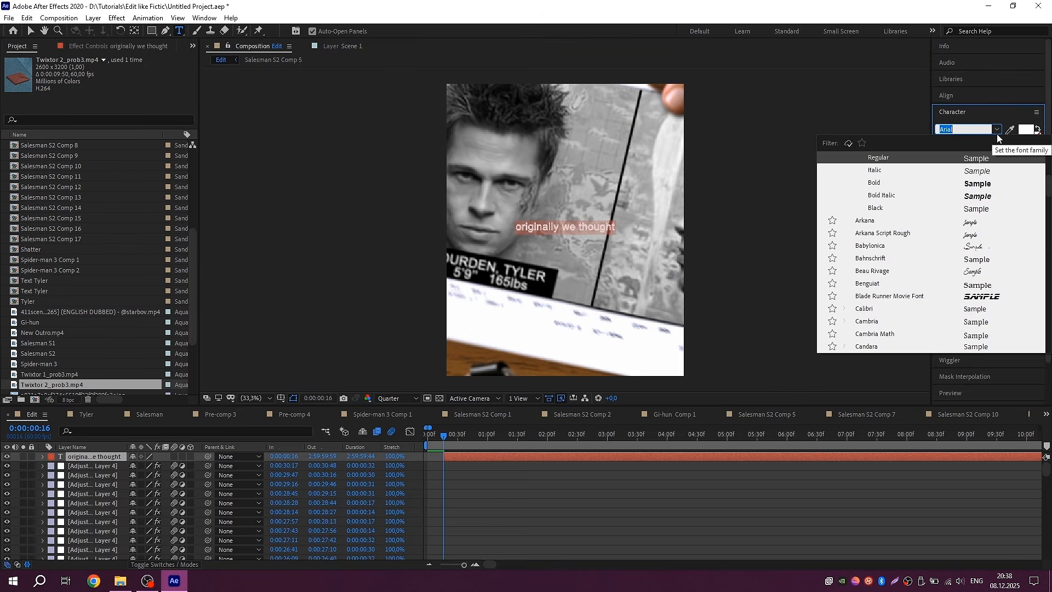
{"action": "key", "text": "BackSpace"}
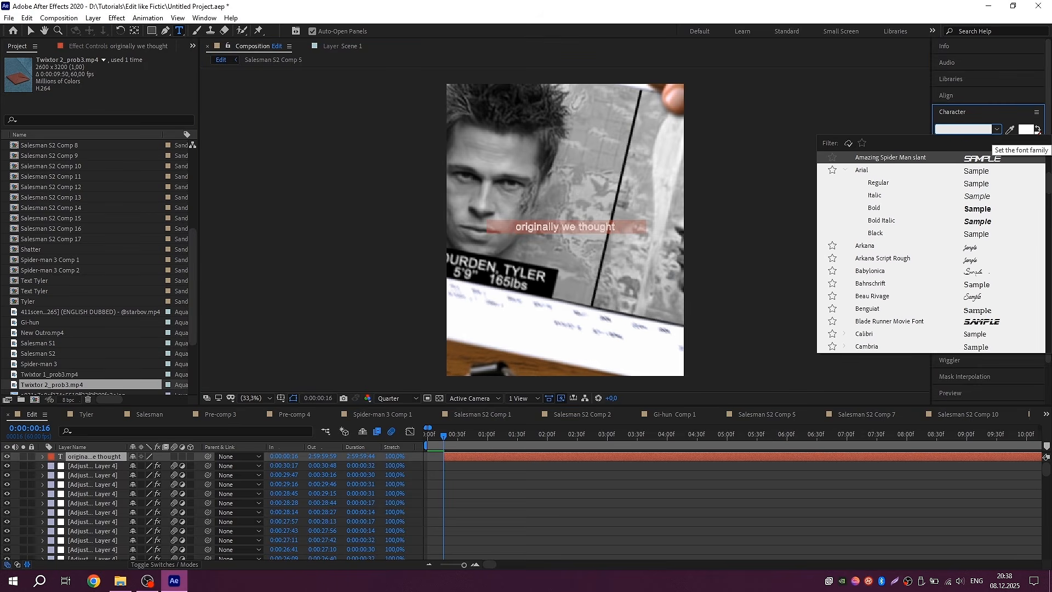
{"action": "type", "text": "prox"}
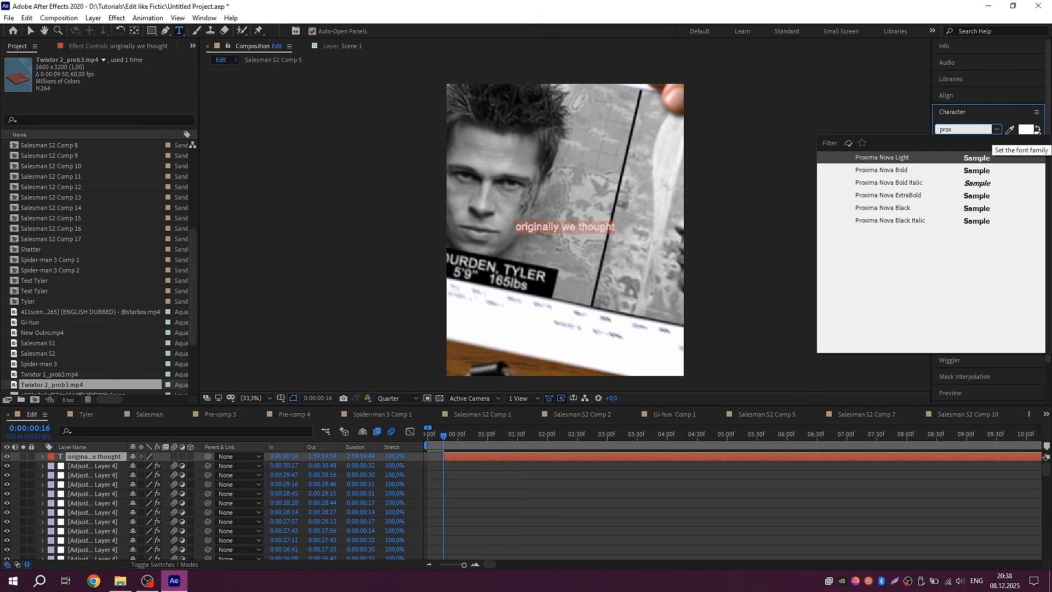
{"action": "left_click", "coordinate": [973, 171]}
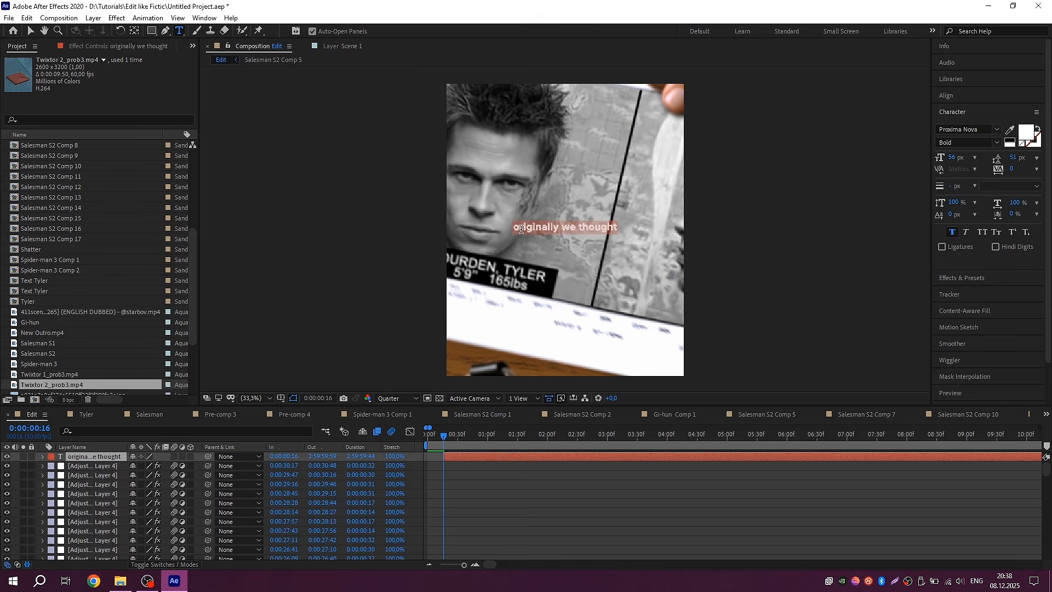
{"action": "left_click", "coordinate": [29, 31]}
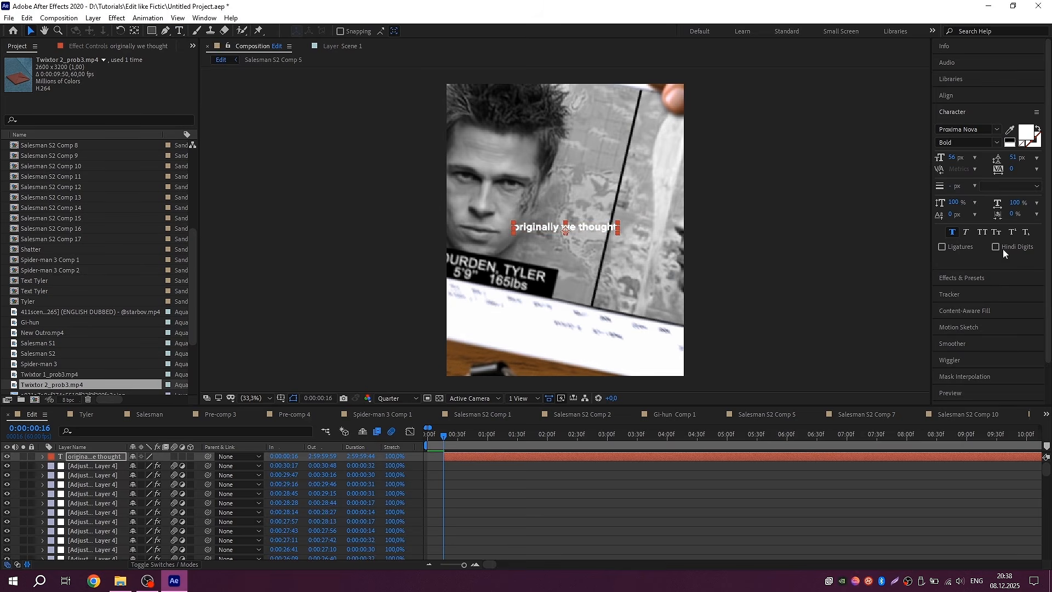
{"action": "left_click", "coordinate": [954, 232]}
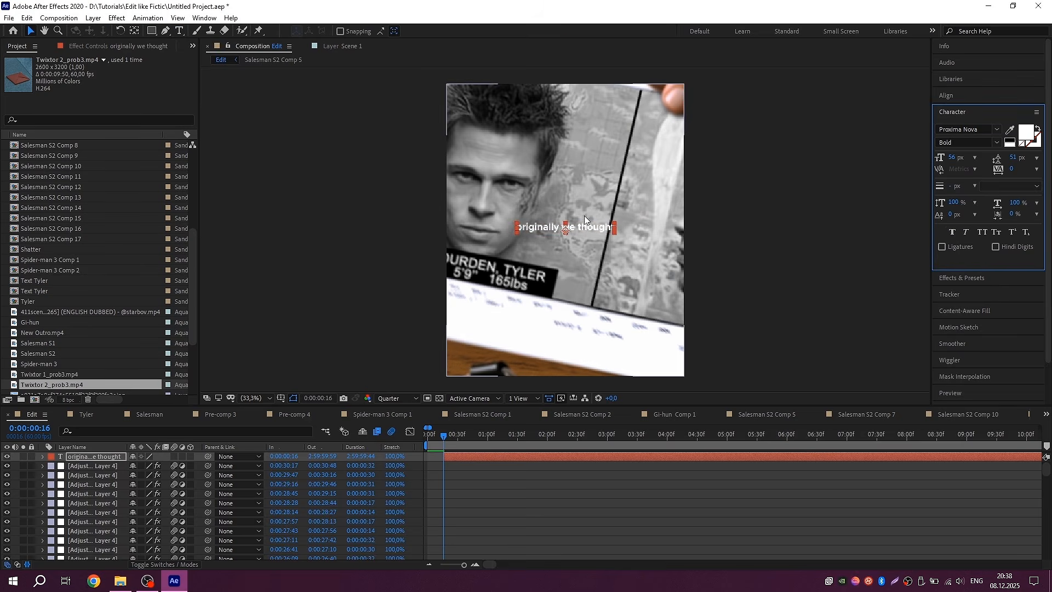
- Move the text down to the edge of the white paper, make its layer 3D, and tilt its orientation
{"action": "left_click_drag", "start_coordinate": [588, 229], "coordinate": [566, 288]}
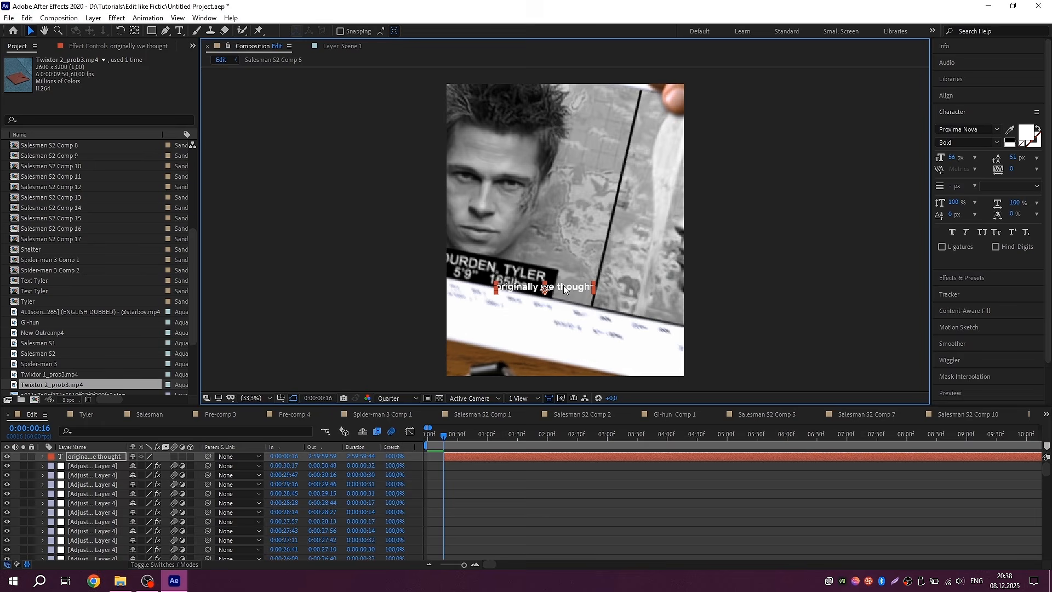
{"action": "key", "text": "r"}
{"action": "left_click_drag", "start_coordinate": [141, 466], "coordinate": [152, 465]}
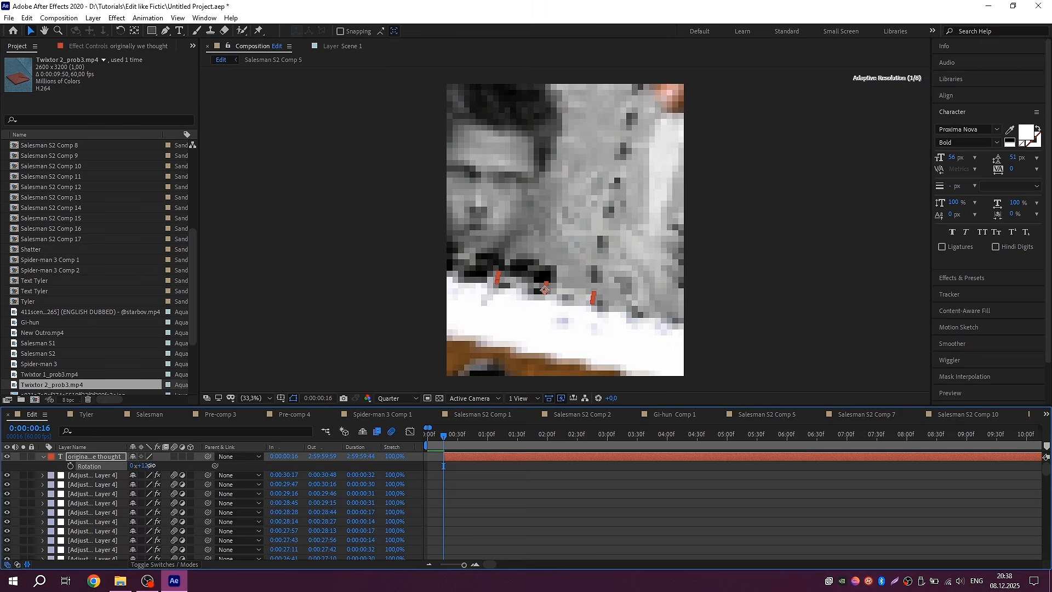
{"action": "left_click", "coordinate": [191, 457]}
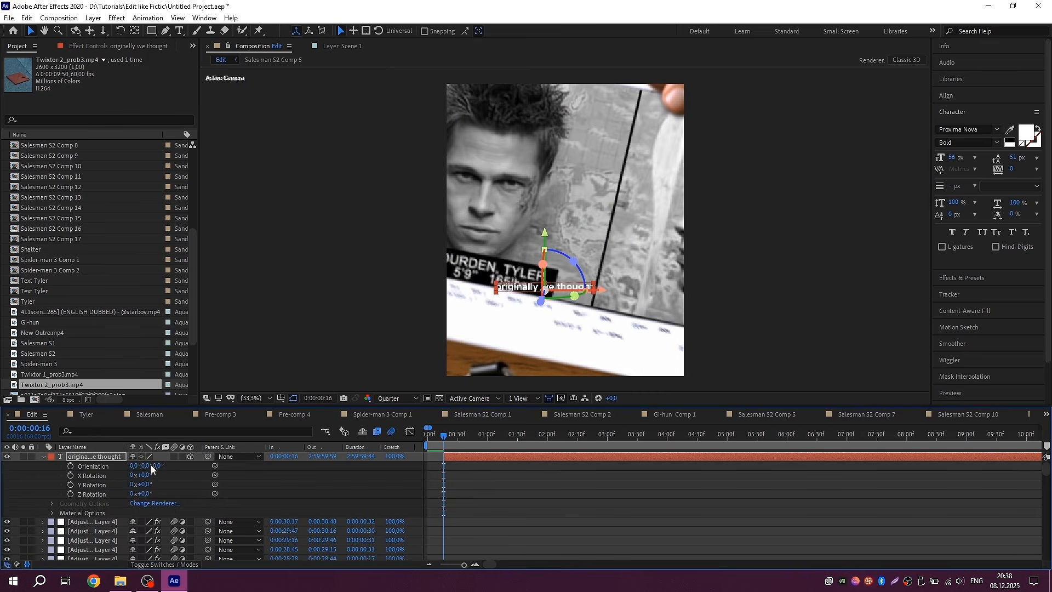
{"action": "left_click_drag", "start_coordinate": [158, 465], "coordinate": [142, 468]}
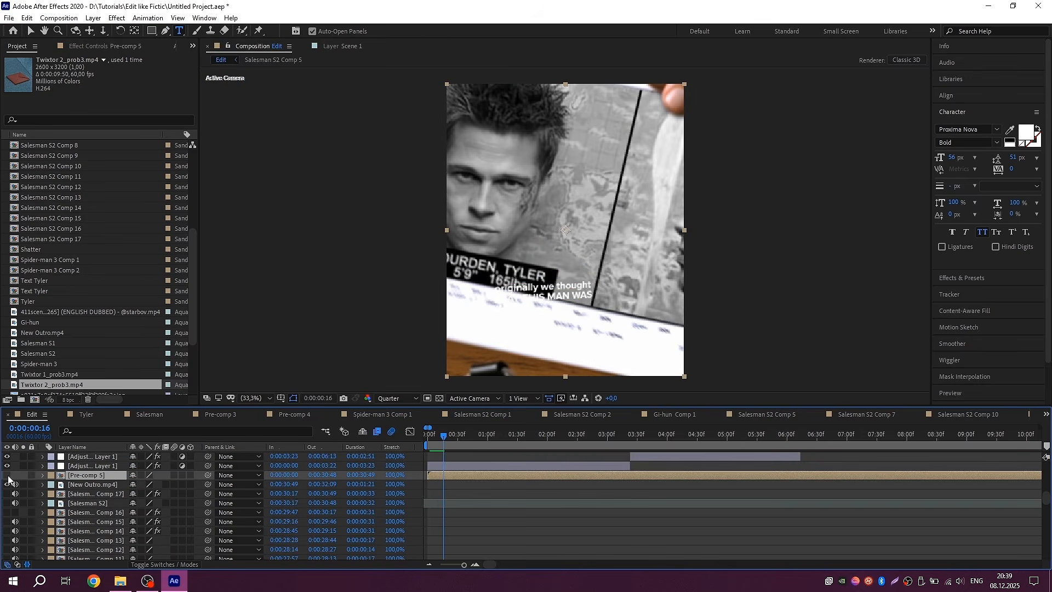
- Hide the Pre-comp 5 layer and apply the Fade Up Words preset to the "originally we thought" text layer
{"action": "left_click", "coordinate": [8, 475]}
{"action": "scroll", "coordinate": [554, 482], "scroll_direction": "up", "scroll_amount": 5}
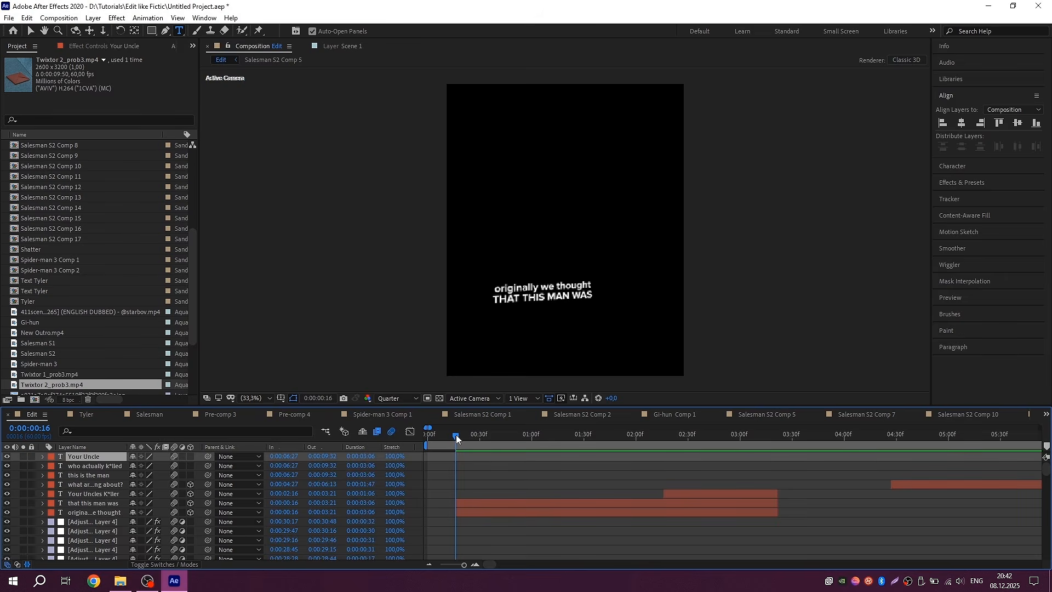
{"action": "left_click", "coordinate": [476, 513]}
{"action": "left_click", "coordinate": [962, 182]}
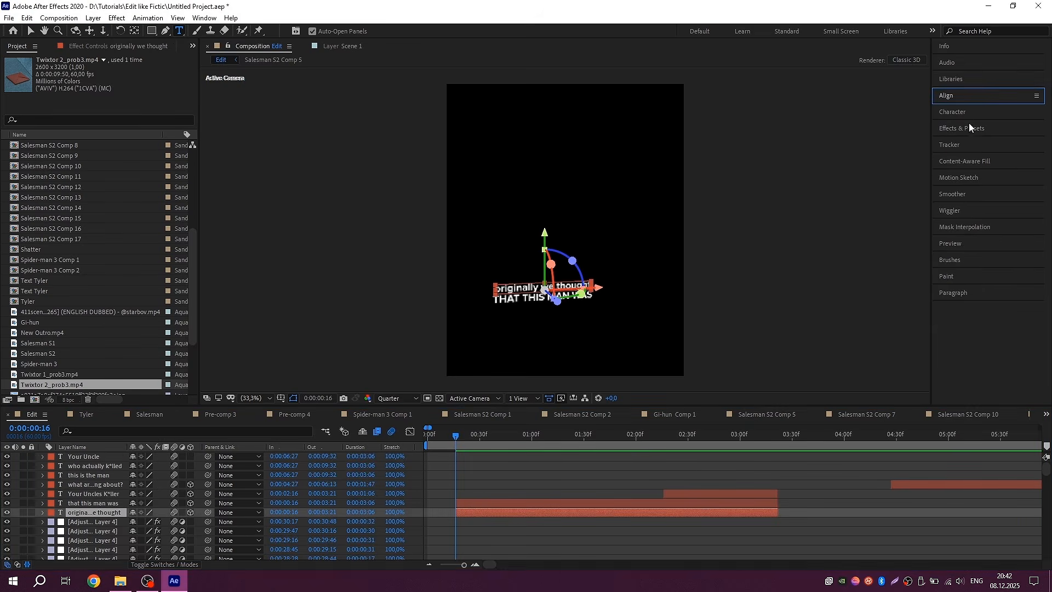
{"action": "left_click", "coordinate": [963, 141]}
{"action": "type", "text": "fade"}
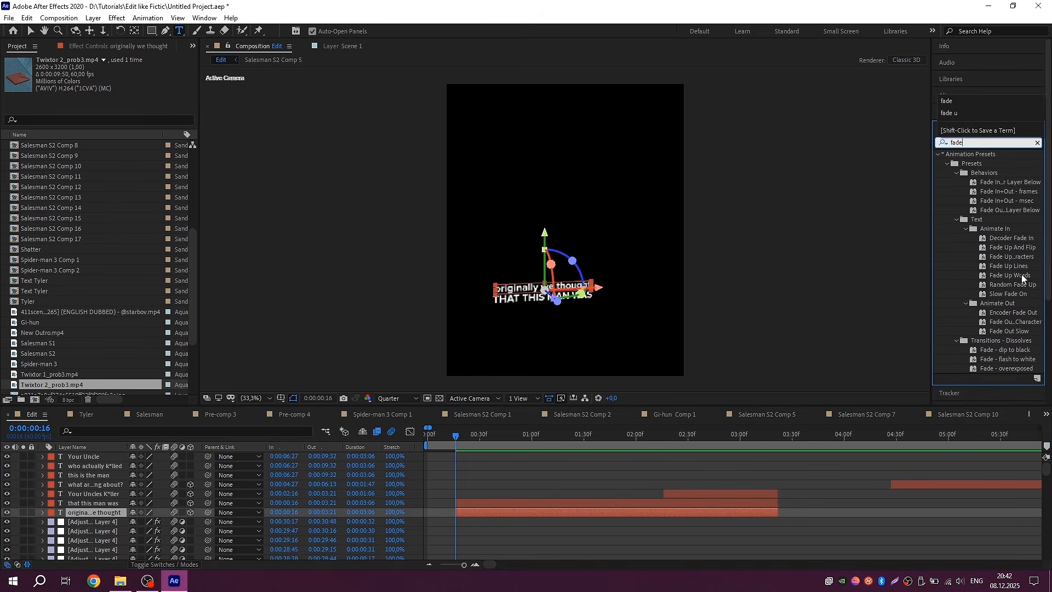
{"action": "left_click_drag", "start_coordinate": [1011, 275], "coordinate": [509, 512]}
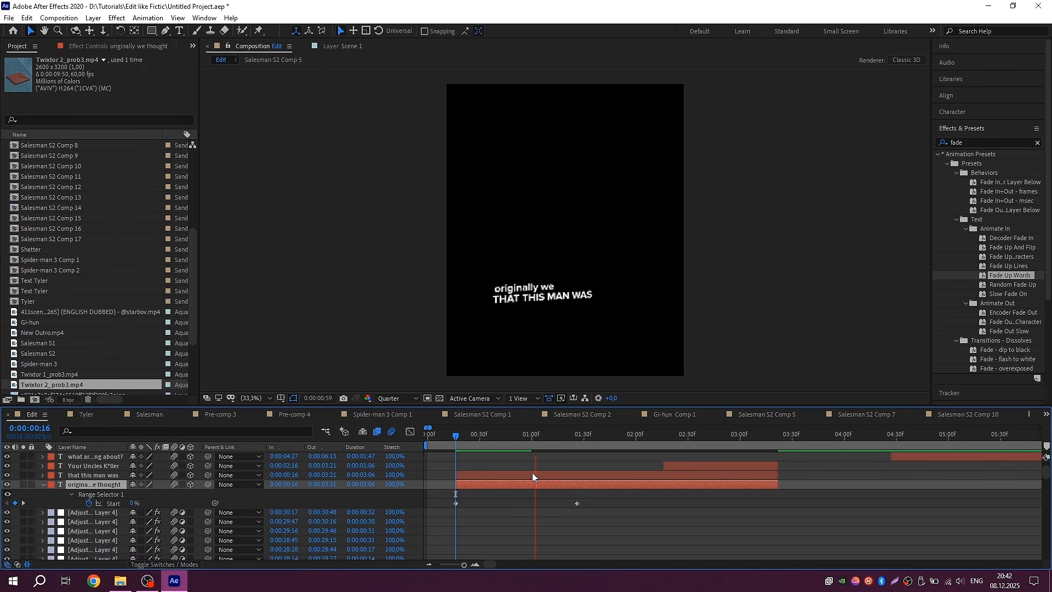
- Move the last Range Selector Start keyframe of "originally we thought" to 0:00:01:22
{"action": "left_click", "coordinate": [556, 434]}
{"action": "left_click_drag", "start_coordinate": [556, 433], "coordinate": [569, 435]}
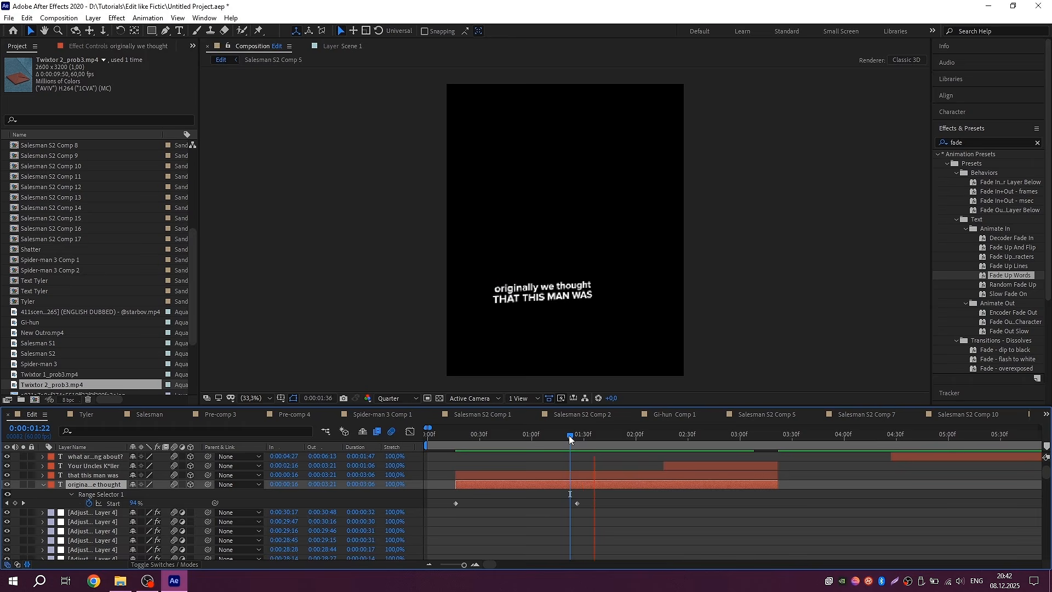
{"action": "left_click_drag", "start_coordinate": [576, 502], "coordinate": [569, 508]}
- Split "that this man was" at 0:00:01:22, delete the earlier part, and apply Fade Up Words to the remaining text
{"action": "left_click", "coordinate": [566, 476]}
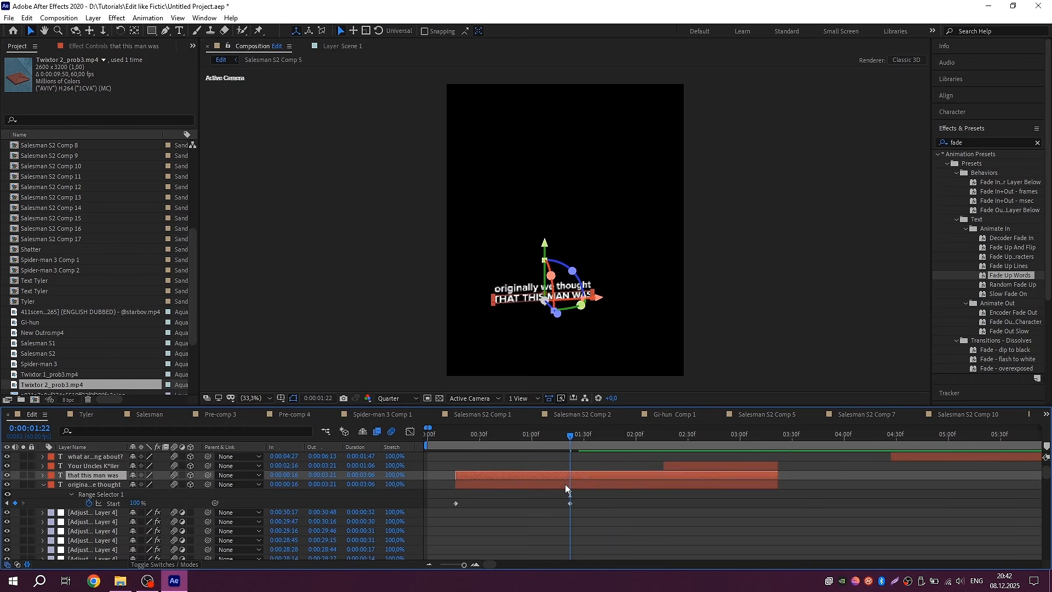
{"action": "key", "text": "ctrl+shift+d"}
{"action": "left_click", "coordinate": [563, 484]}
{"action": "key", "text": "Delete"}
{"action": "left_click", "coordinate": [453, 434]}
{"action": "key", "text": "space"}
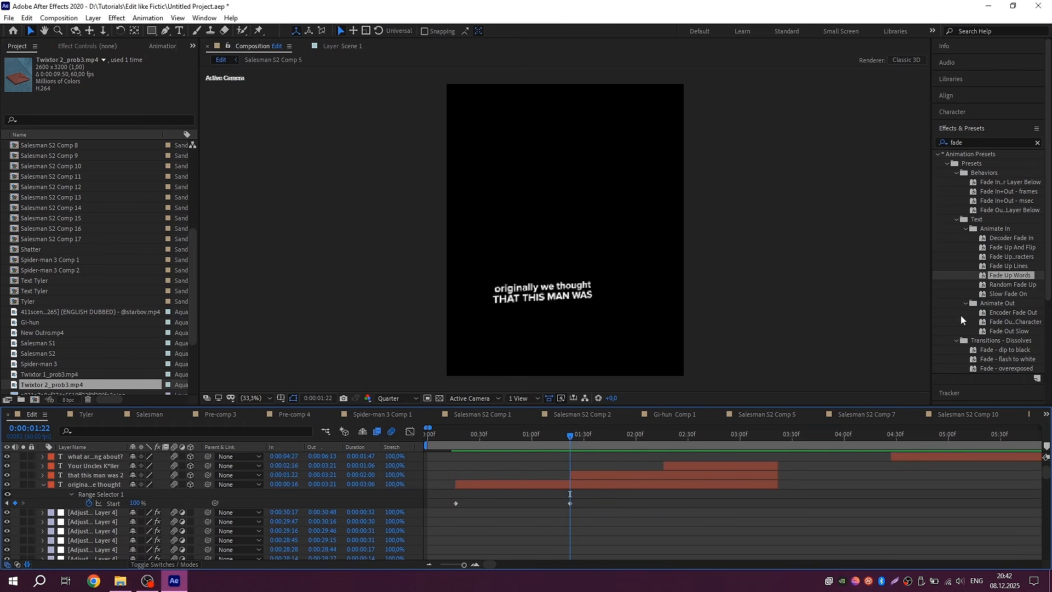
{"action": "left_click_drag", "start_coordinate": [1002, 276], "coordinate": [846, 362]}
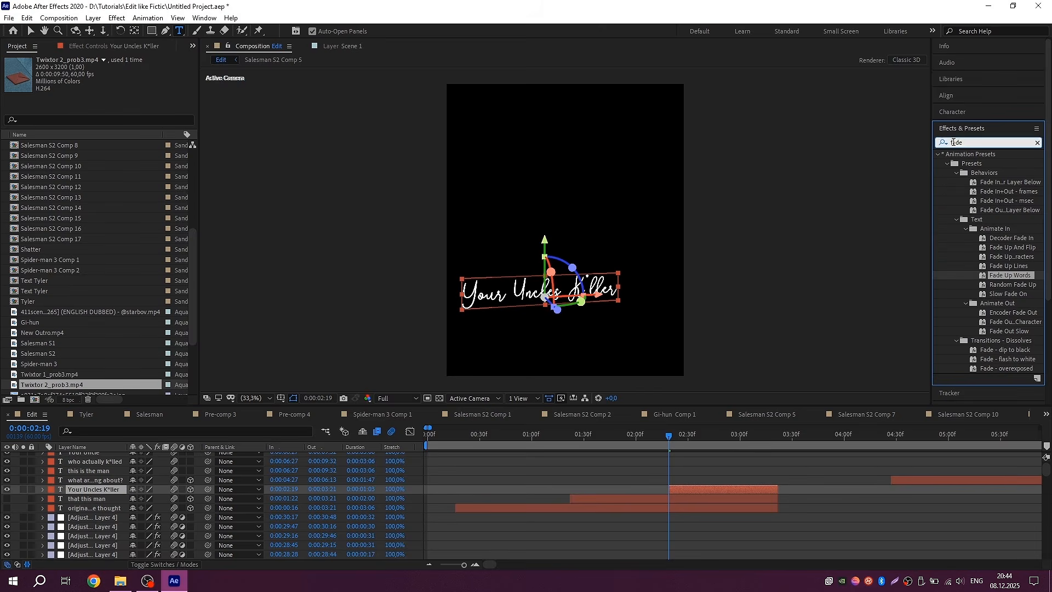
{"action": "double_click", "coordinate": [953, 142]}
{"action": "type", "text": "stroke"}
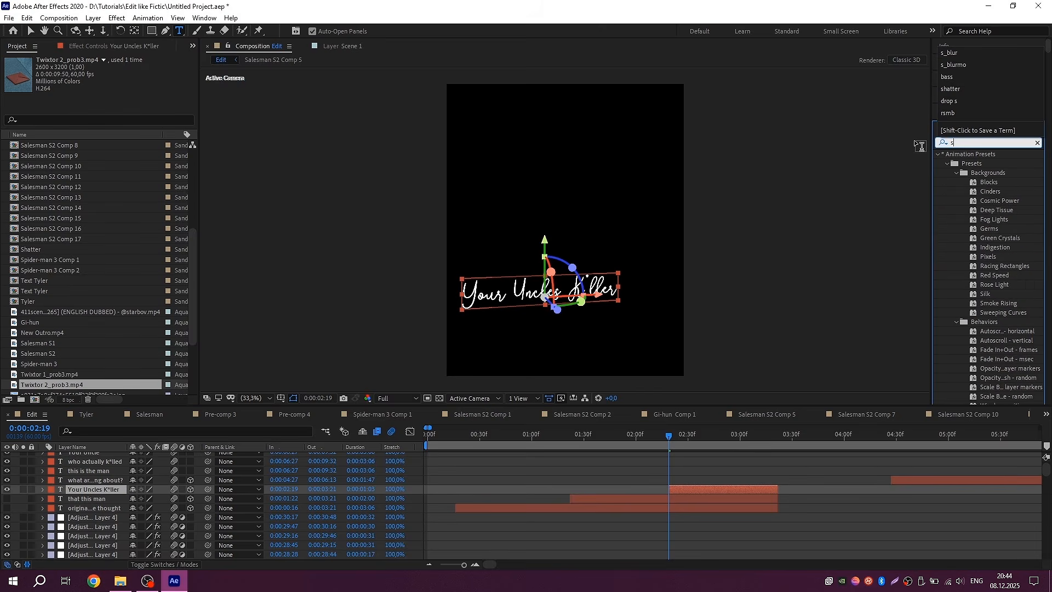
{"action": "left_click", "coordinate": [970, 313]}
{"action": "left_click_drag", "start_coordinate": [970, 313], "coordinate": [693, 487]}
{"action": "key", "text": "v"}
{"action": "scroll", "coordinate": [508, 297], "scroll_direction": "up", "scroll_amount": 3}
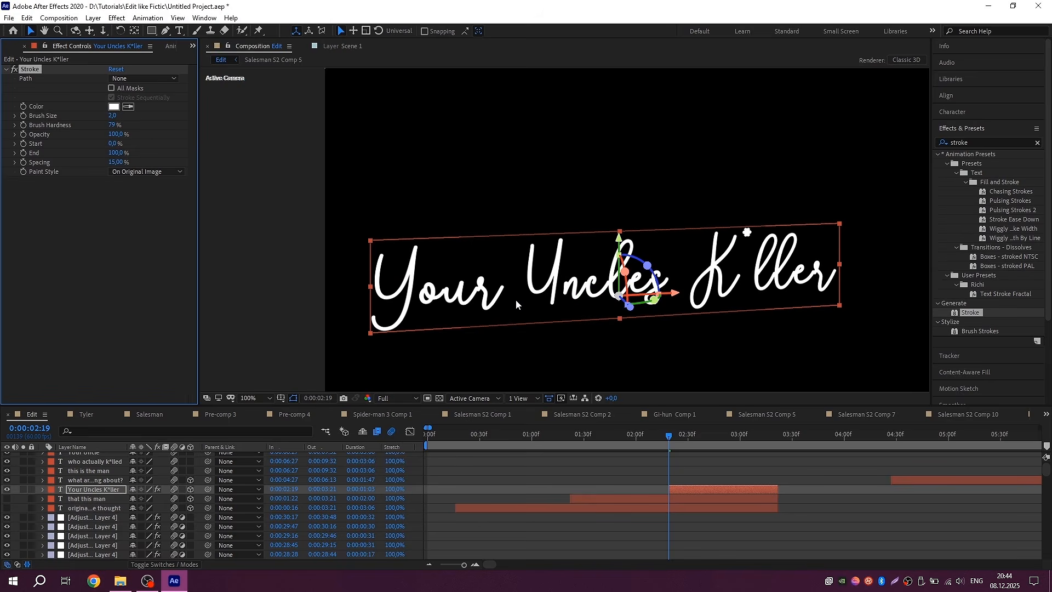
{"action": "left_click", "coordinate": [427, 150]}
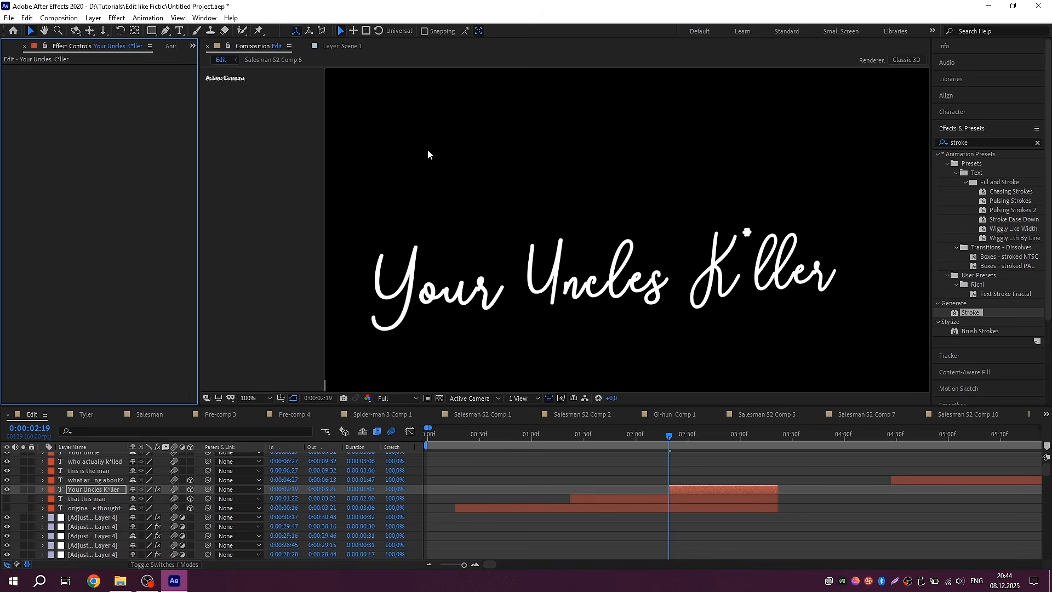
{"action": "left_click", "coordinate": [1037, 142]}
- Trace the letters of the "Your Uncles K*ller" text layer with Pen tool masks
{"action": "key", "text": "g"}
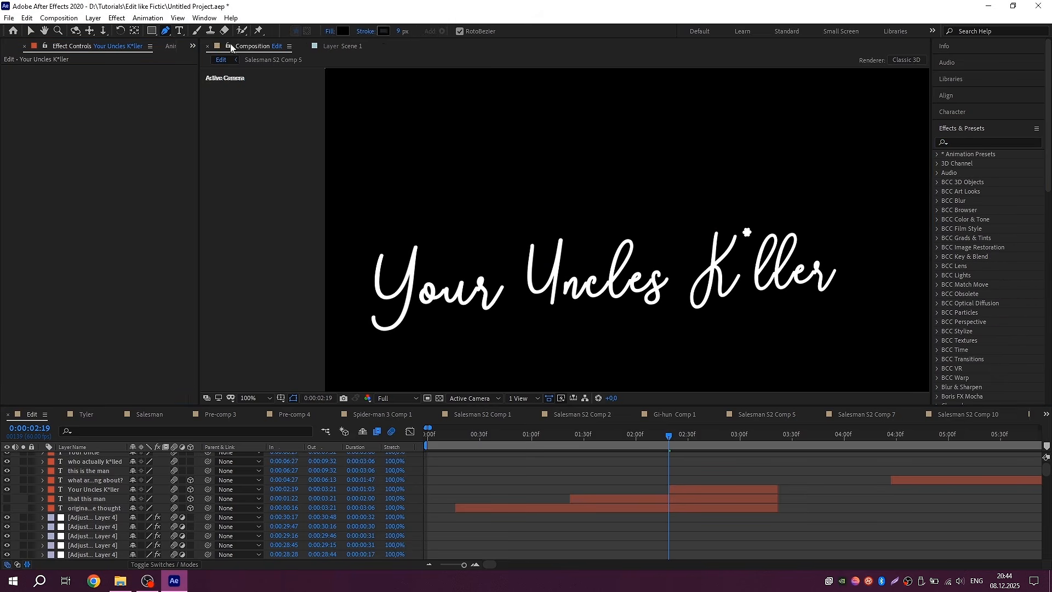
{"action": "left_click", "coordinate": [684, 489]}
{"action": "scroll", "coordinate": [425, 284], "scroll_direction": "up", "scroll_amount": 2}
{"action": "left_click", "coordinate": [413, 225]}
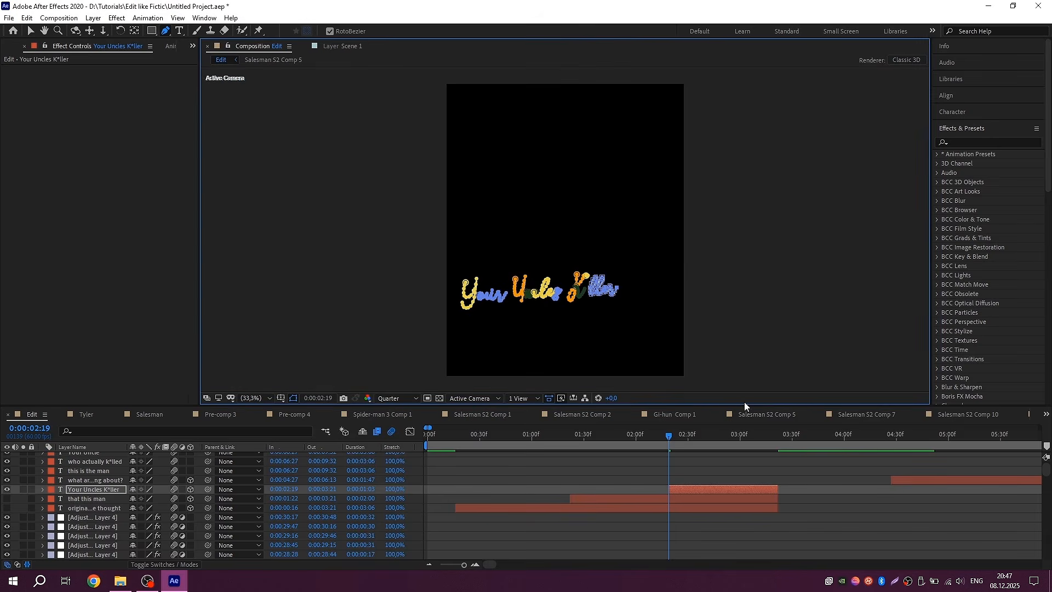
- Apply Stroke to "Your Uncles K*ller" with All Masks enabled, Paint Style Reveal Original Image, and Brush Size 15
{"action": "left_click", "coordinate": [975, 142]}
{"action": "type", "text": "strok"}
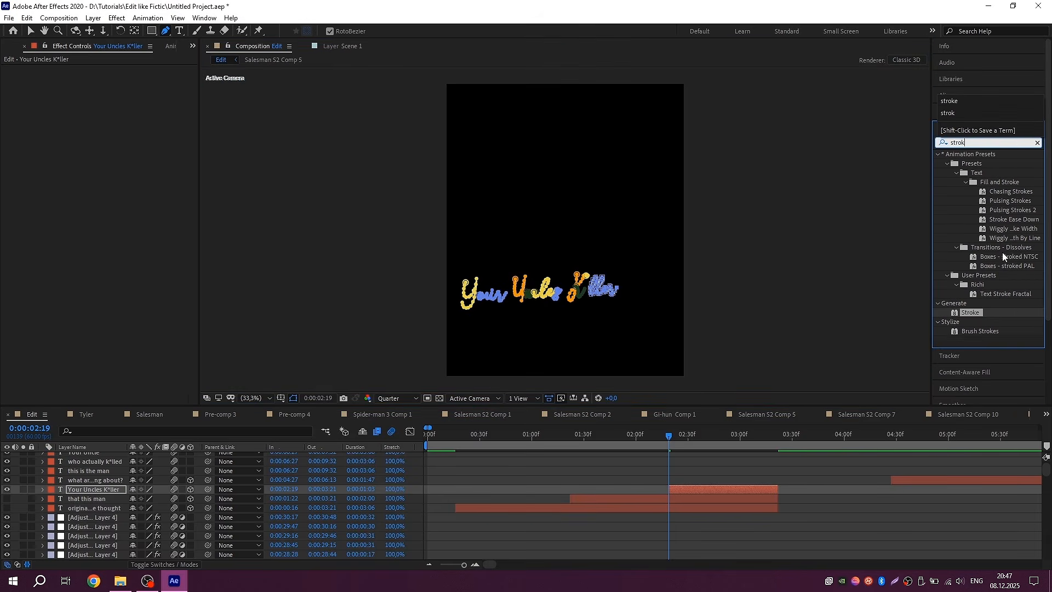
{"action": "left_click_drag", "start_coordinate": [972, 312], "coordinate": [695, 486]}
{"action": "key", "text": "v"}
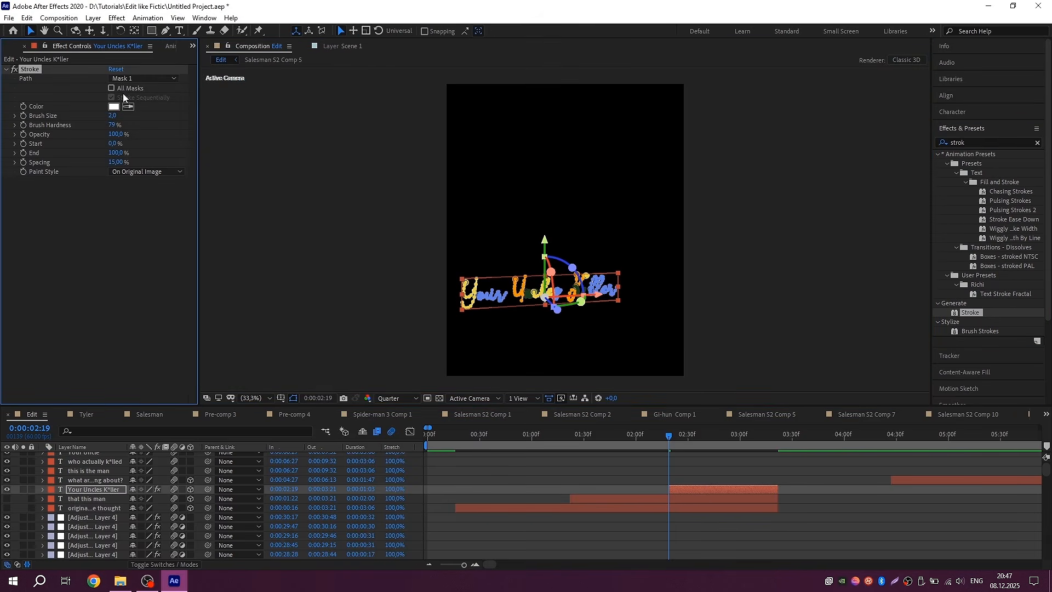
{"action": "left_click", "coordinate": [140, 172]}
{"action": "left_click", "coordinate": [144, 207]}
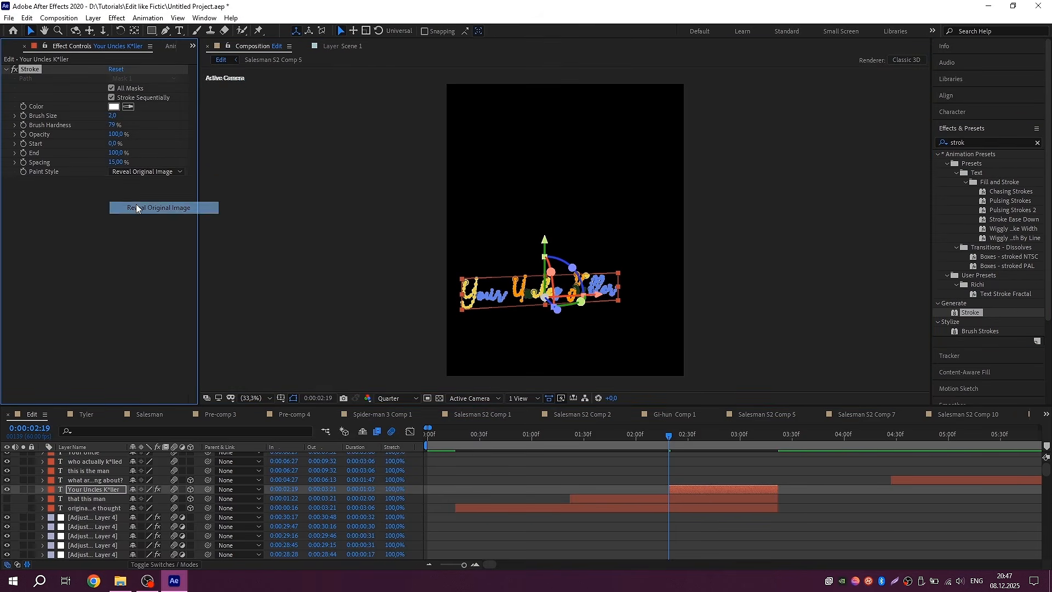
{"action": "left_click", "coordinate": [113, 116]}
{"action": "left_click", "coordinate": [707, 485]}
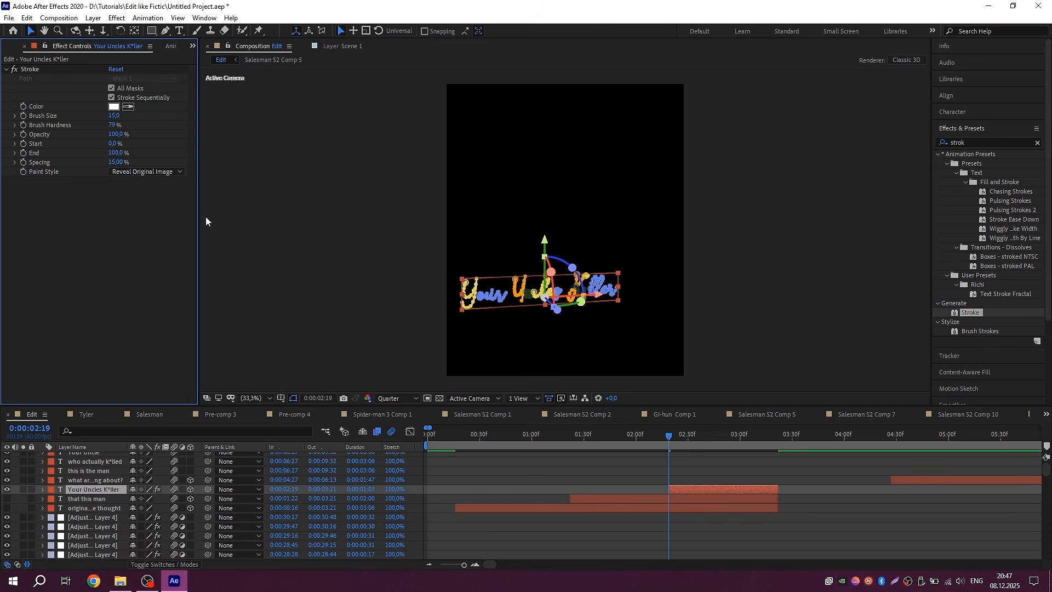
- Keyframe the Stroke End value from 0% at 0:00:02:19 to 100% at the end of the text layer
{"action": "left_click", "coordinate": [23, 153]}
{"action": "key", "text": "u"}
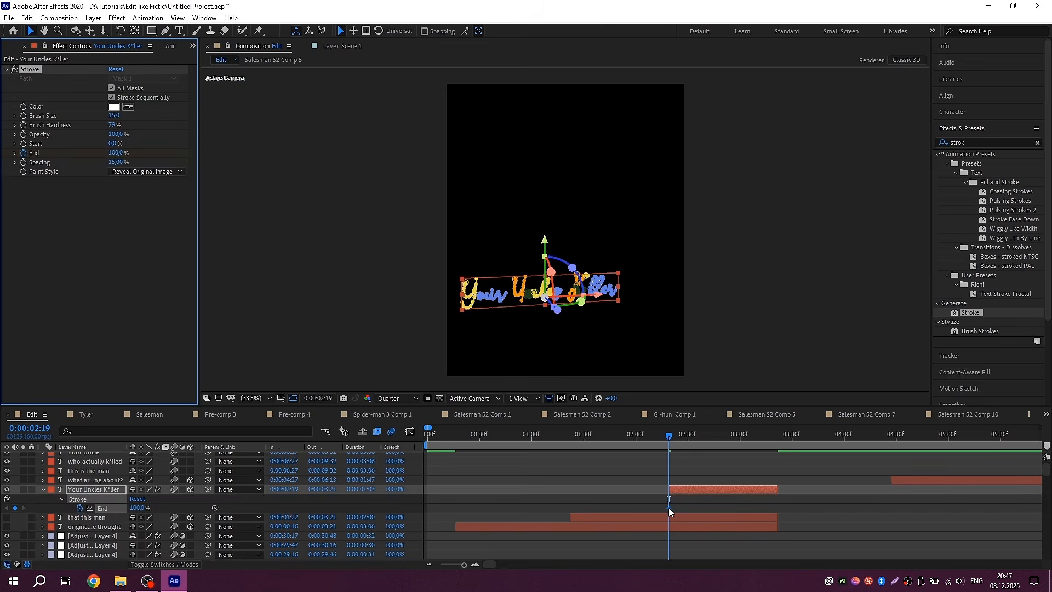
{"action": "left_click_drag", "start_coordinate": [668, 508], "coordinate": [776, 507]}
{"action": "left_click_drag", "start_coordinate": [115, 153], "coordinate": [31, 172]}
- Ease the Stroke End keyframes, set the last keyframe's incoming influence to 80% in the speed graph, and preview the text
{"action": "left_click_drag", "start_coordinate": [651, 505], "coordinate": [780, 524]}
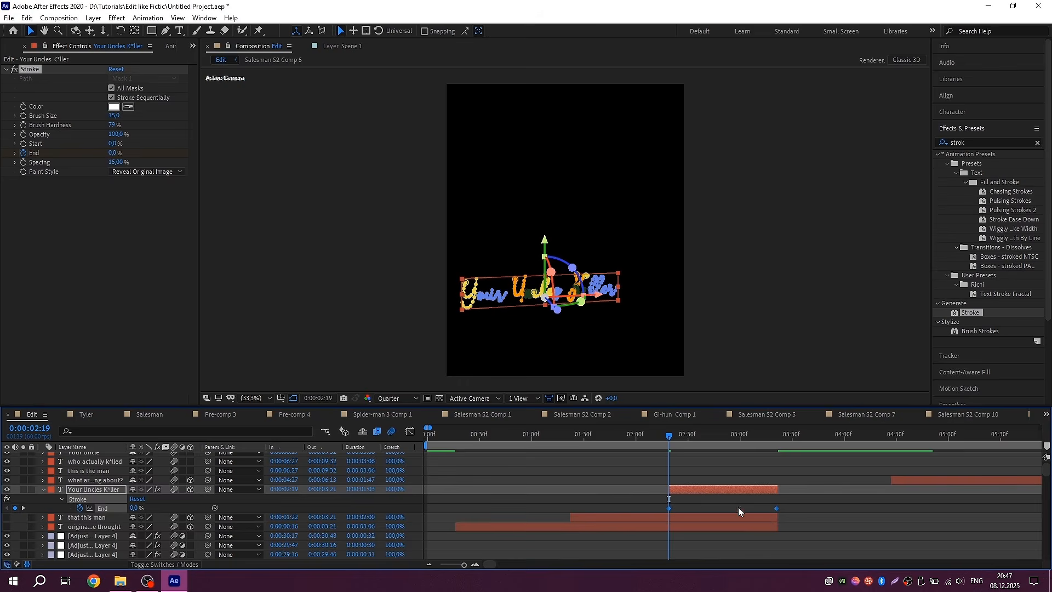
{"action": "left_click", "coordinate": [410, 432]}
{"action": "left_click", "coordinate": [610, 554]}
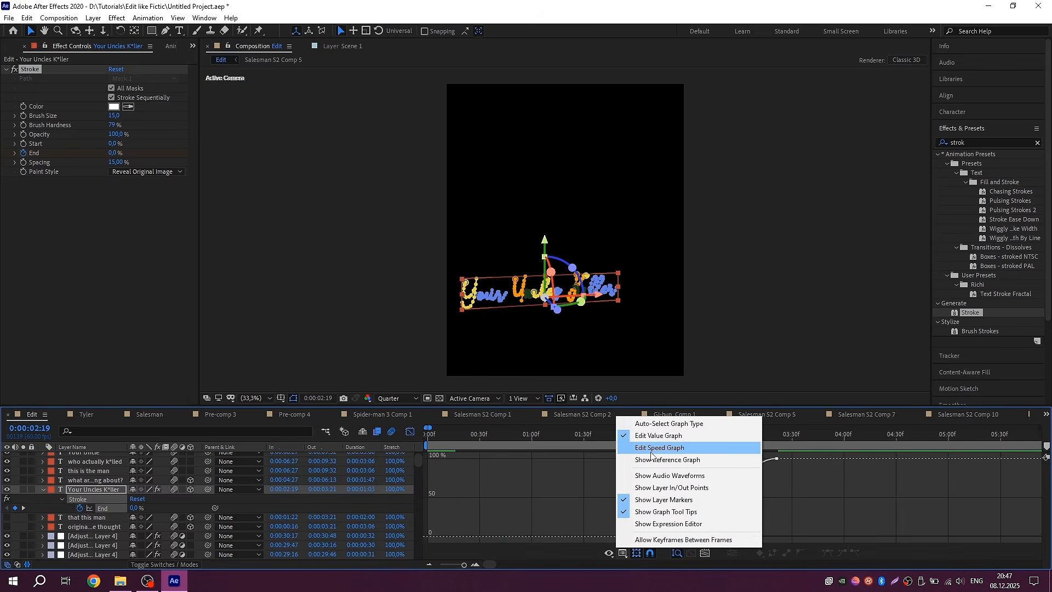
{"action": "left_click", "coordinate": [690, 446]}
{"action": "scroll", "coordinate": [750, 539], "scroll_direction": "up", "scroll_amount": 2}
{"action": "left_click_drag", "start_coordinate": [766, 536], "coordinate": [715, 537]}
{"action": "scroll", "coordinate": [716, 535], "scroll_direction": "up", "scroll_amount": 2}
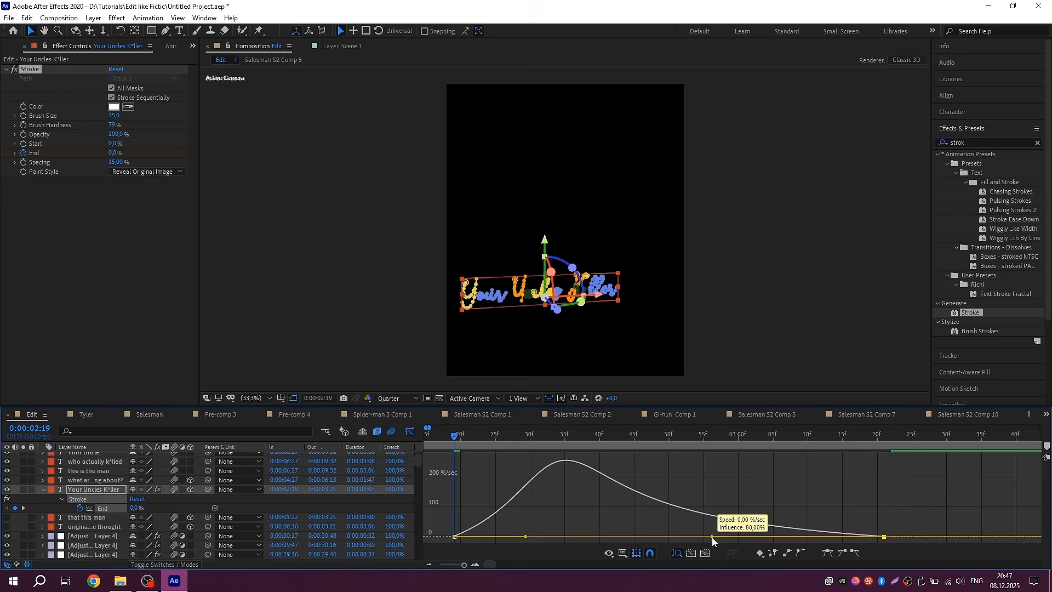
{"action": "key", "text": "shift+F3"}
{"action": "scroll", "coordinate": [578, 472], "scroll_direction": "down", "scroll_amount": 2}
{"action": "scroll", "coordinate": [580, 474], "scroll_direction": "down", "scroll_amount": 2}
{"action": "key", "text": "space"}
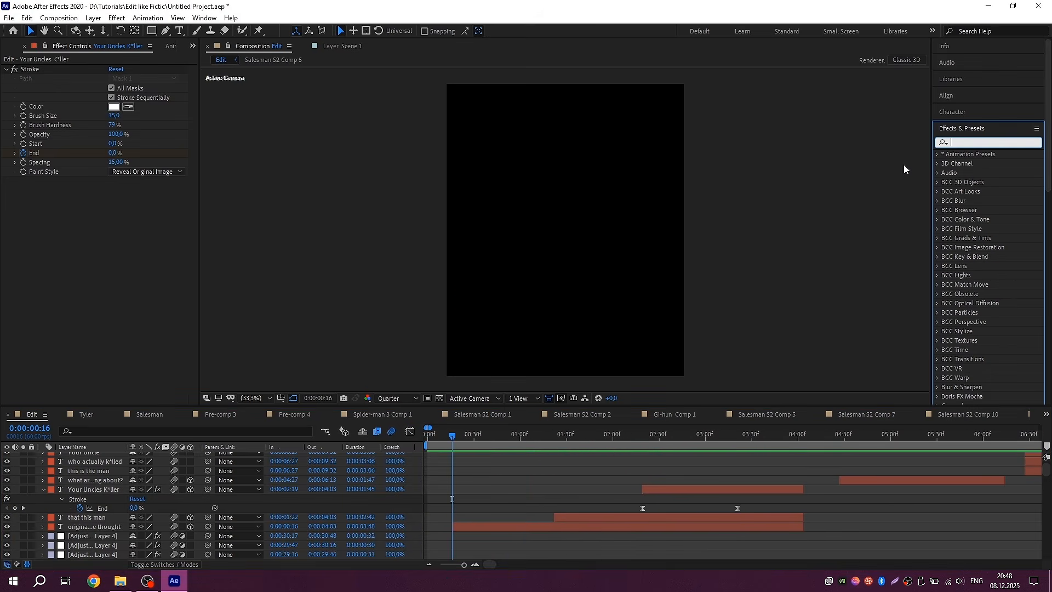
- Apply the Increase Tracking preset to the "originally we thought" text layer at 0:00:00:16 and reveal its keyframes
{"action": "type", "text": "incr"}
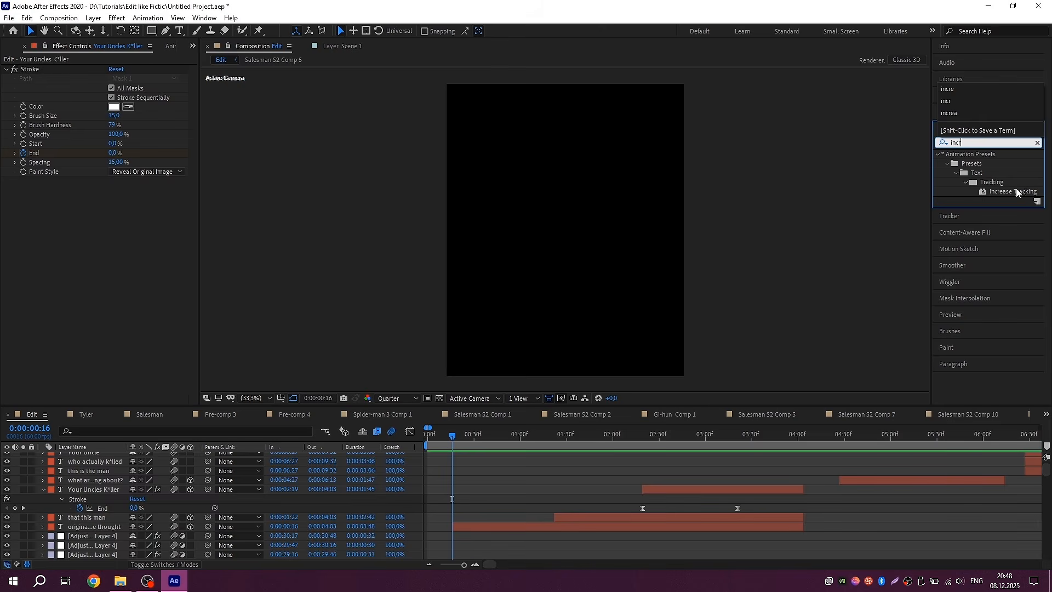
{"action": "left_click_drag", "start_coordinate": [1016, 192], "coordinate": [497, 525]}
{"action": "right_click", "coordinate": [497, 526]}
{"action": "left_click", "coordinate": [485, 524]}
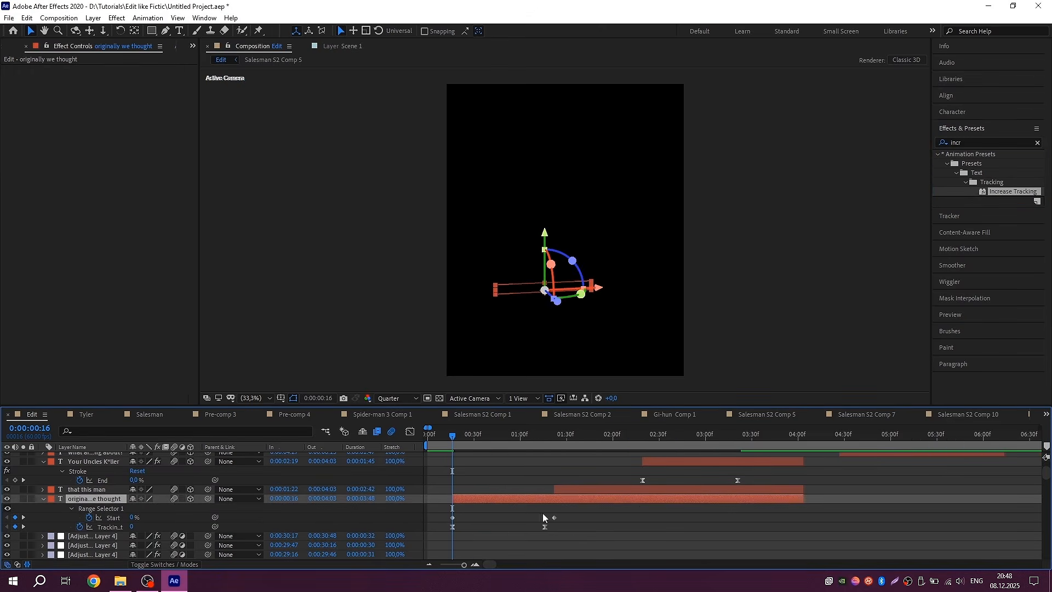
- Straighten the tracking curve of "originally we thought" in the value graph by shortening both keyframes' easing handles
{"action": "left_click", "coordinate": [410, 431]}
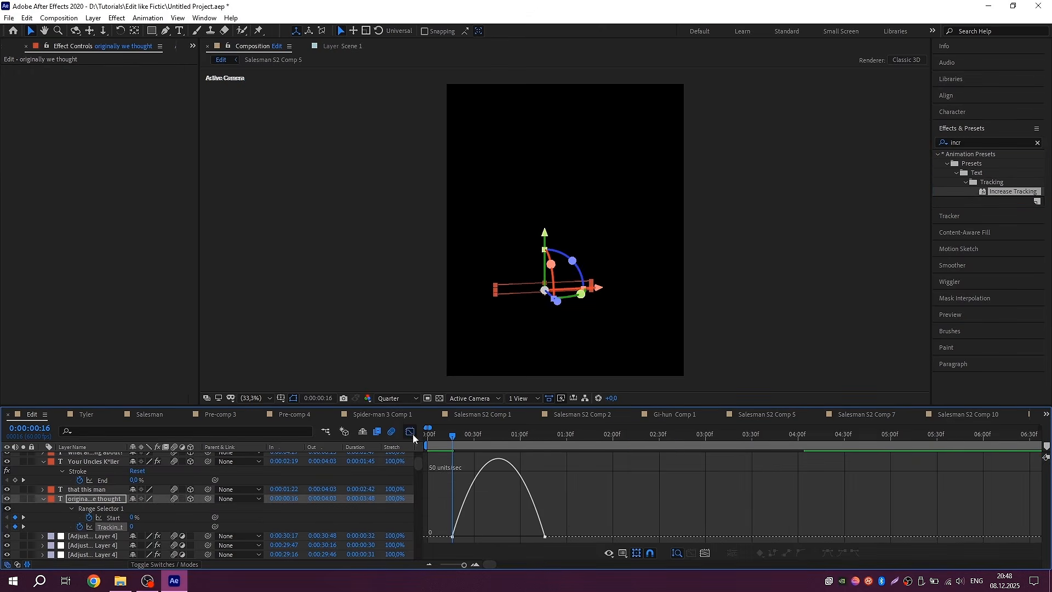
{"action": "left_click", "coordinate": [622, 552]}
{"action": "left_click", "coordinate": [657, 435]}
{"action": "left_click", "coordinate": [488, 509]}
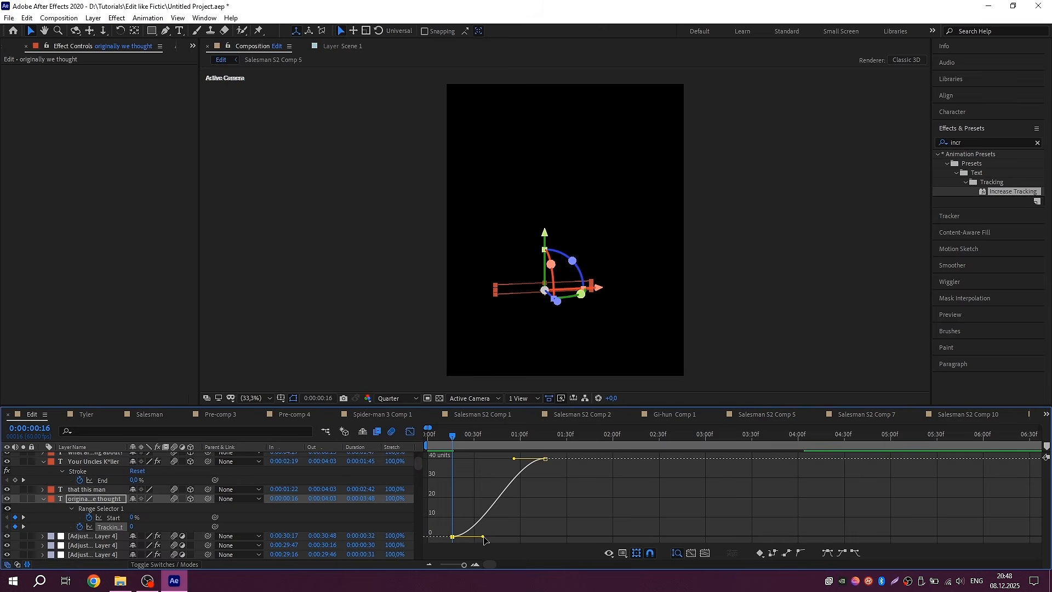
{"action": "left_click_drag", "start_coordinate": [483, 537], "coordinate": [454, 536]}
{"action": "left_click_drag", "start_coordinate": [574, 495], "coordinate": [542, 459]}
{"action": "left_click", "coordinate": [409, 431]}
- Move the last tracking keyframe of "originally we thought" far past the layer's end, to about 23 s, and preview the text
{"action": "scroll", "coordinate": [504, 498], "scroll_direction": "down", "scroll_amount": 3}
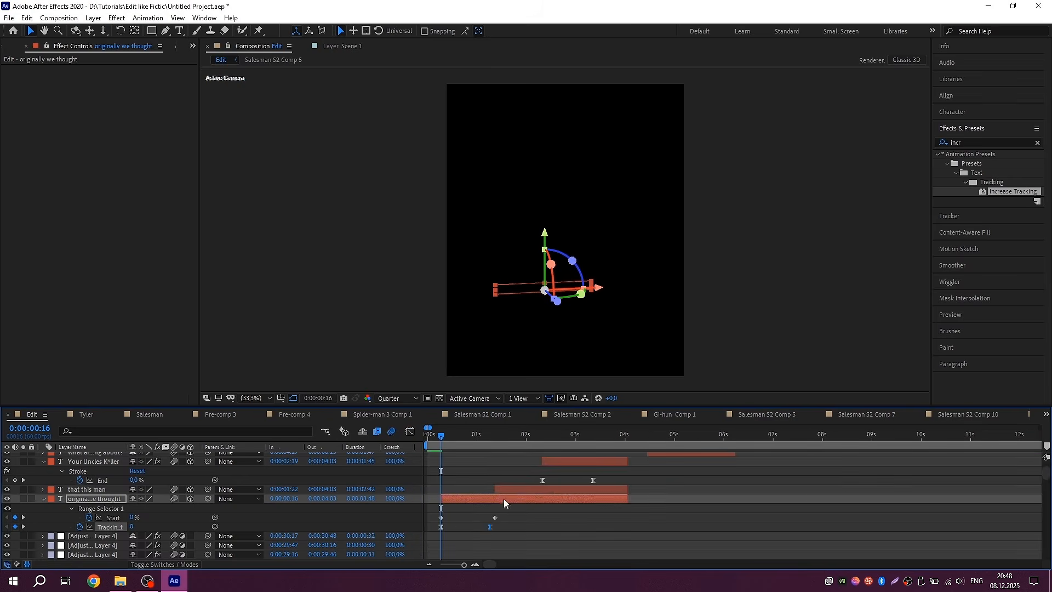
{"action": "left_click_drag", "start_coordinate": [502, 522], "coordinate": [627, 530]}
{"action": "scroll", "coordinate": [465, 531], "scroll_direction": "down", "scroll_amount": 3}
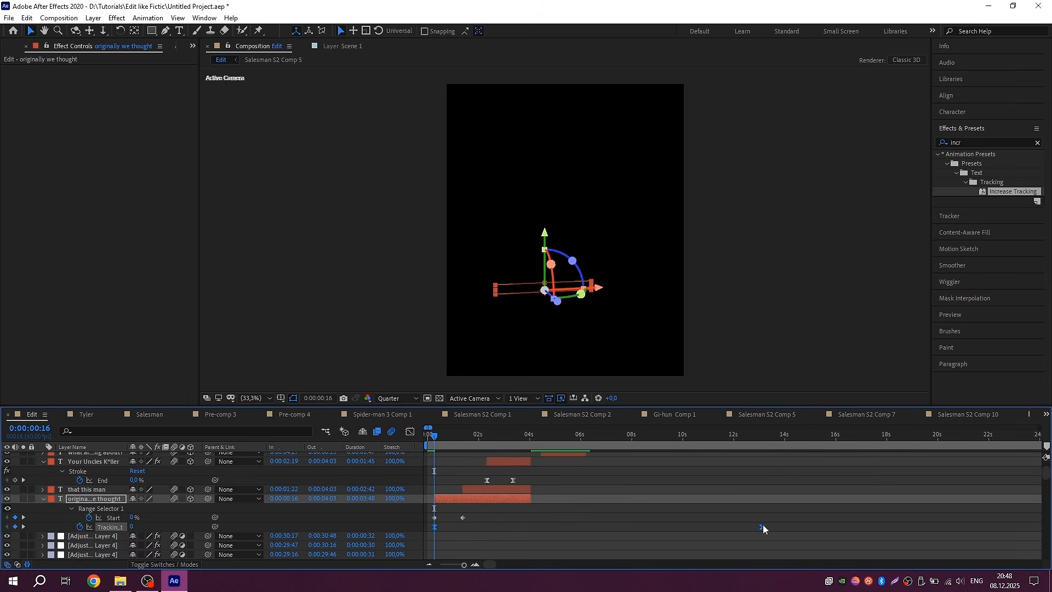
{"action": "left_click_drag", "start_coordinate": [864, 526], "coordinate": [863, 526]}
{"action": "key", "text": "space"}
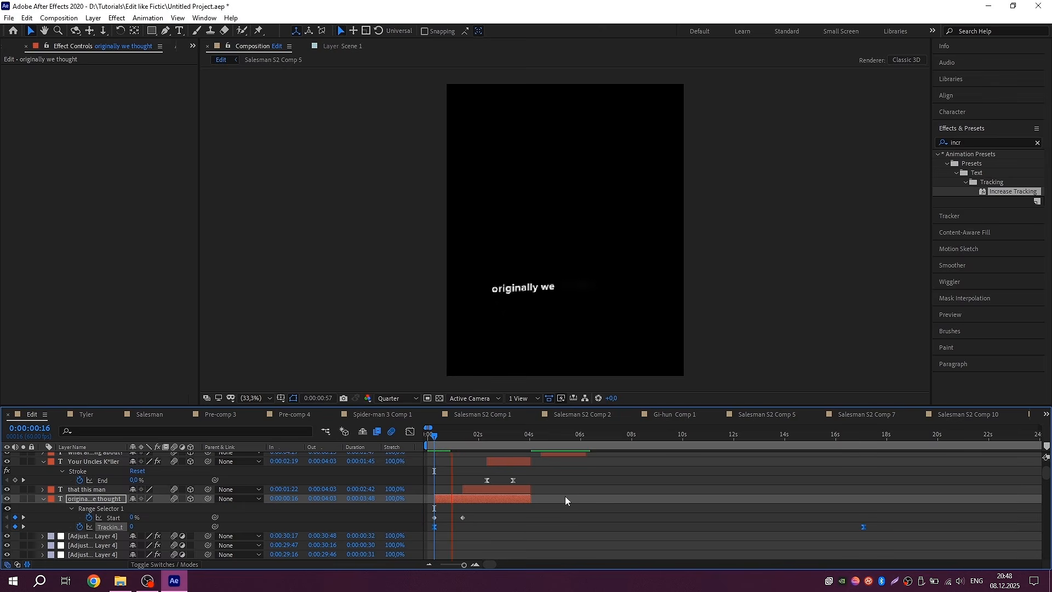
{"action": "key", "text": "space"}
{"action": "scroll", "coordinate": [565, 497], "scroll_direction": "down", "scroll_amount": 2}
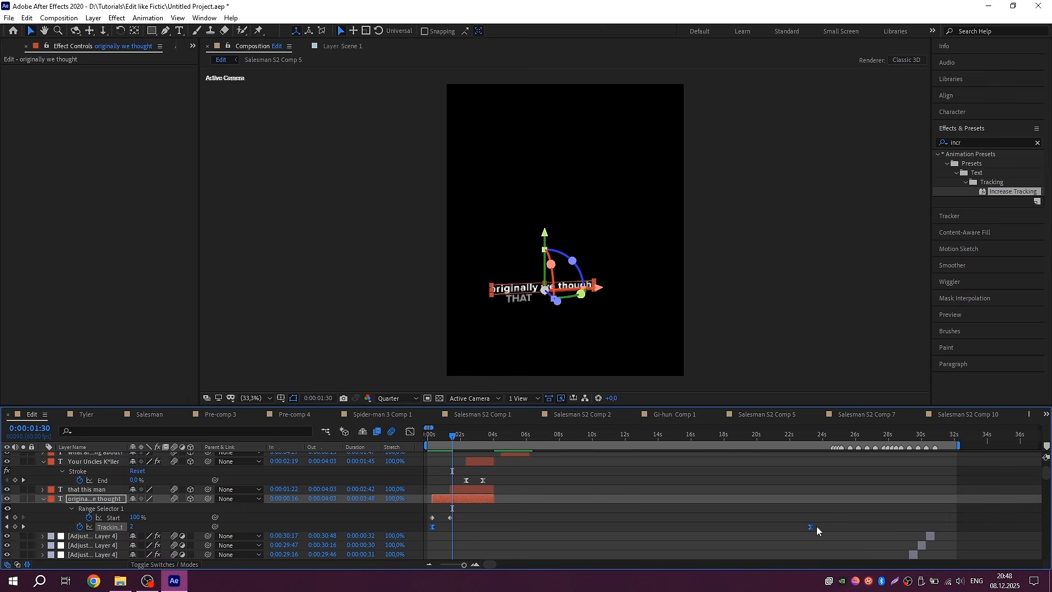
{"action": "left_click_drag", "start_coordinate": [816, 526], "coordinate": [818, 527]}
{"action": "left_click_drag", "start_coordinate": [439, 440], "coordinate": [371, 452]}
{"action": "key", "text": "space"}
{"action": "scroll", "coordinate": [391, 465], "scroll_direction": "up", "scroll_amount": 3}
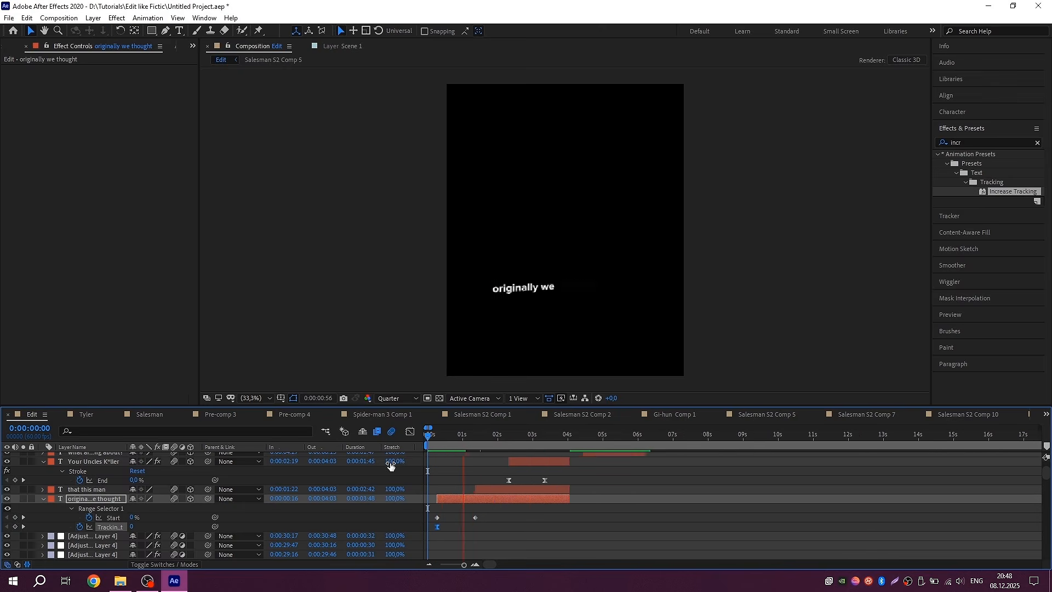
{"action": "scroll", "coordinate": [391, 465], "scroll_direction": "up", "scroll_amount": 2}
- Paste the tracking keyframes onto the "that this man" text layer at 0:00:00:16 and preview the animation
{"action": "left_click", "coordinate": [446, 433]}
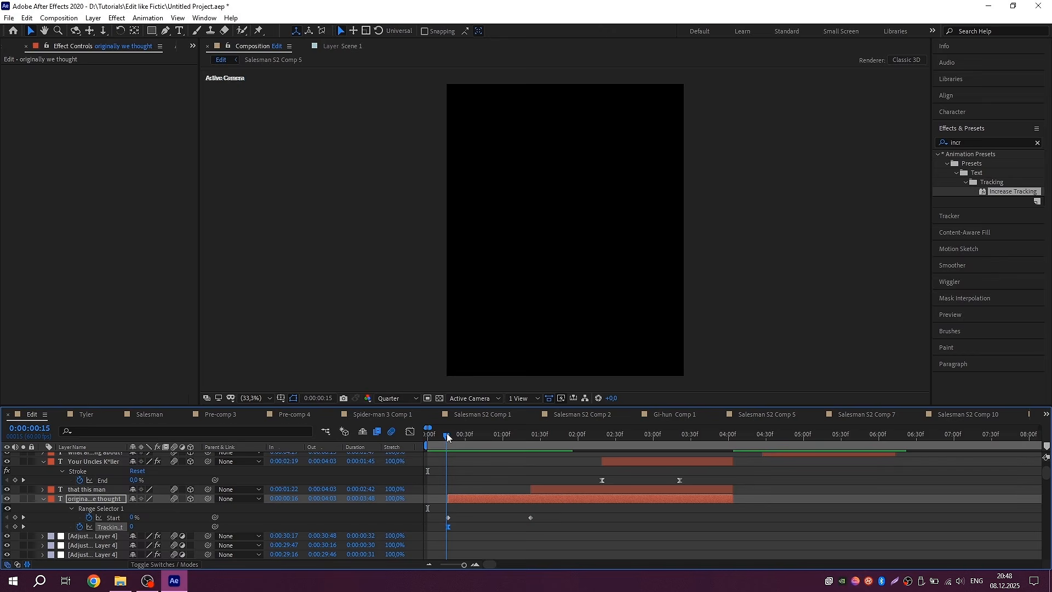
{"action": "left_click_drag", "start_coordinate": [446, 433], "coordinate": [448, 433]}
{"action": "left_click", "coordinate": [571, 484]}
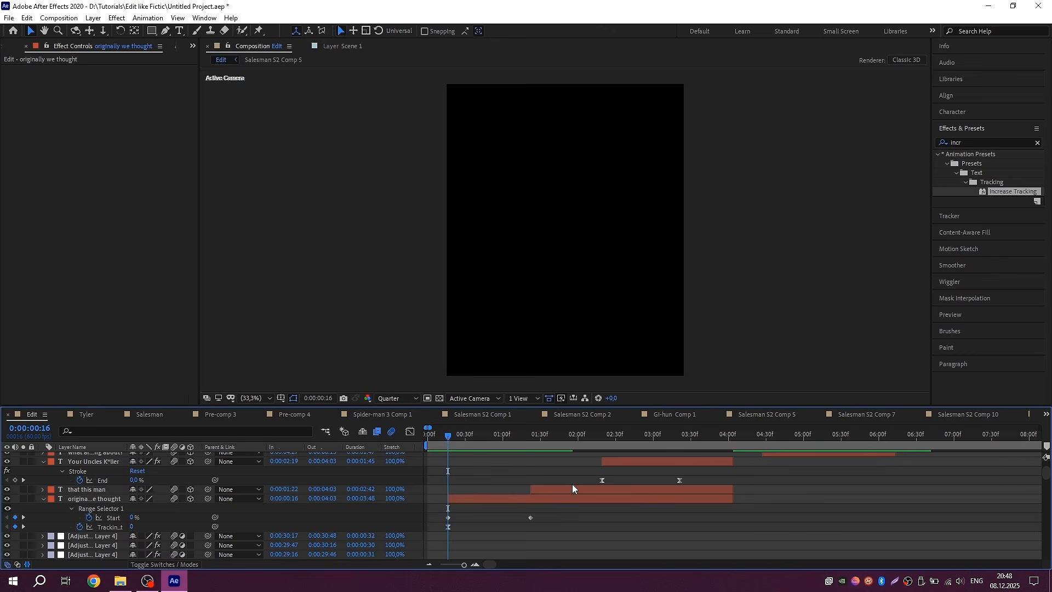
{"action": "left_click", "coordinate": [567, 490]}
{"action": "key", "text": "ctrl+v"}
{"action": "key", "text": "space"}
{"action": "scroll", "coordinate": [566, 491], "scroll_direction": "down", "scroll_amount": 2}
{"action": "scroll", "coordinate": [554, 494], "scroll_direction": "up", "scroll_amount": 1}
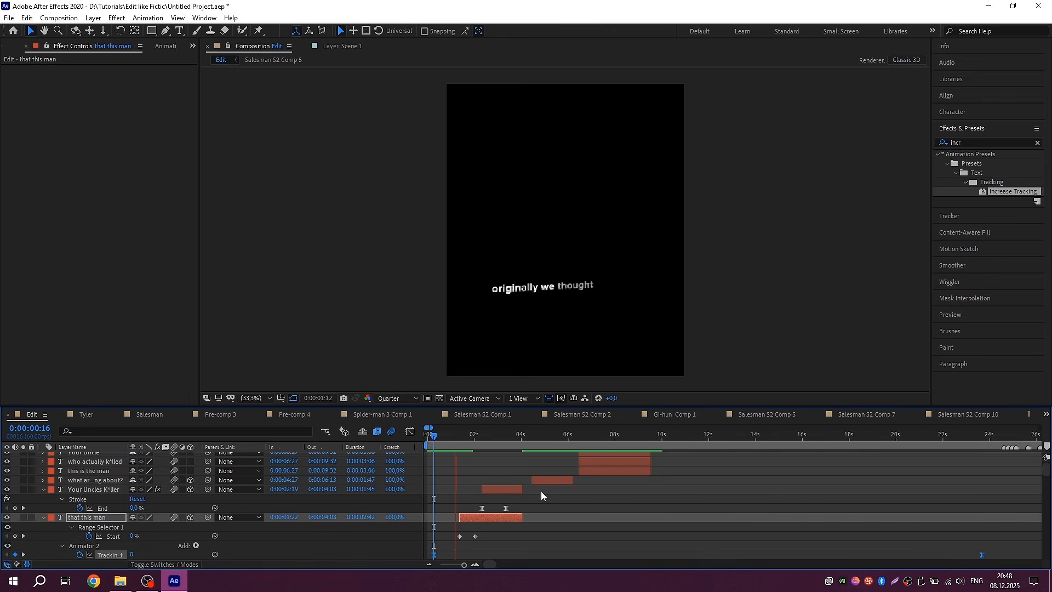
{"action": "scroll", "coordinate": [471, 495], "scroll_direction": "up", "scroll_amount": 2}
{"action": "key", "text": "space"}
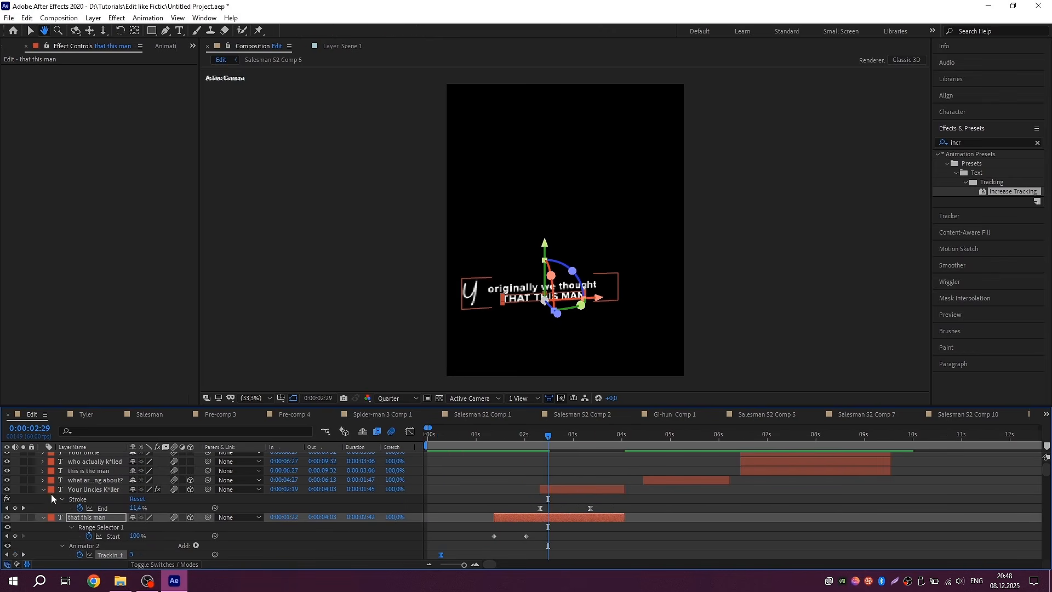
- Collapse the expanded properties of the "Your Uncles K*ller", "that this man" and "originally we thought" layers
{"action": "left_click", "coordinate": [44, 489]}
{"action": "left_click", "coordinate": [43, 498]}
{"action": "left_click", "coordinate": [43, 507]}
{"action": "scroll", "coordinate": [541, 460], "scroll_direction": "up", "scroll_amount": 2}
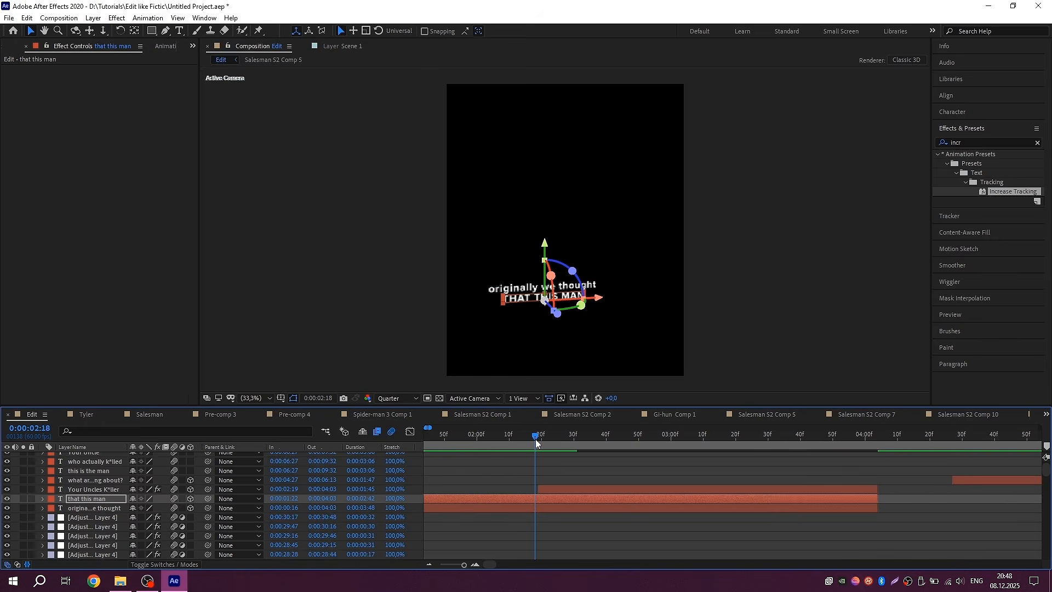
- Keyframe the scale of "Your Uncles K*ller" from 100% at 0:00:00:16 to 110% at 0:00:09:07 and preview it
{"action": "scroll", "coordinate": [493, 438], "scroll_direction": "down", "scroll_amount": 3}
{"action": "left_click", "coordinate": [436, 436]}
{"action": "left_click", "coordinate": [674, 489]}
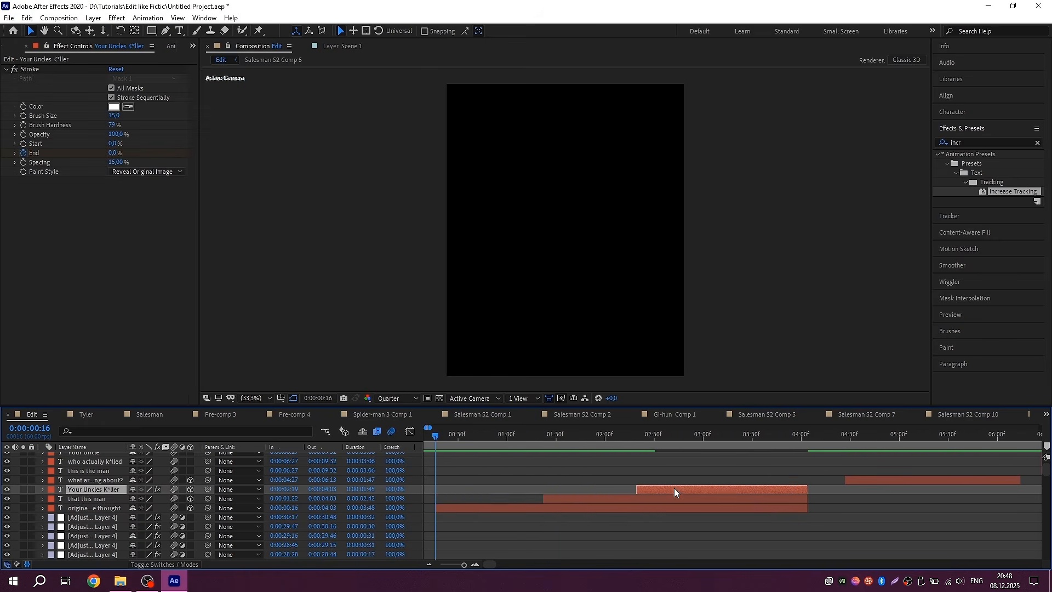
{"action": "key", "text": "s"}
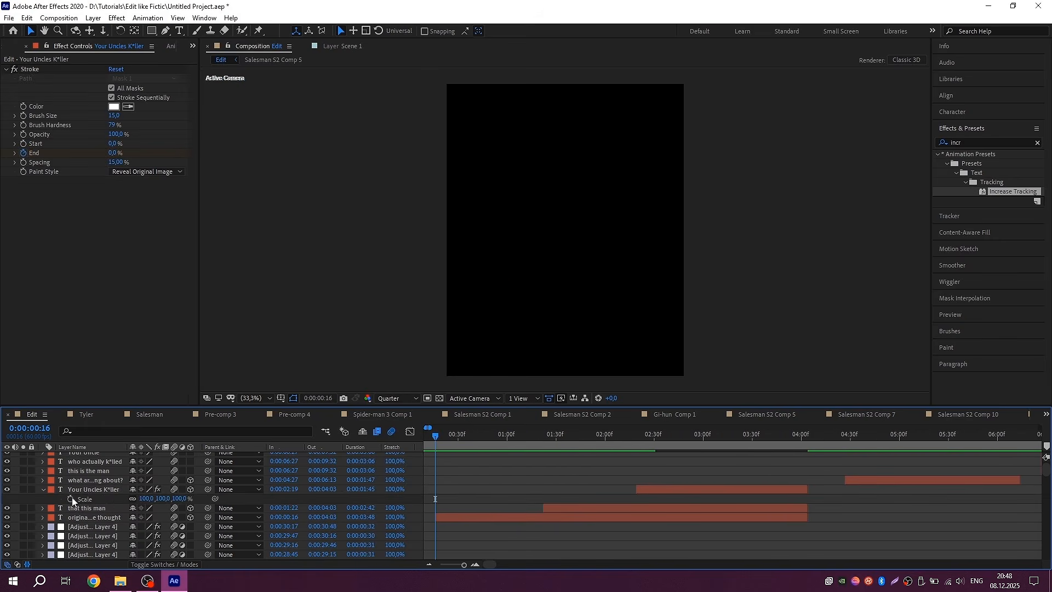
{"action": "left_click", "coordinate": [71, 499]}
{"action": "scroll", "coordinate": [622, 462], "scroll_direction": "down", "scroll_amount": 5}
{"action": "left_click_drag", "start_coordinate": [641, 436], "coordinate": [732, 437]}
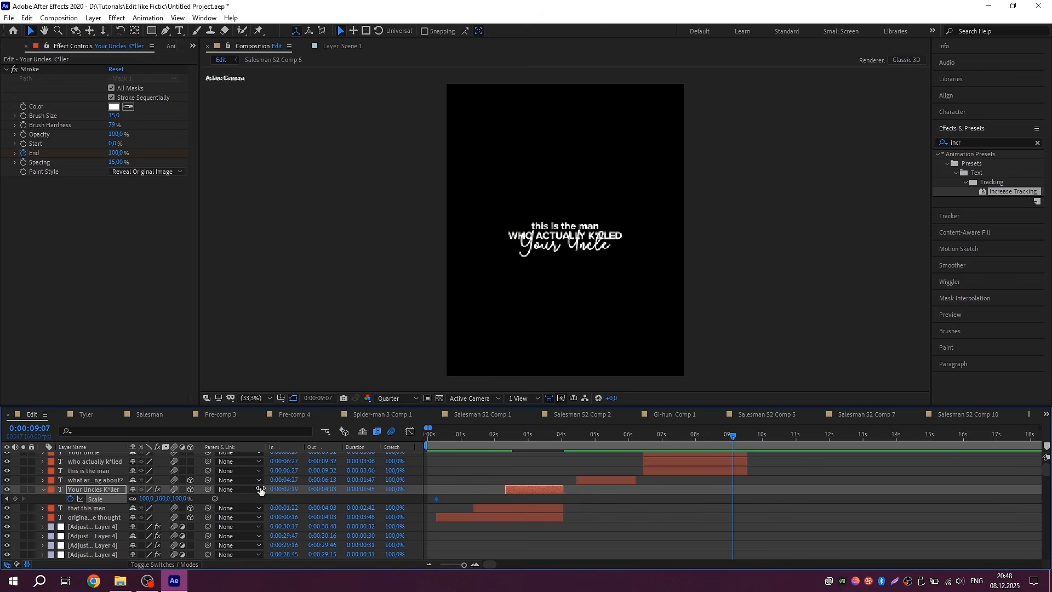
{"action": "left_click", "coordinate": [144, 499]}
{"action": "type", "text": "110"}
{"action": "key", "text": "Return"}
{"action": "key", "text": "Home"}
{"action": "key", "text": "space"}
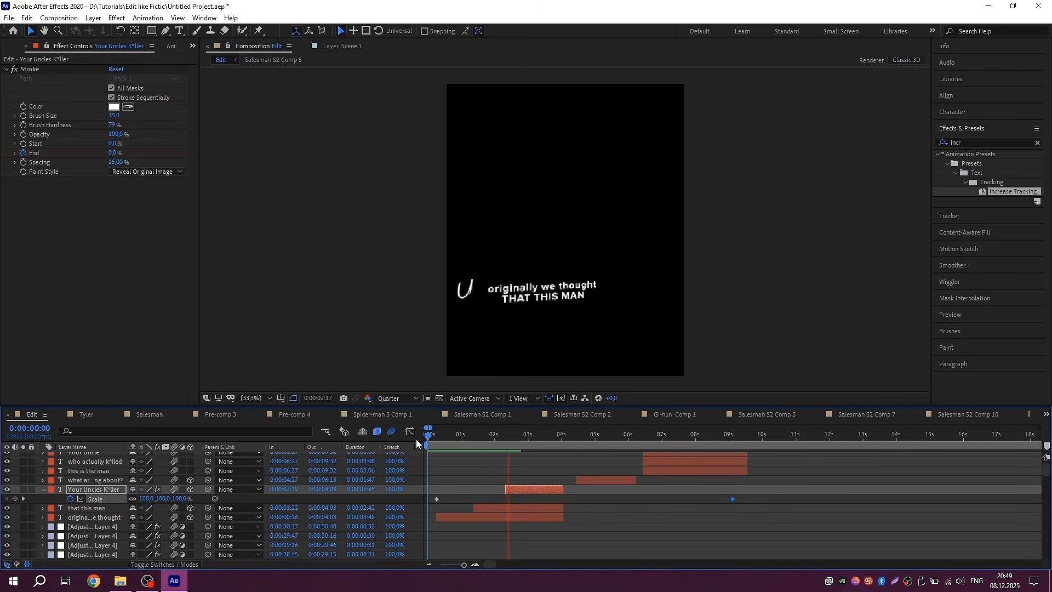
- Add Position keyframes at 0:00:02:02 to the "that this man" and "originally we thought" layers
{"action": "left_click", "coordinate": [559, 499]}
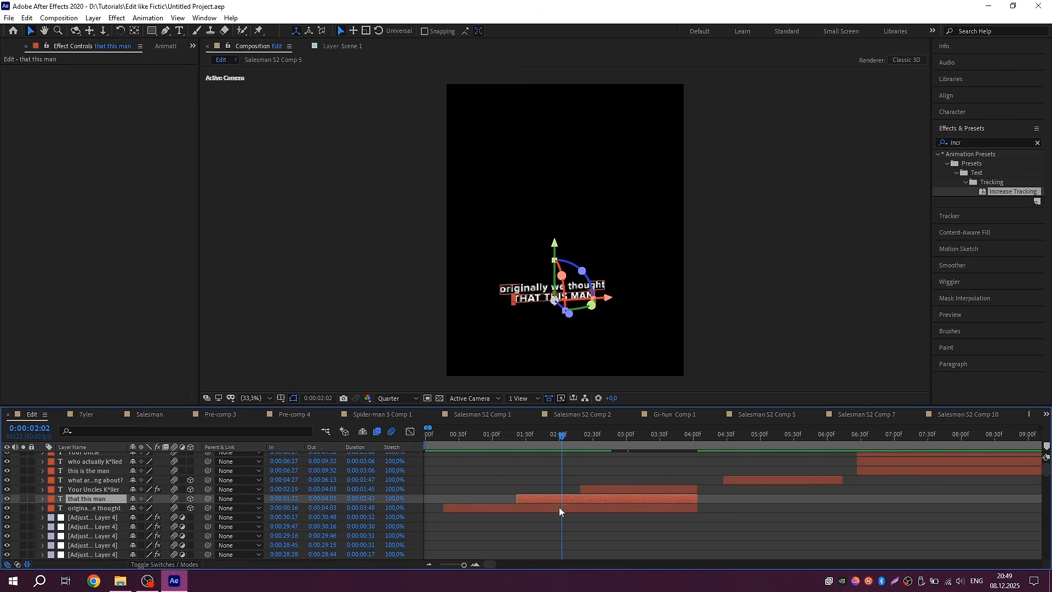
{"action": "left_click", "coordinate": [560, 508], "text": "shift"}
{"action": "key", "text": "p"}
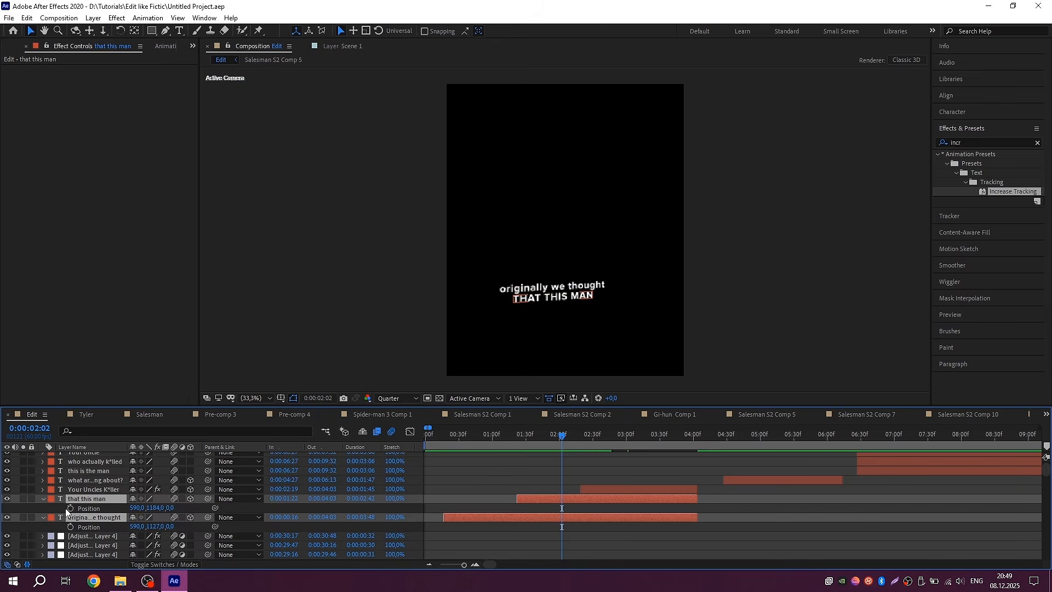
{"action": "left_click", "coordinate": [70, 508]}
{"action": "left_click", "coordinate": [70, 527]}
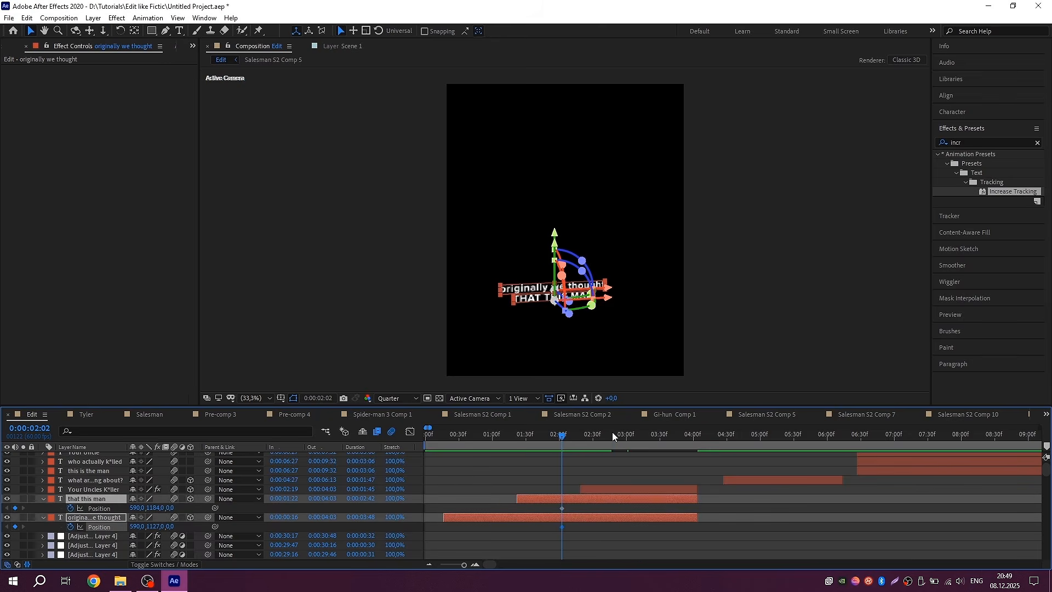
- Move "originally we thought" up to a Y position of 1088 at 0:00:03:10
{"action": "left_click", "coordinate": [639, 433]}
{"action": "left_click", "coordinate": [617, 527]}
{"action": "left_click", "coordinate": [620, 517]}
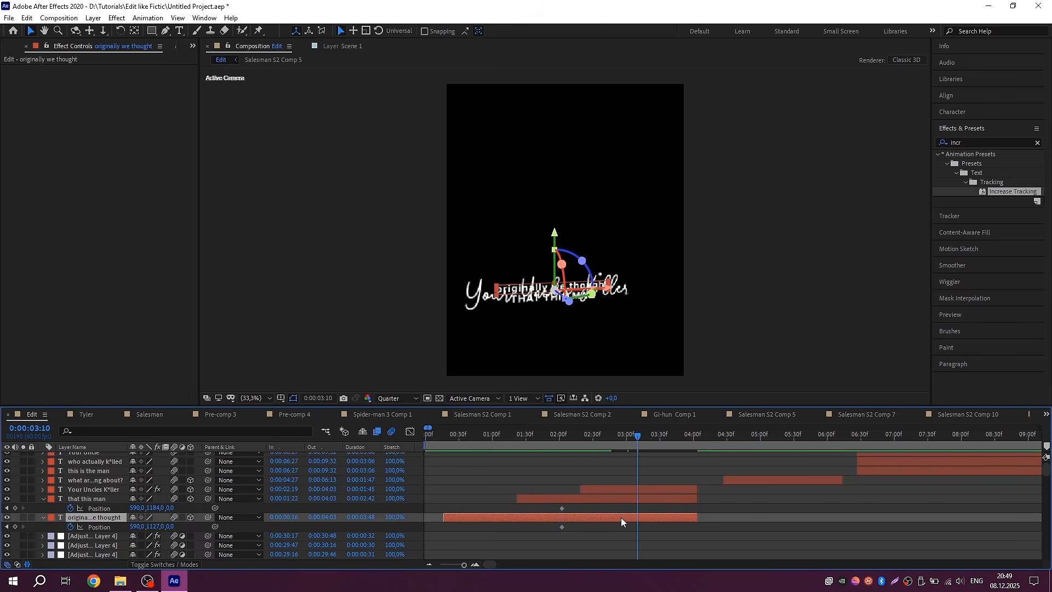
{"action": "key", "text": "Up"}
{"action": "key", "text": "Up"}
{"action": "key", "text": "Up"}
{"action": "key", "text": "Up"}
{"action": "key", "text": "Up"}
{"action": "key", "text": "Up"}
{"action": "key", "text": "Up"}
{"action": "key", "text": "Up"}
{"action": "key", "text": "Up"}
{"action": "key", "text": "Up"}
{"action": "key", "text": "Up"}
{"action": "key", "text": "Up"}
{"action": "key", "text": "Up"}
{"action": "key", "text": "Up"}
{"action": "key", "text": "Up"}
{"action": "key", "text": "Up"}
{"action": "key", "text": "Up"}
{"action": "key", "text": "Up"}
{"action": "key", "text": "Up"}
{"action": "key", "text": "Up"}
{"action": "key", "text": "Up"}
{"action": "key", "text": "Up"}
{"action": "key", "text": "Up"}
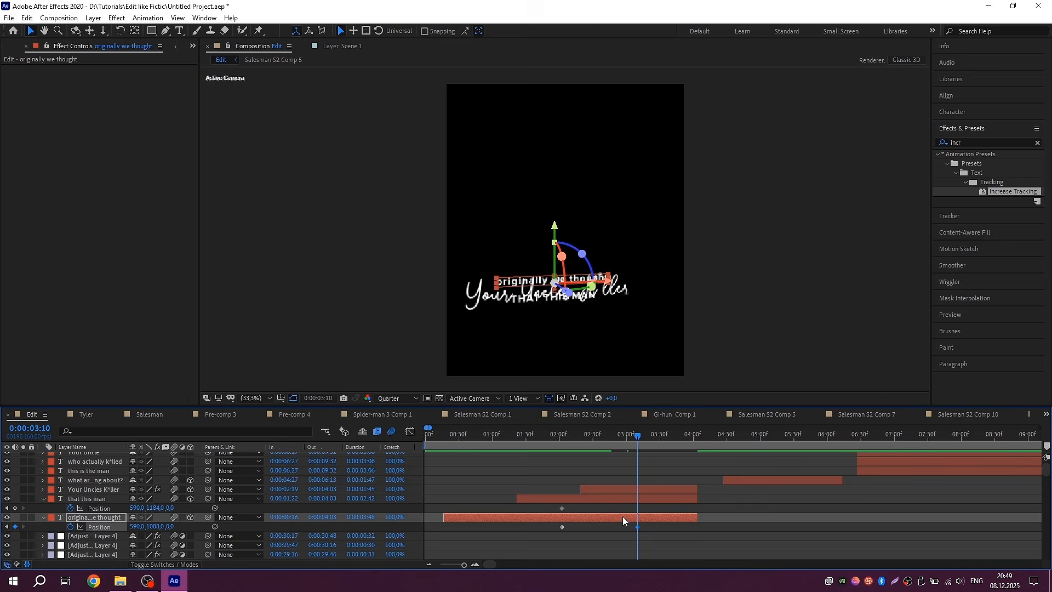
- Move "that this man" down to a Y position of 1220 at 0:00:03:10
{"action": "left_click", "coordinate": [637, 497]}
{"action": "key", "text": "Down"}
{"action": "key", "text": "Down"}
{"action": "key", "text": "Down"}
{"action": "key", "text": "Down"}
{"action": "key", "text": "Down"}
{"action": "key", "text": "Down"}
{"action": "key", "text": "Down"}
{"action": "key", "text": "Down"}
{"action": "key", "text": "Down"}
{"action": "key", "text": "Down"}
{"action": "key", "text": "Down"}
{"action": "key", "text": "Down"}
{"action": "key", "text": "Down"}
{"action": "key", "text": "Down"}
{"action": "key", "text": "Down"}
{"action": "key", "text": "Down"}
{"action": "key", "text": "Down"}
{"action": "key", "text": "Down"}
{"action": "key", "text": "Down"}
{"action": "key", "text": "Down"}
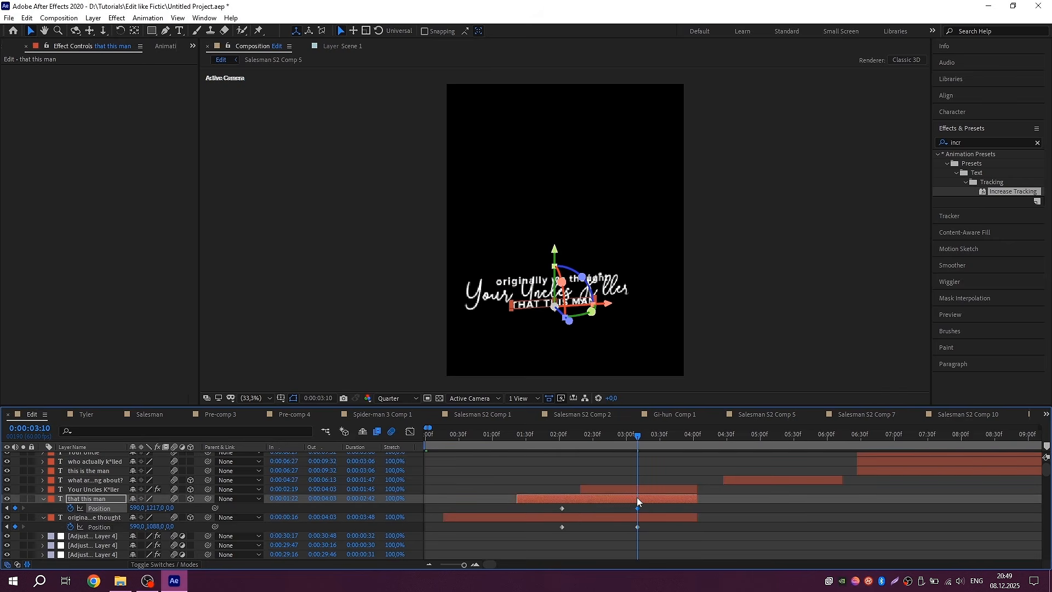
{"action": "key", "text": "Down"}
{"action": "key", "text": "Down"}
{"action": "key", "text": "Down"}
{"action": "left_click", "coordinate": [704, 508]}
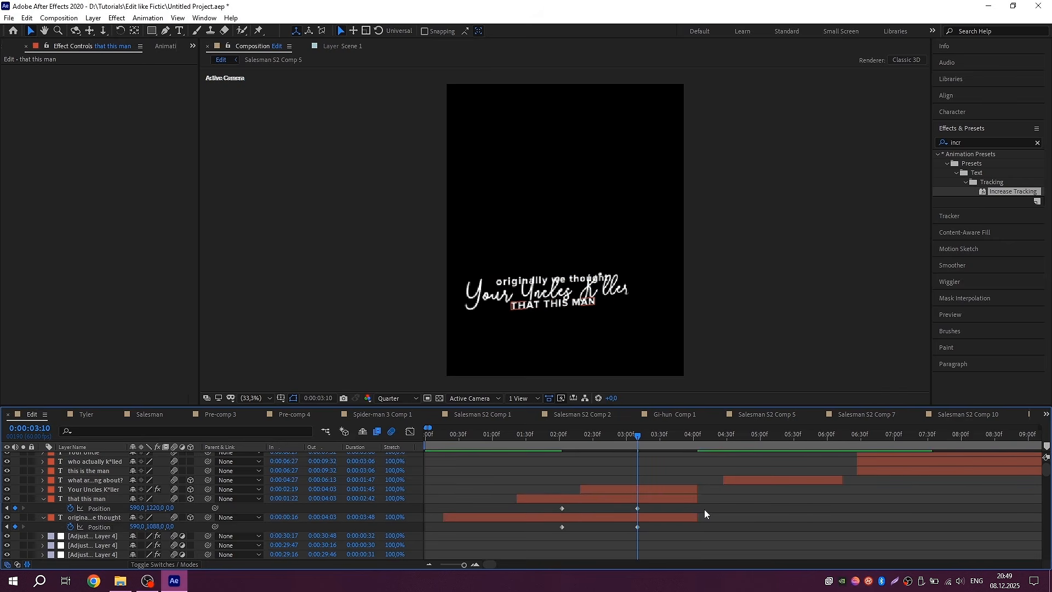
- Ease the Position keyframes of both text layers and lengthen their influence handles in the speed graph
{"action": "left_click", "coordinate": [641, 496]}
{"action": "left_click", "coordinate": [709, 511]}
{"action": "left_click_drag", "start_coordinate": [659, 510], "coordinate": [541, 528]}
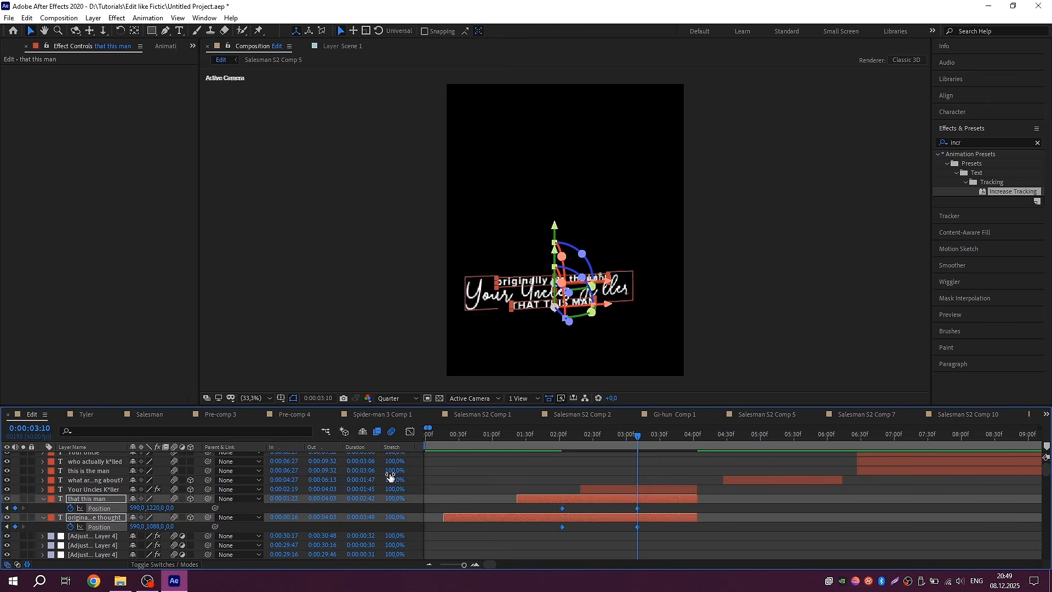
{"action": "key", "text": "shift+F3"}
{"action": "left_click", "coordinate": [623, 553]}
{"action": "left_click", "coordinate": [641, 448]}
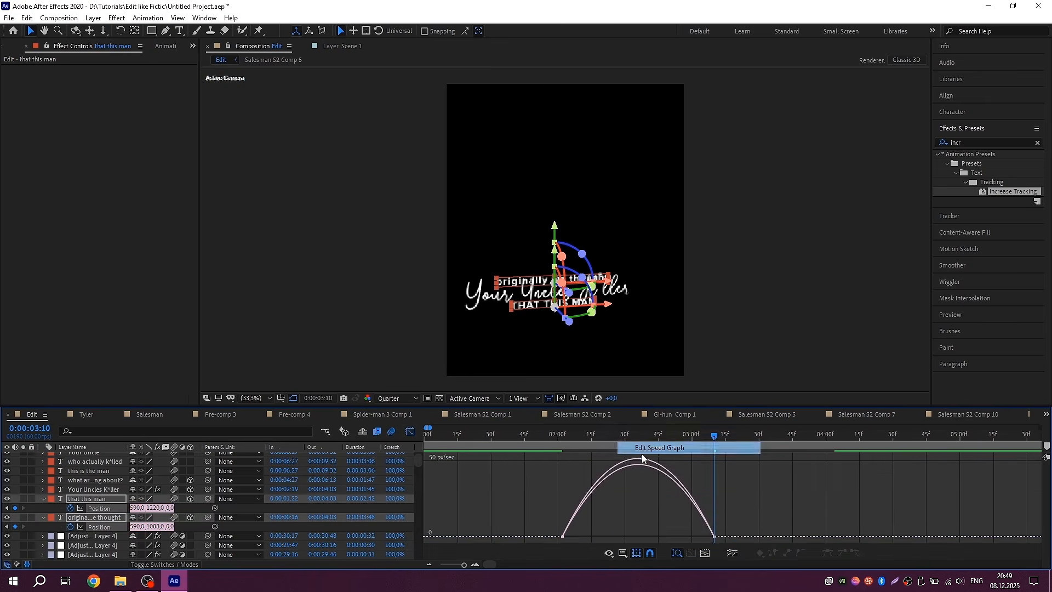
{"action": "left_click_drag", "start_coordinate": [751, 504], "coordinate": [631, 533]}
{"action": "scroll", "coordinate": [674, 540], "scroll_direction": "up", "scroll_amount": 1}
{"action": "left_click_drag", "start_coordinate": [504, 533], "coordinate": [655, 532]}
- Spread both layers' Position keyframes to about 0:00:01:52 and 0:00:03:27 and preview the text movement
{"action": "left_click", "coordinate": [409, 431]}
{"action": "scroll", "coordinate": [578, 505], "scroll_direction": "down", "scroll_amount": 2}
{"action": "left_click_drag", "start_coordinate": [545, 508], "coordinate": [535, 508]}
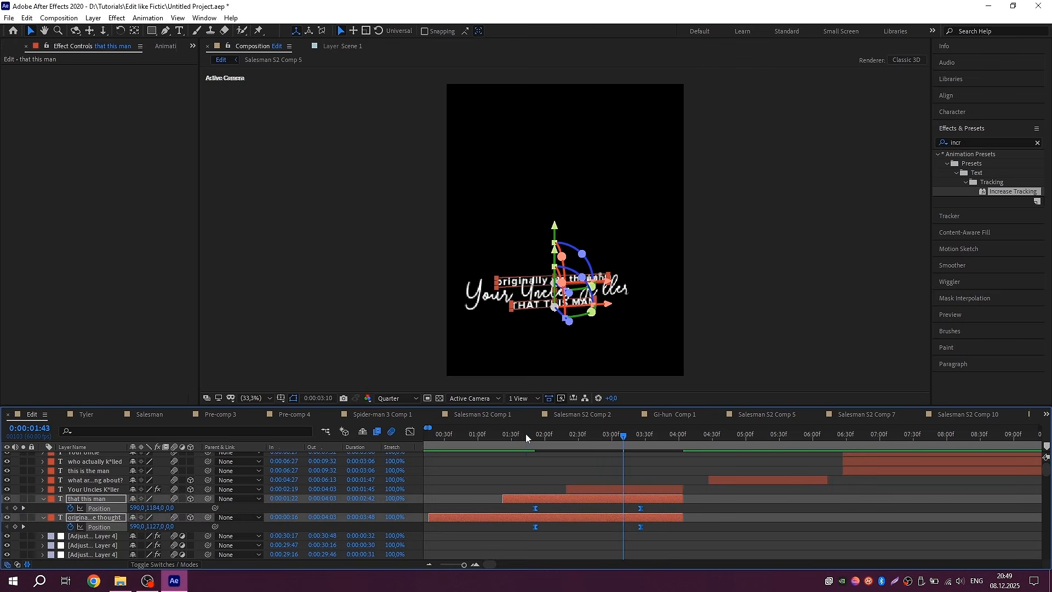
{"action": "key", "text": "space"}
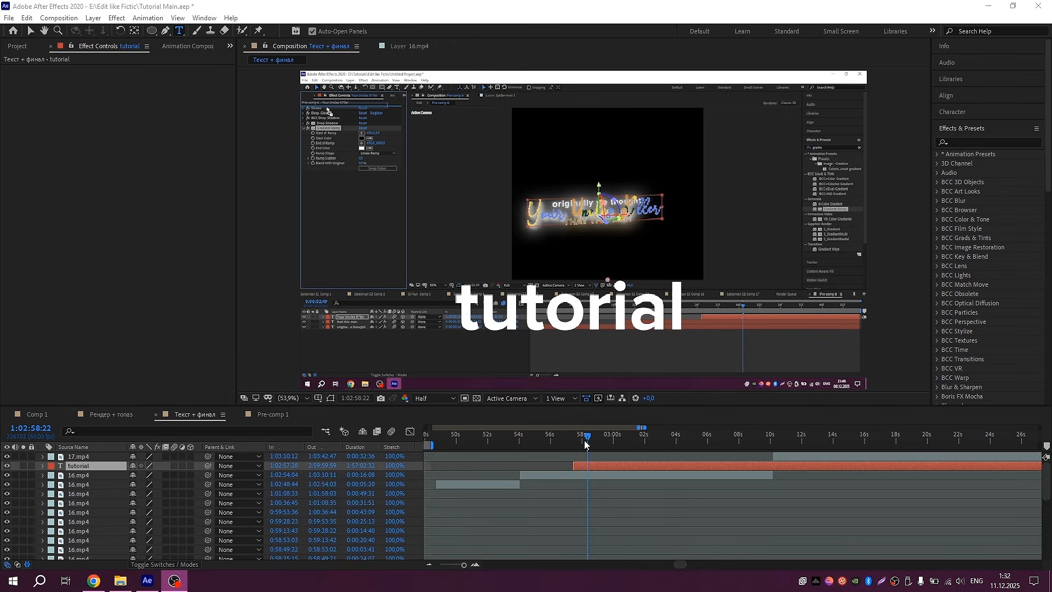
- Apply BCC Burnt Film to the "tutorial" text layer in the Tutorial Main project and set its Animation to Pct. Done
{"action": "left_click", "coordinate": [967, 144]}
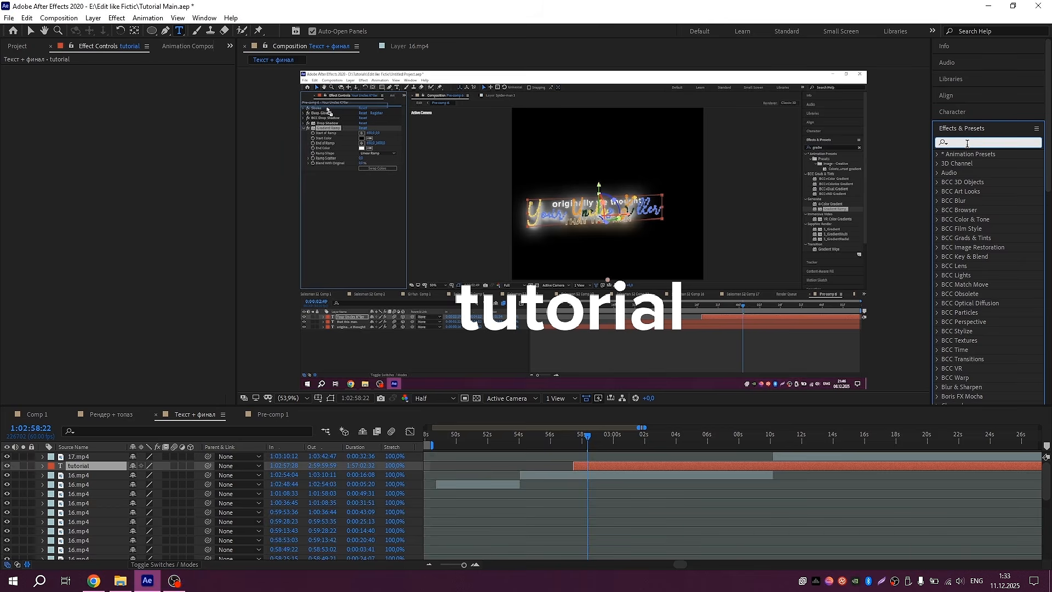
{"action": "type", "text": "bcc bur"}
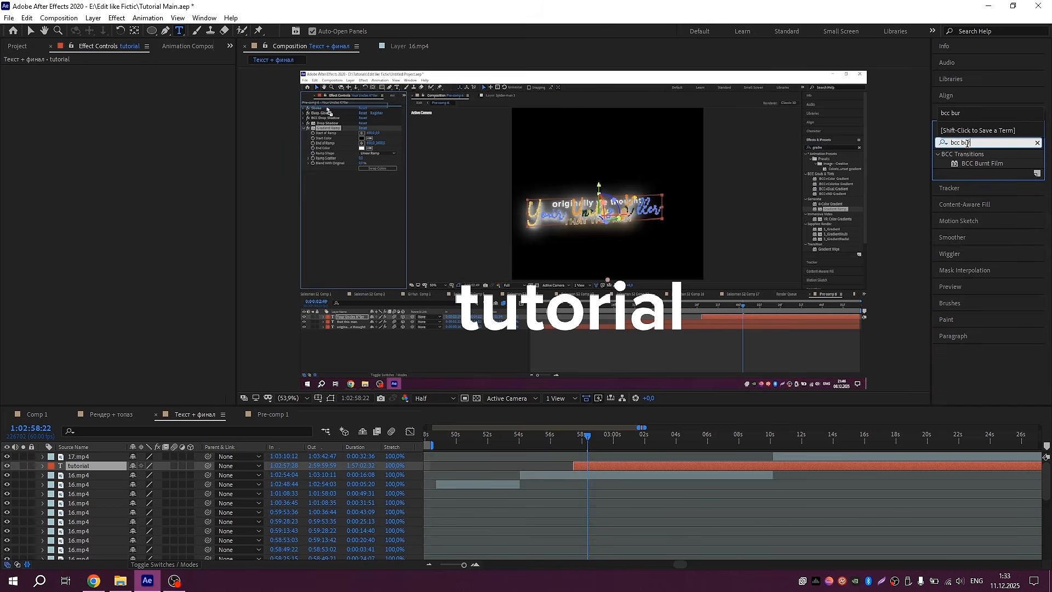
{"action": "left_click_drag", "start_coordinate": [976, 161], "coordinate": [598, 463]}
{"action": "left_click", "coordinate": [141, 123]}
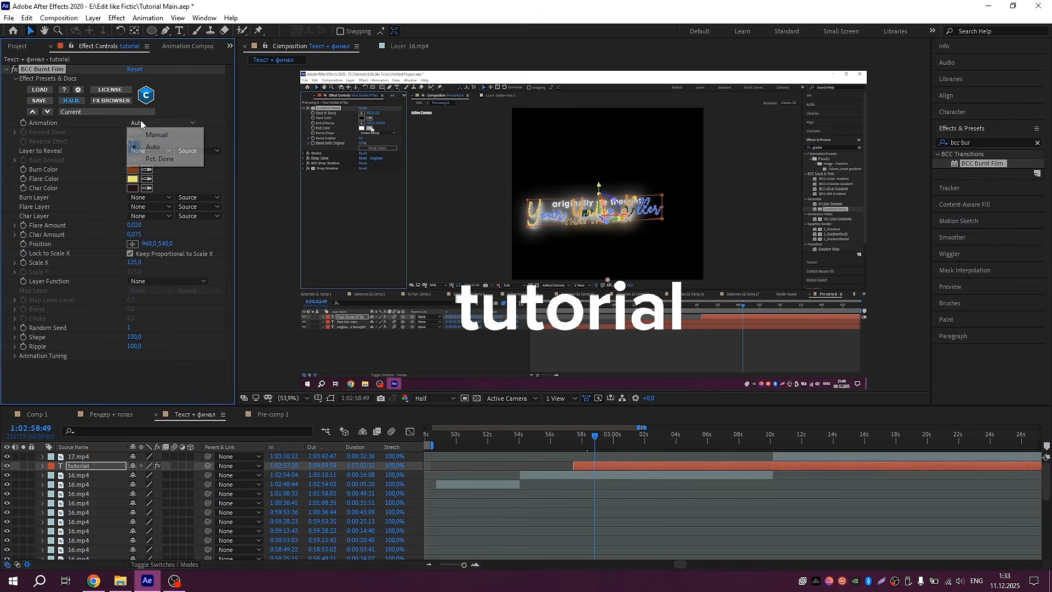
{"action": "left_click", "coordinate": [160, 159]}
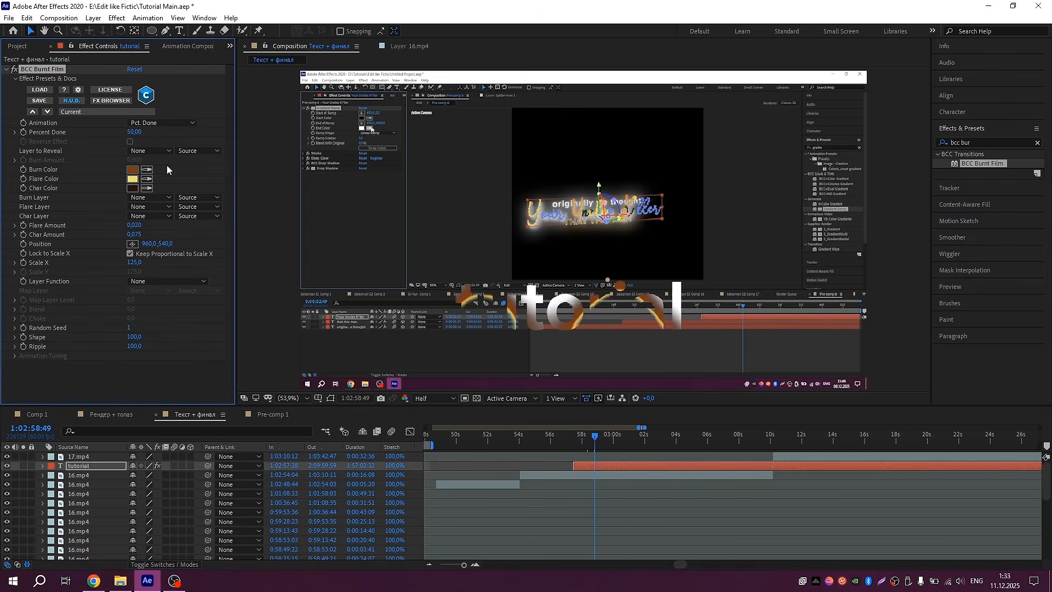
- Set the Burn Color of BCC Burnt Film on the "tutorial" text to black
{"action": "left_click", "coordinate": [132, 169]}
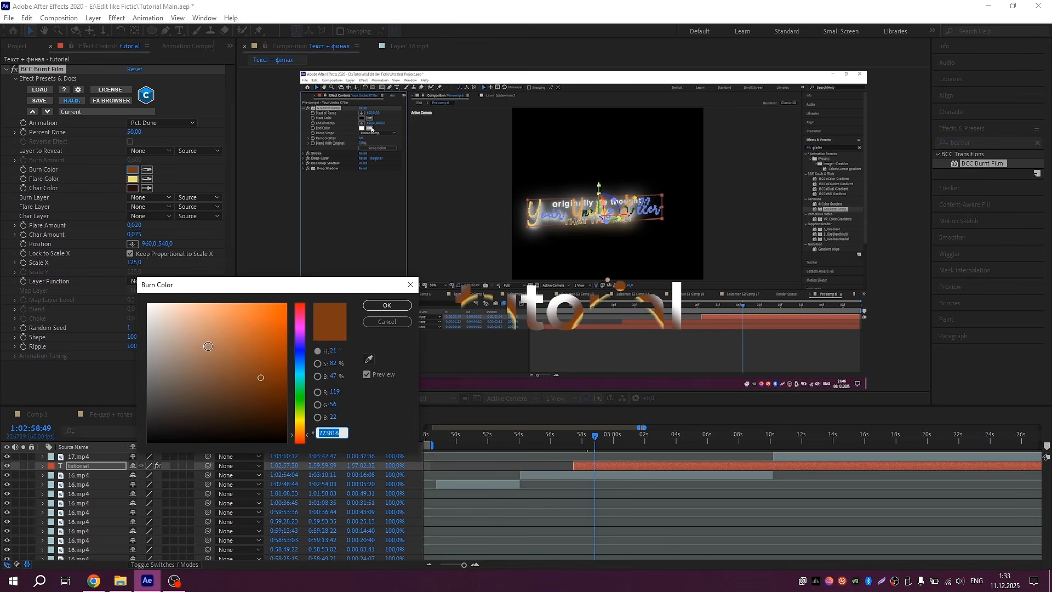
{"action": "left_click_drag", "start_coordinate": [203, 309], "coordinate": [122, 465]}
{"action": "left_click", "coordinate": [386, 305]}
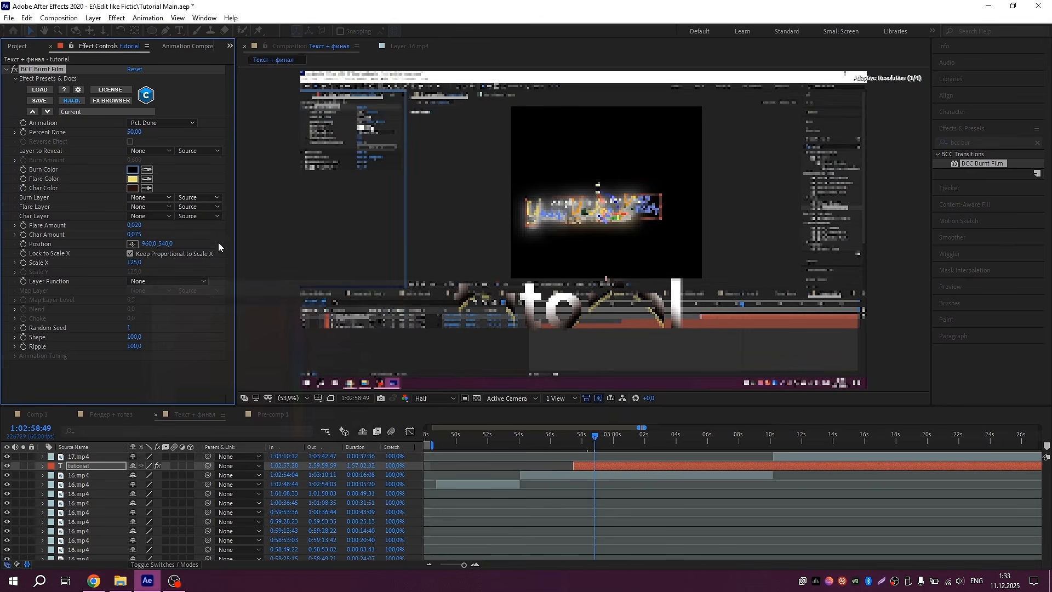
- Set the Flare Color and Char Color of BCC Burnt Film on the "tutorial" text to black
{"action": "left_click", "coordinate": [132, 178]}
{"action": "left_click_drag", "start_coordinate": [219, 362], "coordinate": [144, 447]}
{"action": "left_click", "coordinate": [386, 306]}
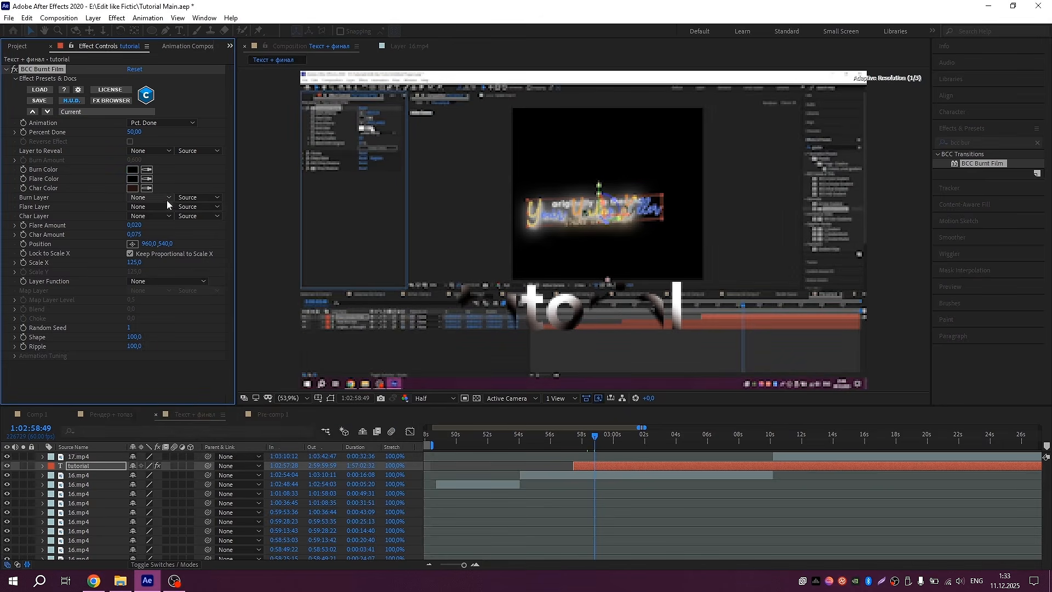
{"action": "left_click", "coordinate": [132, 188]}
{"action": "left_click_drag", "start_coordinate": [219, 362], "coordinate": [143, 446]}
{"action": "left_click", "coordinate": [381, 304]}
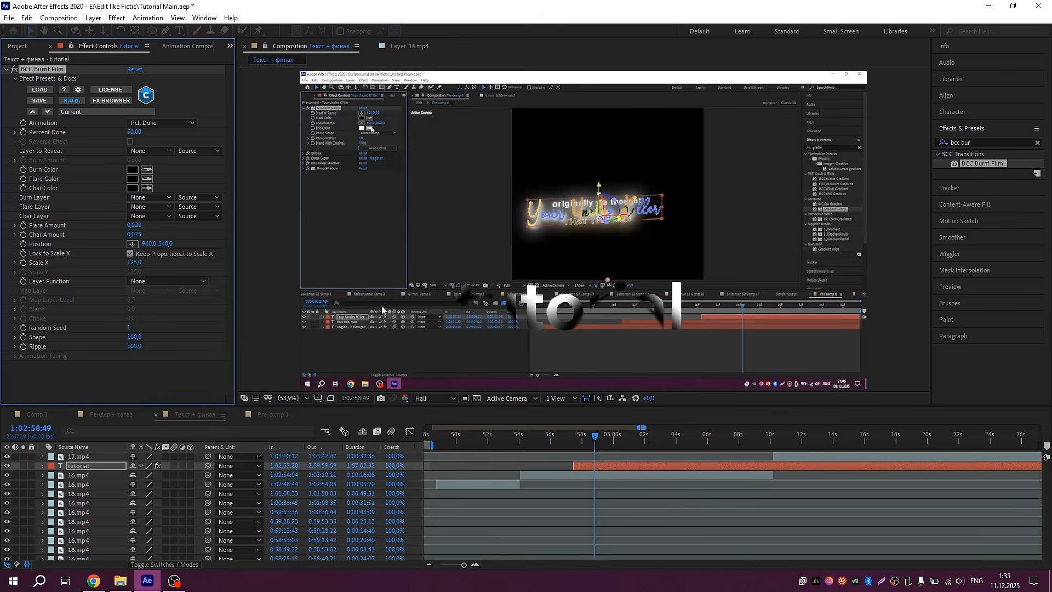
- Keyframe Percent Done of BCC Burnt Film from 0 at 1:02:58:49 to 100 at 1:03:00:59 and reveal the keyframes
{"action": "left_click_drag", "start_coordinate": [134, 132], "coordinate": [280, 127]}
{"action": "left_click_drag", "start_coordinate": [145, 139], "coordinate": [30, 140]}
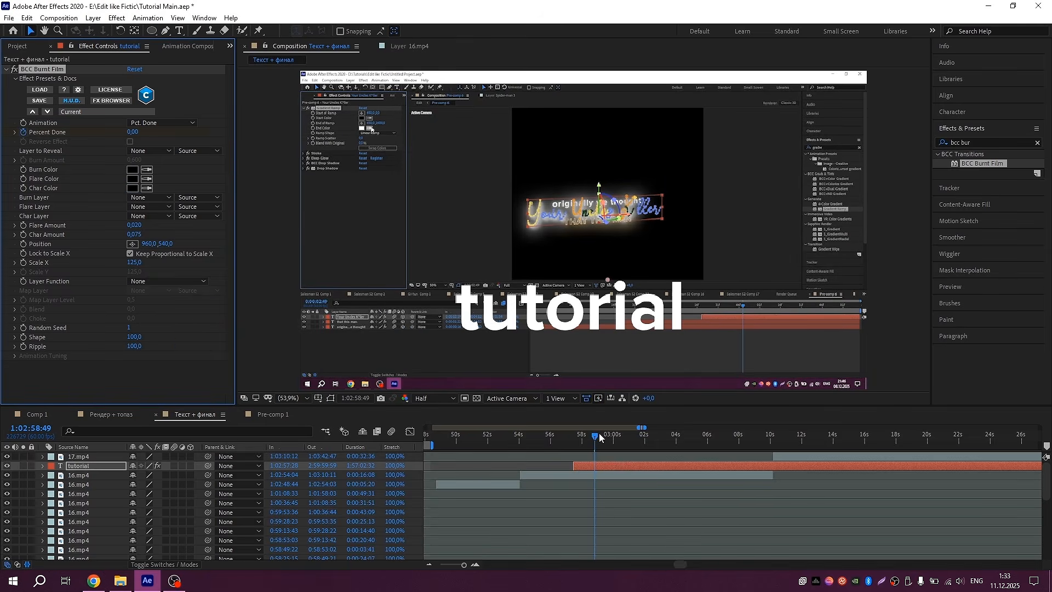
{"action": "left_click_drag", "start_coordinate": [600, 432], "coordinate": [628, 435]}
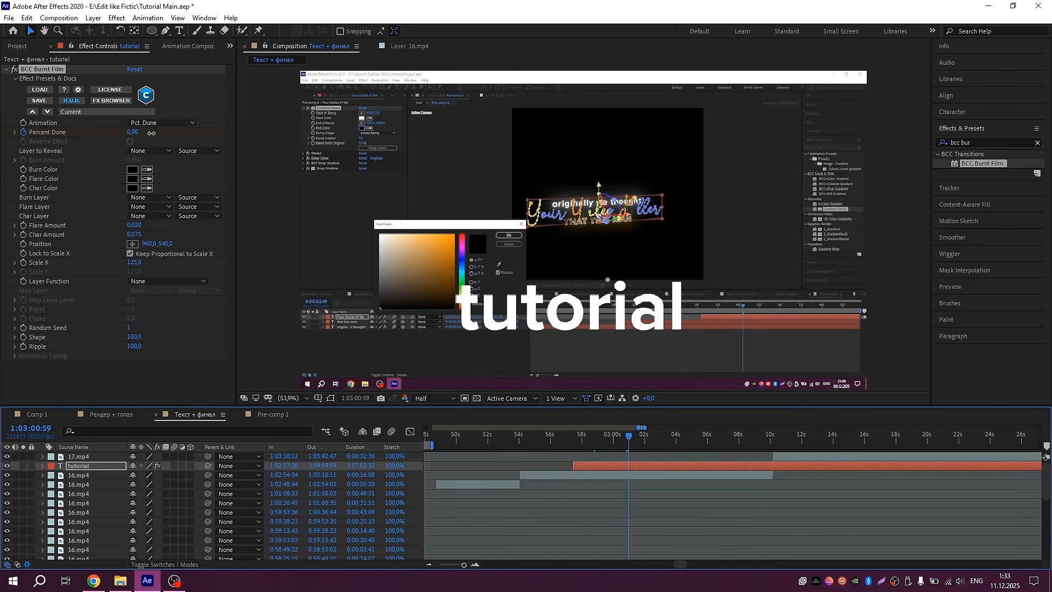
{"action": "left_click_drag", "start_coordinate": [151, 133], "coordinate": [316, 137]}
{"action": "key", "text": "u"}
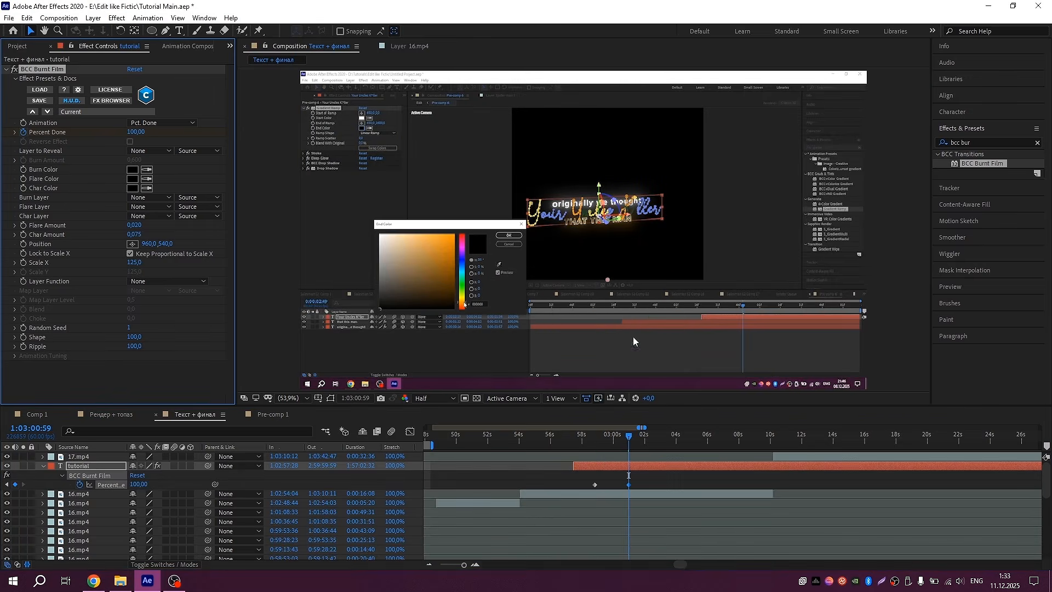
- Set BCC Burnt Film's Flare Amount and Char Amount to 0 and its Scale X to 55, checking midway through the burn
{"action": "left_click_drag", "start_coordinate": [616, 439], "coordinate": [609, 439]}
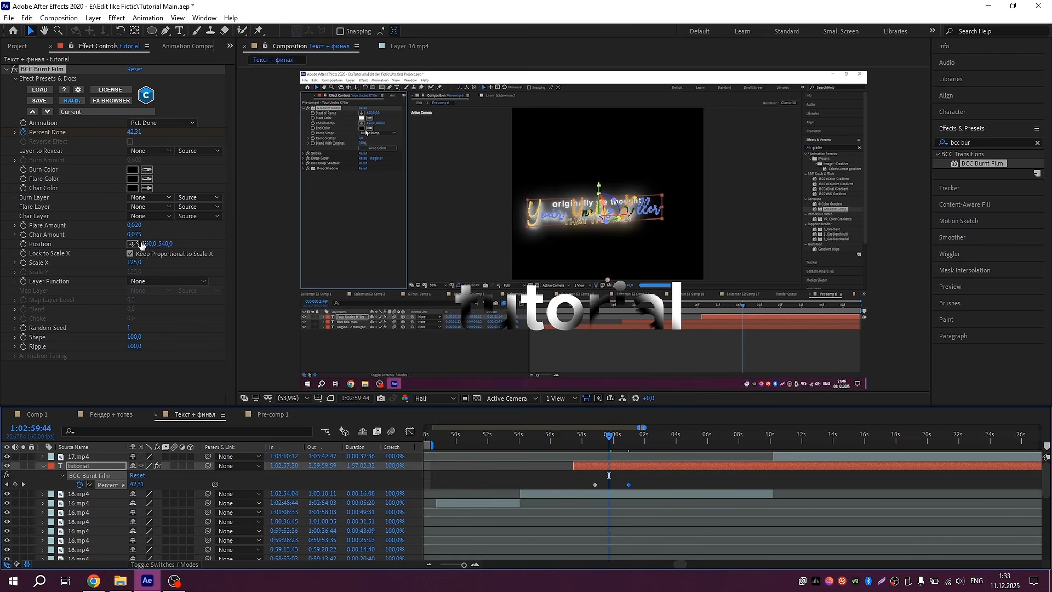
{"action": "left_click_drag", "start_coordinate": [134, 225], "coordinate": [64, 230]}
{"action": "left_click_drag", "start_coordinate": [136, 235], "coordinate": [22, 240]}
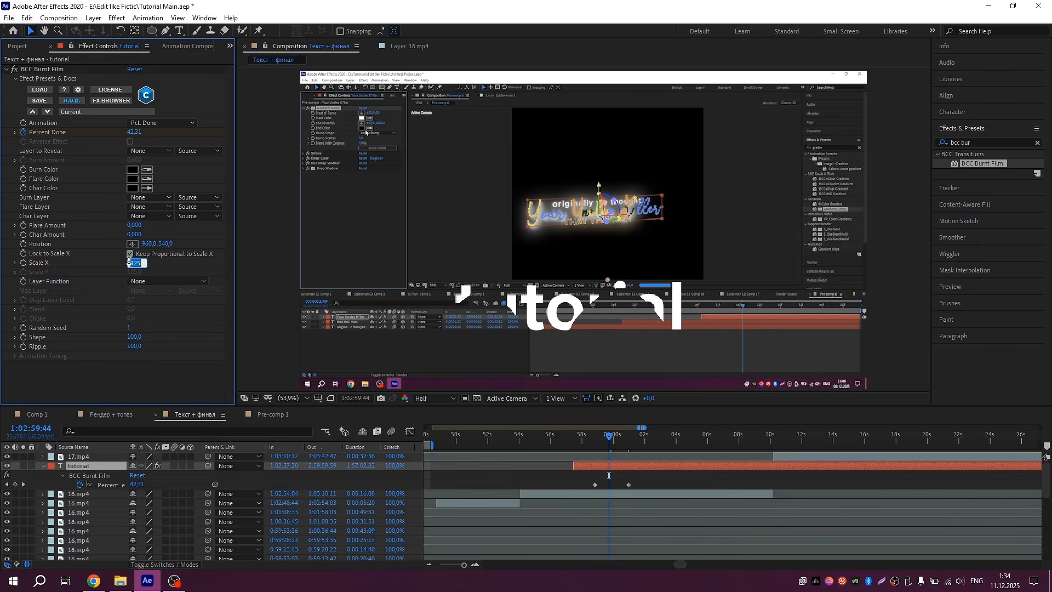
{"action": "type", "text": "95"}
{"action": "key", "text": "Return"}
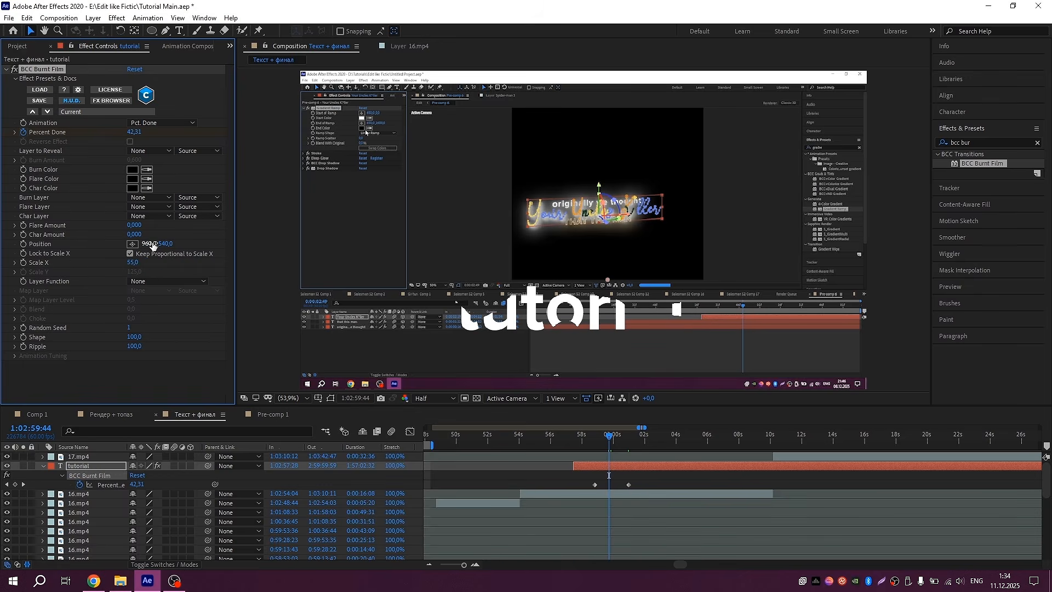
- Move BCC Burnt Film's Position to 960, 671 and preview the burn animation from about 1:02:57:46
{"action": "left_click_drag", "start_coordinate": [153, 245], "coordinate": [187, 316]}
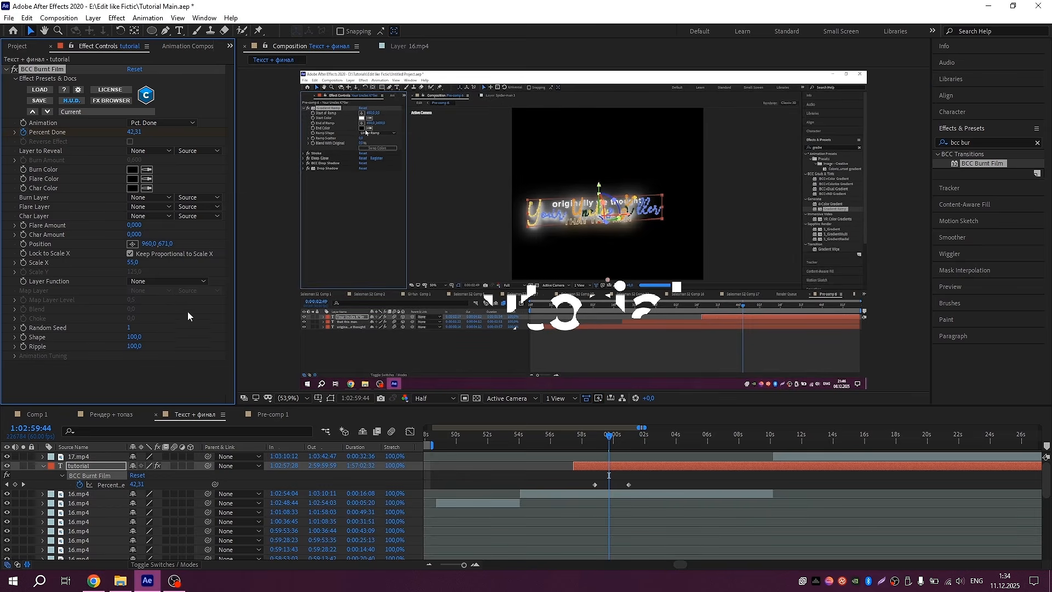
{"action": "left_click", "coordinate": [578, 438]}
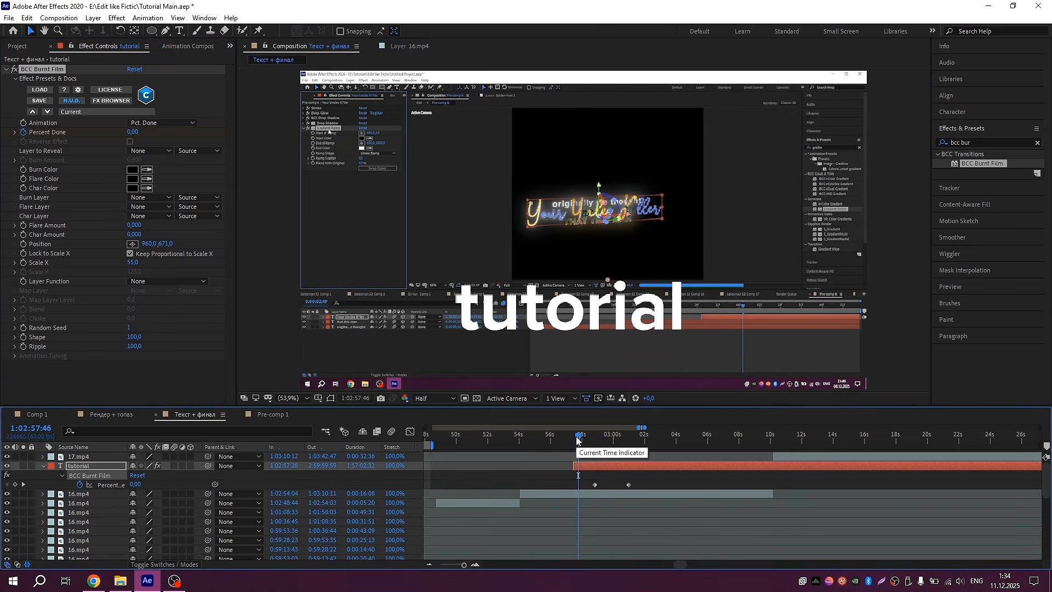
{"action": "key", "text": "space"}
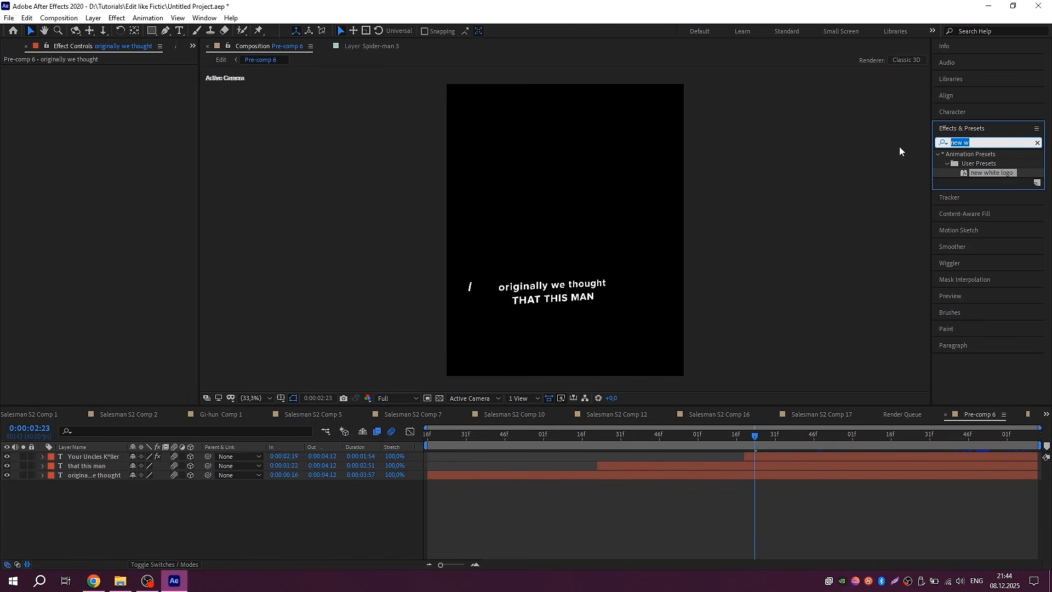
- Apply the Text Glow #1 preset to the "originally we thought" layer in Pre-comp 6 and review its Deep Glow and shadow settings
{"action": "type", "text": "glow"}
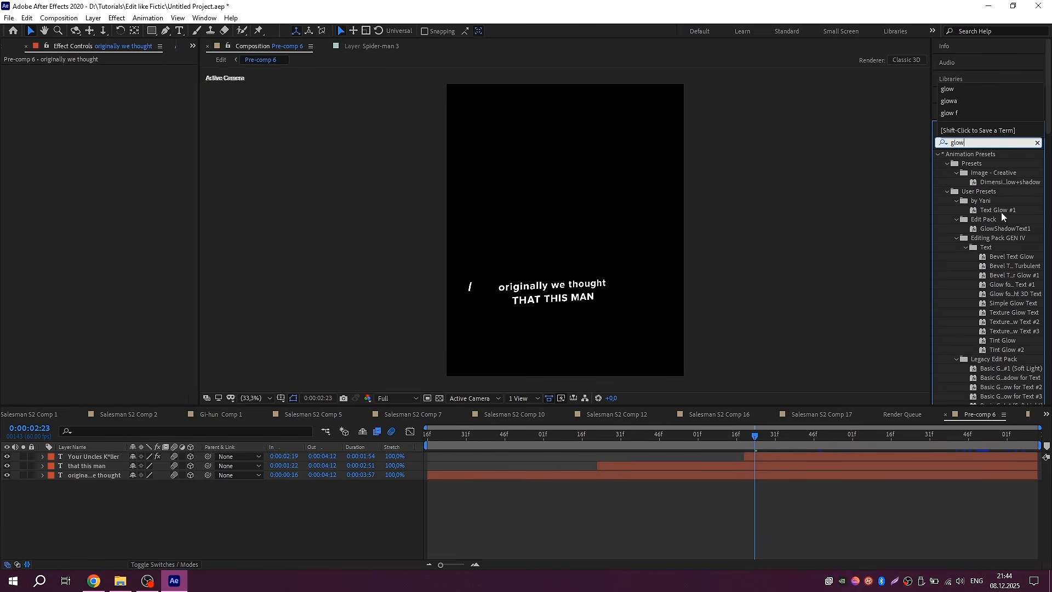
{"action": "left_click_drag", "start_coordinate": [1001, 212], "coordinate": [768, 477]}
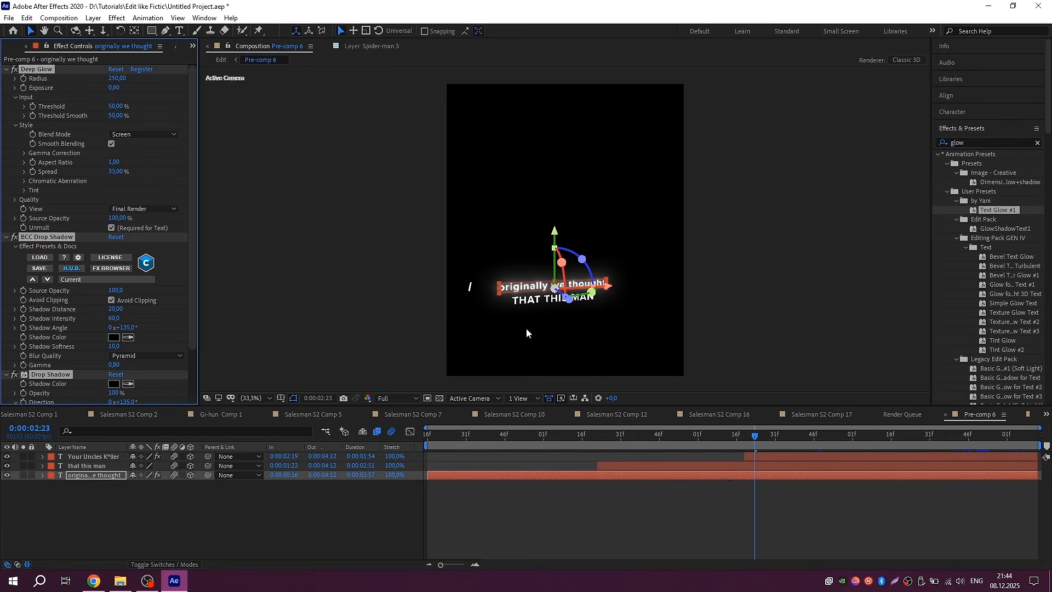
{"action": "left_click", "coordinate": [7, 70], "text": "ctrl"}
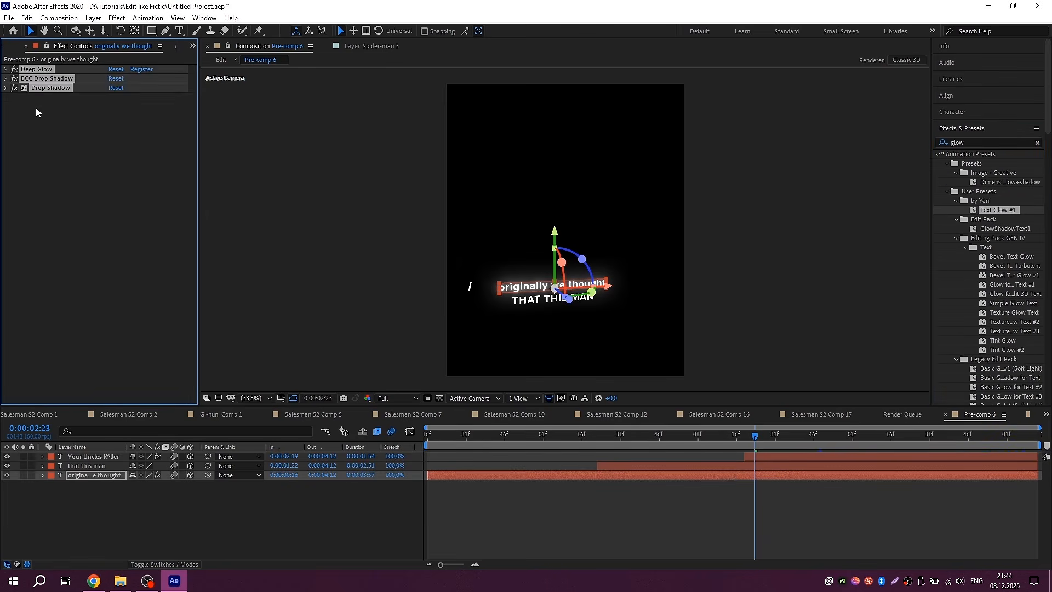
{"action": "left_click", "coordinate": [6, 70]}
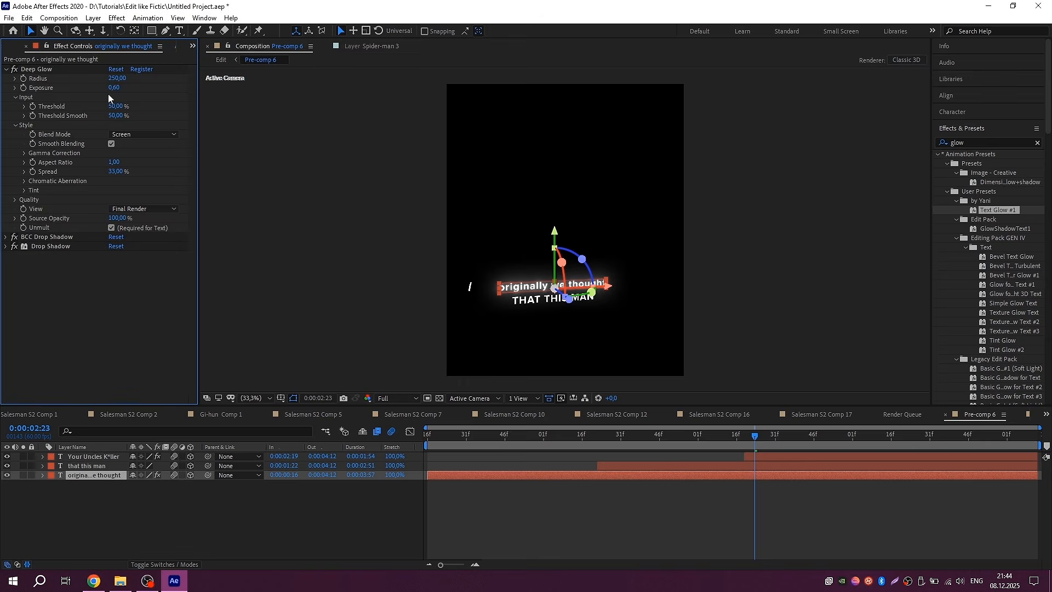
{"action": "left_click", "coordinate": [6, 69]}
{"action": "left_click", "coordinate": [6, 79]}
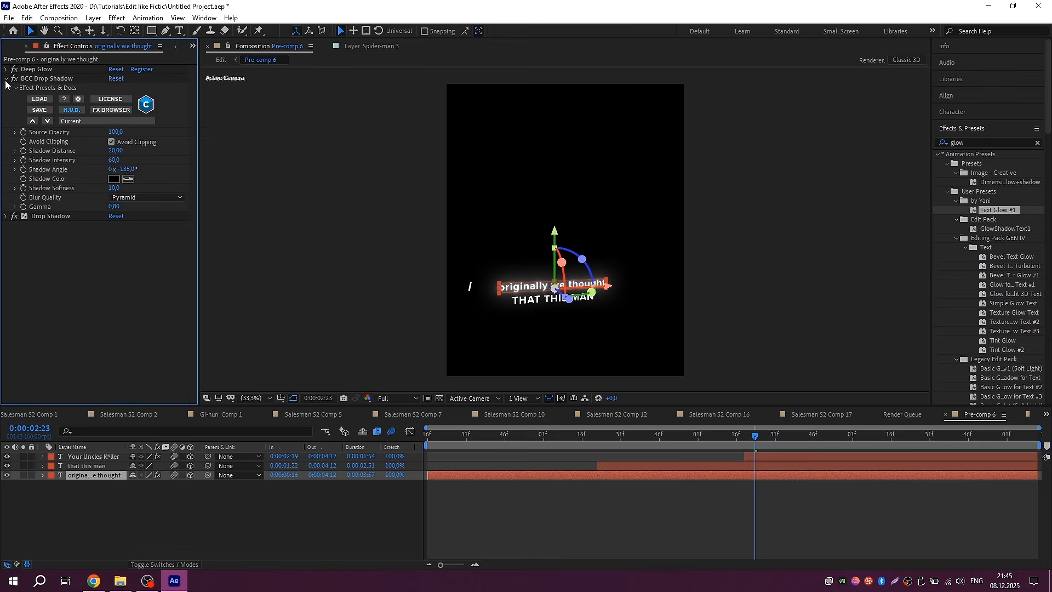
{"action": "left_click", "coordinate": [6, 80]}
{"action": "left_click", "coordinate": [6, 88]}
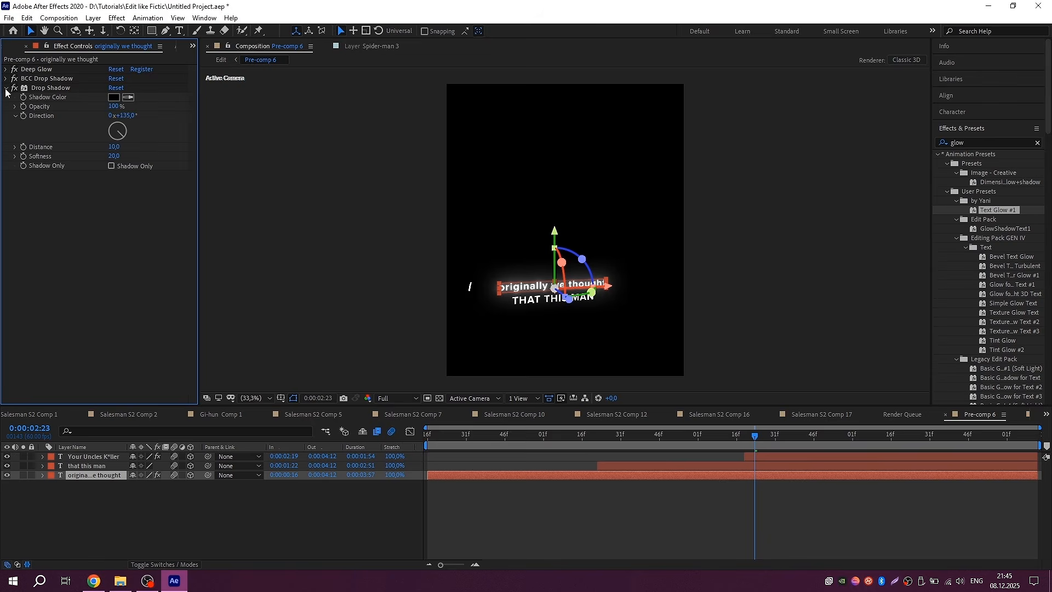
{"action": "left_click", "coordinate": [6, 88]}
- Turn the "that this man" text into an unfilled outline with a 2 px white stroke
{"action": "left_click", "coordinate": [721, 465]}
{"action": "key", "text": "ctrl+t"}
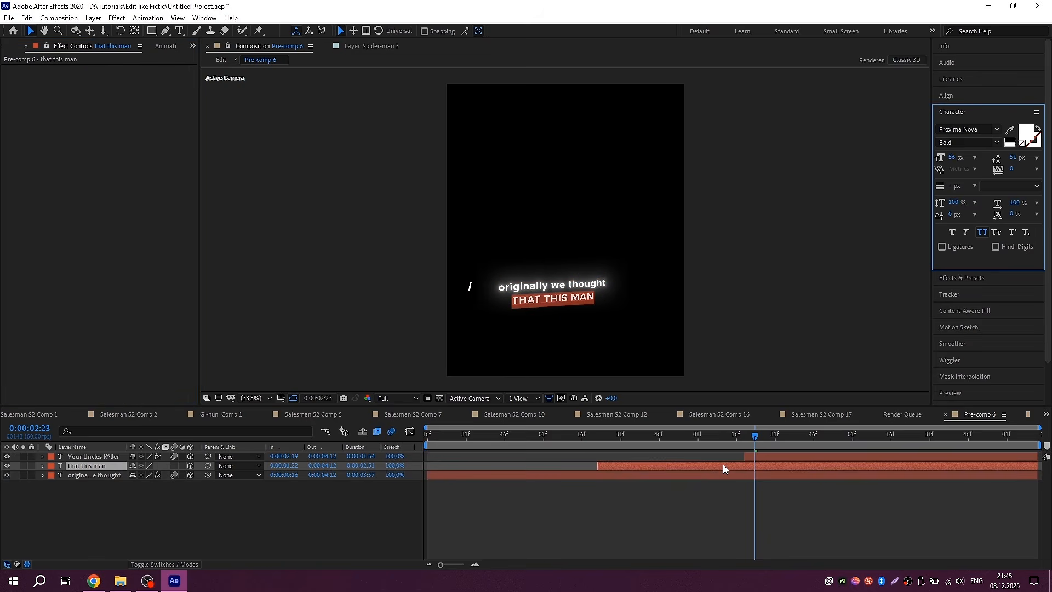
{"action": "left_click", "coordinate": [1039, 132]}
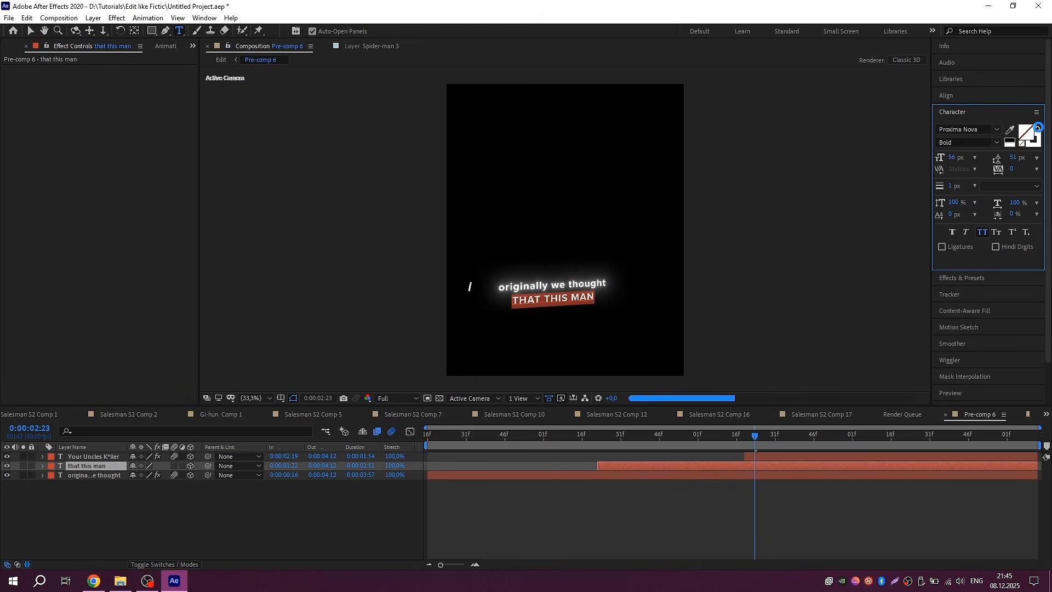
{"action": "left_click", "coordinate": [956, 186]}
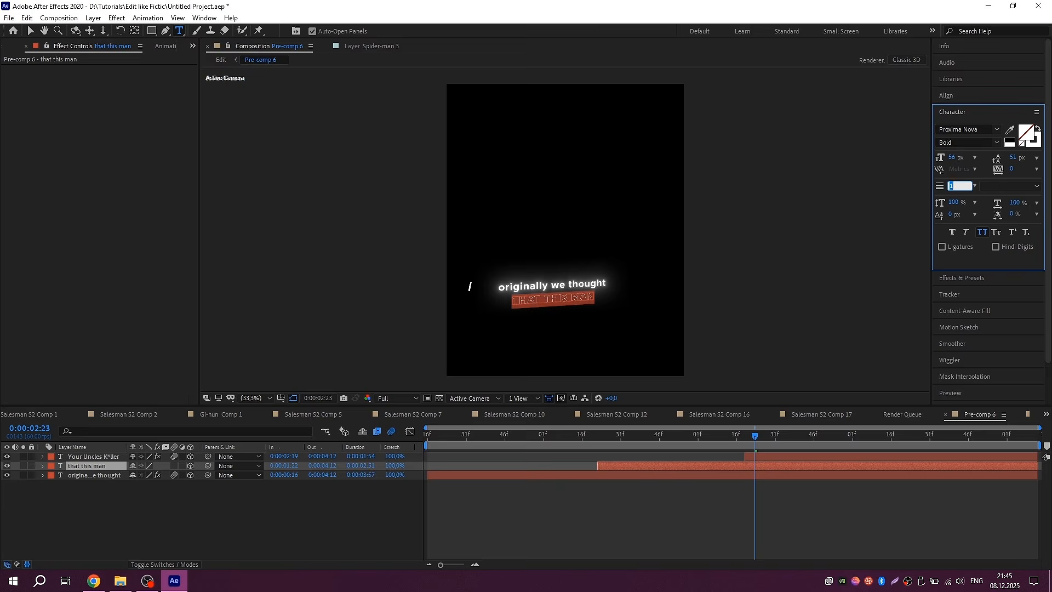
{"action": "type", "text": "2"}
{"action": "key", "text": "Return"}
{"action": "left_click", "coordinate": [693, 453]}
{"action": "scroll", "coordinate": [559, 336], "scroll_direction": "up", "scroll_amount": 2}
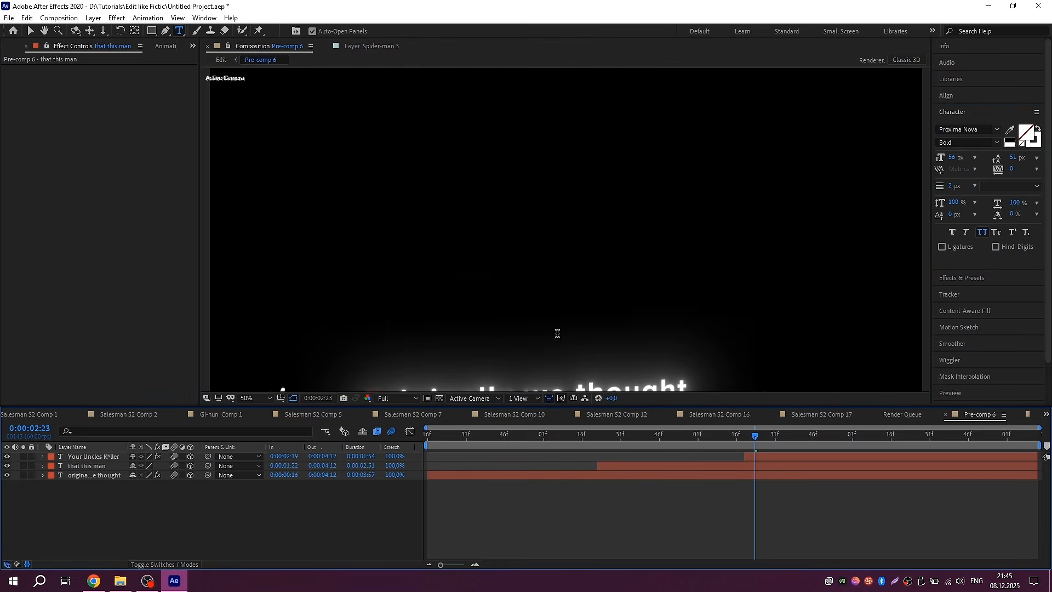
{"action": "scroll", "coordinate": [557, 333], "scroll_direction": "up", "scroll_amount": 2}
- Apply the Gold Fractal preset to the "that this man" layer and preview it
{"action": "left_click", "coordinate": [710, 465]}
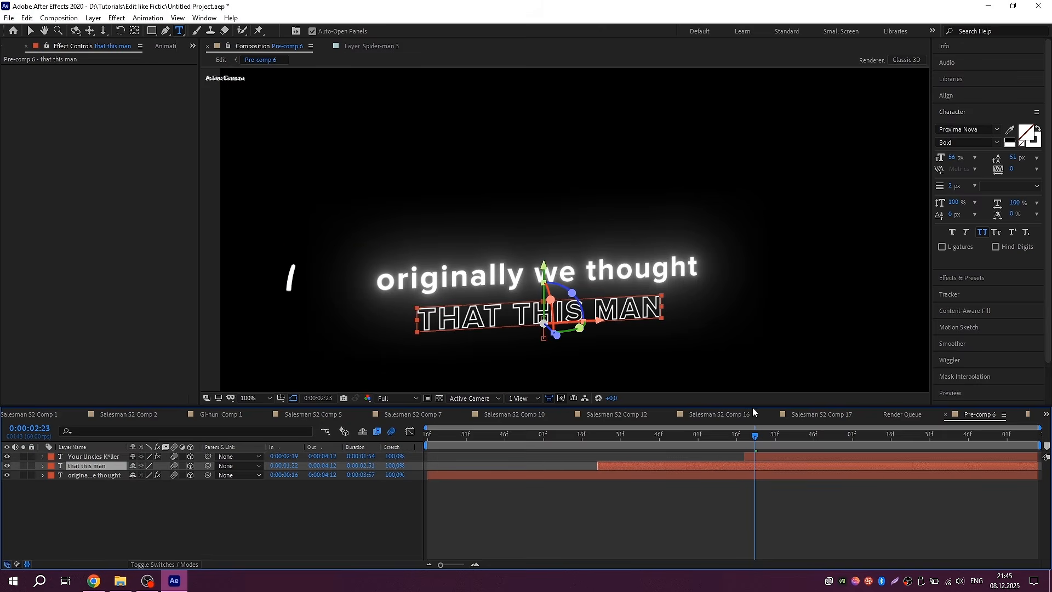
{"action": "left_click", "coordinate": [960, 115]}
{"action": "left_click", "coordinate": [972, 130]}
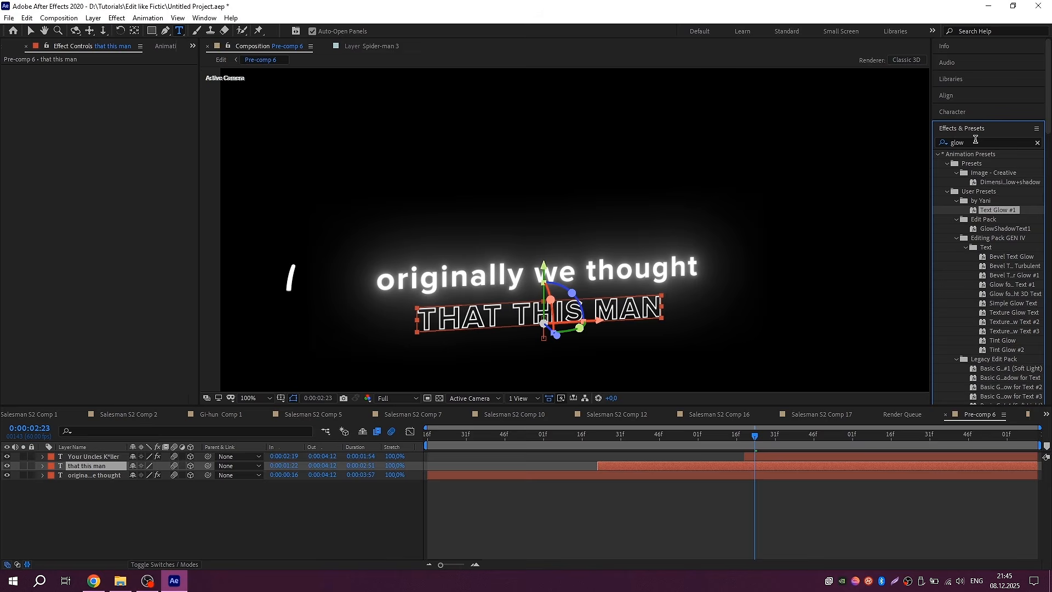
{"action": "left_click_drag", "start_coordinate": [975, 140], "coordinate": [935, 142]}
{"action": "type", "text": "gold"}
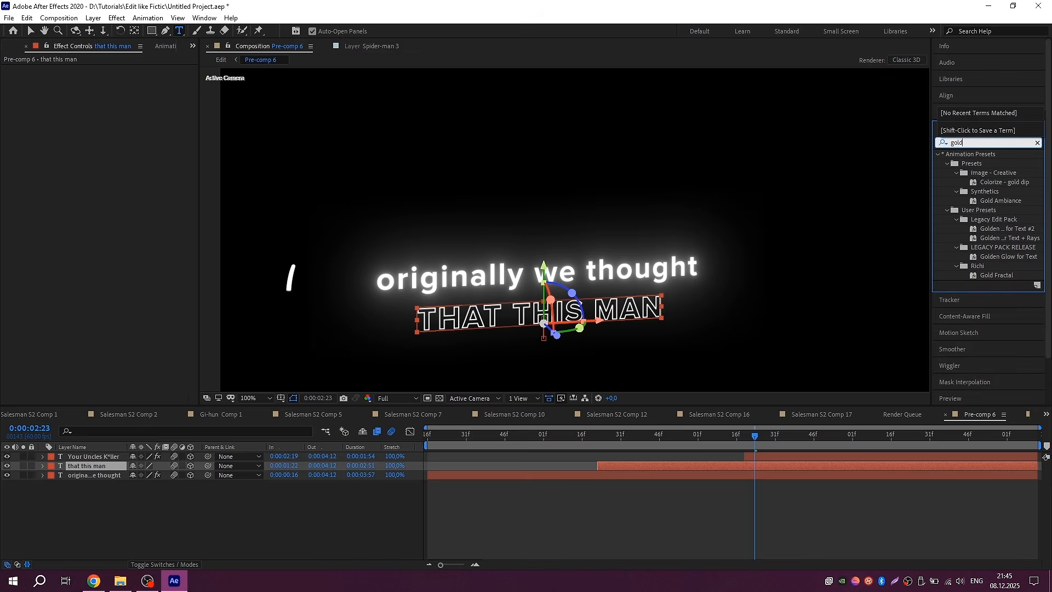
{"action": "double_click", "coordinate": [1003, 275]}
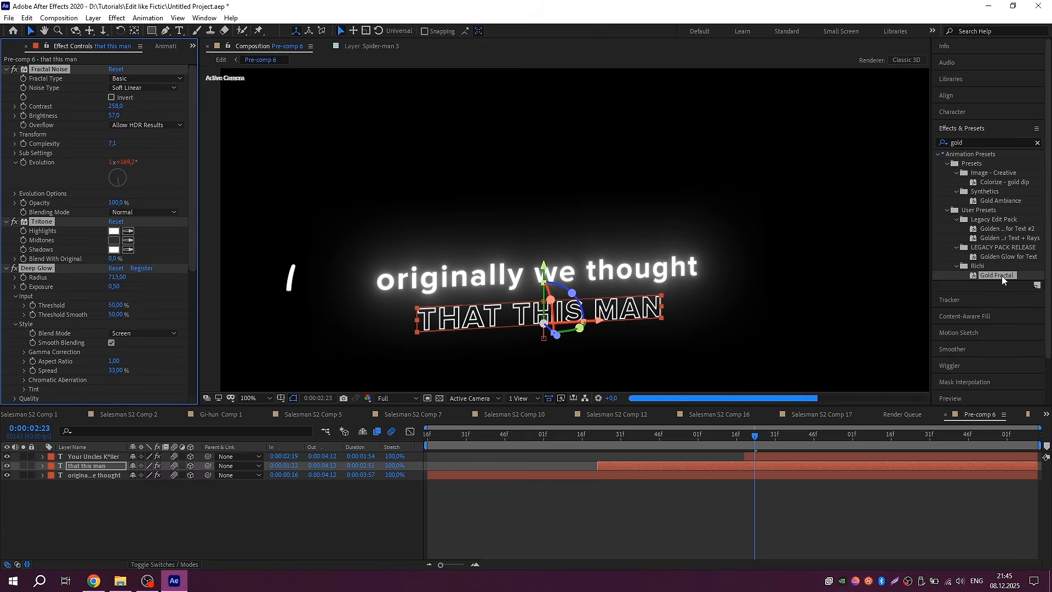
{"action": "key", "text": "space"}
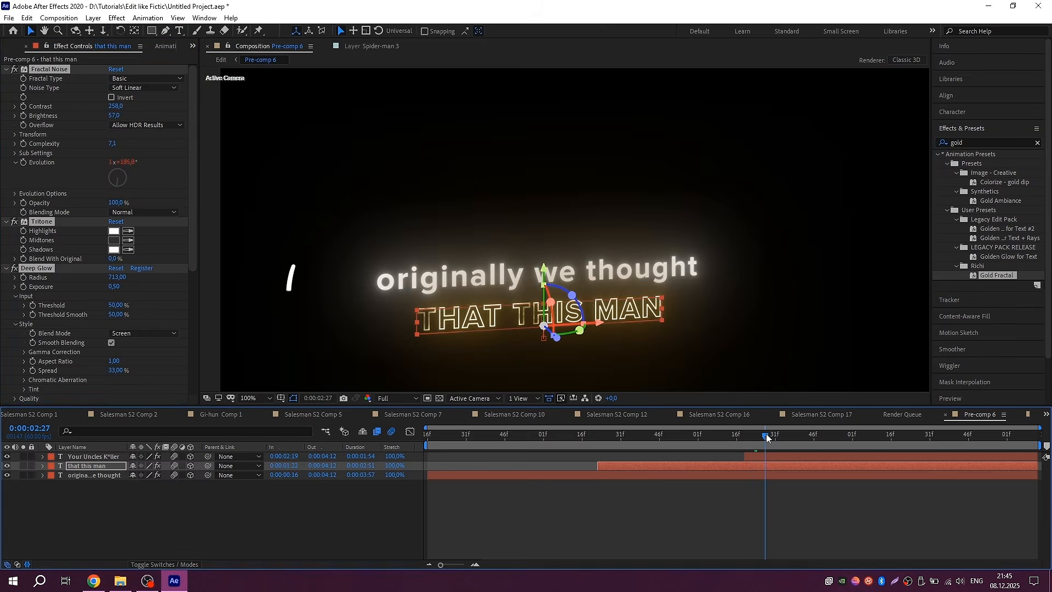
- Set the Deep Glow Radius on the "that this man" layer to 200
{"action": "left_click", "coordinate": [6, 69], "text": "ctrl"}
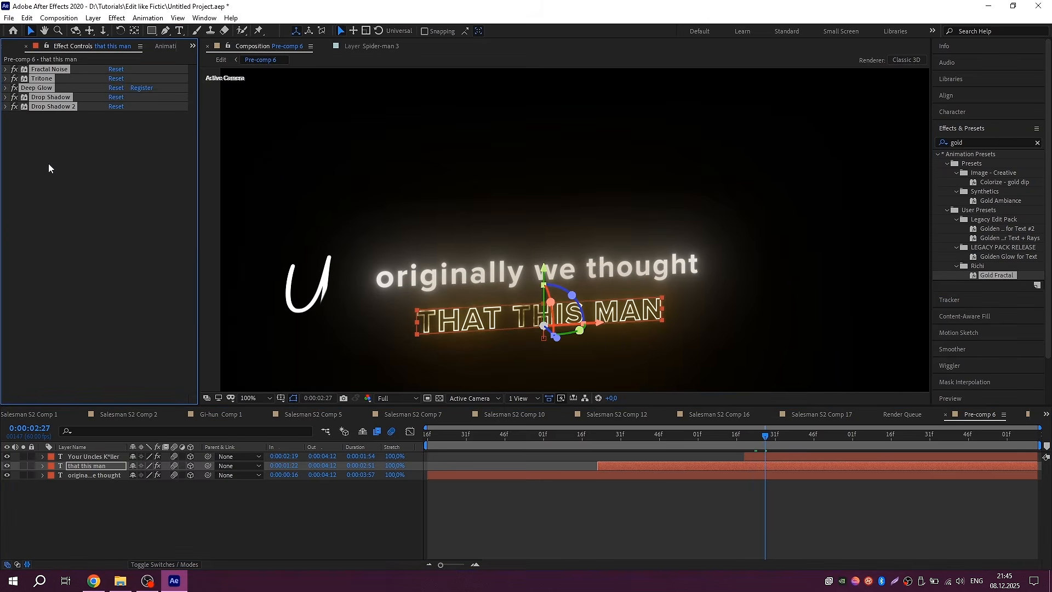
{"action": "left_click", "coordinate": [6, 88]}
{"action": "left_click", "coordinate": [117, 96]}
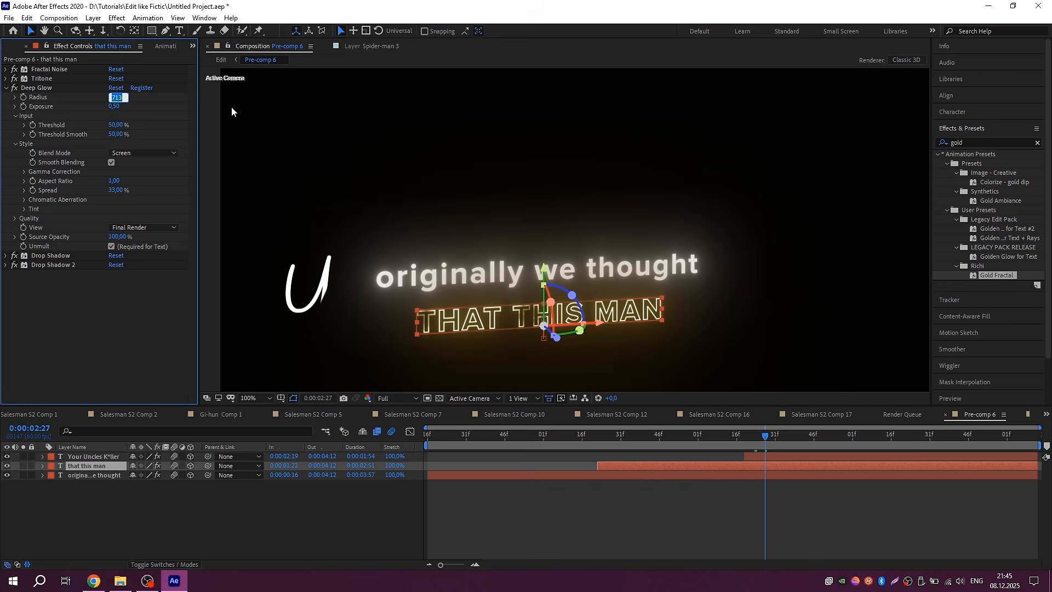
{"action": "type", "text": "200"}
{"action": "key", "text": "Return"}
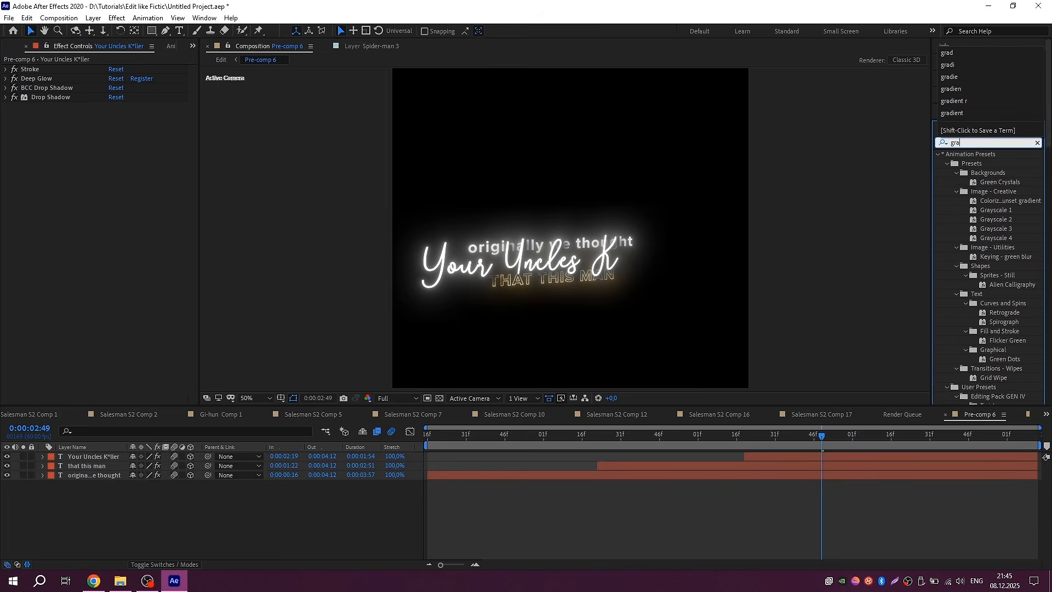
- Apply Gradient Ramp to the "Your Uncles K*ller" layer and place it above all its other effects
{"action": "type", "text": "die"}
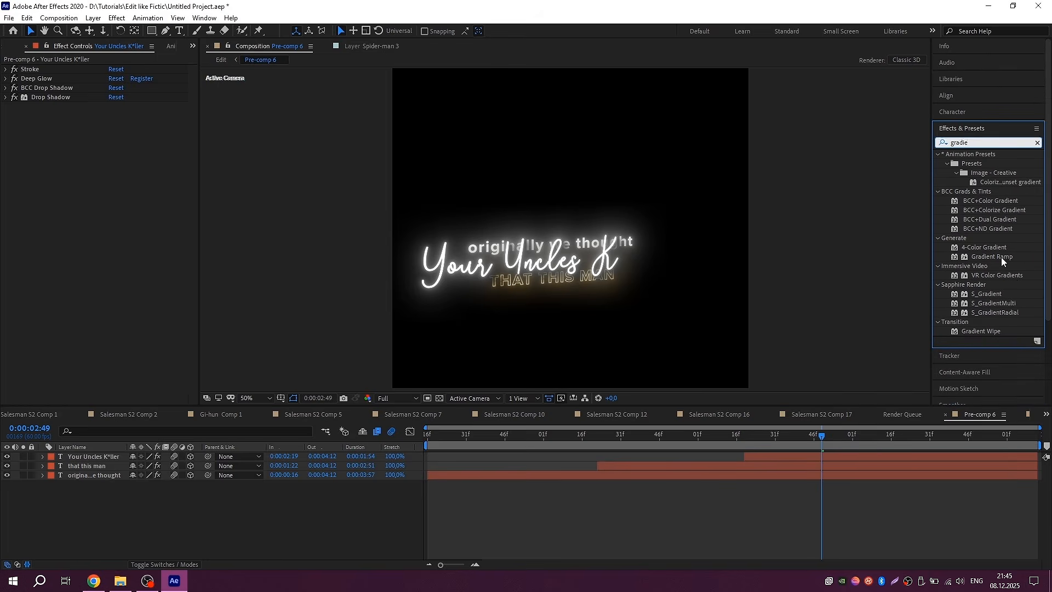
{"action": "left_click_drag", "start_coordinate": [1000, 257], "coordinate": [810, 458]}
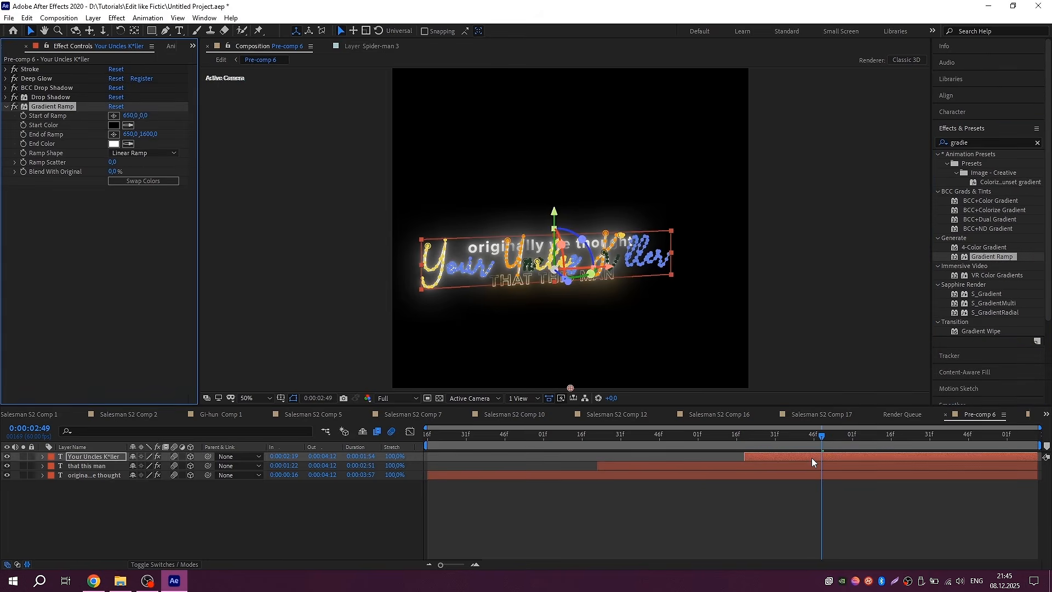
{"action": "left_click_drag", "start_coordinate": [55, 108], "coordinate": [52, 67]}
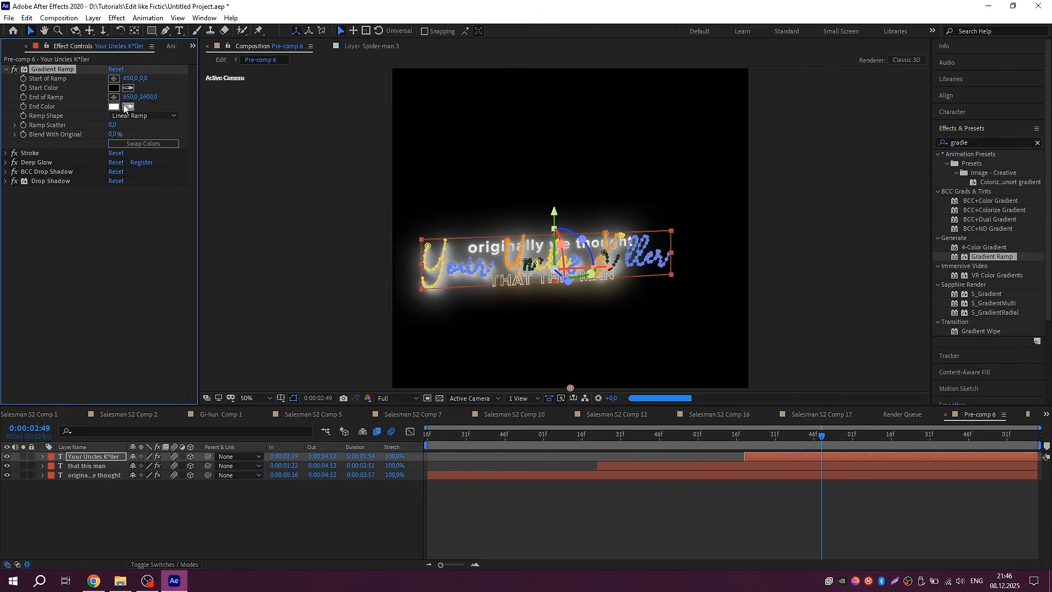
- Swap the Gradient Ramp colors so the ramp starts white, and set its End Color to orange
{"action": "left_click", "coordinate": [137, 144]}
{"action": "left_click", "coordinate": [114, 107]}
{"action": "left_click", "coordinate": [303, 432]}
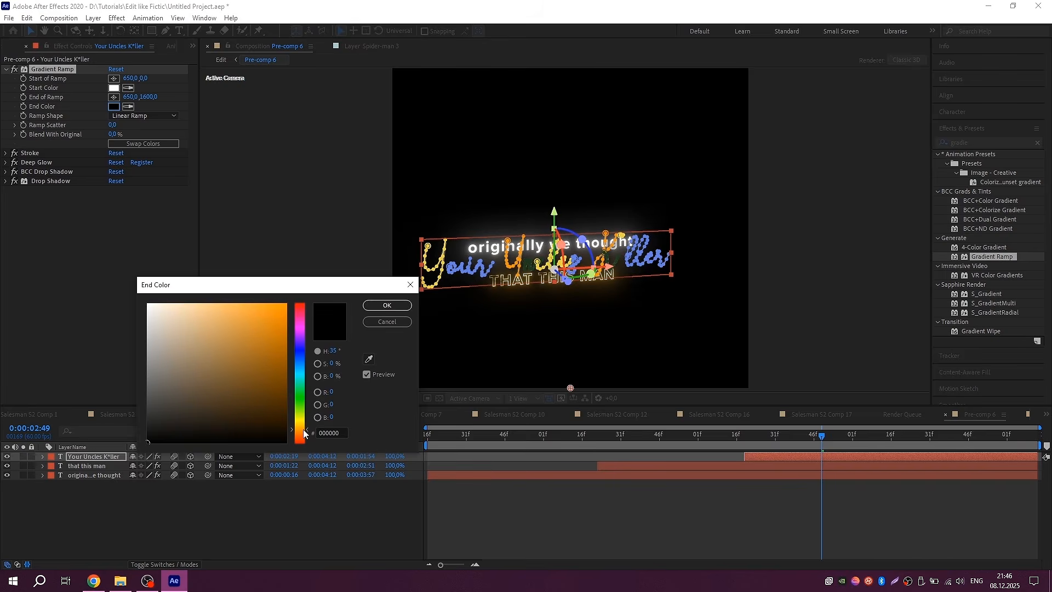
{"action": "left_click", "coordinate": [281, 340]}
{"action": "left_click", "coordinate": [386, 305]}
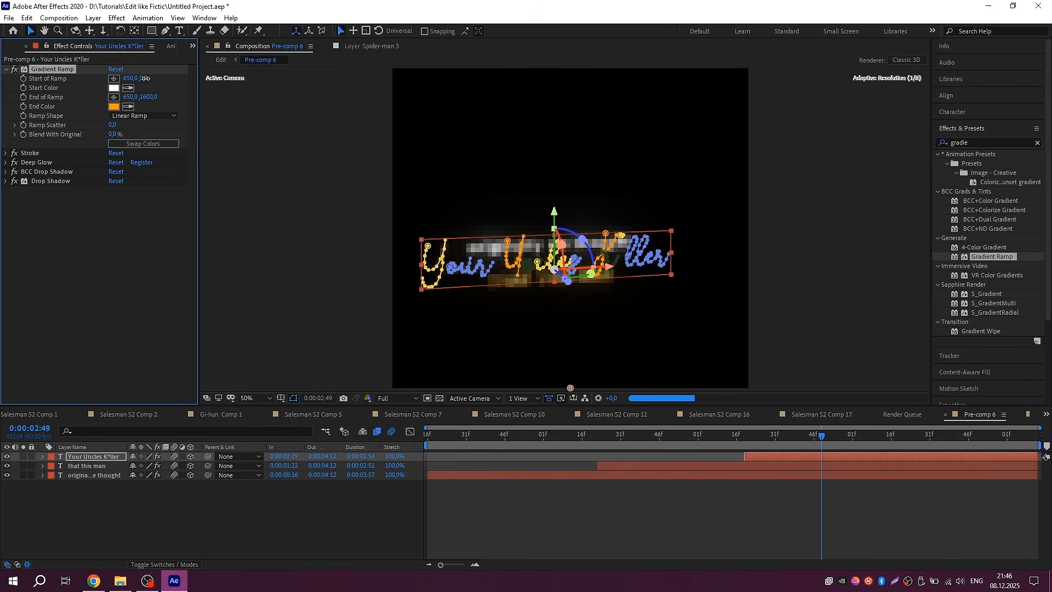
- Set the Gradient Ramp's Start of Ramp to 650, 1035 and End of Ramp to 650, 1257 to fit the handwritten text
{"action": "left_click_drag", "start_coordinate": [144, 78], "coordinate": [180, 203]}
{"action": "left_click_drag", "start_coordinate": [178, 337], "coordinate": [172, 230]}
{"action": "left_click_drag", "start_coordinate": [148, 97], "coordinate": [155, 2]}
{"action": "left_click_drag", "start_coordinate": [153, 97], "coordinate": [157, 3]}
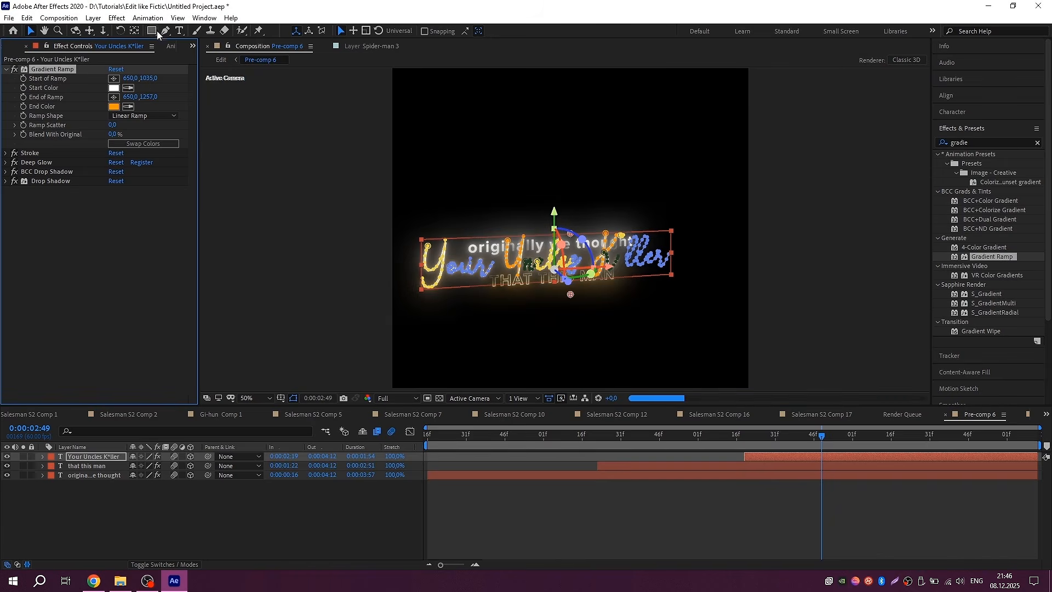